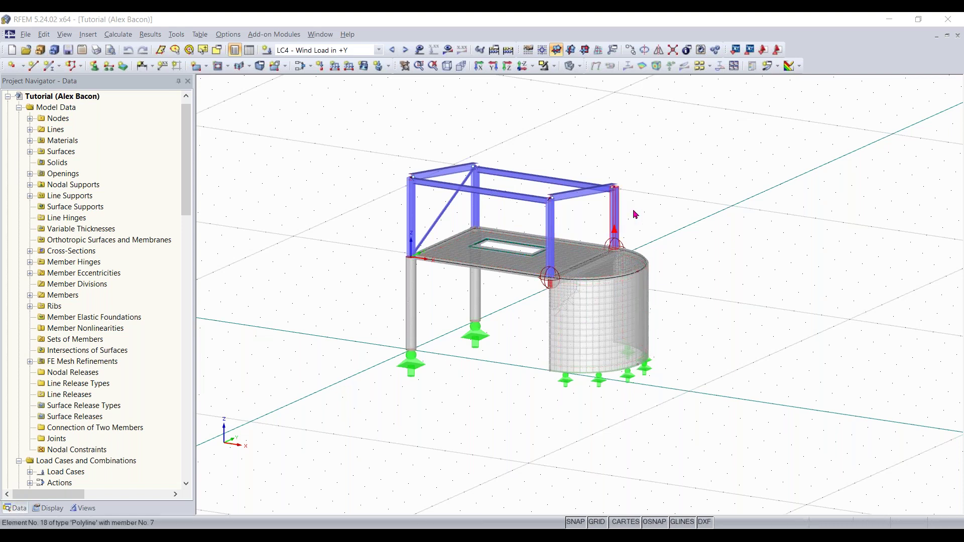
Step: Show the data tables beneath the model and bring up the Materials table
{"action": "middle_click_drag", "start_coordinate": [684, 263], "coordinate": [689, 256], "text": "ctrl"}
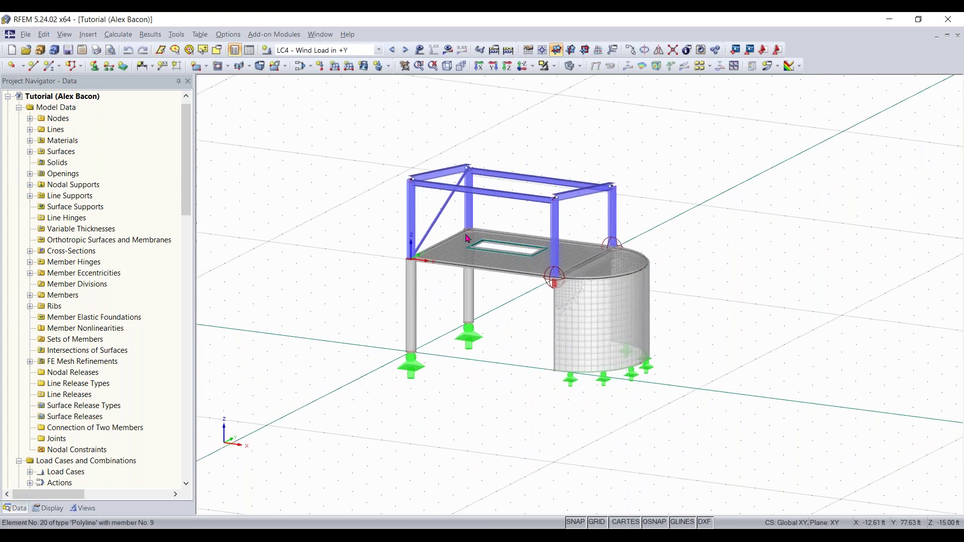
{"action": "left_click", "coordinate": [249, 50]}
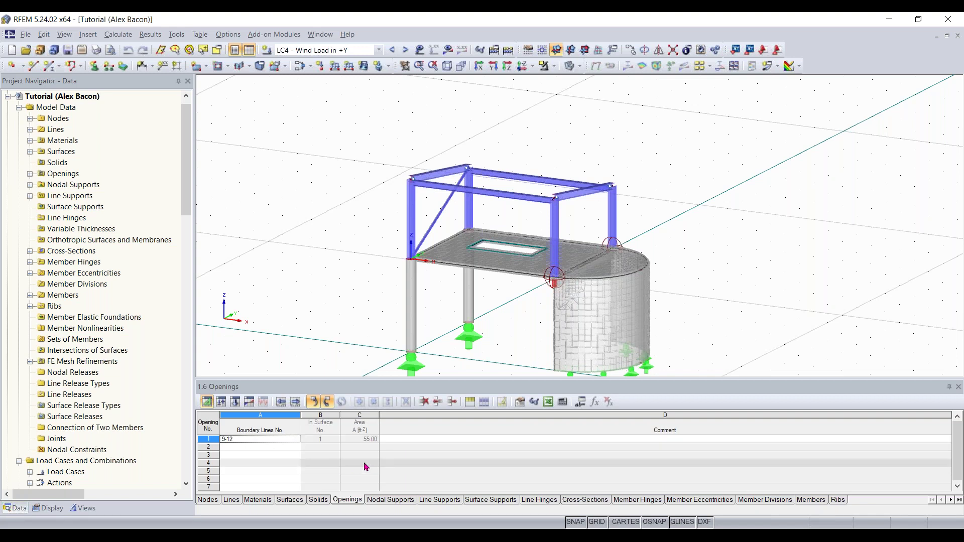
{"action": "left_click", "coordinate": [209, 500]}
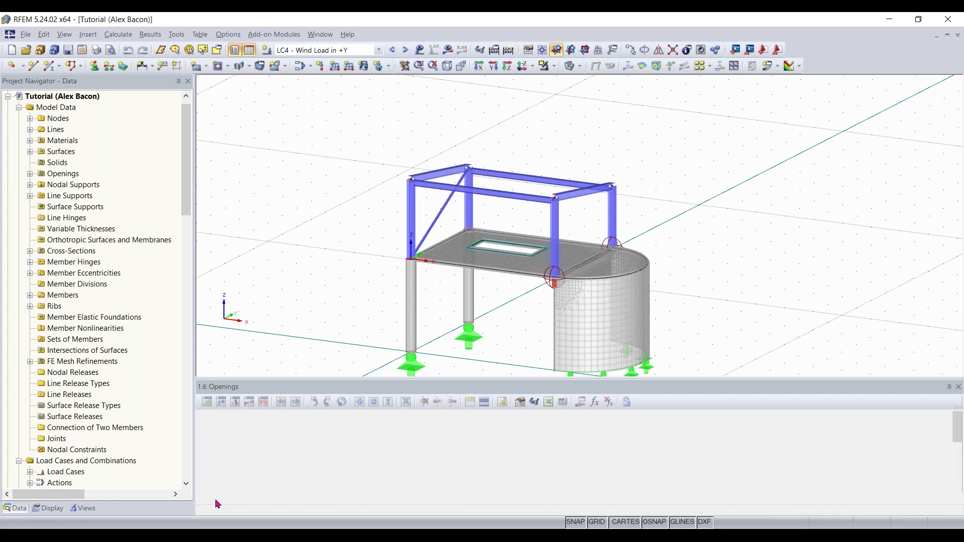
{"action": "left_click", "coordinate": [258, 500]}
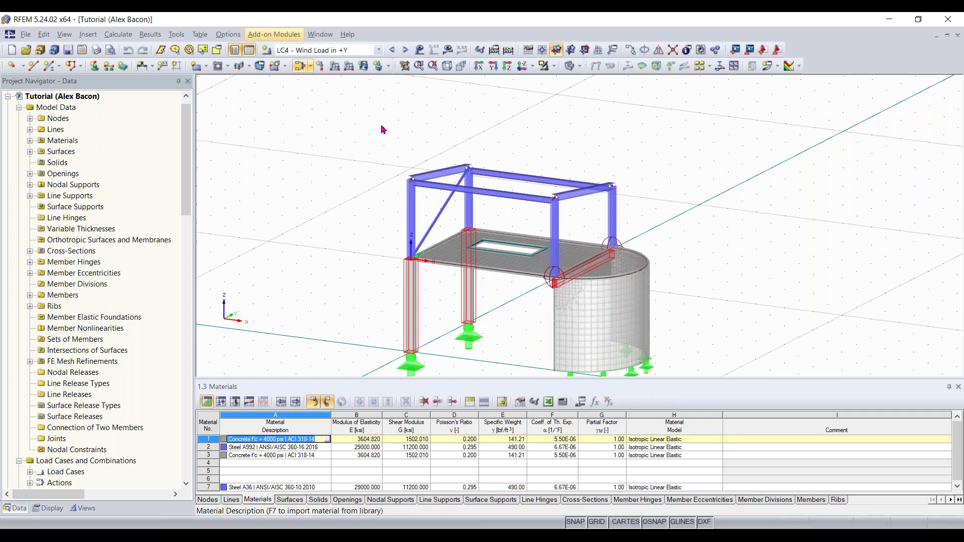
{"action": "scroll", "coordinate": [539, 210], "scroll_direction": "down", "scroll_amount": 1}
{"action": "middle_click_drag", "start_coordinate": [540, 210], "coordinate": [534, 140]}
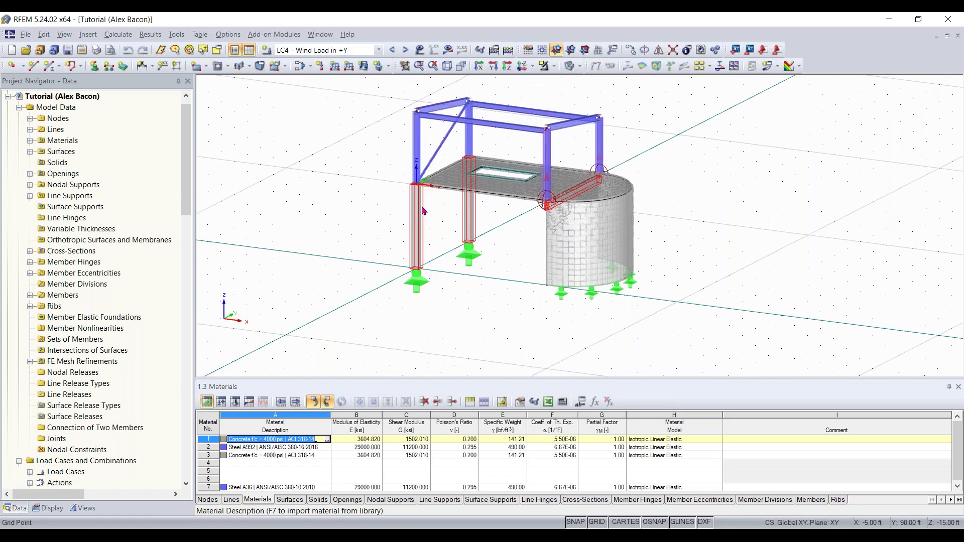
Step: Review the Standard - White configuration in the Configuration Manager and close the manager
{"action": "left_click", "coordinate": [224, 34]}
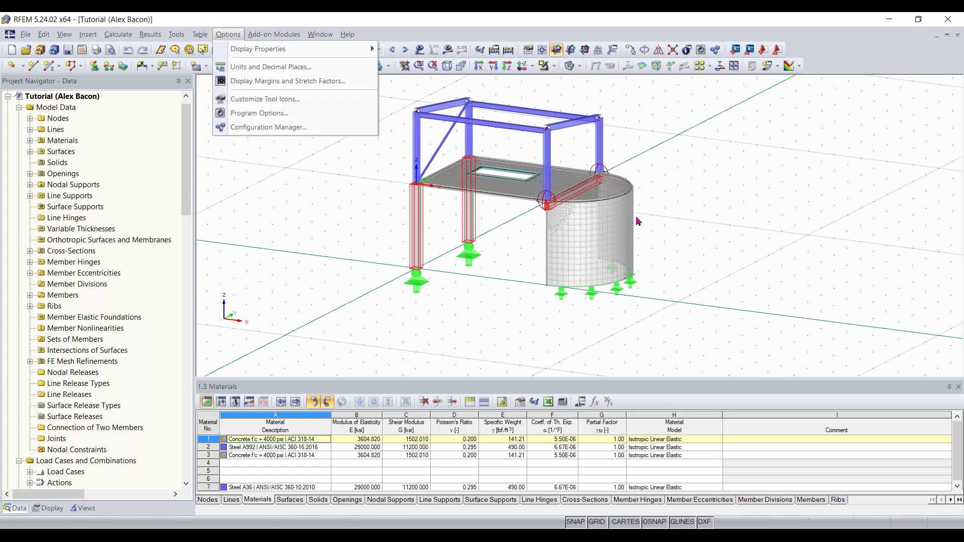
{"action": "left_click", "coordinate": [269, 129]}
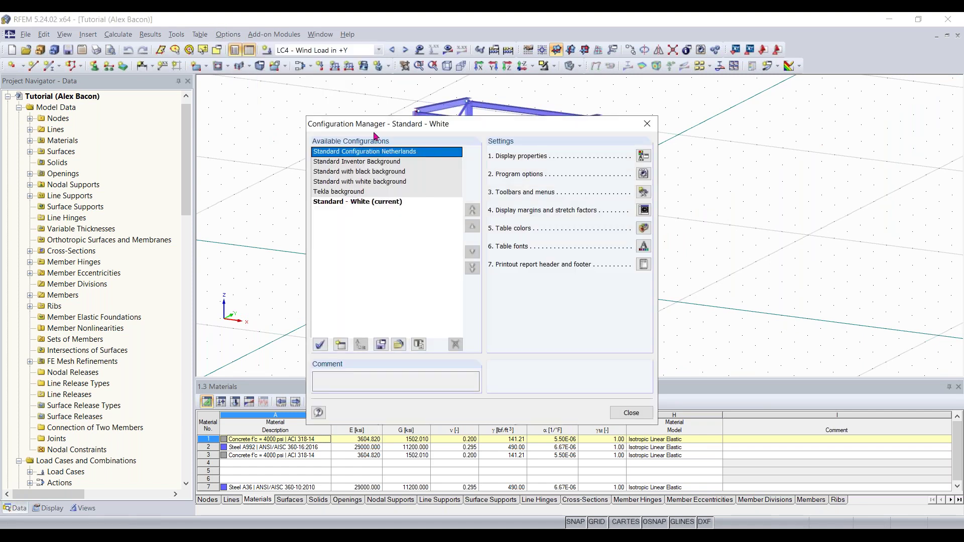
{"action": "left_click", "coordinate": [374, 203]}
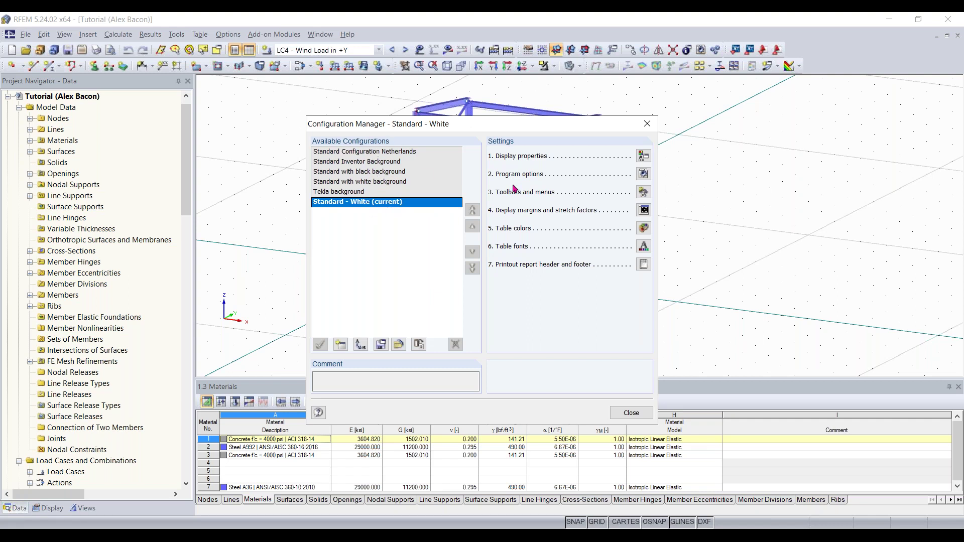
{"action": "left_click", "coordinate": [632, 413]}
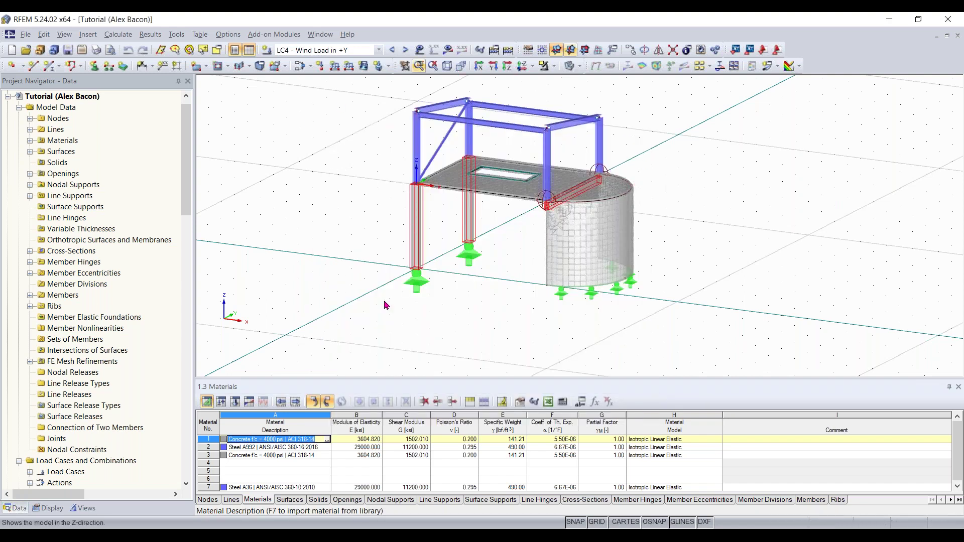
Step: Reset the toolbars to their default arrangement
{"action": "middle_click_drag", "start_coordinate": [538, 222], "coordinate": [560, 238]}
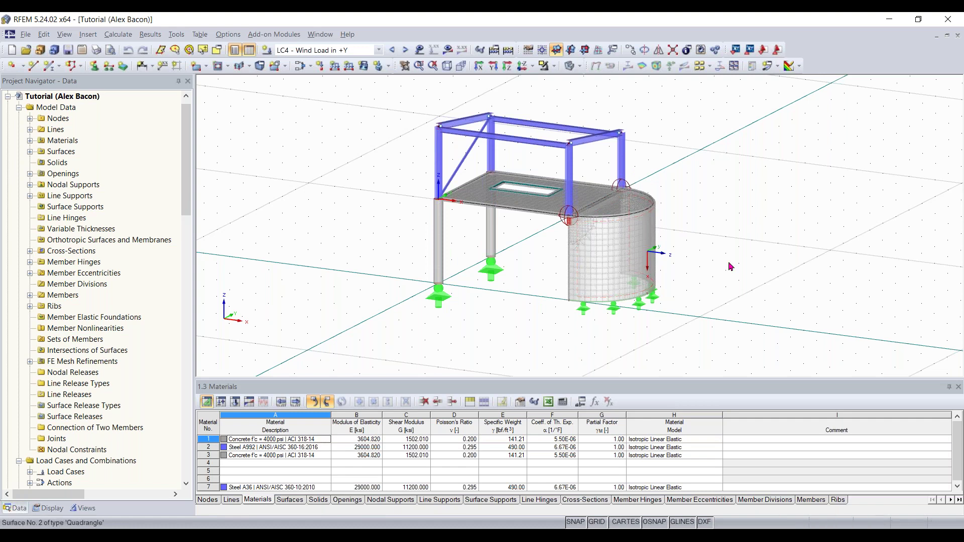
{"action": "mouse_move", "coordinate": [704, 272]}
{"action": "middle_mouse_down", "text": "ctrl"}
{"action": "mouse_move", "coordinate": [683, 284]}
{"action": "mouse_move", "coordinate": [701, 272]}
{"action": "middle_mouse_up", "text": "ctrl"}
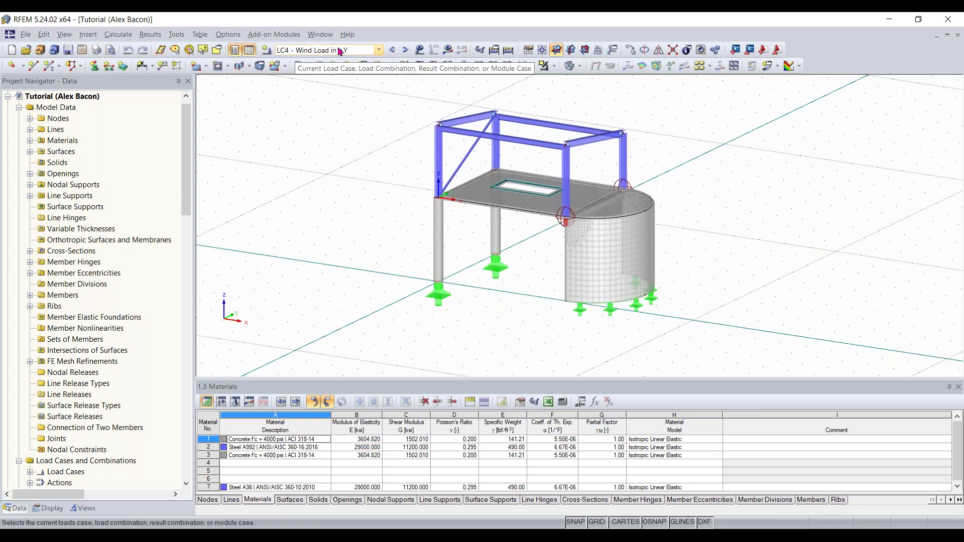
{"action": "right_click", "coordinate": [822, 61]}
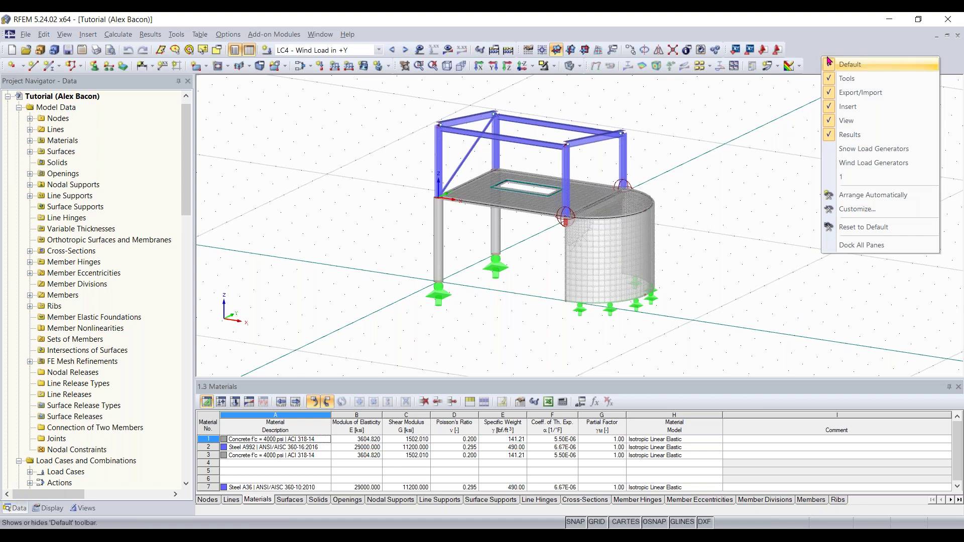
{"action": "left_click", "coordinate": [874, 229]}
{"action": "left_click", "coordinate": [464, 295]}
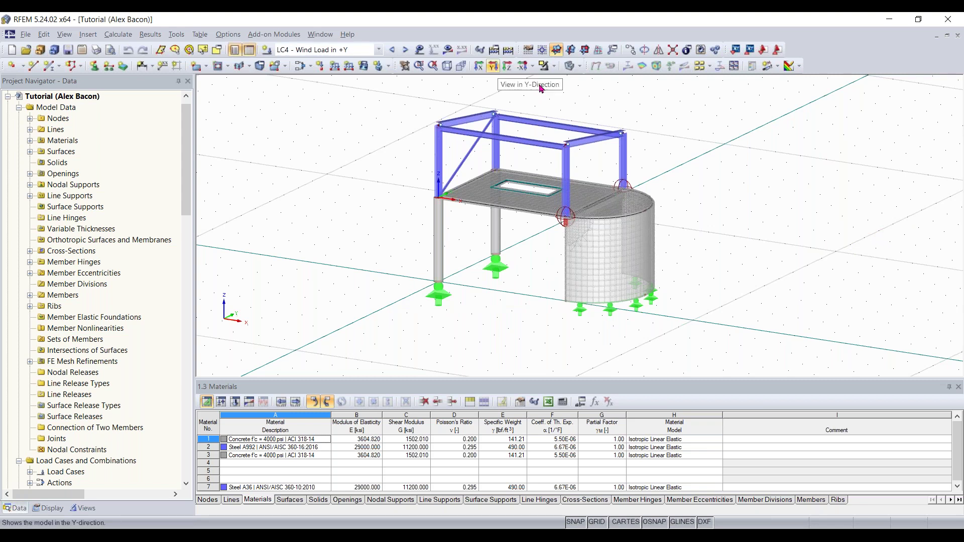
{"action": "left_click", "coordinate": [88, 35]}
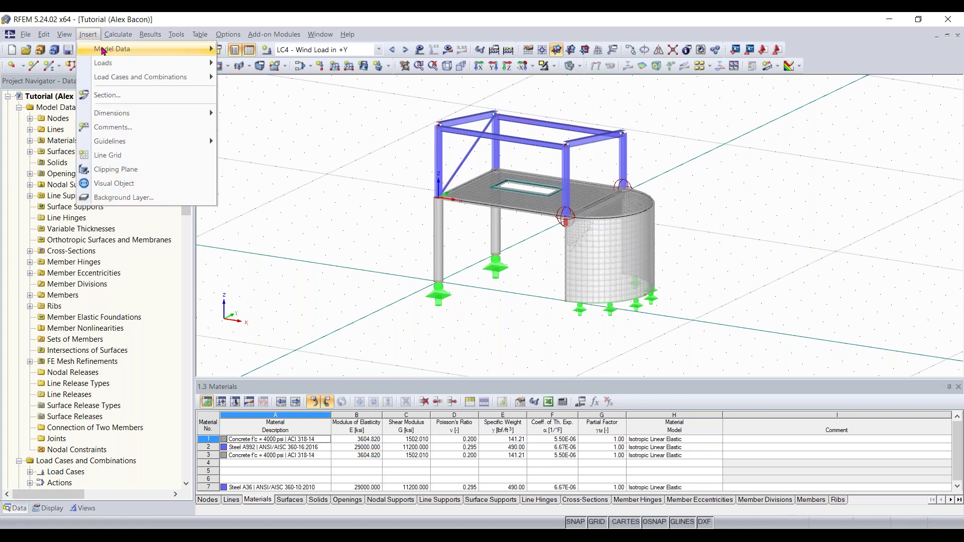
{"action": "mouse_move", "coordinate": [103, 50]}
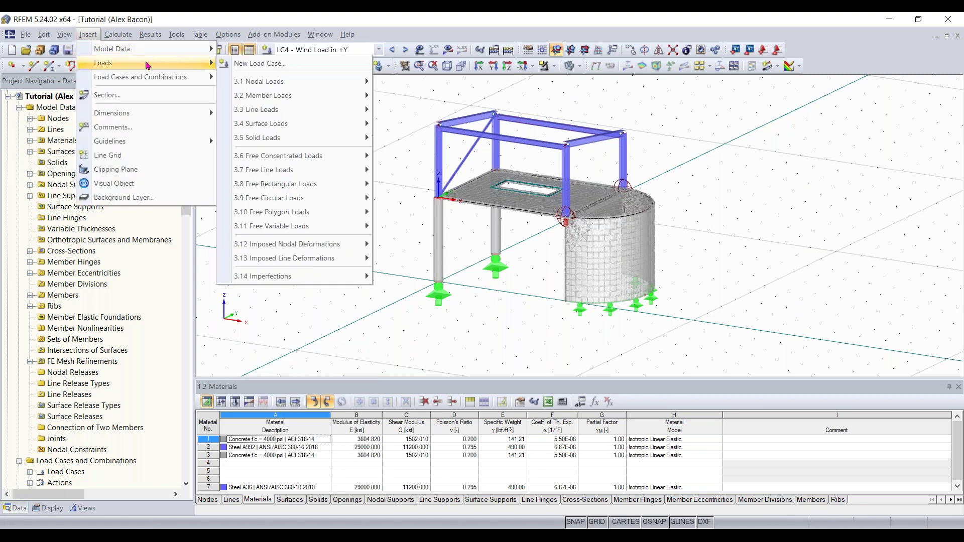
{"action": "mouse_move", "coordinate": [161, 79]}
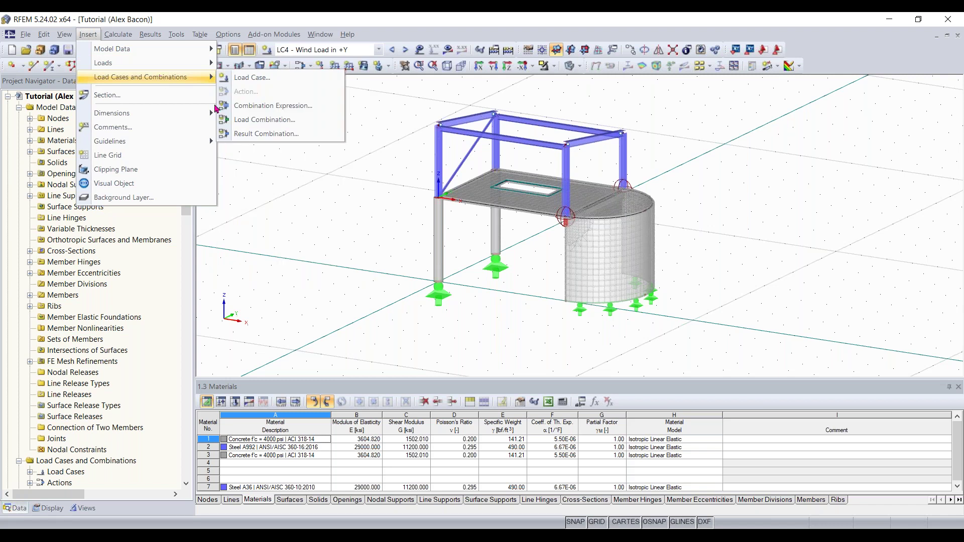
{"action": "left_click", "coordinate": [319, 191]}
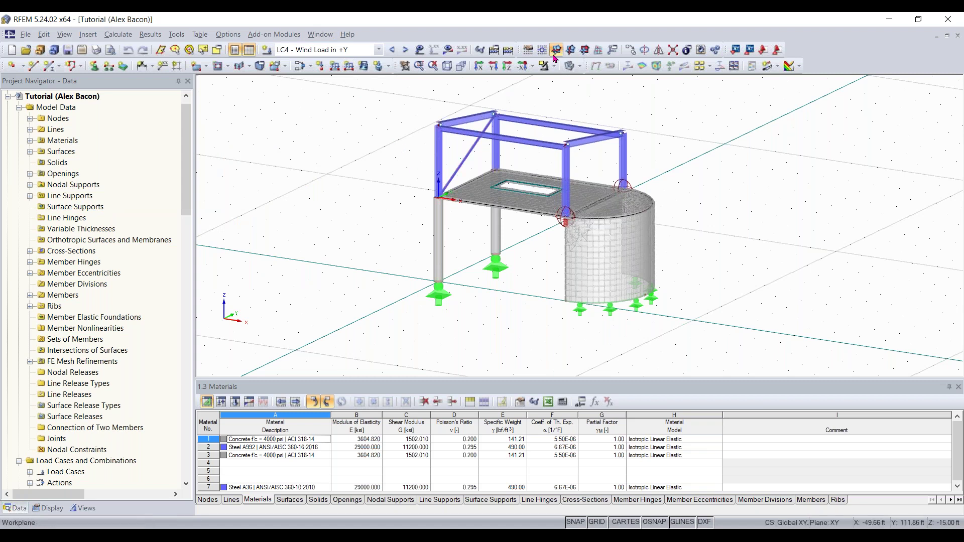
Step: Look at the model along the X, Y, Z and reverse X directions, ending in the X-direction
{"action": "left_click", "coordinate": [480, 67]}
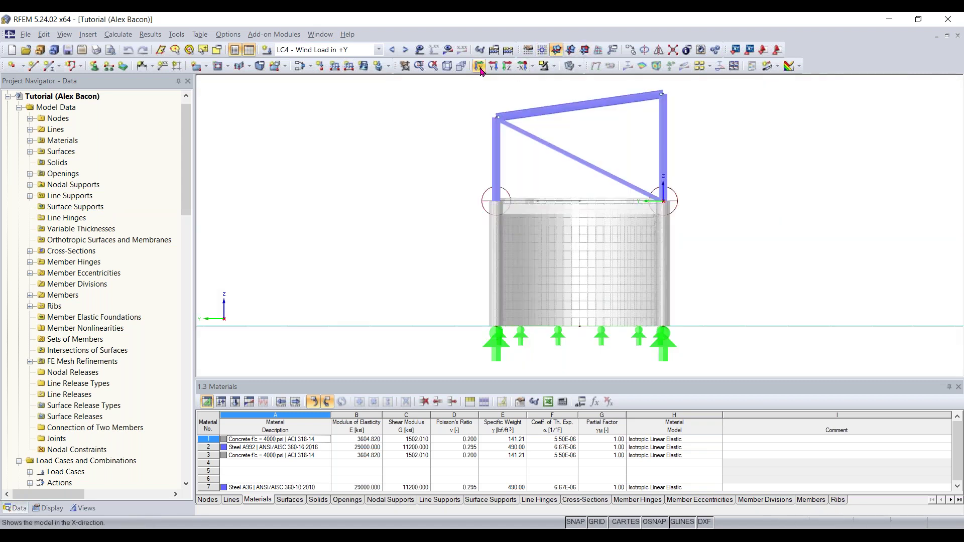
{"action": "left_click", "coordinate": [493, 67]}
{"action": "left_click", "coordinate": [507, 67]}
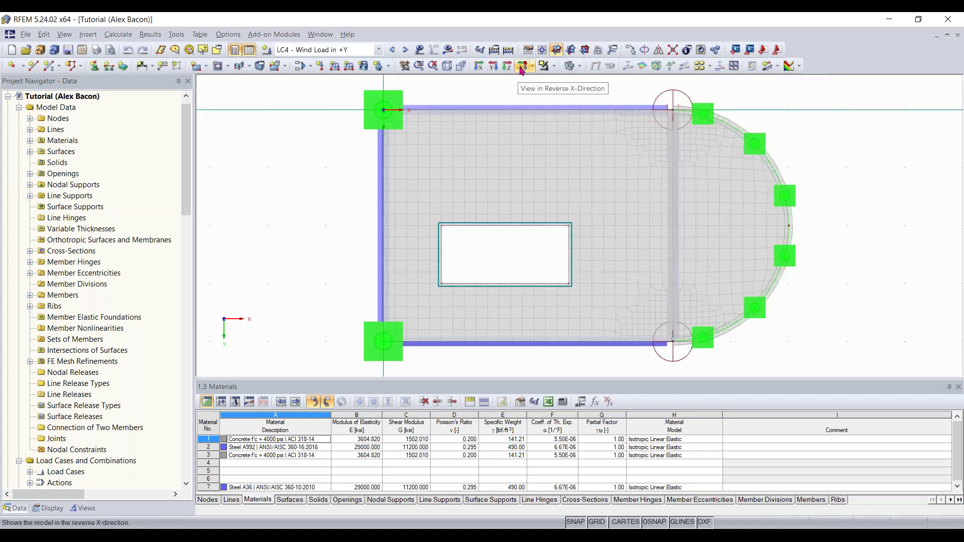
{"action": "left_click", "coordinate": [522, 67]}
{"action": "left_click", "coordinate": [479, 67]}
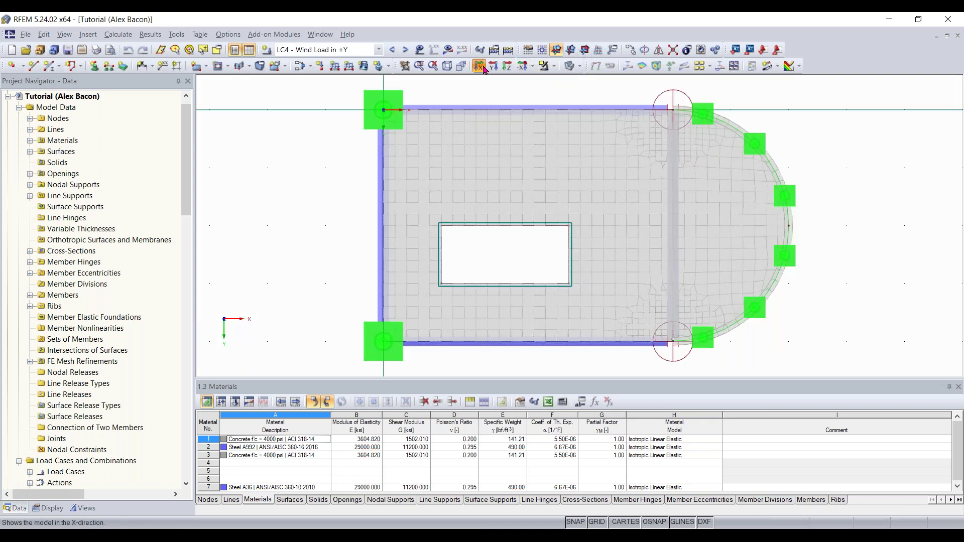
{"action": "left_click", "coordinate": [482, 67]}
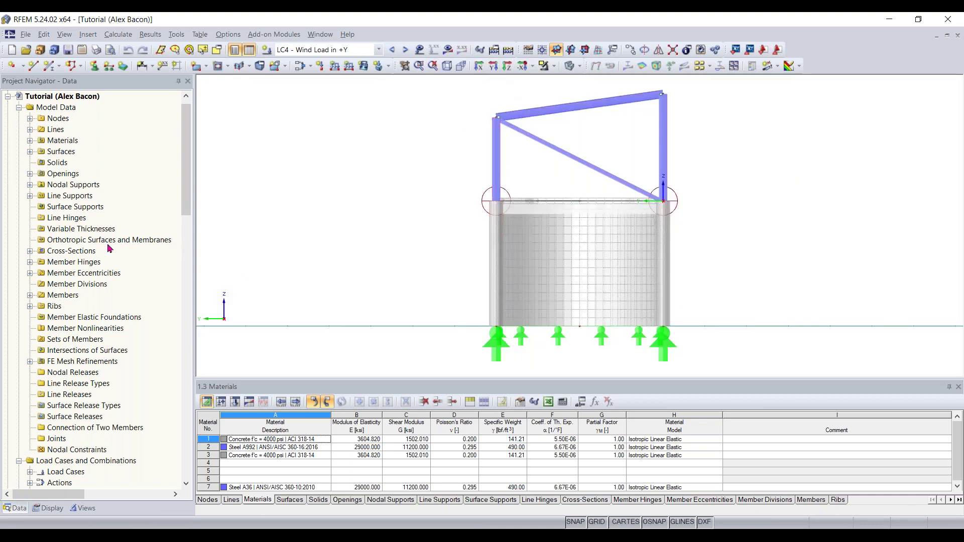
Step: Look through the project data tree from model data and load cases down to the add-on modules
{"action": "scroll", "coordinate": [109, 248], "scroll_direction": "down", "scroll_amount": 1}
{"action": "scroll", "coordinate": [134, 225], "scroll_direction": "down", "scroll_amount": 10}
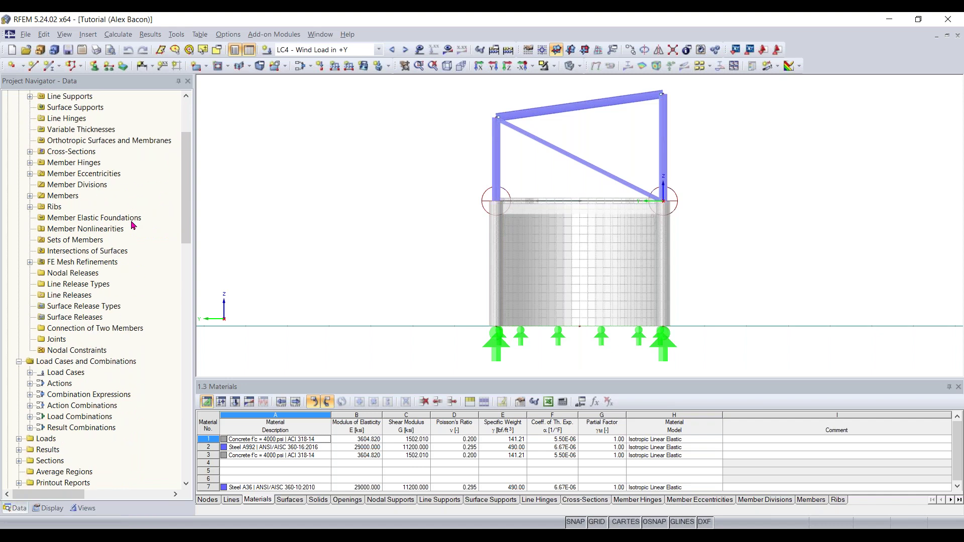
{"action": "scroll", "coordinate": [133, 225], "scroll_direction": "down", "scroll_amount": 4}
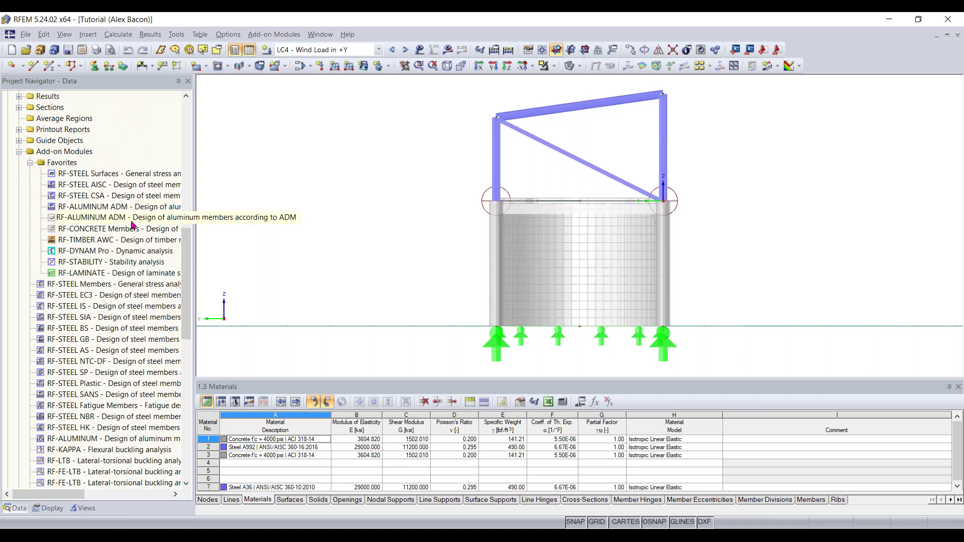
{"action": "scroll", "coordinate": [120, 258], "scroll_direction": "down", "scroll_amount": 2}
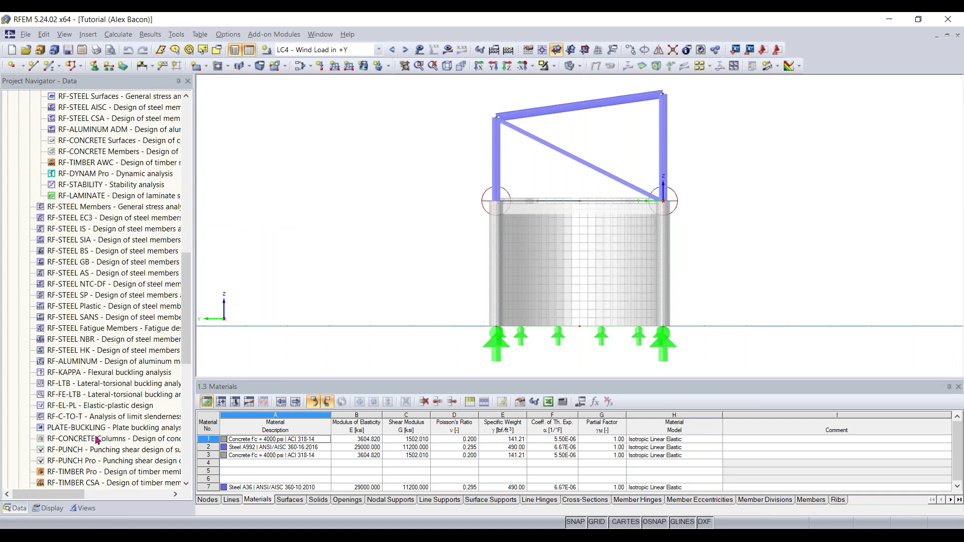
{"action": "scroll", "coordinate": [105, 332], "scroll_direction": "down", "scroll_amount": 1}
{"action": "scroll", "coordinate": [103, 351], "scroll_direction": "down", "scroll_amount": 2}
{"action": "scroll", "coordinate": [106, 246], "scroll_direction": "up", "scroll_amount": 3}
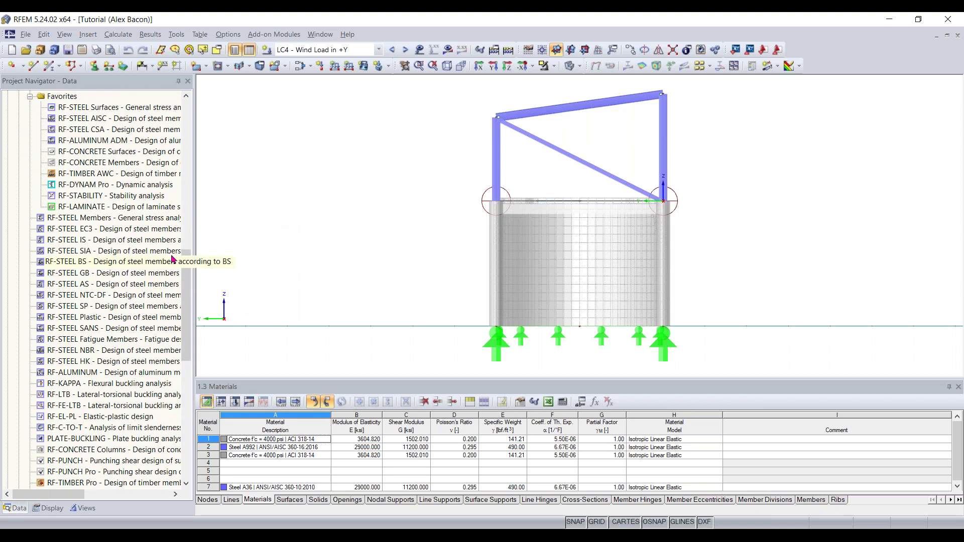
{"action": "scroll", "coordinate": [190, 256], "scroll_direction": "up", "scroll_amount": 2}
{"action": "left_click_drag", "start_coordinate": [190, 256], "coordinate": [189, 118]}
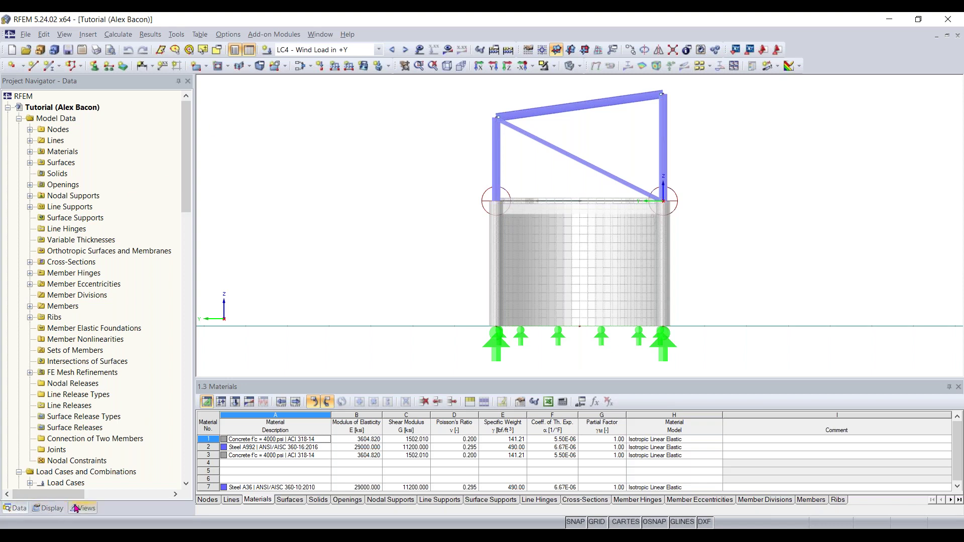
Step: Bring up the project's display settings and collapse the Loads and Results categories, keeping Model expanded
{"action": "left_click", "coordinate": [45, 508]}
{"action": "scroll", "coordinate": [173, 211], "scroll_direction": "up", "scroll_amount": 2}
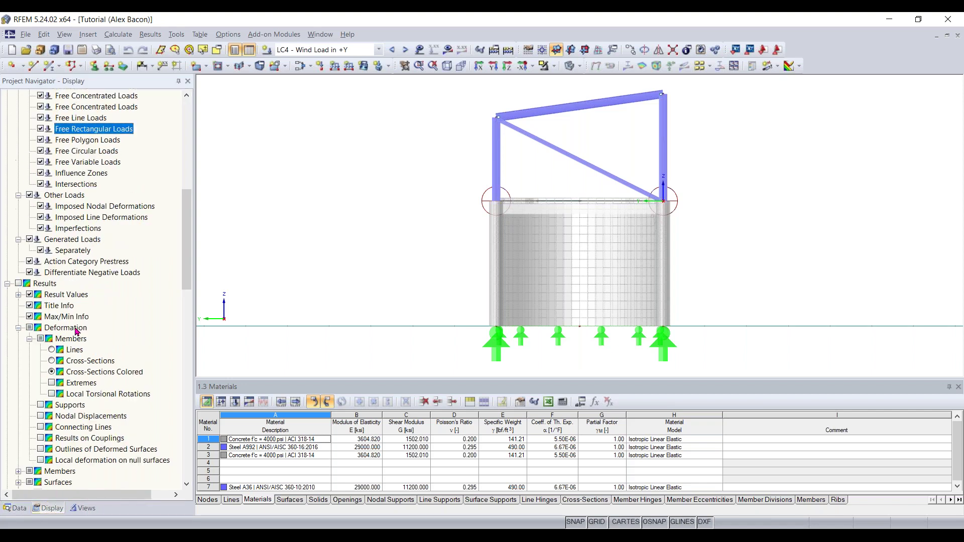
{"action": "left_click_drag", "start_coordinate": [189, 207], "coordinate": [173, 109]}
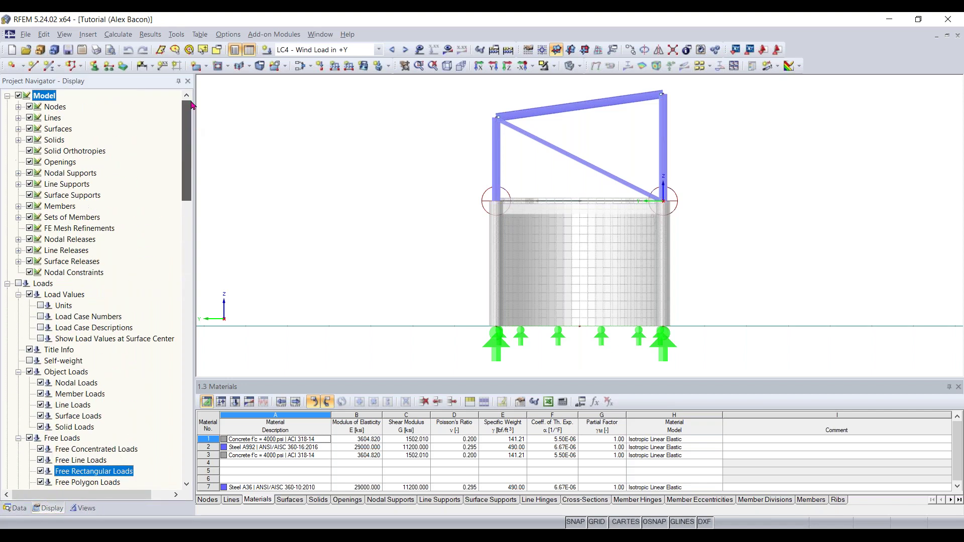
{"action": "left_click", "coordinate": [8, 284]}
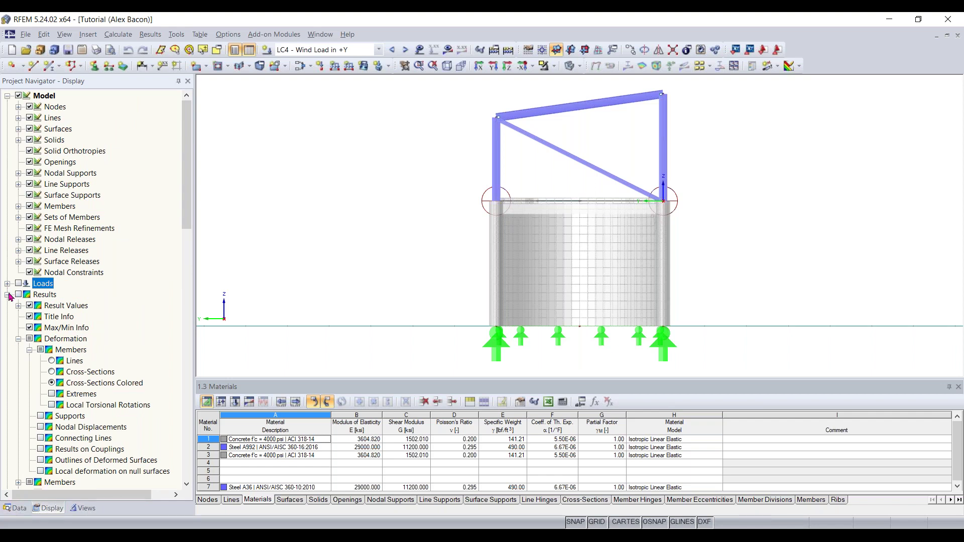
{"action": "left_click", "coordinate": [7, 295]}
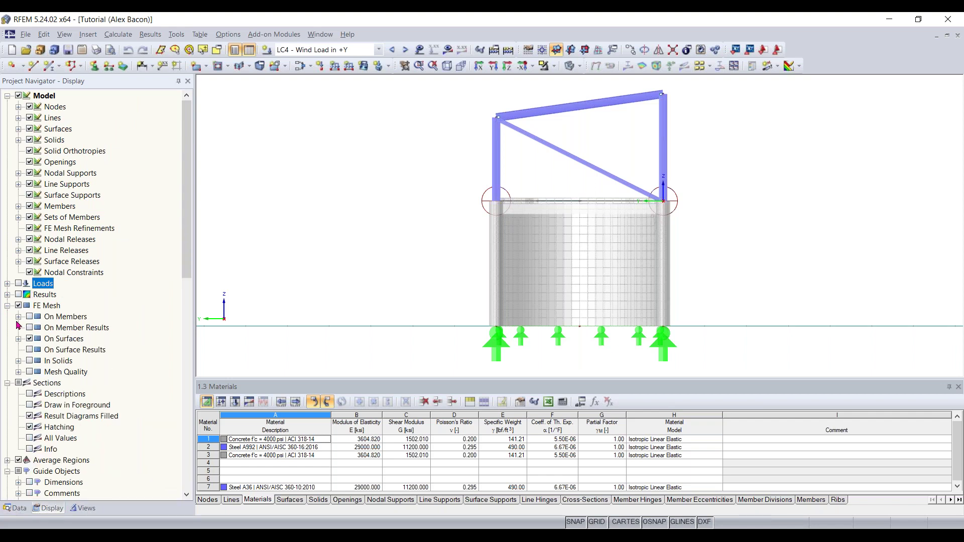
{"action": "left_click", "coordinate": [8, 96]}
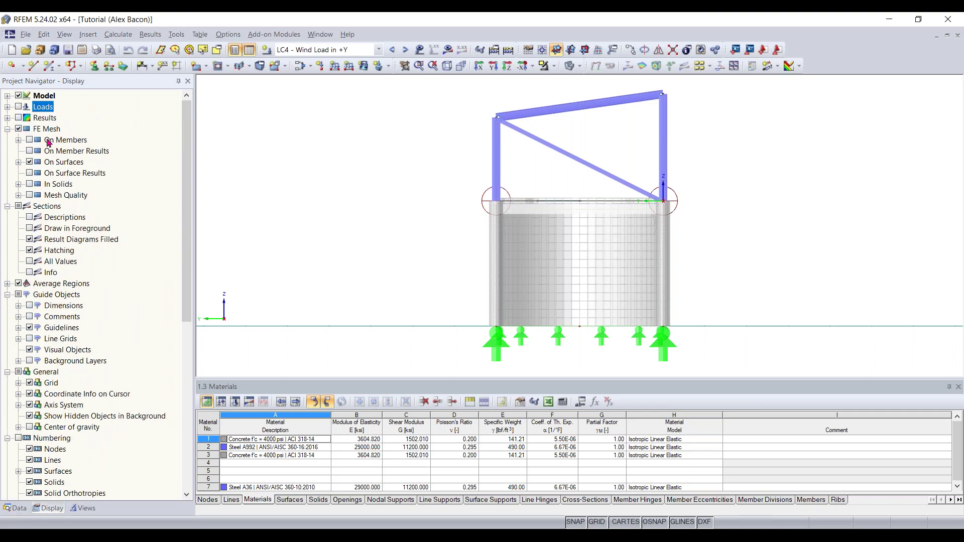
{"action": "left_click", "coordinate": [7, 207]}
{"action": "left_click", "coordinate": [8, 206]}
{"action": "left_click", "coordinate": [8, 96]}
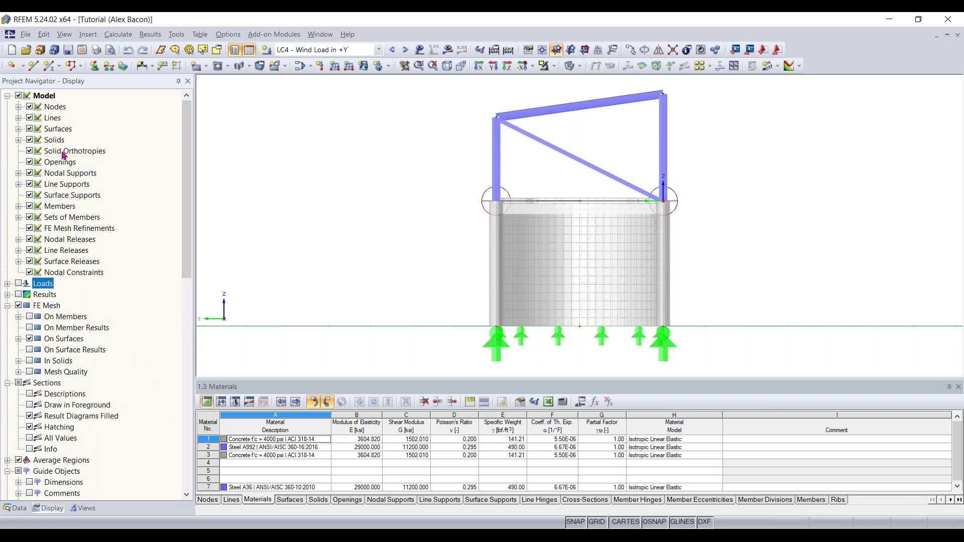
Step: Hide the model's surfaces through the display settings and show them again
{"action": "left_click", "coordinate": [30, 129]}
{"action": "left_click", "coordinate": [30, 128]}
{"action": "scroll", "coordinate": [111, 231], "scroll_direction": "down", "scroll_amount": 1}
{"action": "scroll", "coordinate": [108, 256], "scroll_direction": "up", "scroll_amount": 1}
Step: Deselect the generated Members by Material visibility and turn on the visibility mode for the model
{"action": "left_click", "coordinate": [83, 508]}
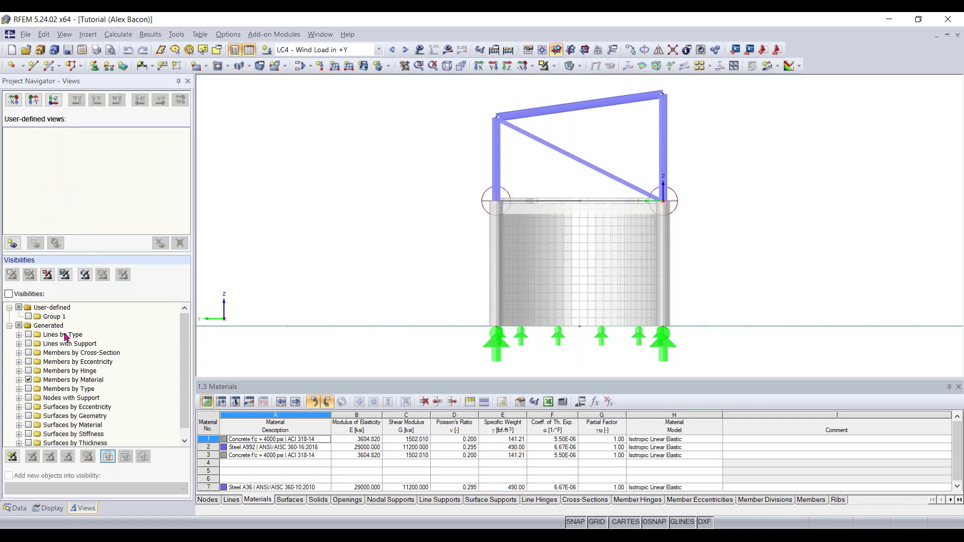
{"action": "right_click_drag", "start_coordinate": [429, 260], "coordinate": [536, 297], "text": "ctrl"}
{"action": "left_click", "coordinate": [536, 298]}
{"action": "middle_click_drag", "start_coordinate": [513, 277], "coordinate": [471, 269]}
{"action": "scroll", "coordinate": [441, 249], "scroll_direction": "down", "scroll_amount": 1}
{"action": "scroll", "coordinate": [115, 317], "scroll_direction": "down", "scroll_amount": 1}
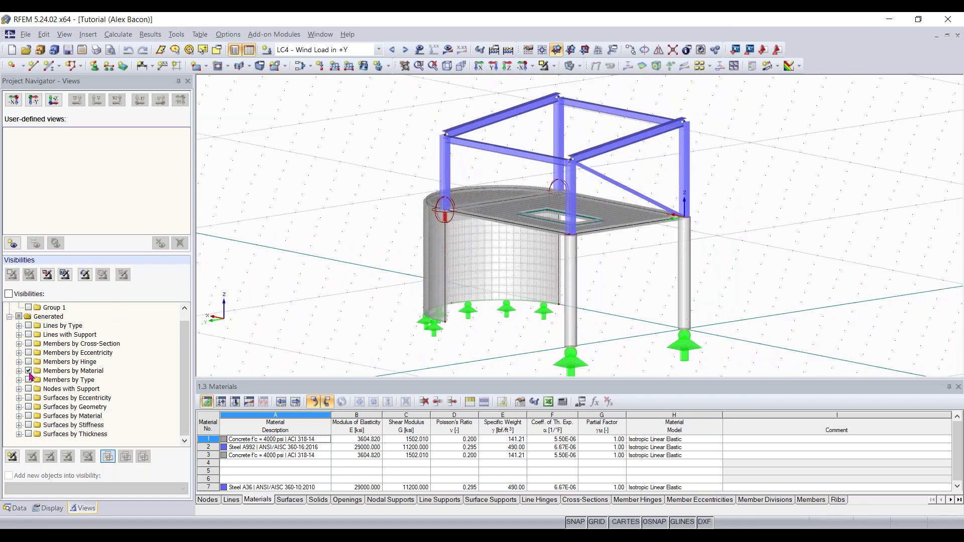
{"action": "left_click", "coordinate": [29, 371]}
{"action": "left_click", "coordinate": [9, 294]}
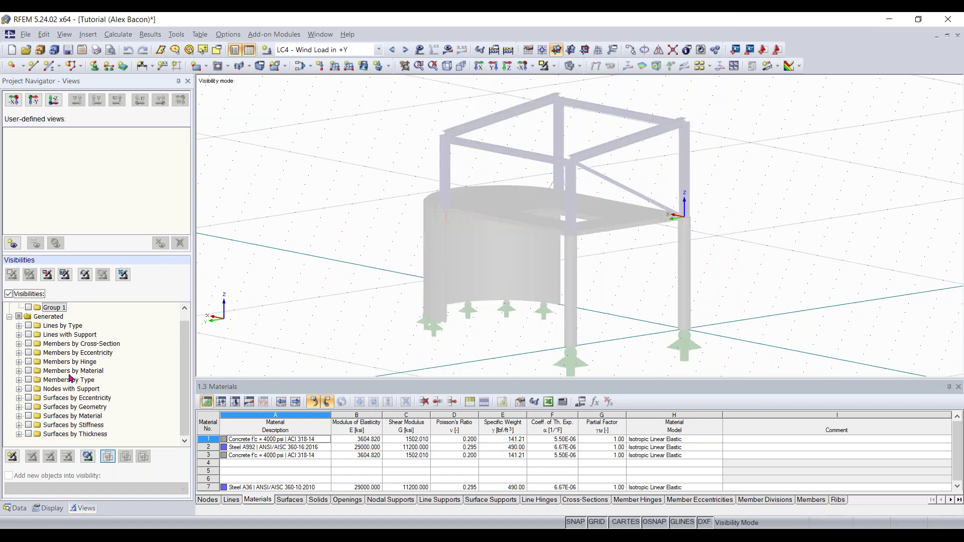
Step: Activate the generated Members by Material visibility and expand it to list its individual materials
{"action": "left_click", "coordinate": [29, 371]}
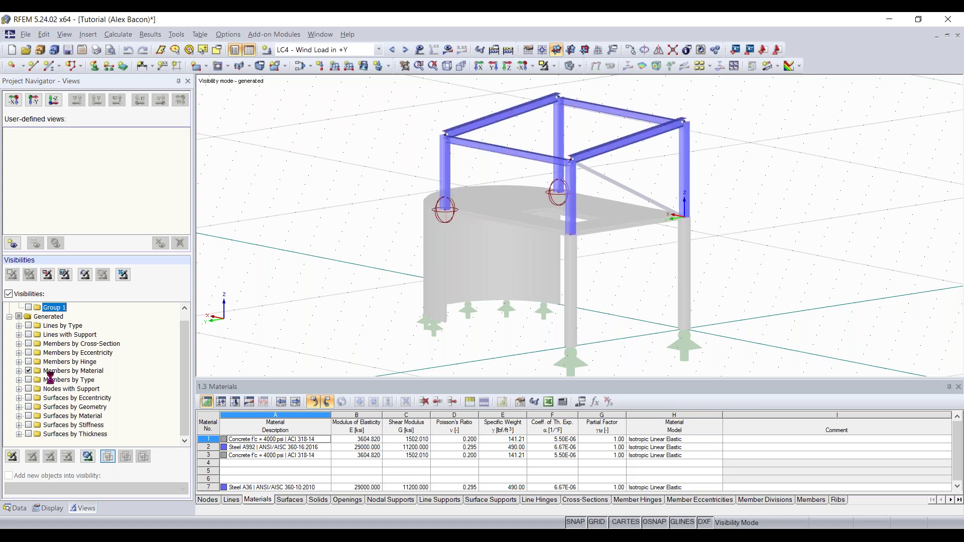
{"action": "left_click", "coordinate": [19, 370]}
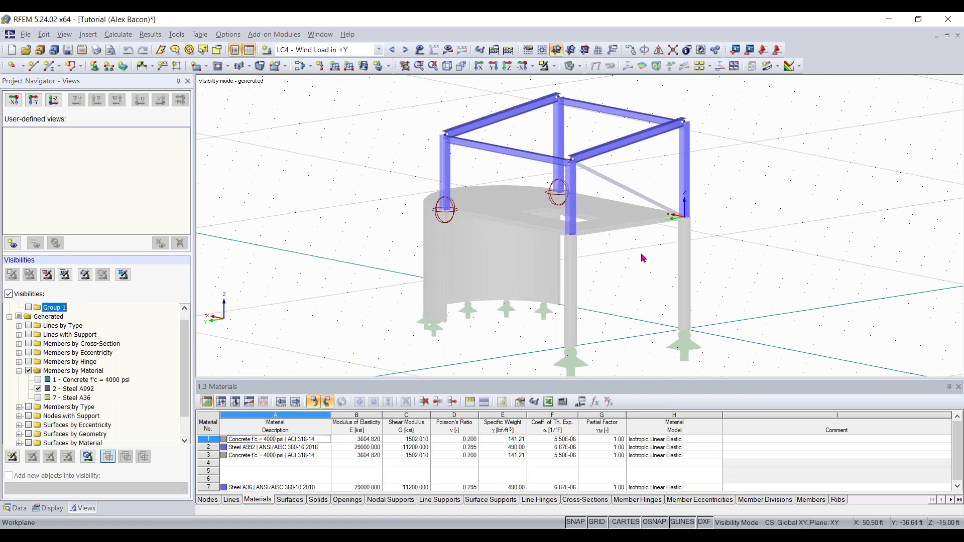
{"action": "middle_click_drag", "start_coordinate": [655, 290], "coordinate": [632, 265]}
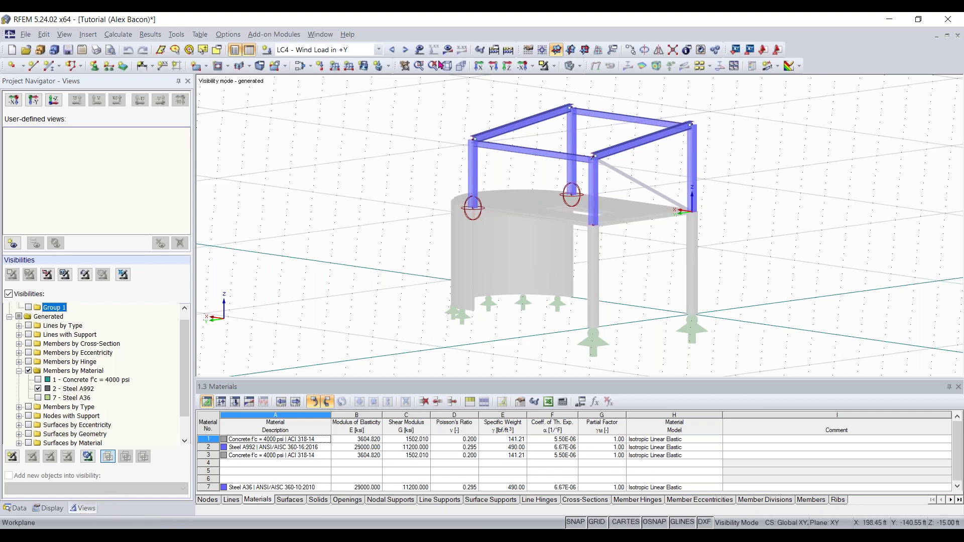
Step: Make LC1 - Dead Load and Earth Pressure the current load case and display its results on the model
{"action": "left_click", "coordinate": [352, 49]}
{"action": "left_click", "coordinate": [356, 60]}
{"action": "left_click", "coordinate": [447, 50]}
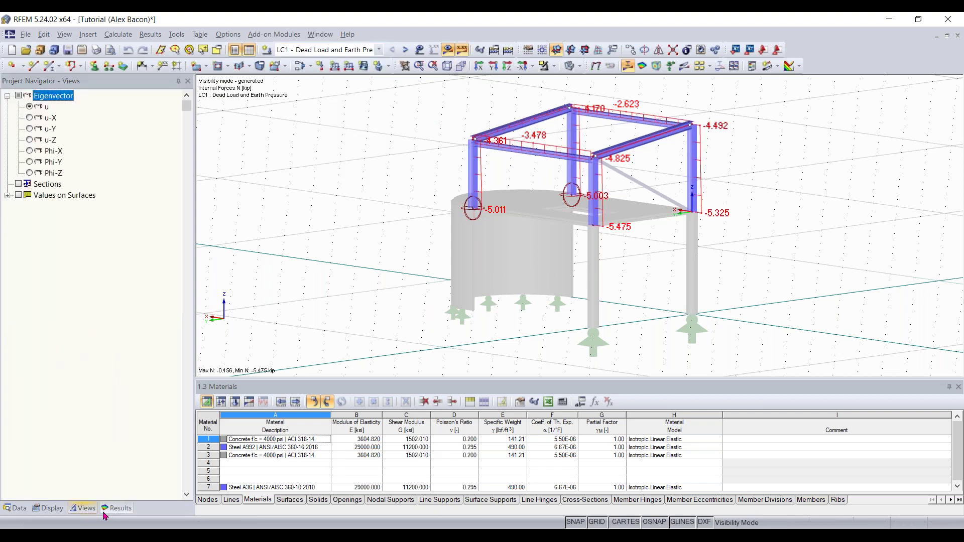
Step: Bring up the project's result settings and look through the deformation, internal force, stress, strain and section categories
{"action": "left_click", "coordinate": [117, 507]}
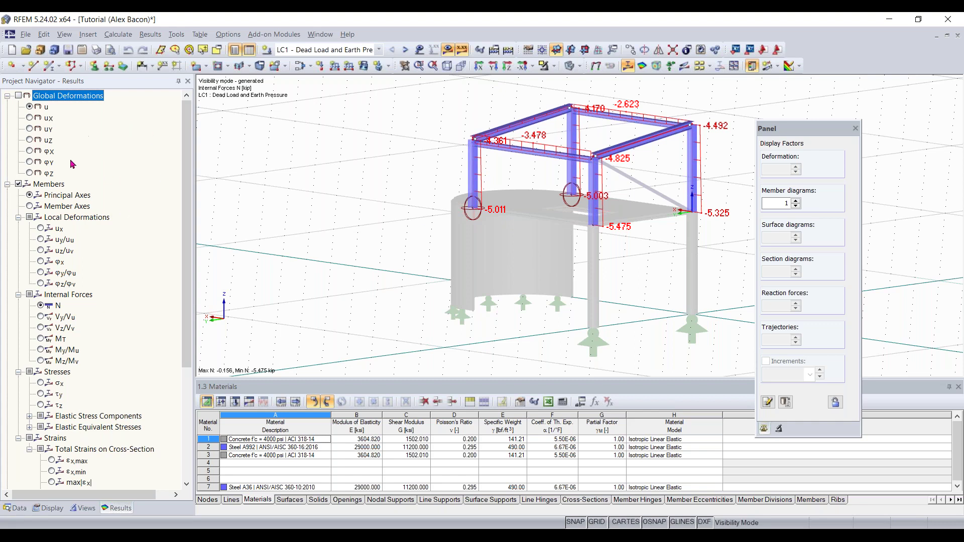
{"action": "middle_click_drag", "start_coordinate": [501, 254], "coordinate": [476, 273]}
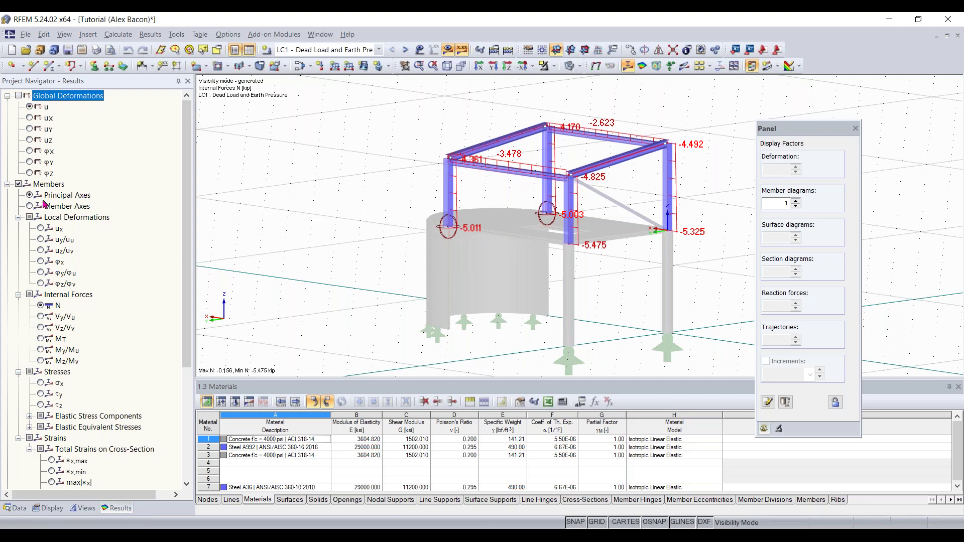
{"action": "scroll", "coordinate": [45, 203], "scroll_direction": "down", "scroll_amount": 4}
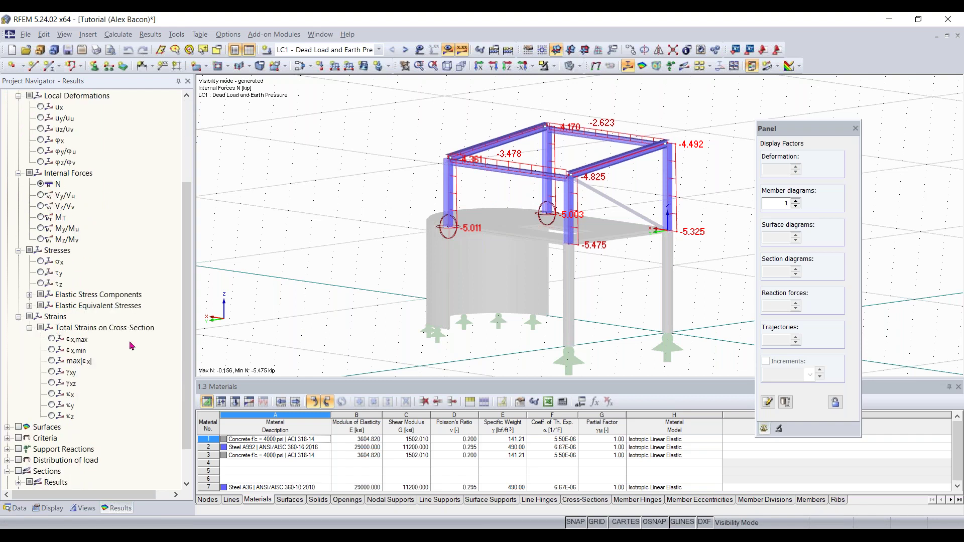
{"action": "scroll", "coordinate": [121, 309], "scroll_direction": "down", "scroll_amount": 1}
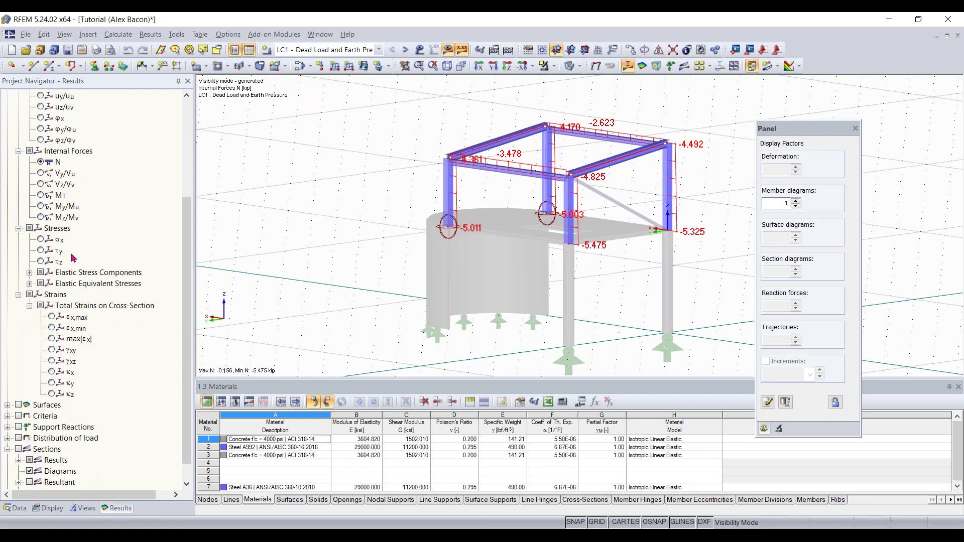
{"action": "scroll", "coordinate": [75, 343], "scroll_direction": "down", "scroll_amount": 1}
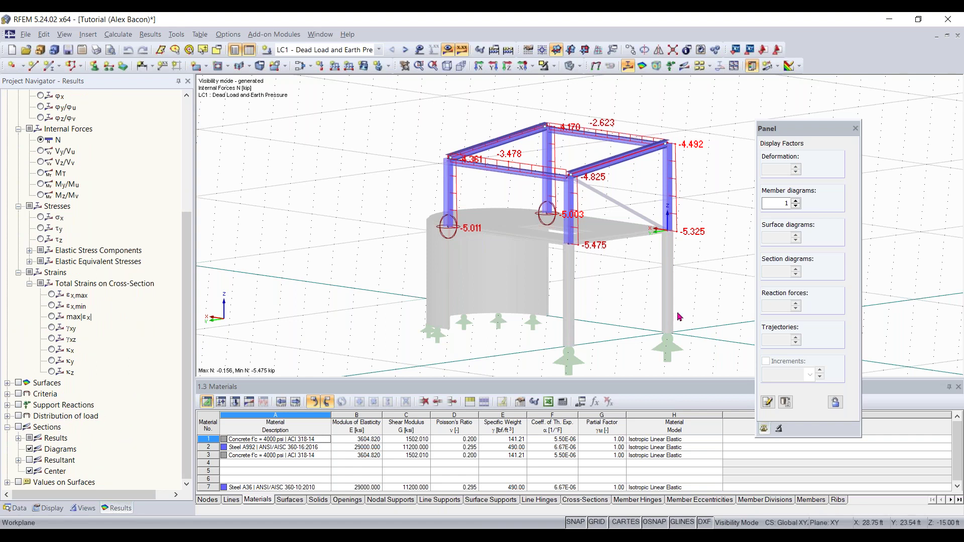
{"action": "scroll", "coordinate": [586, 276], "scroll_direction": "down", "scroll_amount": 1}
Step: Move the floating display factors panel clear of the structure
{"action": "middle_click_drag", "start_coordinate": [586, 275], "coordinate": [533, 271], "text": "ctrl"}
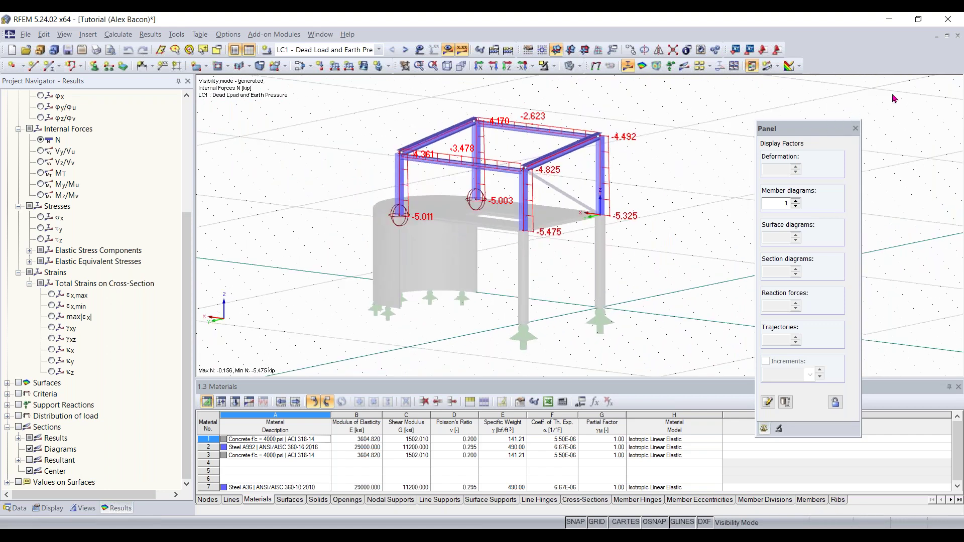
{"action": "left_click_drag", "start_coordinate": [811, 128], "coordinate": [894, 93]}
{"action": "middle_click_drag", "start_coordinate": [484, 270], "coordinate": [583, 254]}
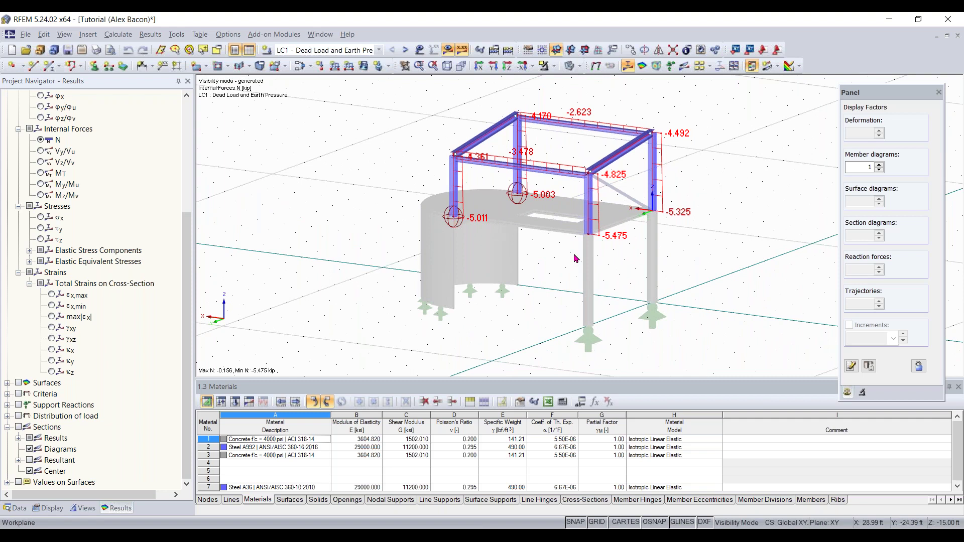
Step: Examine the structure from different angles and distances using the Move/Zoom/Rotate tool and the other view navigation methods
{"action": "left_click", "coordinate": [407, 68]}
{"action": "left_click_drag", "start_coordinate": [502, 217], "coordinate": [406, 221]}
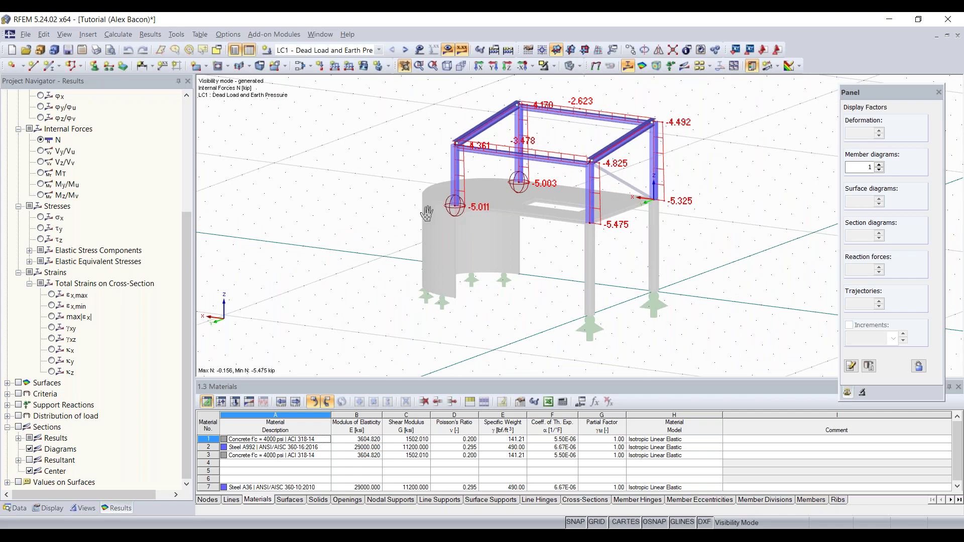
{"action": "left_click_drag", "start_coordinate": [425, 214], "coordinate": [511, 272], "text": "ctrl"}
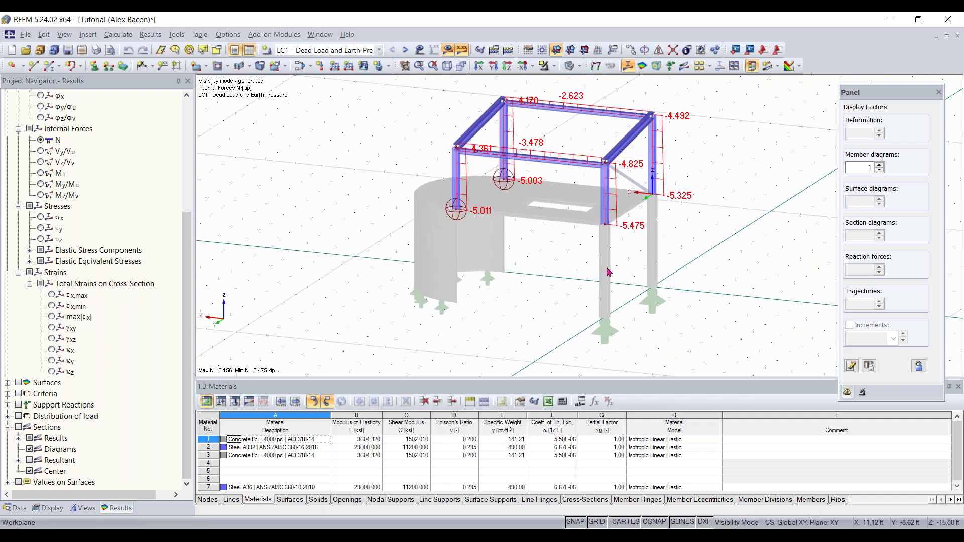
{"action": "middle_click_drag", "start_coordinate": [607, 272], "coordinate": [606, 271], "text": "ctrl"}
{"action": "key", "text": "Left"}
{"action": "key", "text": "Right"}
{"action": "key", "text": "Down"}
{"action": "key", "text": "Up"}
{"action": "key", "text": "Down"}
{"action": "key", "text": "Up"}
{"action": "key", "text": "Down"}
{"action": "key", "text": "Right"}
{"action": "scroll", "coordinate": [606, 272], "scroll_direction": "down", "scroll_amount": 2}
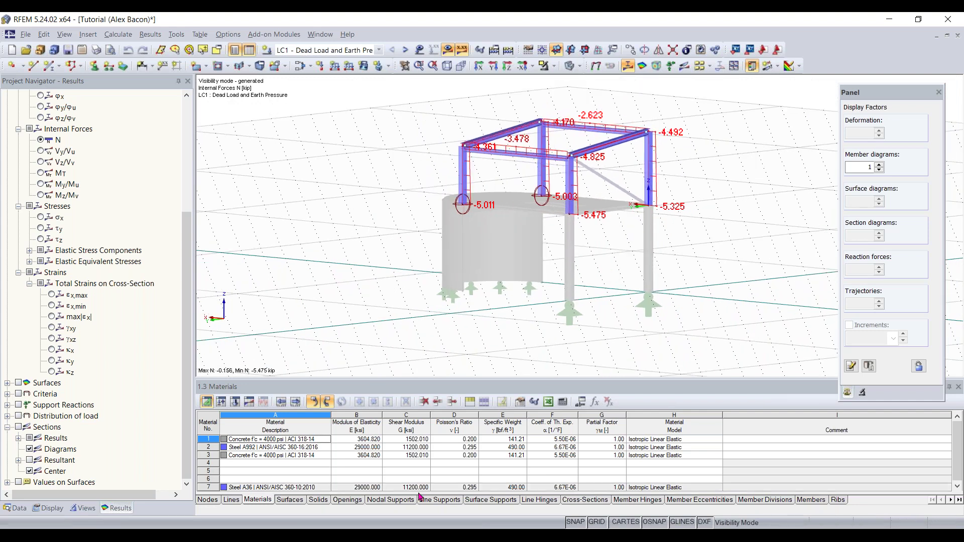
{"action": "middle_click_drag", "start_coordinate": [609, 246], "coordinate": [559, 313], "text": "ctrl"}
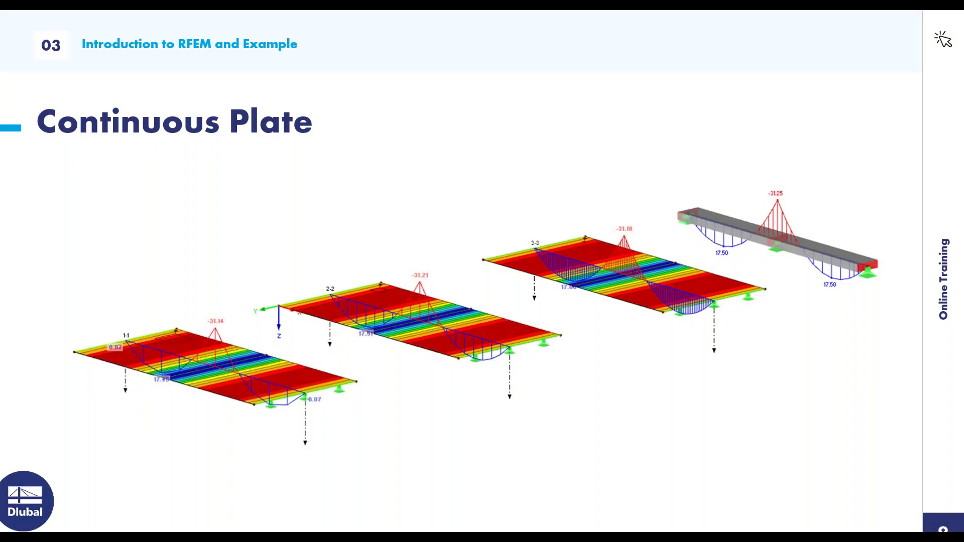
{"action": "key", "text": "Right"}
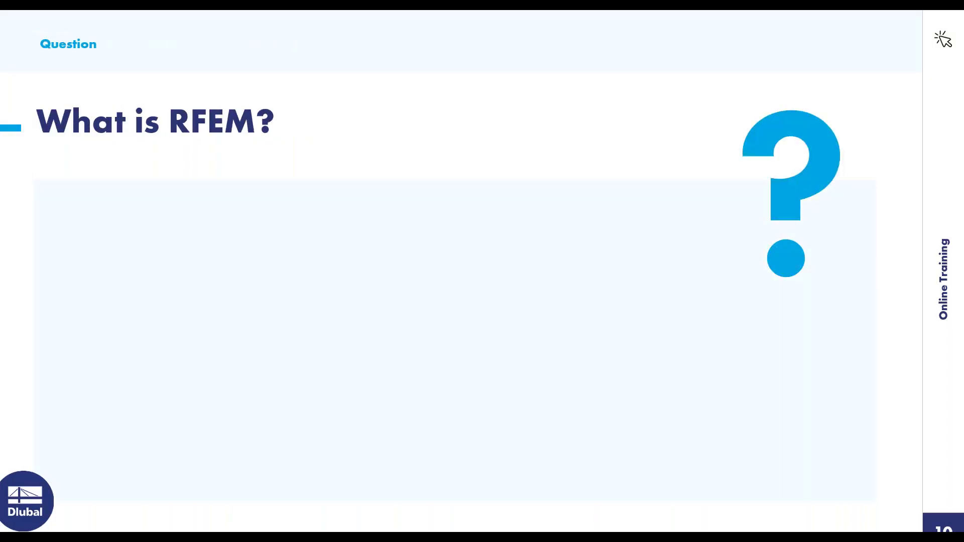
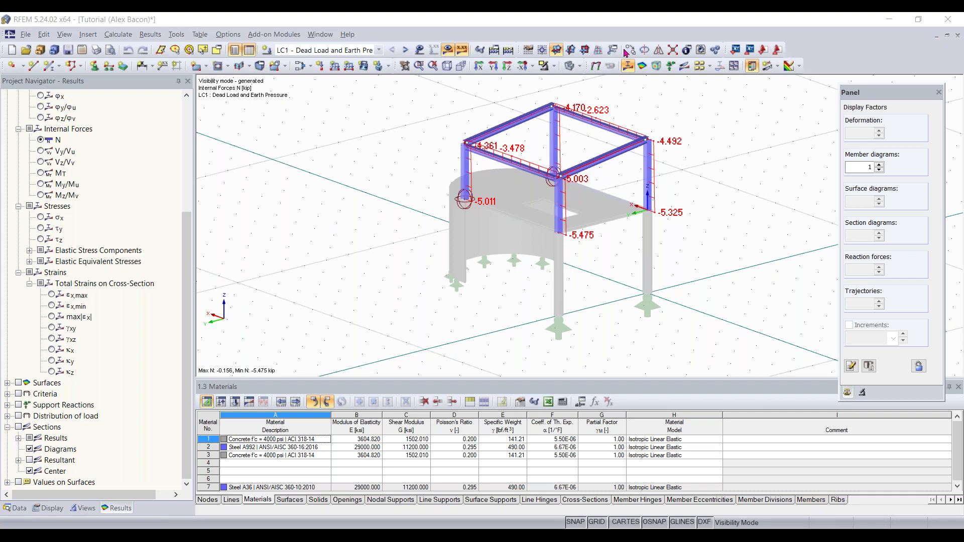
Step: Start a new model named "Continous Plates" with the description "Compare plates and beam"
{"action": "left_click", "coordinate": [27, 36]}
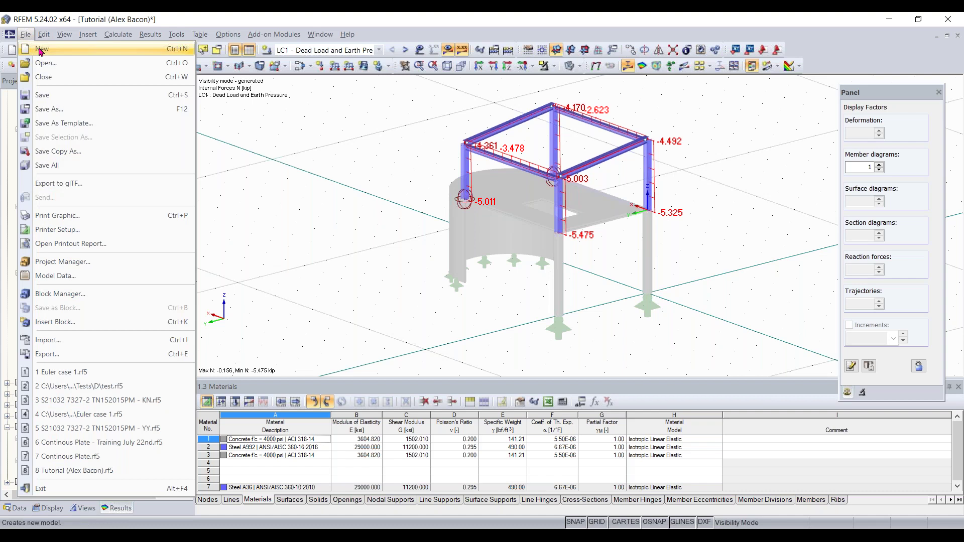
{"action": "left_click", "coordinate": [27, 35]}
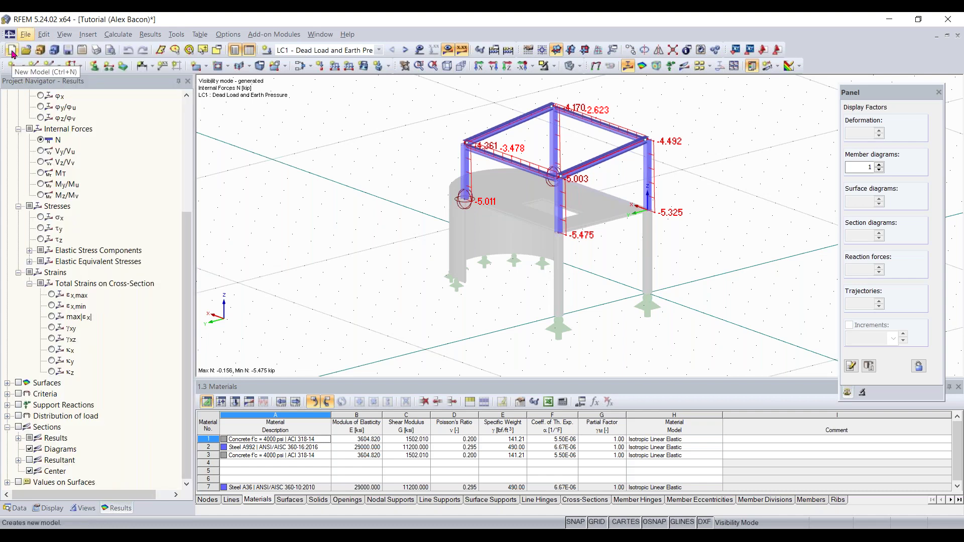
{"action": "left_click", "coordinate": [12, 51]}
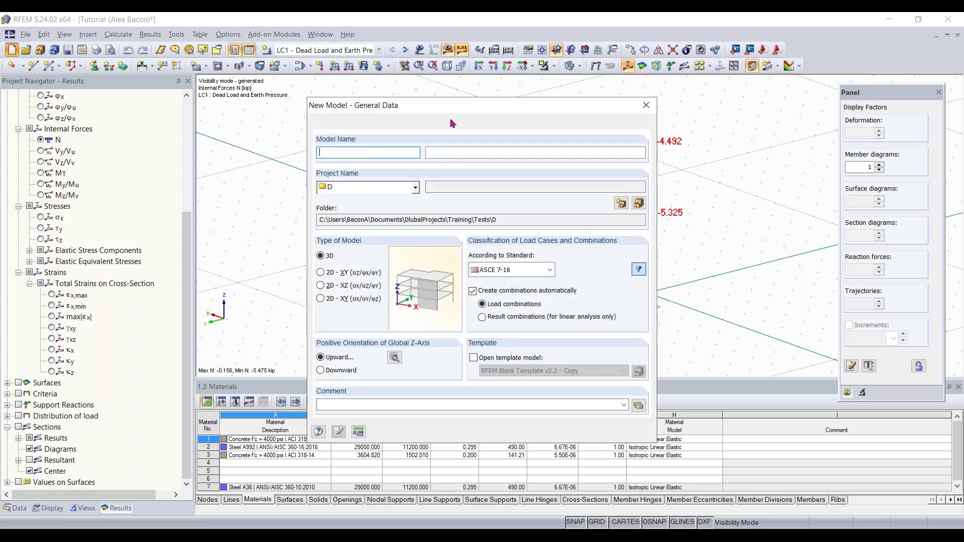
{"action": "mouse_move", "coordinate": [471, 106]}
{"action": "left_mouse_down"}
{"action": "mouse_move", "coordinate": [455, 92]}
{"action": "mouse_move", "coordinate": [472, 100]}
{"action": "mouse_move", "coordinate": [450, 102]}
{"action": "mouse_move", "coordinate": [466, 99]}
{"action": "left_mouse_up"}
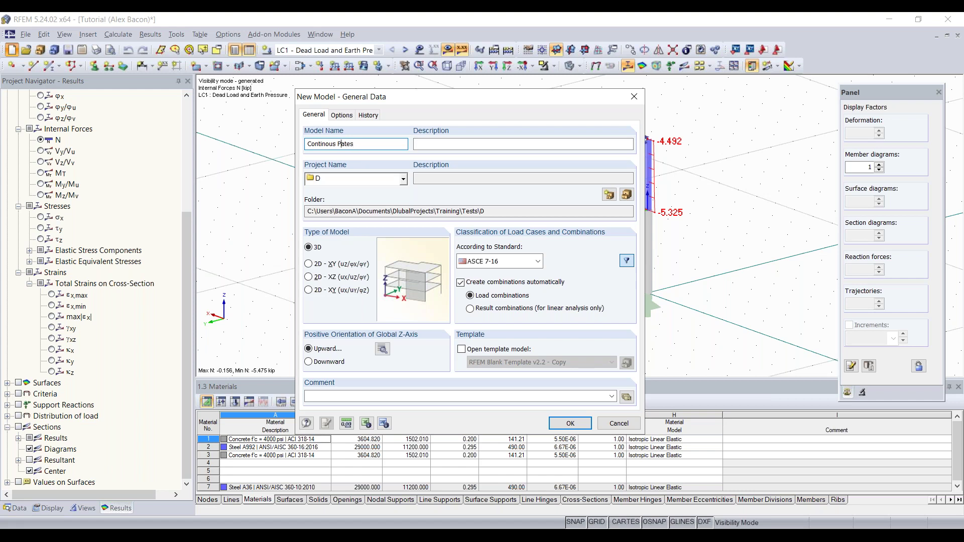
{"action": "left_click", "coordinate": [491, 142]}
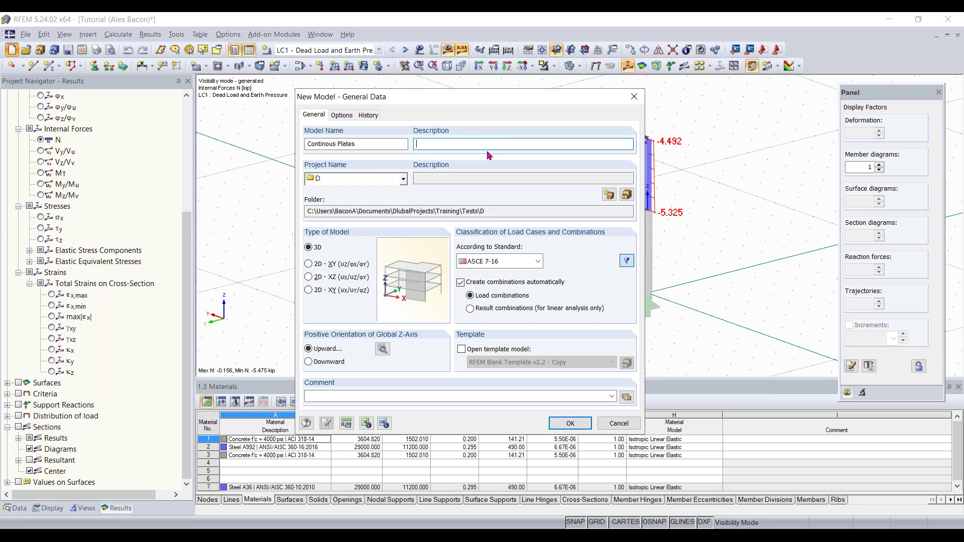
{"action": "type", "text": "Compare plates and beam"}
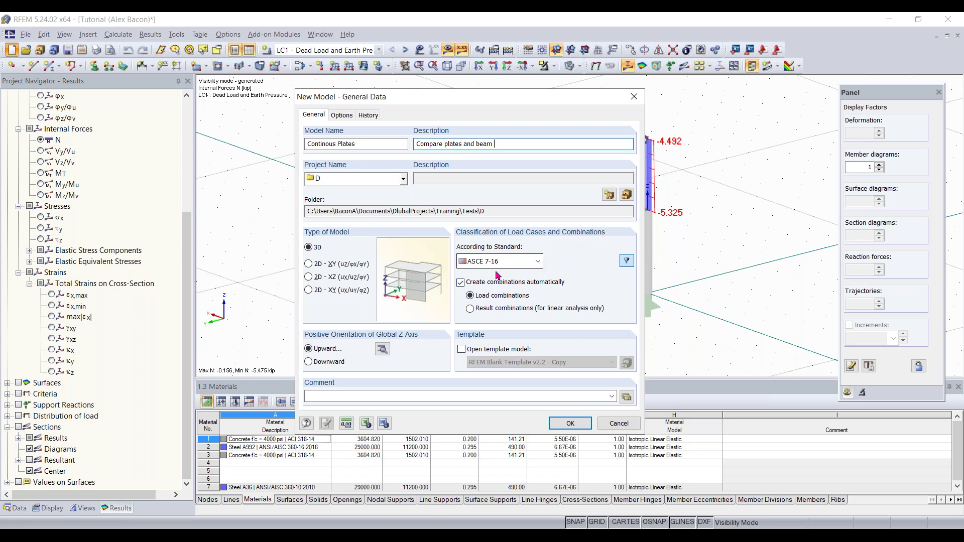
Step: Review the standards available for classifying load cases and combinations, keeping ASCE 7-16 selected
{"action": "left_click", "coordinate": [520, 265]}
{"action": "left_click", "coordinate": [520, 265]}
{"action": "left_click", "coordinate": [520, 265]}
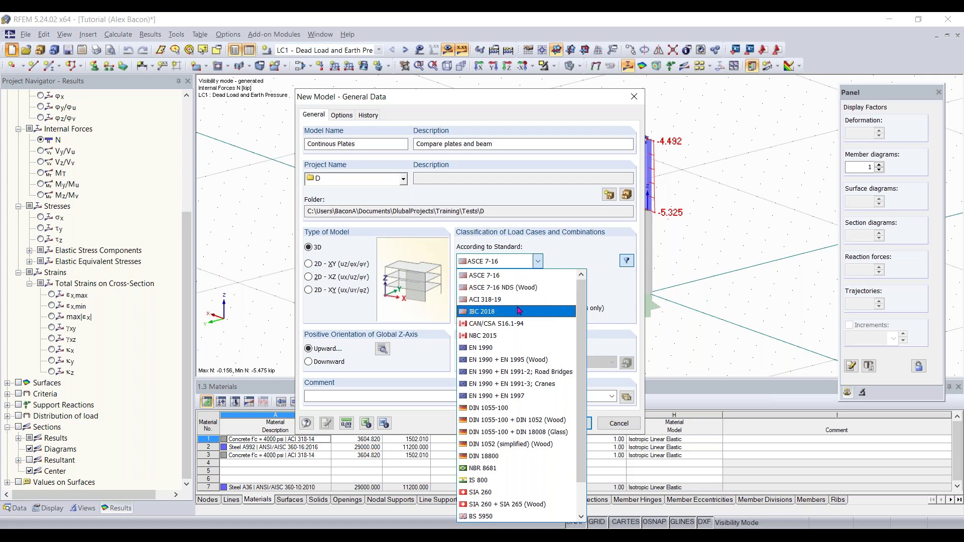
{"action": "scroll", "coordinate": [504, 324], "scroll_direction": "down", "scroll_amount": 1}
{"action": "scroll", "coordinate": [504, 327], "scroll_direction": "down", "scroll_amount": 2}
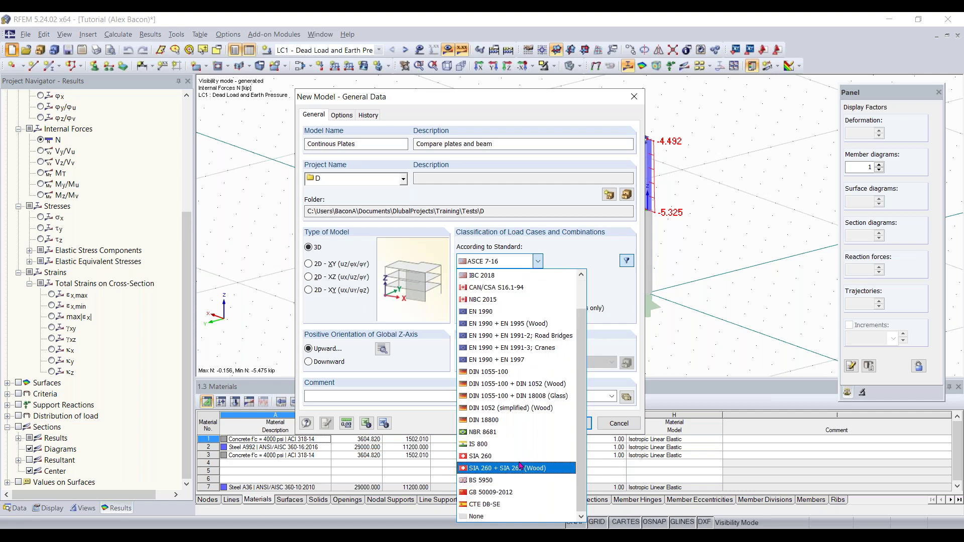
{"action": "left_click", "coordinate": [584, 264]}
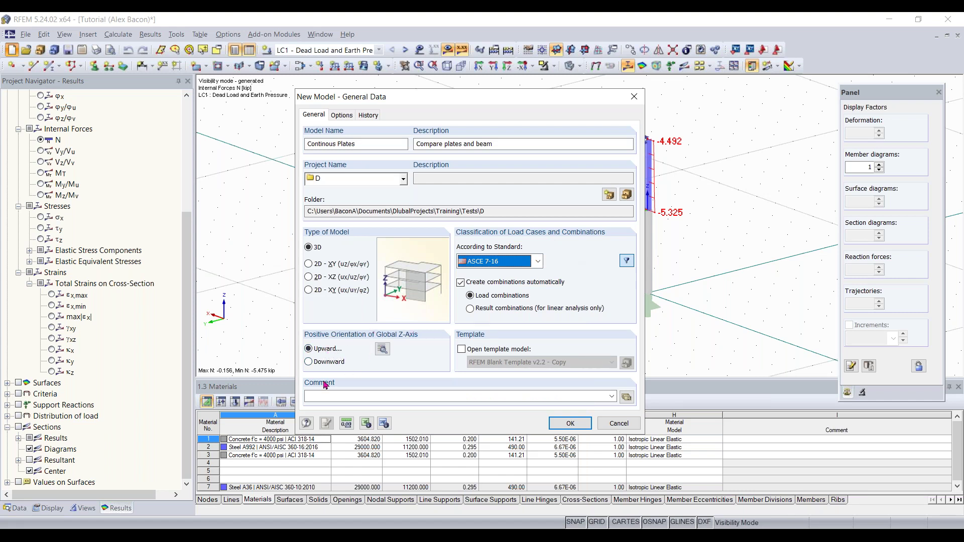
Step: Accept the downward orientation for the local z-axis and create the new model
{"action": "left_click", "coordinate": [383, 349]}
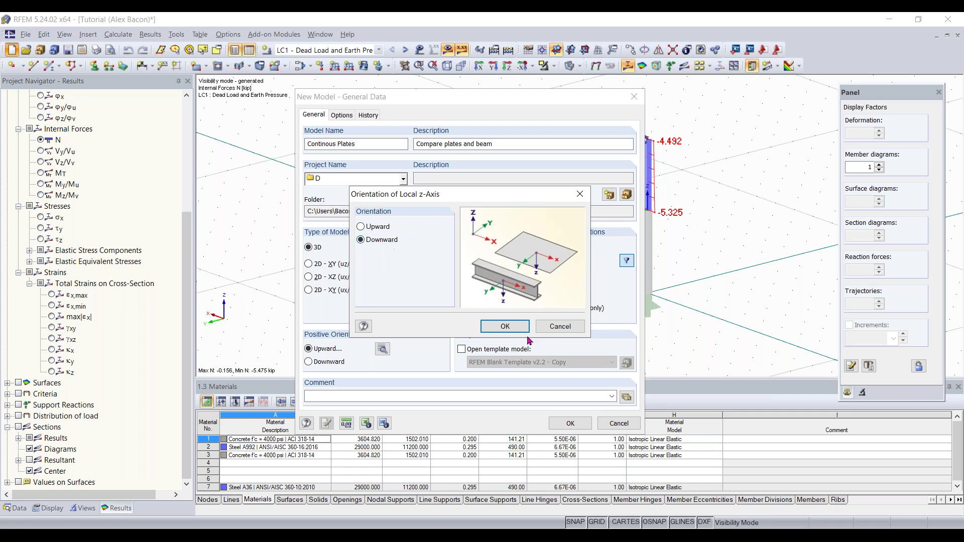
{"action": "left_click", "coordinate": [505, 327]}
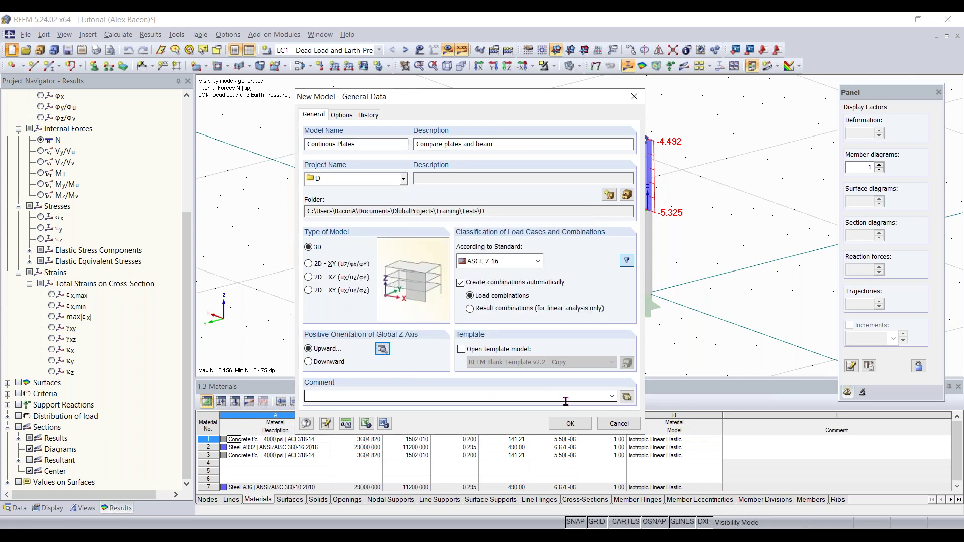
{"action": "left_click", "coordinate": [567, 424]}
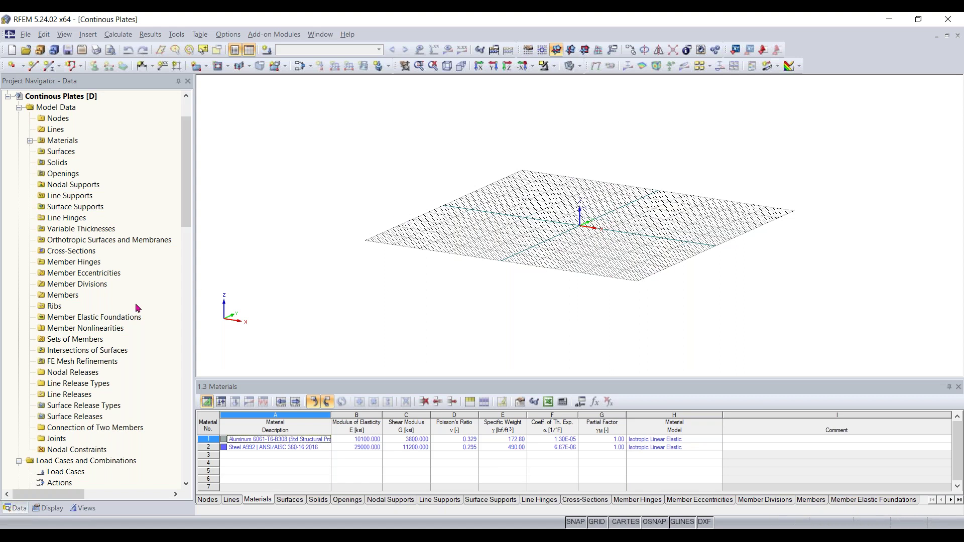
Step: Look through the new model's project data tree down to the add-on modules, and inspect the empty work plane
{"action": "scroll", "coordinate": [138, 307], "scroll_direction": "down", "scroll_amount": 5}
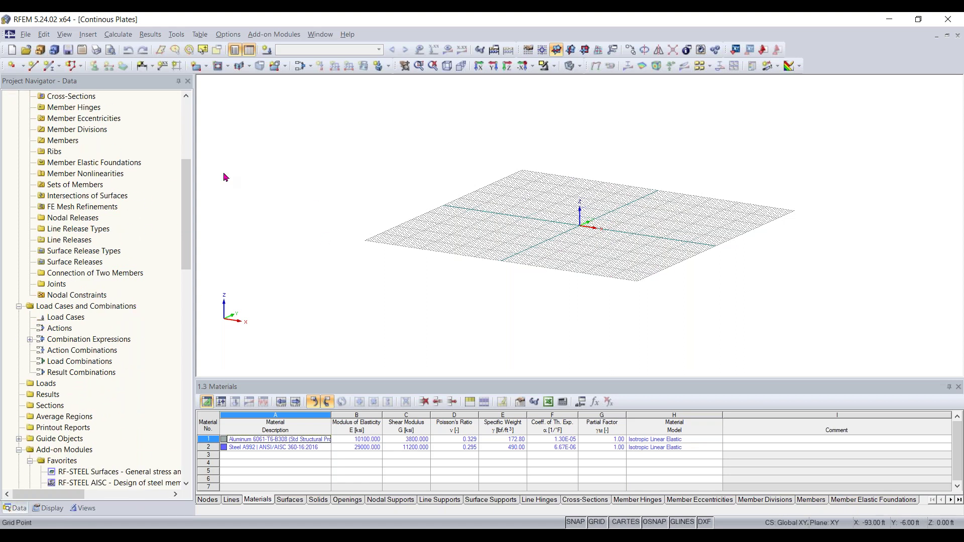
{"action": "scroll", "coordinate": [150, 213], "scroll_direction": "down", "scroll_amount": 4}
{"action": "scroll", "coordinate": [151, 213], "scroll_direction": "down", "scroll_amount": 3}
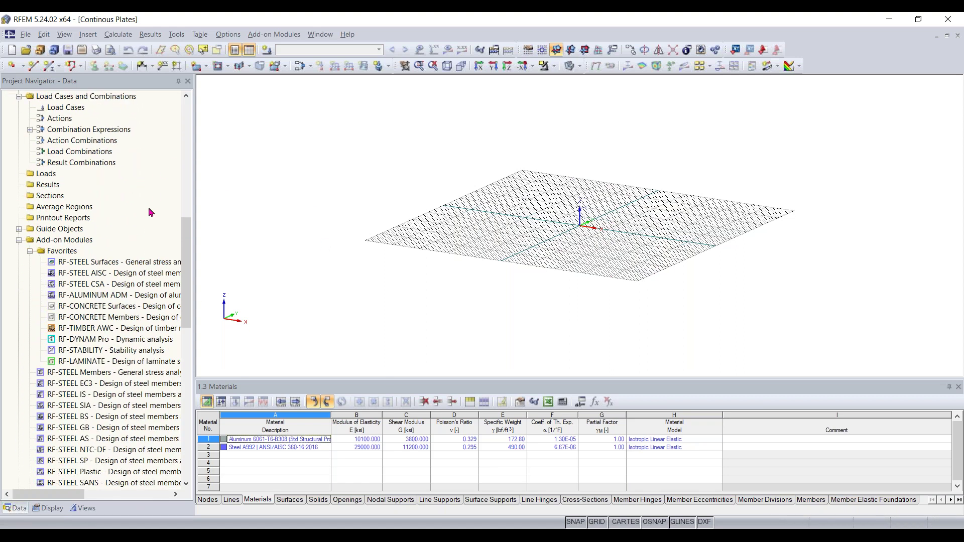
{"action": "scroll", "coordinate": [94, 374], "scroll_direction": "down", "scroll_amount": 3}
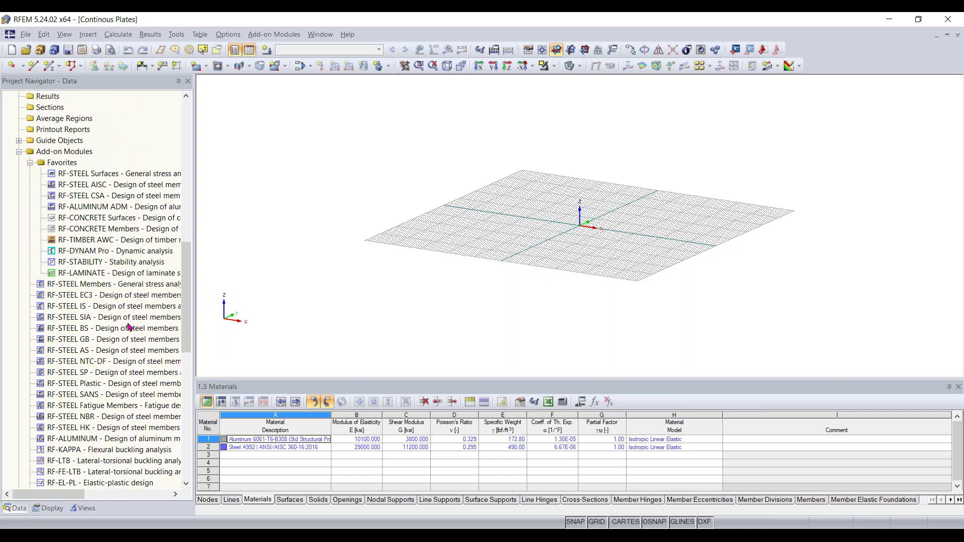
{"action": "scroll", "coordinate": [140, 213], "scroll_direction": "down", "scroll_amount": 1}
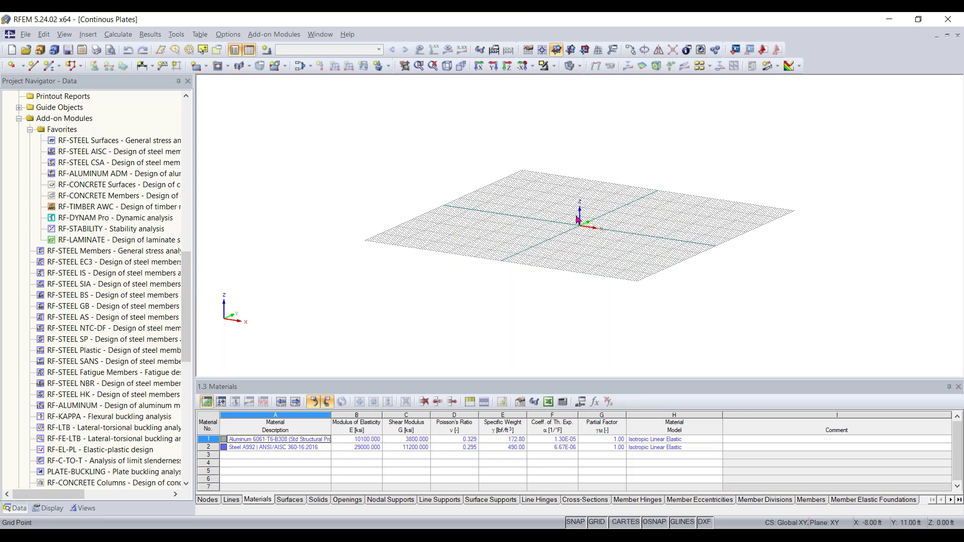
{"action": "scroll", "coordinate": [188, 249], "scroll_direction": "up", "scroll_amount": 1}
{"action": "left_click_drag", "start_coordinate": [189, 248], "coordinate": [196, 95]}
{"action": "middle_click_drag", "start_coordinate": [600, 231], "coordinate": [546, 274]}
{"action": "middle_click_drag", "start_coordinate": [546, 274], "coordinate": [542, 327], "text": "ctrl"}
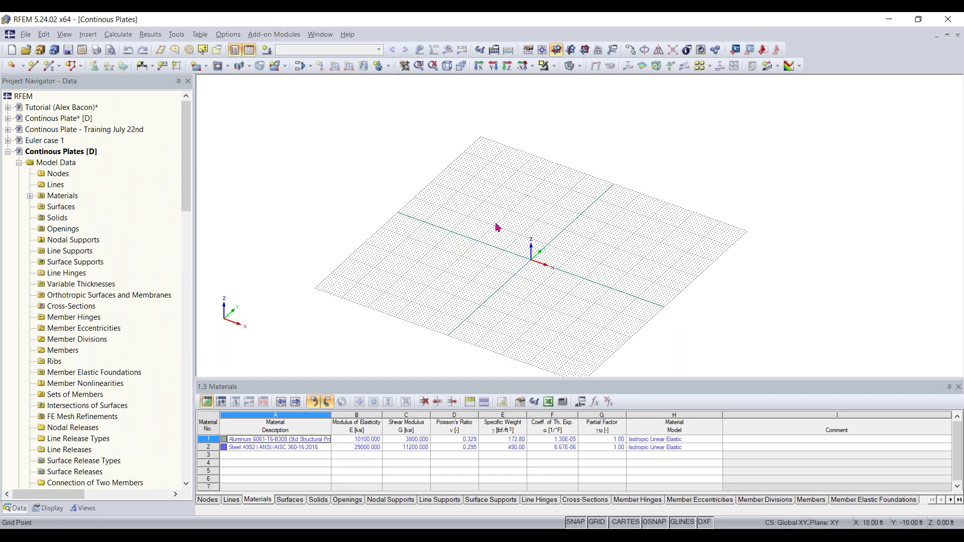
{"action": "scroll", "coordinate": [555, 271], "scroll_direction": "up", "scroll_amount": 4}
{"action": "middle_click_drag", "start_coordinate": [553, 272], "coordinate": [693, 249], "text": "ctrl"}
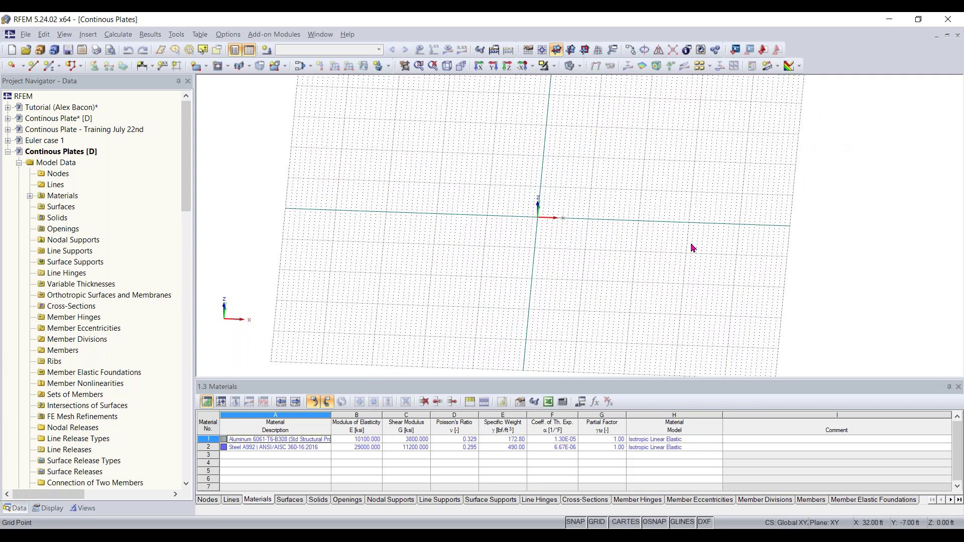
Step: Review the work plane and grid/snap settings of the new model and accept them
{"action": "scroll", "coordinate": [694, 248], "scroll_direction": "down", "scroll_amount": 1}
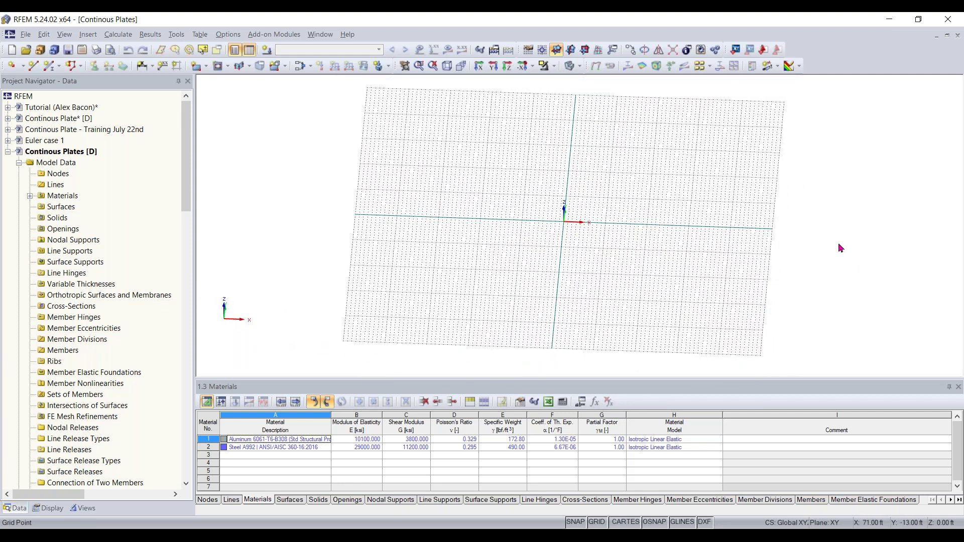
{"action": "scroll", "coordinate": [579, 220], "scroll_direction": "up", "scroll_amount": 3}
{"action": "scroll", "coordinate": [576, 217], "scroll_direction": "up", "scroll_amount": 2}
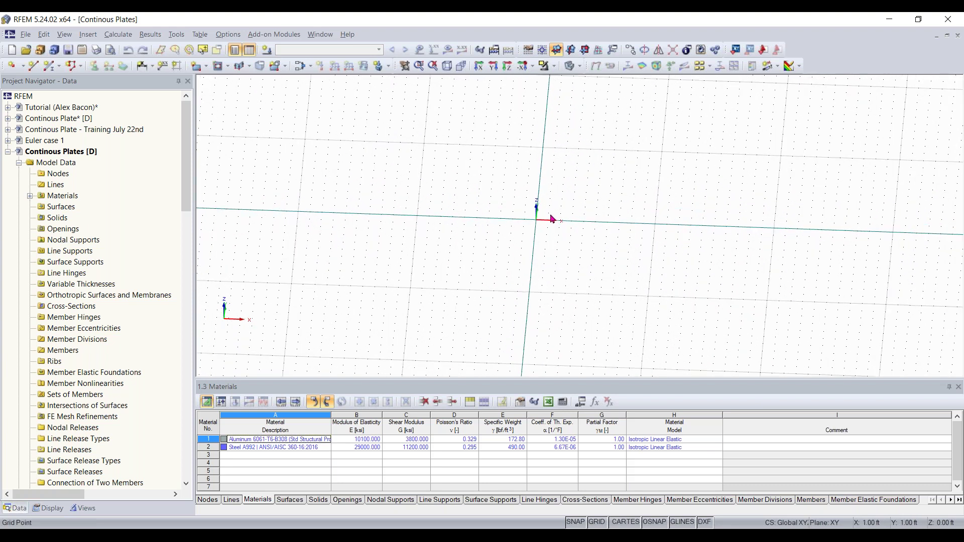
{"action": "scroll", "coordinate": [661, 221], "scroll_direction": "down", "scroll_amount": 5}
{"action": "middle_click_drag", "start_coordinate": [659, 264], "coordinate": [592, 226], "text": "ctrl"}
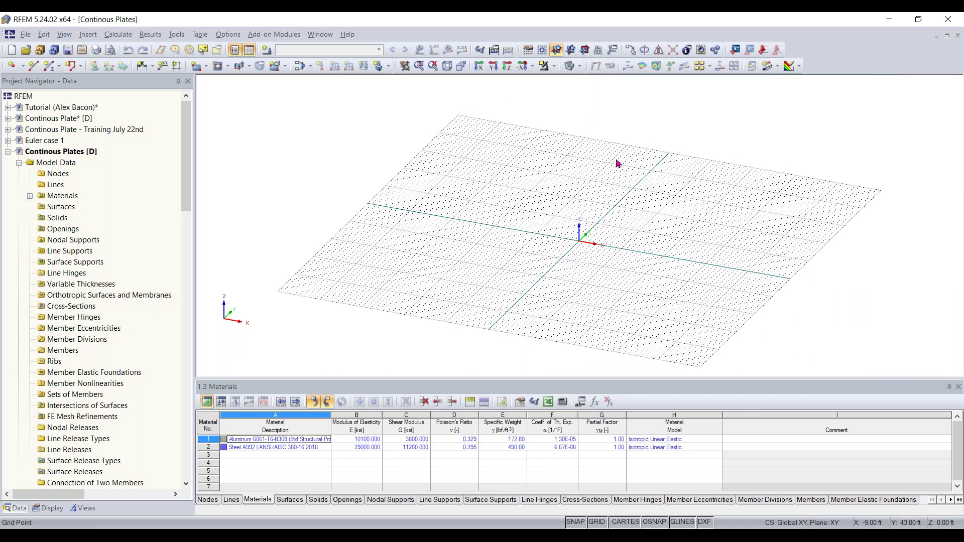
{"action": "left_click", "coordinate": [528, 50]}
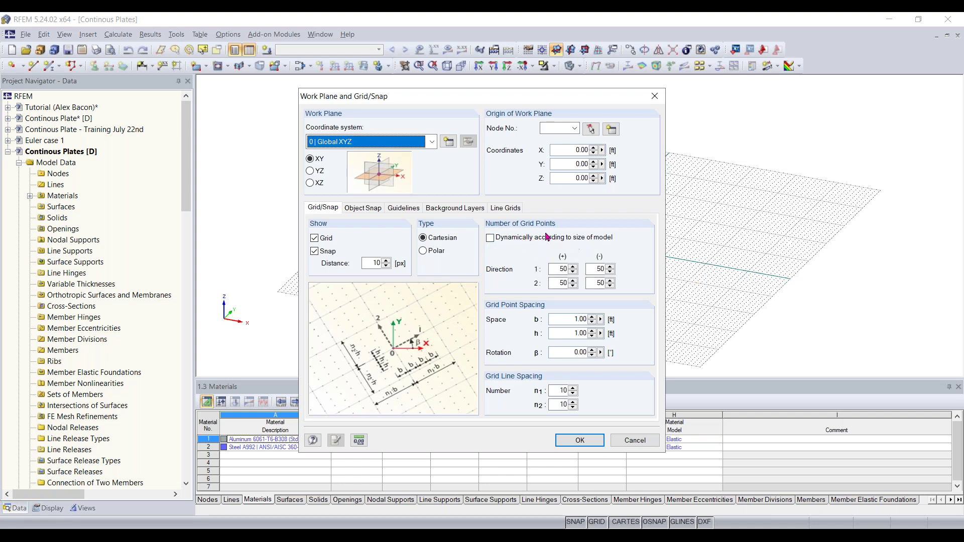
{"action": "left_click", "coordinate": [580, 446]}
{"action": "scroll", "coordinate": [598, 282], "scroll_direction": "down", "scroll_amount": 1}
{"action": "middle_click_drag", "start_coordinate": [598, 282], "coordinate": [569, 273]}
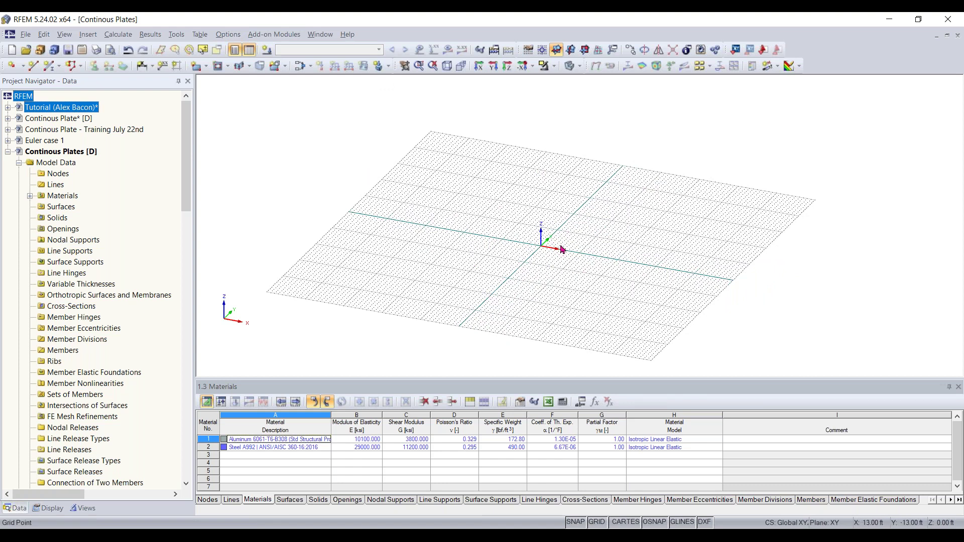
Step: Review the units and decimal places set for model data and loads
{"action": "left_click", "coordinate": [230, 34]}
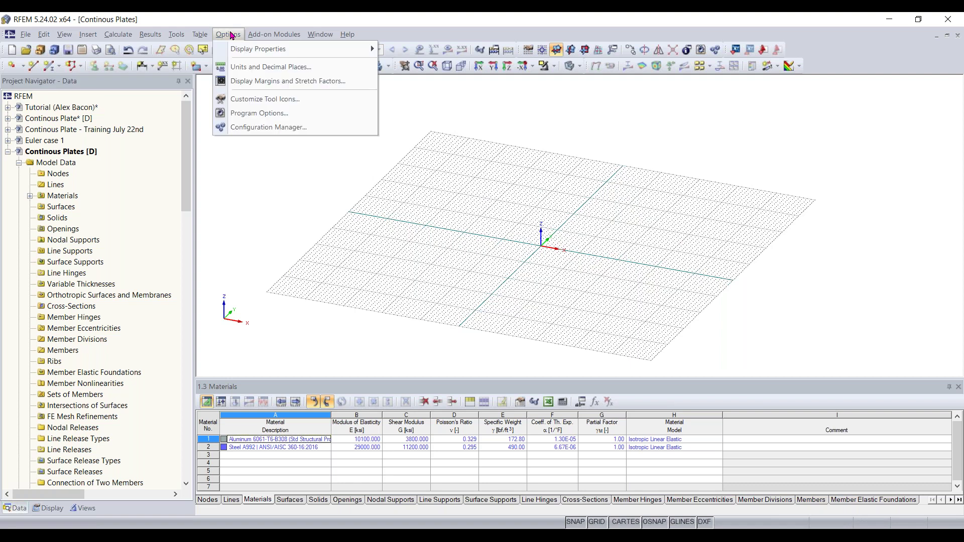
{"action": "left_click", "coordinate": [240, 69]}
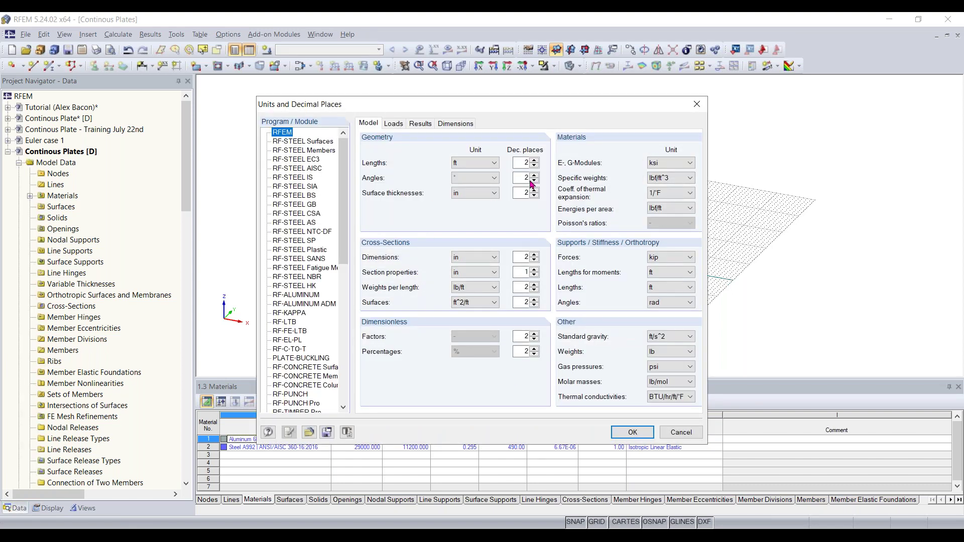
{"action": "left_click", "coordinate": [395, 124]}
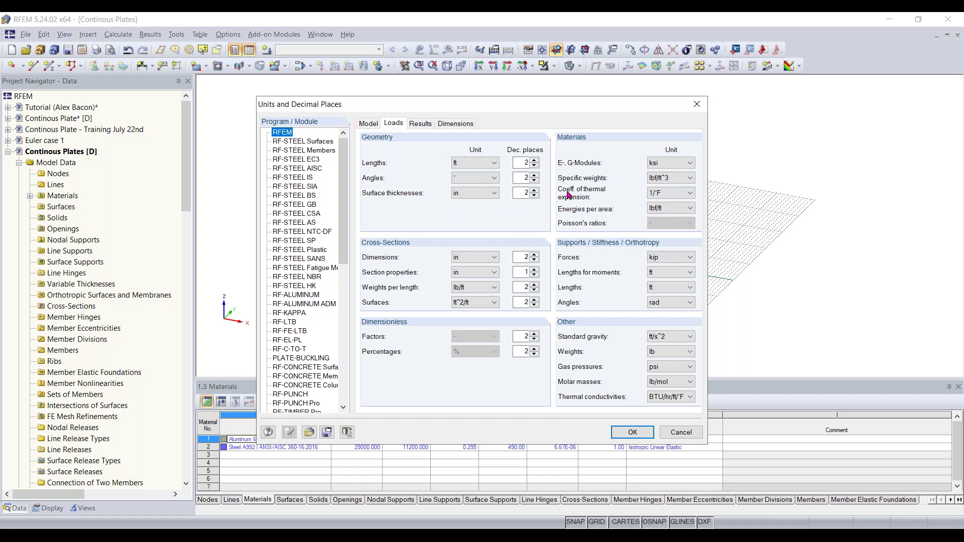
{"action": "left_click", "coordinate": [371, 124]}
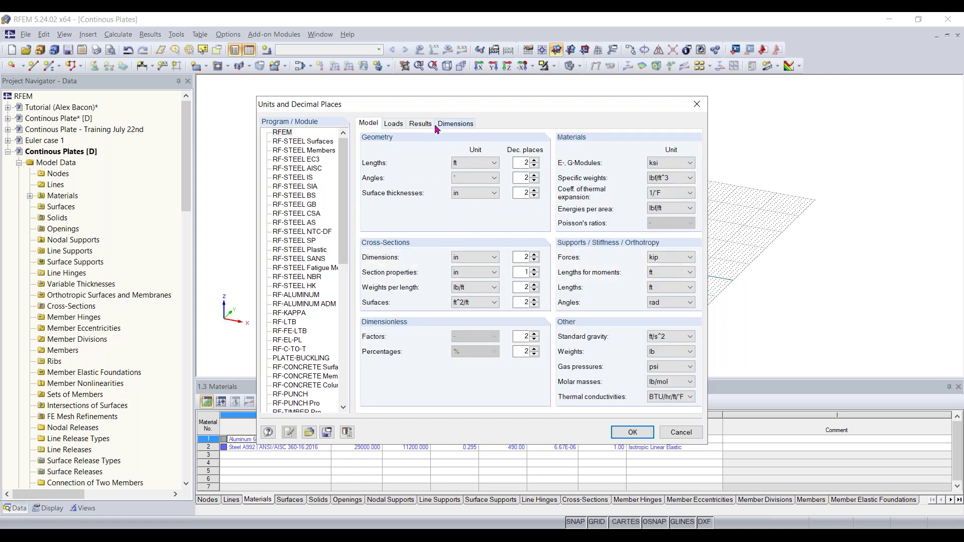
Step: Load the Metric unit profile, reload the Imperial profile and accept the units
{"action": "left_click", "coordinate": [309, 433]}
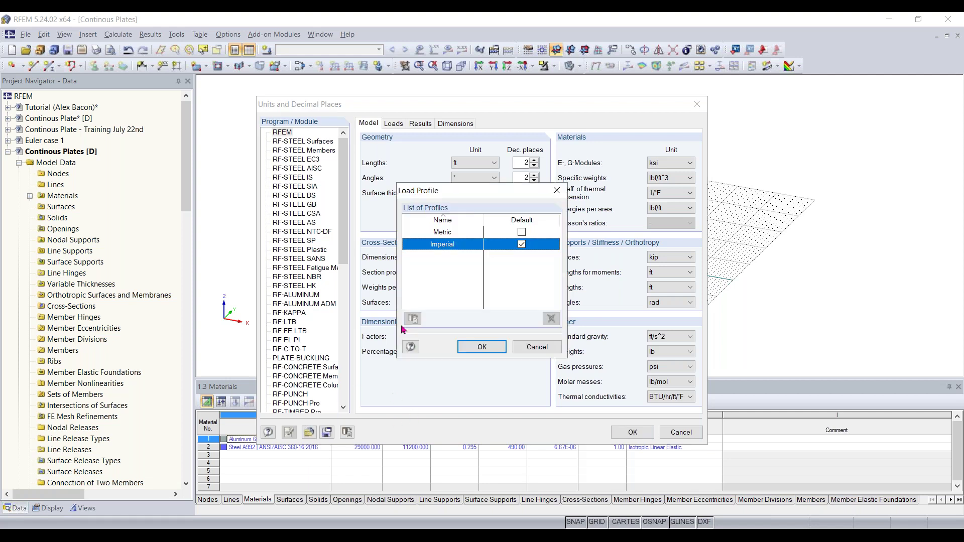
{"action": "double_click", "coordinate": [457, 233]}
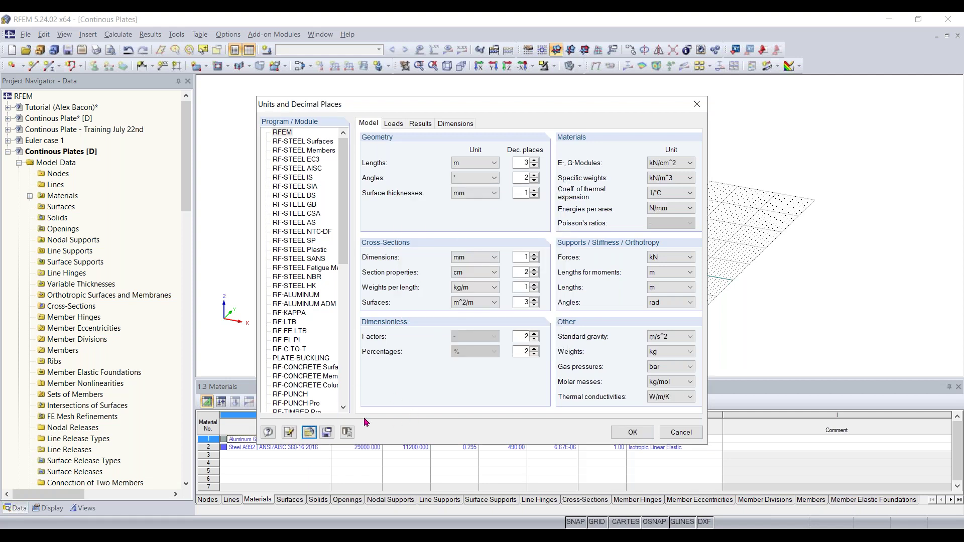
{"action": "left_click", "coordinate": [309, 433]}
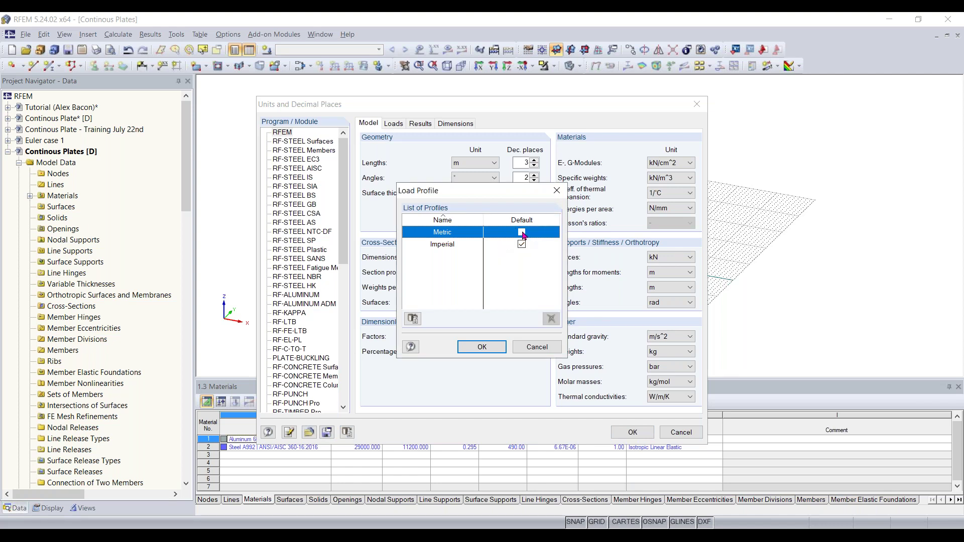
{"action": "double_click", "coordinate": [455, 248]}
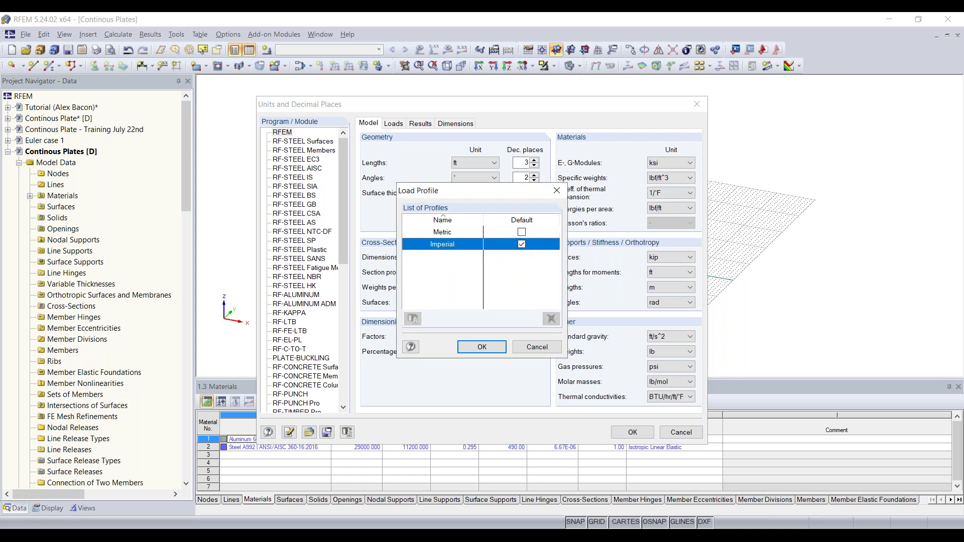
{"action": "left_click", "coordinate": [634, 435]}
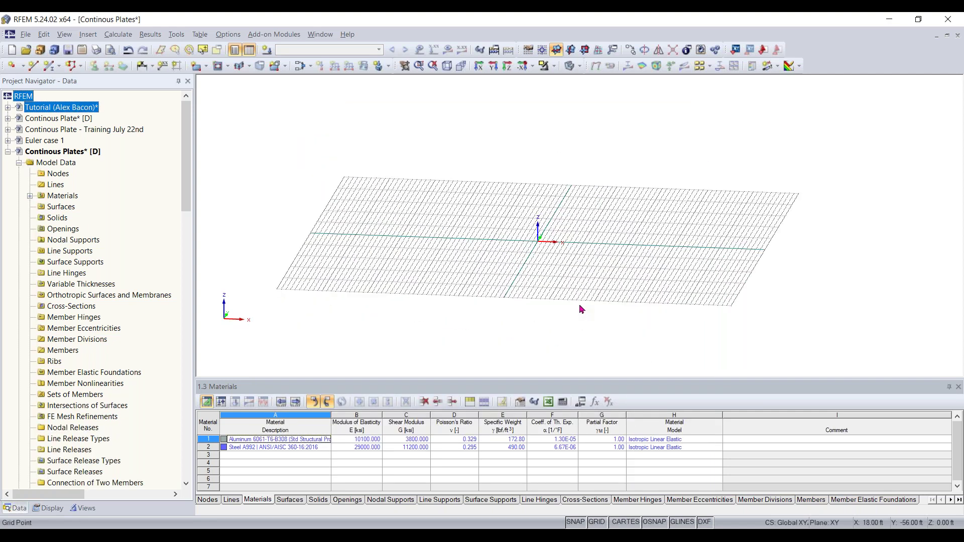
Step: Review the available import formats and try a direct import from Autodesk AutoCAD
{"action": "middle_click_drag", "start_coordinate": [592, 276], "coordinate": [520, 325]}
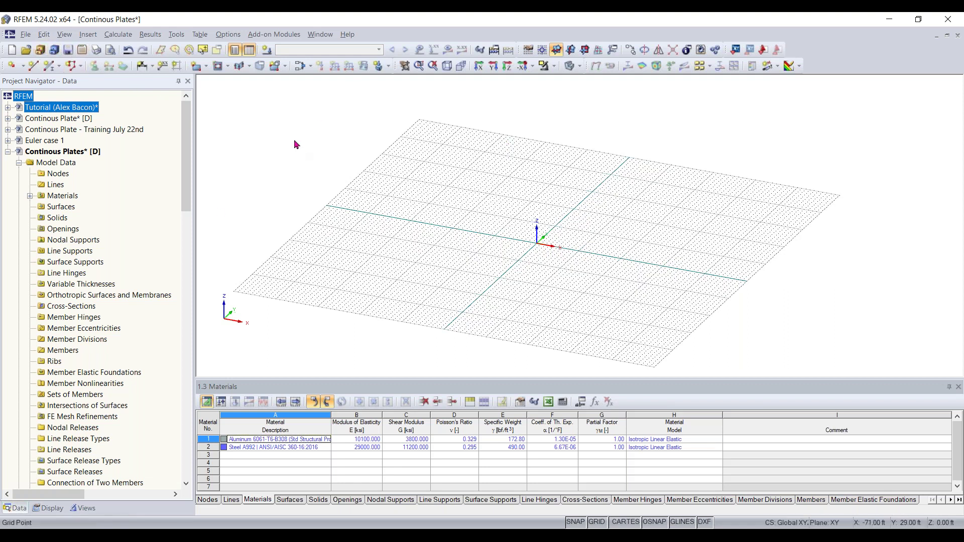
{"action": "left_click", "coordinate": [24, 36]}
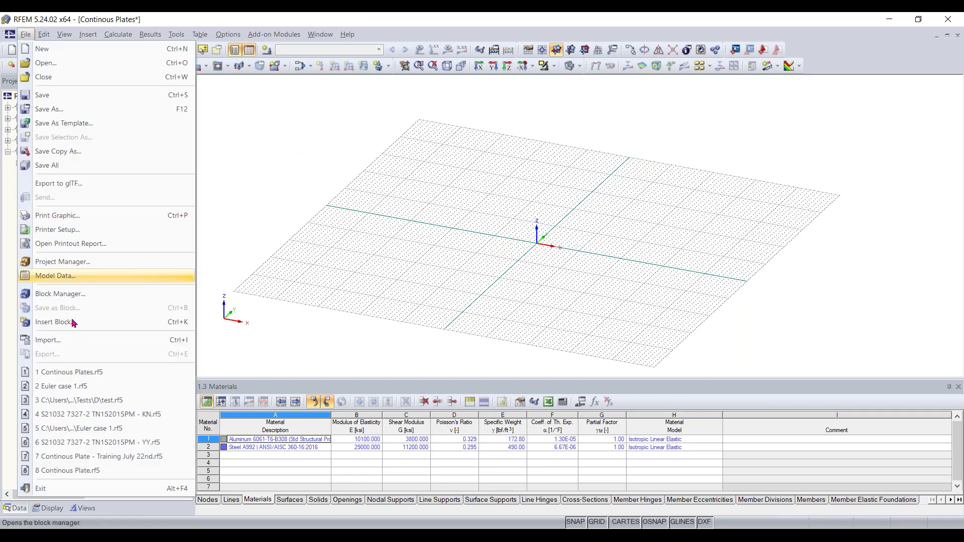
{"action": "left_click", "coordinate": [51, 340]}
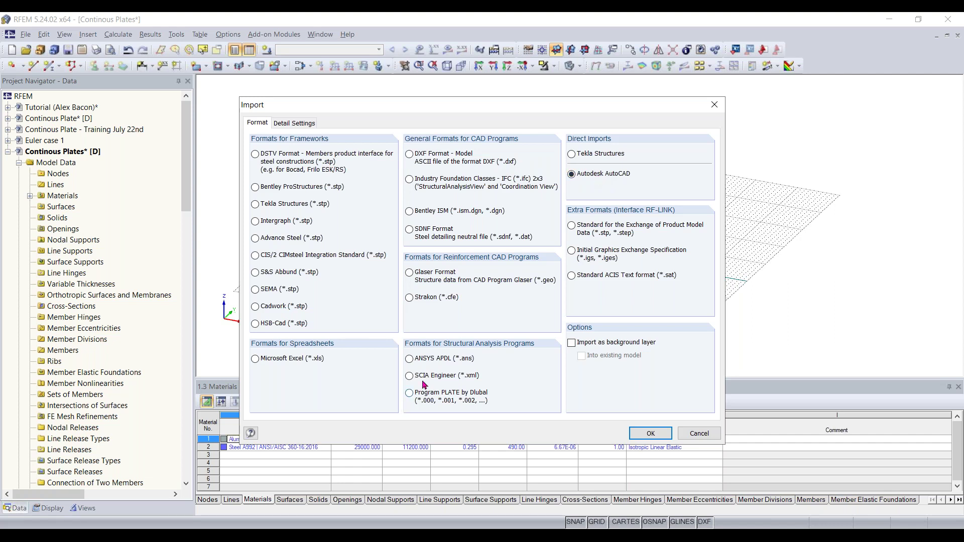
{"action": "left_click", "coordinate": [642, 435]}
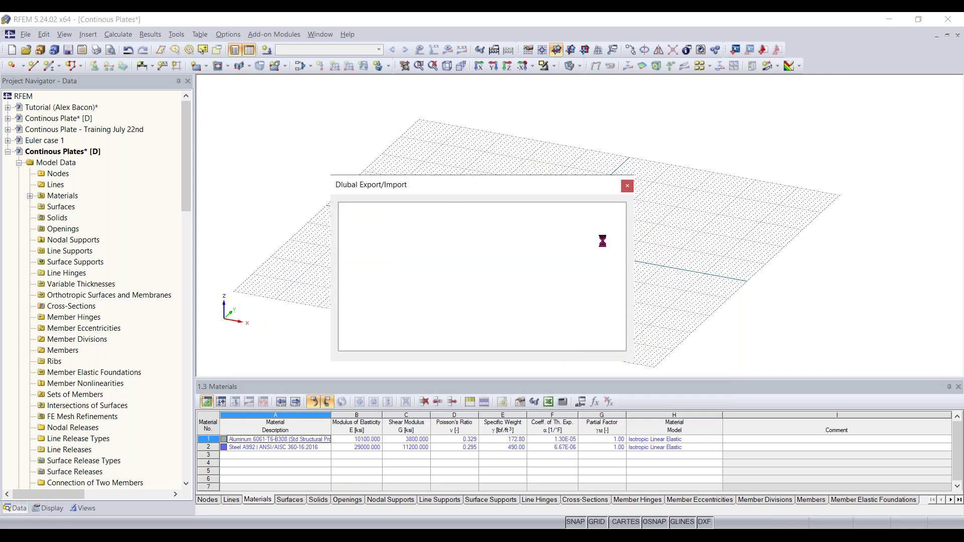
{"action": "left_click", "coordinate": [602, 249]}
Step: Delete the Aluminum 6061-T6 and Steel A992 materials from the model's materials table
{"action": "middle_click_drag", "start_coordinate": [554, 233], "coordinate": [592, 290], "text": "ctrl"}
{"action": "scroll", "coordinate": [577, 267], "scroll_direction": "up", "scroll_amount": 5}
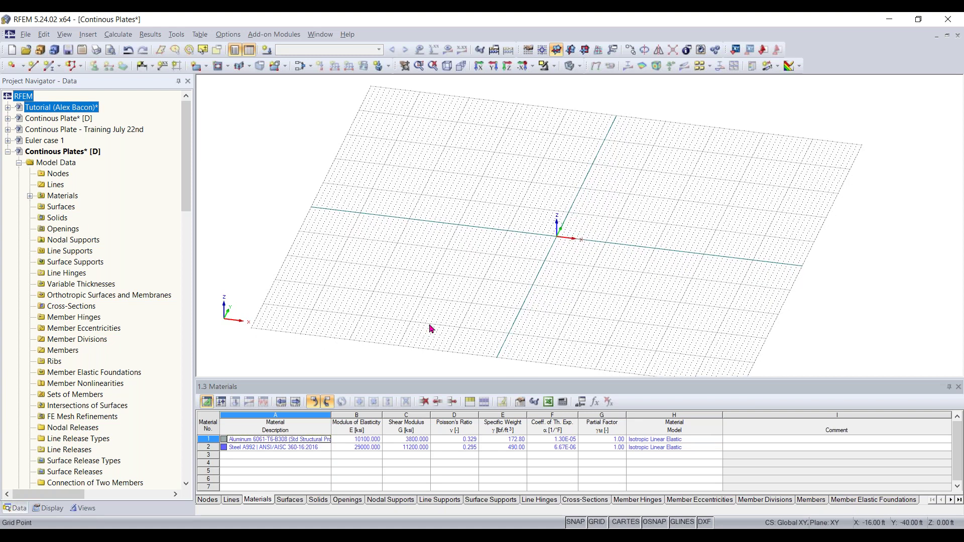
{"action": "left_click", "coordinate": [205, 440]}
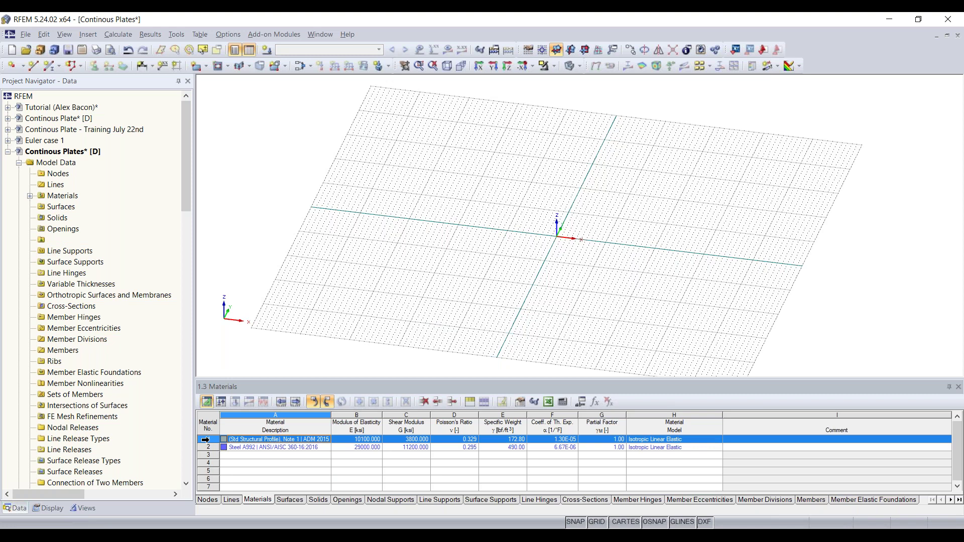
{"action": "key", "text": "Delete"}
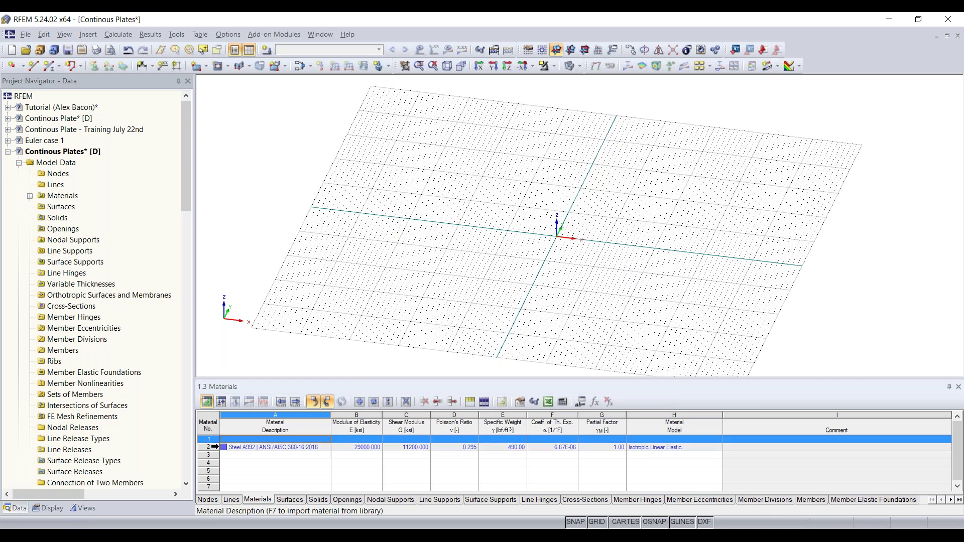
{"action": "left_click", "coordinate": [216, 447]}
{"action": "key", "text": "Delete"}
{"action": "left_click", "coordinate": [506, 237]}
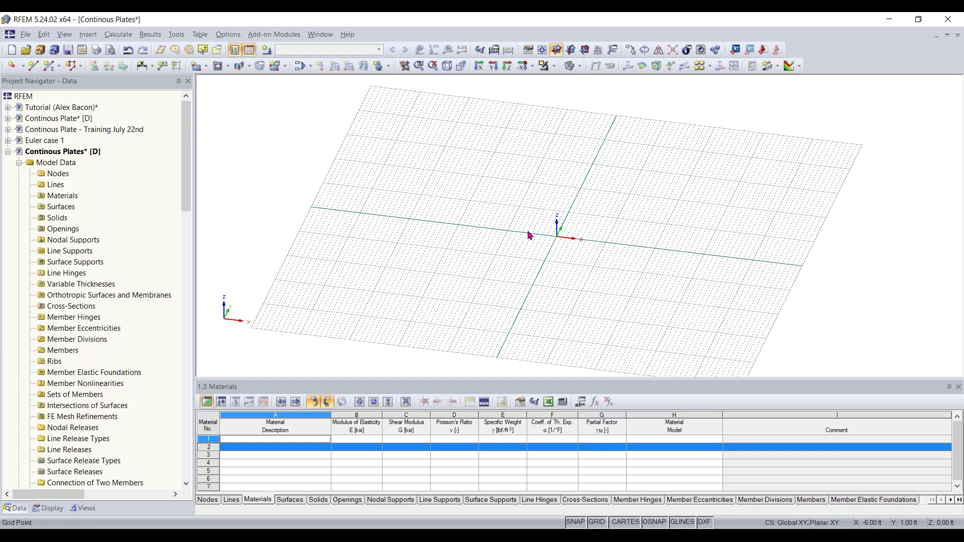
Step: Start a new rectangular surface and open the material library to choose its material
{"action": "scroll", "coordinate": [529, 235], "scroll_direction": "down", "scroll_amount": 3}
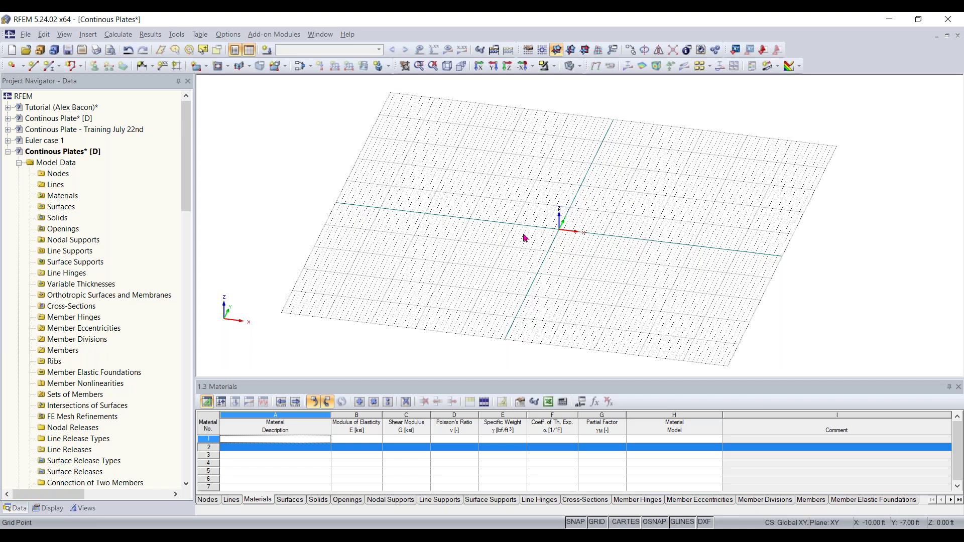
{"action": "middle_click_drag", "start_coordinate": [574, 235], "coordinate": [542, 266]}
{"action": "middle_click_drag", "start_coordinate": [522, 255], "coordinate": [476, 284]}
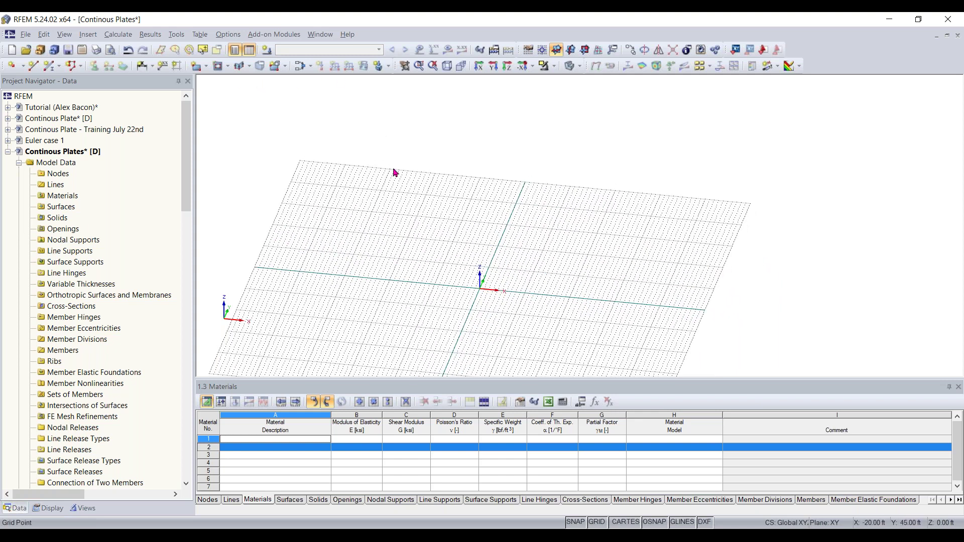
{"action": "left_click", "coordinate": [196, 70]}
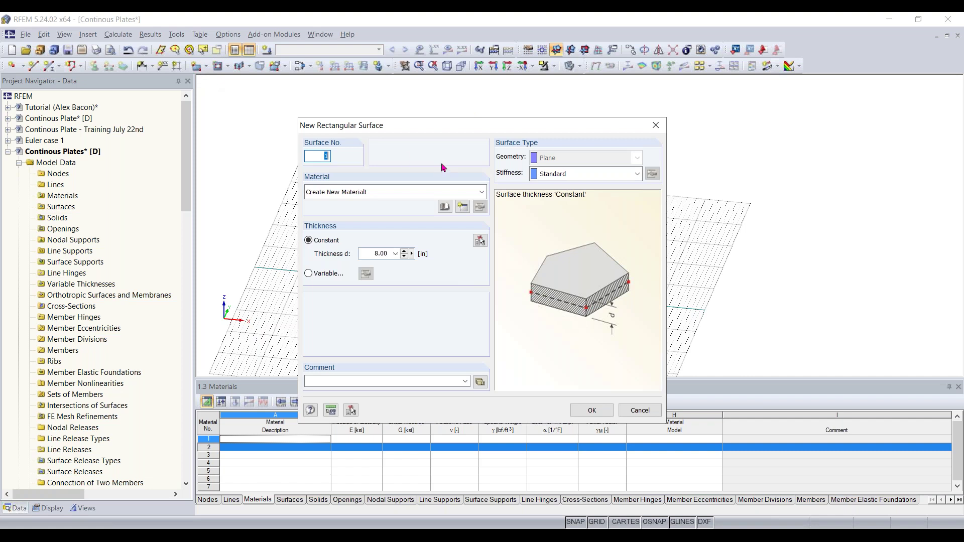
{"action": "left_click_drag", "start_coordinate": [431, 128], "coordinate": [447, 108]}
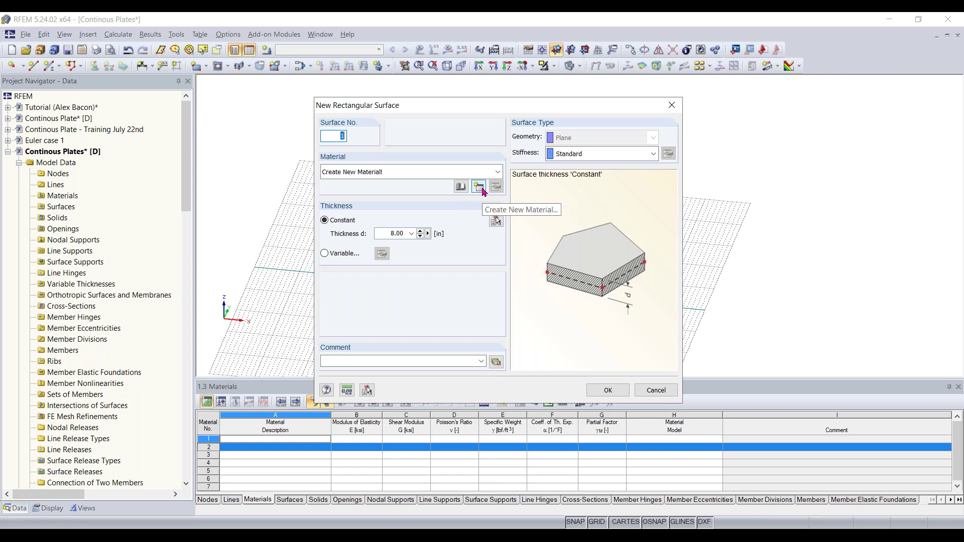
{"action": "left_click", "coordinate": [459, 189]}
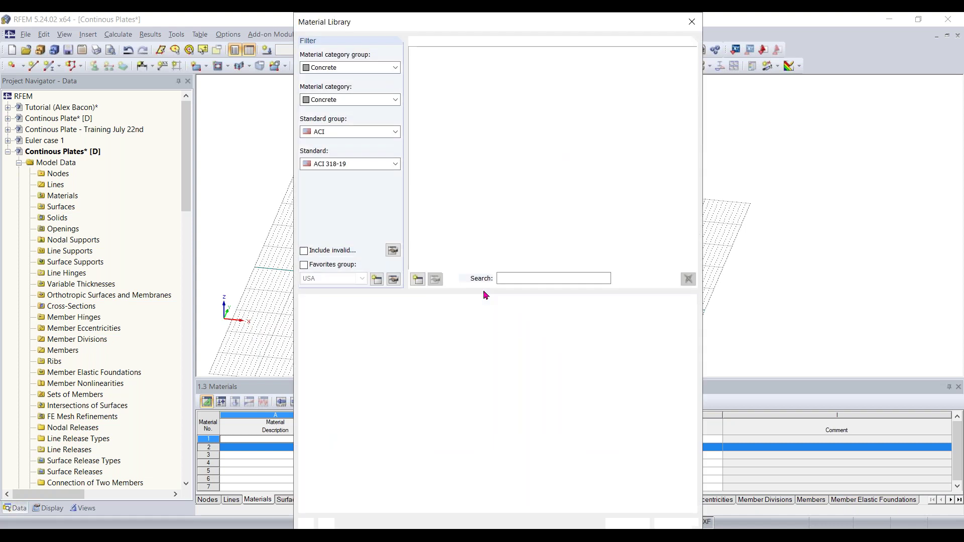
{"action": "mouse_move", "coordinate": [479, 23]}
{"action": "left_mouse_down"}
{"action": "mouse_move", "coordinate": [486, 24]}
{"action": "mouse_move", "coordinate": [476, 27]}
{"action": "left_mouse_up"}
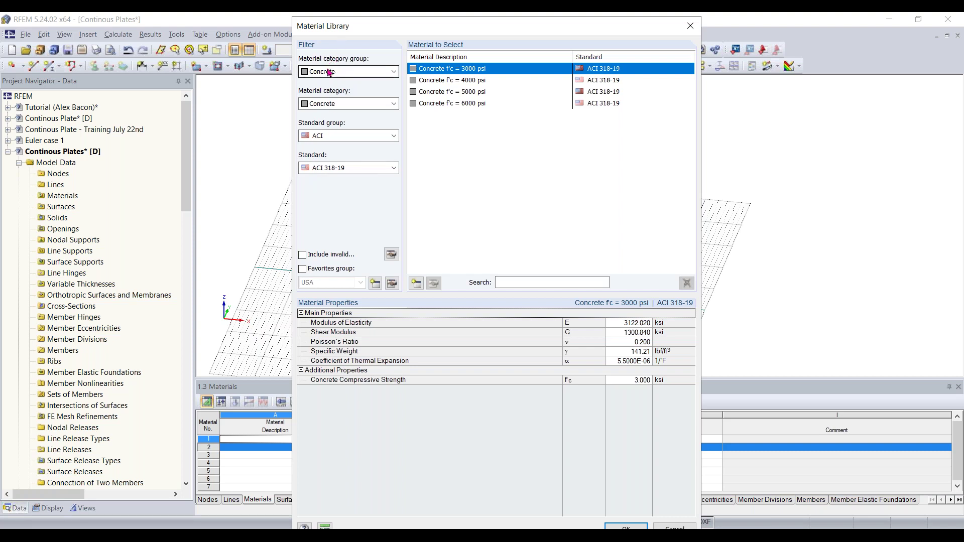
Step: Filter the material library to the Concrete group and category, the ACI standard group and the ACI 318-19 standard
{"action": "left_click", "coordinate": [355, 72]}
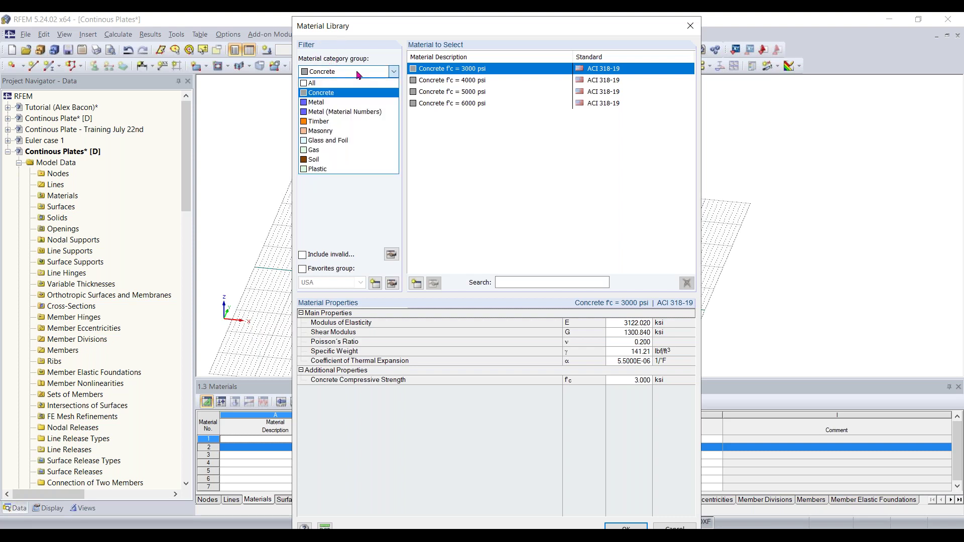
{"action": "left_click", "coordinate": [334, 96]}
{"action": "left_click", "coordinate": [347, 73]}
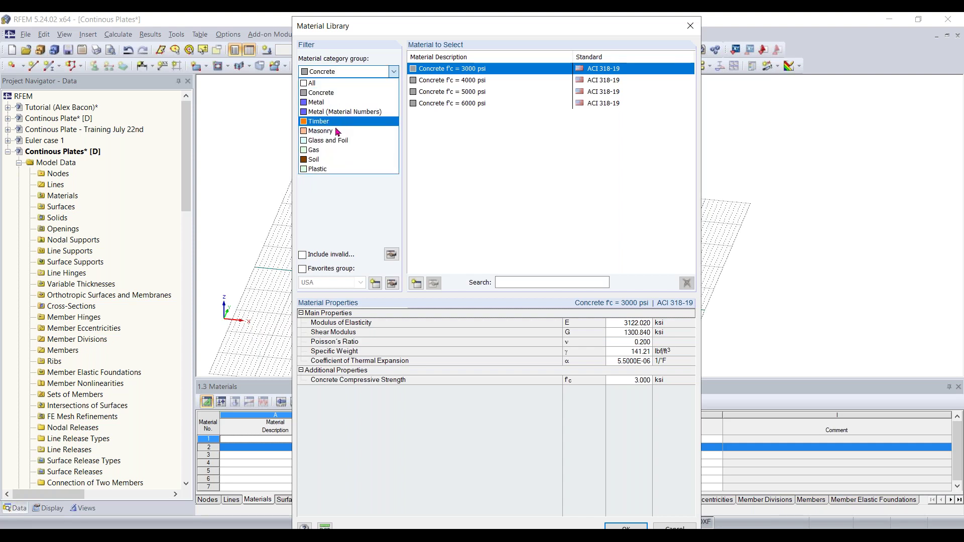
{"action": "left_click", "coordinate": [353, 74]}
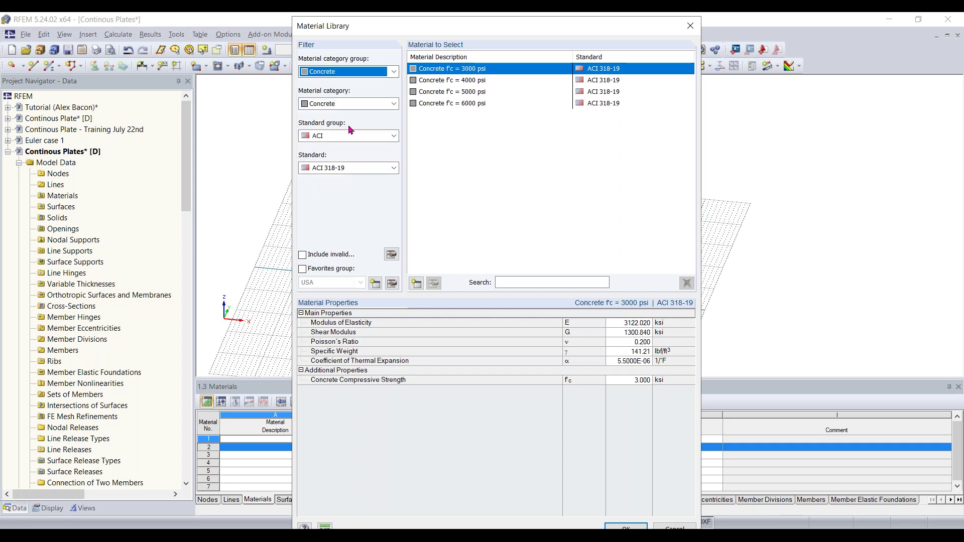
{"action": "left_click", "coordinate": [348, 104]}
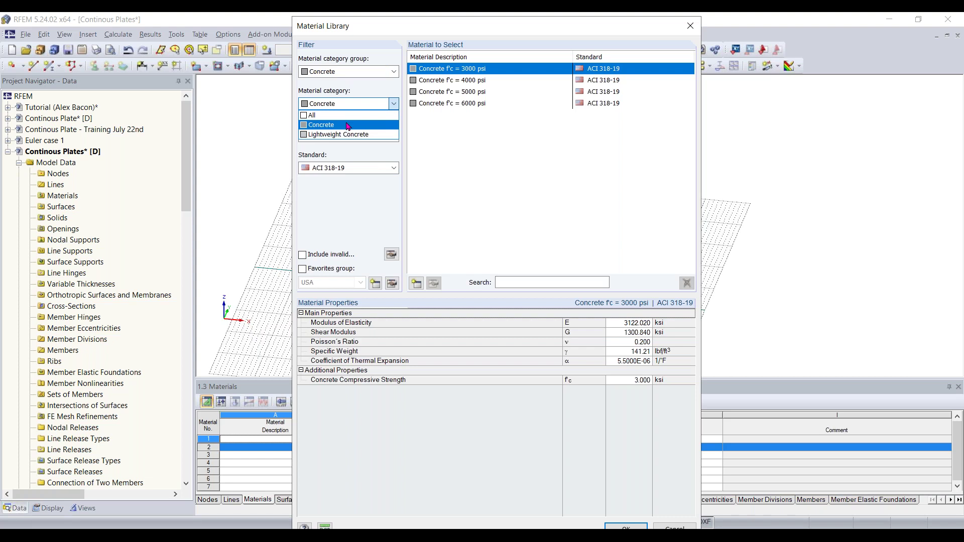
{"action": "left_click", "coordinate": [348, 126]}
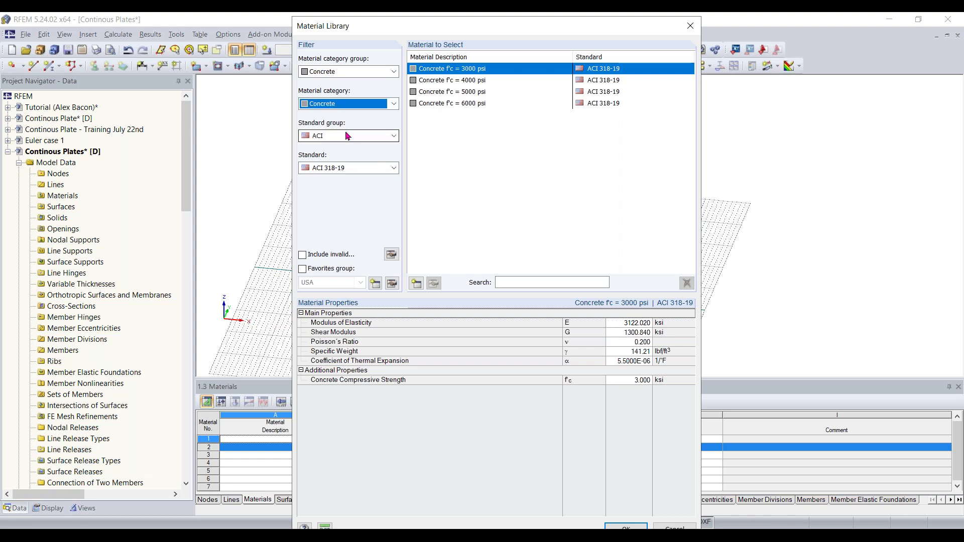
{"action": "left_click", "coordinate": [346, 137]}
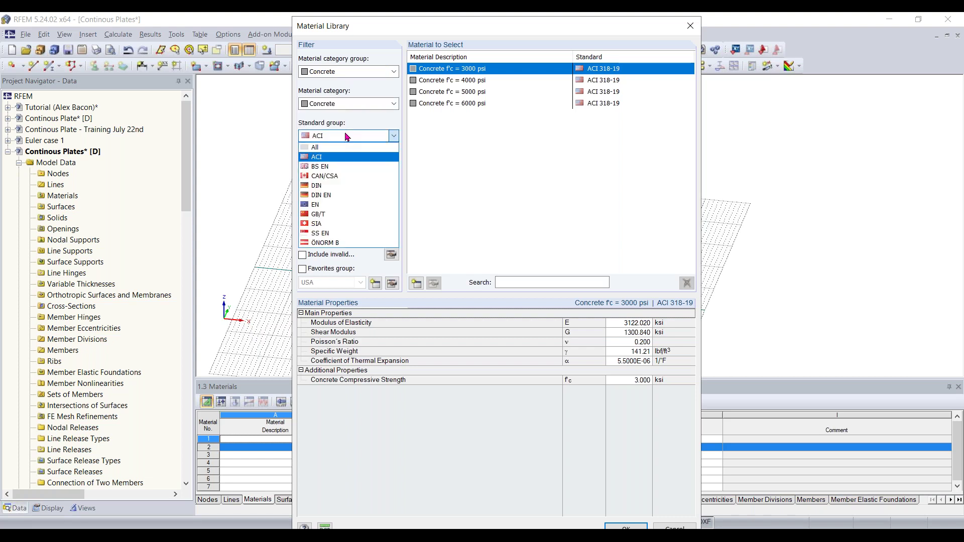
{"action": "left_click", "coordinate": [340, 163]}
{"action": "left_click", "coordinate": [341, 168]}
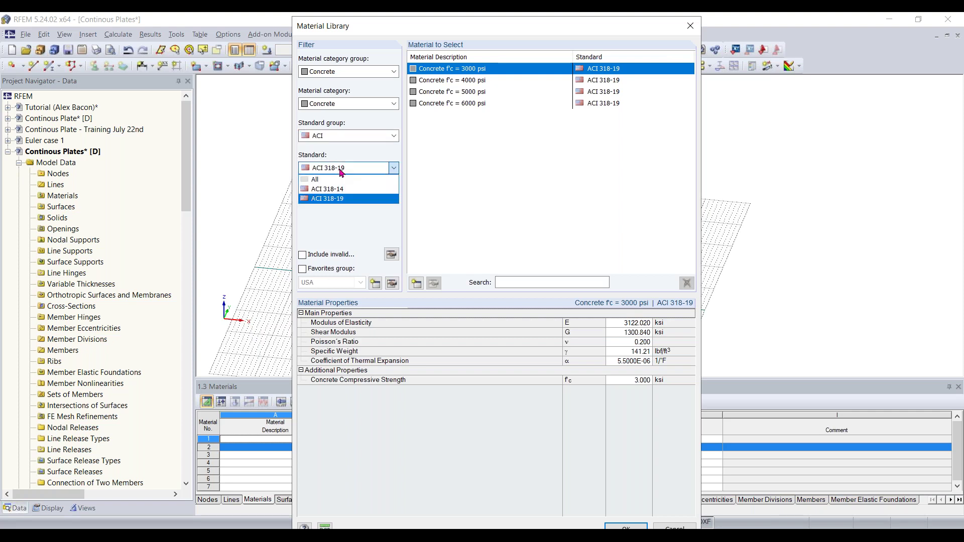
{"action": "left_click", "coordinate": [345, 199]}
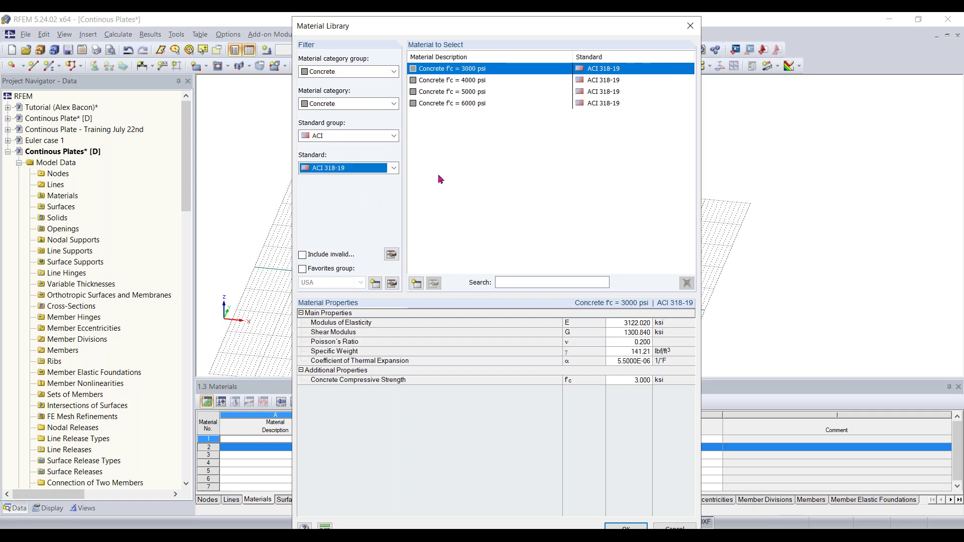
Step: Assign Concrete f'c = 4000 psi to the new rectangular surface and set its constant thickness to 12 in
{"action": "left_click", "coordinate": [468, 82]}
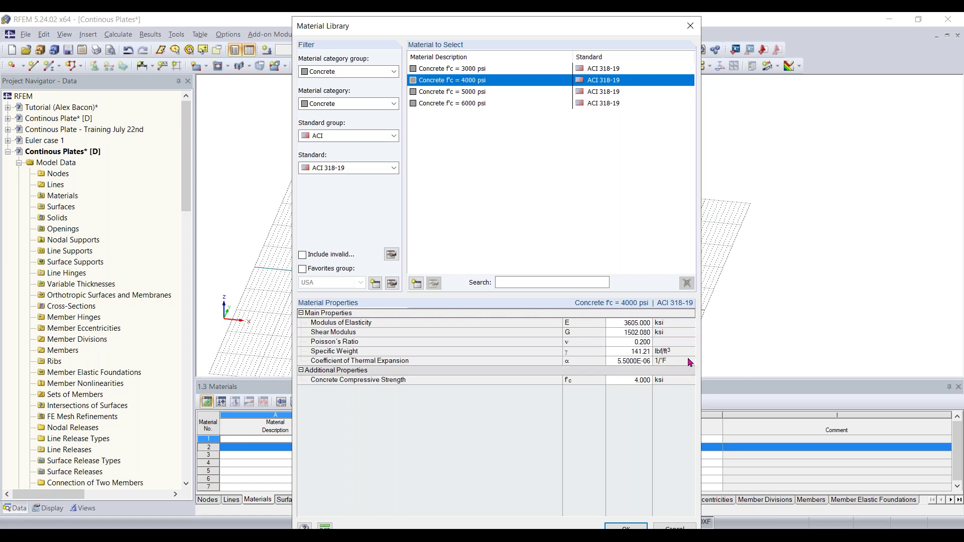
{"action": "left_click", "coordinate": [625, 527]}
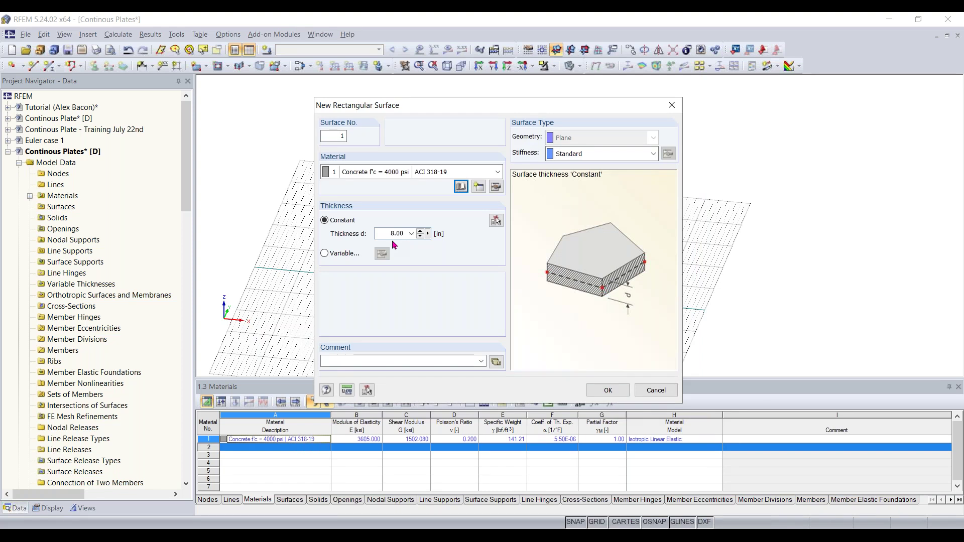
{"action": "left_click", "coordinate": [379, 234]}
{"action": "type", "text": "12"}
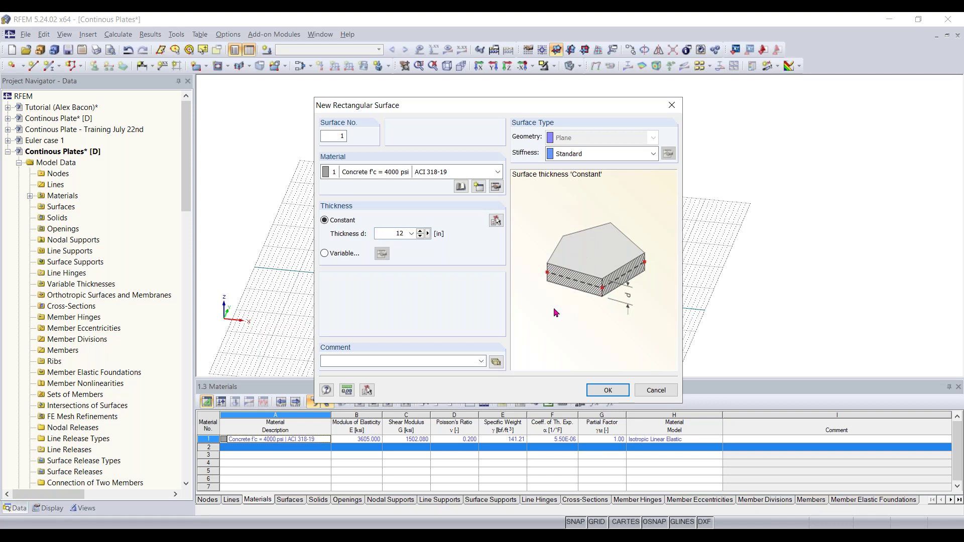
{"action": "left_click", "coordinate": [605, 390]}
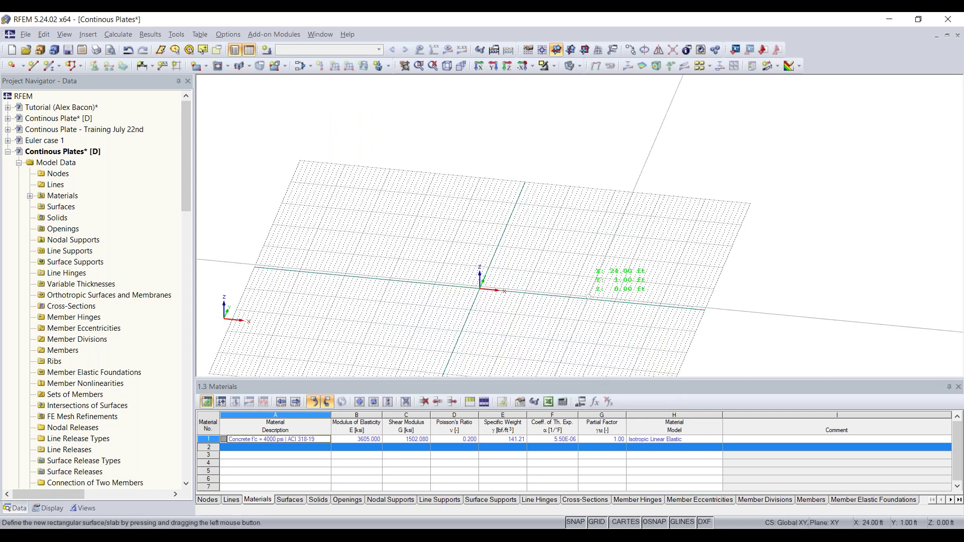
Step: Draw the rectangular surface on the XY plane from the origin to X 32 ft, Y 16 ft
{"action": "middle_click_drag", "start_coordinate": [507, 279], "coordinate": [559, 232]}
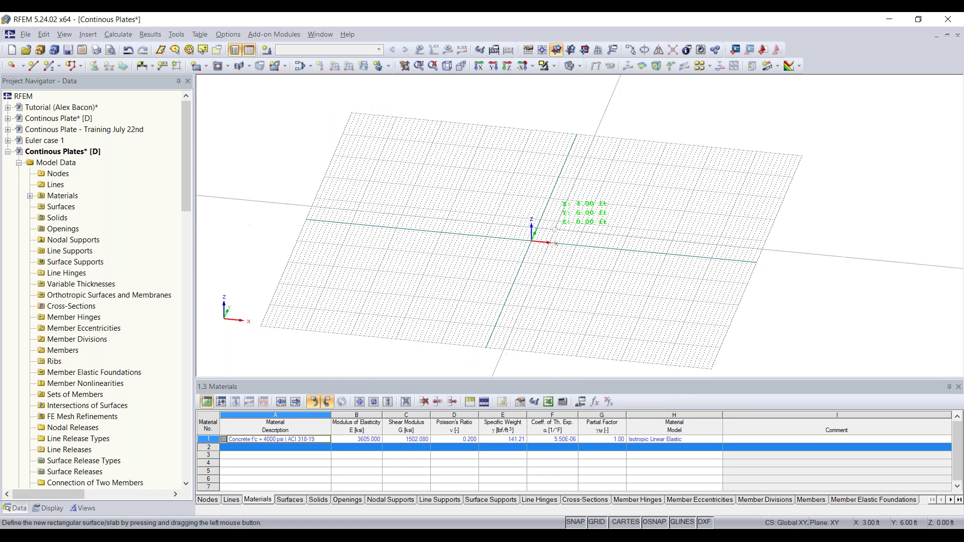
{"action": "scroll", "coordinate": [553, 222], "scroll_direction": "up", "scroll_amount": 3}
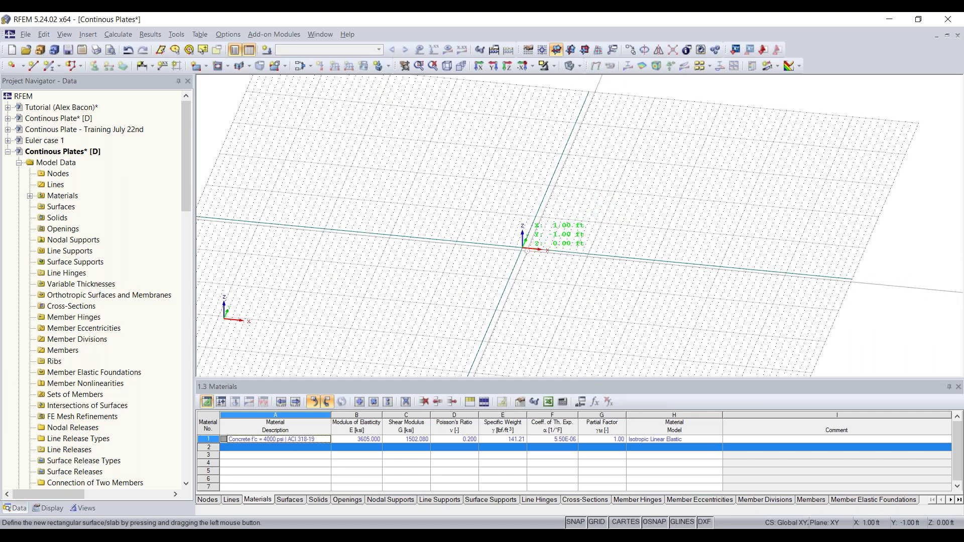
{"action": "scroll", "coordinate": [550, 249], "scroll_direction": "up", "scroll_amount": 1}
{"action": "middle_click_drag", "start_coordinate": [549, 250], "coordinate": [527, 290]}
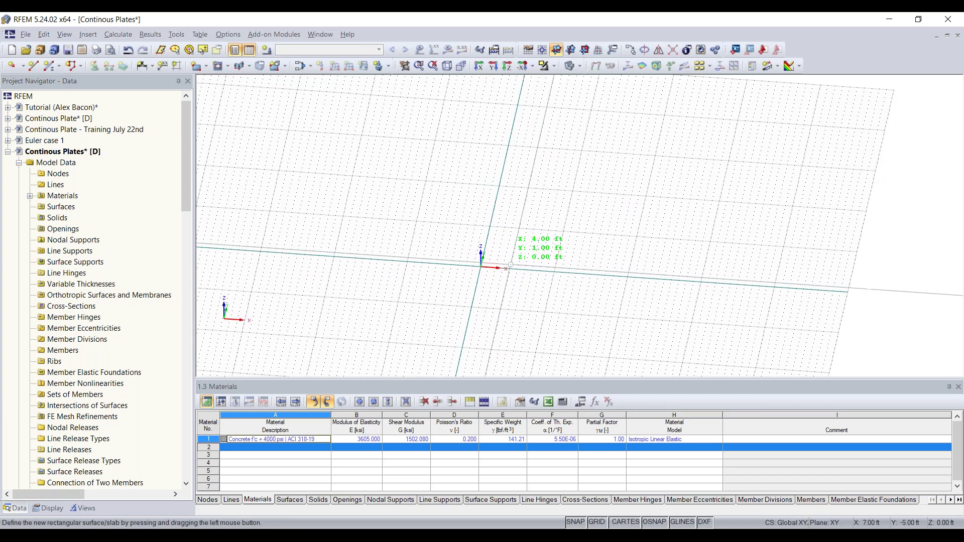
{"action": "middle_click_drag", "start_coordinate": [530, 245], "coordinate": [519, 268]}
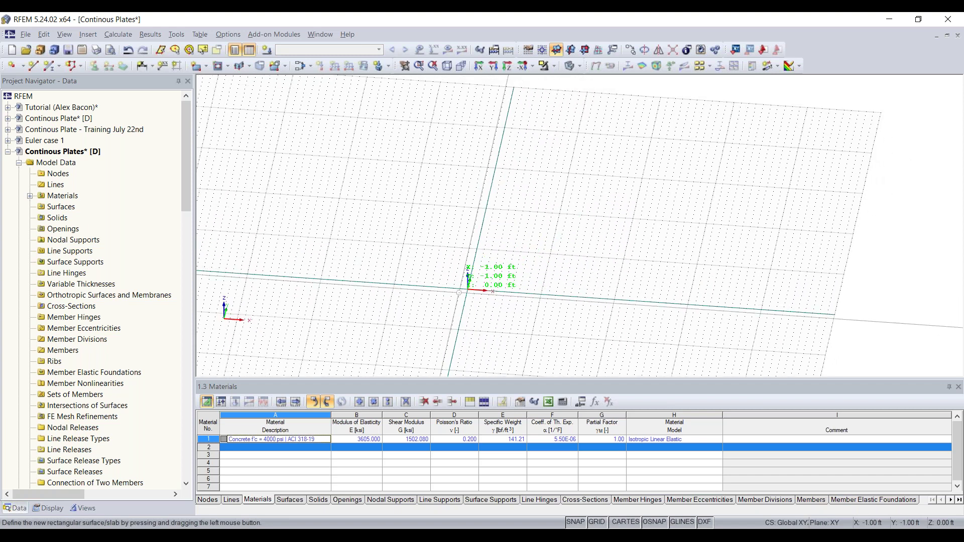
{"action": "left_click", "coordinate": [467, 290]}
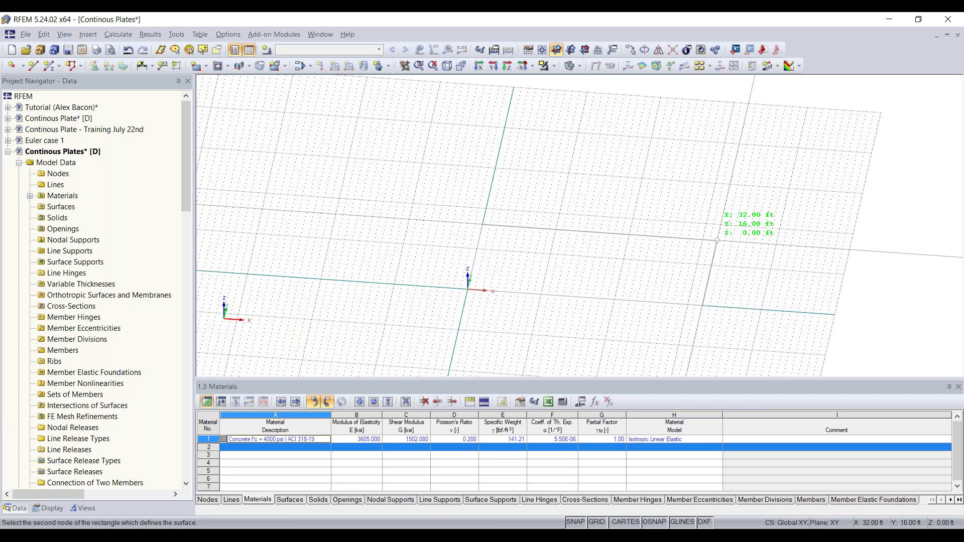
{"action": "left_click", "coordinate": [717, 241]}
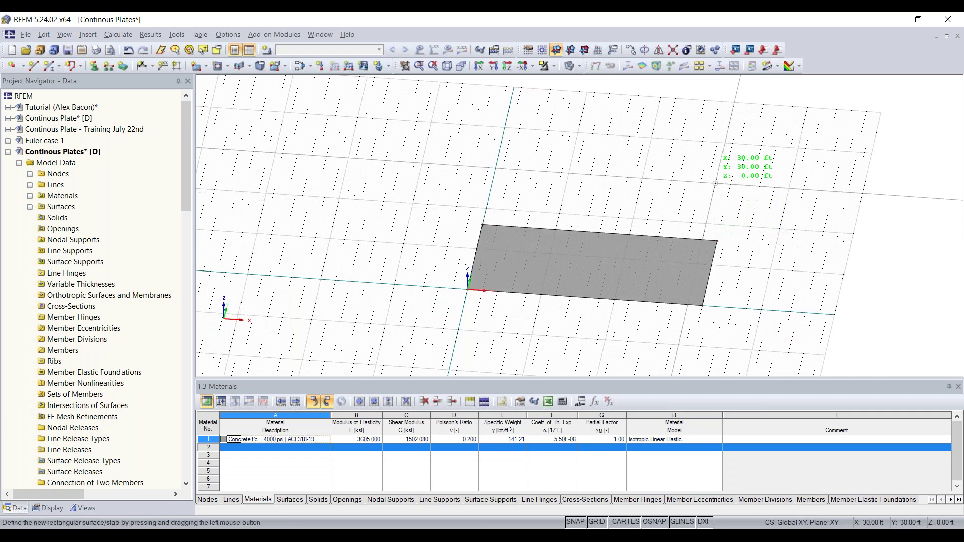
{"action": "key", "text": "Escape"}
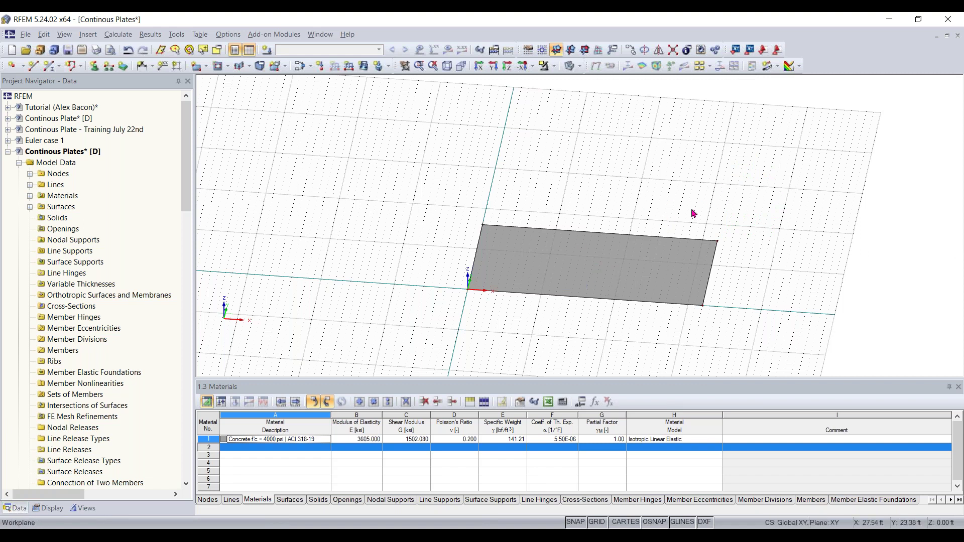
{"action": "middle_click_drag", "start_coordinate": [769, 275], "coordinate": [740, 280], "text": "ctrl"}
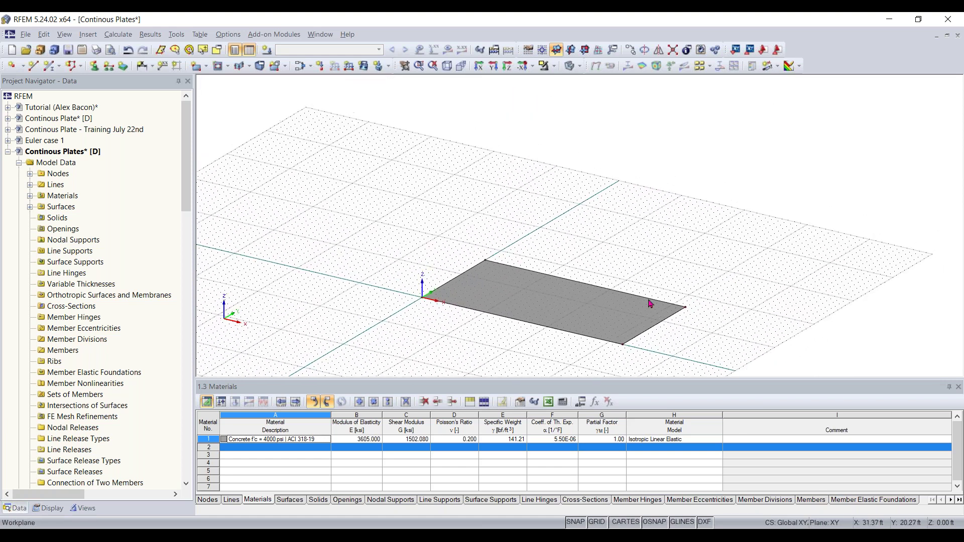
{"action": "mouse_move", "coordinate": [585, 352]}
{"action": "middle_mouse_down", "text": "ctrl"}
{"action": "mouse_move", "coordinate": [587, 317]}
{"action": "mouse_move", "coordinate": [586, 340]}
{"action": "mouse_move", "coordinate": [602, 344]}
{"action": "middle_mouse_up", "text": "ctrl"}
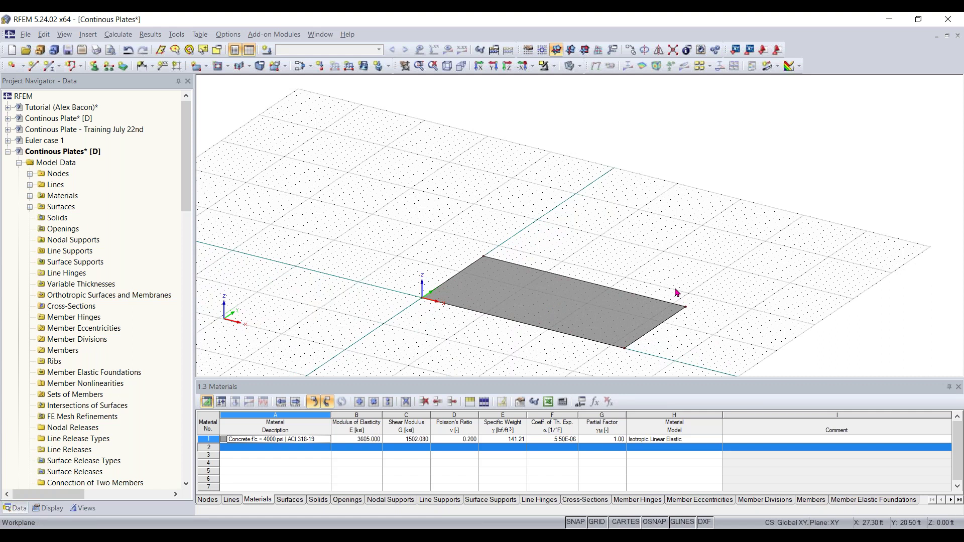
{"action": "right_click_drag", "start_coordinate": [677, 293], "coordinate": [619, 221], "text": "ctrl"}
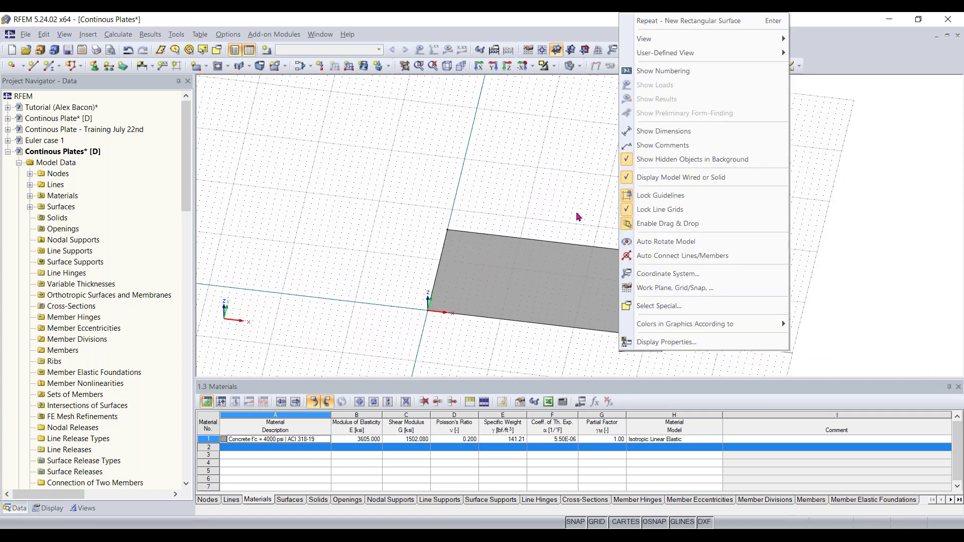
{"action": "key", "text": "Escape"}
{"action": "middle_click_drag", "start_coordinate": [647, 228], "coordinate": [638, 203]}
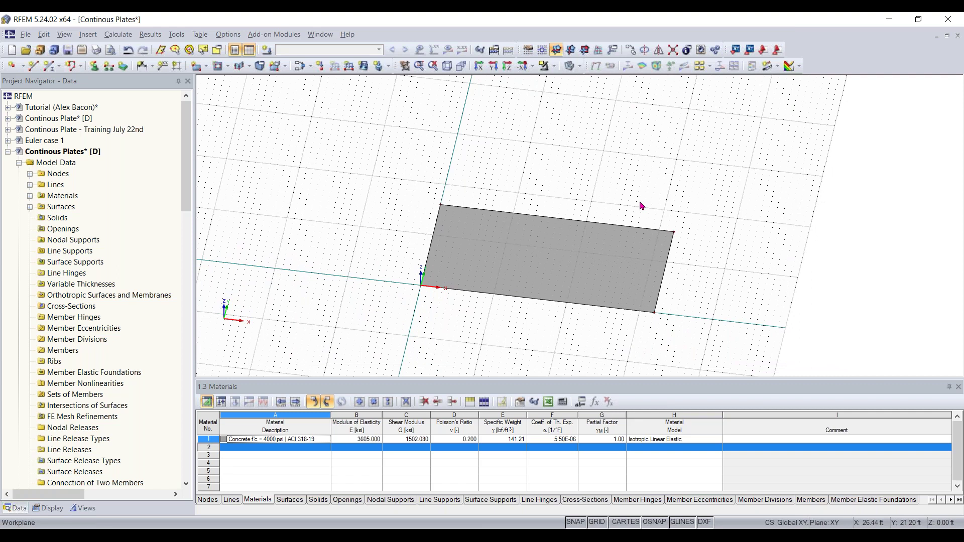
Step: Make one copy of the whole plate, displaced 22 ft in the Y direction using two picked points
{"action": "left_click_drag", "start_coordinate": [739, 193], "coordinate": [354, 344]}
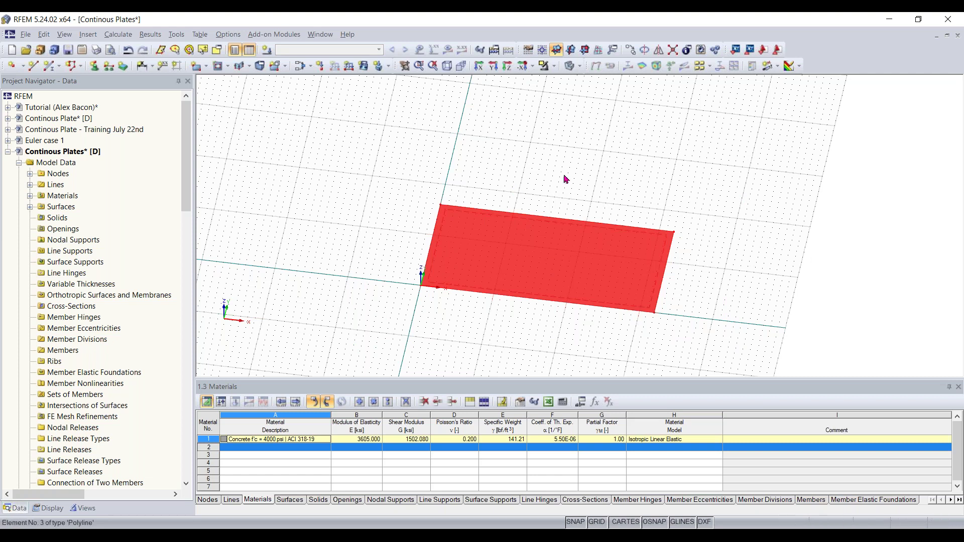
{"action": "left_click", "coordinate": [631, 51]}
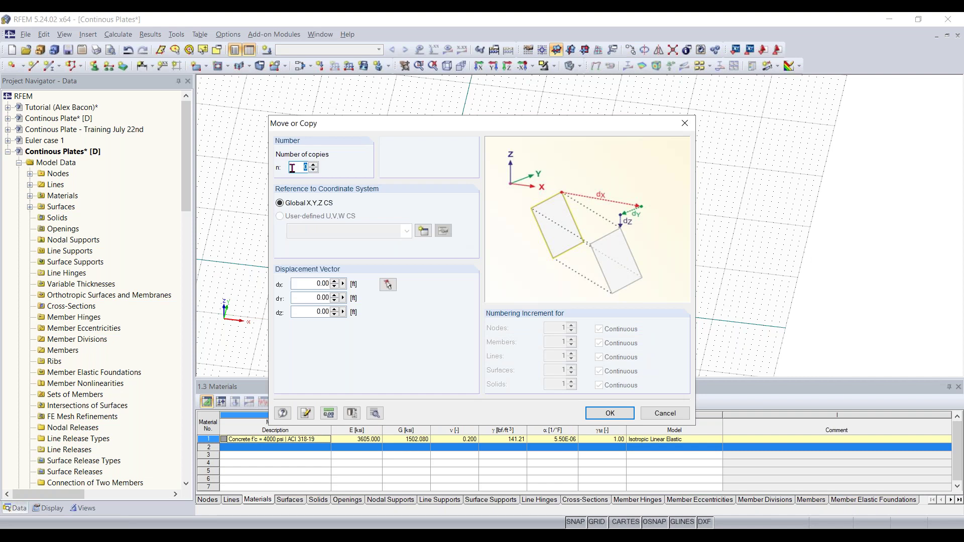
{"action": "type", "text": "1"}
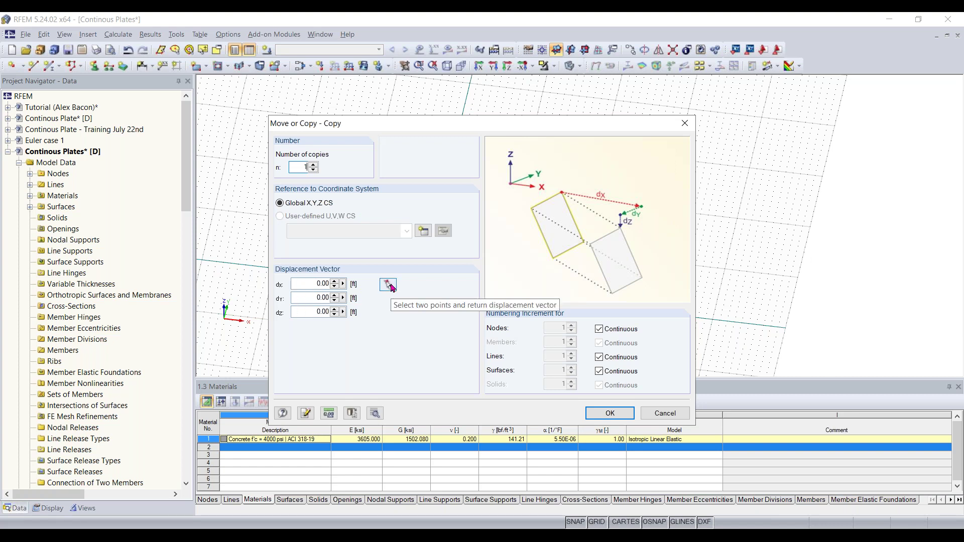
{"action": "left_click", "coordinate": [388, 284]}
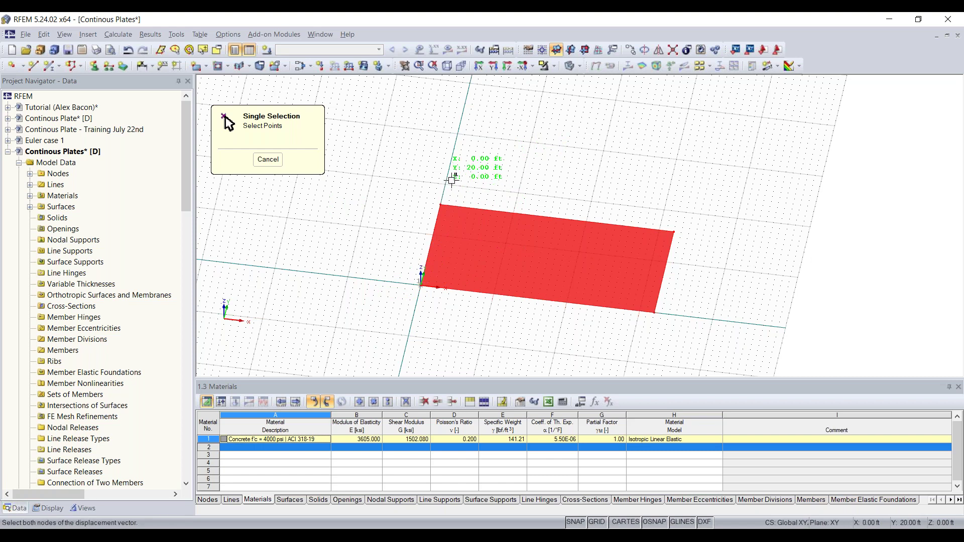
{"action": "middle_click_drag", "start_coordinate": [500, 144], "coordinate": [499, 183]}
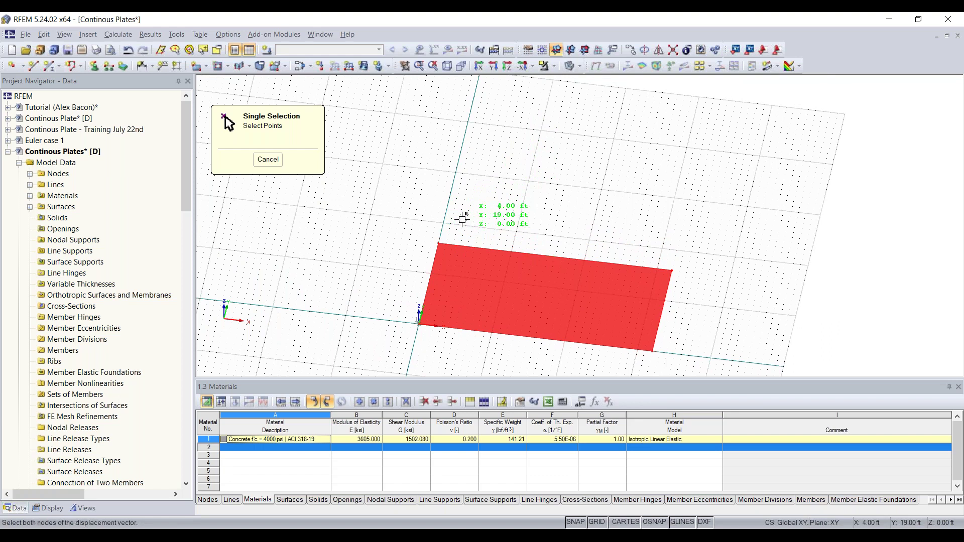
{"action": "left_click", "coordinate": [445, 211]}
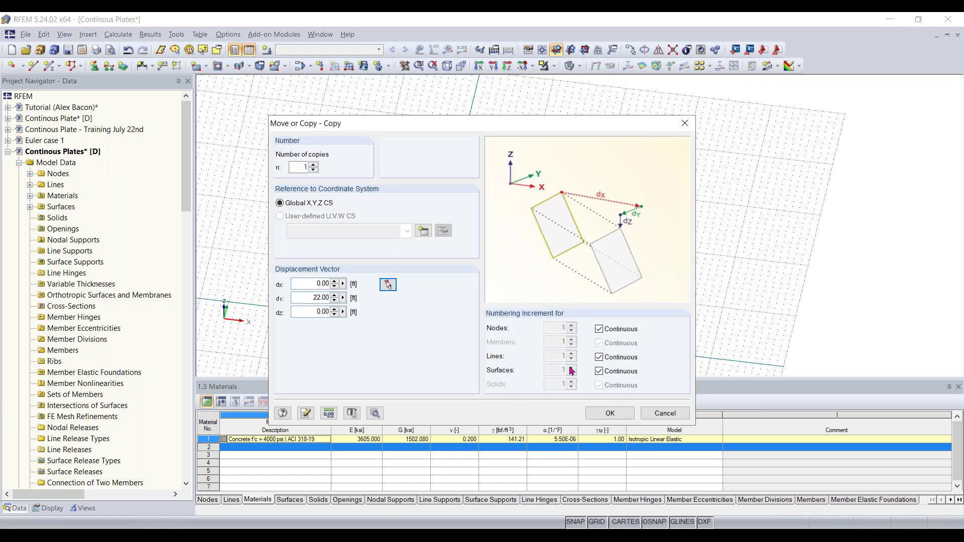
{"action": "left_click", "coordinate": [612, 412]}
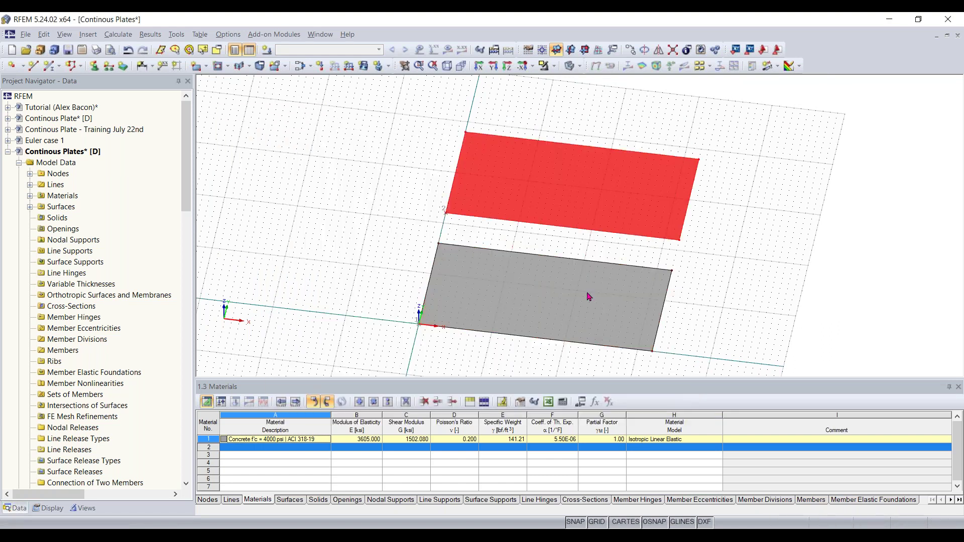
{"action": "left_click", "coordinate": [510, 230]}
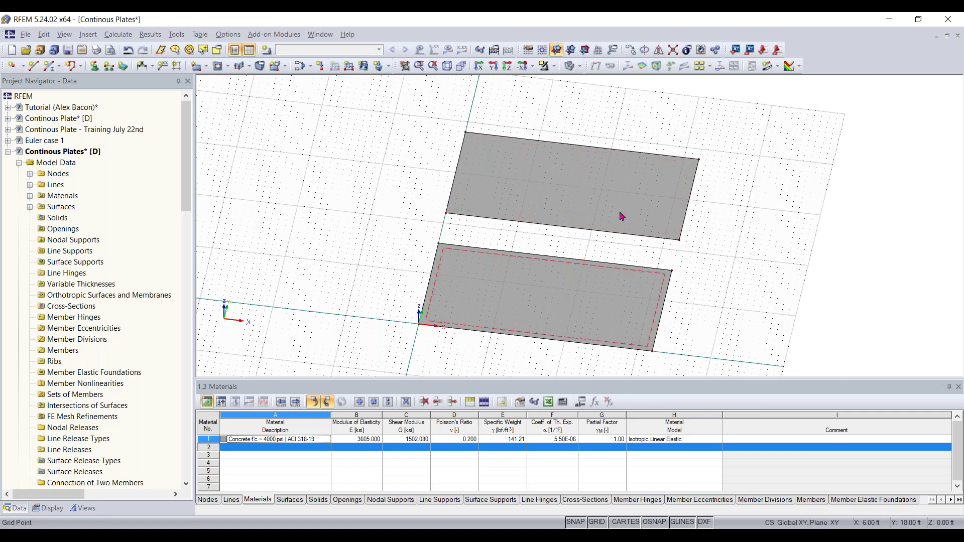
{"action": "middle_click_drag", "start_coordinate": [724, 247], "coordinate": [670, 201]}
{"action": "right_click", "coordinate": [670, 171]}
{"action": "left_click", "coordinate": [657, 168]}
{"action": "middle_click_drag", "start_coordinate": [657, 168], "coordinate": [631, 188]}
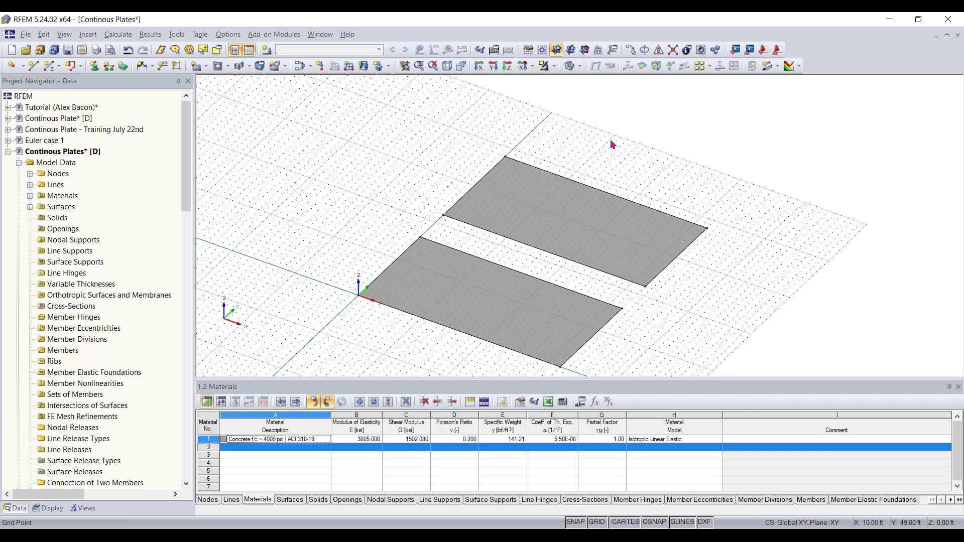
{"action": "left_click", "coordinate": [578, 216]}
{"action": "left_click", "coordinate": [484, 240]}
{"action": "scroll", "coordinate": [481, 244], "scroll_direction": "up", "scroll_amount": 1}
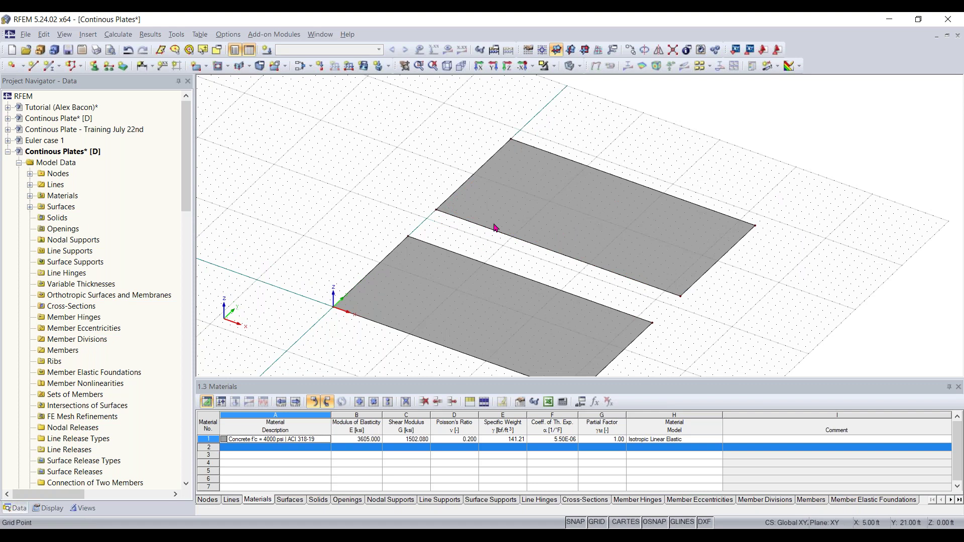
{"action": "middle_click_drag", "start_coordinate": [480, 245], "coordinate": [684, 266]}
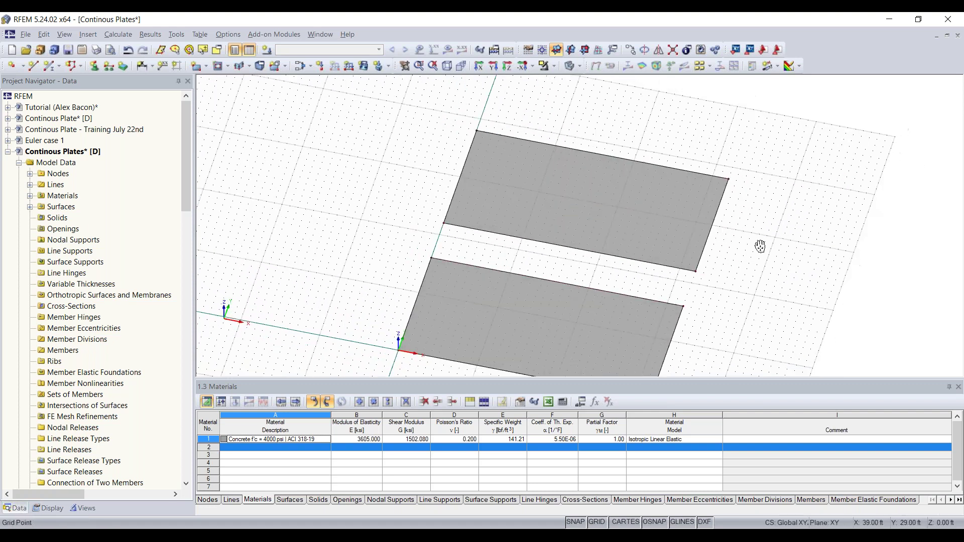
{"action": "right_click", "coordinate": [563, 292]}
{"action": "left_click", "coordinate": [798, 93]}
Step: Copy the second plate in the Y direction, placing the copy's base corner at X 0, Y 43 ft
{"action": "left_click_drag", "start_coordinate": [726, 120], "coordinate": [395, 286]}
{"action": "right_click_drag", "start_coordinate": [797, 201], "coordinate": [663, 135]}
{"action": "middle_click_drag", "start_coordinate": [620, 165], "coordinate": [601, 167]}
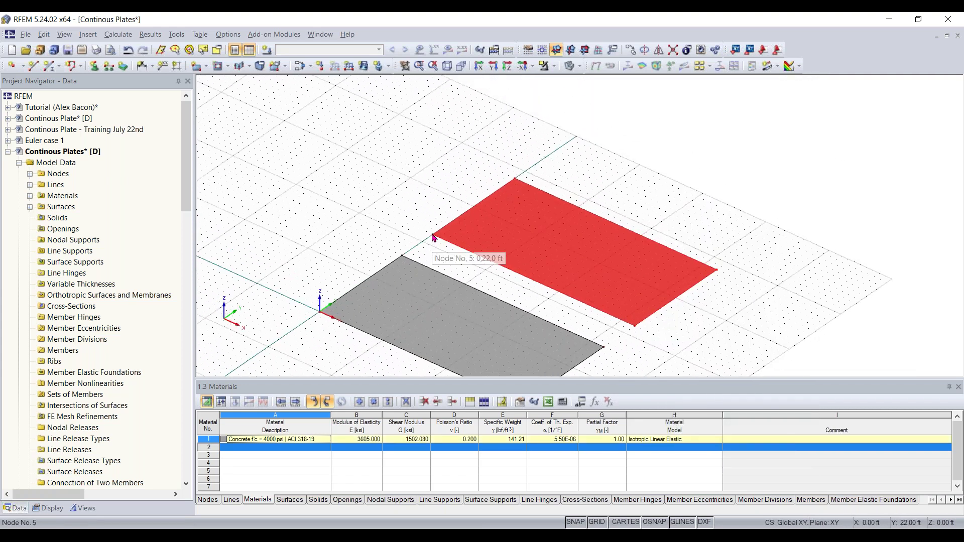
{"action": "left_click_drag", "start_coordinate": [434, 237], "coordinate": [542, 163], "text": "ctrl"}
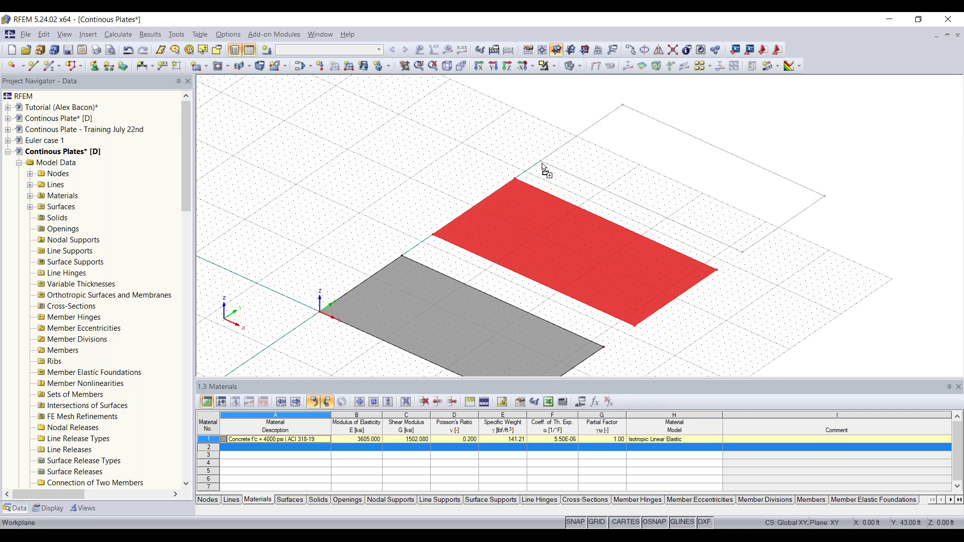
{"action": "left_click_drag", "start_coordinate": [542, 164], "coordinate": [544, 168], "text": "ctrl"}
{"action": "left_click", "coordinate": [744, 329]}
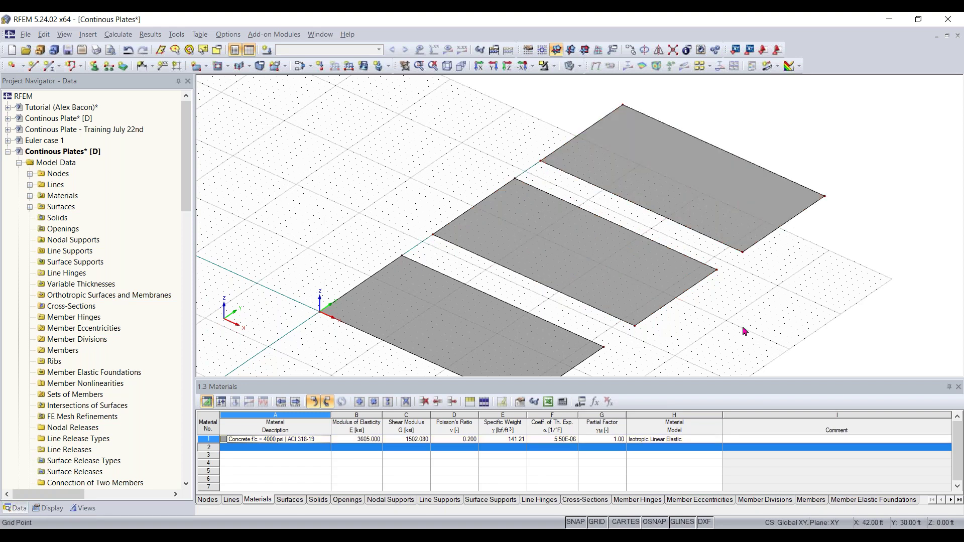
Step: Hide the data tables to enlarge the model view
{"action": "scroll", "coordinate": [742, 322], "scroll_direction": "down", "scroll_amount": 1}
{"action": "middle_click_drag", "start_coordinate": [736, 300], "coordinate": [596, 205], "text": "ctrl"}
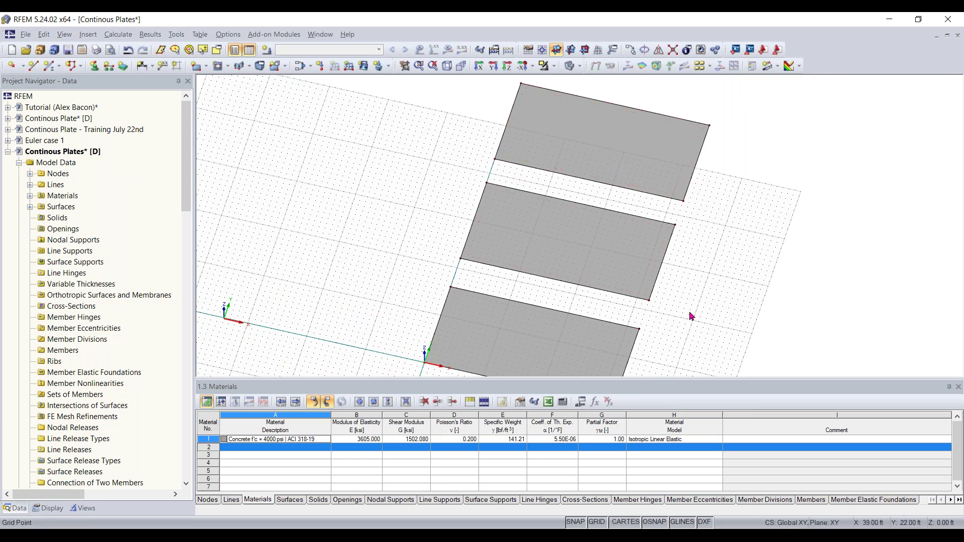
{"action": "middle_click_drag", "start_coordinate": [694, 321], "coordinate": [612, 263], "text": "ctrl"}
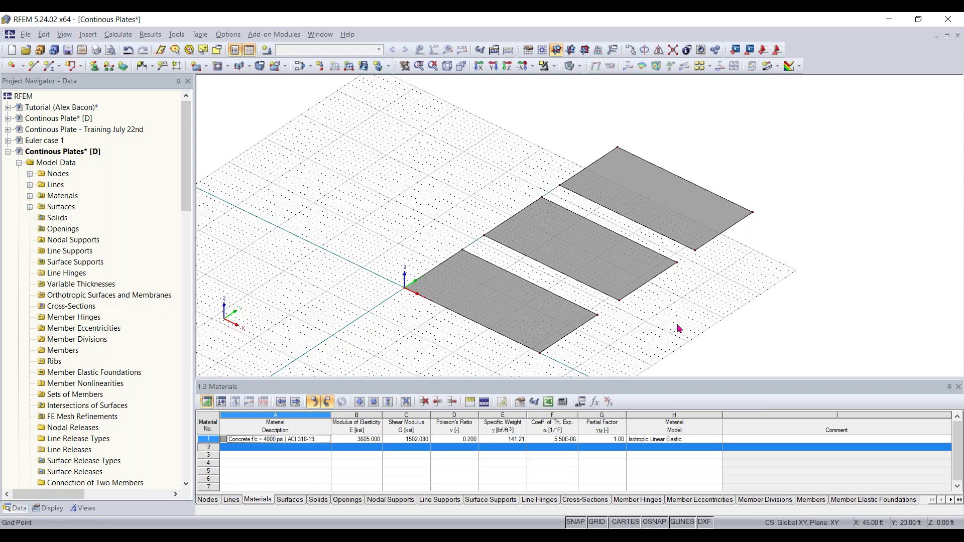
{"action": "middle_click_drag", "start_coordinate": [673, 340], "coordinate": [762, 344], "text": "ctrl"}
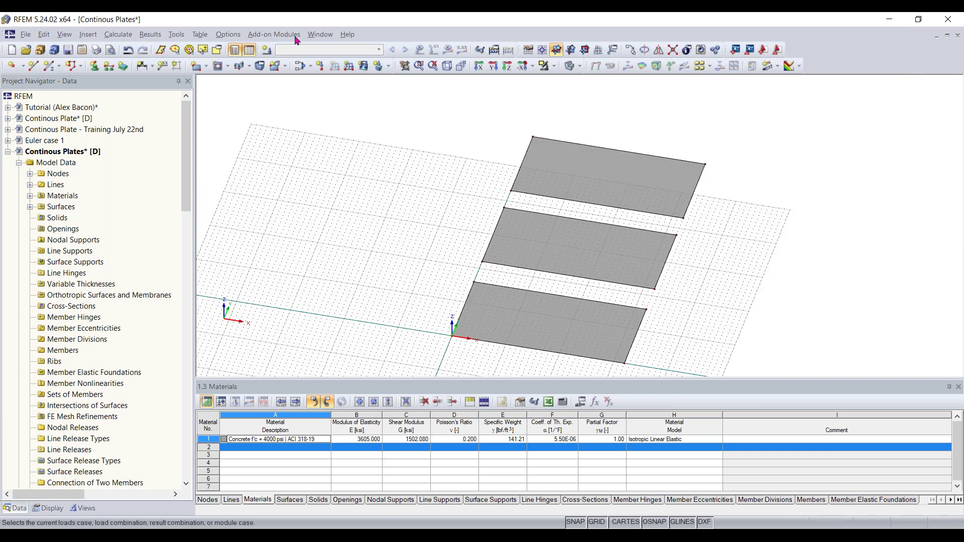
{"action": "left_click", "coordinate": [250, 51]}
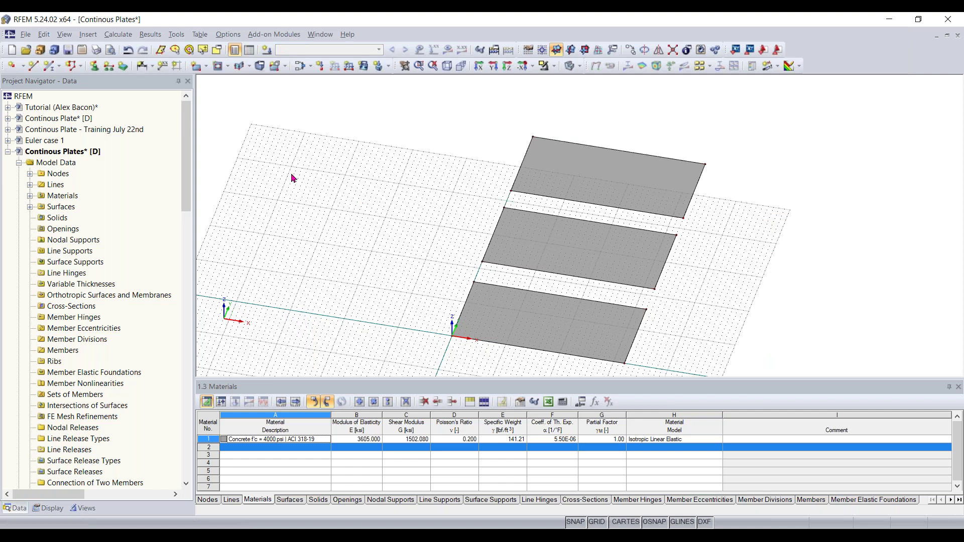
Step: Move all three plates 22 ft in the negative Y direction, taking the middle plate's corner to the origin
{"action": "middle_click_drag", "start_coordinate": [452, 328], "coordinate": [493, 360], "text": "ctrl"}
{"action": "middle_click_drag", "start_coordinate": [738, 358], "coordinate": [709, 396]}
{"action": "scroll", "coordinate": [723, 362], "scroll_direction": "down", "scroll_amount": 1}
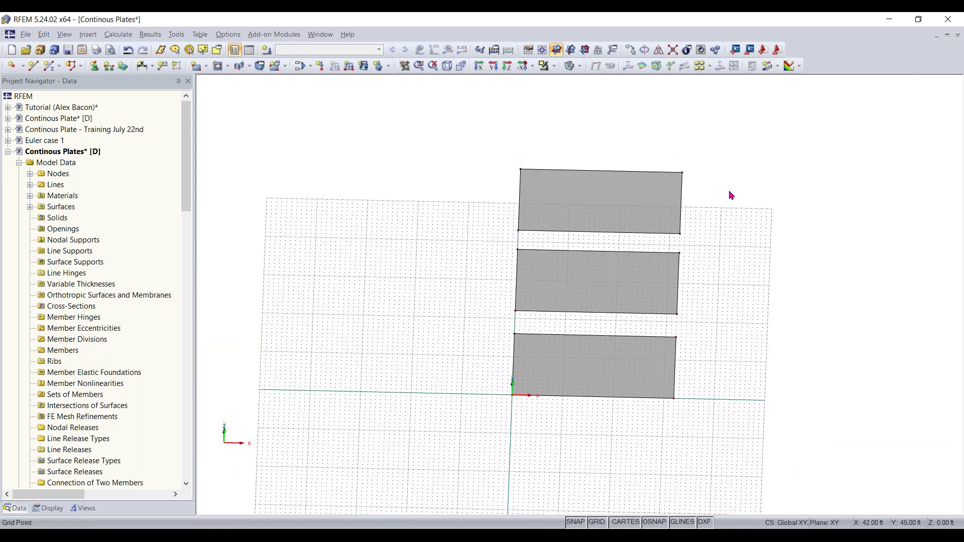
{"action": "left_click_drag", "start_coordinate": [743, 139], "coordinate": [468, 454]}
{"action": "scroll", "coordinate": [507, 427], "scroll_direction": "down", "scroll_amount": 1}
{"action": "middle_click_drag", "start_coordinate": [506, 427], "coordinate": [500, 408]}
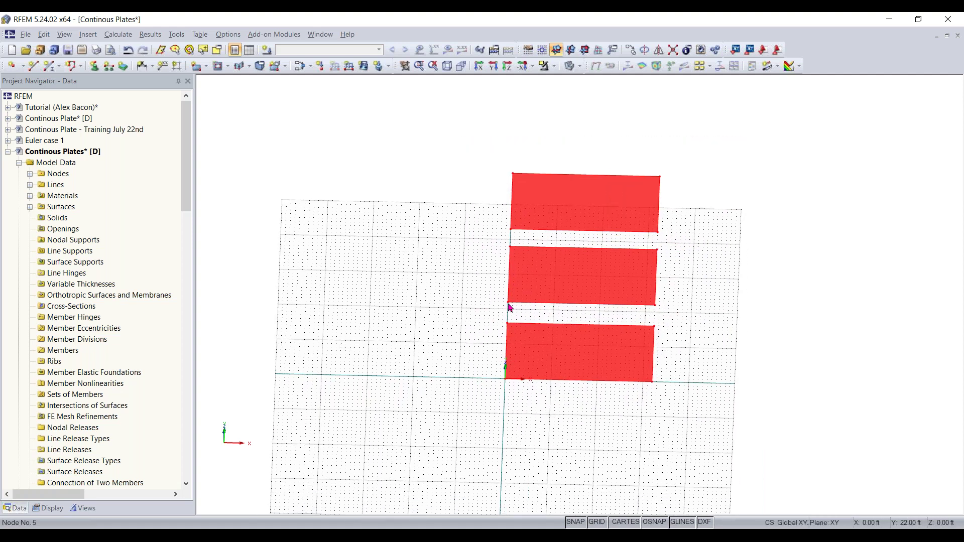
{"action": "left_click_drag", "start_coordinate": [508, 314], "coordinate": [506, 379]}
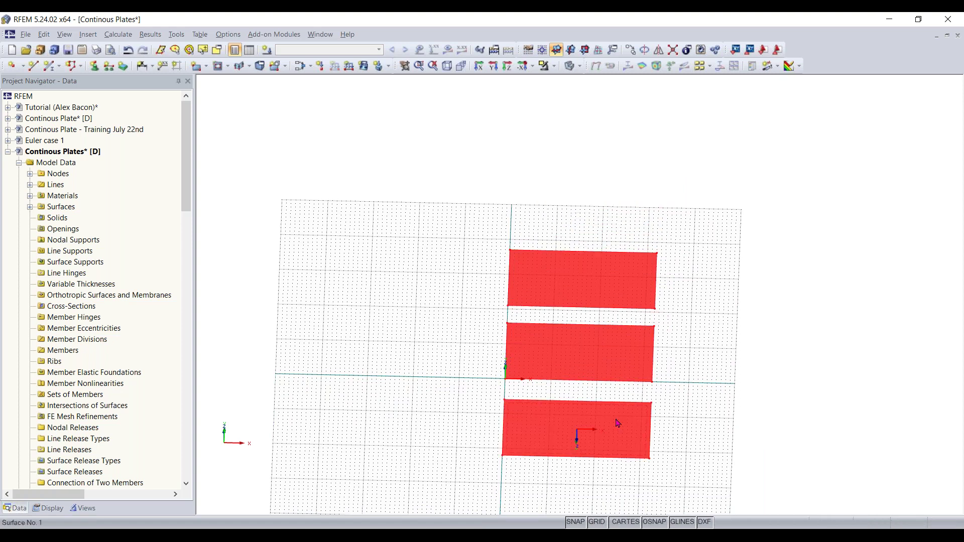
{"action": "left_click", "coordinate": [740, 417]}
{"action": "middle_click_drag", "start_coordinate": [740, 417], "coordinate": [668, 372], "text": "ctrl"}
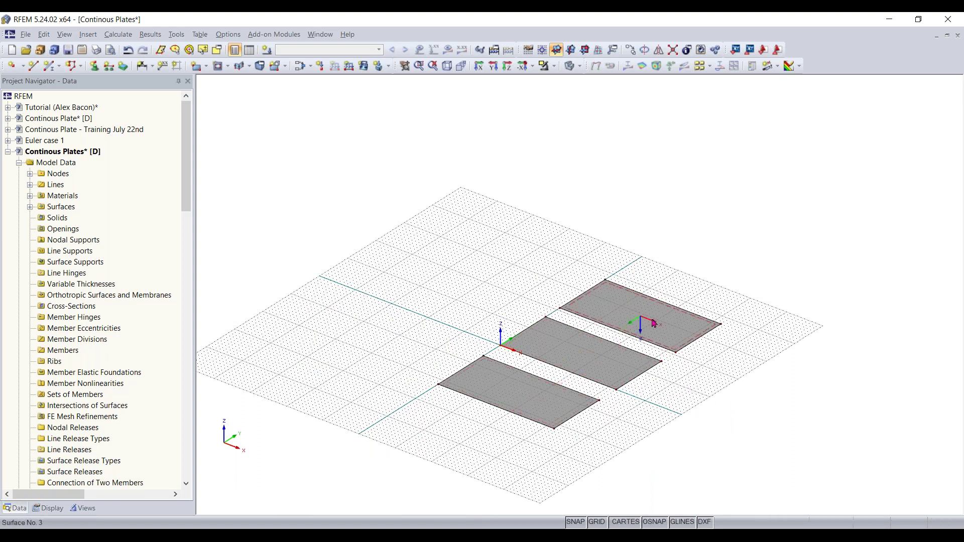
{"action": "scroll", "coordinate": [716, 384], "scroll_direction": "up", "scroll_amount": 4}
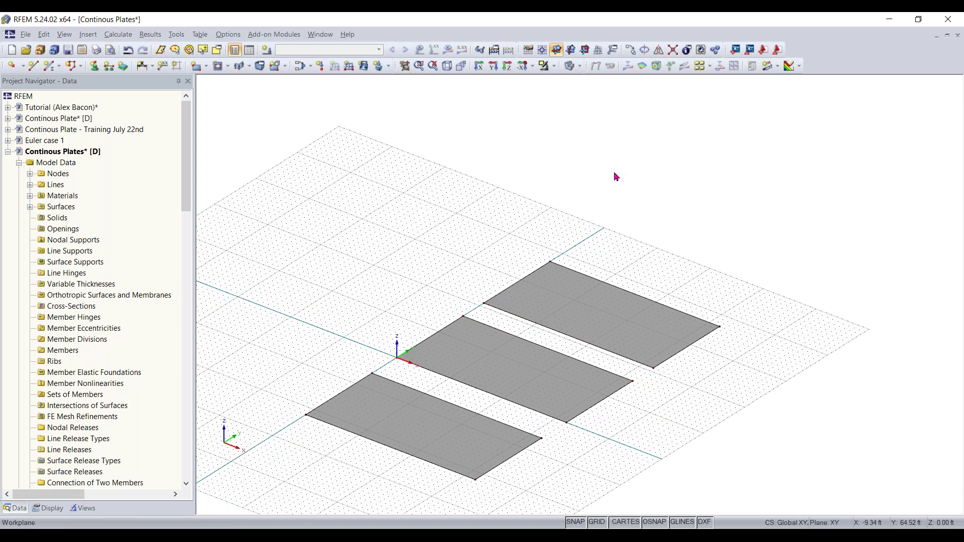
{"action": "left_click", "coordinate": [86, 35]}
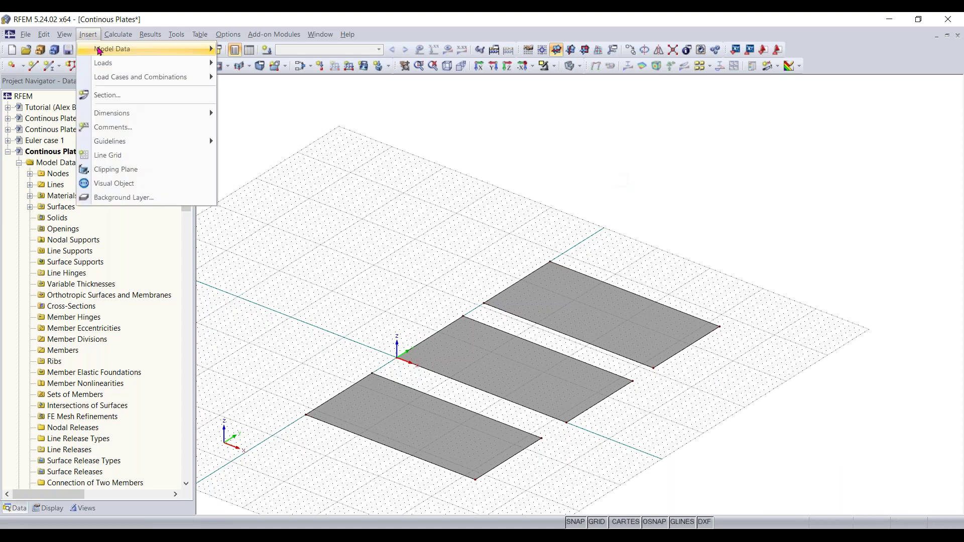
{"action": "mouse_move", "coordinate": [128, 50]}
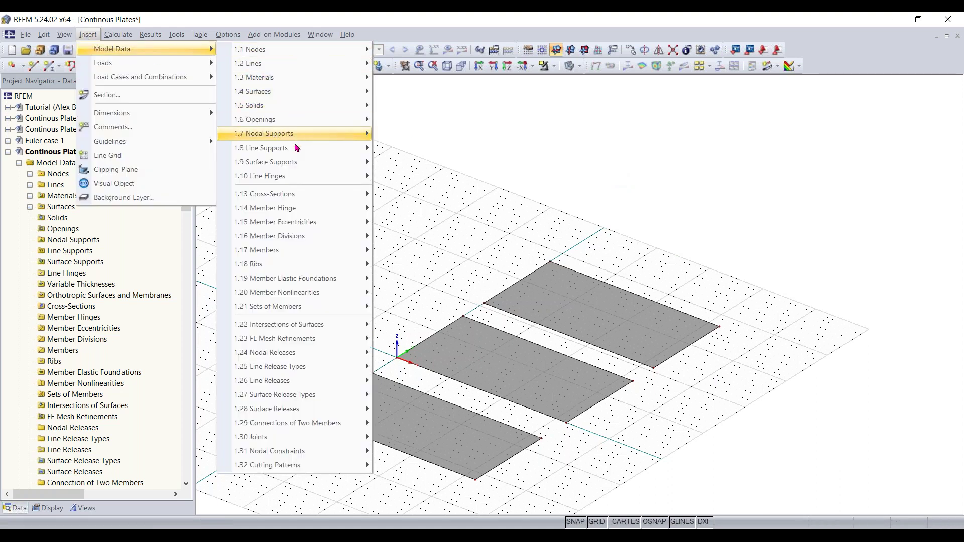
{"action": "mouse_move", "coordinate": [297, 255]}
{"action": "mouse_move", "coordinate": [451, 259]}
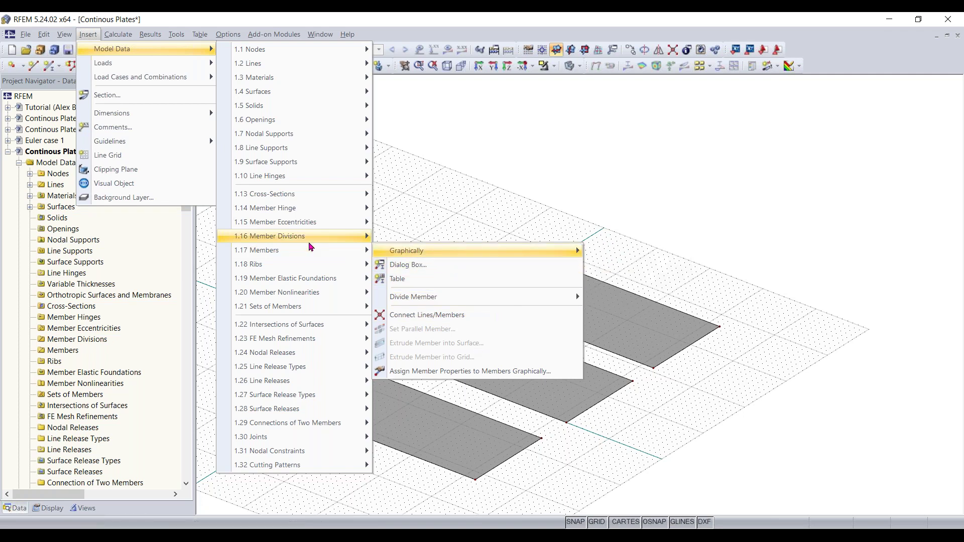
{"action": "left_click", "coordinate": [422, 208]}
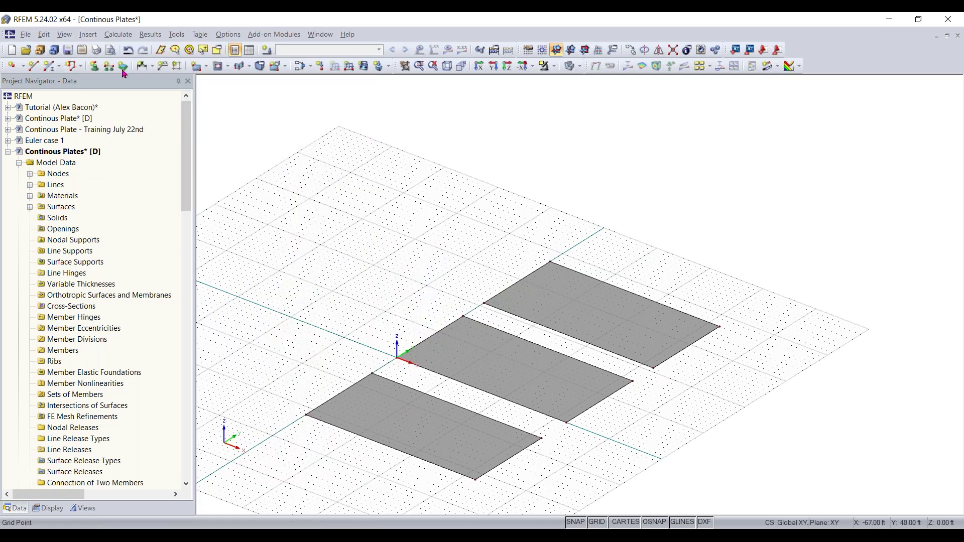
Step: Set up a new beam member with a solid rectangular cross-section, b 40 in and h 12 in, in Concrete f'c = 4000 psi
{"action": "left_click", "coordinate": [50, 68]}
{"action": "scroll", "coordinate": [67, 141], "scroll_direction": "down", "scroll_amount": 2}
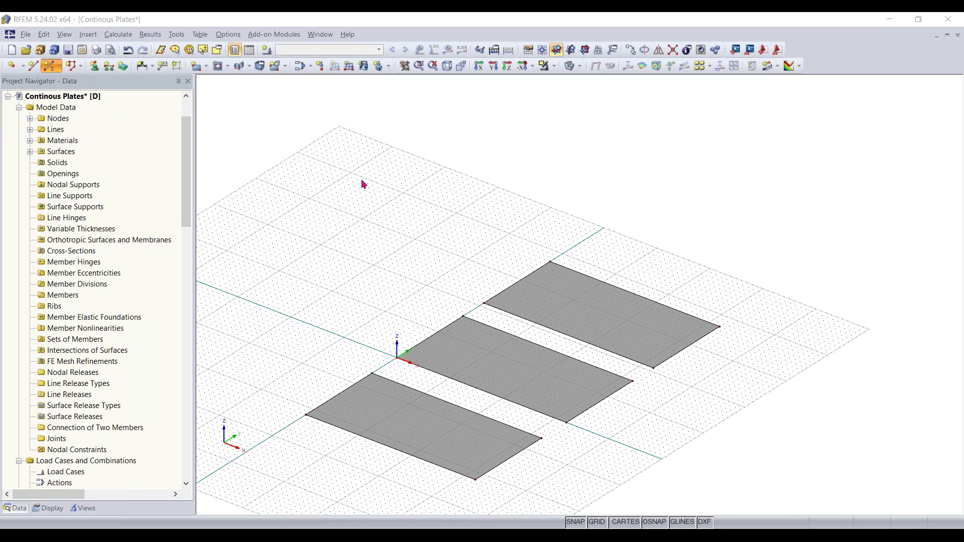
{"action": "left_click_drag", "start_coordinate": [392, 117], "coordinate": [421, 109]}
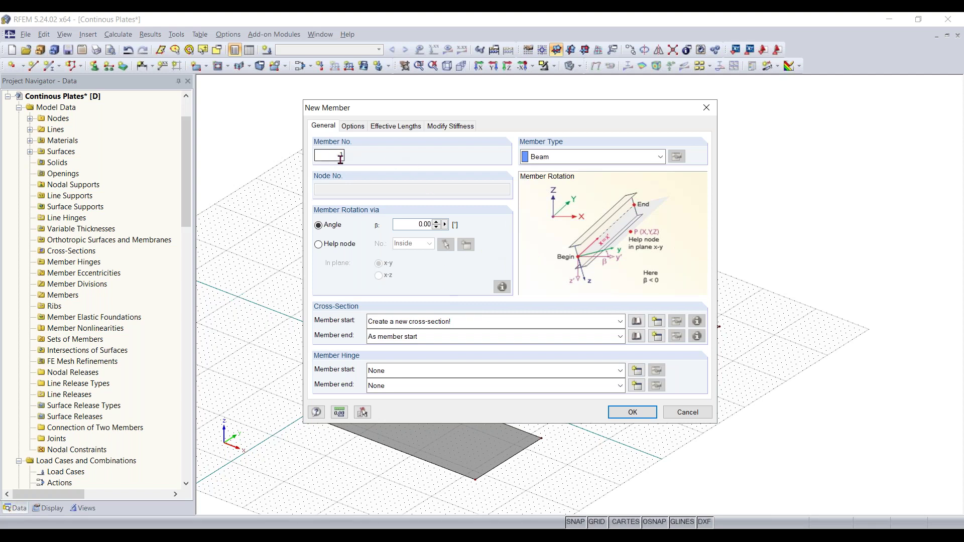
{"action": "left_click_drag", "start_coordinate": [325, 153], "coordinate": [354, 155]}
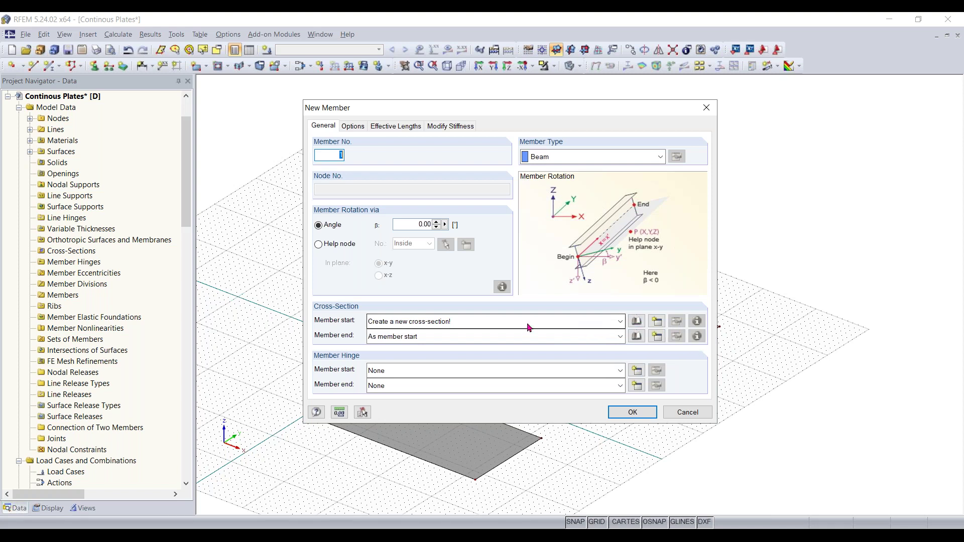
{"action": "left_click", "coordinate": [637, 321]}
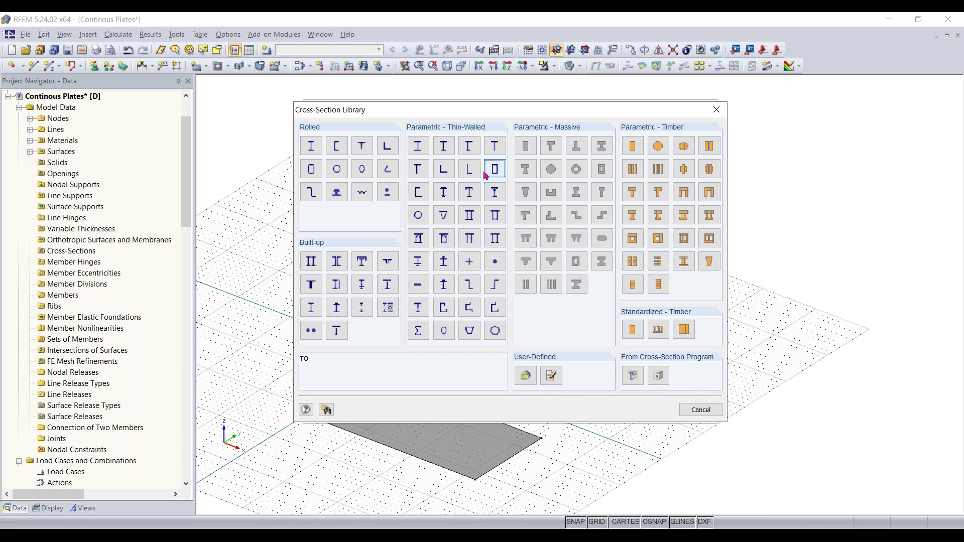
{"action": "left_click", "coordinate": [526, 147]}
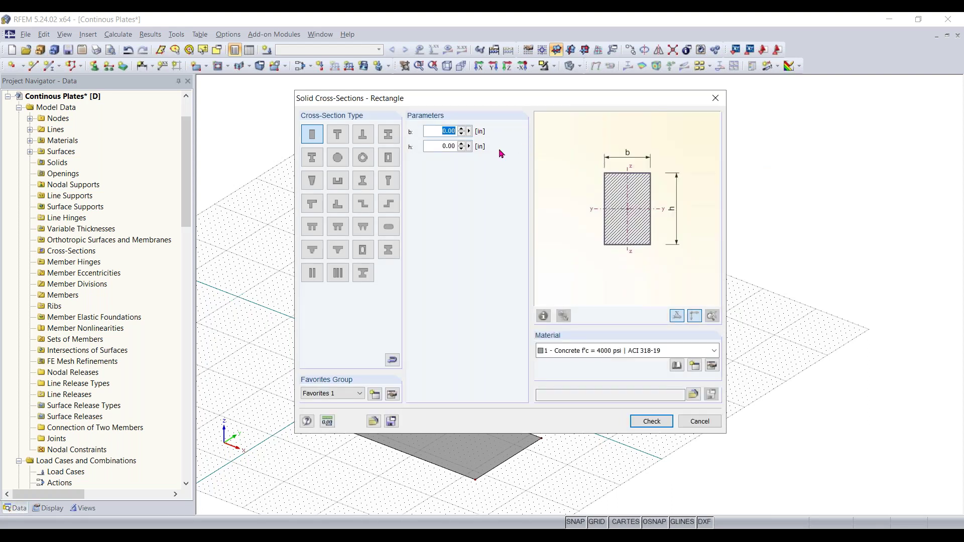
{"action": "type", "text": "40"}
{"action": "left_click", "coordinate": [441, 146]}
{"action": "type", "text": "12"}
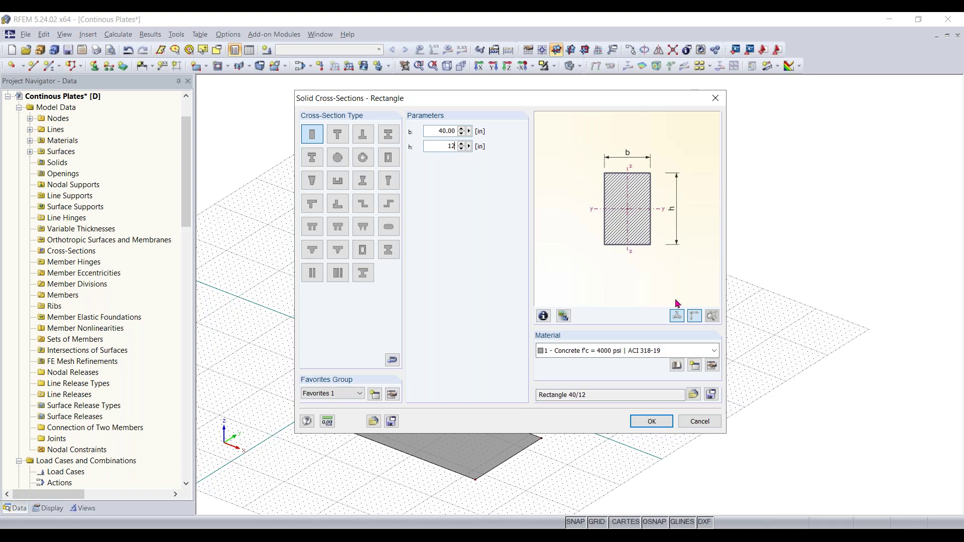
{"action": "left_click", "coordinate": [651, 422]}
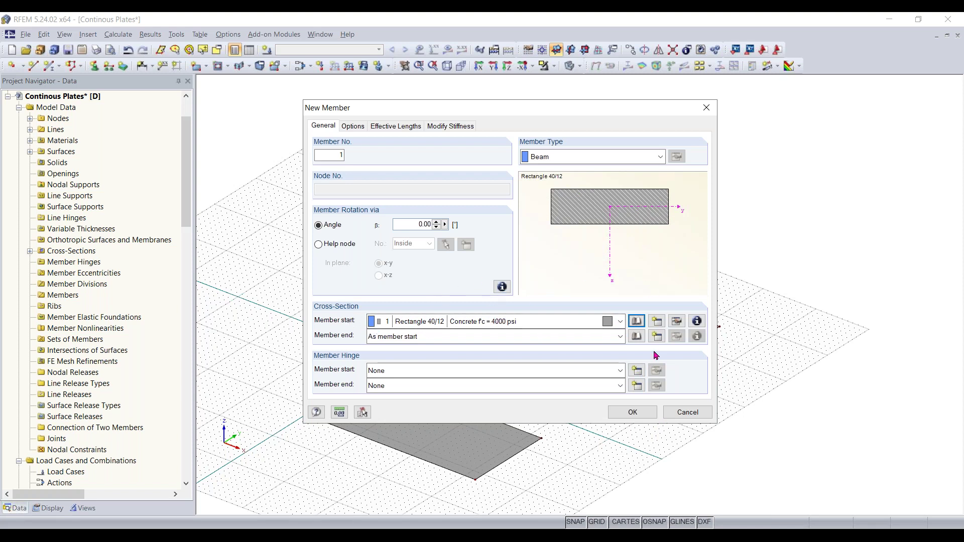
{"action": "left_click", "coordinate": [632, 412]}
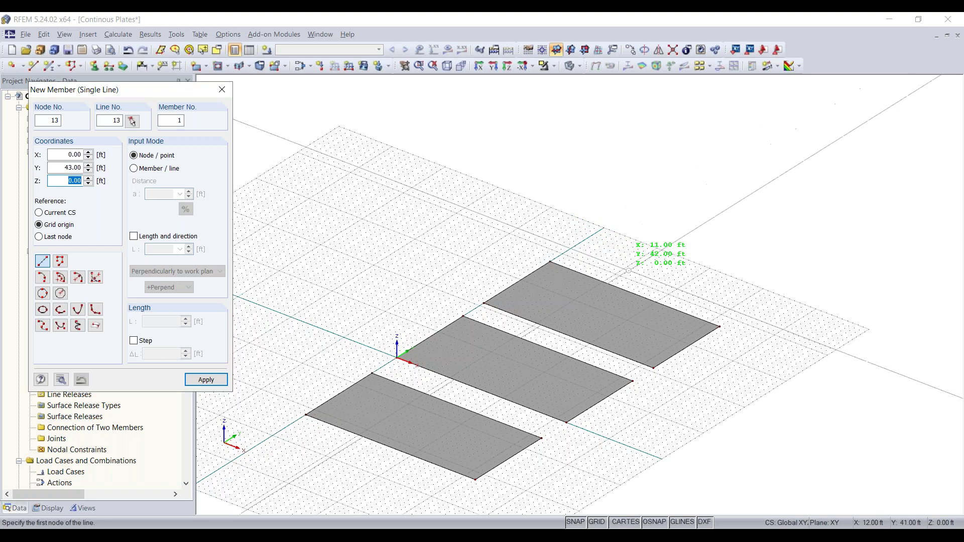
Step: Draw the single-line beam member beyond the last plate, from X 0, Y 42 ft to X 32, Y 42 ft
{"action": "scroll", "coordinate": [497, 254], "scroll_direction": "up", "scroll_amount": 3}
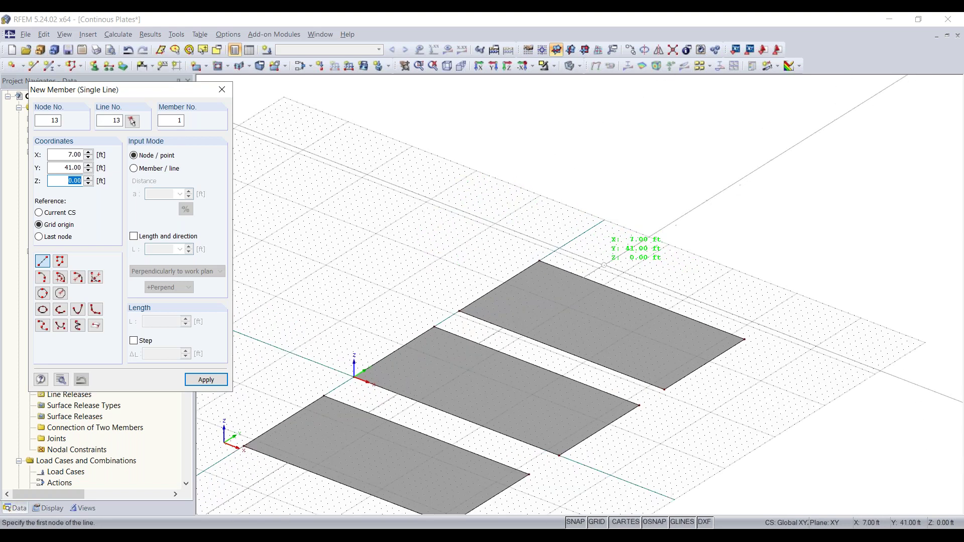
{"action": "middle_click_drag", "start_coordinate": [564, 274], "coordinate": [535, 281]}
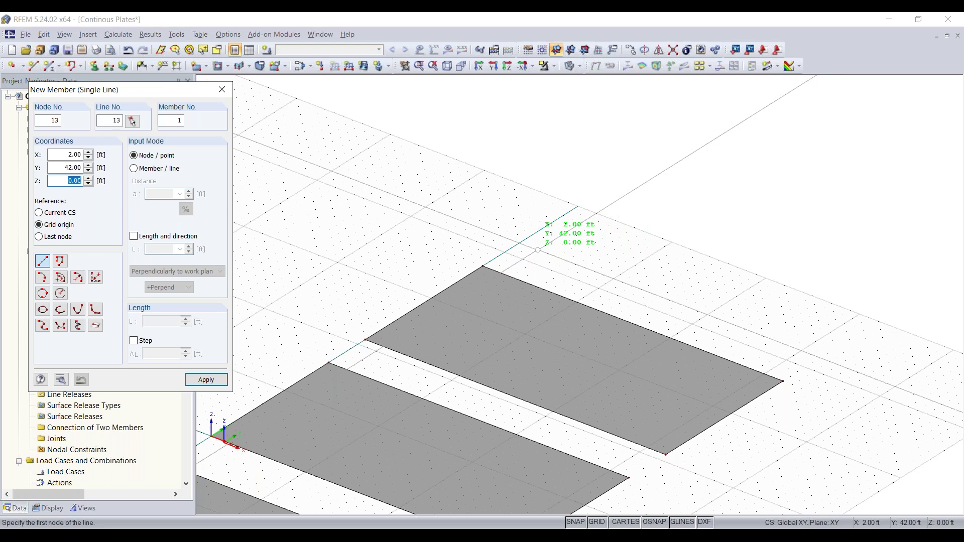
{"action": "scroll", "coordinate": [537, 250], "scroll_direction": "up", "scroll_amount": 1}
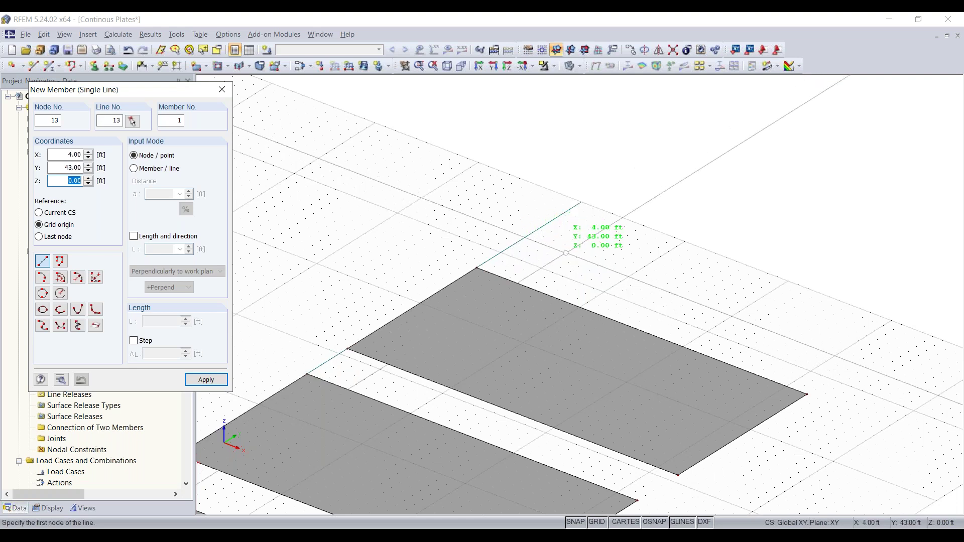
{"action": "left_click", "coordinate": [517, 241]}
{"action": "middle_click_drag", "start_coordinate": [664, 306], "coordinate": [483, 294]}
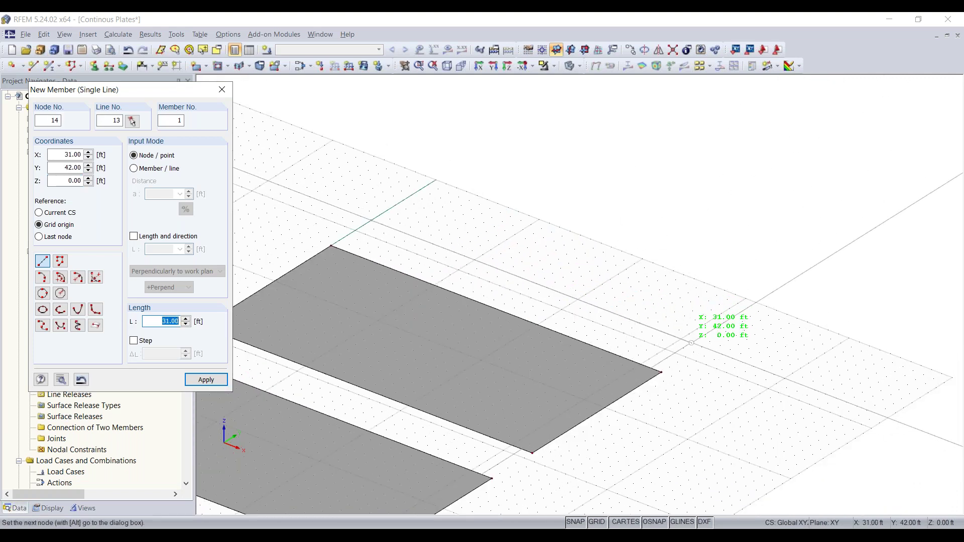
{"action": "middle_click_drag", "start_coordinate": [692, 343], "coordinate": [801, 320], "text": "ctrl"}
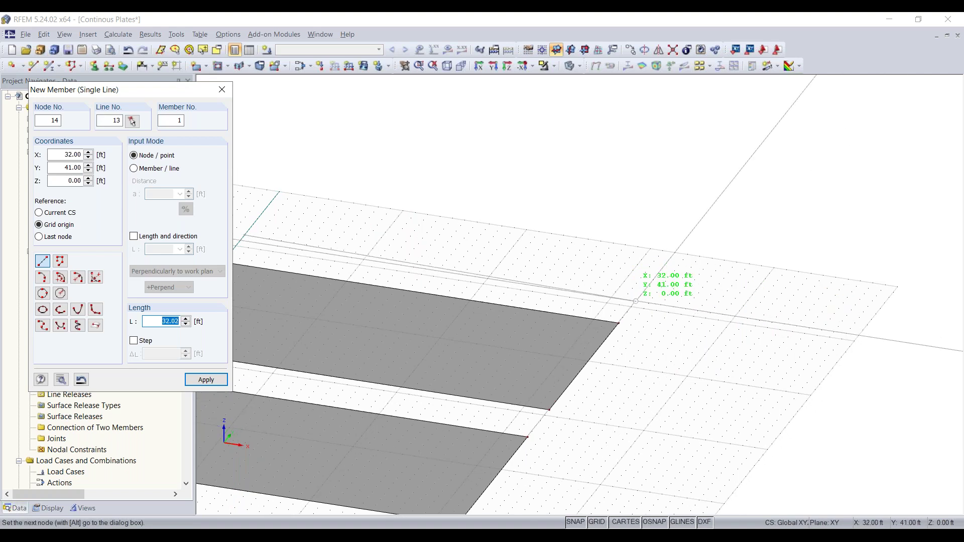
{"action": "left_click", "coordinate": [636, 301]}
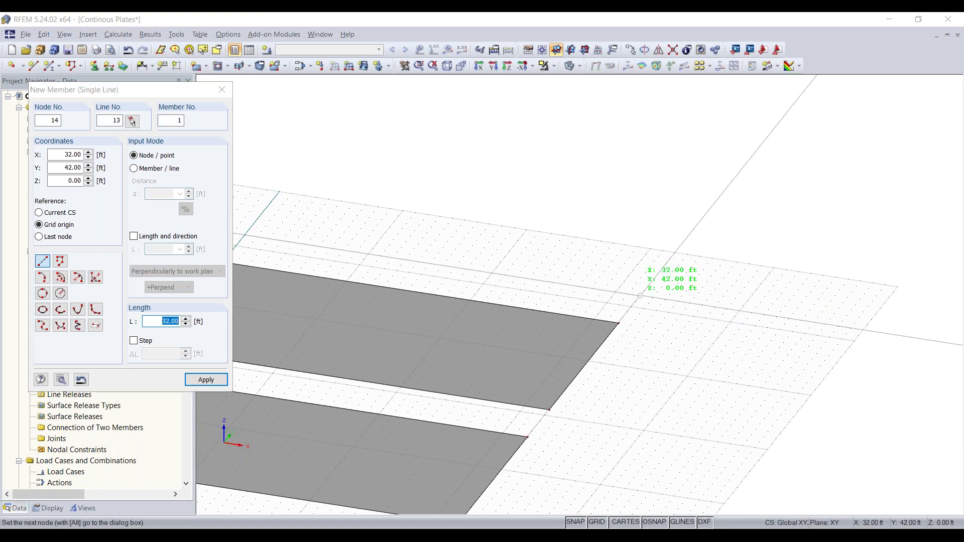
{"action": "scroll", "coordinate": [575, 209], "scroll_direction": "down", "scroll_amount": 1}
{"action": "middle_click_drag", "start_coordinate": [574, 208], "coordinate": [659, 212]}
{"action": "key", "text": "Escape"}
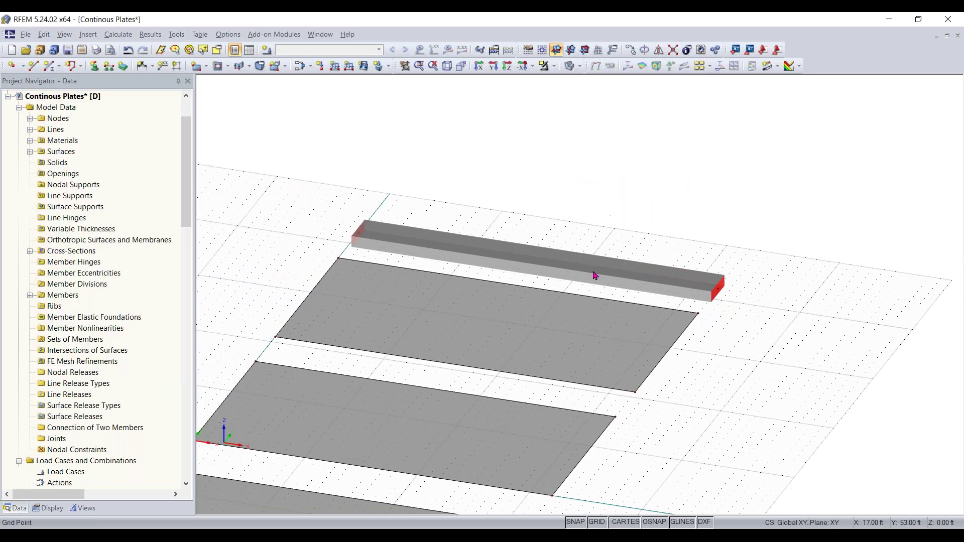
Step: Open the beam member for editing and bring up the rolled I-sections from the cross-section library
{"action": "middle_click_drag", "start_coordinate": [744, 378], "coordinate": [615, 417], "text": "ctrl"}
{"action": "scroll", "coordinate": [615, 417], "scroll_direction": "down", "scroll_amount": 2}
{"action": "middle_click_drag", "start_coordinate": [617, 381], "coordinate": [628, 310]}
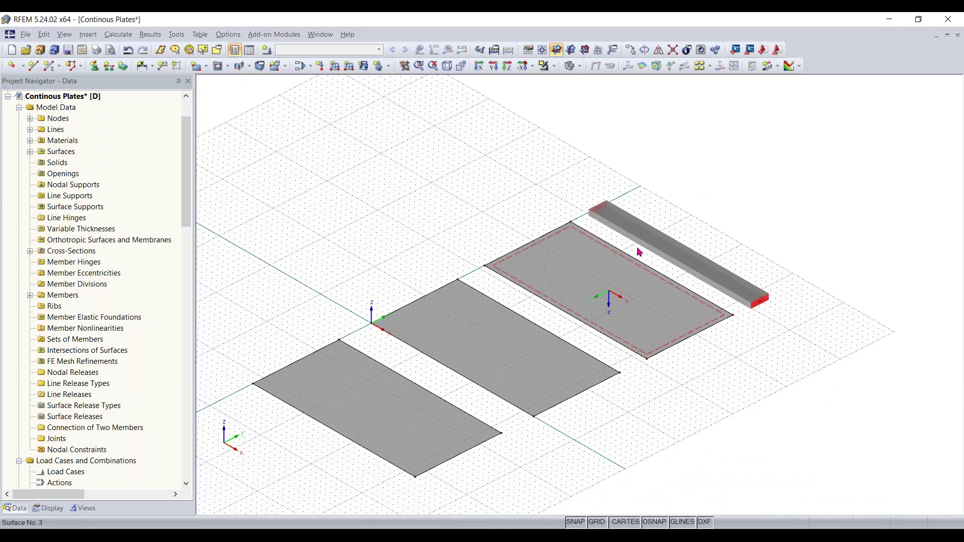
{"action": "middle_click_drag", "start_coordinate": [725, 367], "coordinate": [746, 338], "text": "ctrl"}
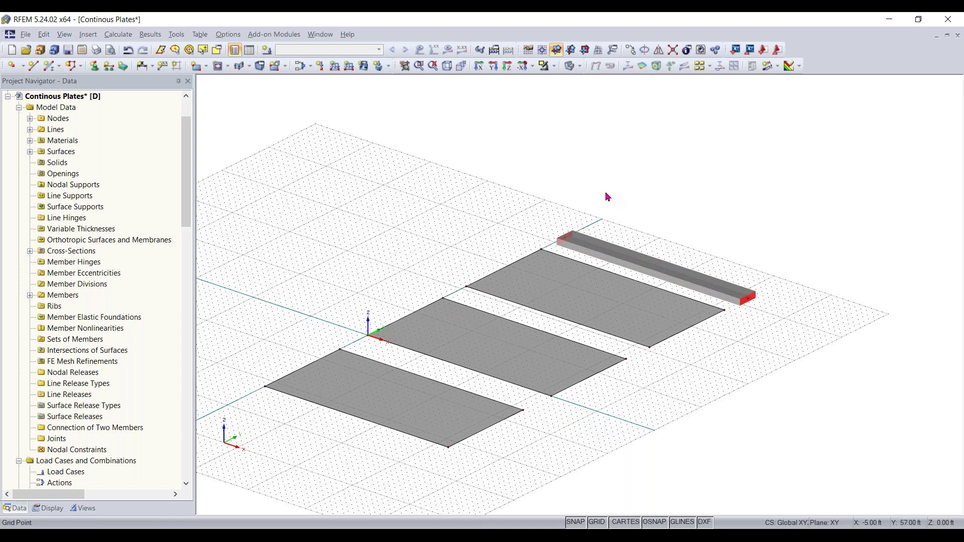
{"action": "double_click", "coordinate": [616, 259]}
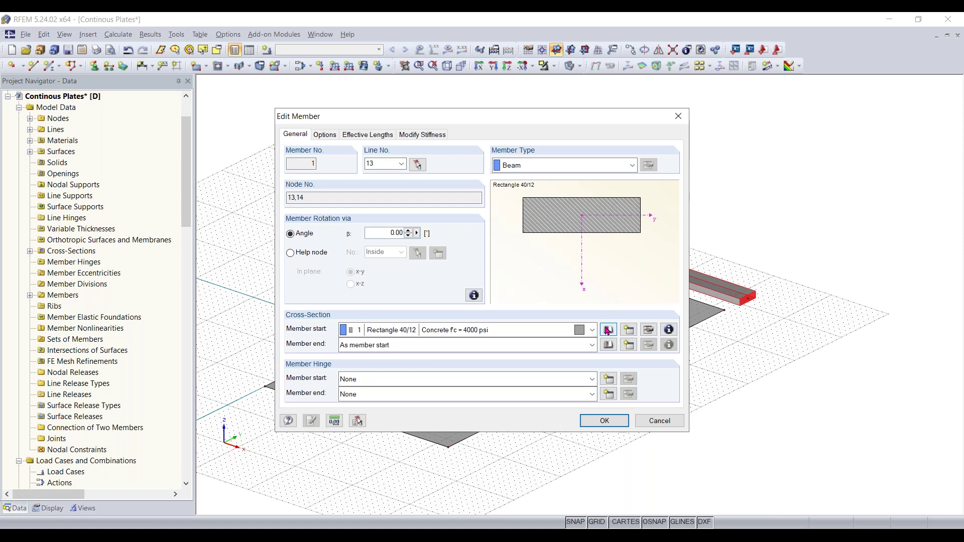
{"action": "left_click", "coordinate": [609, 330]}
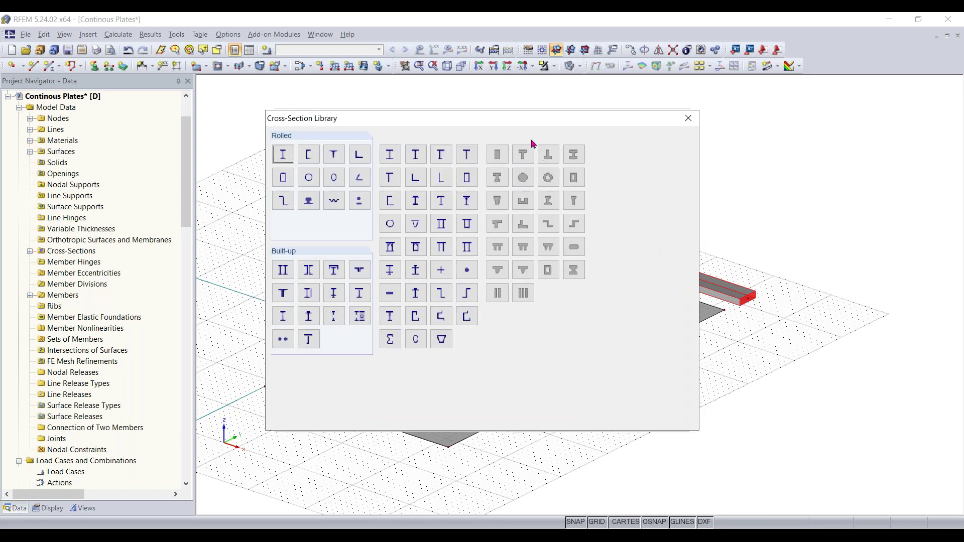
{"action": "left_click", "coordinate": [290, 157]}
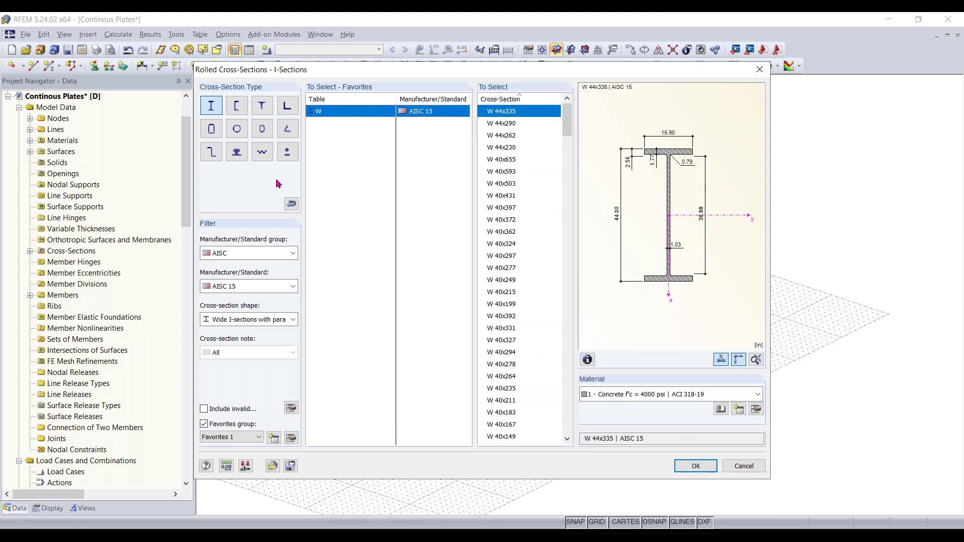
Step: Examine the rolled I-sections for the manufacturer groups ADM and AISC, then leave without choosing a section
{"action": "left_click", "coordinate": [254, 253]}
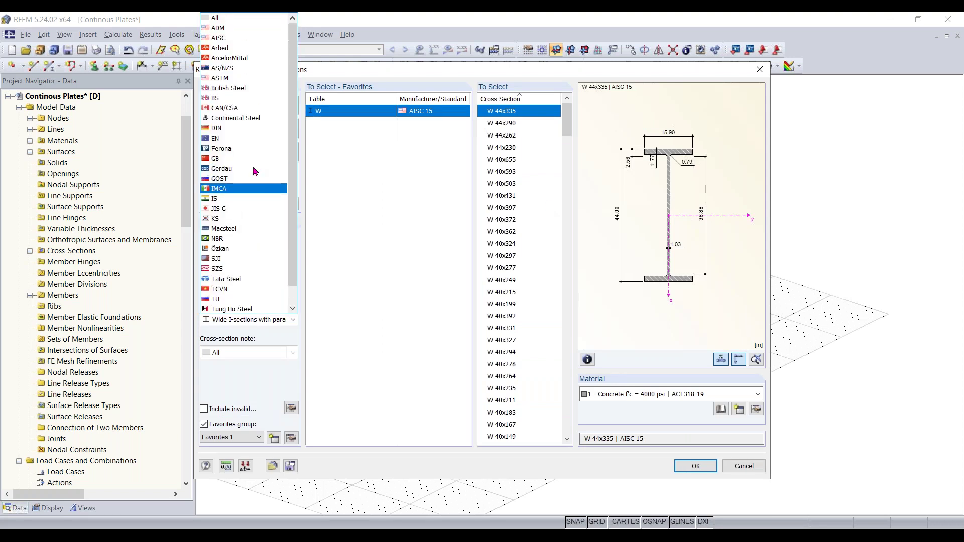
{"action": "scroll", "coordinate": [244, 80], "scroll_direction": "up", "scroll_amount": 1}
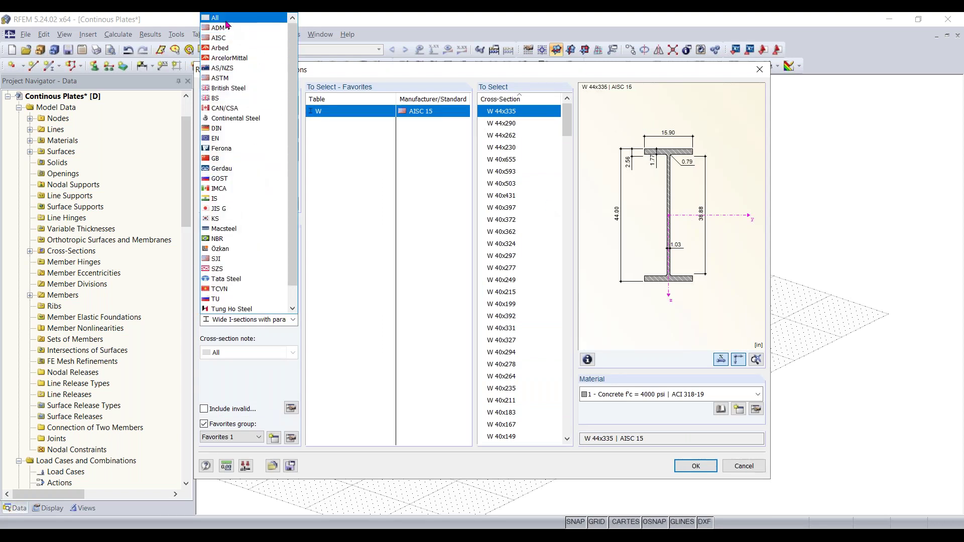
{"action": "left_click", "coordinate": [223, 28]}
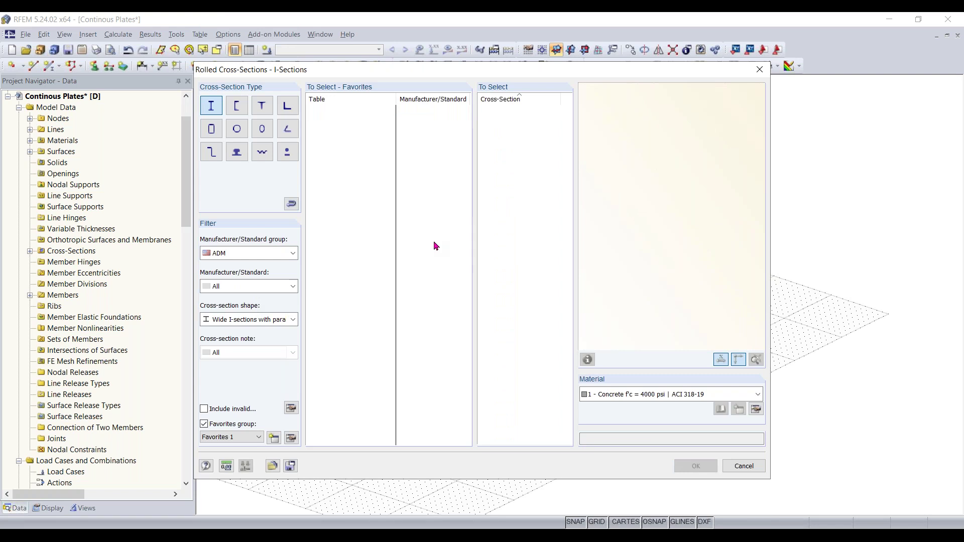
{"action": "left_click", "coordinate": [254, 255]}
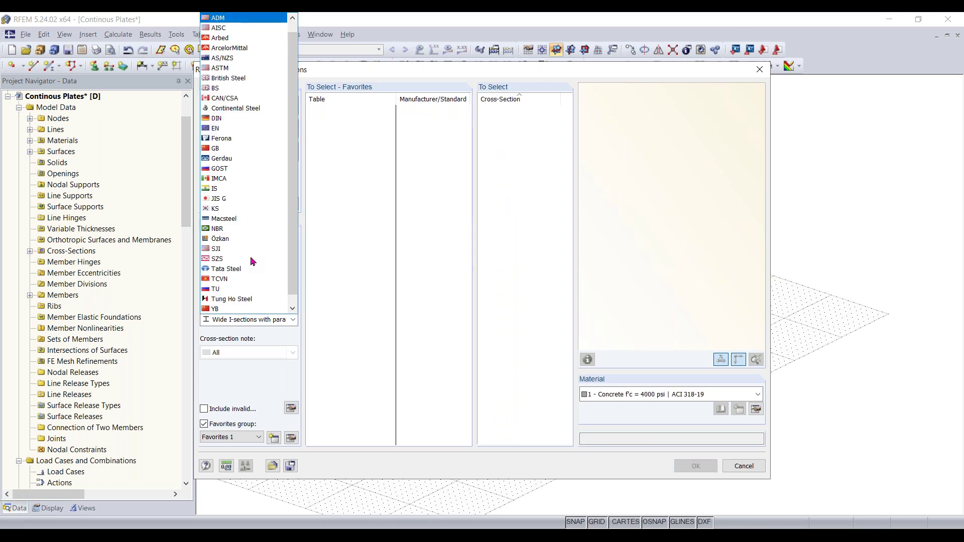
{"action": "left_click", "coordinate": [223, 28]}
{"action": "scroll", "coordinate": [531, 187], "scroll_direction": "down", "scroll_amount": 1}
{"action": "scroll", "coordinate": [530, 188], "scroll_direction": "down", "scroll_amount": 1}
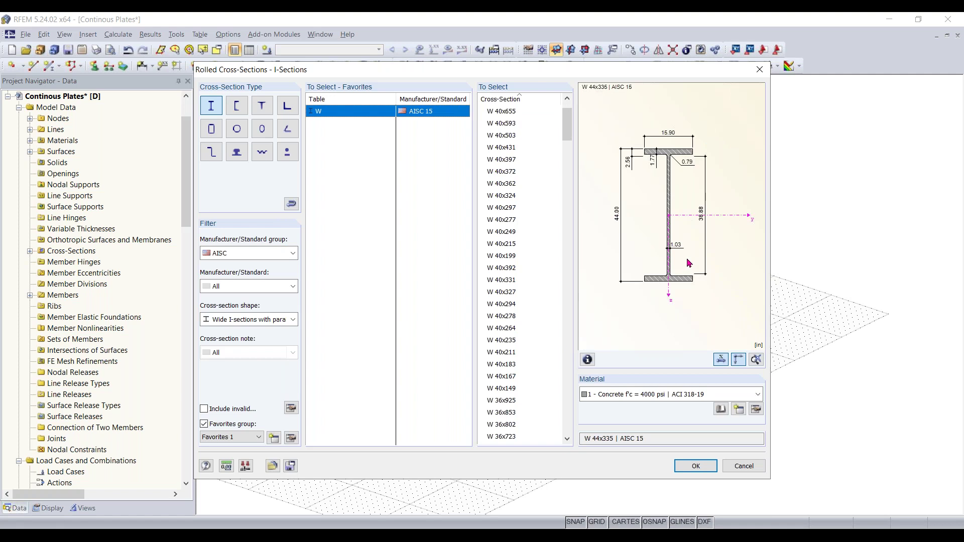
{"action": "left_click", "coordinate": [250, 286]}
{"action": "left_click", "coordinate": [249, 288]}
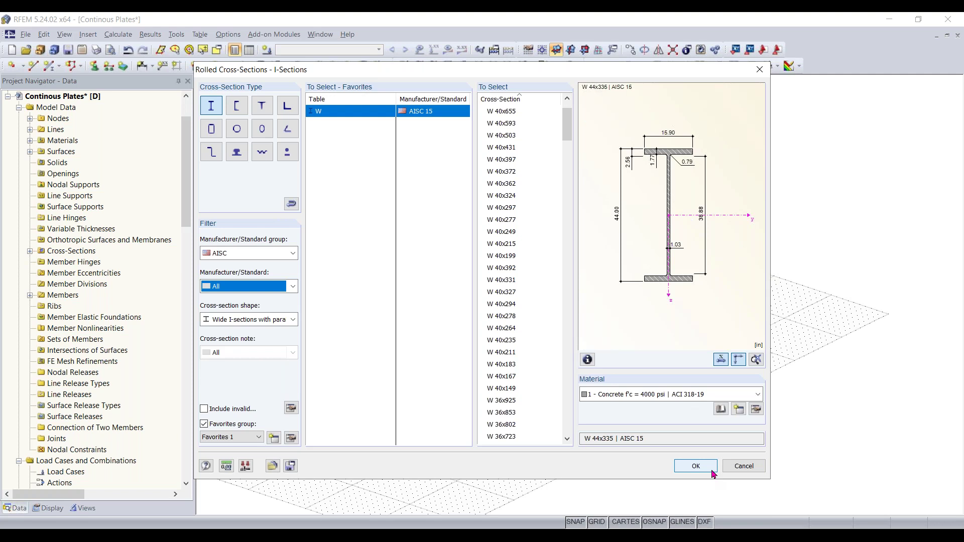
{"action": "left_click", "coordinate": [743, 467]}
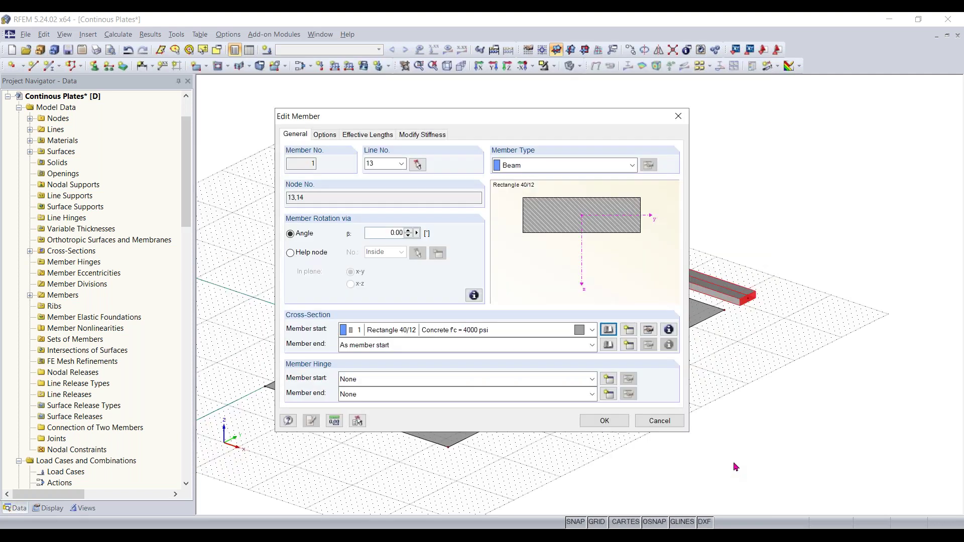
Step: Examine the parametric thin-walled symmetric I-section and the other library section types, then close the beam's properties without changes
{"action": "left_click", "coordinate": [608, 331]}
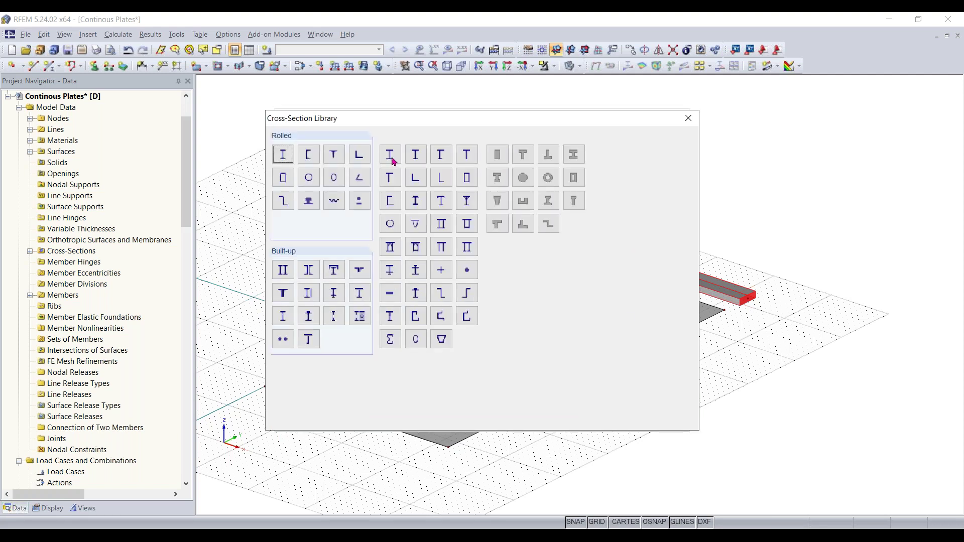
{"action": "left_click", "coordinate": [393, 161]}
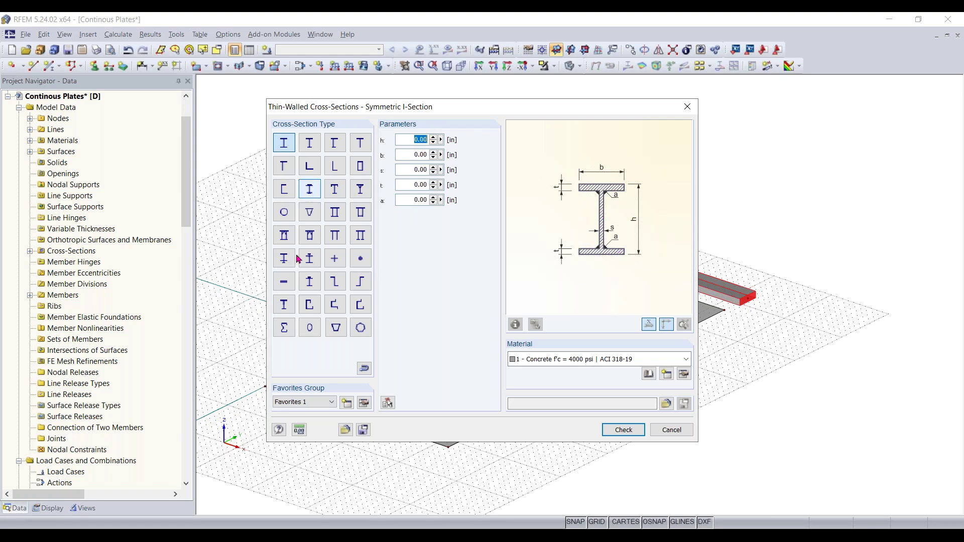
{"action": "left_click", "coordinate": [672, 430]}
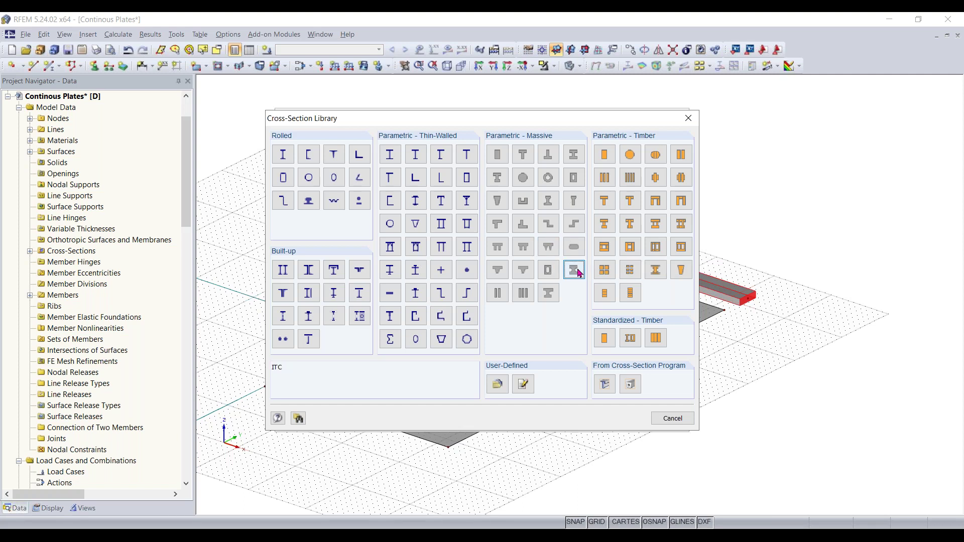
{"action": "left_click", "coordinate": [657, 419]}
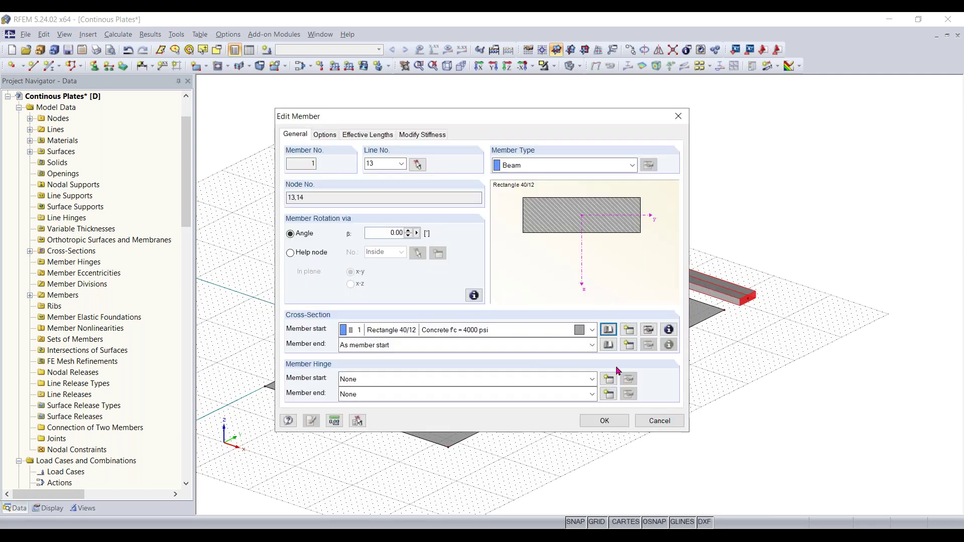
{"action": "left_click", "coordinate": [659, 421]}
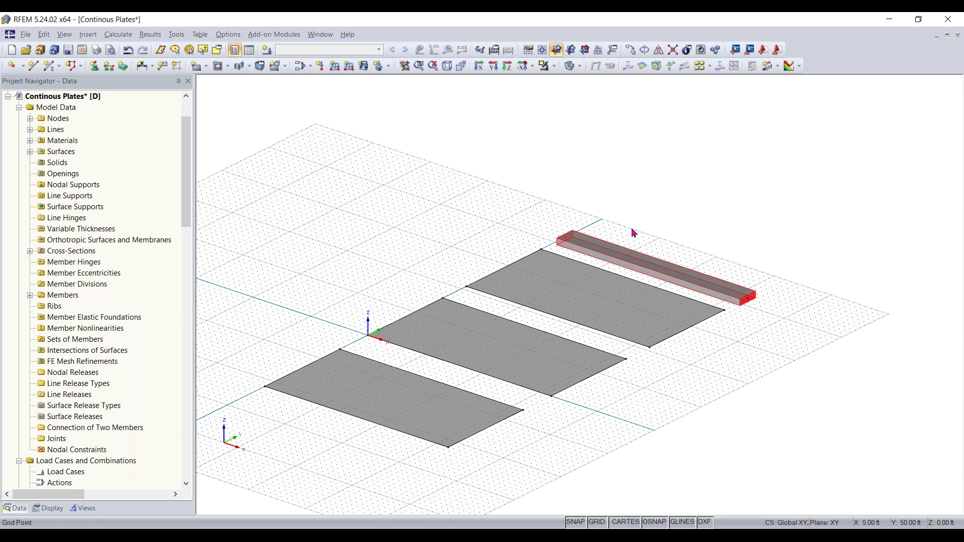
Step: Divide the first plate's outer long edge graphically at a spacing of 16 ft
{"action": "left_click", "coordinate": [716, 370]}
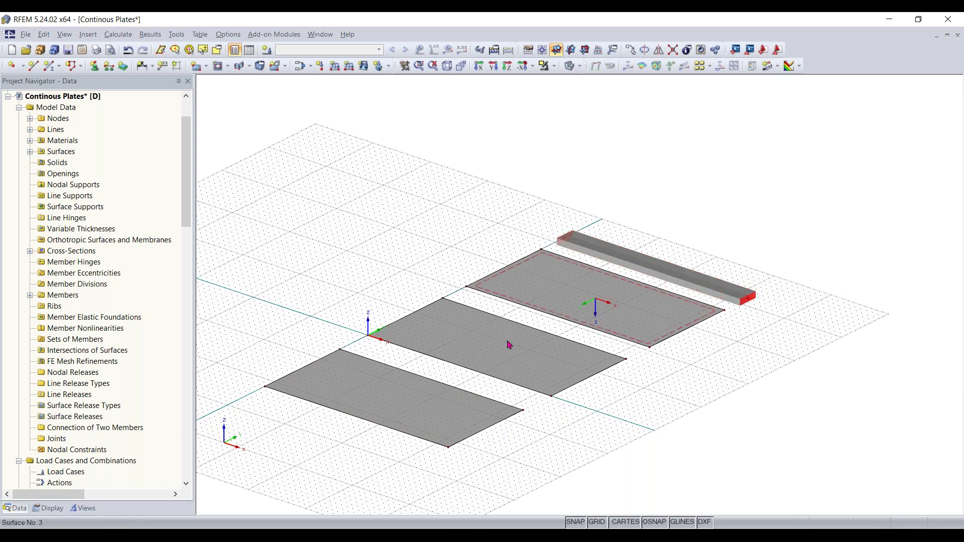
{"action": "middle_click_drag", "start_coordinate": [579, 464], "coordinate": [698, 471]}
{"action": "middle_click_drag", "start_coordinate": [711, 396], "coordinate": [643, 435], "text": "ctrl"}
{"action": "middle_click_drag", "start_coordinate": [643, 435], "coordinate": [682, 404]}
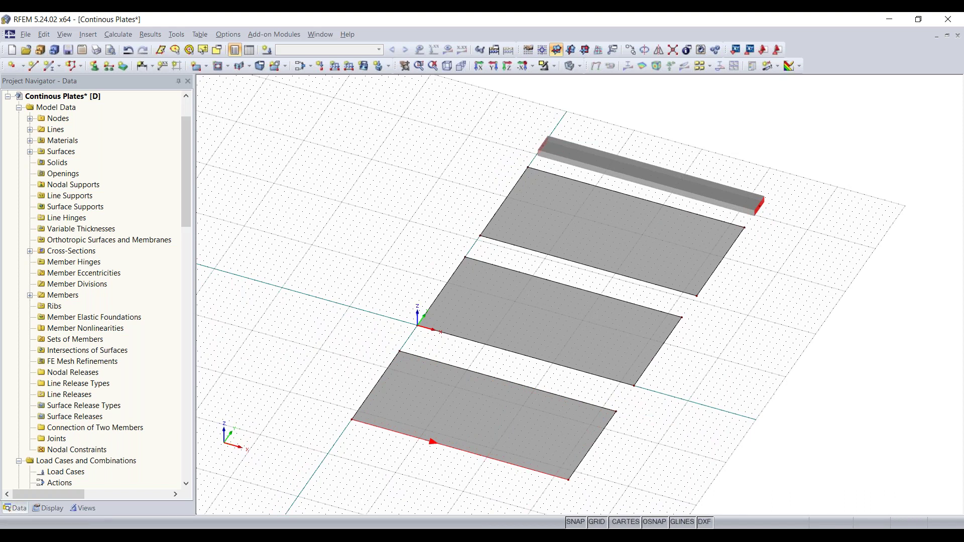
{"action": "right_click", "coordinate": [469, 459]}
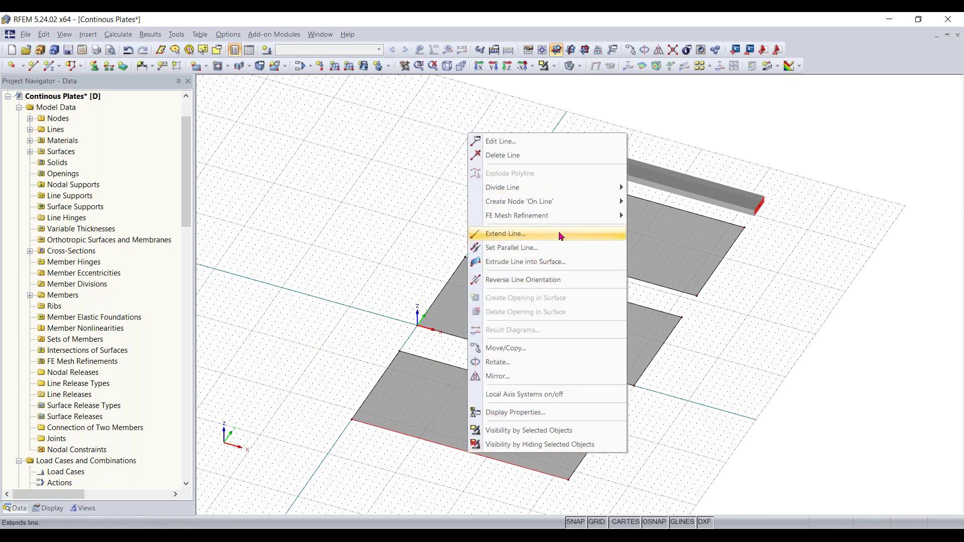
{"action": "mouse_move", "coordinate": [535, 188]}
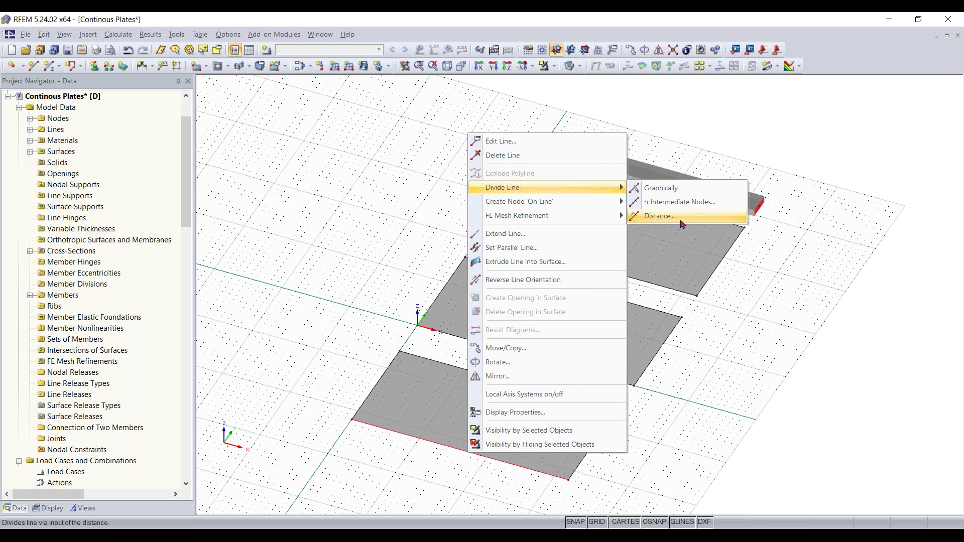
{"action": "left_click", "coordinate": [679, 190]}
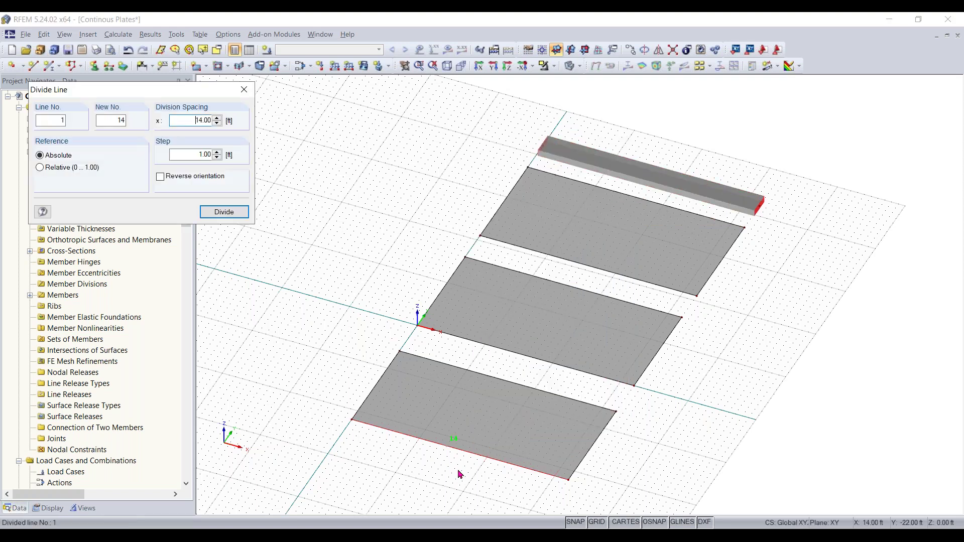
{"action": "middle_click_drag", "start_coordinate": [456, 469], "coordinate": [475, 421]}
{"action": "scroll", "coordinate": [481, 404], "scroll_direction": "up", "scroll_amount": 2}
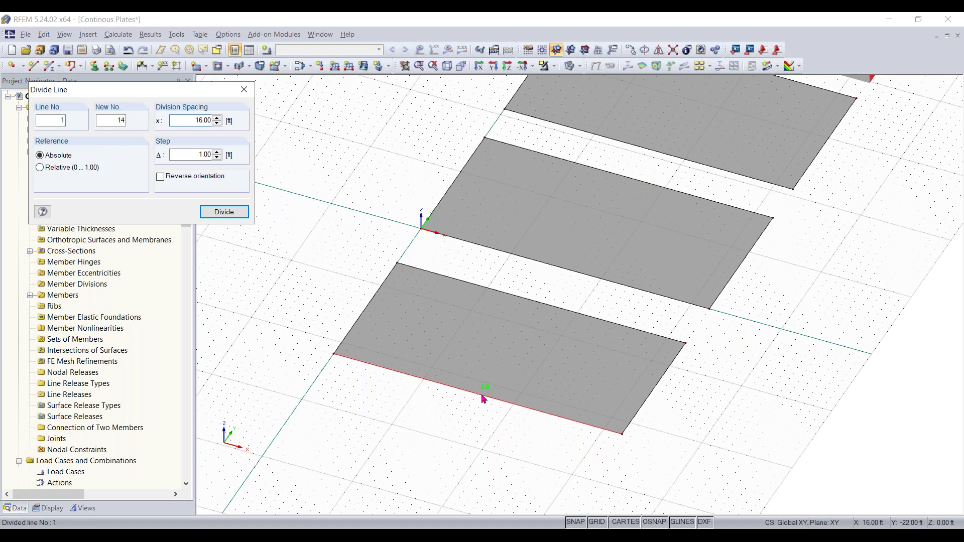
{"action": "left_click", "coordinate": [483, 398]}
{"action": "scroll", "coordinate": [471, 399], "scroll_direction": "up", "scroll_amount": 1}
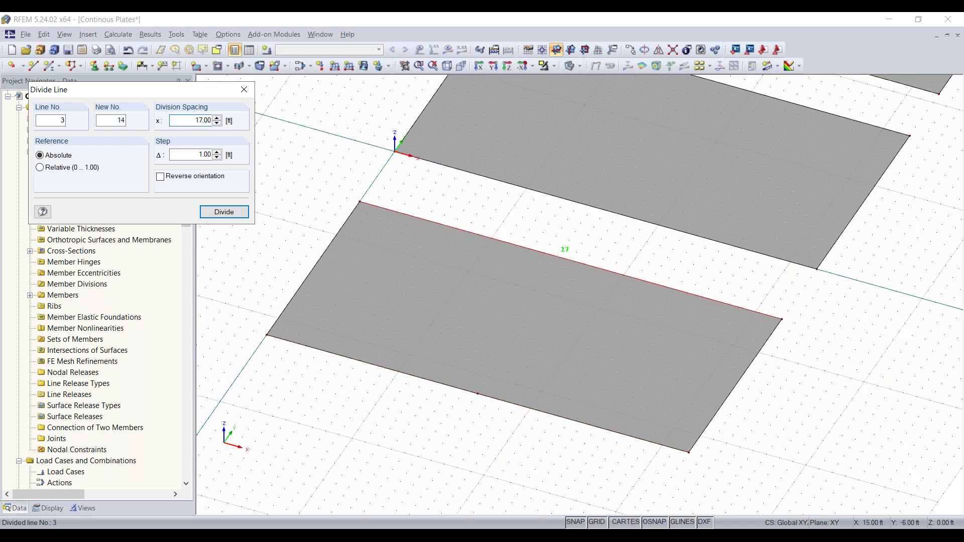
{"action": "key", "text": "Escape"}
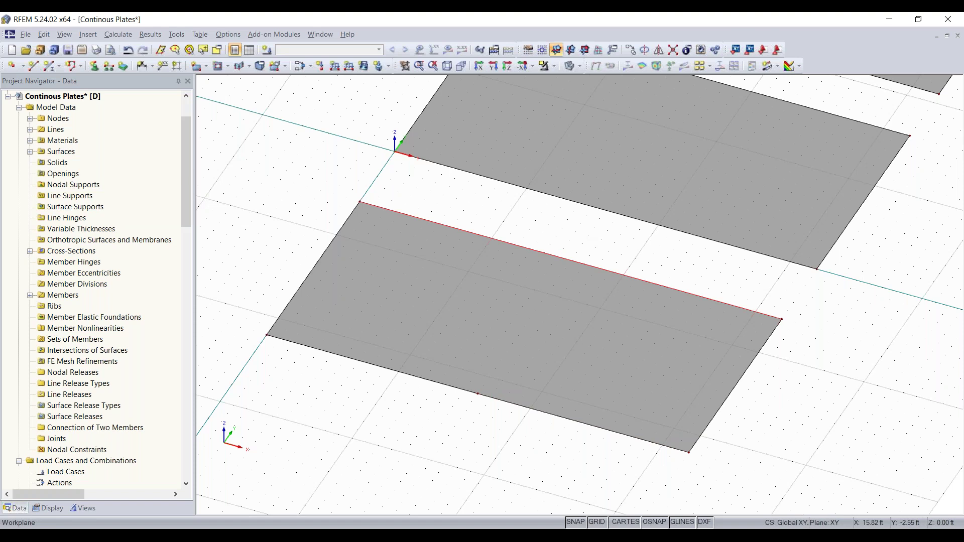
Step: Divide the first plate's opposite long edge, facing the middle plate, graphically at its midpoint
{"action": "right_click", "coordinate": [564, 258]}
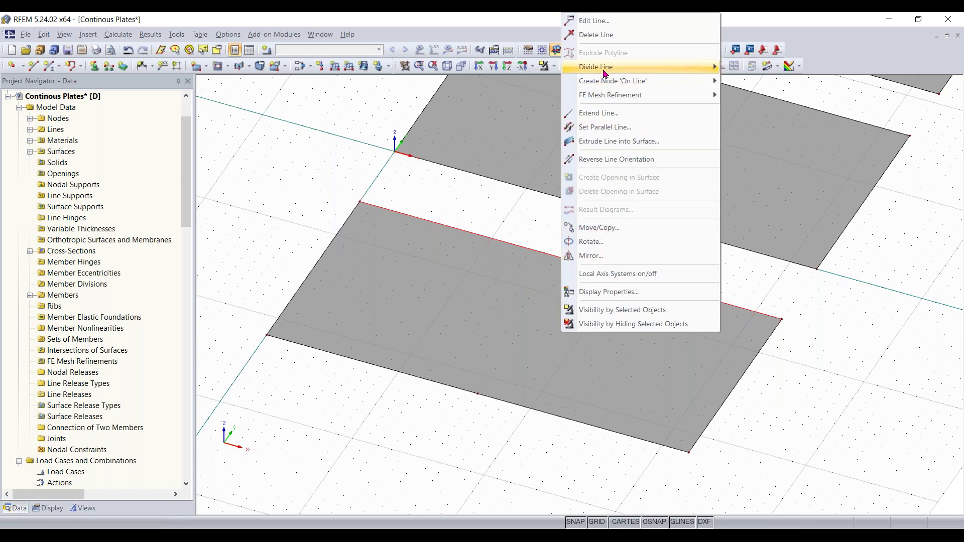
{"action": "mouse_move", "coordinate": [610, 69]}
{"action": "left_click", "coordinate": [755, 68]}
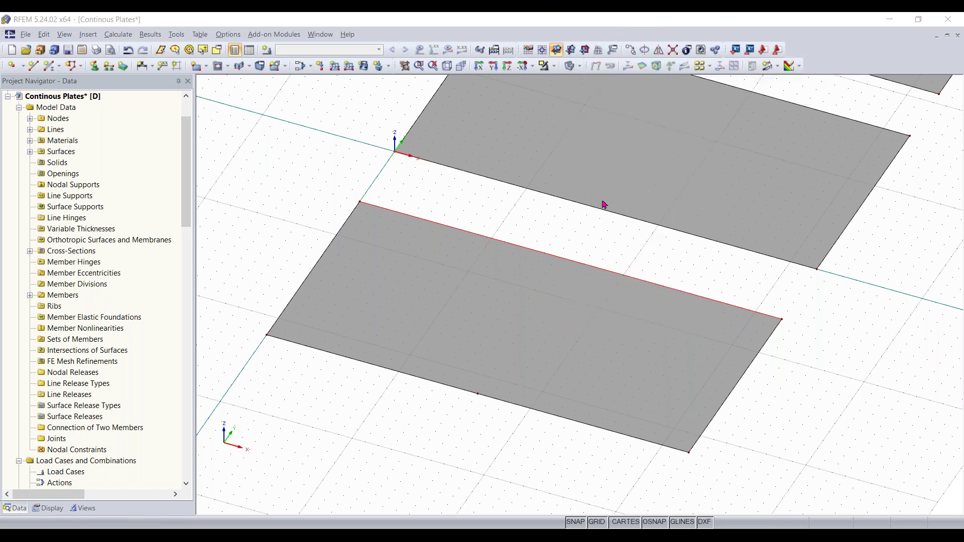
{"action": "left_click", "coordinate": [572, 262]}
{"action": "key", "text": "Escape"}
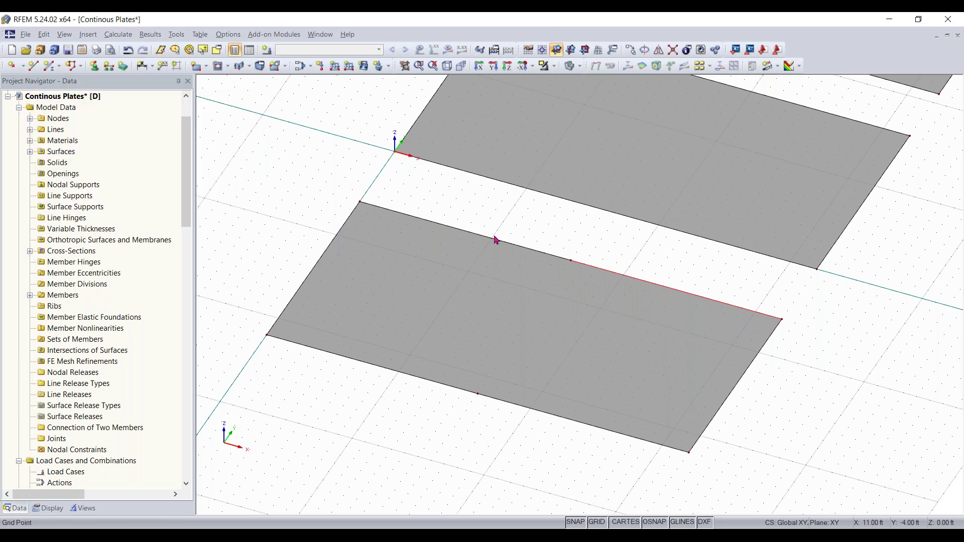
{"action": "left_click", "coordinate": [591, 326]}
{"action": "left_click", "coordinate": [664, 273]}
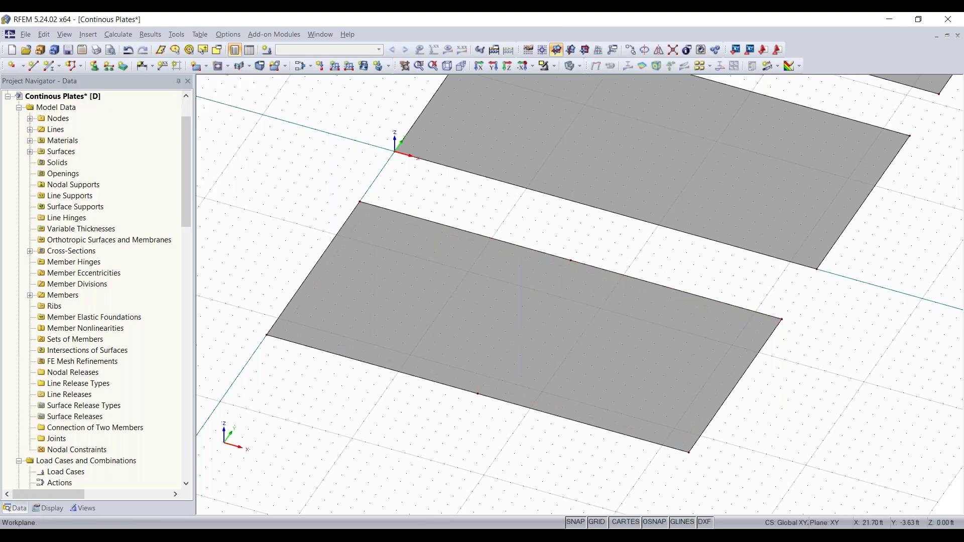
Step: Try to draw one straight line across all three plates, with an end at the first plate's division node at X 16, Y -22 ft
{"action": "left_click", "coordinate": [33, 66]}
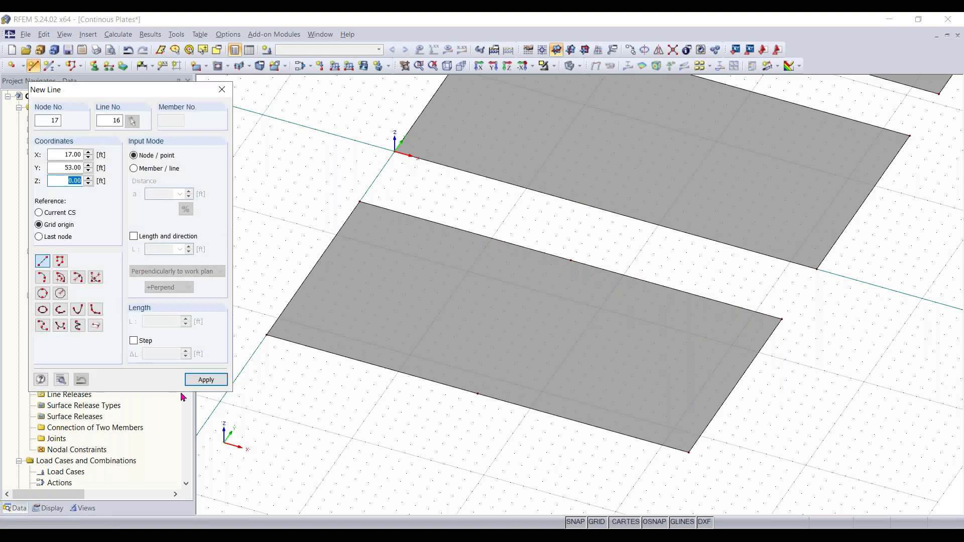
{"action": "left_click", "coordinate": [205, 380]}
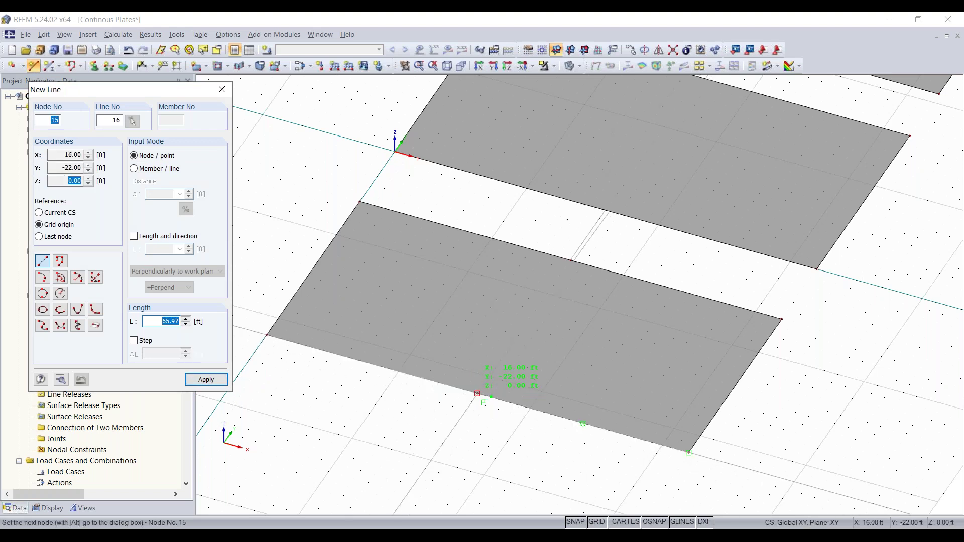
{"action": "left_click", "coordinate": [477, 393]}
{"action": "scroll", "coordinate": [750, 241], "scroll_direction": "down", "scroll_amount": 1}
{"action": "middle_click_drag", "start_coordinate": [750, 241], "coordinate": [536, 436]}
{"action": "scroll", "coordinate": [536, 436], "scroll_direction": "down", "scroll_amount": 1}
{"action": "scroll", "coordinate": [528, 387], "scroll_direction": "up", "scroll_amount": 2}
{"action": "middle_click_drag", "start_coordinate": [528, 386], "coordinate": [557, 282]}
{"action": "scroll", "coordinate": [571, 266], "scroll_direction": "up", "scroll_amount": 1}
{"action": "scroll", "coordinate": [572, 268], "scroll_direction": "down", "scroll_amount": 3}
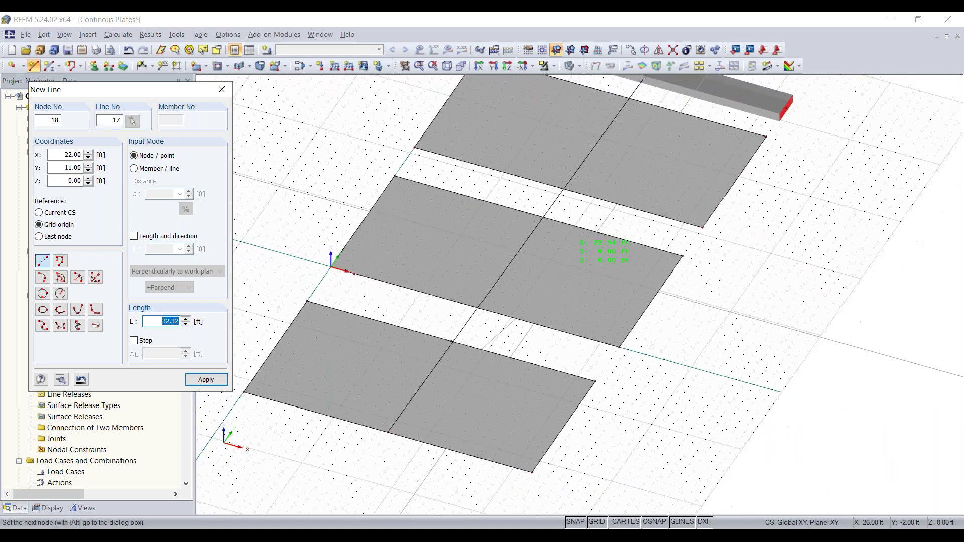
{"action": "right_click", "coordinate": [617, 380]}
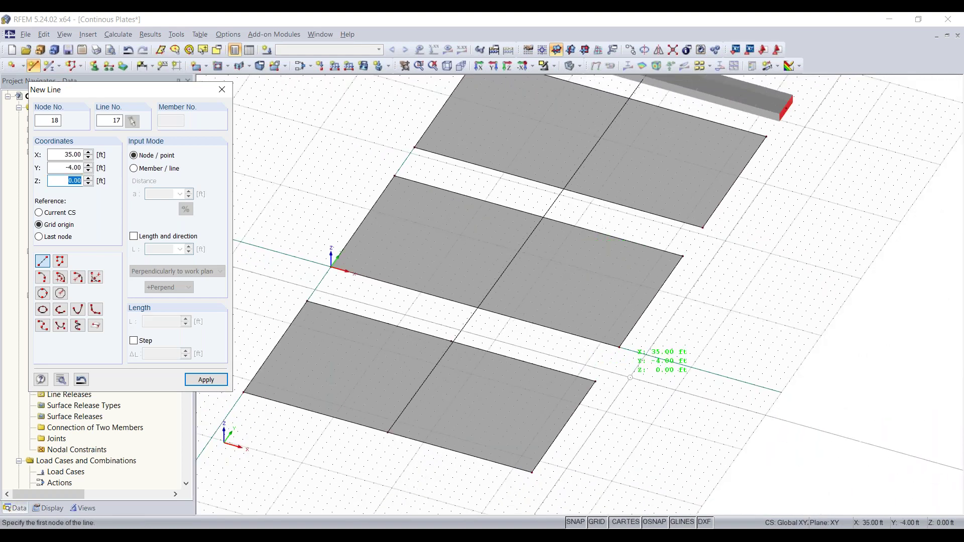
{"action": "right_click", "coordinate": [626, 370]}
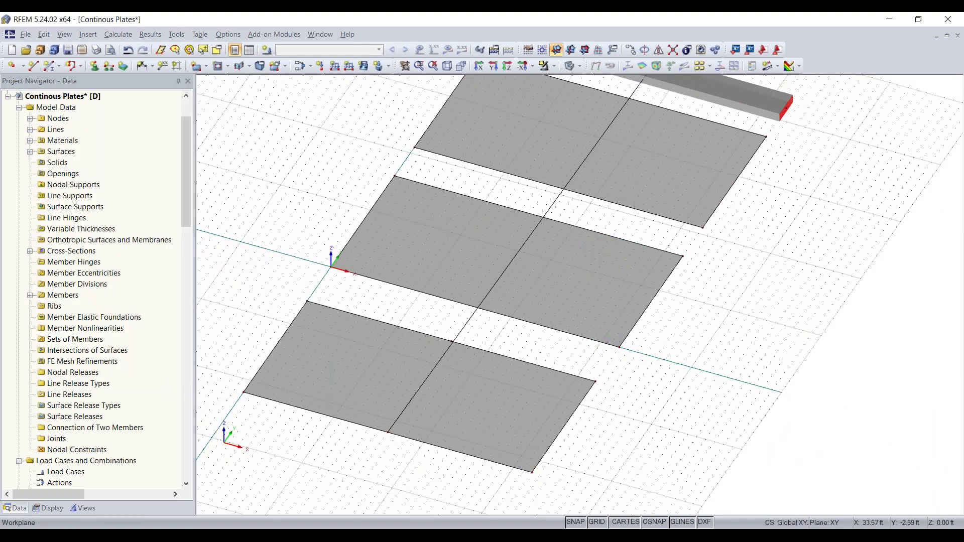
Step: Draw a straight line across the first plate between its two mid-span nodes, from X 16, Y -22 ft to X 16, Y -6 ft
{"action": "left_click", "coordinate": [33, 66]}
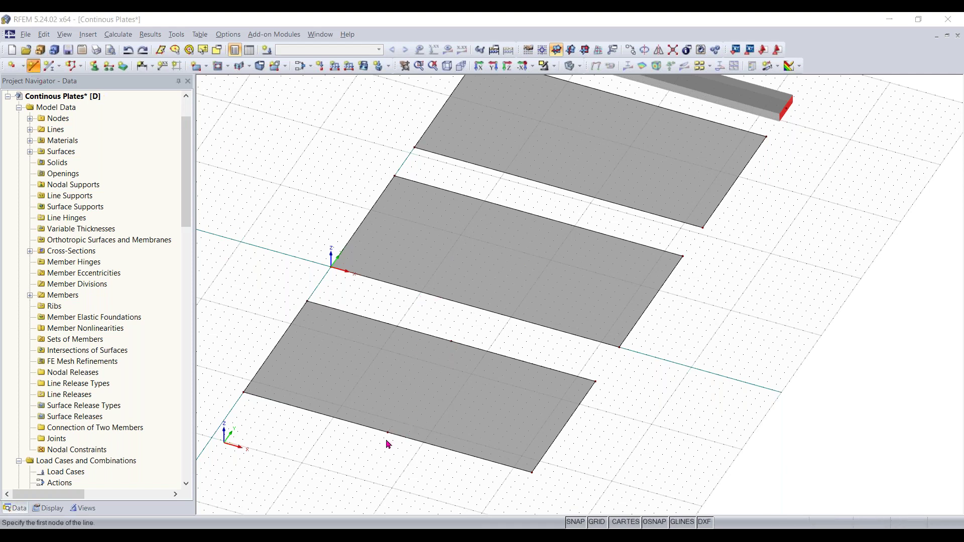
{"action": "left_click", "coordinate": [388, 432]}
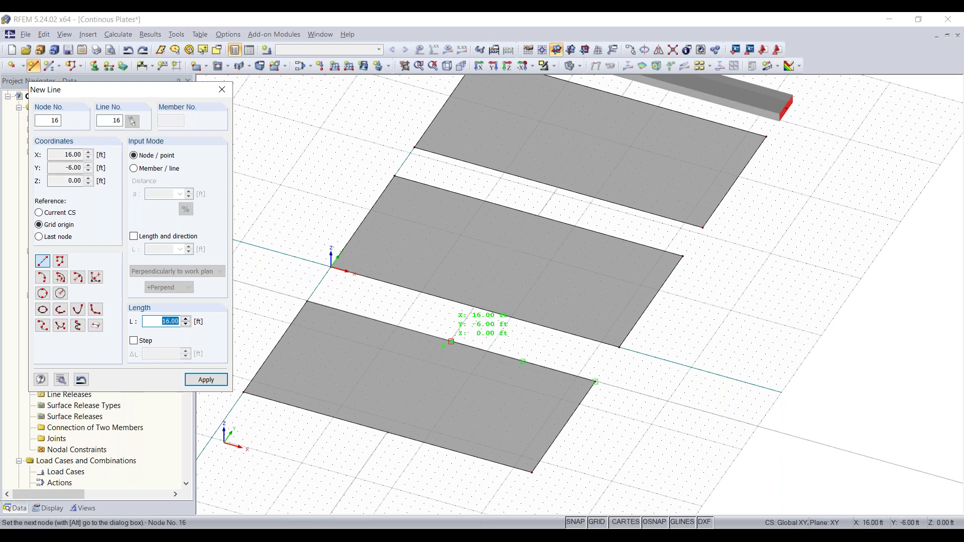
{"action": "left_click", "coordinate": [451, 341]}
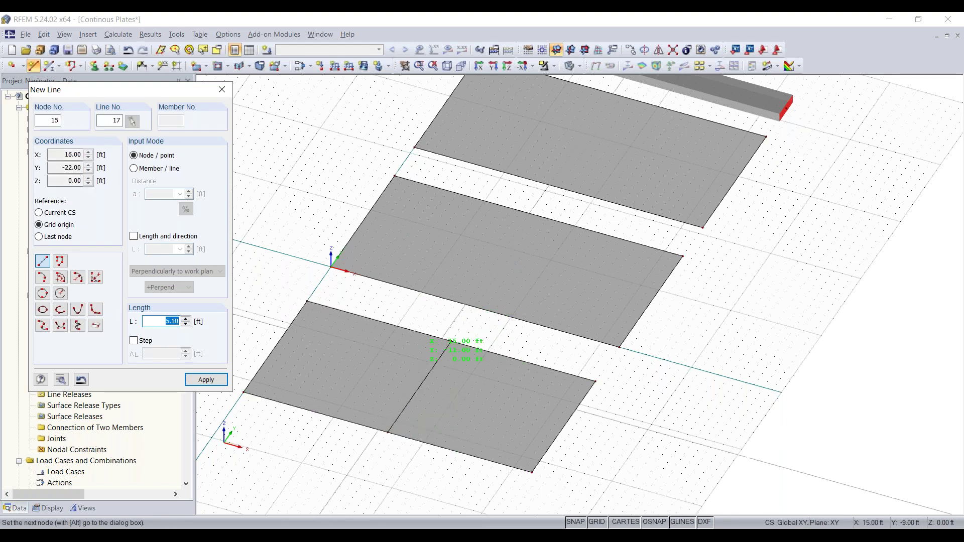
{"action": "key", "text": "Escape"}
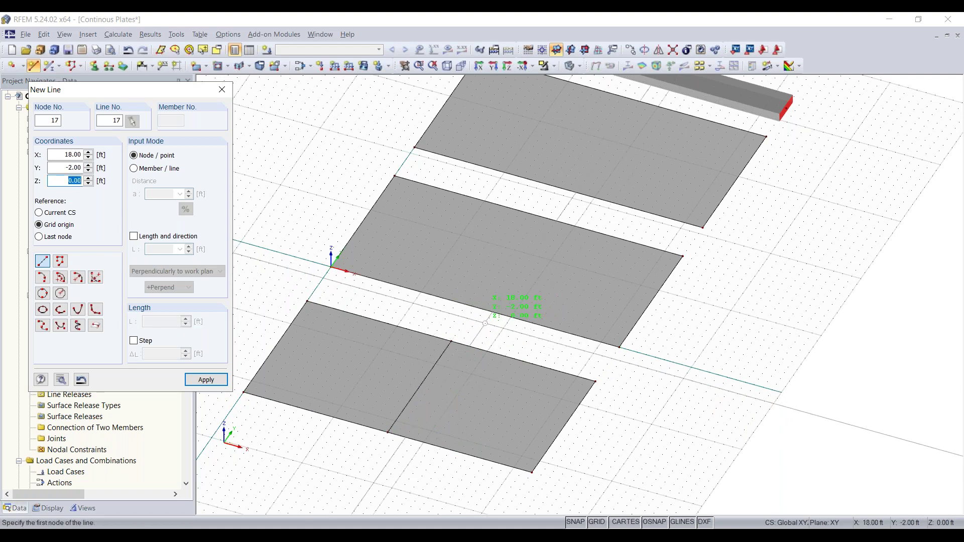
{"action": "key", "text": "Escape"}
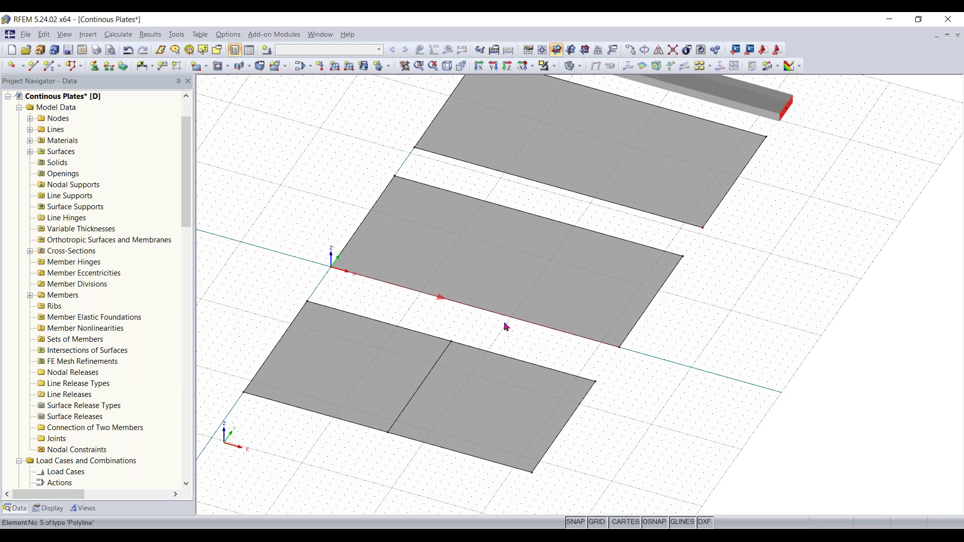
Step: Divide the middle plate's two long edges at their midpoints and connect the division nodes with a straight line
{"action": "middle_click_drag", "start_coordinate": [669, 355], "coordinate": [654, 388]}
{"action": "scroll", "coordinate": [429, 427], "scroll_direction": "down", "scroll_amount": 1}
{"action": "middle_click_drag", "start_coordinate": [443, 418], "coordinate": [482, 397]}
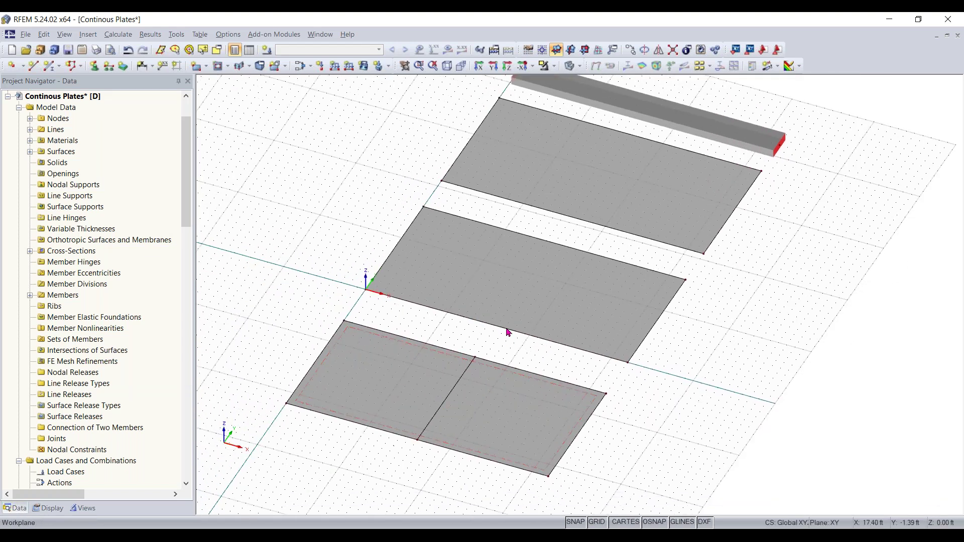
{"action": "left_click", "coordinate": [558, 238]}
{"action": "left_click", "coordinate": [499, 330]}
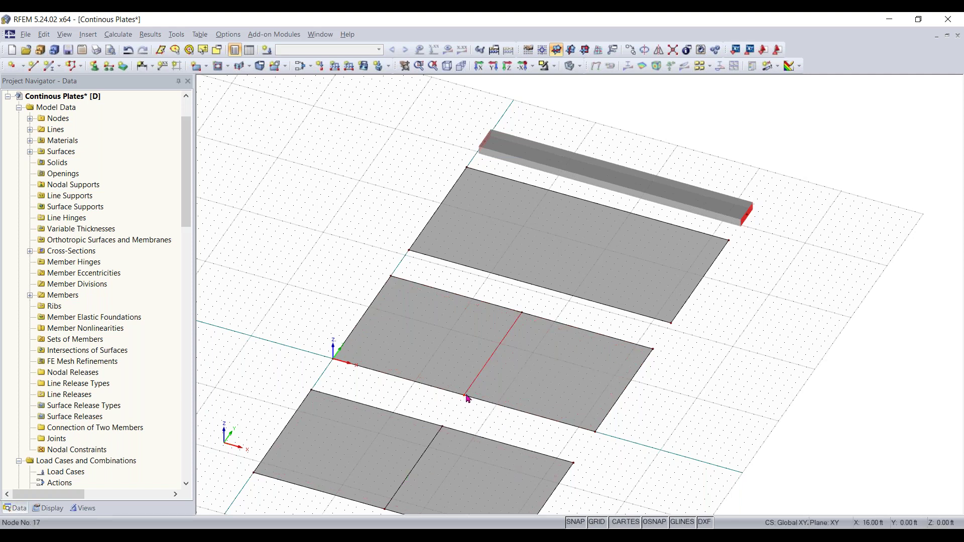
Step: Split the third plate, nearest the beam, at mid-span with a straight line between the midpoints of its long edges
{"action": "left_click", "coordinate": [543, 290]}
{"action": "left_click", "coordinate": [463, 397]}
{"action": "middle_click_drag", "start_coordinate": [504, 411], "coordinate": [516, 336]}
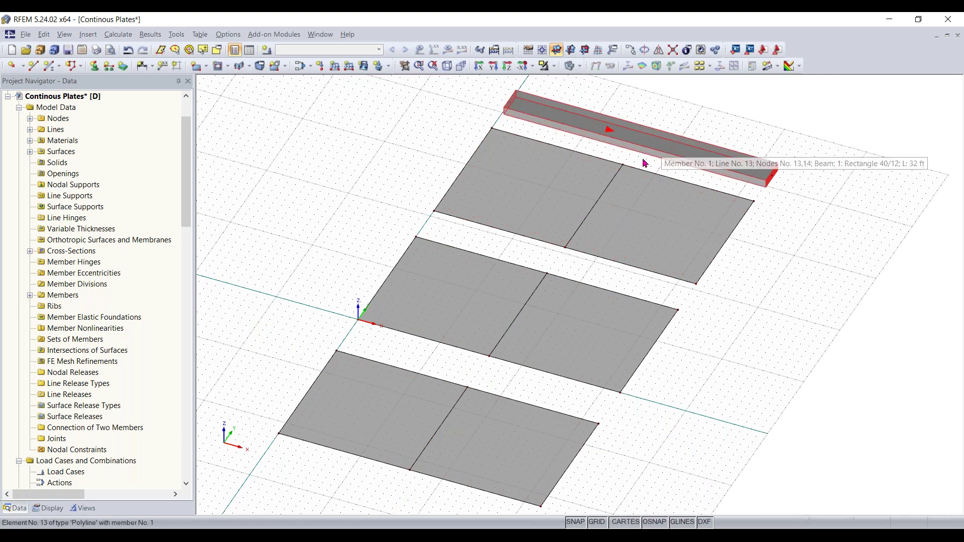
Step: Divide the beam by distance with a new intermediate node 16 ft (50%) from the member start
{"action": "middle_click_drag", "start_coordinate": [747, 206], "coordinate": [730, 201], "text": "ctrl"}
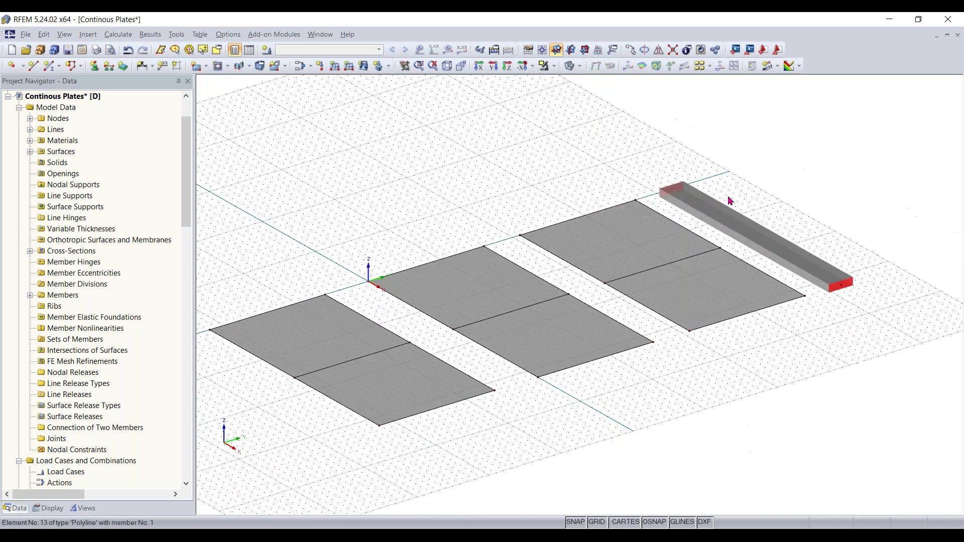
{"action": "right_click", "coordinate": [750, 238]}
{"action": "mouse_move", "coordinate": [805, 86]}
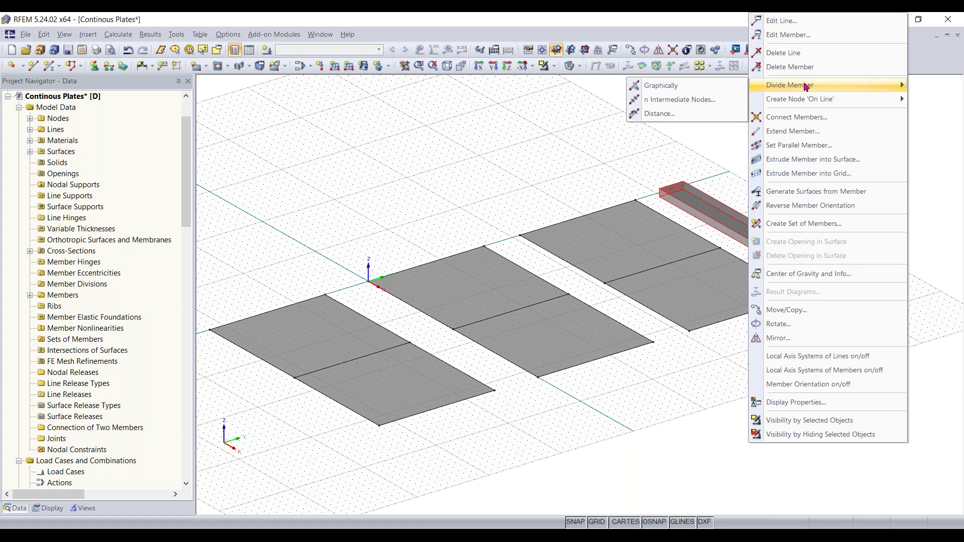
{"action": "left_click", "coordinate": [683, 115]}
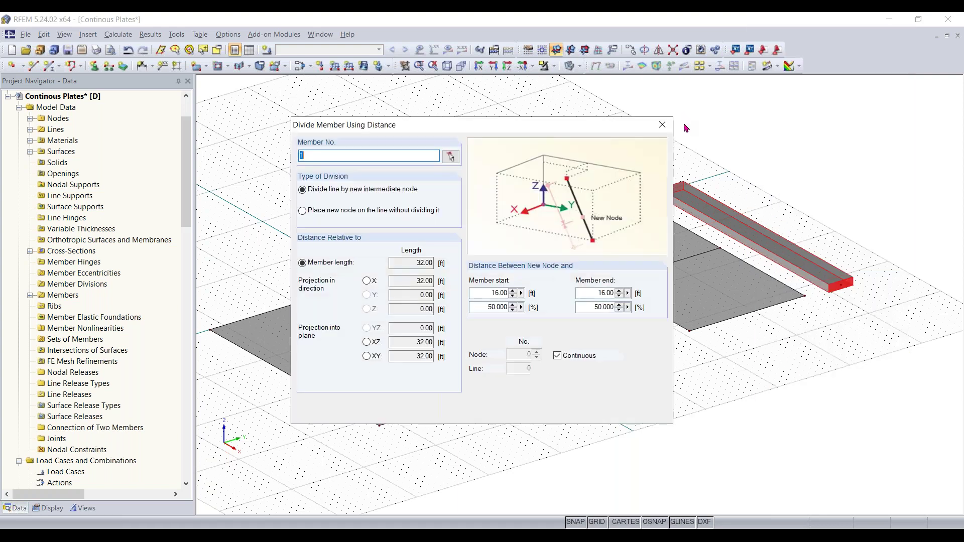
{"action": "left_click_drag", "start_coordinate": [518, 131], "coordinate": [518, 131]}
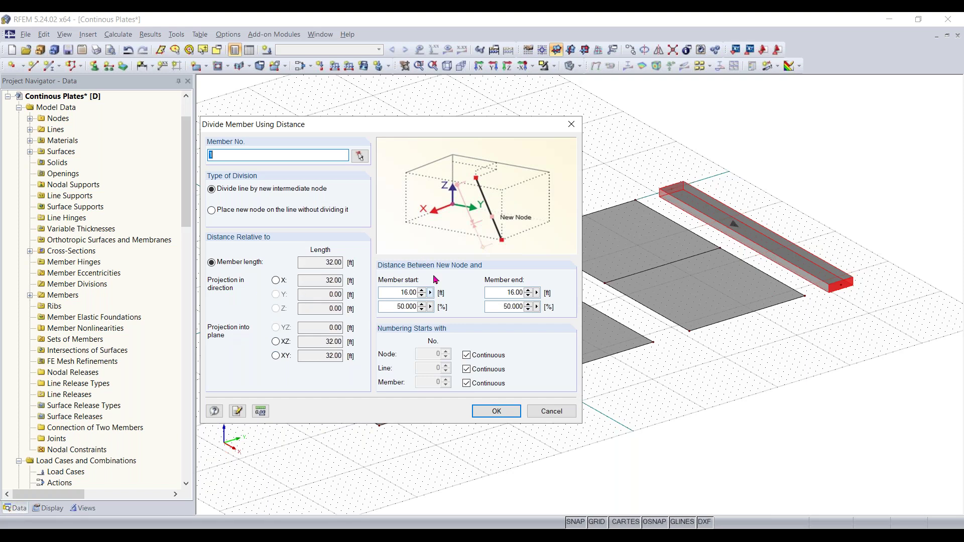
{"action": "left_click_drag", "start_coordinate": [435, 128], "coordinate": [418, 125]}
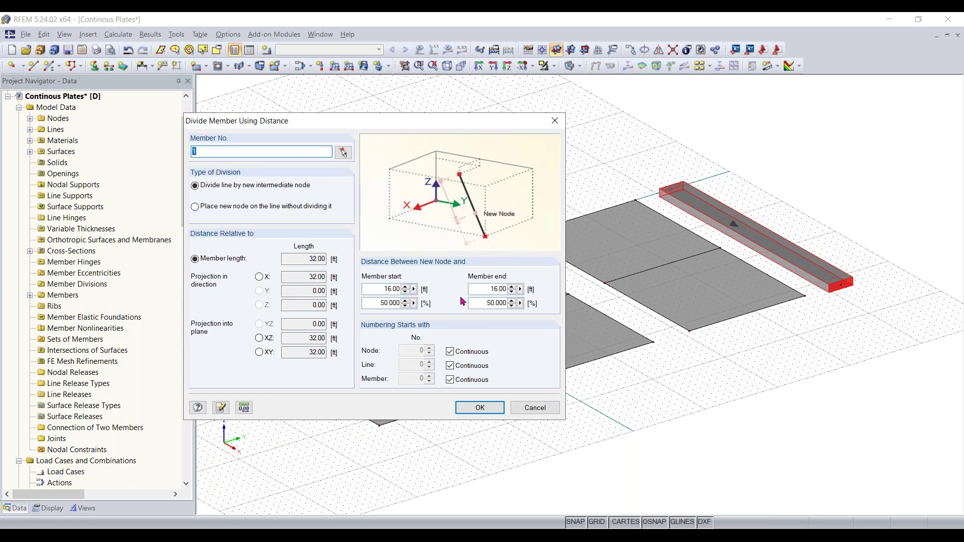
{"action": "double_click", "coordinate": [380, 303]}
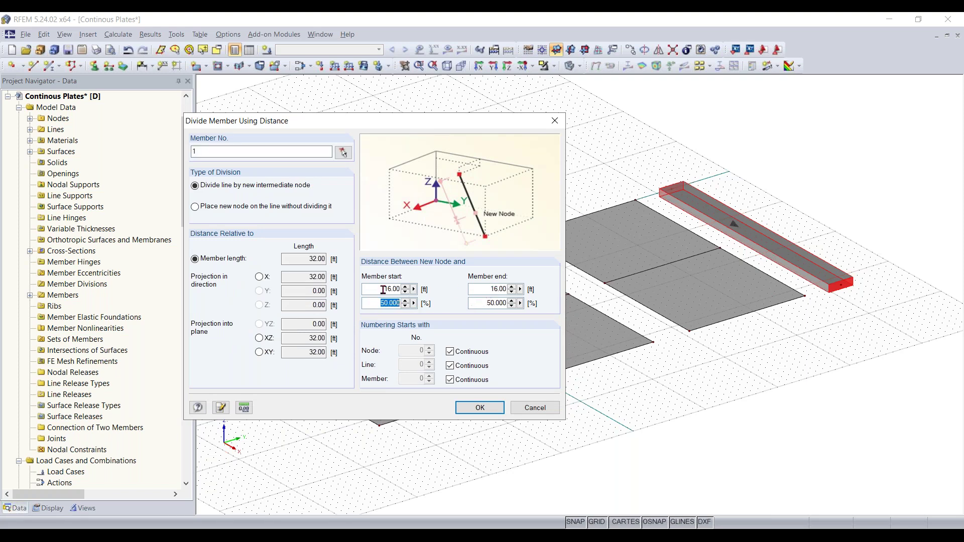
{"action": "double_click", "coordinate": [384, 290]}
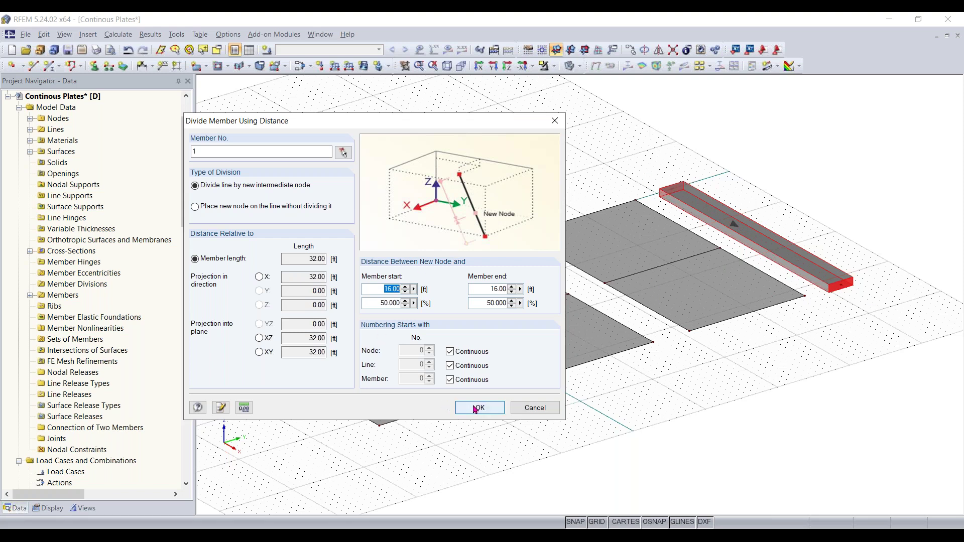
{"action": "left_click_drag", "start_coordinate": [377, 302], "coordinate": [430, 307]}
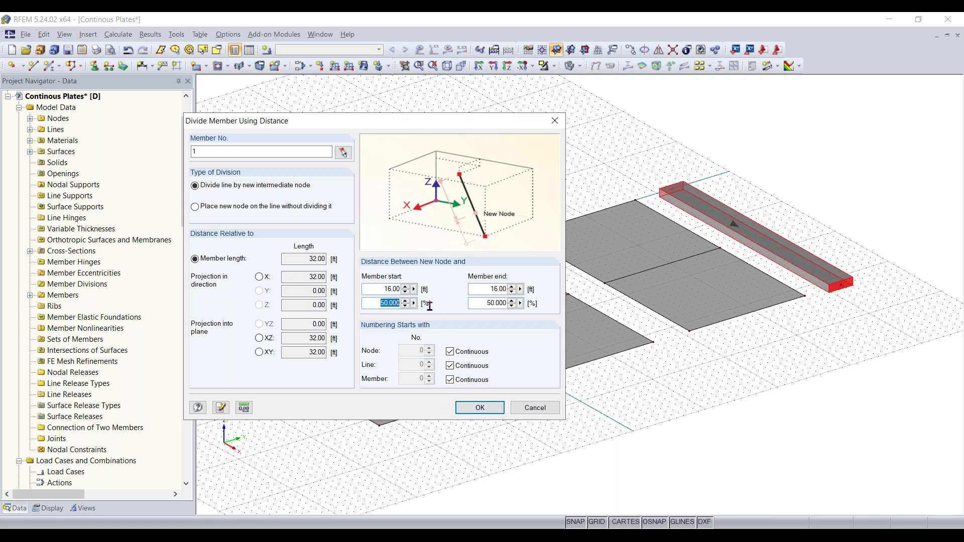
{"action": "left_click", "coordinate": [479, 408]}
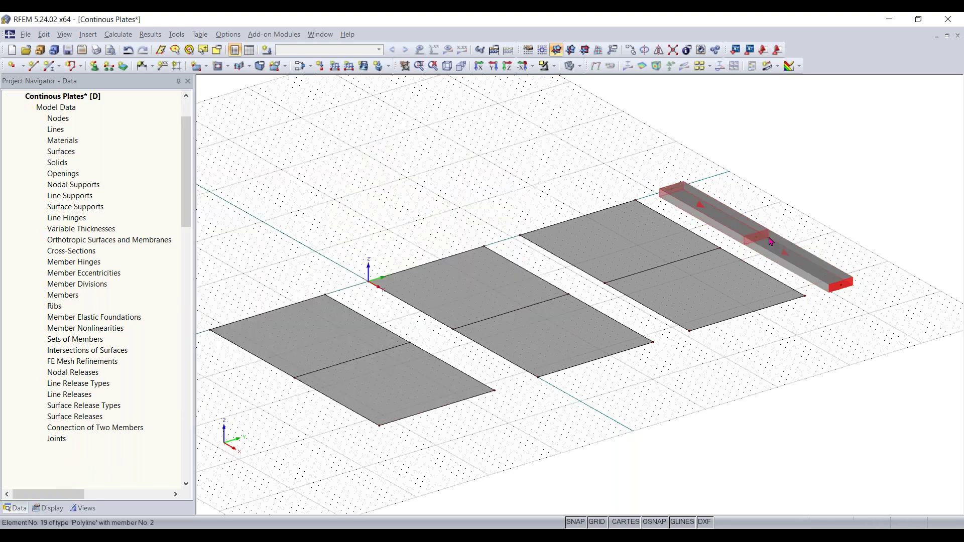
Step: Examine both segments of the divided beam and the mid-span lines across the three plates
{"action": "scroll", "coordinate": [754, 241], "scroll_direction": "up", "scroll_amount": 2}
{"action": "scroll", "coordinate": [758, 245], "scroll_direction": "up", "scroll_amount": 1}
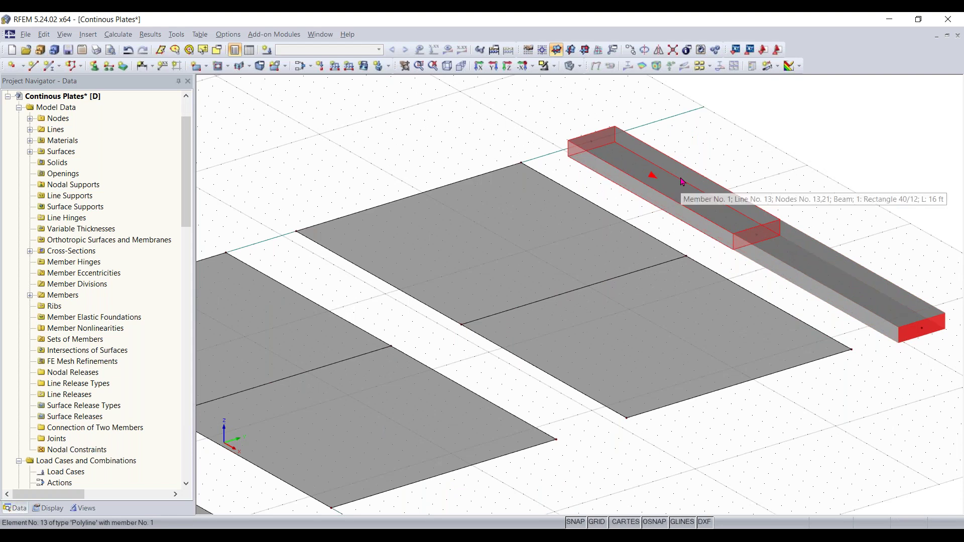
{"action": "scroll", "coordinate": [718, 223], "scroll_direction": "down", "scroll_amount": 3}
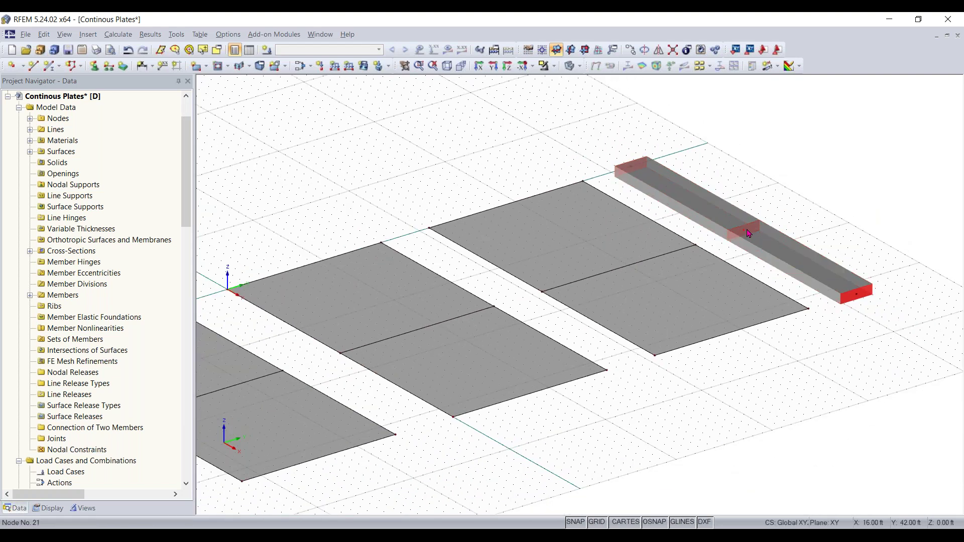
{"action": "scroll", "coordinate": [681, 290], "scroll_direction": "down", "scroll_amount": 1}
{"action": "middle_click_drag", "start_coordinate": [683, 251], "coordinate": [752, 234]}
{"action": "scroll", "coordinate": [756, 210], "scroll_direction": "up", "scroll_amount": 1}
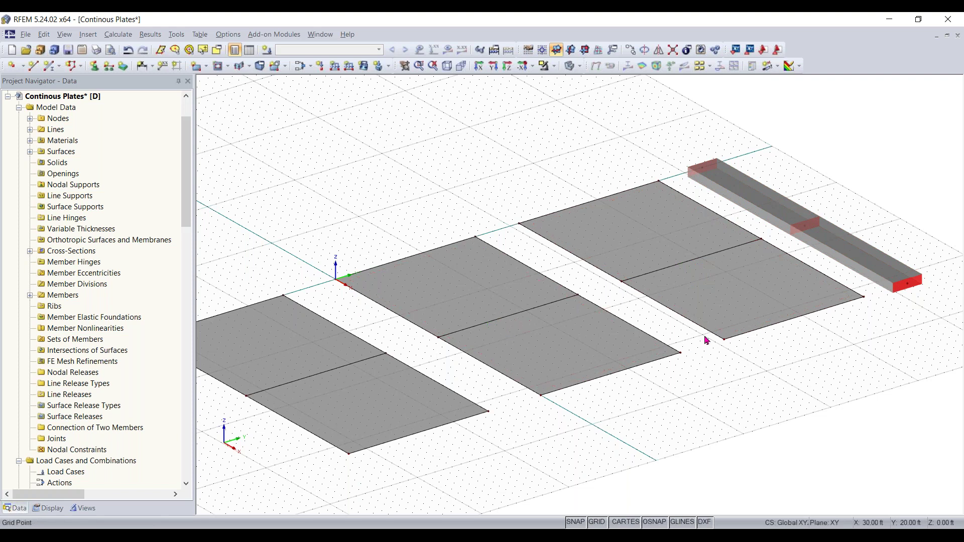
{"action": "scroll", "coordinate": [705, 346], "scroll_direction": "down", "scroll_amount": 1}
{"action": "middle_click_drag", "start_coordinate": [706, 346], "coordinate": [727, 342]}
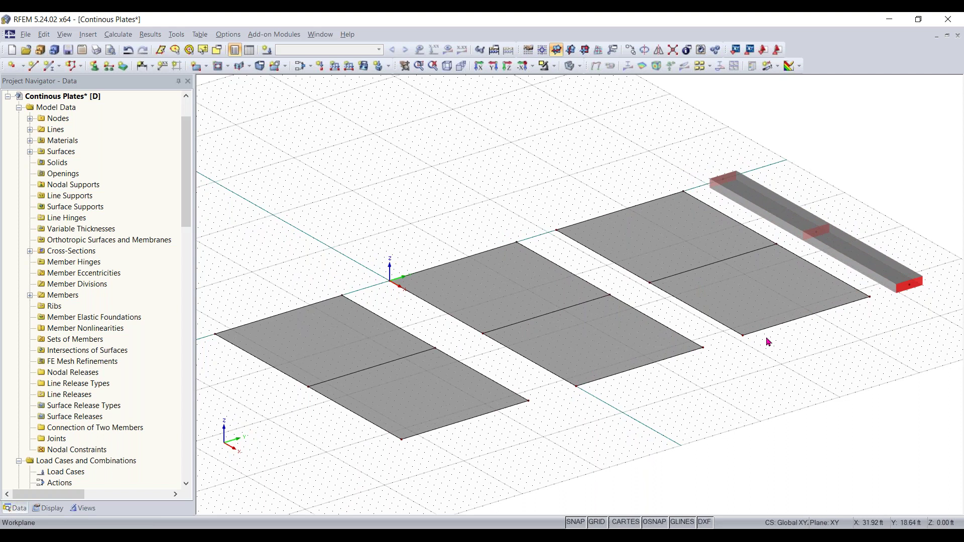
{"action": "middle_click_drag", "start_coordinate": [721, 407], "coordinate": [433, 157], "text": "ctrl"}
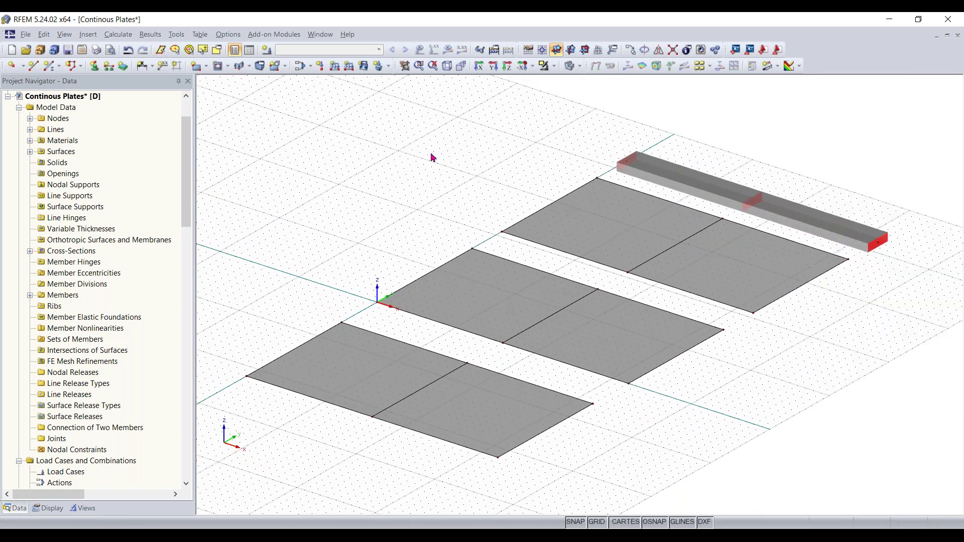
Step: Start a new line support with the Hinged type and examine its symbol up close in the preview
{"action": "left_click", "coordinate": [109, 67]}
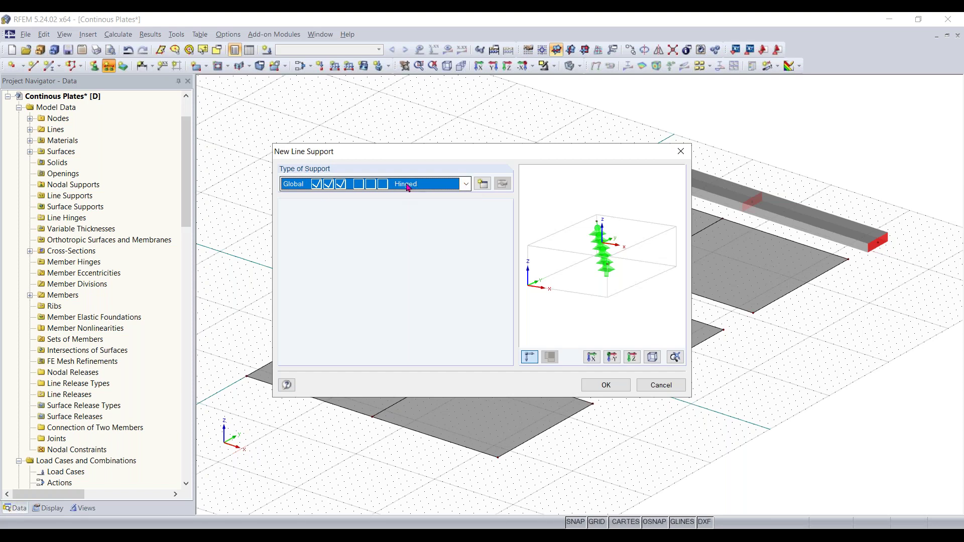
{"action": "left_click", "coordinate": [467, 185]}
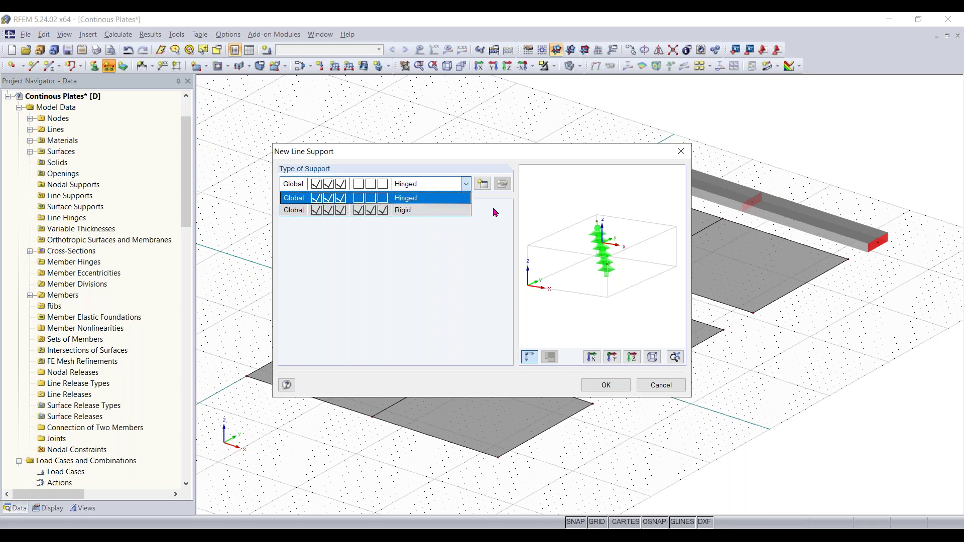
{"action": "left_click", "coordinate": [435, 188]}
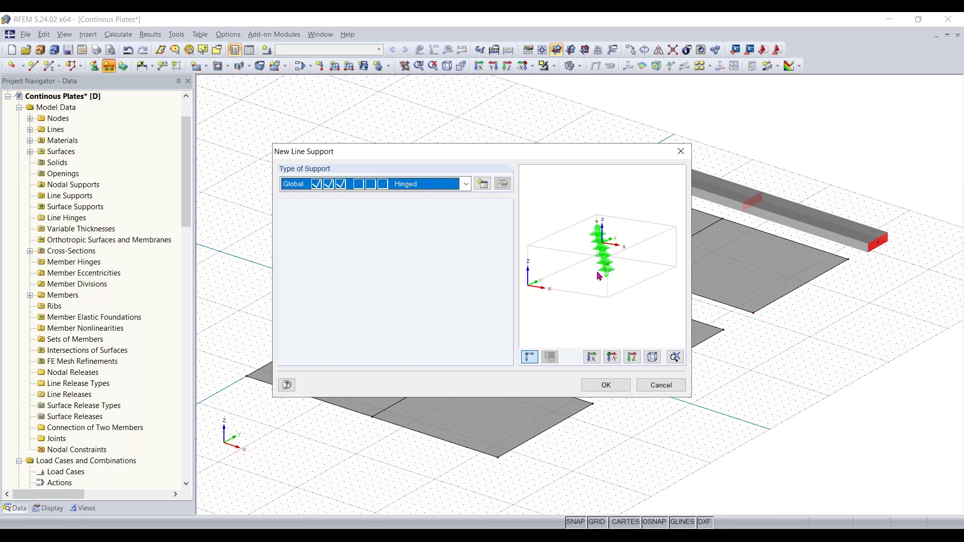
{"action": "left_click_drag", "start_coordinate": [593, 273], "coordinate": [637, 272]}
{"action": "middle_click_drag", "start_coordinate": [637, 272], "coordinate": [605, 253], "text": "ctrl"}
{"action": "scroll", "coordinate": [607, 246], "scroll_direction": "up", "scroll_amount": 3}
{"action": "scroll", "coordinate": [595, 284], "scroll_direction": "up", "scroll_amount": 1}
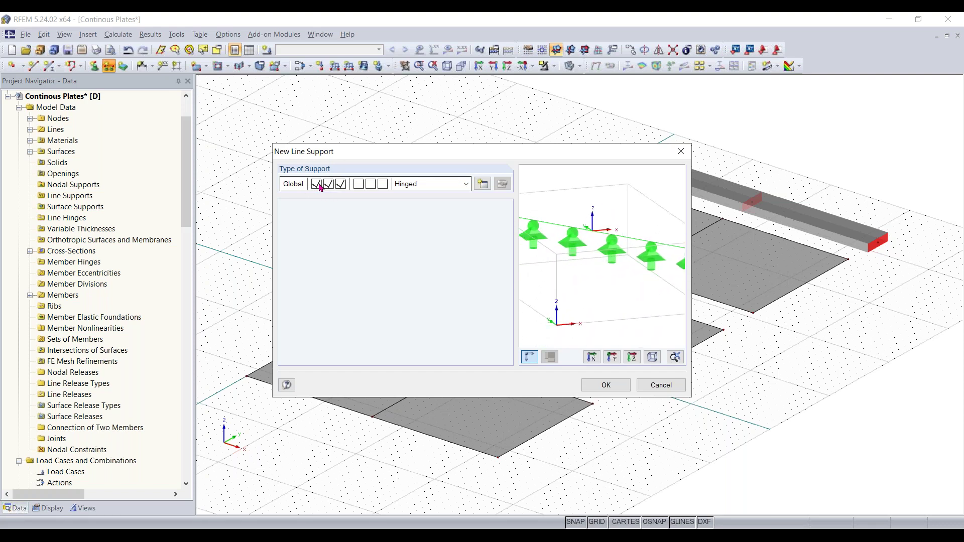
{"action": "scroll", "coordinate": [624, 276], "scroll_direction": "down", "scroll_amount": 2}
{"action": "middle_click_drag", "start_coordinate": [628, 278], "coordinate": [636, 275]}
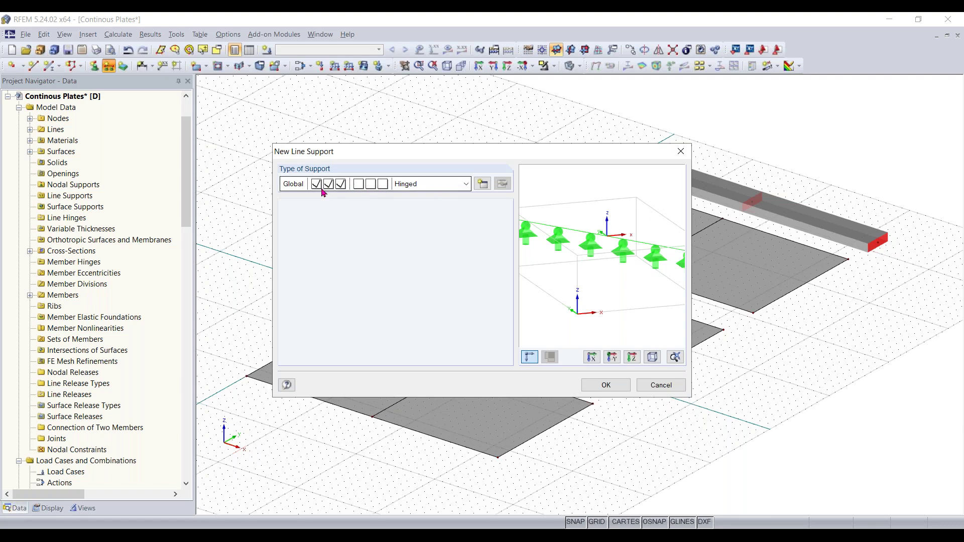
Step: Examine the Rigid line support type in the preview and the settings for a user-defined type, closing those settings without changes
{"action": "left_click", "coordinate": [451, 189]}
{"action": "left_click", "coordinate": [431, 210]}
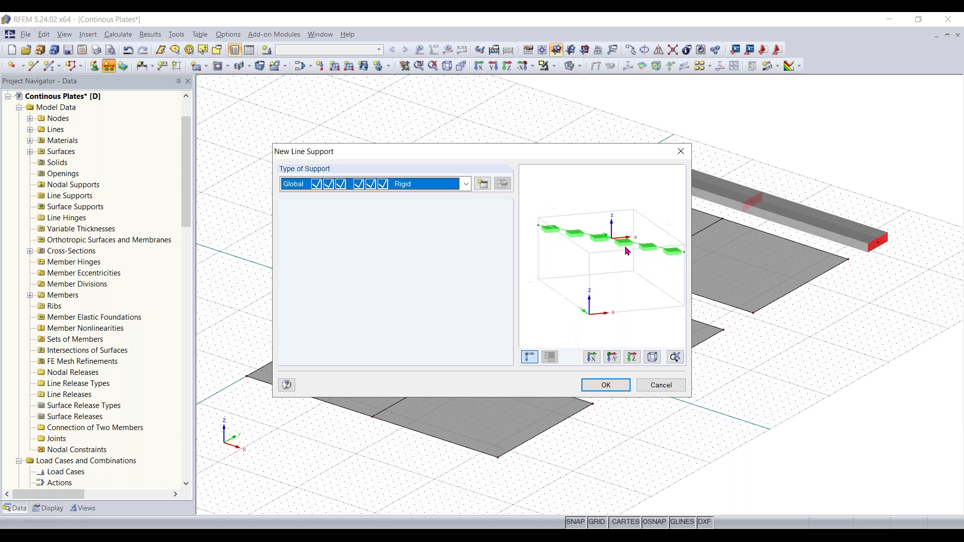
{"action": "scroll", "coordinate": [626, 251], "scroll_direction": "up", "scroll_amount": 1}
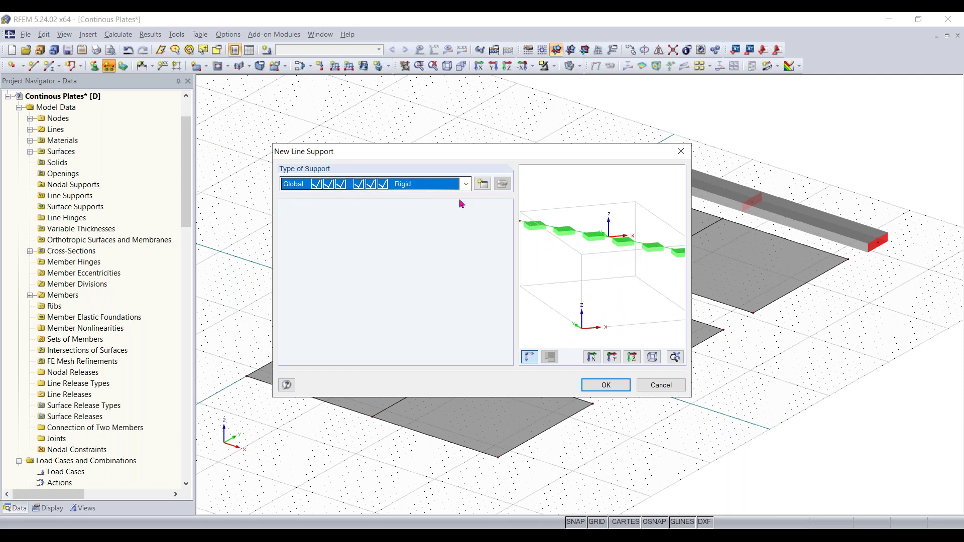
{"action": "middle_click_drag", "start_coordinate": [628, 259], "coordinate": [608, 257], "text": "ctrl"}
{"action": "scroll", "coordinate": [594, 273], "scroll_direction": "down", "scroll_amount": 2}
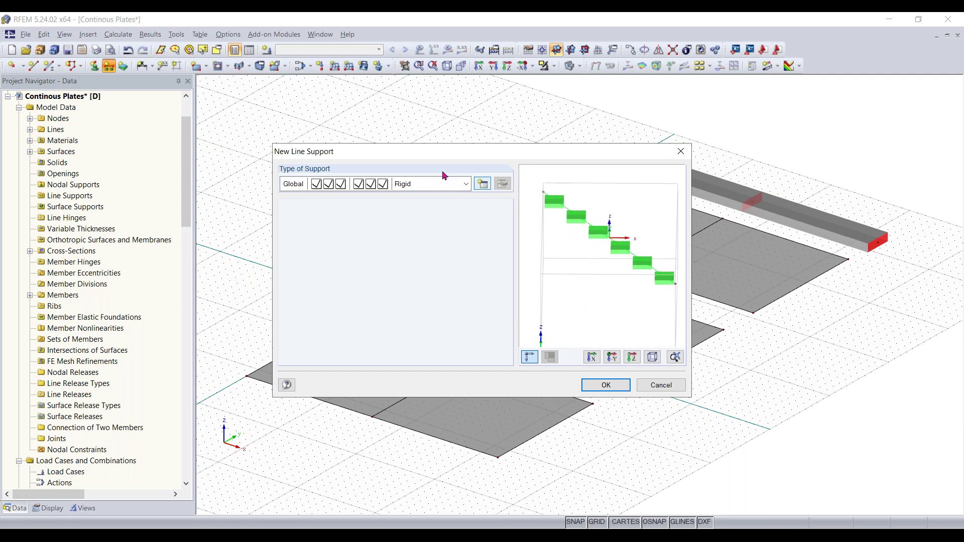
{"action": "left_click", "coordinate": [482, 185]}
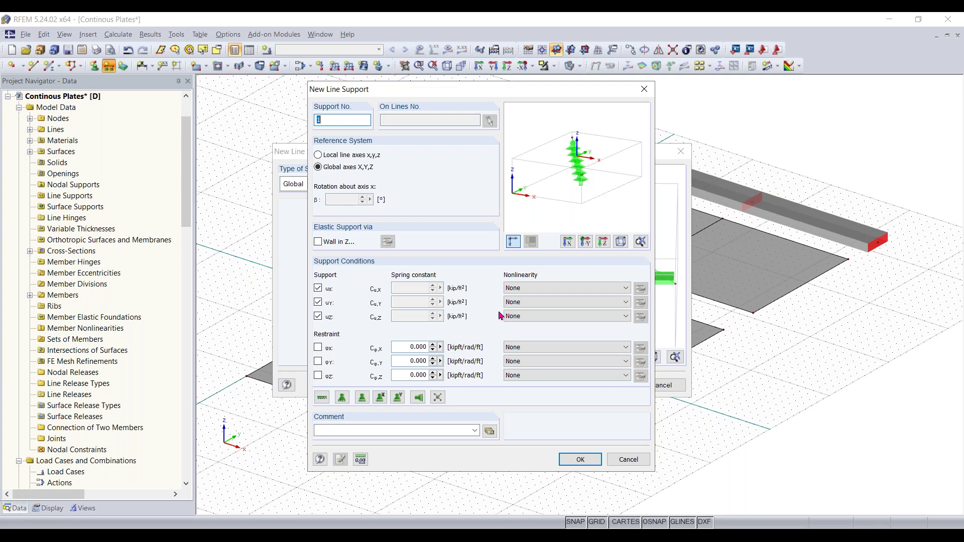
{"action": "left_click", "coordinate": [628, 460]}
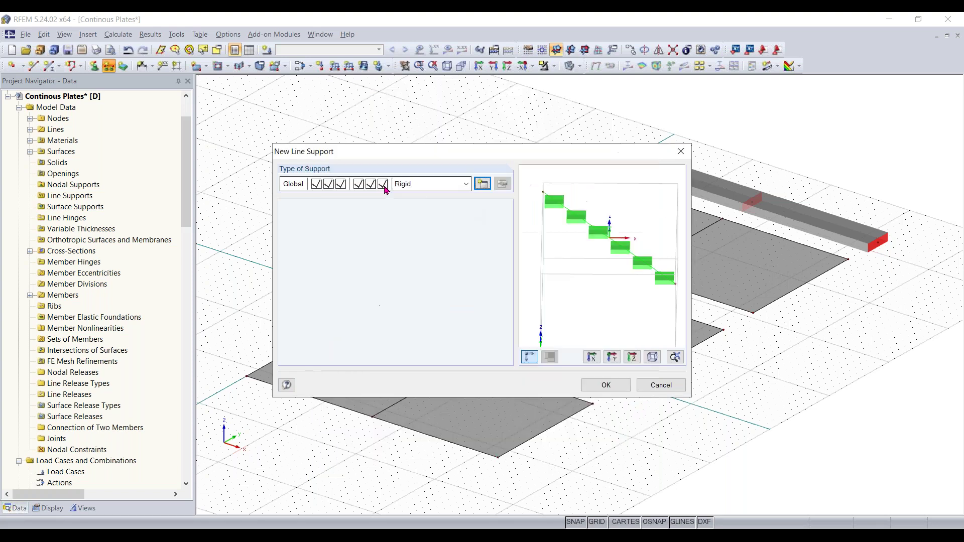
Step: Choose the Hinged line support type and place it on the first plate's short edge at X 0
{"action": "left_click", "coordinate": [413, 184]}
{"action": "left_click", "coordinate": [412, 196]}
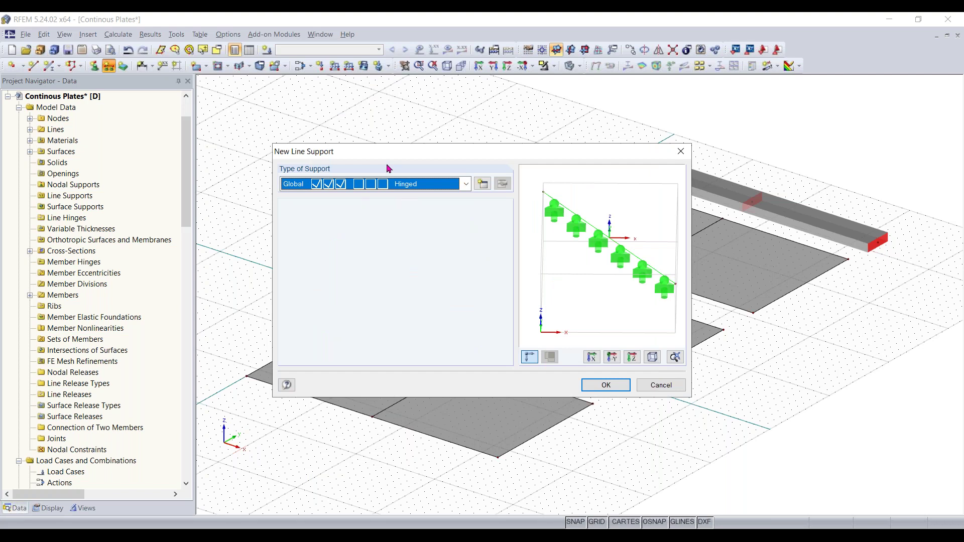
{"action": "left_click", "coordinate": [609, 385]}
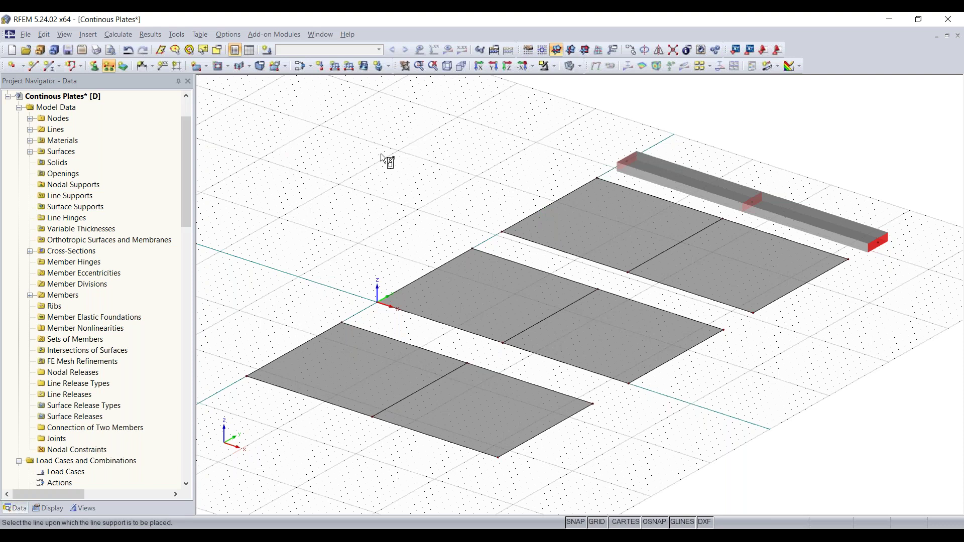
{"action": "left_click", "coordinate": [307, 342]}
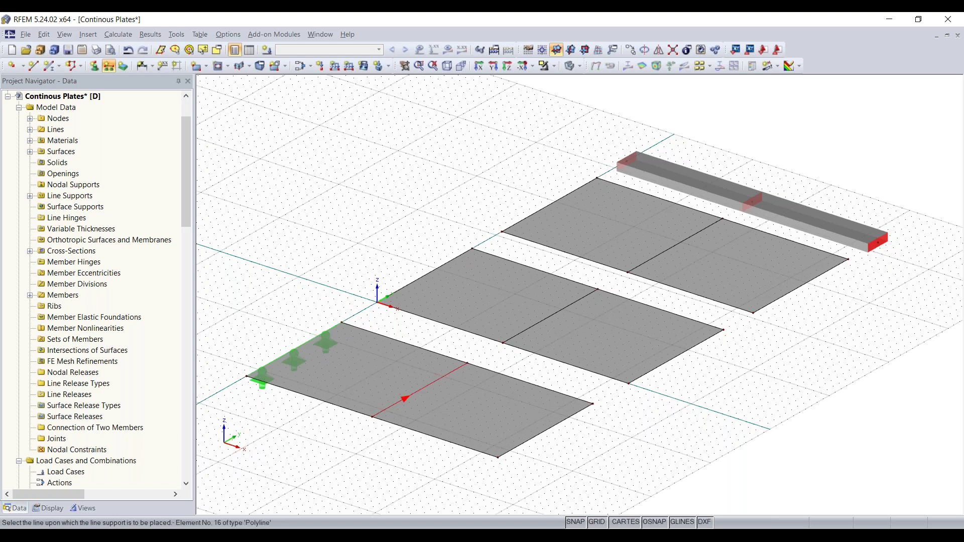
Step: Place the hinged line support on the first plate's mid-span line and far short edge, and on both short edges and mid-span lines of the other two plates
{"action": "left_click", "coordinate": [420, 385]}
{"action": "left_click", "coordinate": [565, 421]}
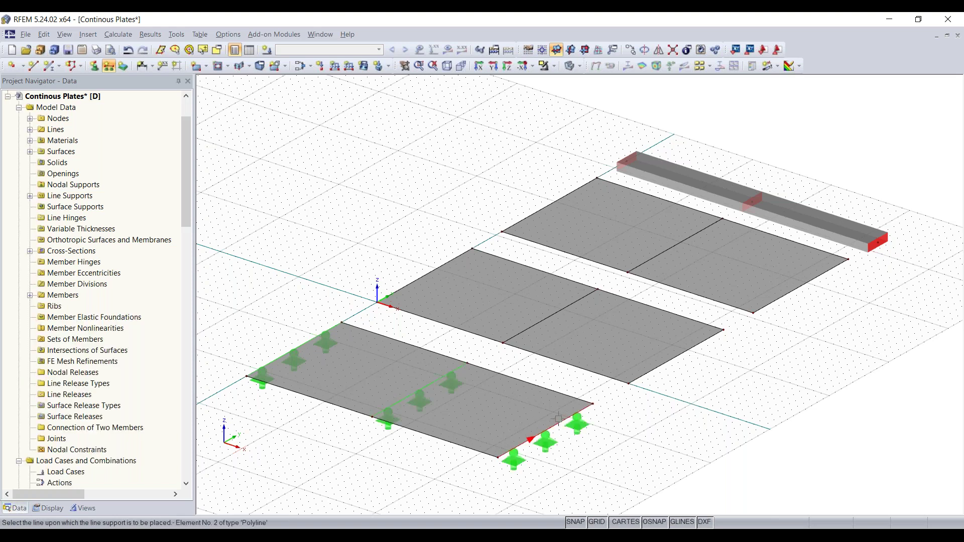
{"action": "left_click", "coordinate": [423, 274]}
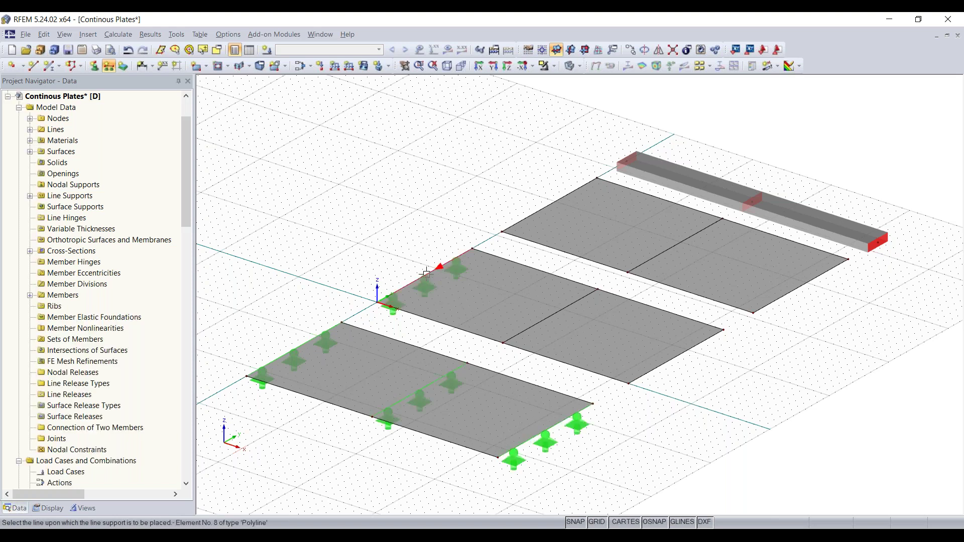
{"action": "left_click", "coordinate": [549, 320]}
{"action": "left_click", "coordinate": [669, 356]}
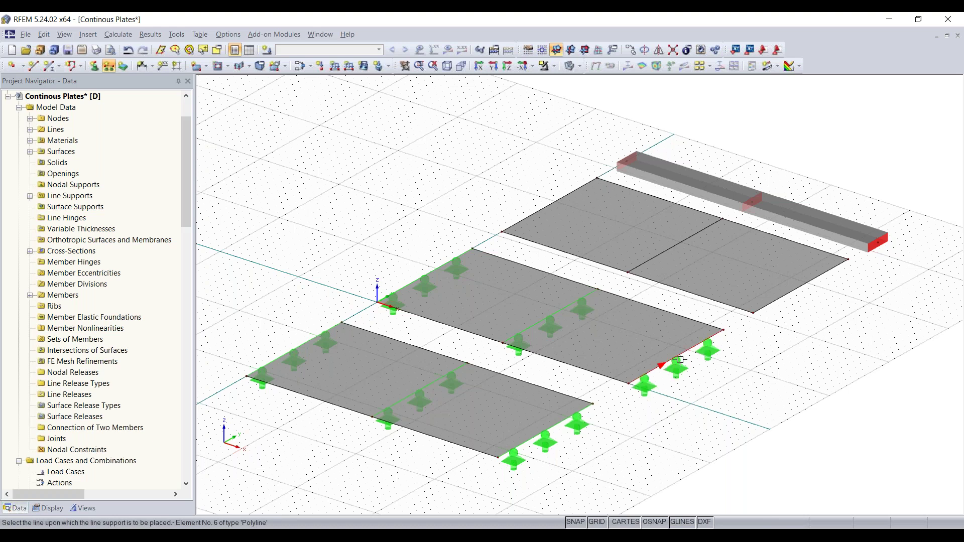
{"action": "left_click", "coordinate": [558, 202]}
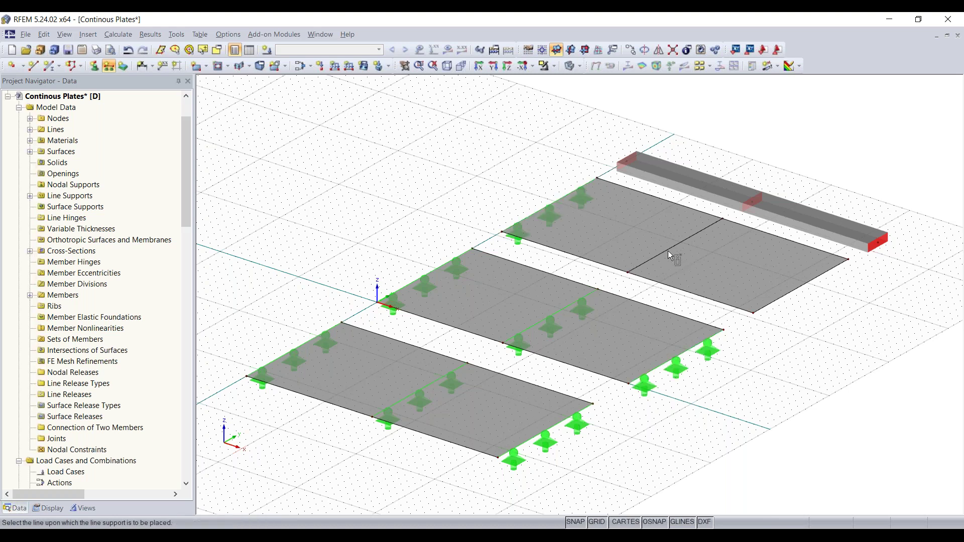
{"action": "left_click", "coordinate": [671, 249]}
{"action": "left_click", "coordinate": [795, 291]}
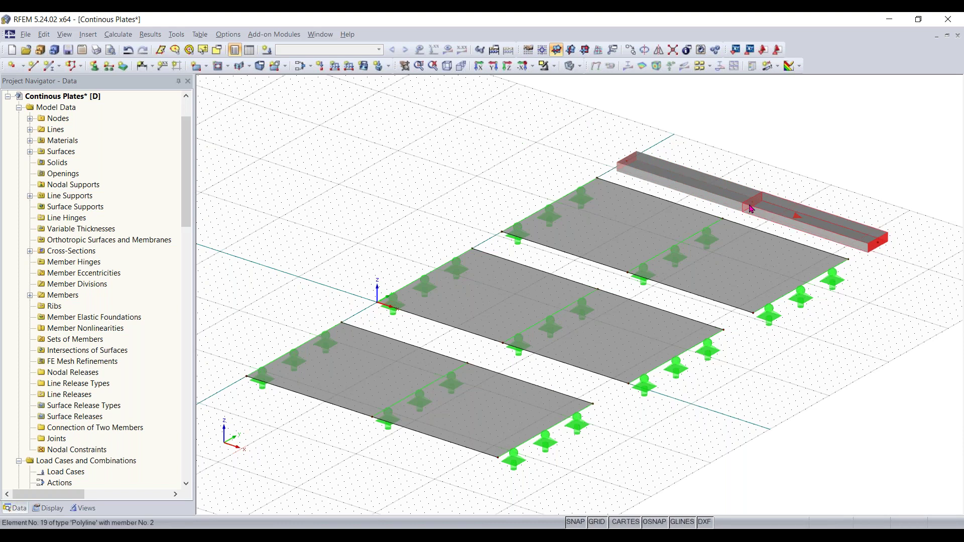
Step: Start a new nodal support for the beam and choose the Hinged type after reviewing the available support types
{"action": "middle_click_drag", "start_coordinate": [875, 321], "coordinate": [799, 367]}
{"action": "scroll", "coordinate": [825, 352], "scroll_direction": "up", "scroll_amount": 1}
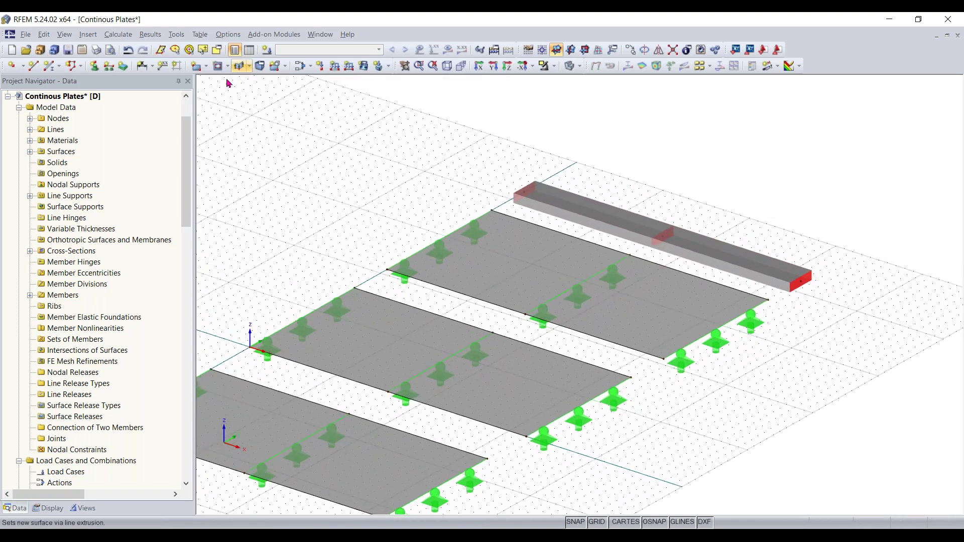
{"action": "left_click", "coordinate": [96, 67]}
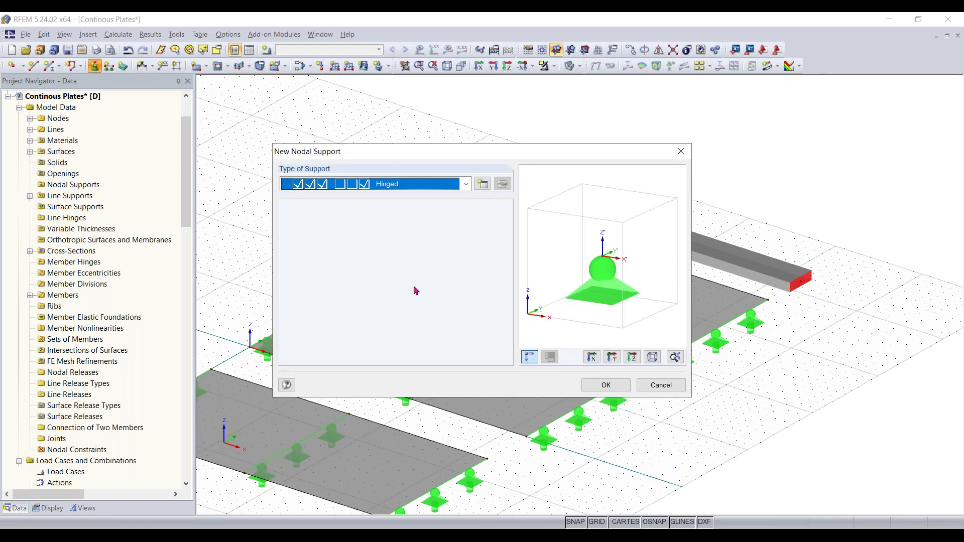
{"action": "left_click_drag", "start_coordinate": [610, 299], "coordinate": [582, 313]}
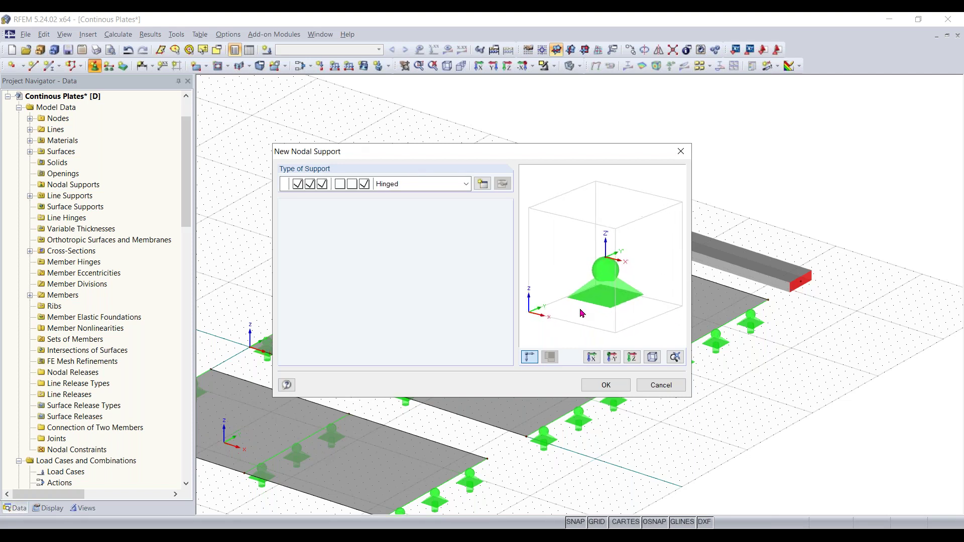
{"action": "left_click", "coordinate": [436, 186]}
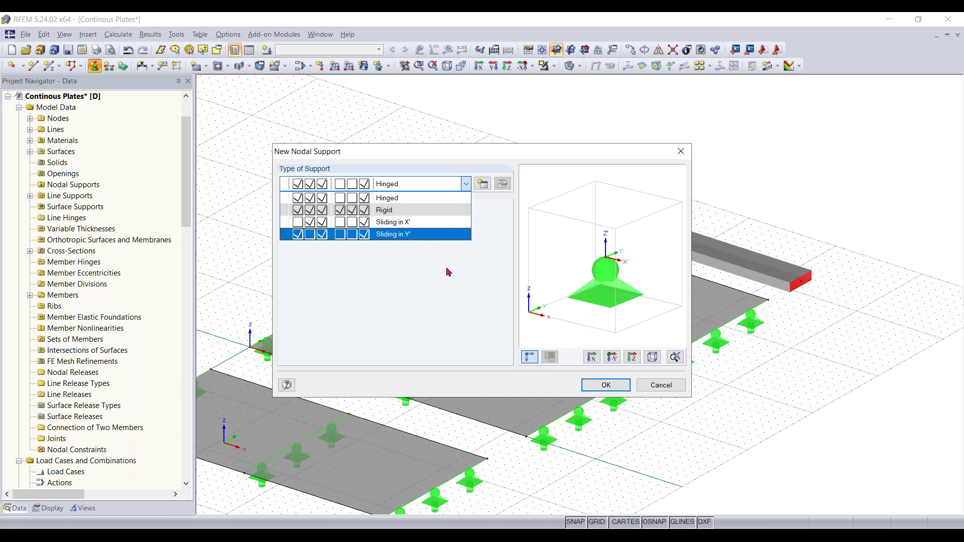
{"action": "left_click", "coordinate": [400, 200]}
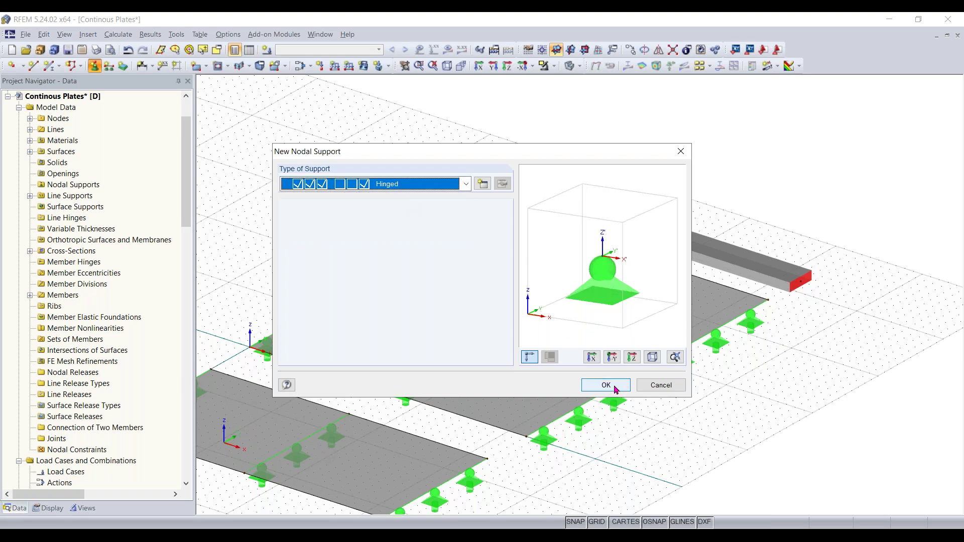
{"action": "left_click", "coordinate": [613, 387]}
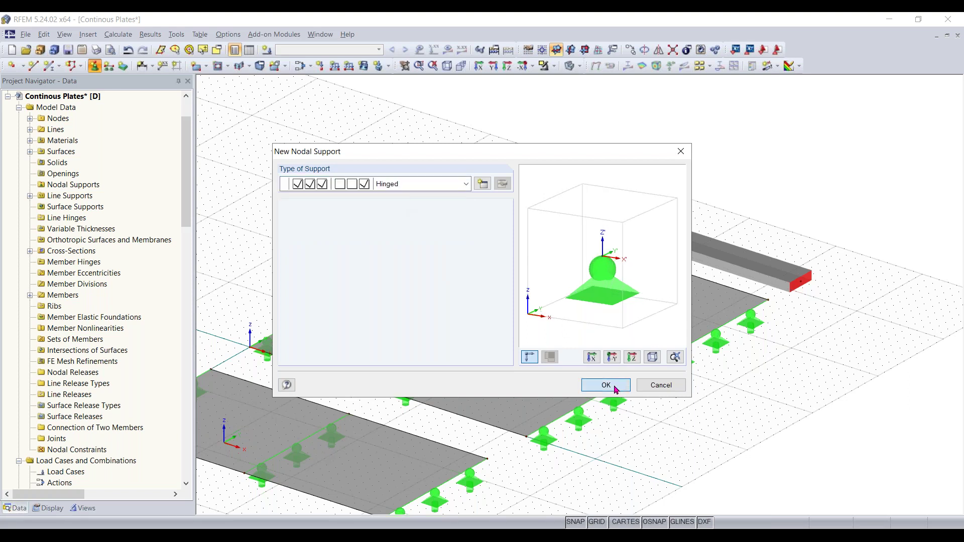
Step: Place the hinged nodal support on the beam's far end node and its mid-span node
{"action": "scroll", "coordinate": [692, 254], "scroll_direction": "up", "scroll_amount": 1}
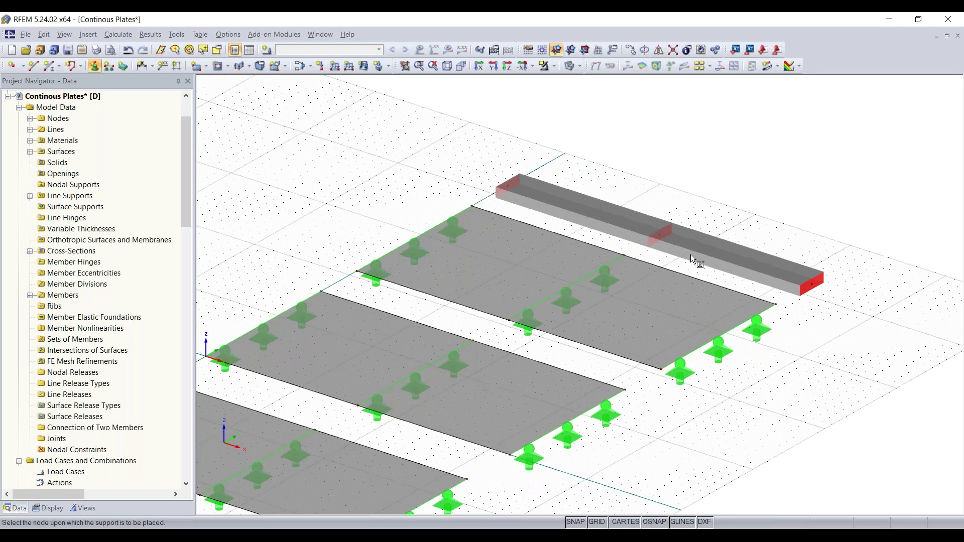
{"action": "scroll", "coordinate": [691, 254], "scroll_direction": "up", "scroll_amount": 1}
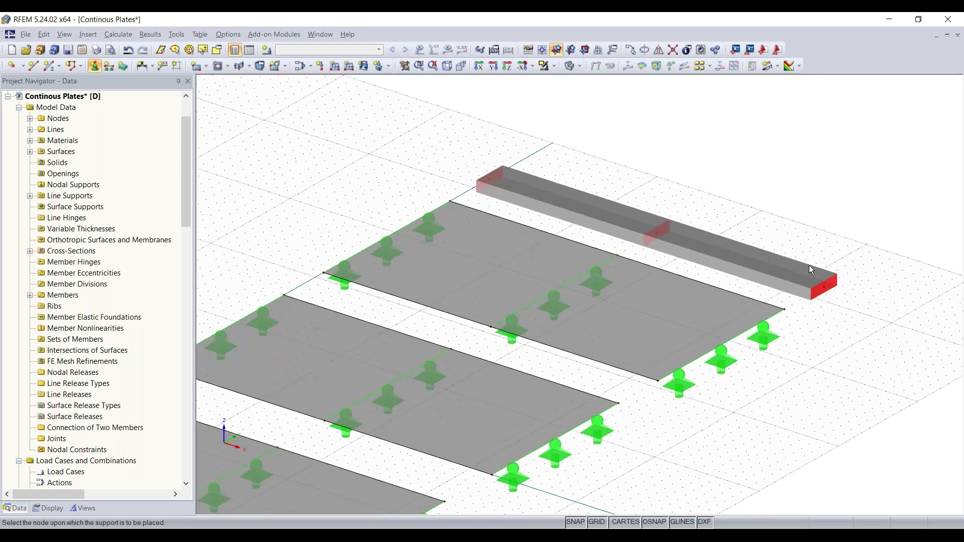
{"action": "left_click", "coordinate": [827, 293]}
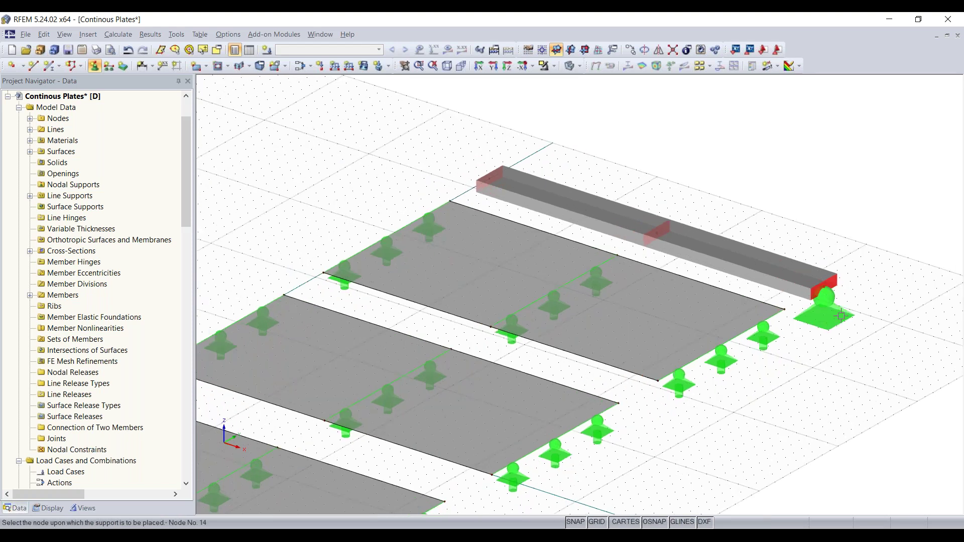
{"action": "left_click", "coordinate": [659, 234]}
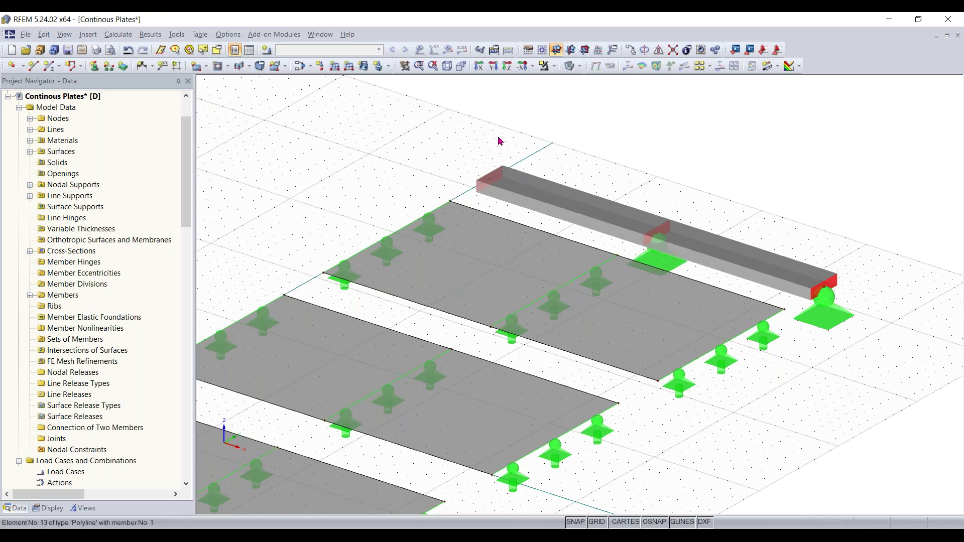
Step: Define a nodal support that also restrains rotation φX', leaving φY' free, and place it on the beam's remaining unsupported end node
{"action": "left_click", "coordinate": [100, 68]}
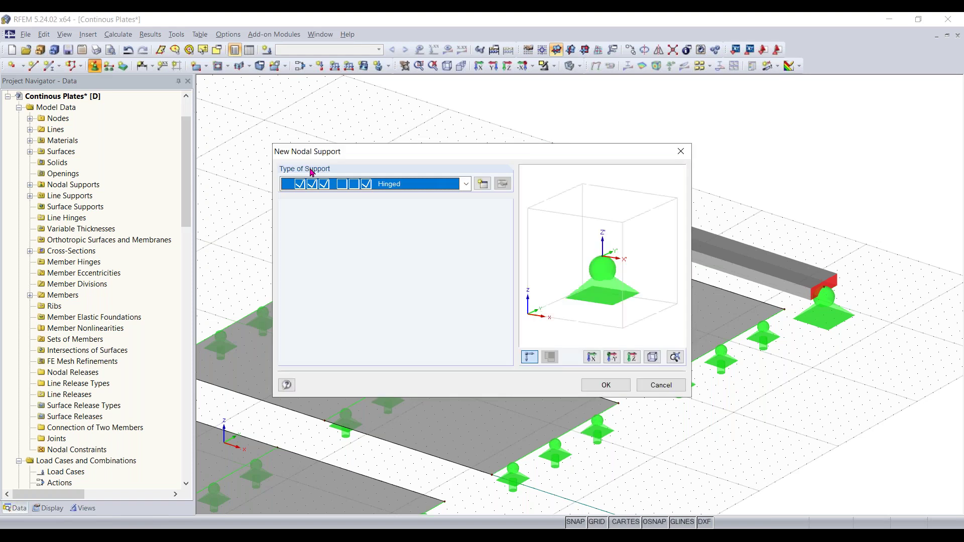
{"action": "left_click_drag", "start_coordinate": [500, 159], "coordinate": [498, 217]}
{"action": "left_click", "coordinate": [483, 243]}
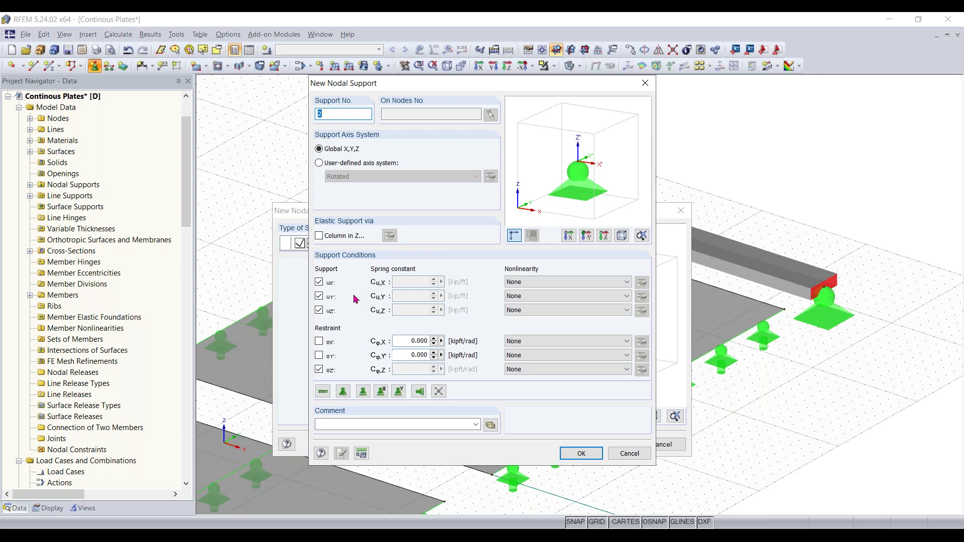
{"action": "left_click", "coordinate": [319, 342]}
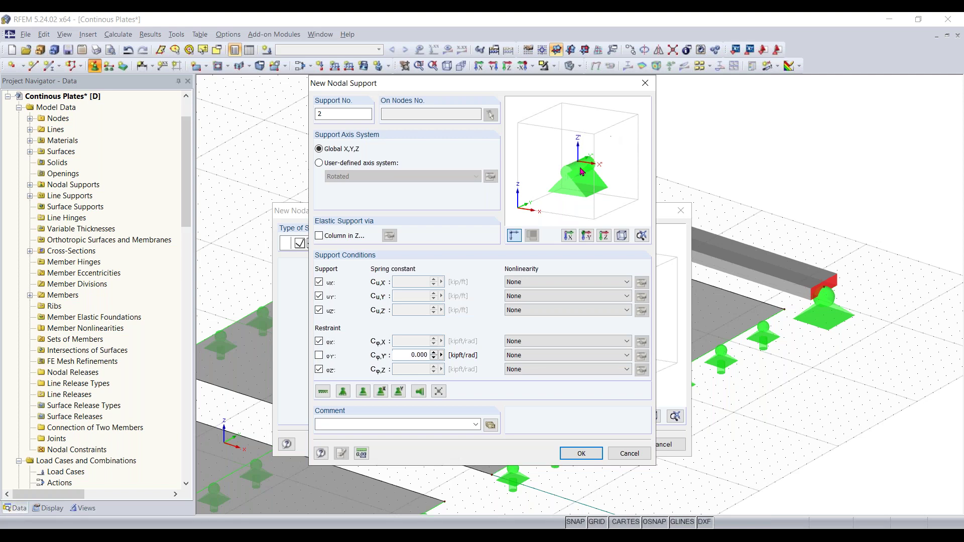
{"action": "left_click", "coordinate": [583, 453]}
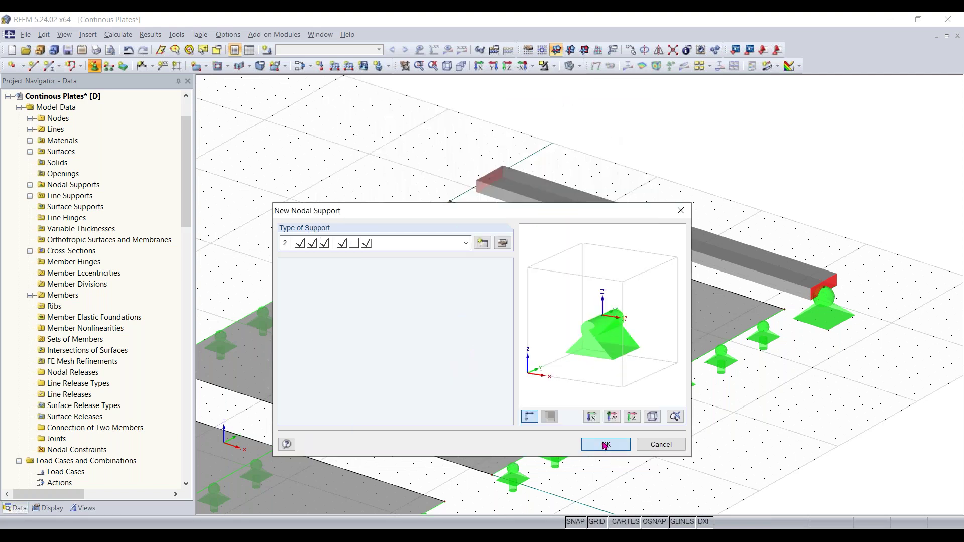
{"action": "left_click", "coordinate": [610, 445]}
{"action": "left_click", "coordinate": [491, 180]}
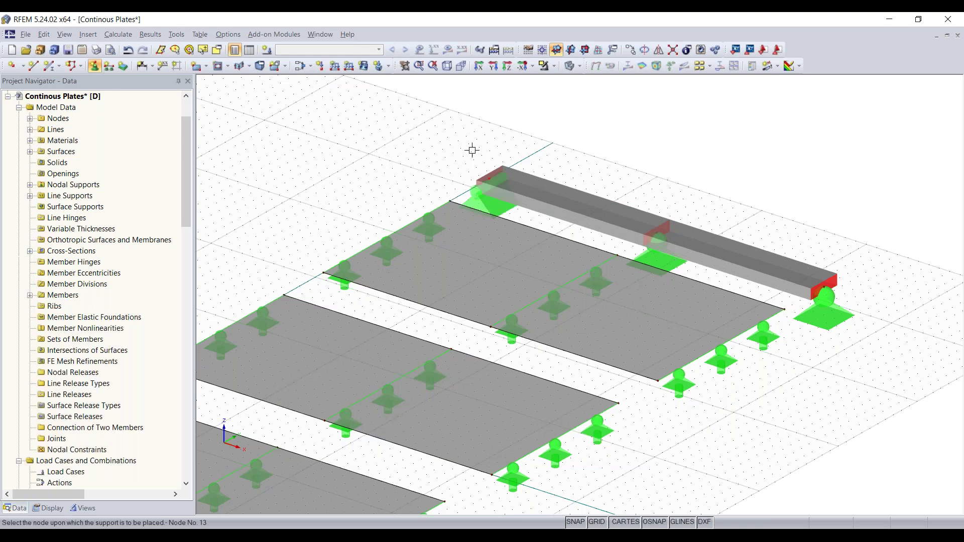
{"action": "key", "text": "Escape"}
Step: Turn on the local axis systems of the beam's members
{"action": "right_click_drag", "start_coordinate": [671, 207], "coordinate": [651, 202]}
{"action": "left_click", "coordinate": [603, 247]}
{"action": "scroll", "coordinate": [628, 257], "scroll_direction": "up", "scroll_amount": 5}
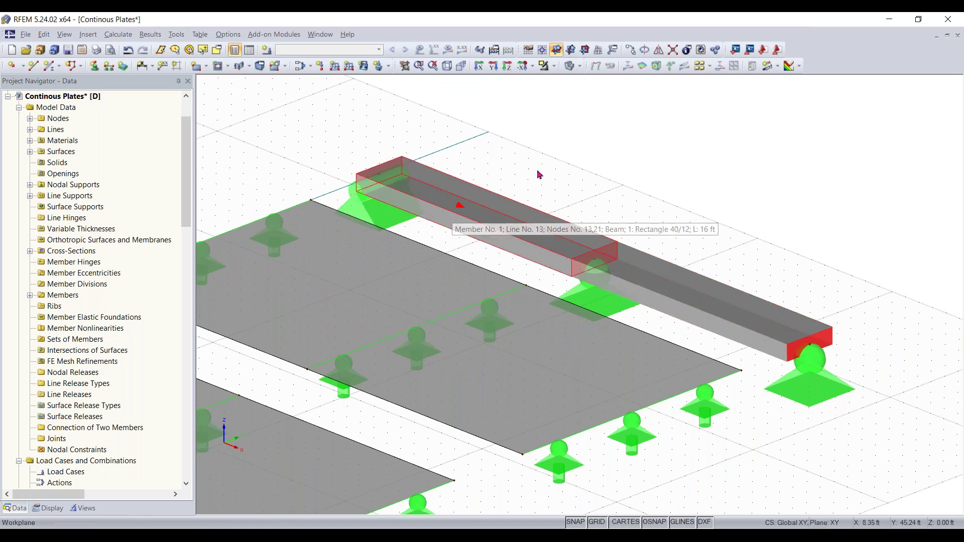
{"action": "right_click", "coordinate": [482, 215]}
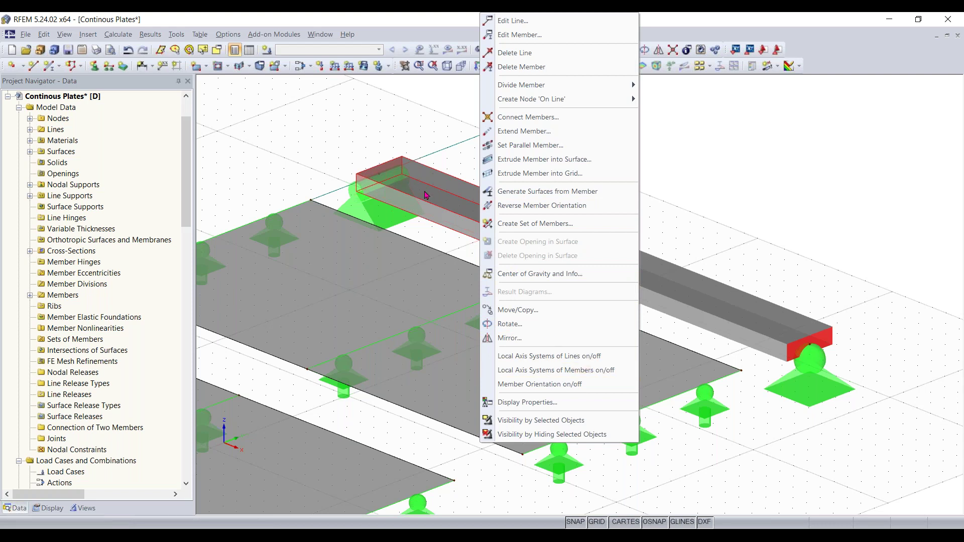
{"action": "left_click", "coordinate": [553, 375]}
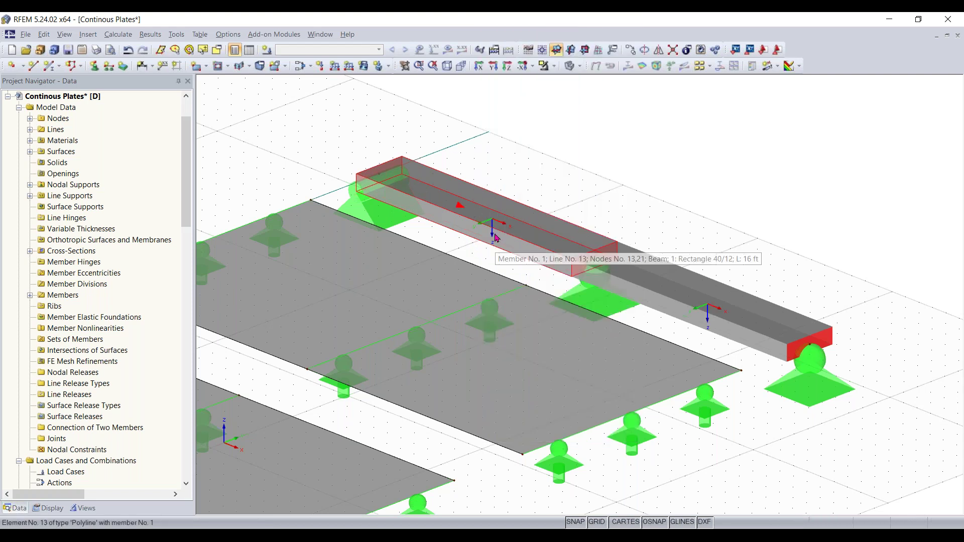
Step: Examine the local axes of both beam members and the torsionally restrained support at the beam's end
{"action": "scroll", "coordinate": [495, 238], "scroll_direction": "up", "scroll_amount": 2}
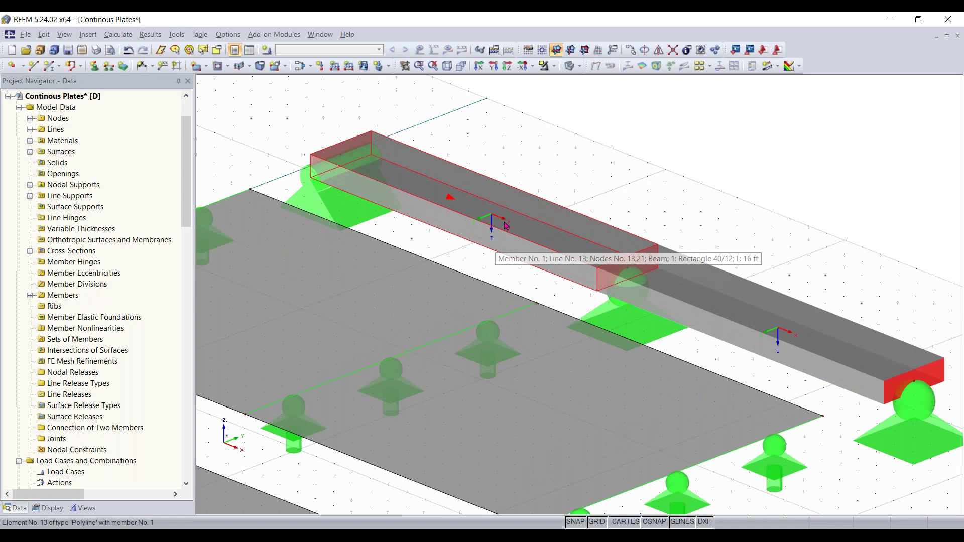
{"action": "scroll", "coordinate": [502, 223], "scroll_direction": "down", "scroll_amount": 1}
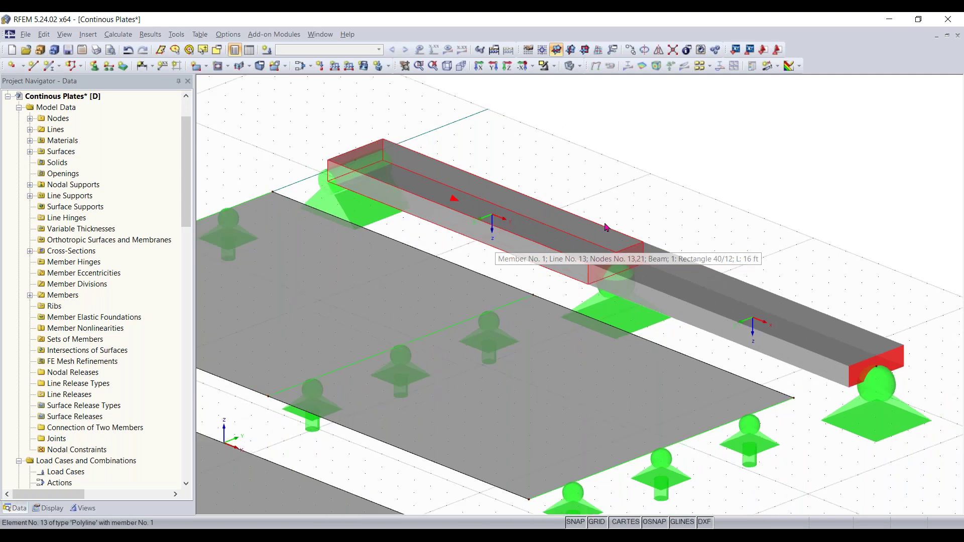
{"action": "middle_click_drag", "start_coordinate": [708, 330], "coordinate": [649, 329]}
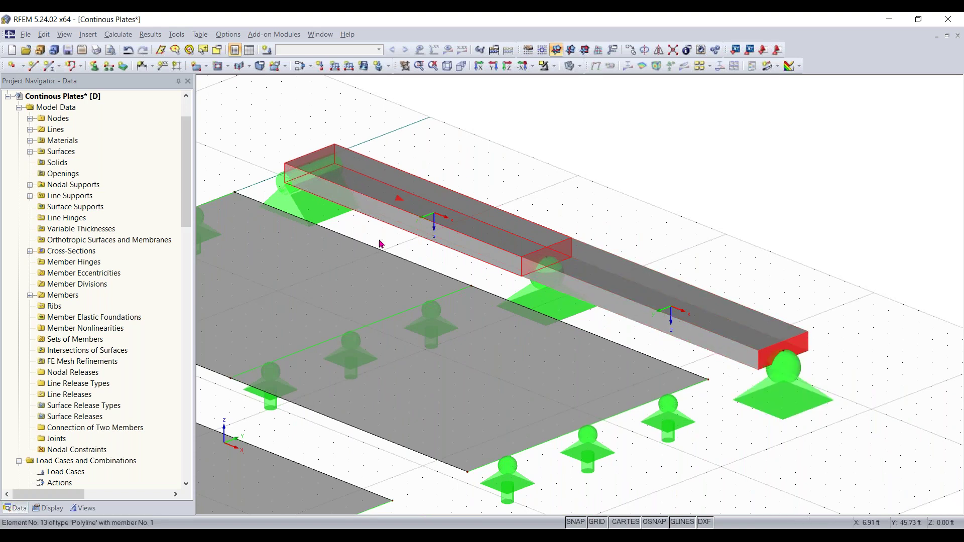
{"action": "scroll", "coordinate": [442, 223], "scroll_direction": "up", "scroll_amount": 2}
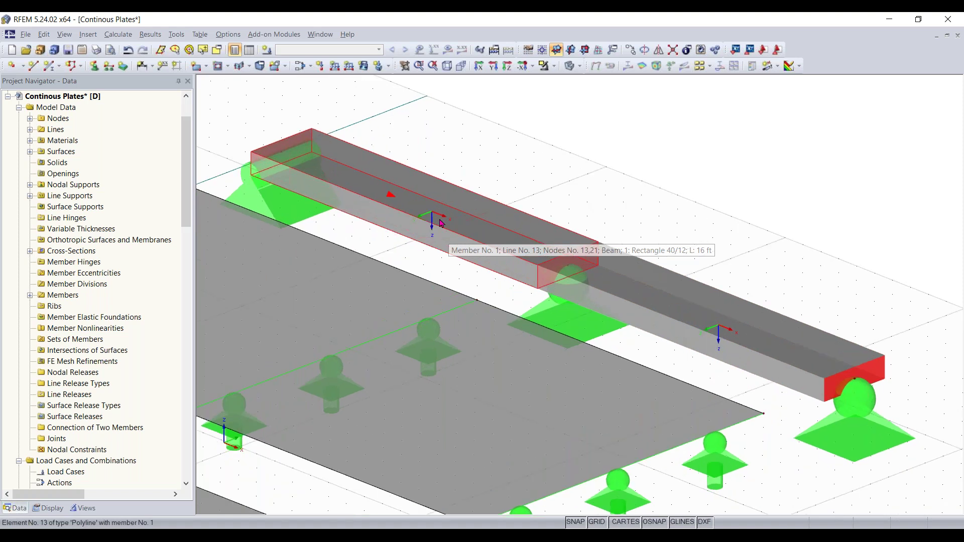
{"action": "scroll", "coordinate": [475, 231], "scroll_direction": "down", "scroll_amount": 4}
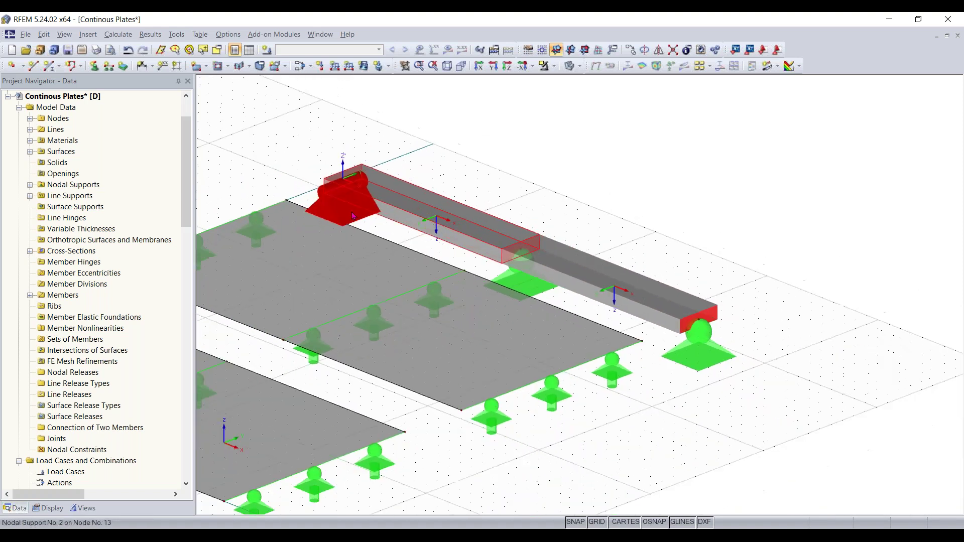
{"action": "middle_click_drag", "start_coordinate": [411, 226], "coordinate": [447, 237]}
{"action": "left_click", "coordinate": [399, 225]}
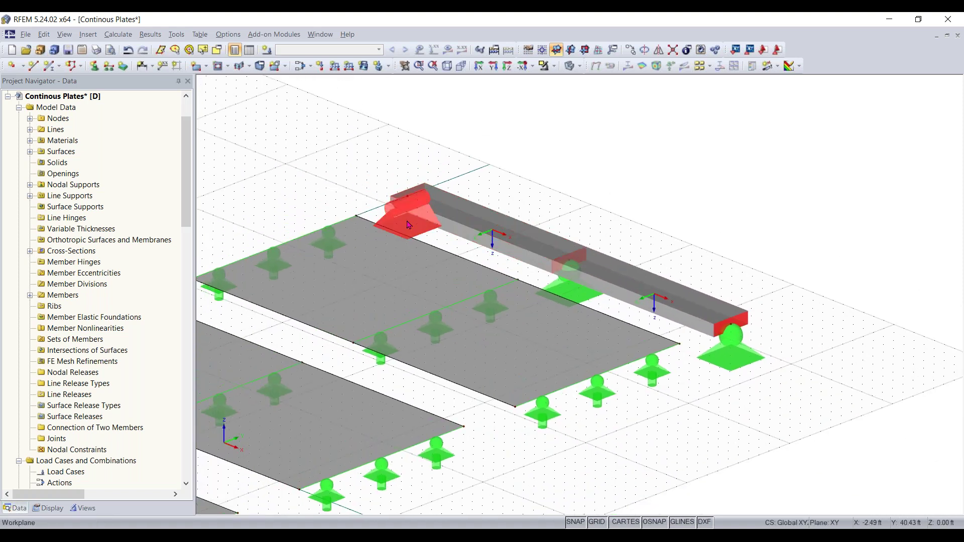
Step: Examine the line supports of all three plates together with the beam's nodal supports
{"action": "scroll", "coordinate": [330, 165], "scroll_direction": "down", "scroll_amount": 1}
{"action": "middle_click_drag", "start_coordinate": [335, 170], "coordinate": [467, 148]}
{"action": "scroll", "coordinate": [461, 153], "scroll_direction": "down", "scroll_amount": 1}
{"action": "scroll", "coordinate": [461, 154], "scroll_direction": "down", "scroll_amount": 1}
{"action": "middle_click_drag", "start_coordinate": [416, 168], "coordinate": [497, 129]}
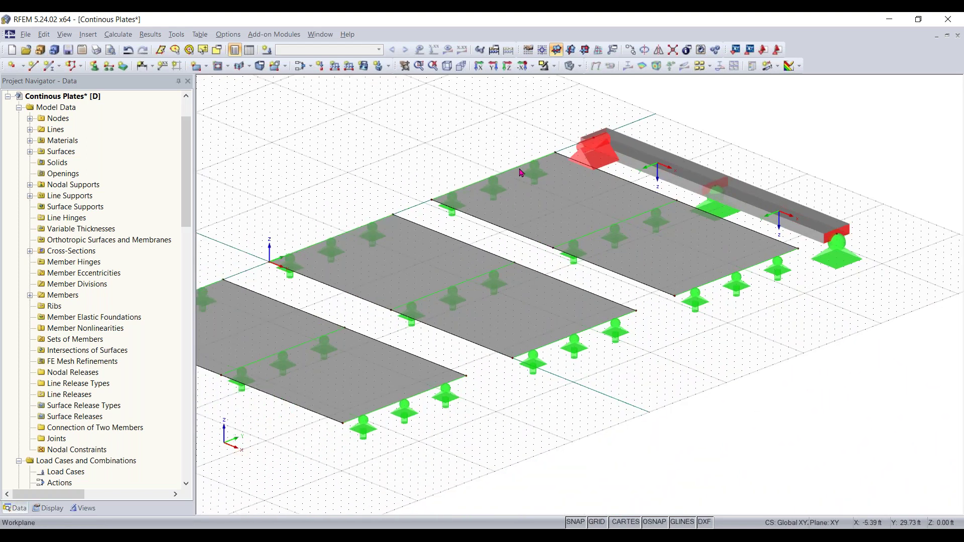
{"action": "scroll", "coordinate": [513, 351], "scroll_direction": "down", "scroll_amount": 1}
{"action": "middle_click_drag", "start_coordinate": [513, 350], "coordinate": [565, 363]}
{"action": "middle_click_drag", "start_coordinate": [407, 195], "coordinate": [439, 184]}
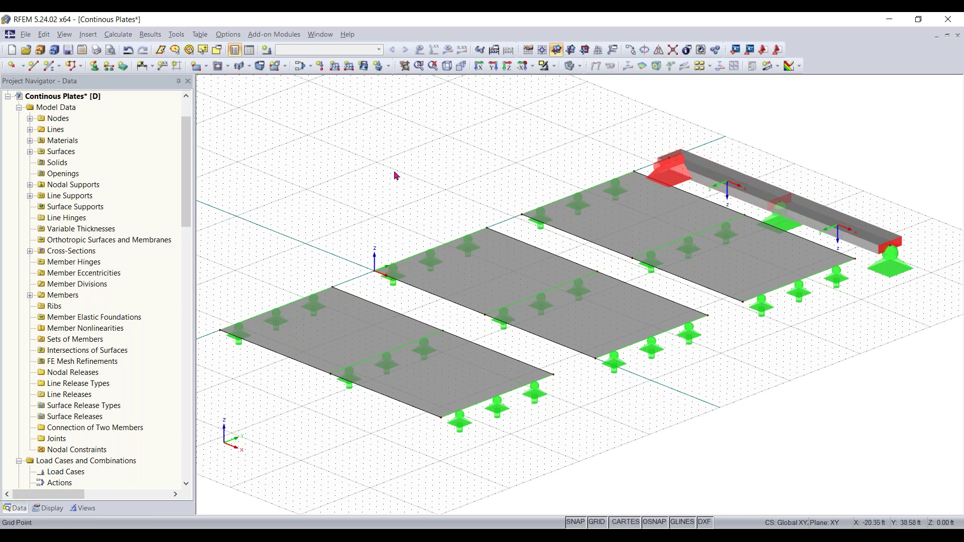
Step: Show the load cases table and create load case LC1 named Test as Dead, with self-weight active at factor -1.000 in Z
{"action": "left_click", "coordinate": [249, 50]}
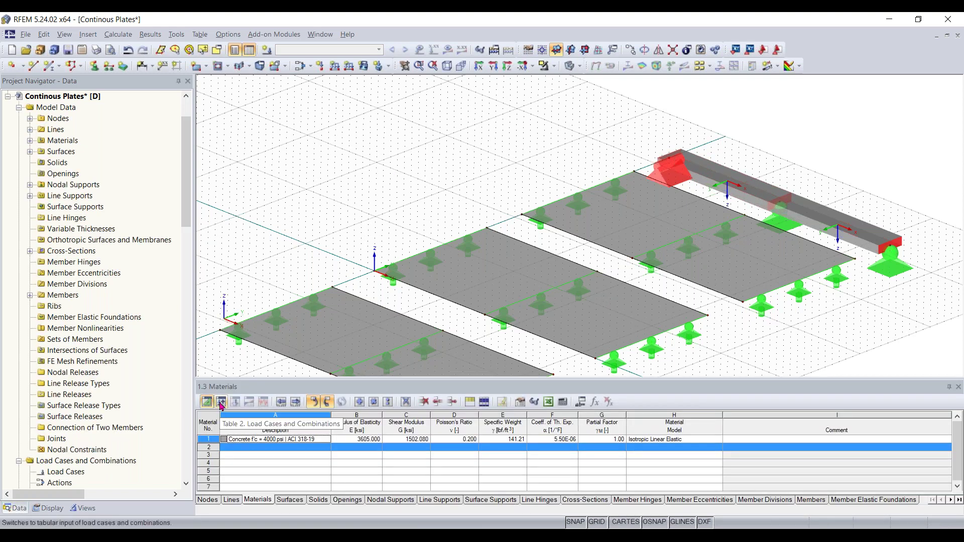
{"action": "left_click", "coordinate": [221, 406]}
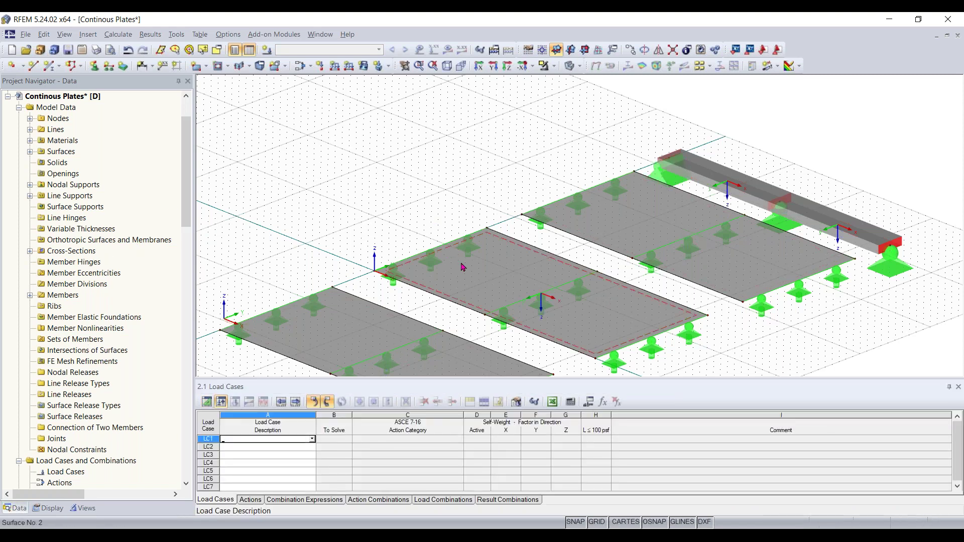
{"action": "scroll", "coordinate": [463, 267], "scroll_direction": "down", "scroll_amount": 1}
{"action": "middle_click_drag", "start_coordinate": [482, 251], "coordinate": [538, 183]}
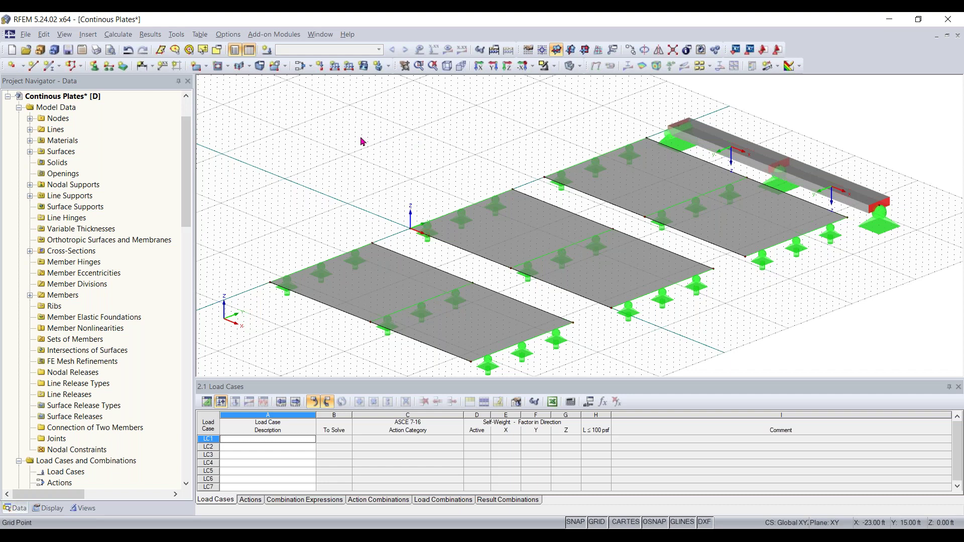
{"action": "left_click", "coordinate": [268, 53]}
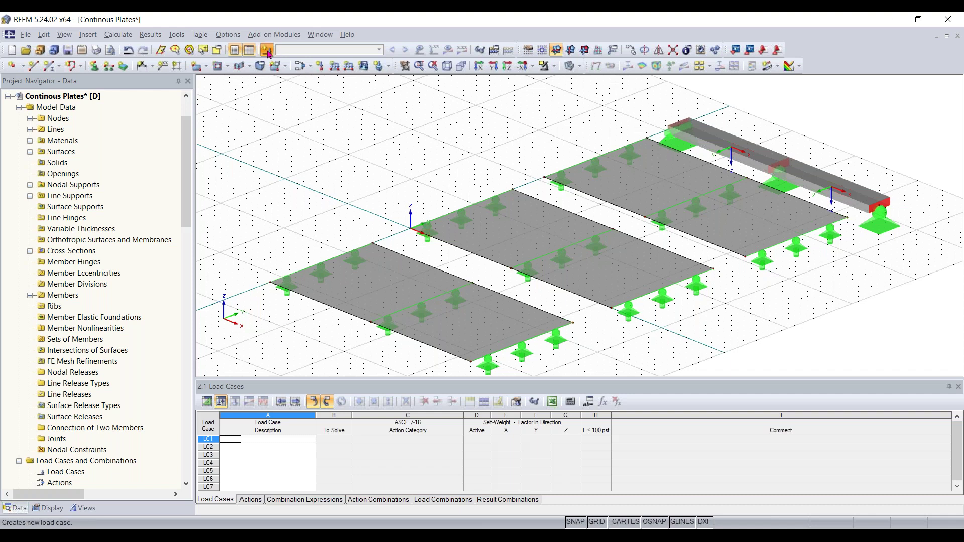
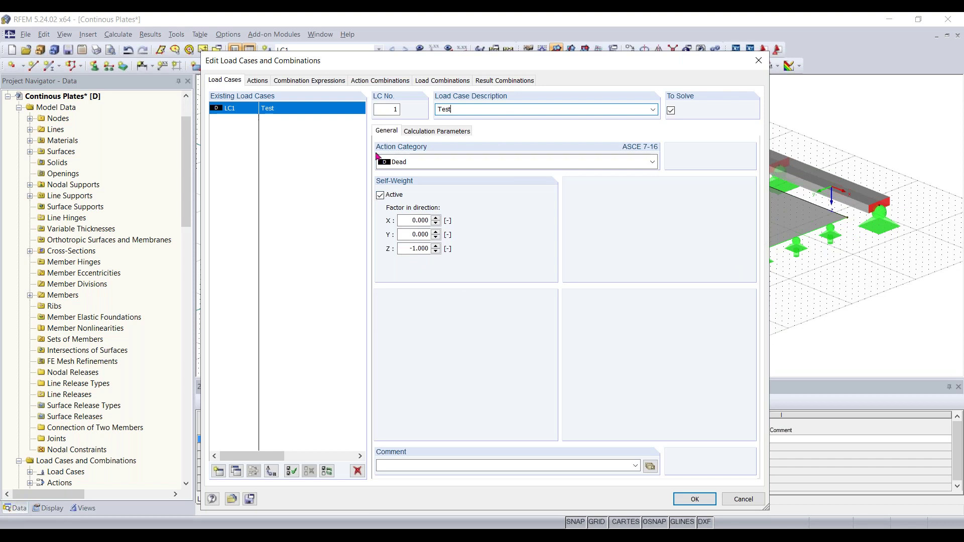
{"action": "left_click", "coordinate": [219, 472]}
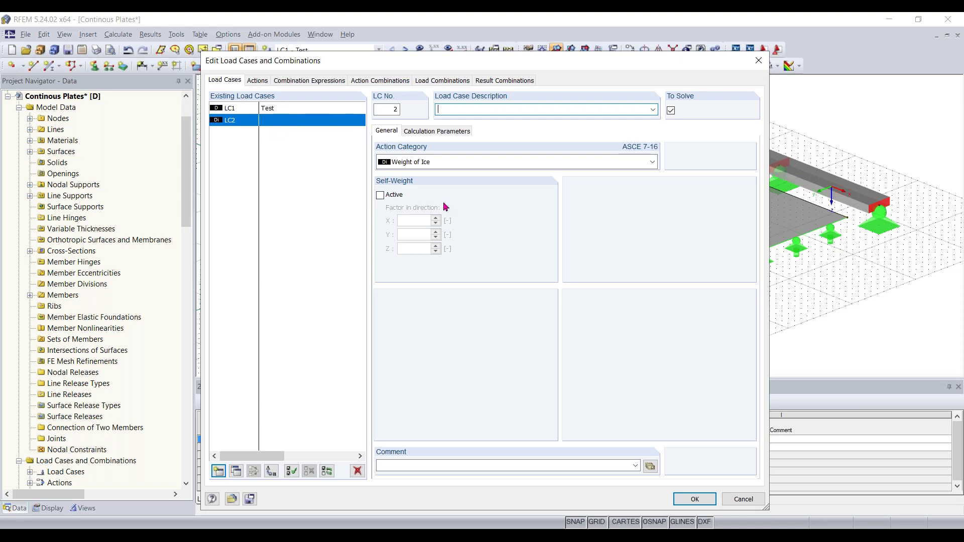
{"action": "left_click", "coordinate": [357, 471]}
{"action": "left_click", "coordinate": [467, 302]}
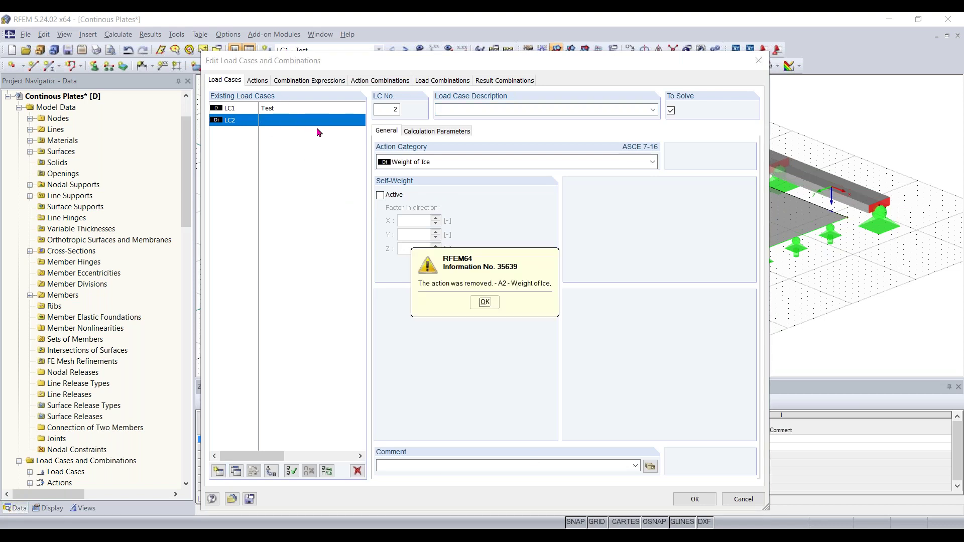
{"action": "left_click", "coordinate": [485, 302]}
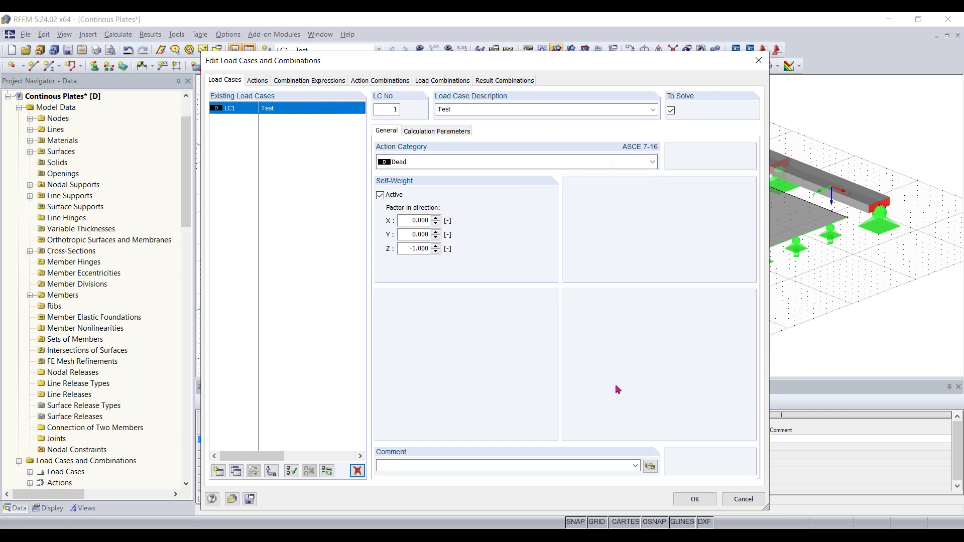
Step: Accept the Test load case and bring up its surface loads table and its list of load types in the navigator
{"action": "left_click", "coordinate": [693, 500]}
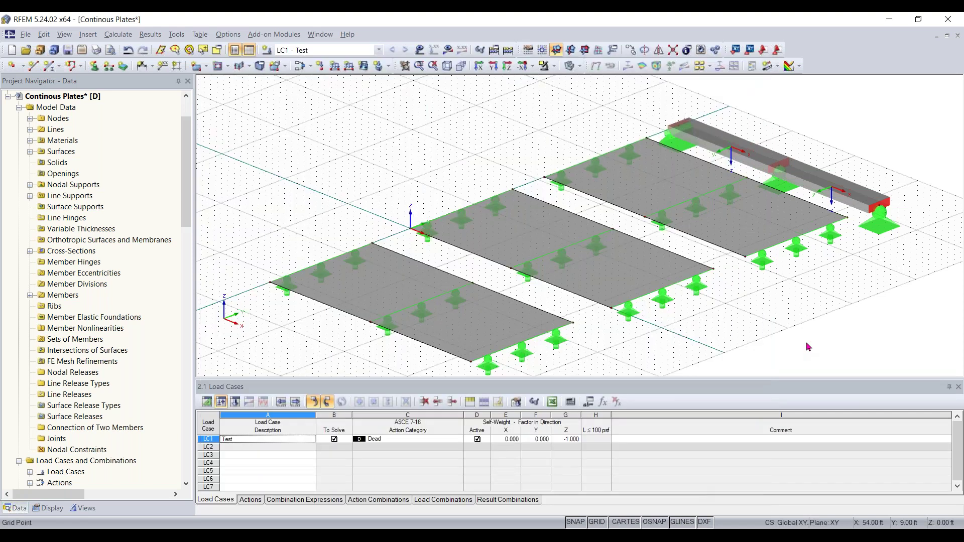
{"action": "left_click", "coordinate": [378, 66]}
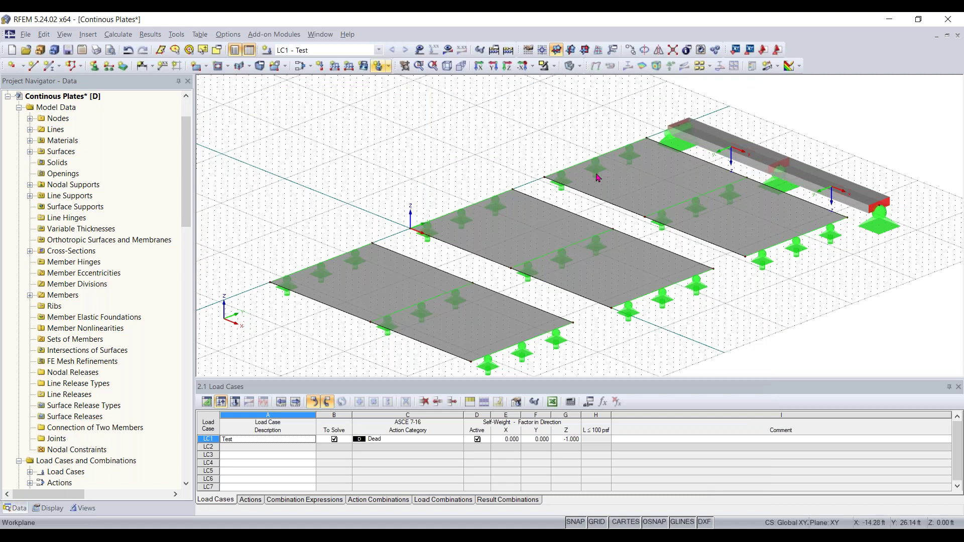
{"action": "left_click", "coordinate": [235, 402]}
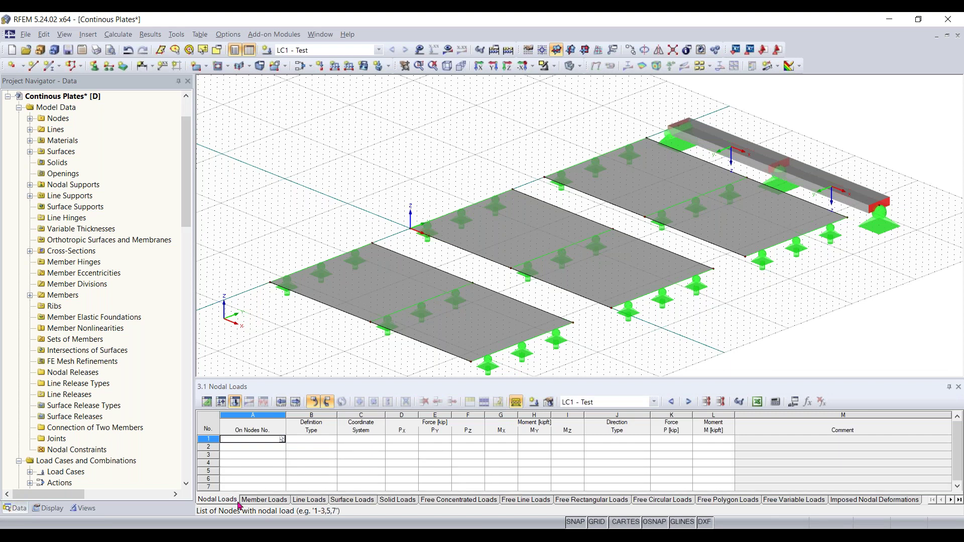
{"action": "left_click", "coordinate": [337, 502]}
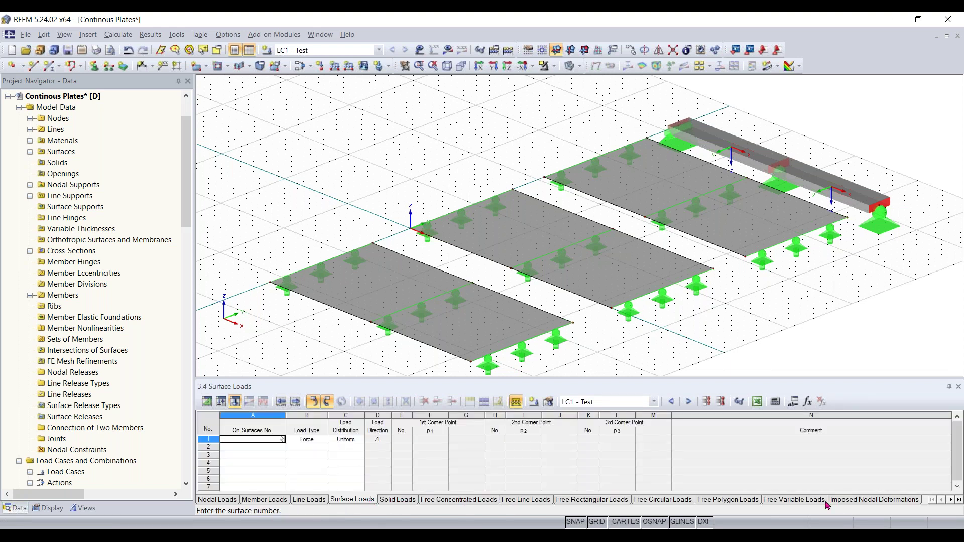
{"action": "scroll", "coordinate": [101, 267], "scroll_direction": "down", "scroll_amount": 6}
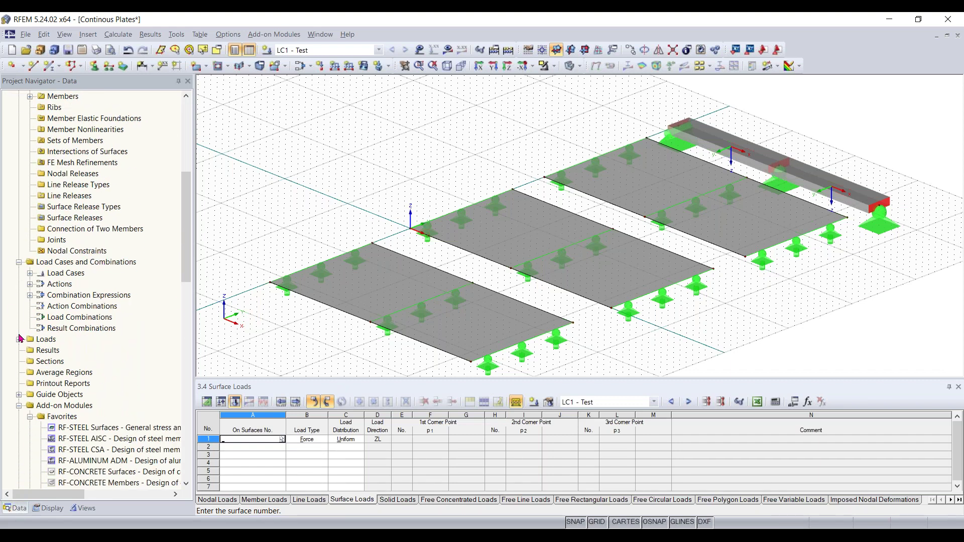
{"action": "left_click", "coordinate": [19, 340]}
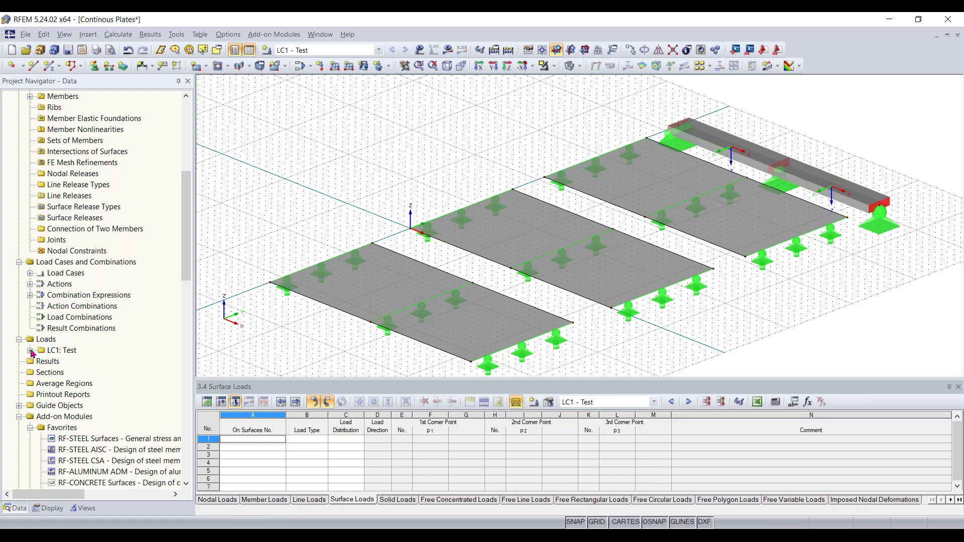
{"action": "scroll", "coordinate": [83, 365], "scroll_direction": "down", "scroll_amount": 1}
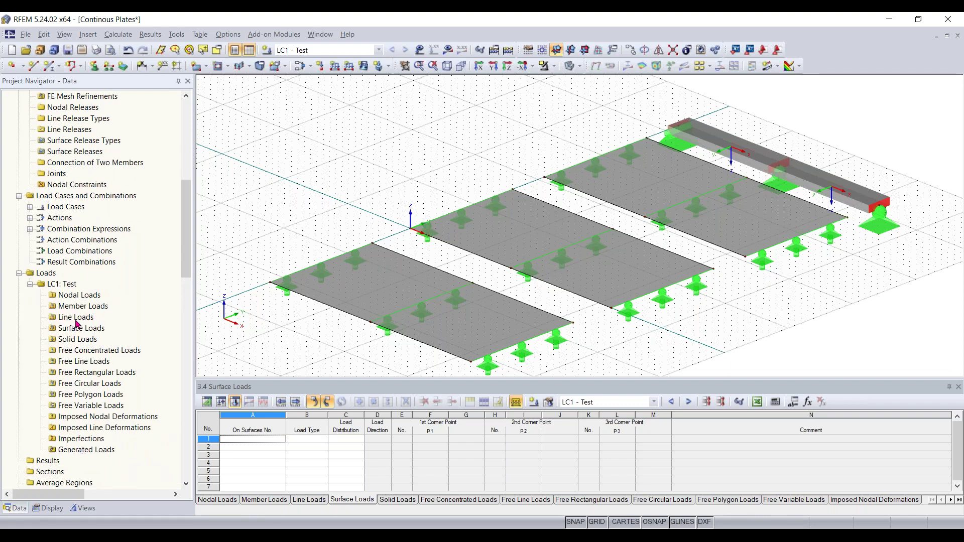
{"action": "scroll", "coordinate": [371, 173], "scroll_direction": "down", "scroll_amount": 1}
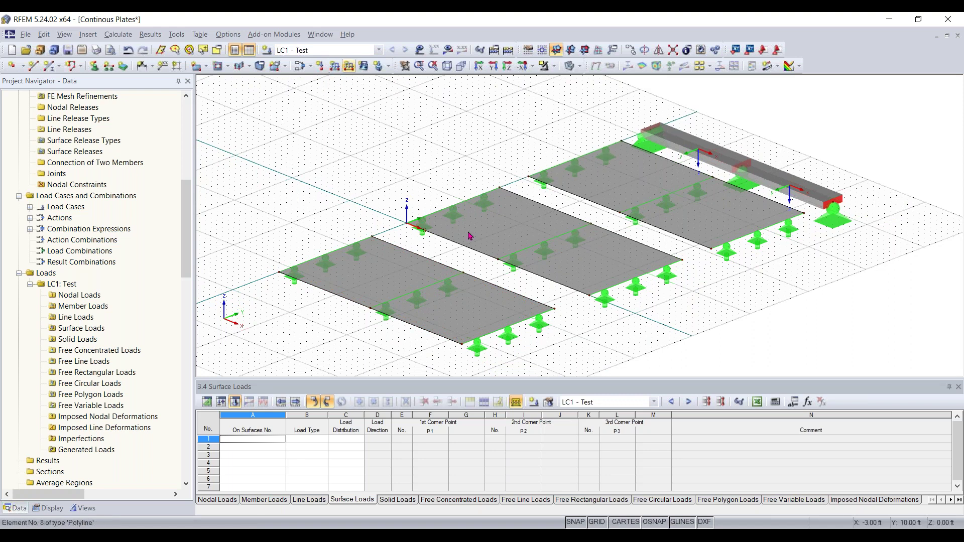
Step: Define a uniform surface load of type Force with magnitude -0.210 ksf in the global ZL direction
{"action": "left_click", "coordinate": [404, 275]}
{"action": "left_click", "coordinate": [483, 232]}
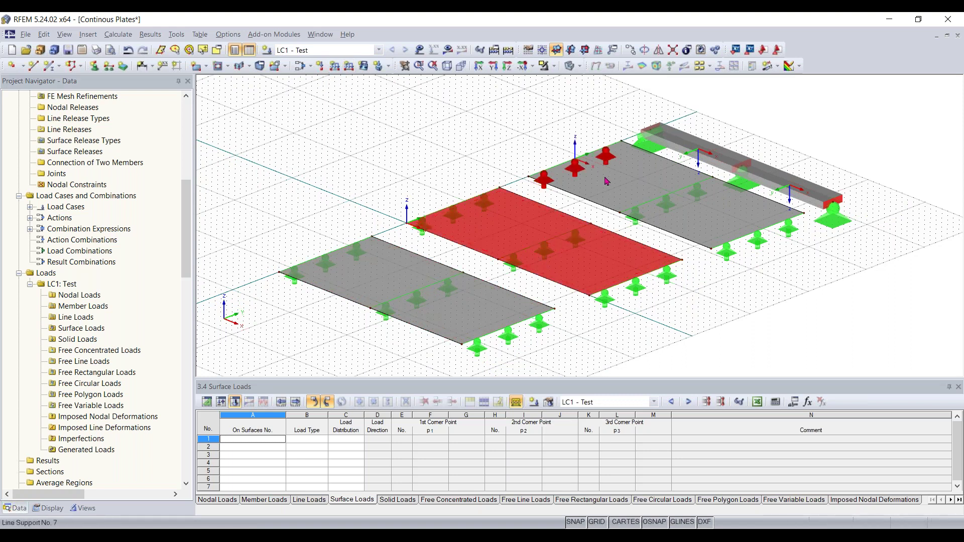
{"action": "left_click", "coordinate": [363, 67]}
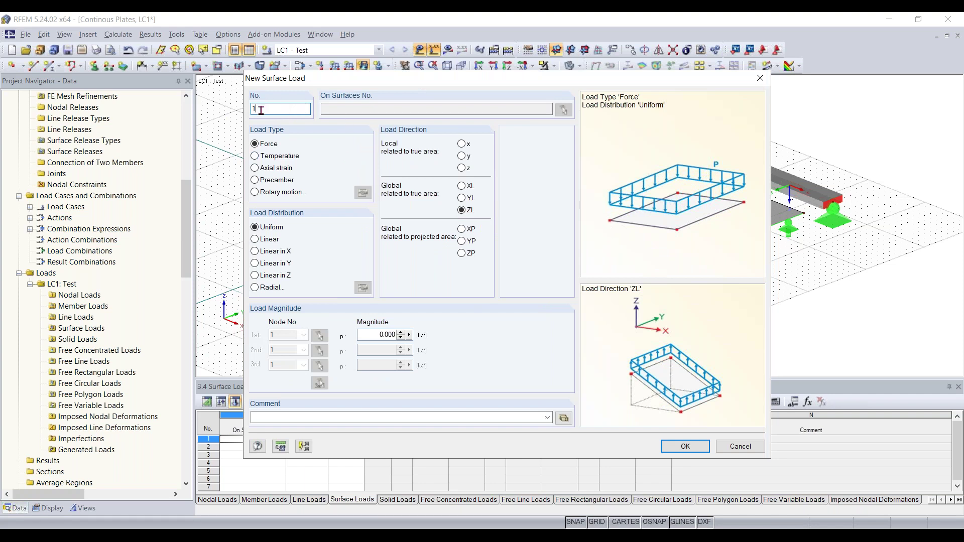
{"action": "left_click", "coordinate": [335, 108]}
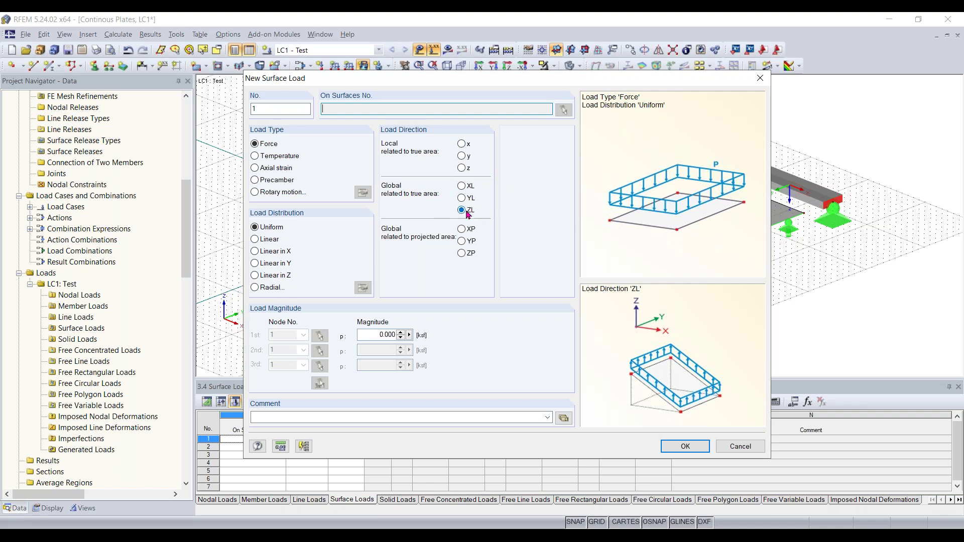
{"action": "left_click", "coordinate": [367, 335]}
{"action": "key", "text": "BackSpace"}
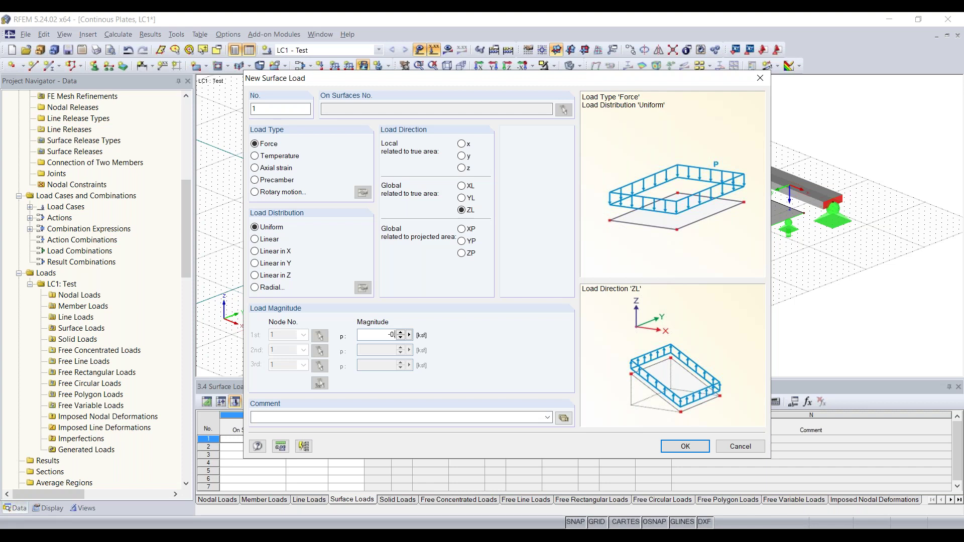
{"action": "type", "text": "10"}
{"action": "left_click", "coordinate": [698, 451]}
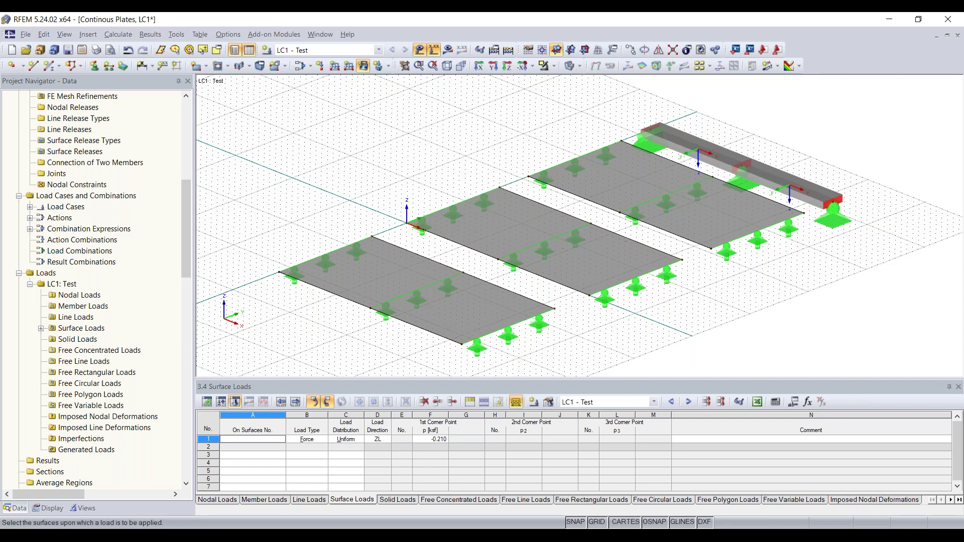
Step: Place the surface load on all three plates and hide the input table
{"action": "left_click", "coordinate": [378, 271]}
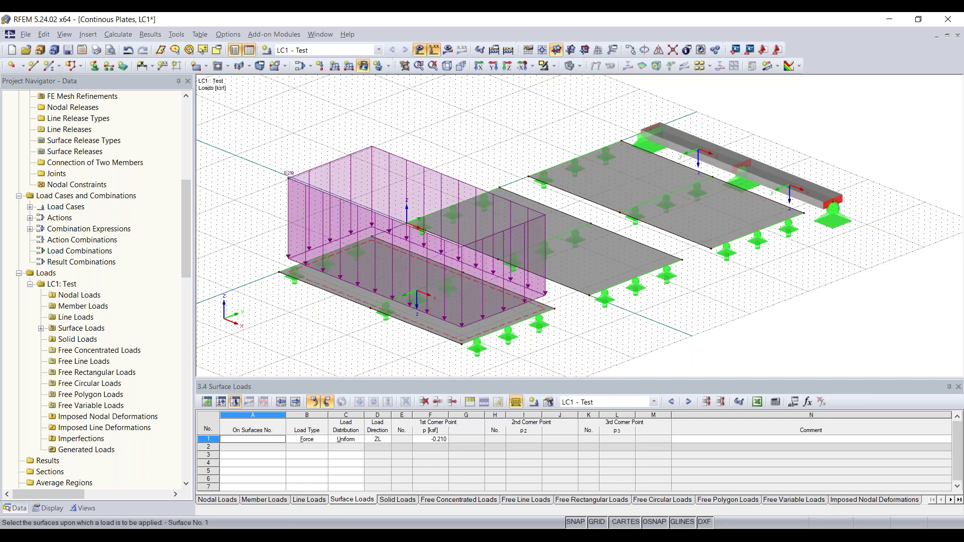
{"action": "left_click", "coordinate": [597, 252]}
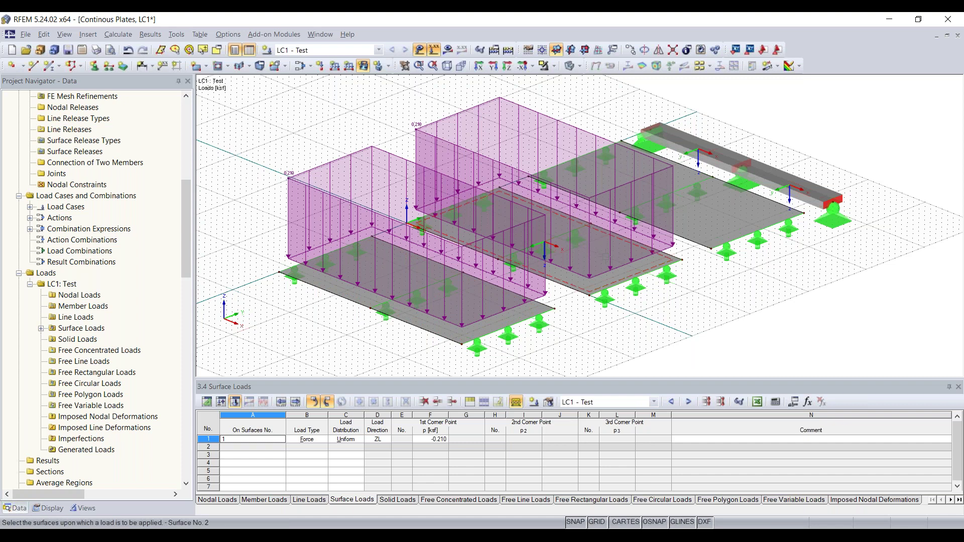
{"action": "left_click", "coordinate": [708, 223]}
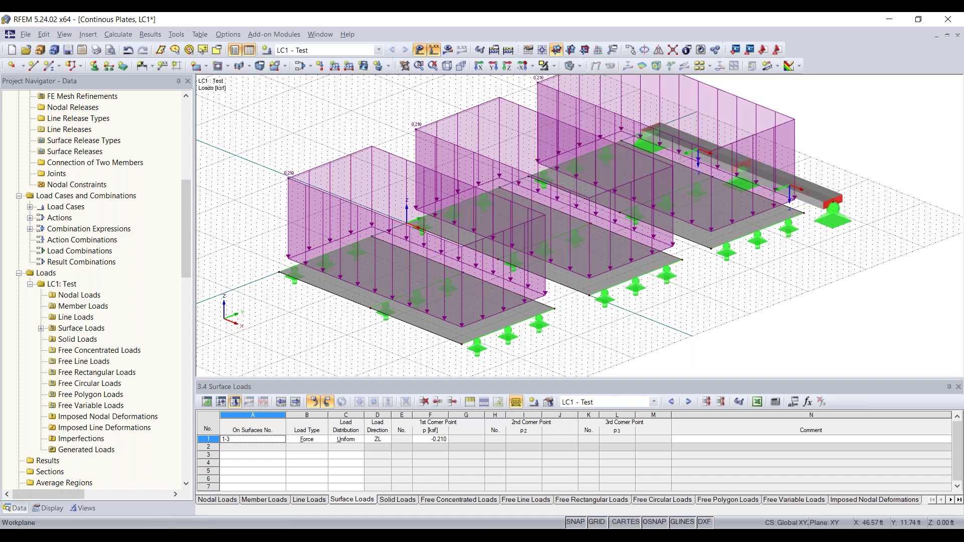
{"action": "left_click", "coordinate": [249, 50]}
{"action": "middle_click_drag", "start_coordinate": [748, 291], "coordinate": [606, 358]}
{"action": "scroll", "coordinate": [742, 360], "scroll_direction": "up", "scroll_amount": 1}
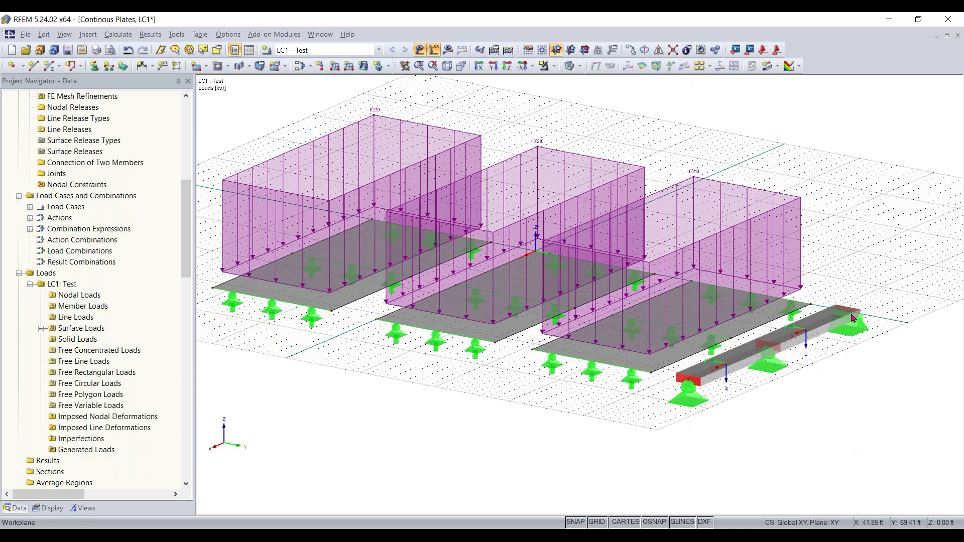
{"action": "scroll", "coordinate": [434, 409], "scroll_direction": "down", "scroll_amount": 1}
{"action": "middle_click_drag", "start_coordinate": [434, 408], "coordinate": [461, 399]}
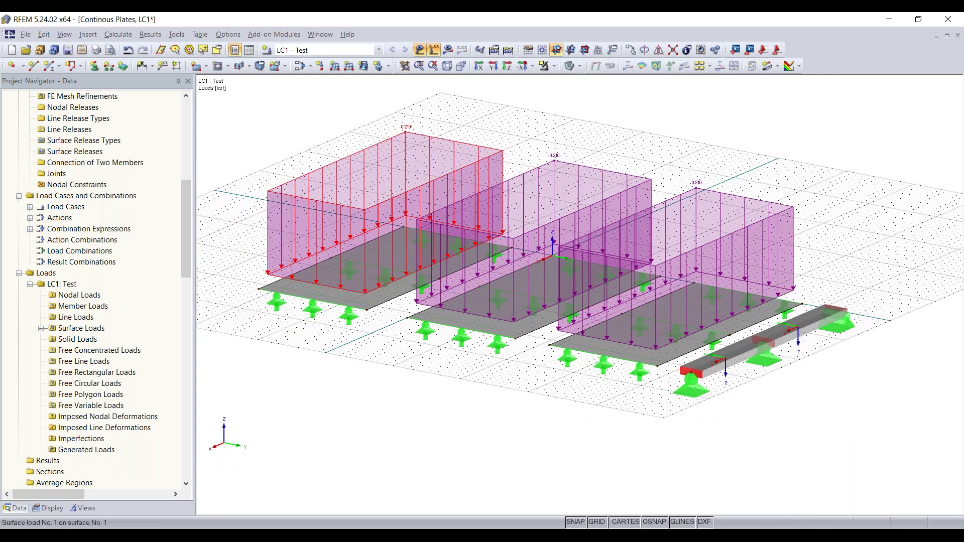
Step: Examine the local and global load direction options of the surface load on surface No. 1
{"action": "double_click", "coordinate": [476, 140]}
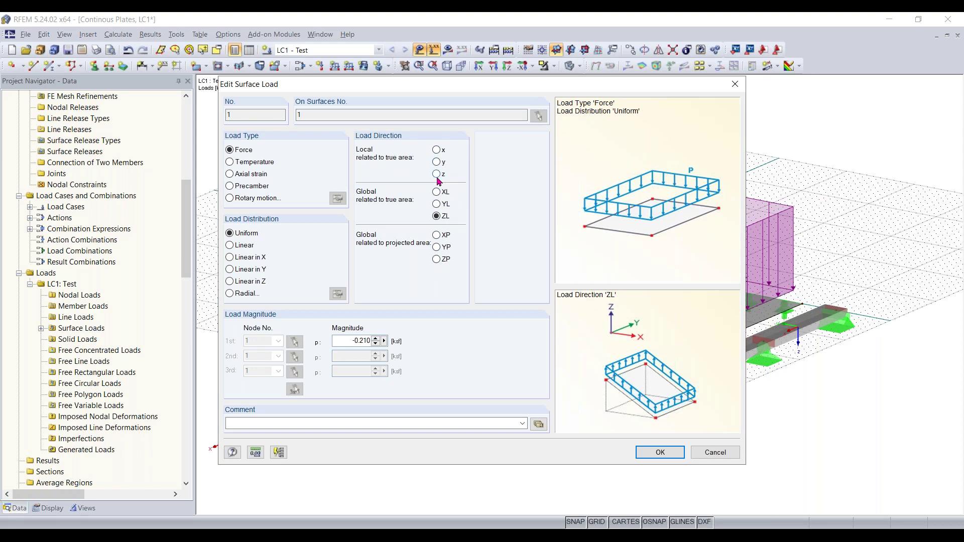
{"action": "left_click_drag", "start_coordinate": [484, 89], "coordinate": [275, 131]}
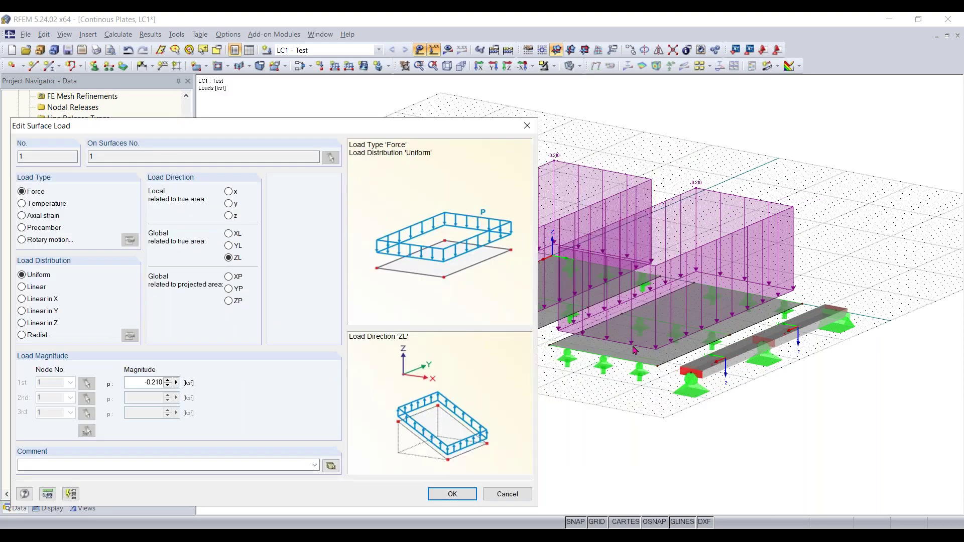
{"action": "left_click", "coordinate": [528, 125]}
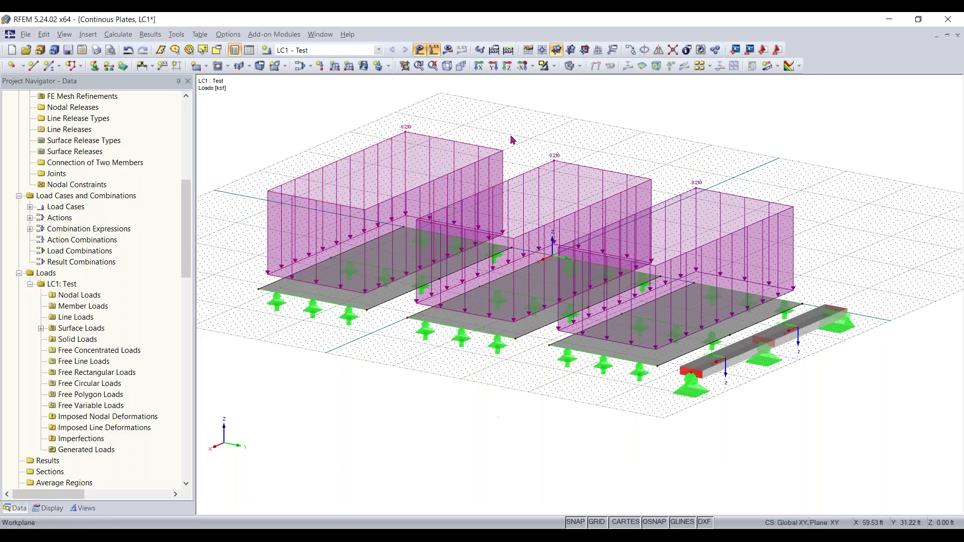
Step: Hide the loads and turn on the local axis systems of the plate surfaces
{"action": "left_click", "coordinate": [434, 50]}
{"action": "left_click", "coordinate": [343, 296]}
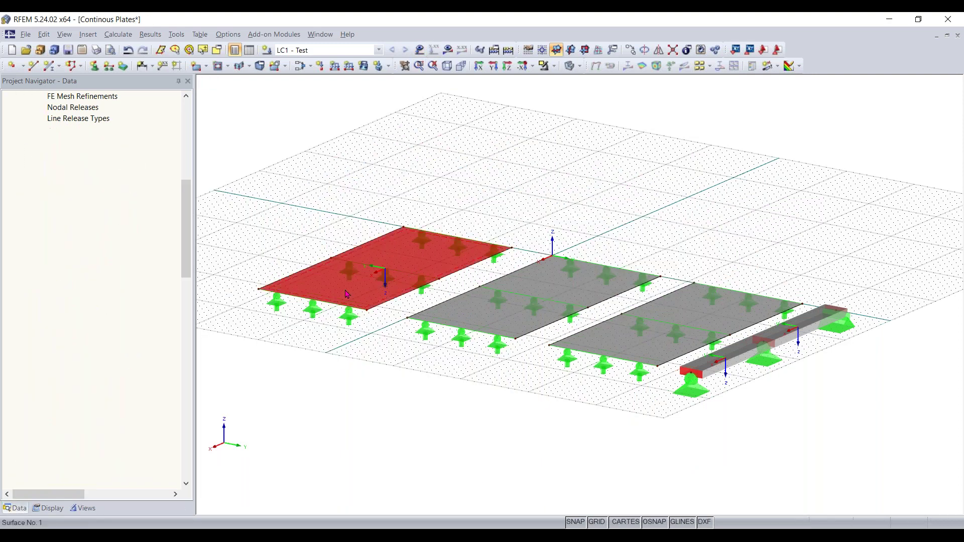
{"action": "right_click", "coordinate": [344, 294]}
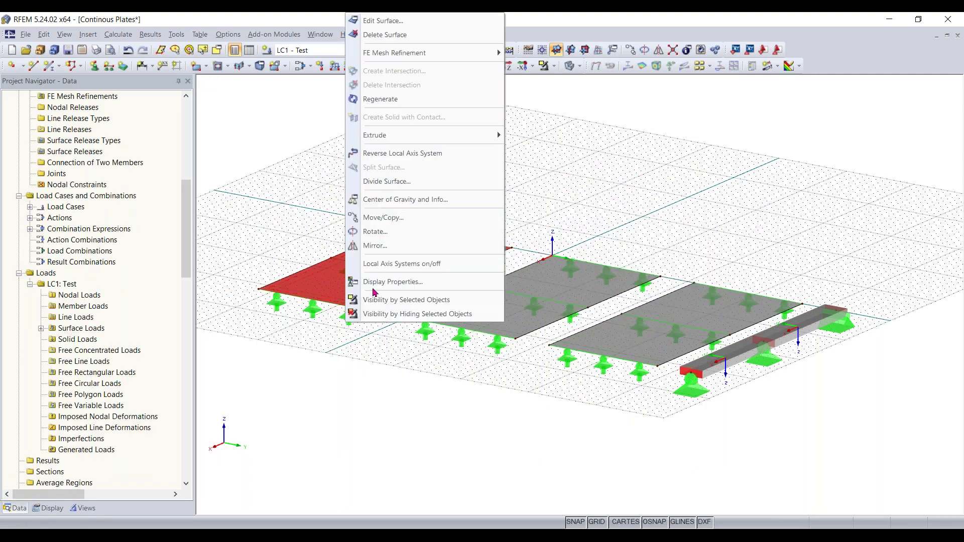
{"action": "left_click", "coordinate": [416, 264]}
{"action": "middle_click_drag", "start_coordinate": [345, 357], "coordinate": [753, 393]}
{"action": "scroll", "coordinate": [438, 384], "scroll_direction": "up", "scroll_amount": 3}
{"action": "scroll", "coordinate": [438, 384], "scroll_direction": "up", "scroll_amount": 2}
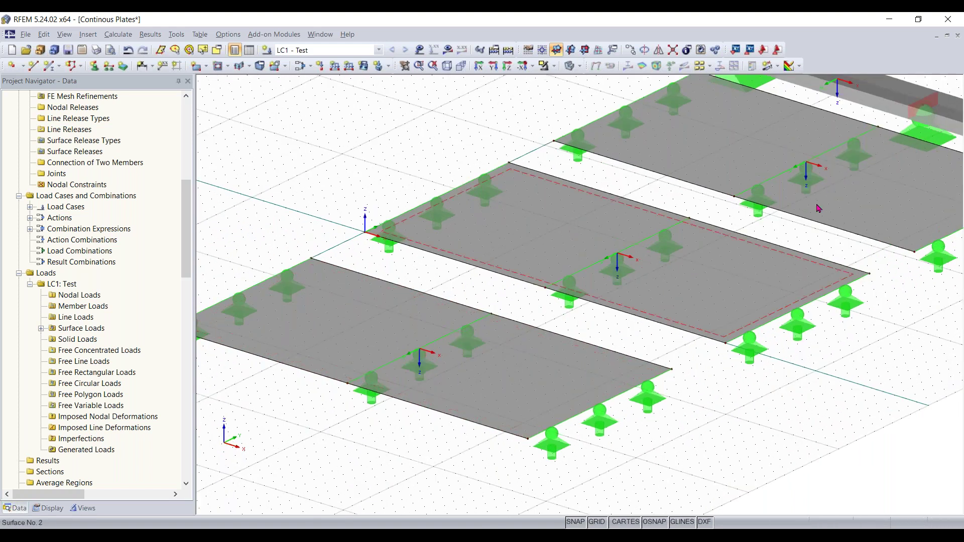
Step: Compare the surface loads' direction with the plates' local axes by switching the load display on and off
{"action": "left_click", "coordinate": [420, 50]}
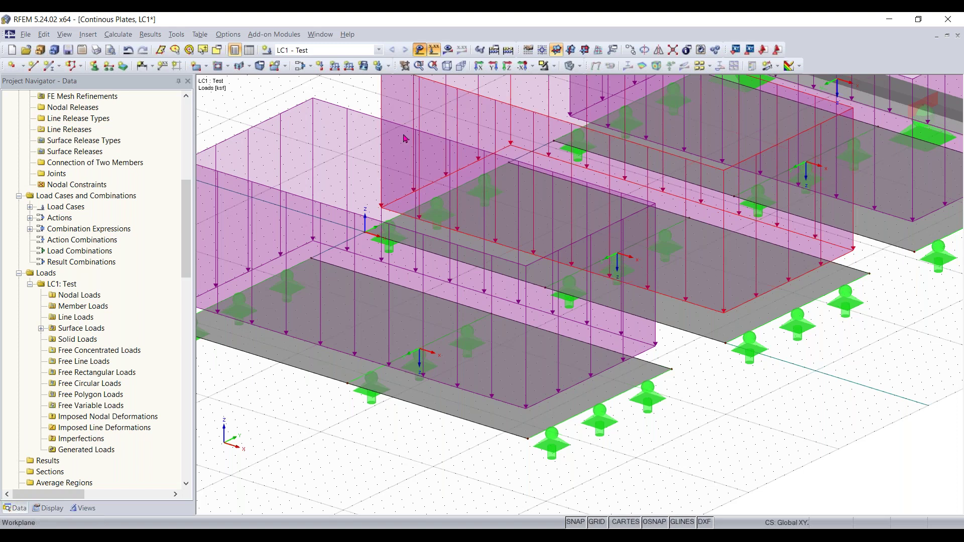
{"action": "left_click", "coordinate": [434, 49]}
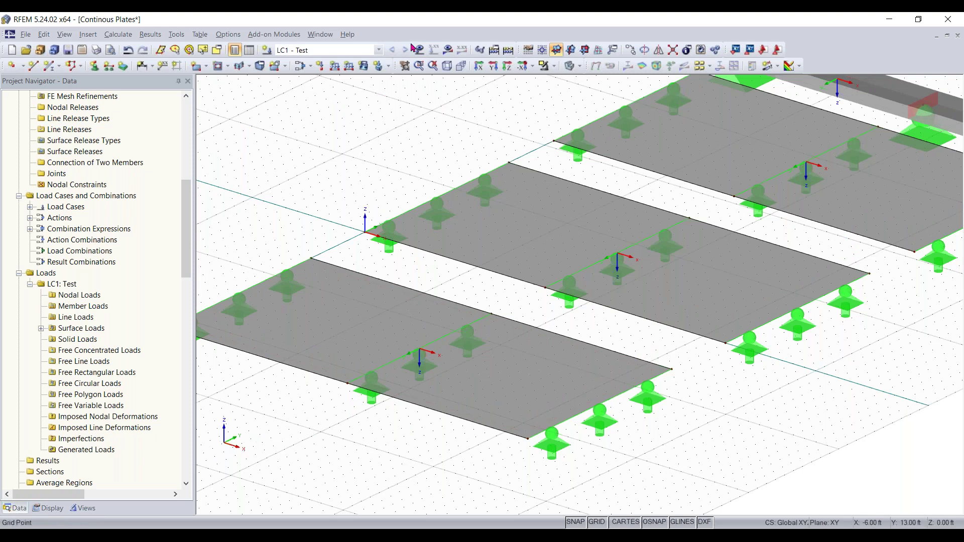
{"action": "left_click", "coordinate": [434, 49]}
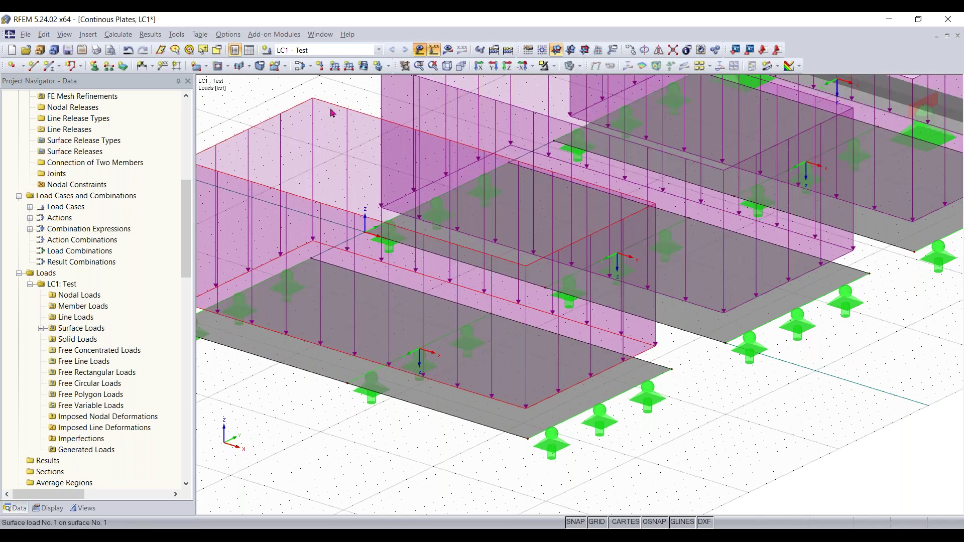
Step: Reopen the surface load on surface No. 1 and compare the direction diagrams for local y and x, global XL and ZL, and projected ZP
{"action": "double_click", "coordinate": [480, 134]}
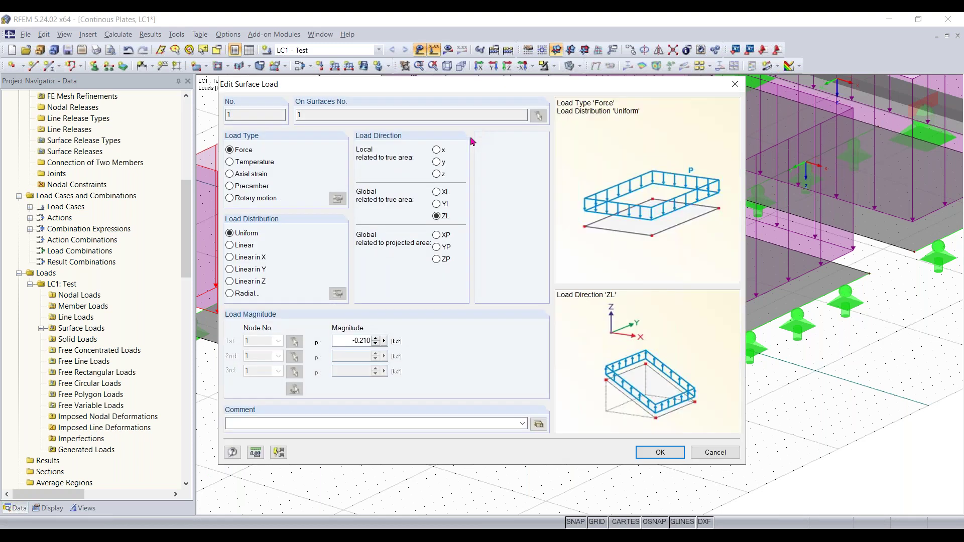
{"action": "left_click", "coordinate": [436, 161]}
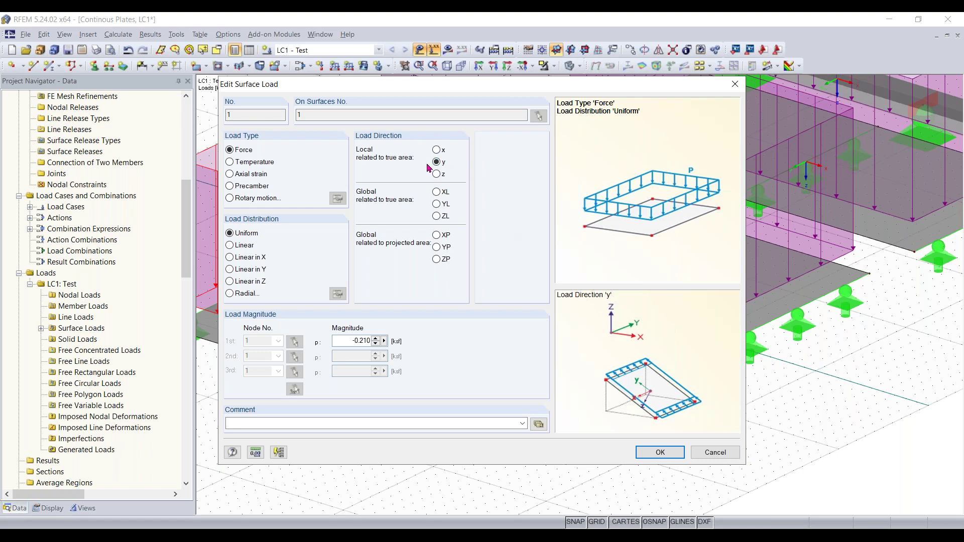
{"action": "left_click", "coordinate": [438, 150]}
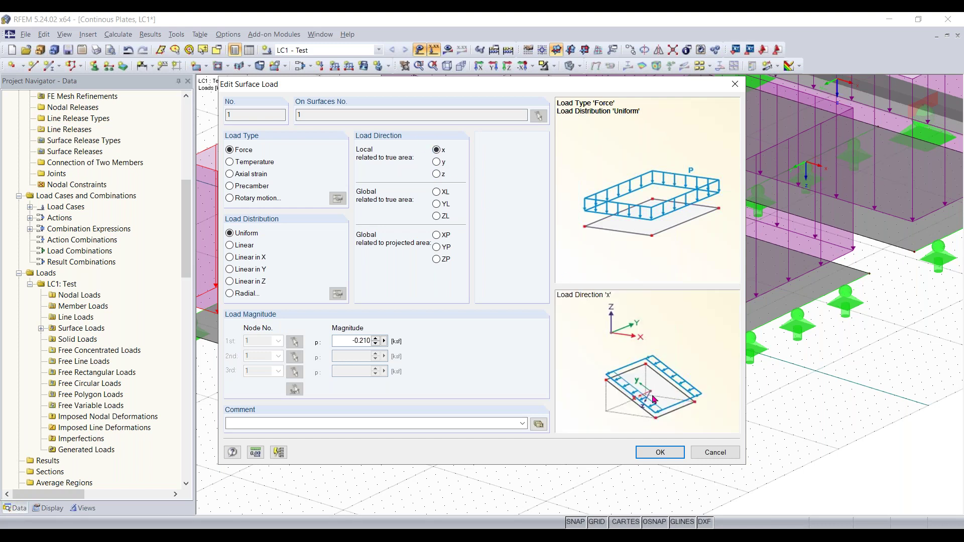
{"action": "left_click", "coordinate": [436, 191]}
{"action": "left_click", "coordinate": [437, 150]}
{"action": "left_click_drag", "start_coordinate": [536, 93], "coordinate": [551, 98]}
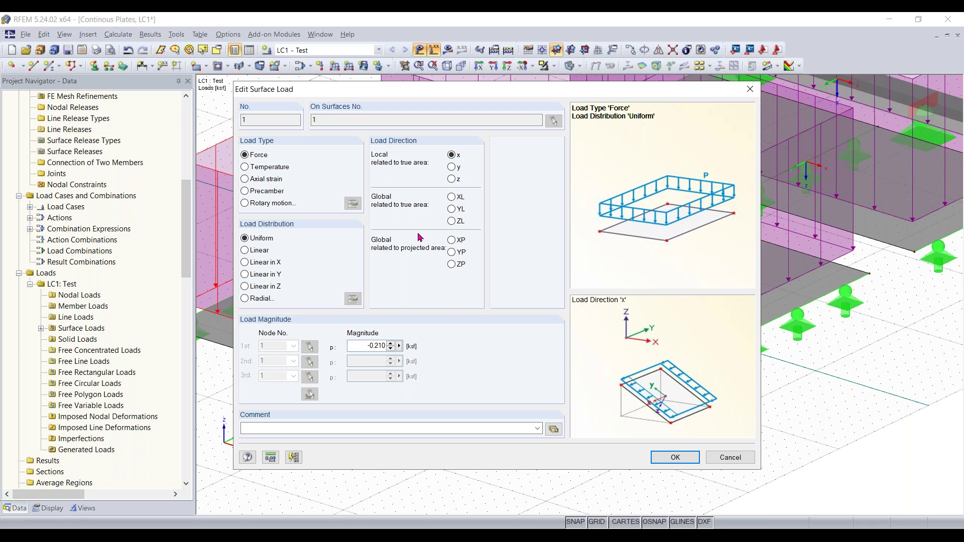
{"action": "left_click", "coordinate": [452, 221]}
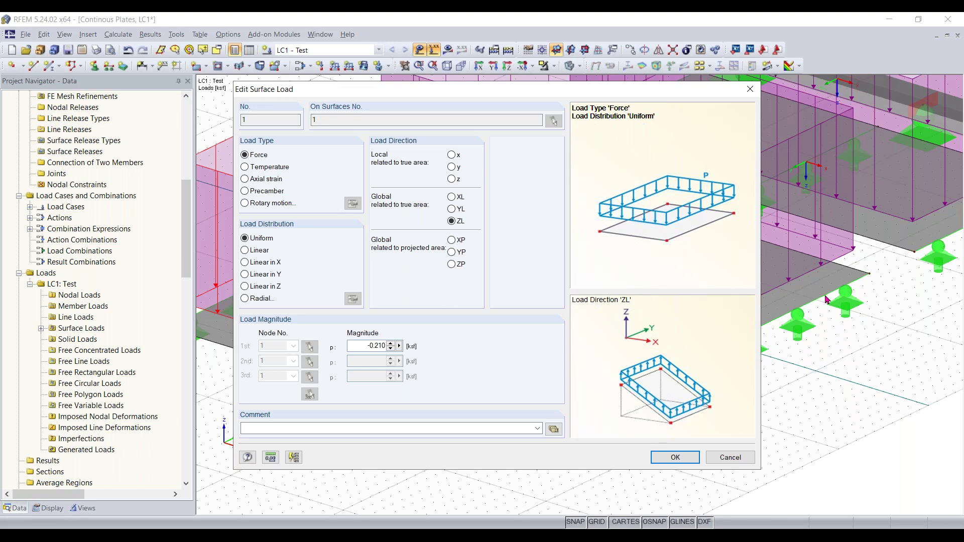
{"action": "left_click", "coordinate": [452, 265]}
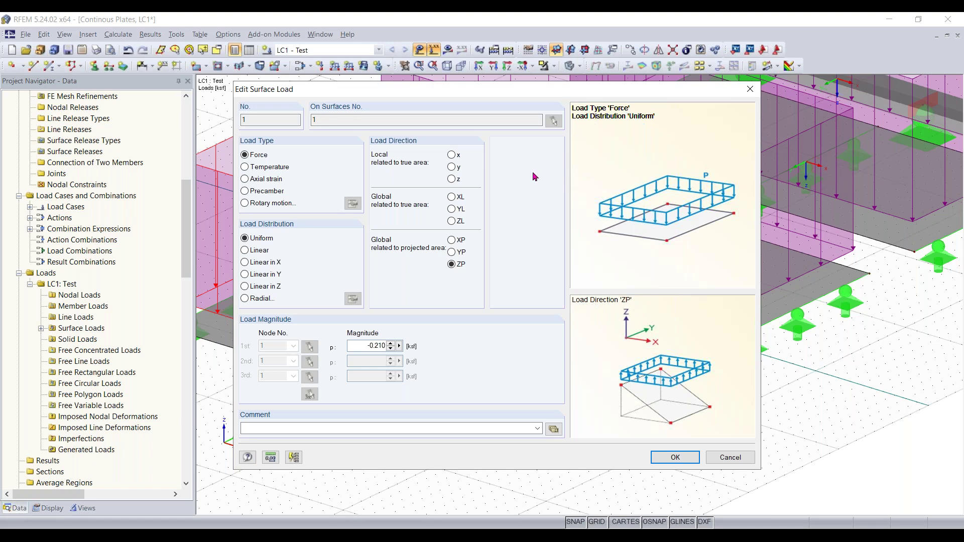
Step: Change the load direction of surface load 1 to global ZL, related to true area
{"action": "left_click", "coordinate": [457, 222]}
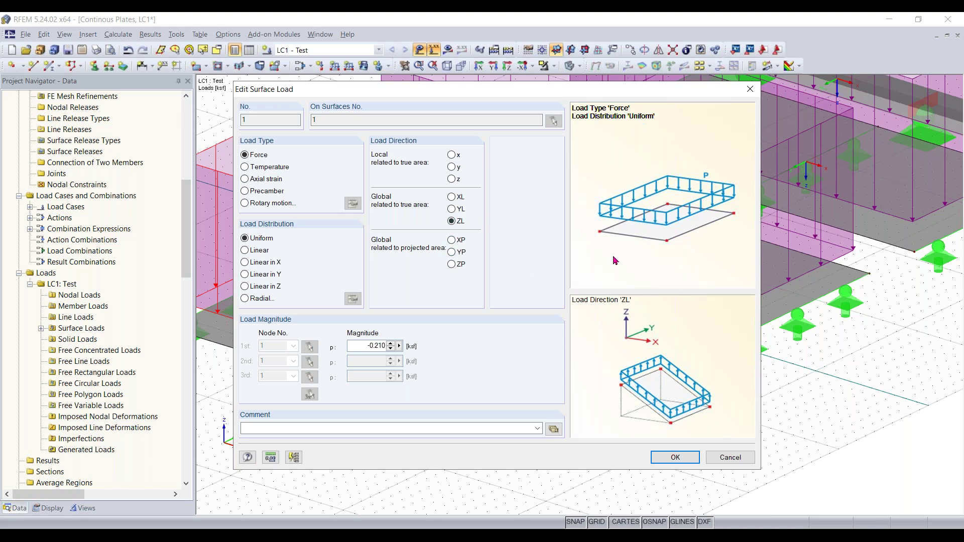
{"action": "left_click", "coordinate": [452, 264]}
{"action": "left_click", "coordinate": [452, 221]}
{"action": "left_click", "coordinate": [675, 457]}
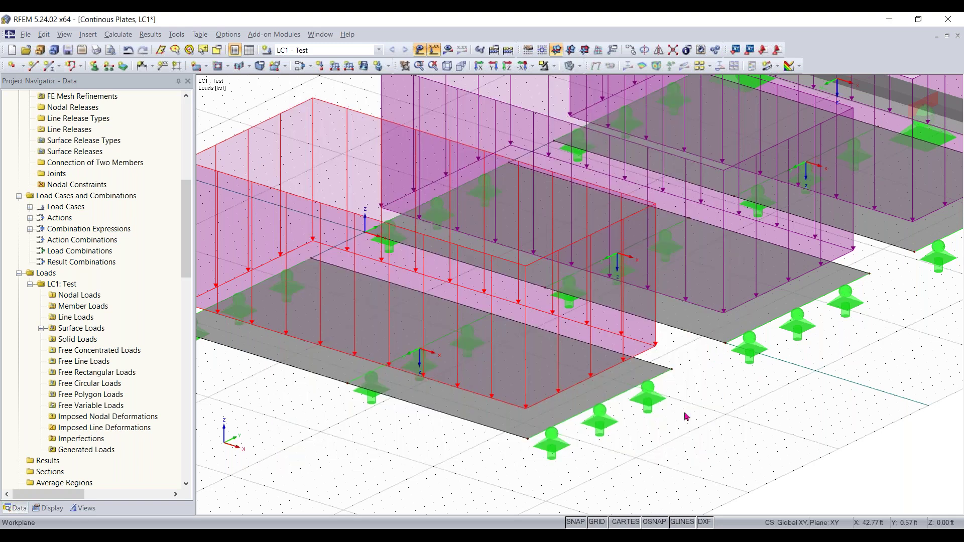
Step: Inspect the loaded plates from both sides and compare the model with its loads shown and hidden
{"action": "scroll", "coordinate": [687, 422], "scroll_direction": "down", "scroll_amount": 5}
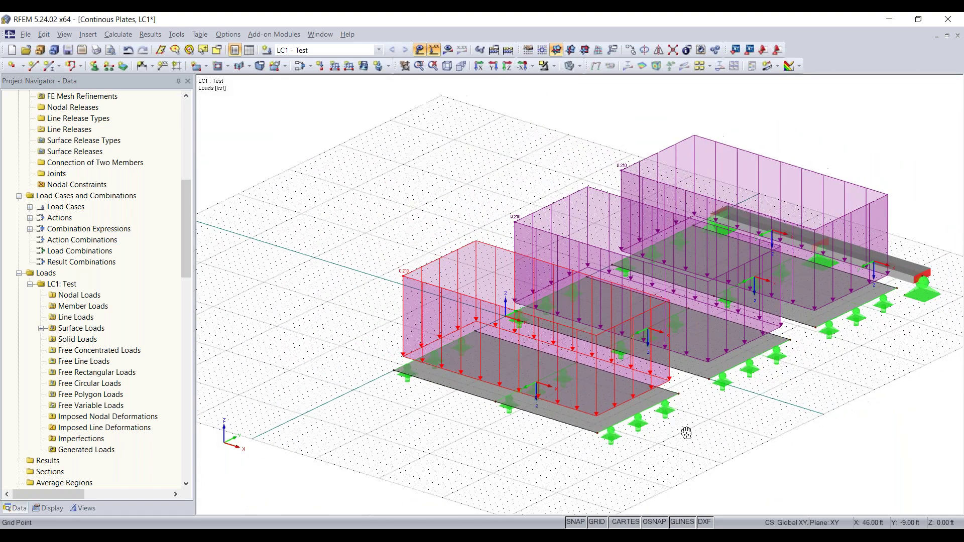
{"action": "middle_click_drag", "start_coordinate": [687, 433], "coordinate": [622, 438]}
{"action": "right_click_drag", "start_coordinate": [844, 361], "coordinate": [435, 211]}
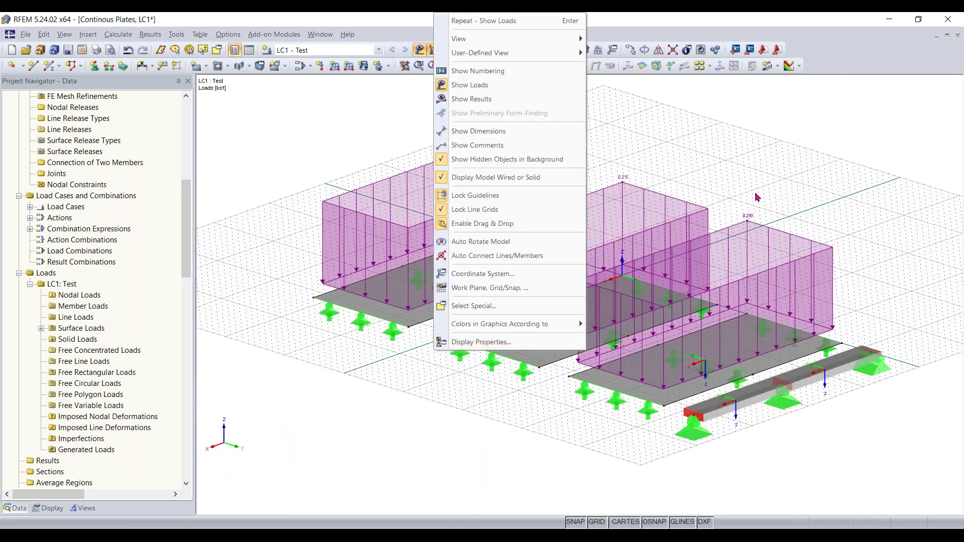
{"action": "left_click", "coordinate": [757, 197]}
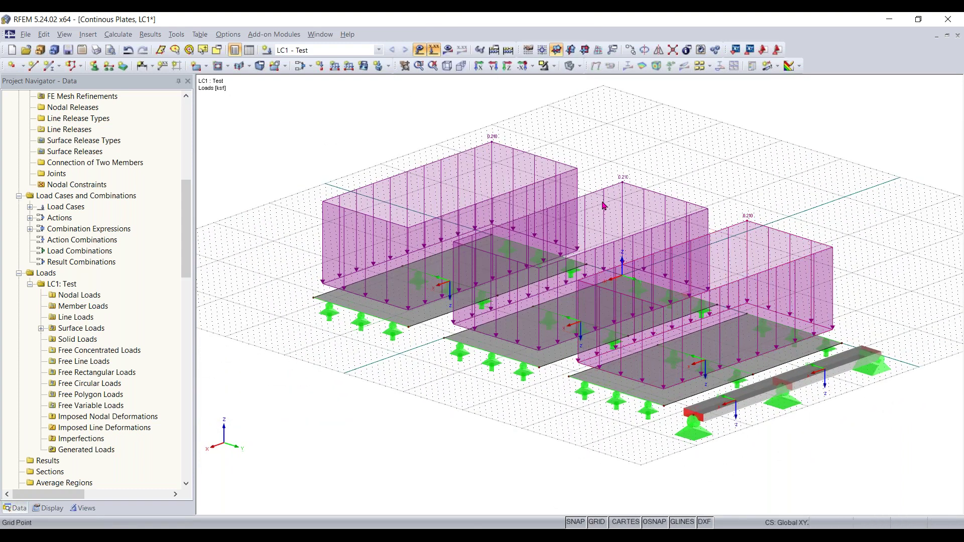
{"action": "middle_click_drag", "start_coordinate": [511, 425], "coordinate": [820, 253], "text": "ctrl"}
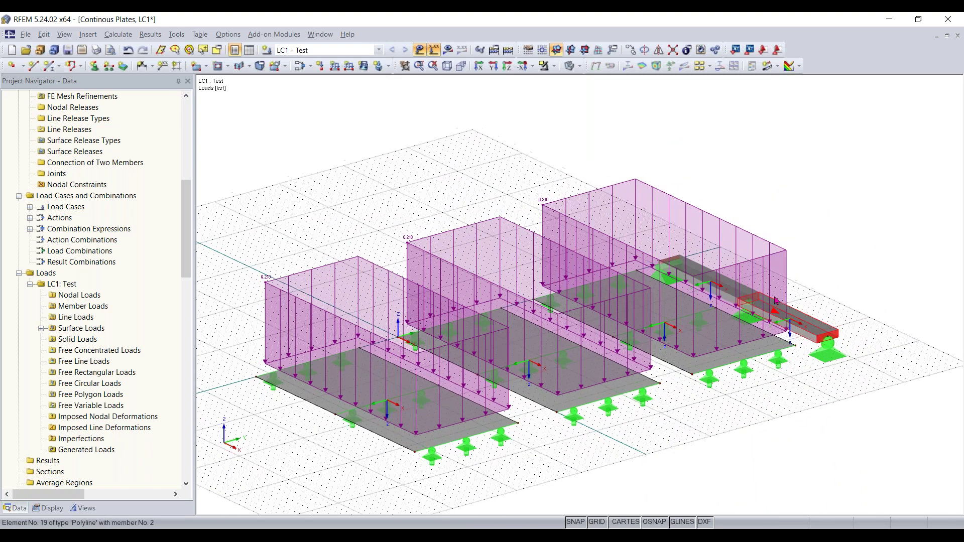
{"action": "left_click", "coordinate": [420, 49]}
{"action": "scroll", "coordinate": [520, 224], "scroll_direction": "up", "scroll_amount": 4}
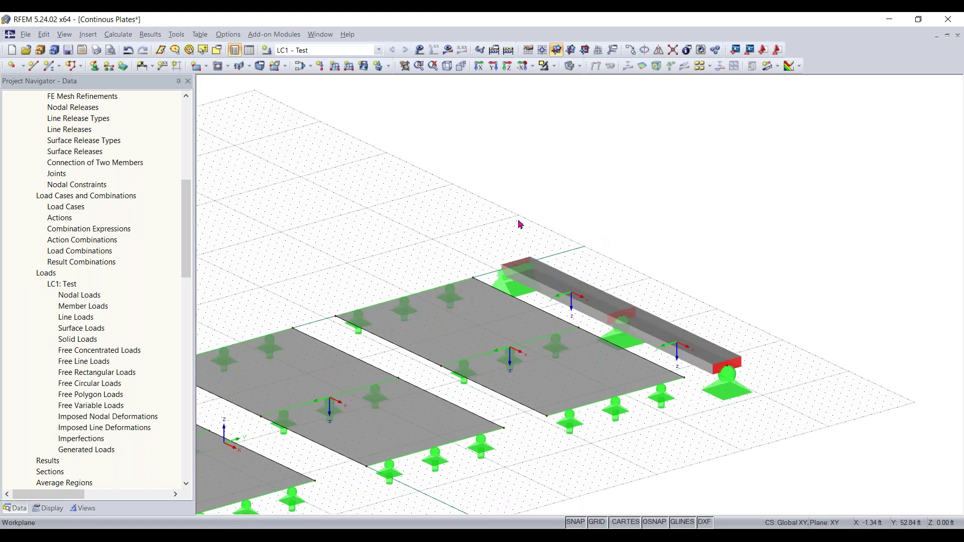
{"action": "left_click", "coordinate": [419, 50]}
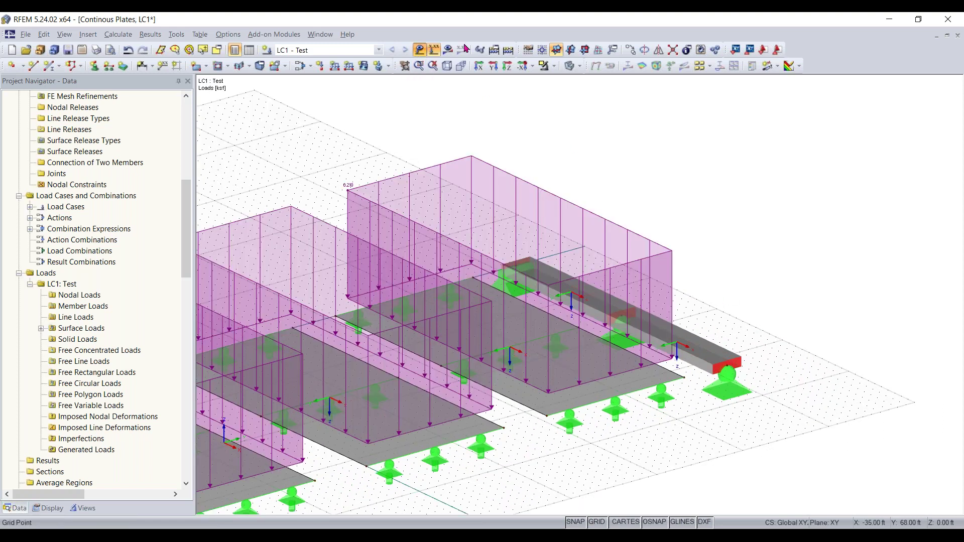
{"action": "left_click", "coordinate": [421, 50]}
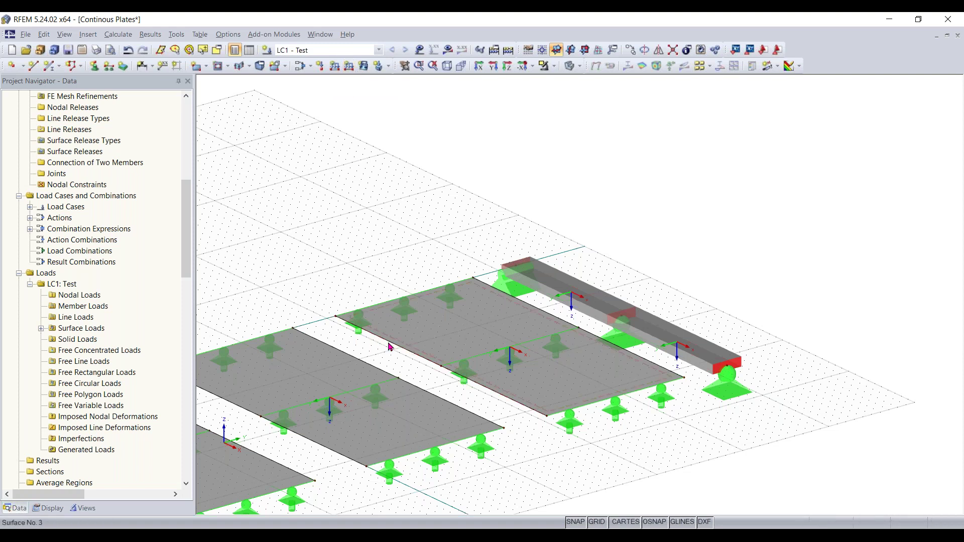
Step: Apply a uniform downward member load of 0.210 kip/ft in global ZL to both members of the beam
{"action": "left_click", "coordinate": [340, 71]}
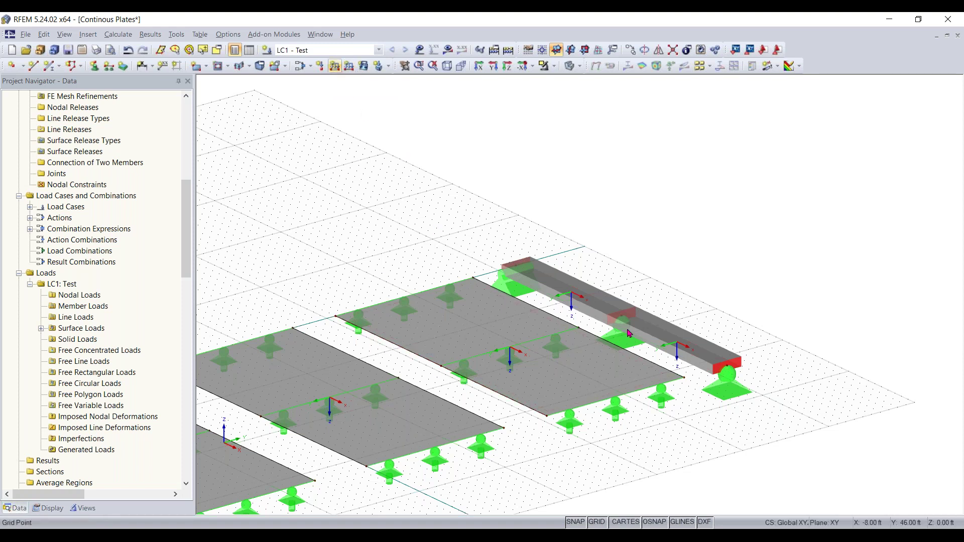
{"action": "left_click", "coordinate": [335, 69]}
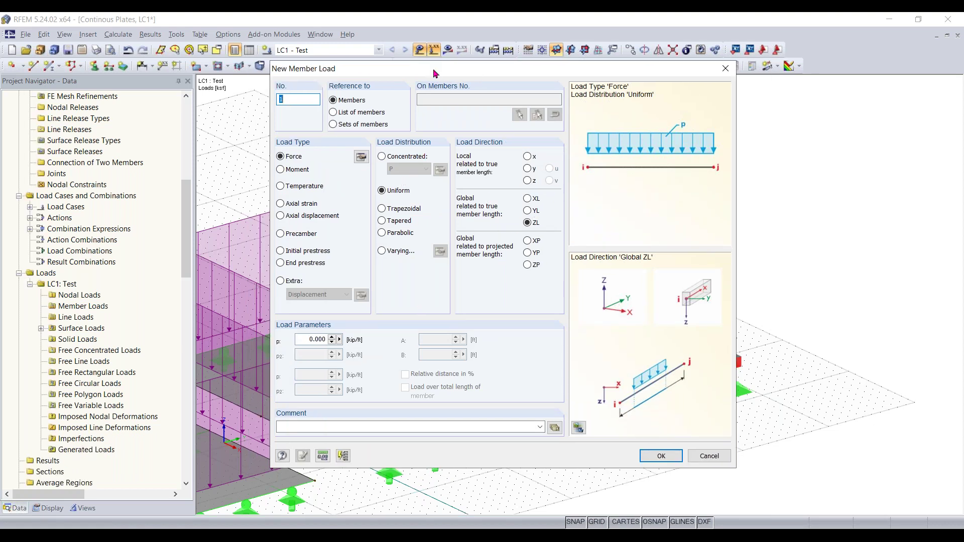
{"action": "left_click_drag", "start_coordinate": [435, 76], "coordinate": [435, 97]}
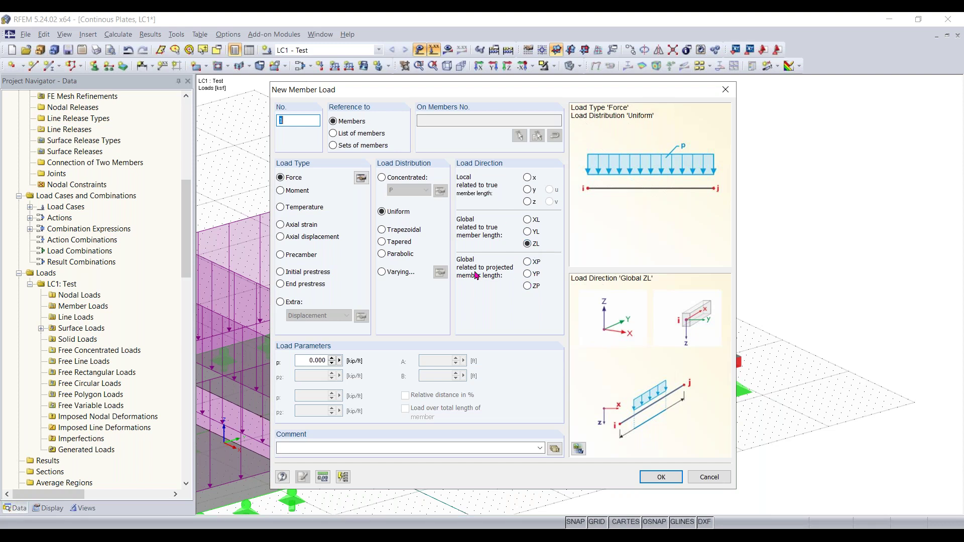
{"action": "left_click", "coordinate": [306, 362]}
{"action": "type", "text": "1"}
{"action": "type", "text": "210"}
{"action": "left_click", "coordinate": [661, 477]}
{"action": "middle_click_drag", "start_coordinate": [591, 330], "coordinate": [473, 176], "text": "ctrl"}
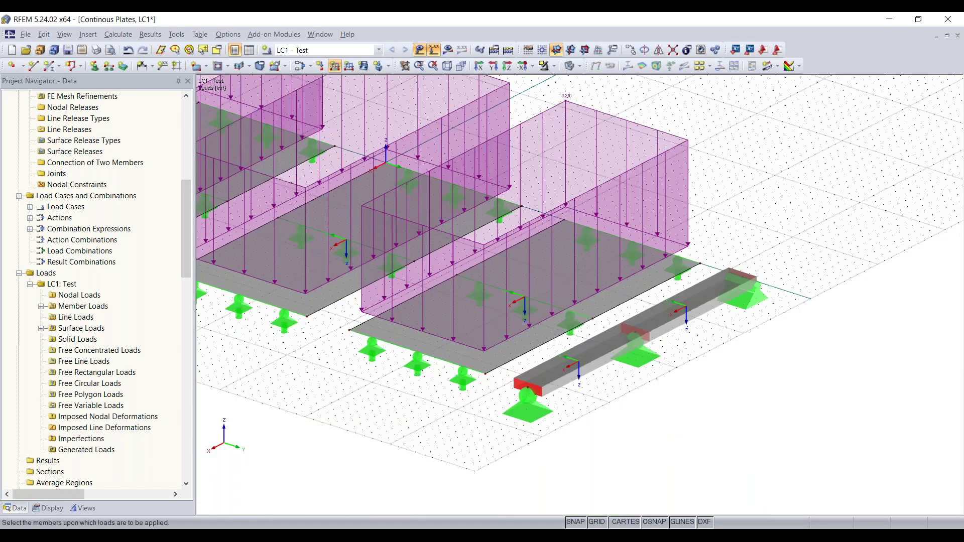
{"action": "left_click", "coordinate": [600, 351]}
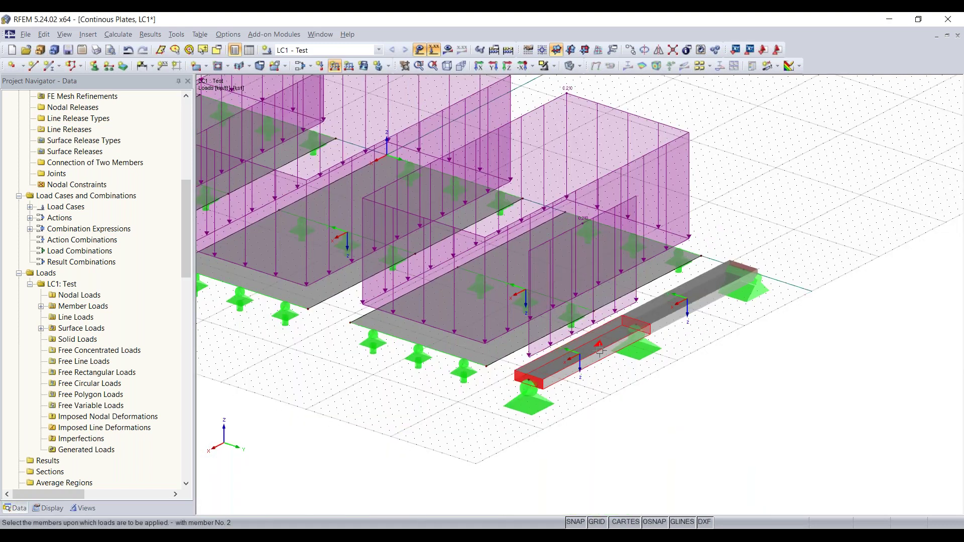
{"action": "left_click", "coordinate": [713, 292]}
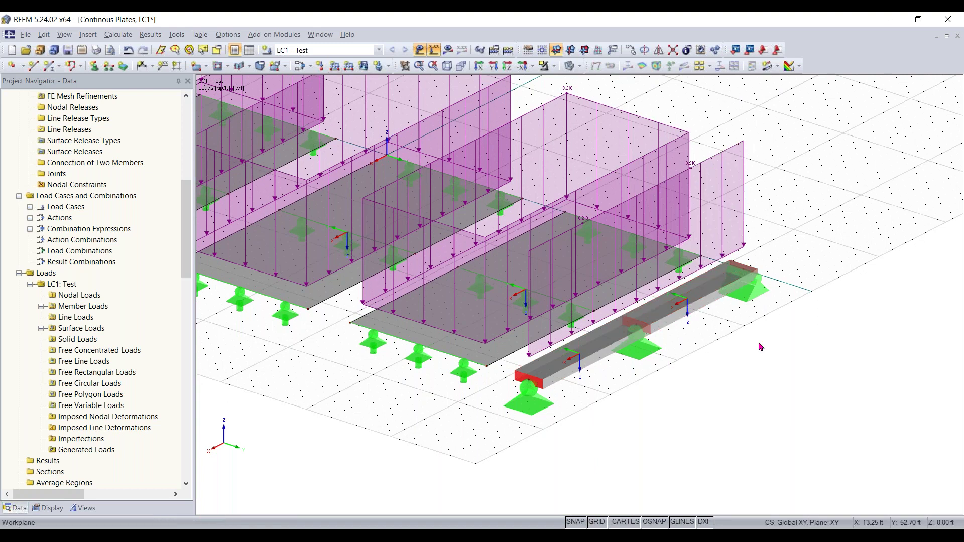
Step: Review the surface and member loads from several angles, and examine the plates and beam with the loads hidden
{"action": "middle_click_drag", "start_coordinate": [508, 459], "coordinate": [550, 336]}
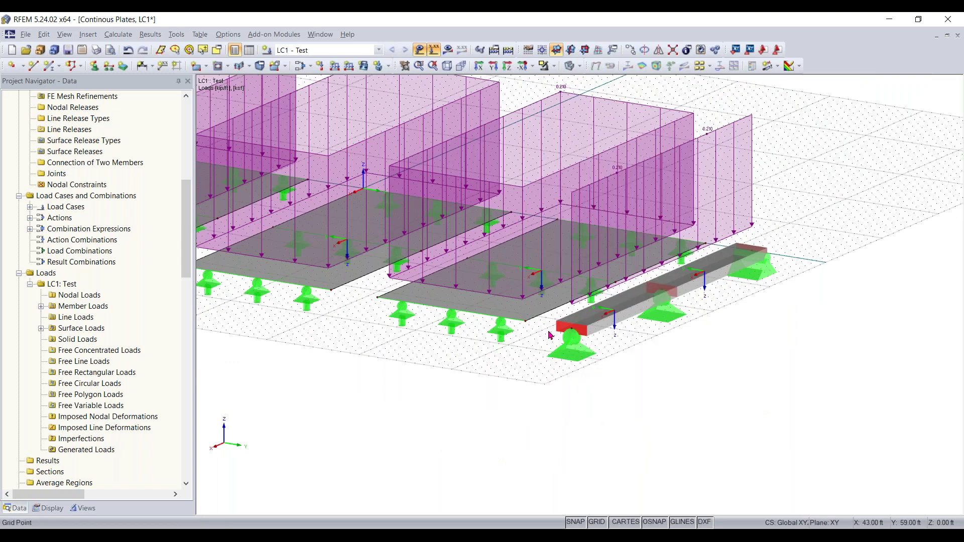
{"action": "middle_click_drag", "start_coordinate": [608, 366], "coordinate": [765, 447]}
{"action": "scroll", "coordinate": [765, 447], "scroll_direction": "down", "scroll_amount": 2}
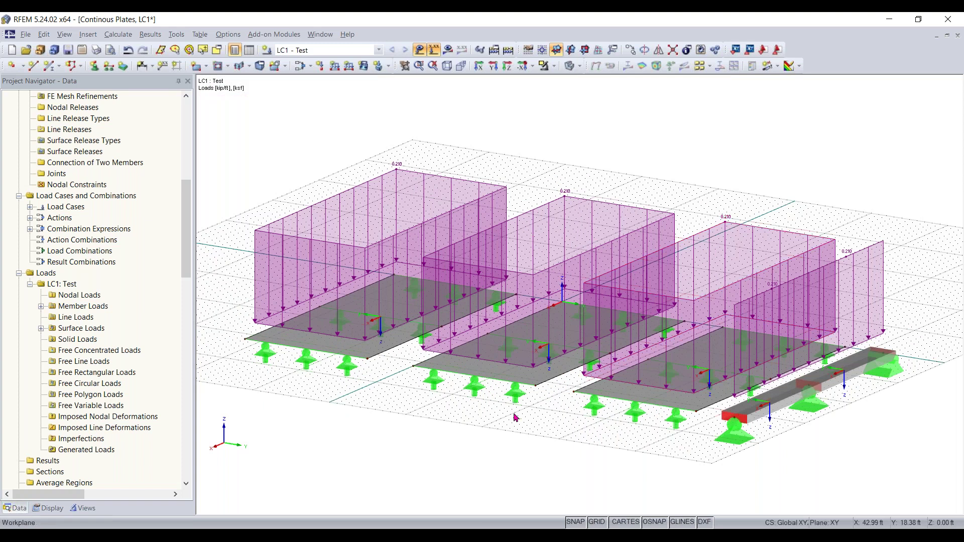
{"action": "middle_click_drag", "start_coordinate": [264, 448], "coordinate": [648, 448], "text": "ctrl"}
{"action": "right_click", "coordinate": [620, 450]}
{"action": "left_click", "coordinate": [801, 424]}
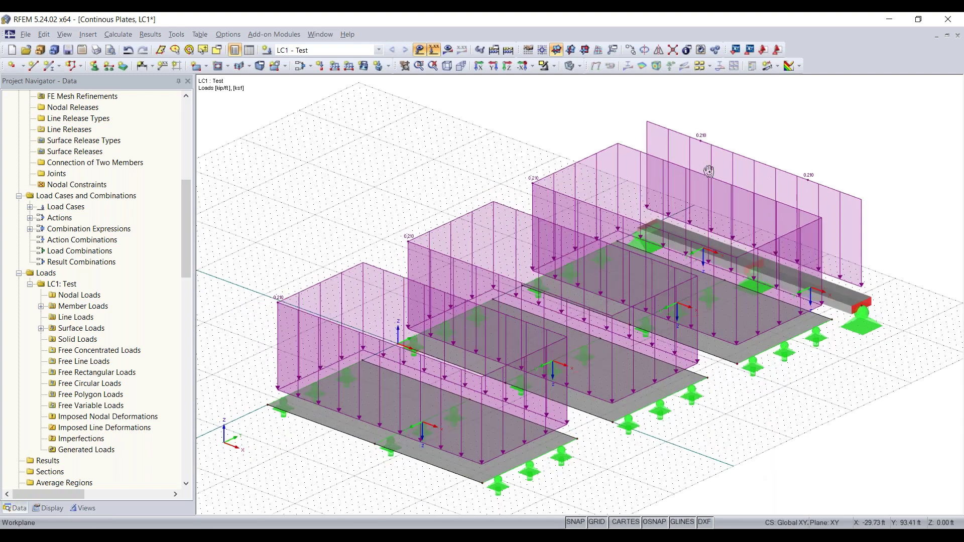
{"action": "left_click", "coordinate": [434, 50]}
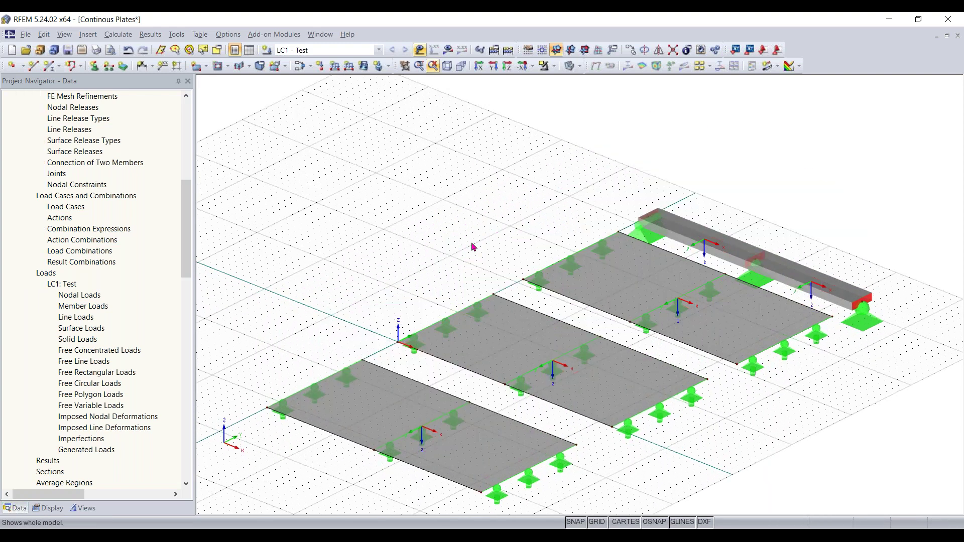
{"action": "scroll", "coordinate": [465, 280], "scroll_direction": "up", "scroll_amount": 1}
{"action": "middle_click_drag", "start_coordinate": [458, 252], "coordinate": [464, 192]}
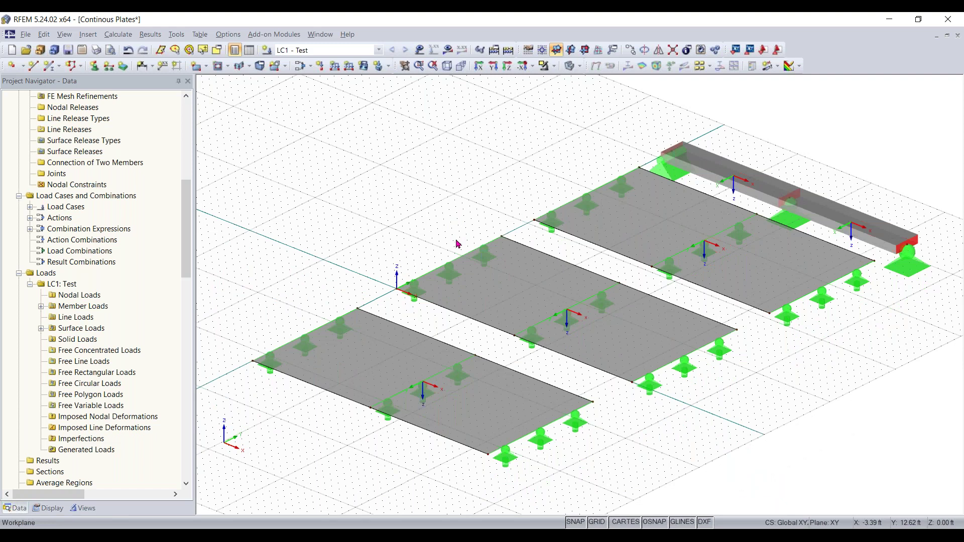
{"action": "right_click", "coordinate": [481, 424]}
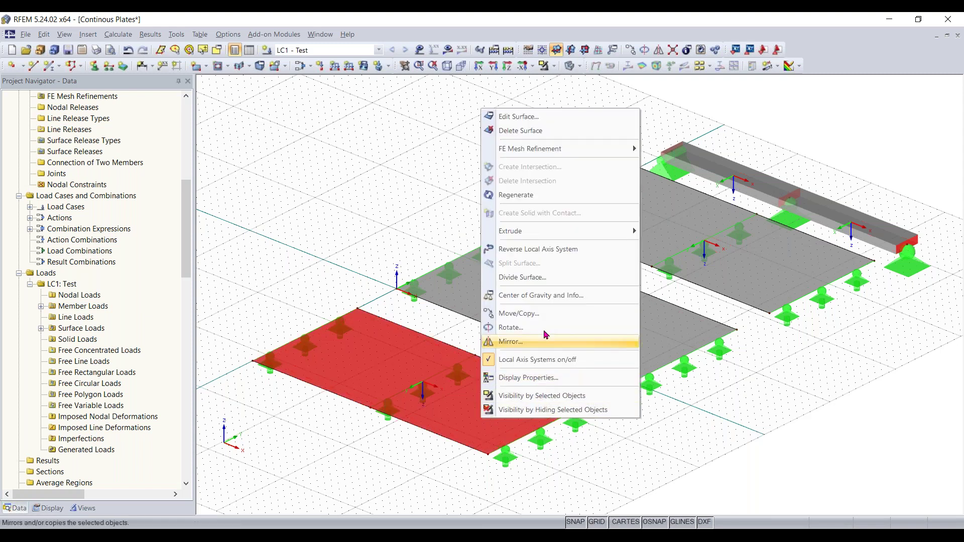
{"action": "left_click", "coordinate": [401, 174]}
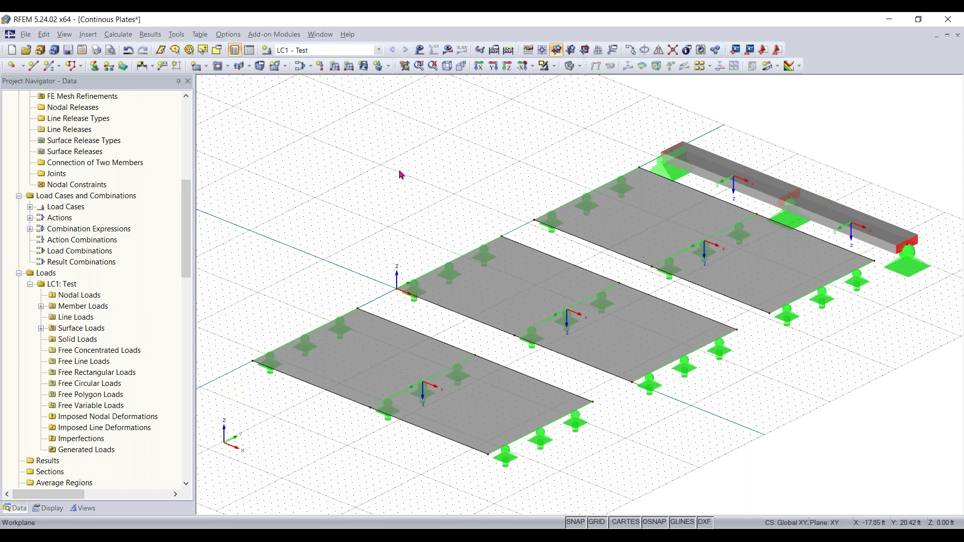
{"action": "scroll", "coordinate": [416, 170], "scroll_direction": "down", "scroll_amount": 1}
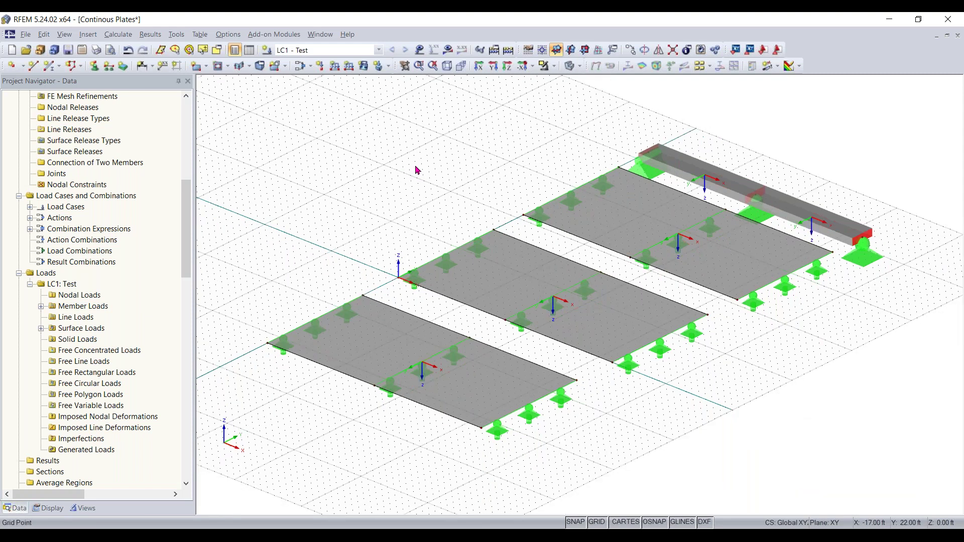
{"action": "scroll", "coordinate": [416, 170], "scroll_direction": "up", "scroll_amount": 1}
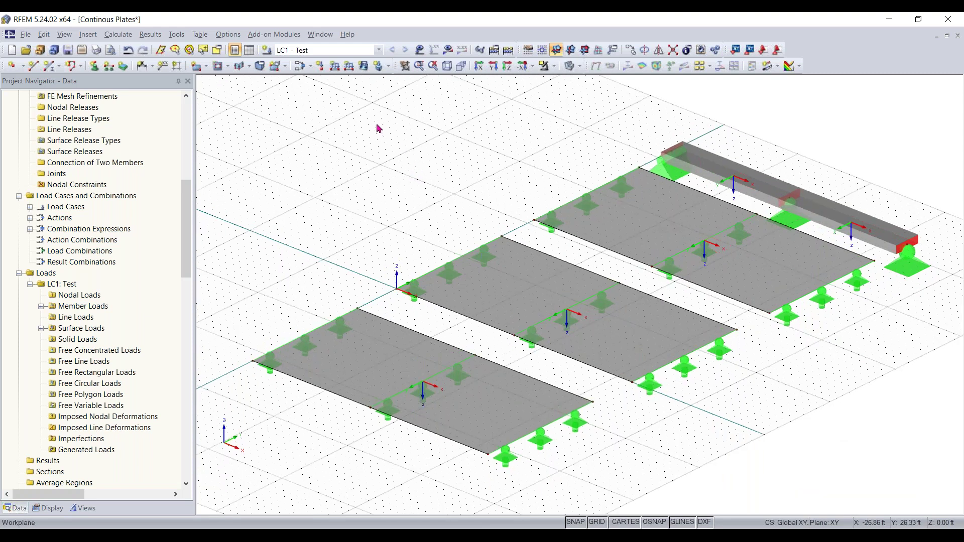
{"action": "scroll", "coordinate": [647, 263], "scroll_direction": "up", "scroll_amount": 1}
{"action": "scroll", "coordinate": [648, 263], "scroll_direction": "up", "scroll_amount": 1}
{"action": "middle_click_drag", "start_coordinate": [647, 262], "coordinate": [545, 287]}
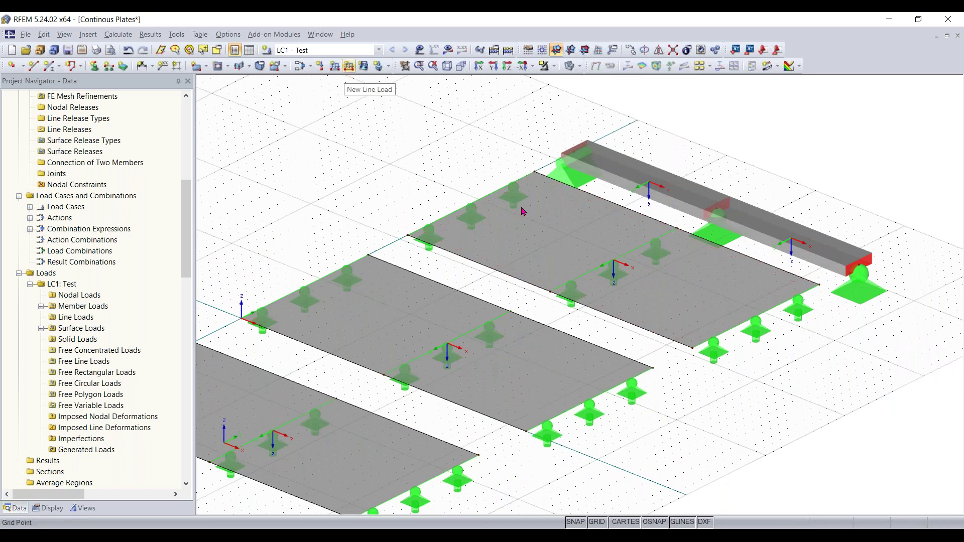
{"action": "middle_click_drag", "start_coordinate": [636, 181], "coordinate": [732, 287]}
{"action": "scroll", "coordinate": [732, 288], "scroll_direction": "down", "scroll_amount": 1}
{"action": "middle_click_drag", "start_coordinate": [588, 237], "coordinate": [420, 180]}
{"action": "scroll", "coordinate": [588, 158], "scroll_direction": "up", "scroll_amount": 3}
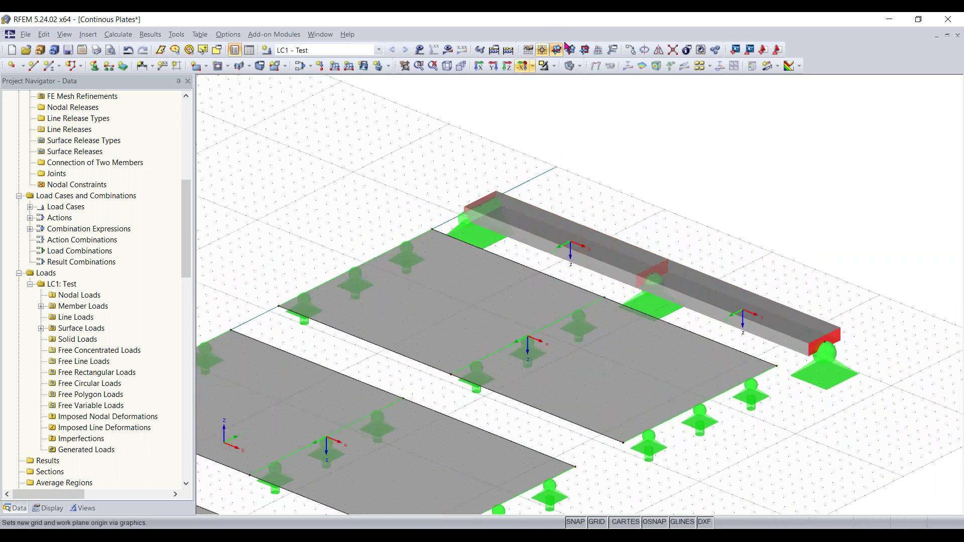
Step: Switch the model display from solid transparent to wireframe
{"action": "left_click", "coordinate": [570, 72]}
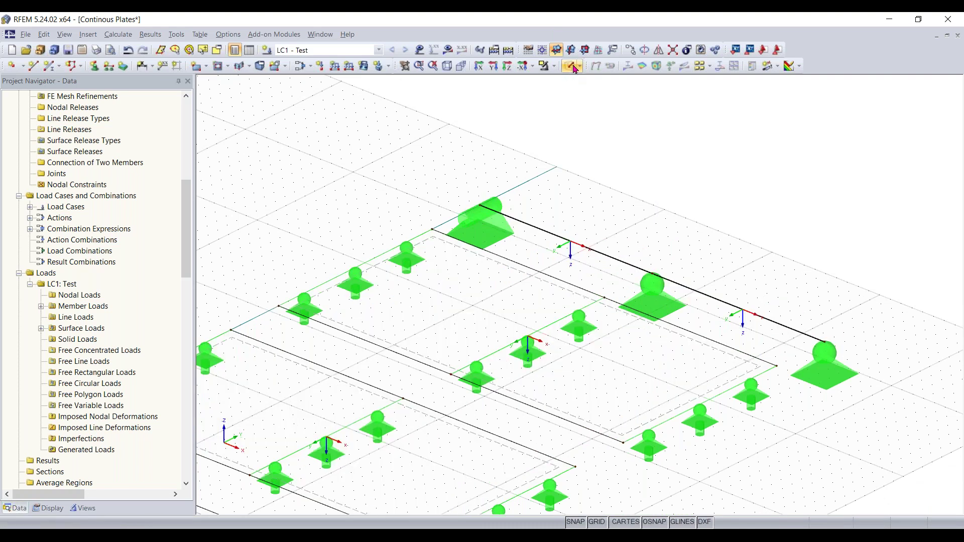
{"action": "left_click", "coordinate": [575, 69]}
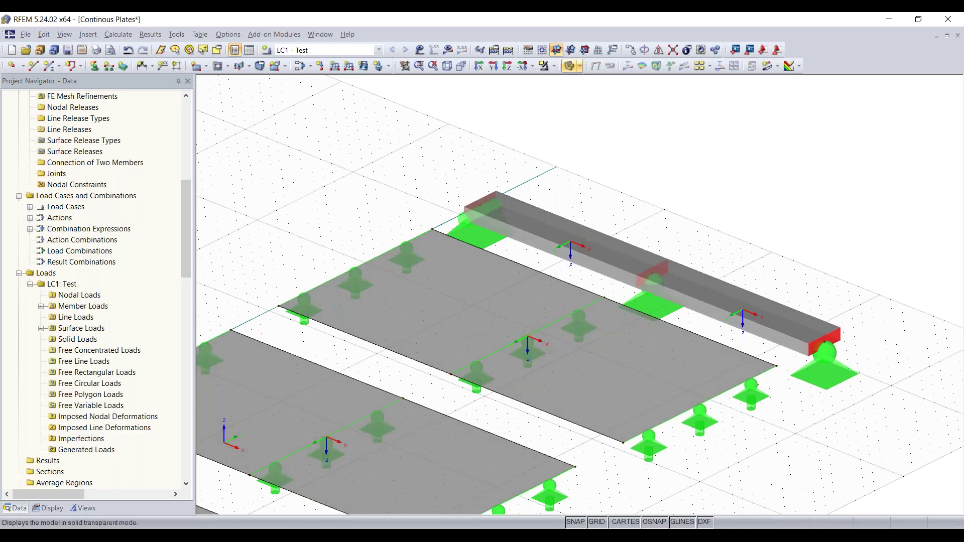
{"action": "left_click", "coordinate": [573, 67]}
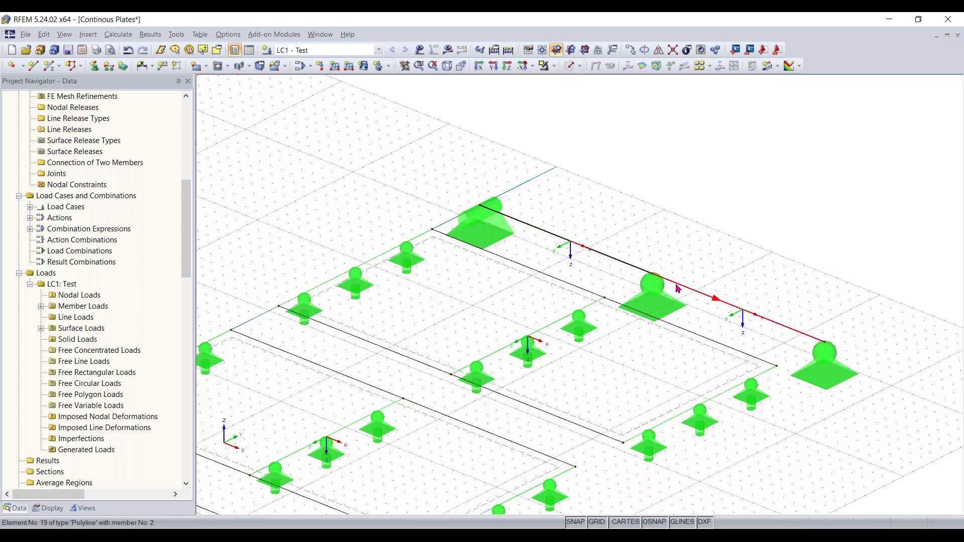
Step: Apply a uniform line load of -100 kip/ft in global ZL to line 9, the plate's long edge facing the neighbouring plate
{"action": "left_click", "coordinate": [335, 67]}
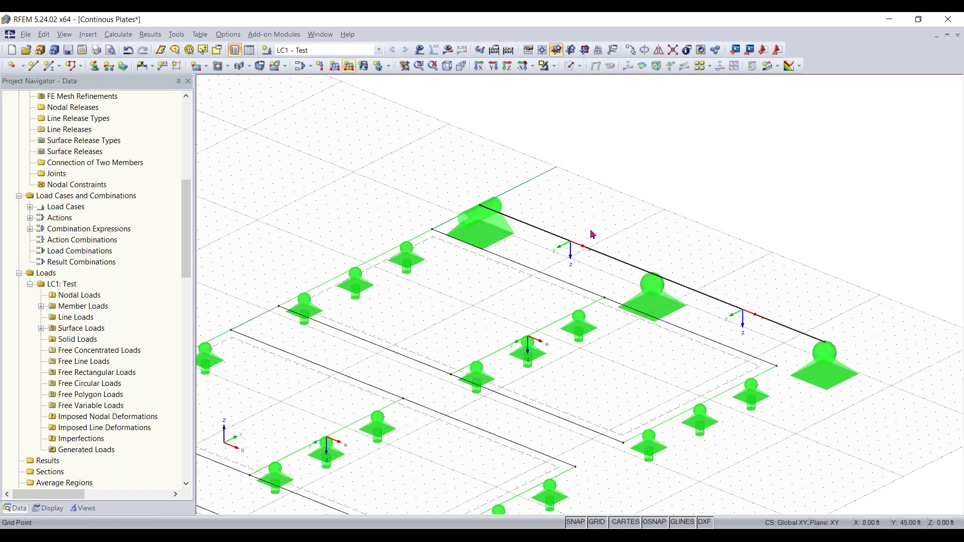
{"action": "left_click", "coordinate": [351, 70]}
{"action": "left_click", "coordinate": [349, 66]}
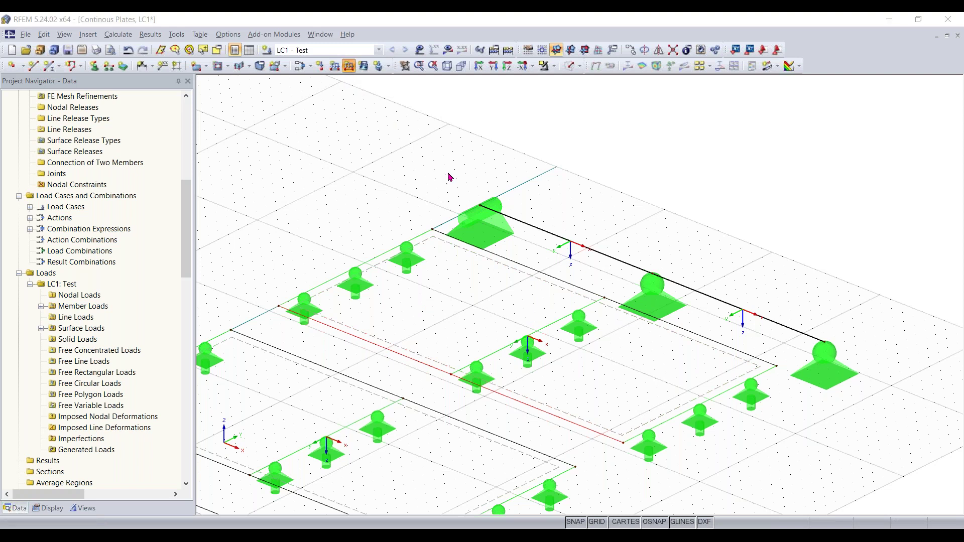
{"action": "left_click", "coordinate": [485, 215]}
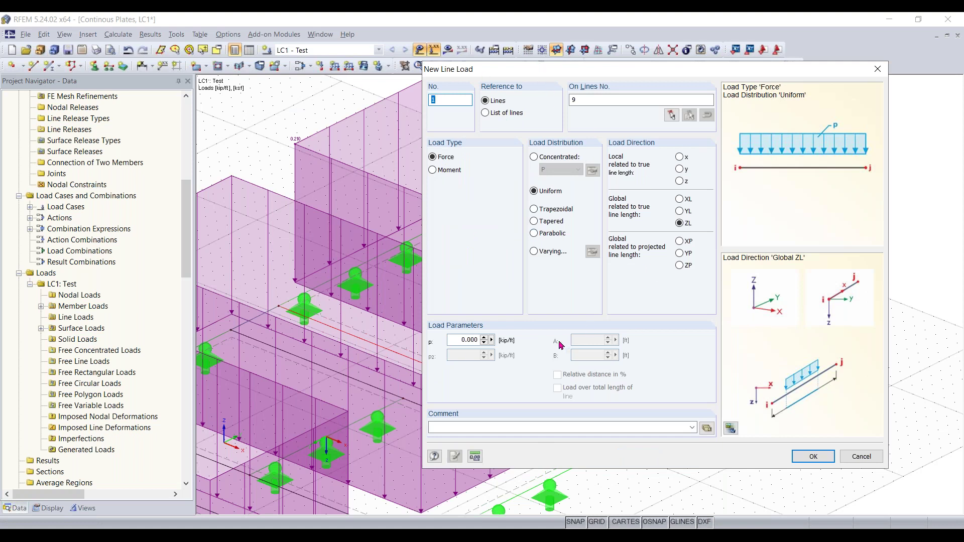
{"action": "double_click", "coordinate": [450, 340]}
{"action": "type", "text": "-100"}
{"action": "left_click", "coordinate": [813, 456]}
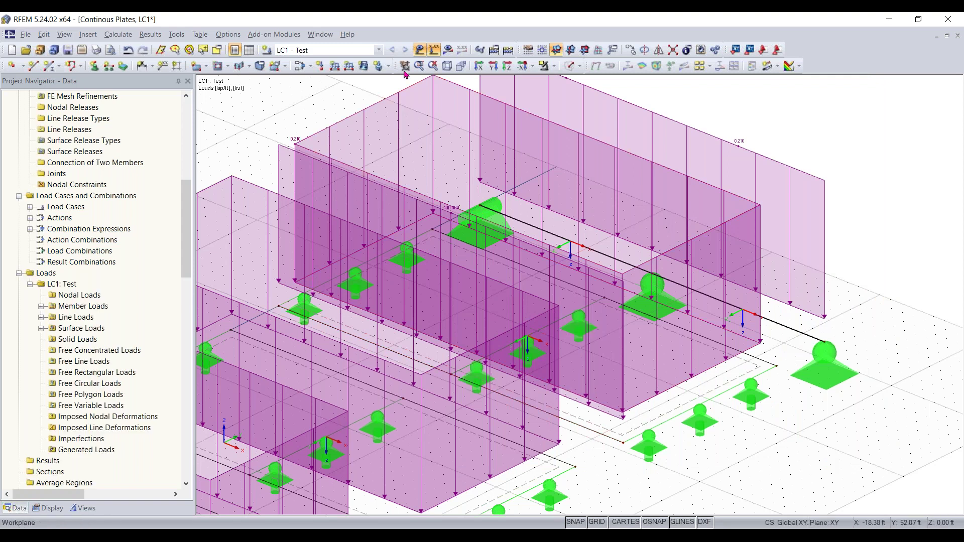
{"action": "left_click", "coordinate": [419, 49]}
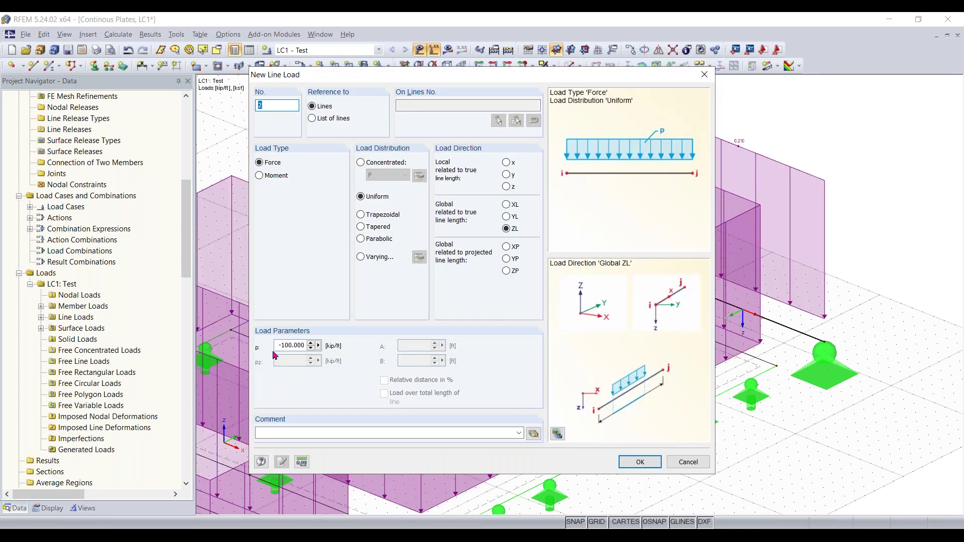
{"action": "left_click", "coordinate": [640, 462]}
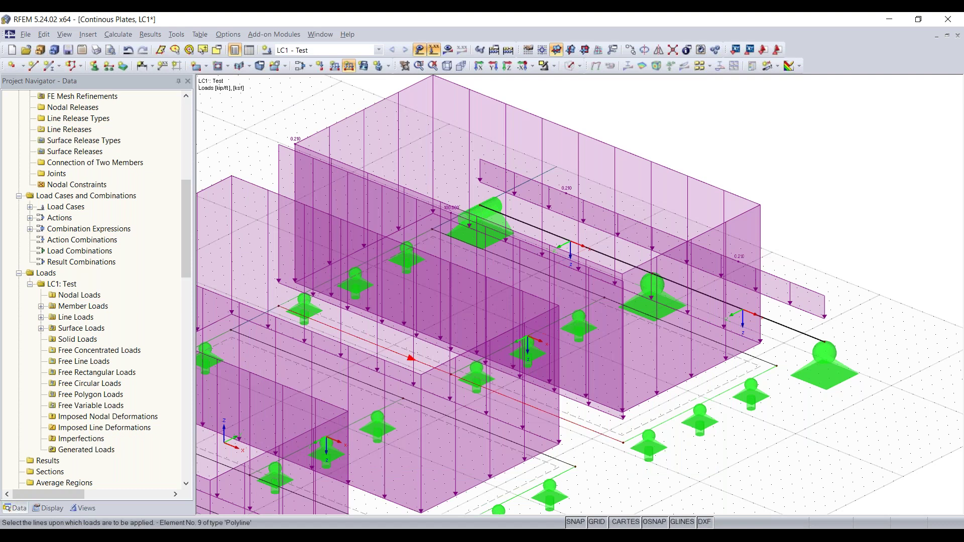
{"action": "left_click", "coordinate": [411, 358]}
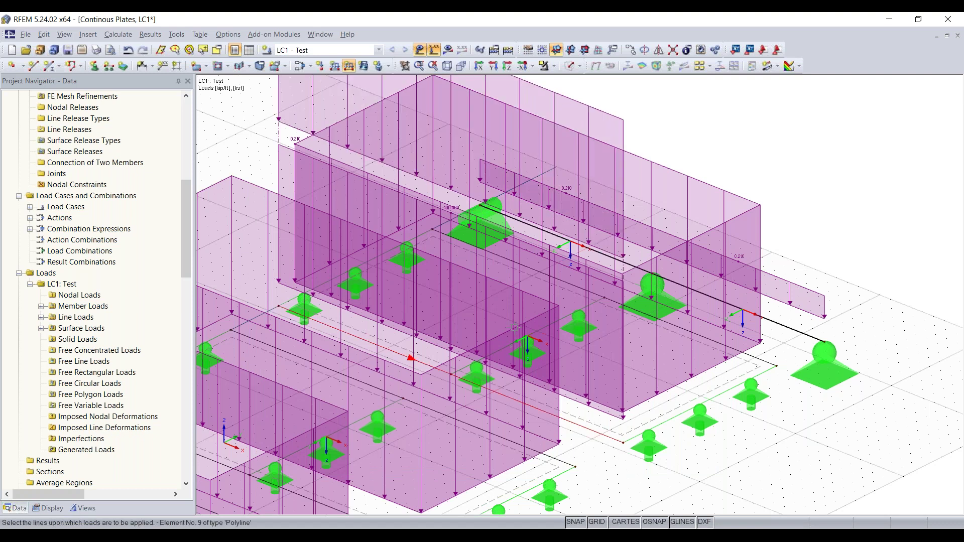
{"action": "left_click", "coordinate": [684, 412]}
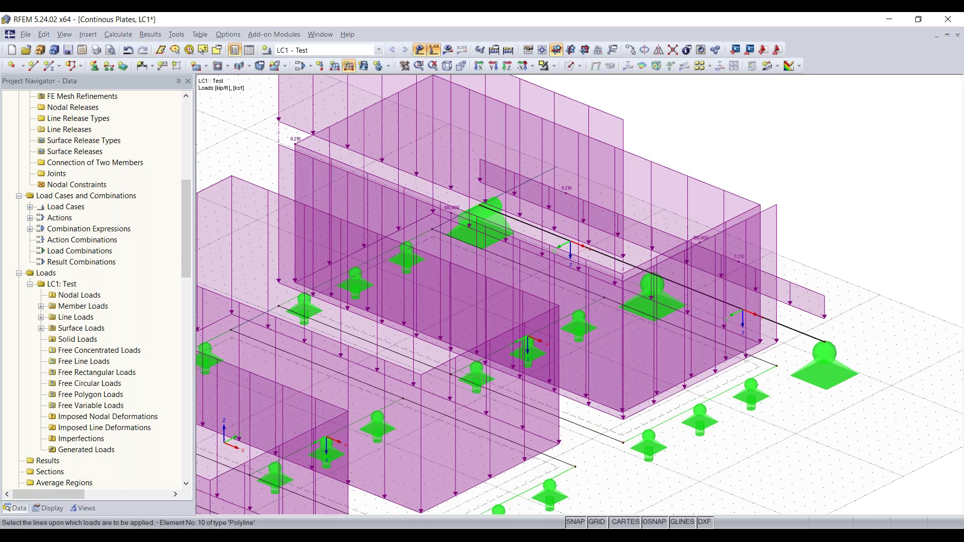
{"action": "right_click", "coordinate": [706, 131]}
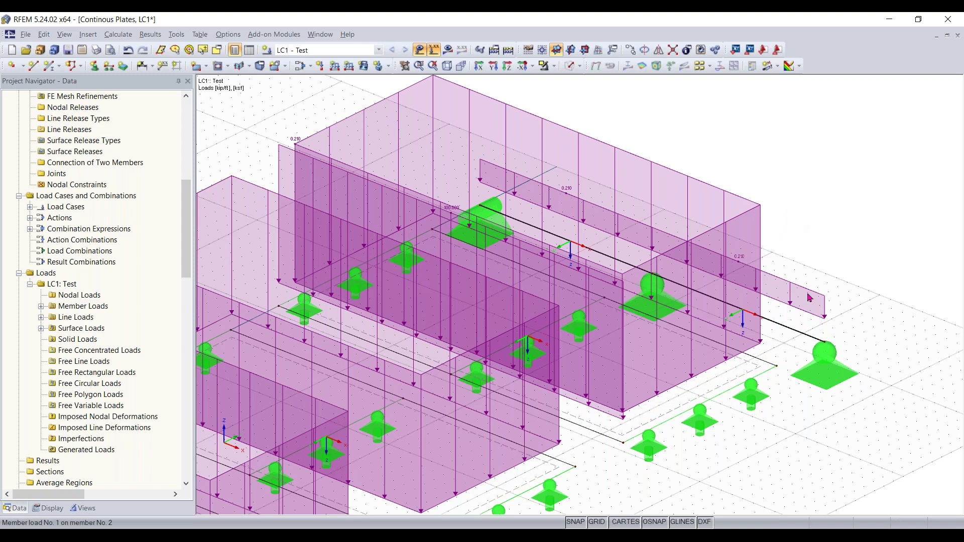
Step: Switch the model display from wireframe back to solid transparent and hide the loads
{"action": "left_click", "coordinate": [434, 49]}
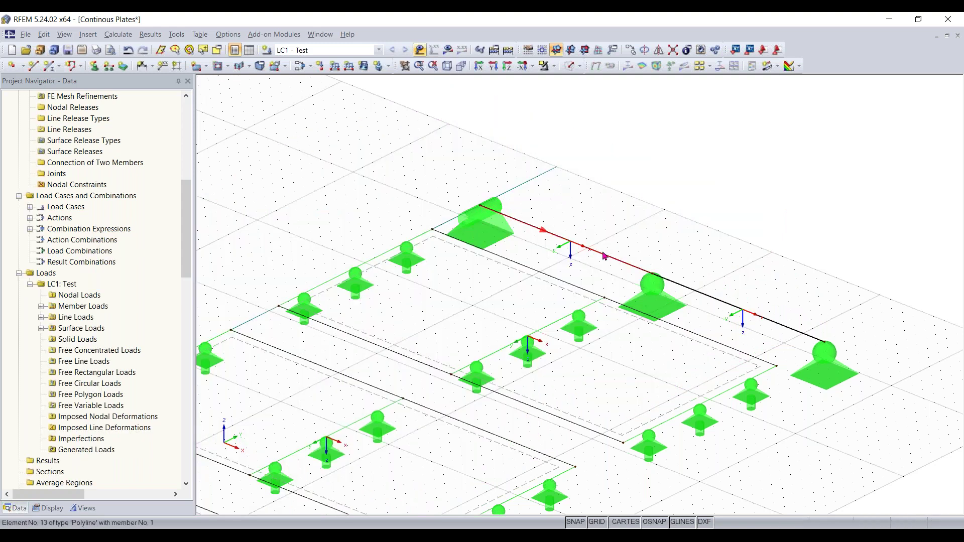
{"action": "left_click", "coordinate": [569, 67]}
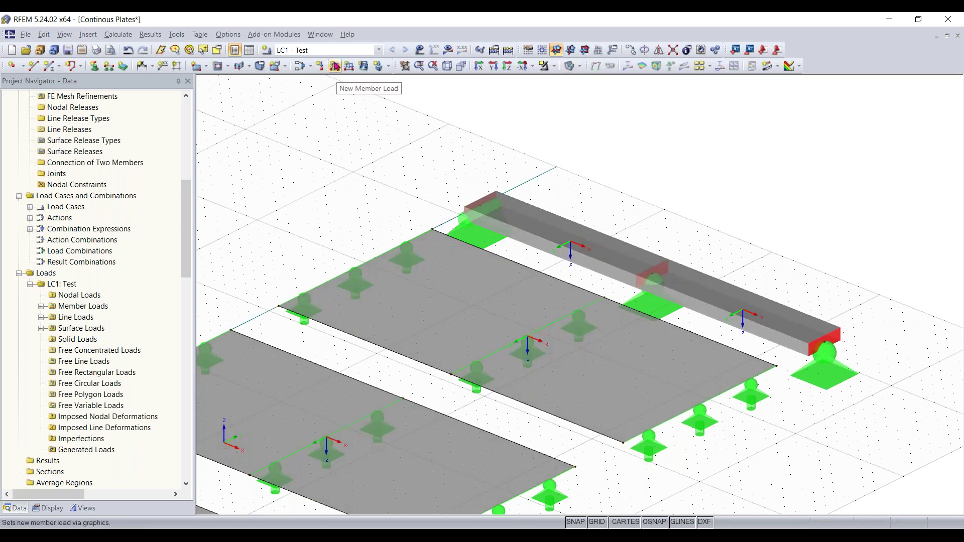
{"action": "left_click", "coordinate": [340, 67]}
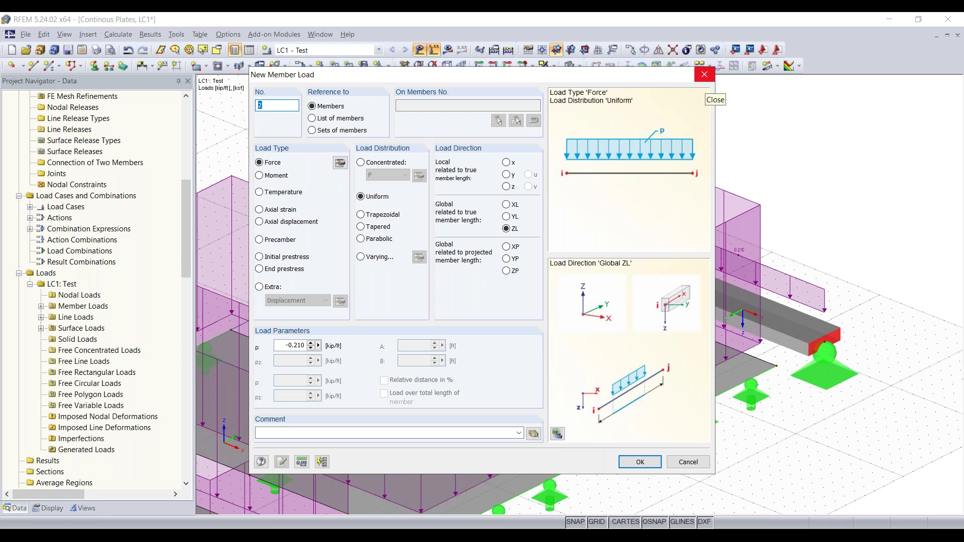
{"action": "left_click", "coordinate": [705, 74]}
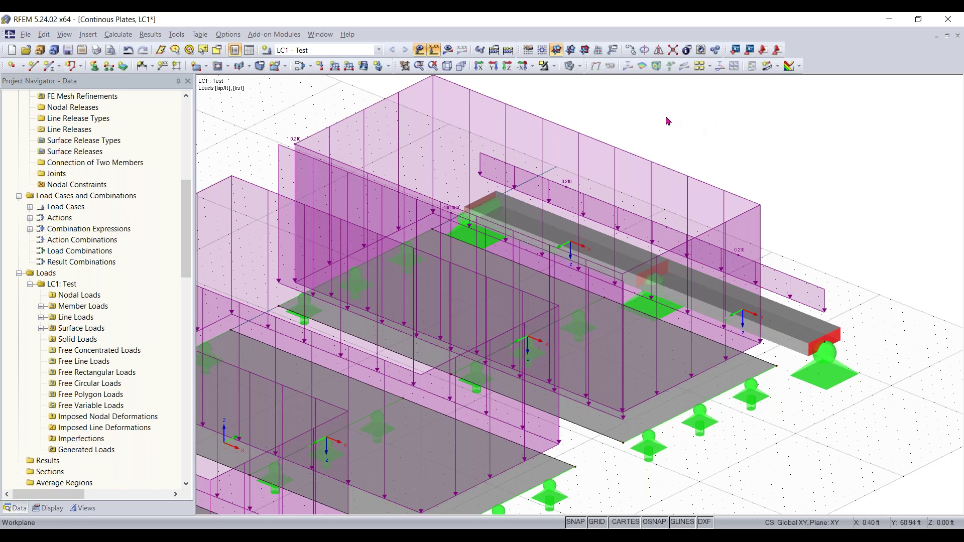
{"action": "left_click", "coordinate": [434, 50]}
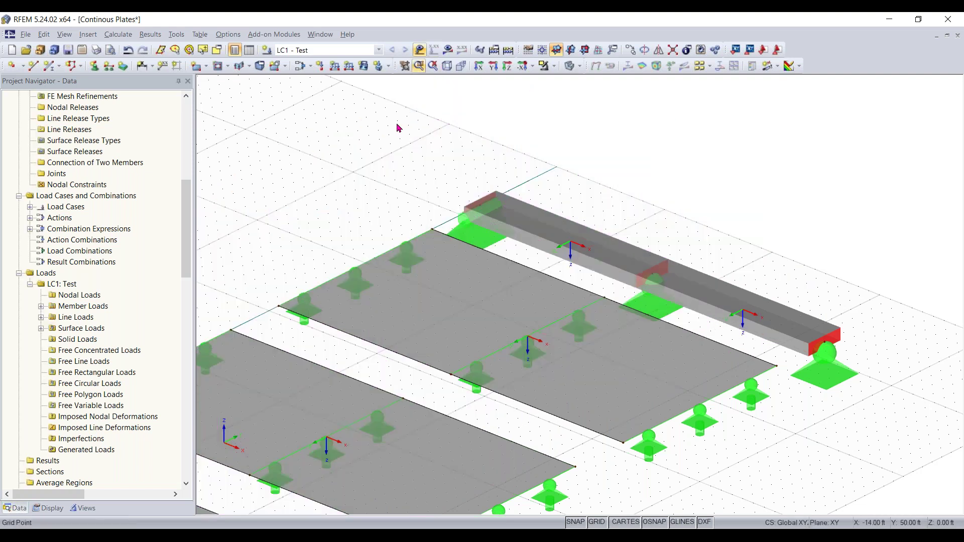
Step: Show the loads, delete the line load from line 9 on the plate beside the beam, and hide the loads again
{"action": "scroll", "coordinate": [375, 187], "scroll_direction": "down", "scroll_amount": 1}
{"action": "middle_click_drag", "start_coordinate": [390, 170], "coordinate": [461, 137]}
{"action": "scroll", "coordinate": [460, 139], "scroll_direction": "down", "scroll_amount": 2}
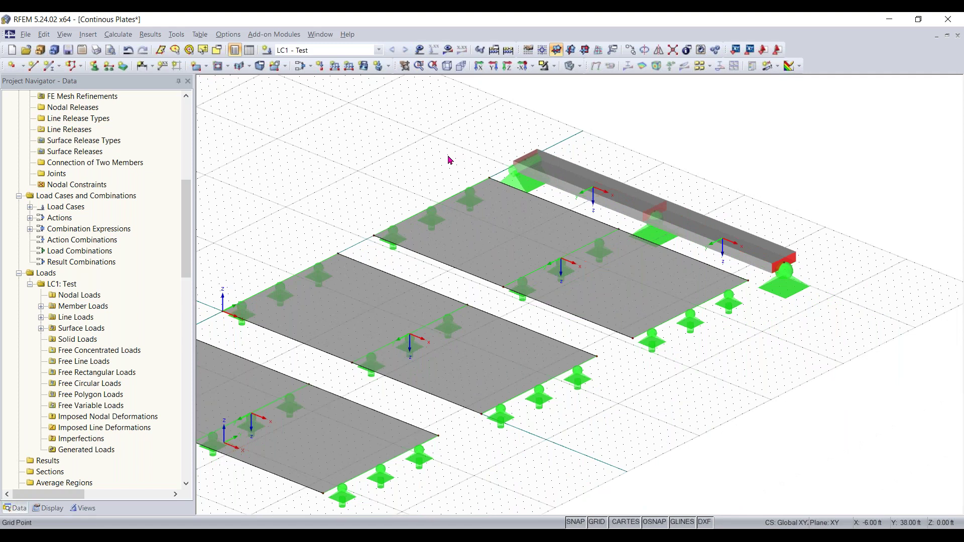
{"action": "middle_click_drag", "start_coordinate": [390, 179], "coordinate": [497, 158]}
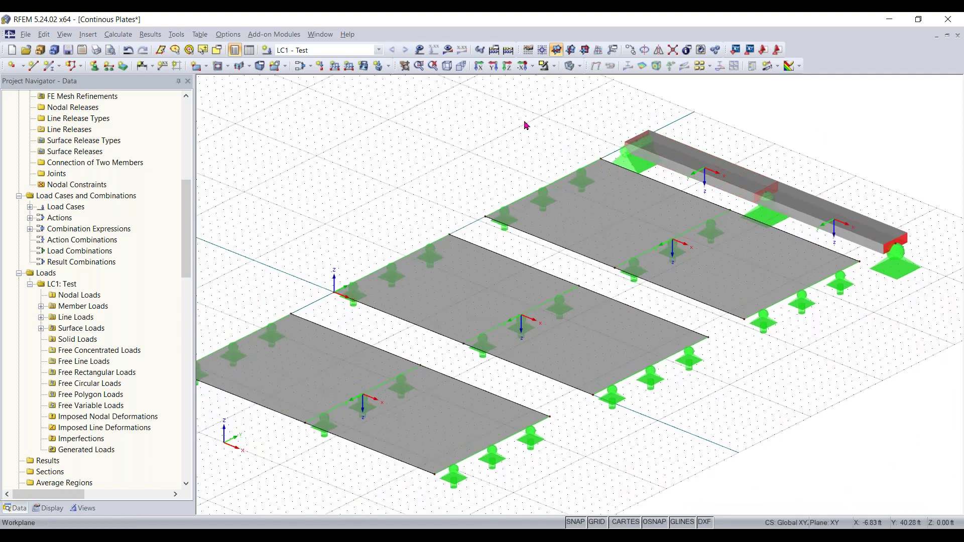
{"action": "left_click", "coordinate": [420, 49]}
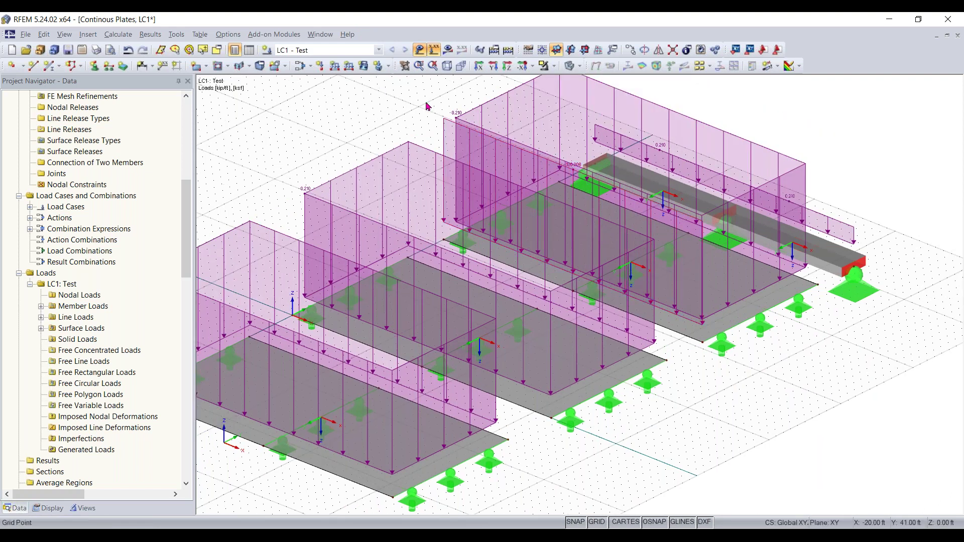
{"action": "scroll", "coordinate": [454, 131], "scroll_direction": "up", "scroll_amount": 4}
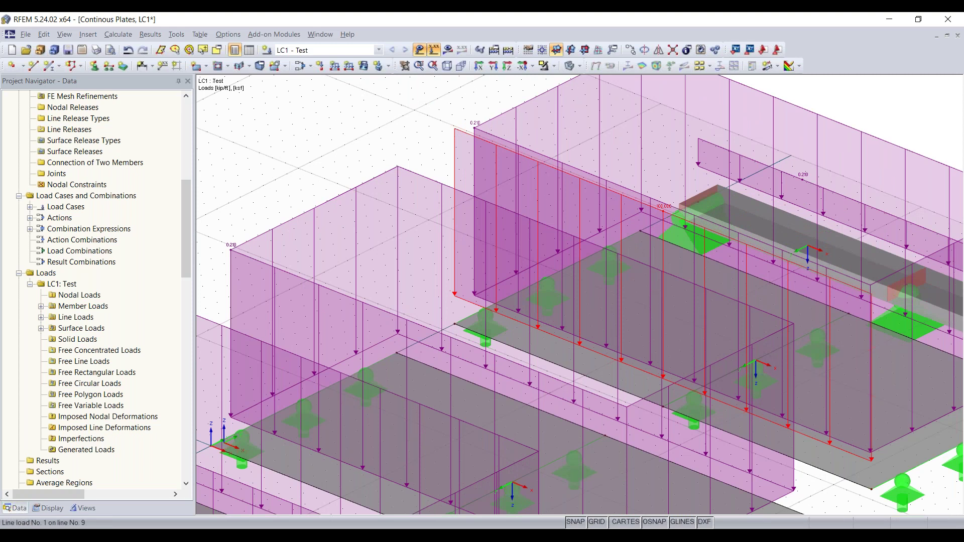
{"action": "key", "text": "Delete"}
{"action": "scroll", "coordinate": [349, 151], "scroll_direction": "down", "scroll_amount": 6}
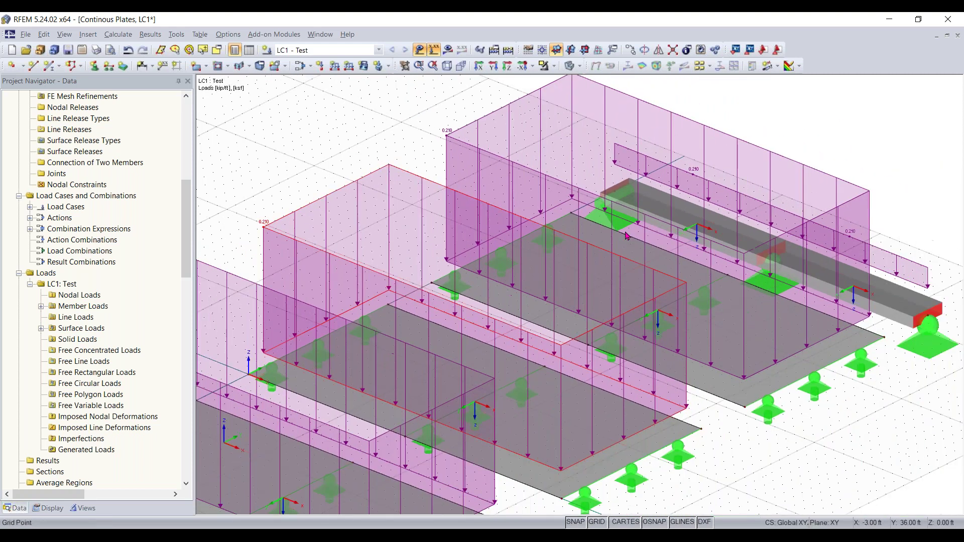
{"action": "left_click", "coordinate": [420, 50]}
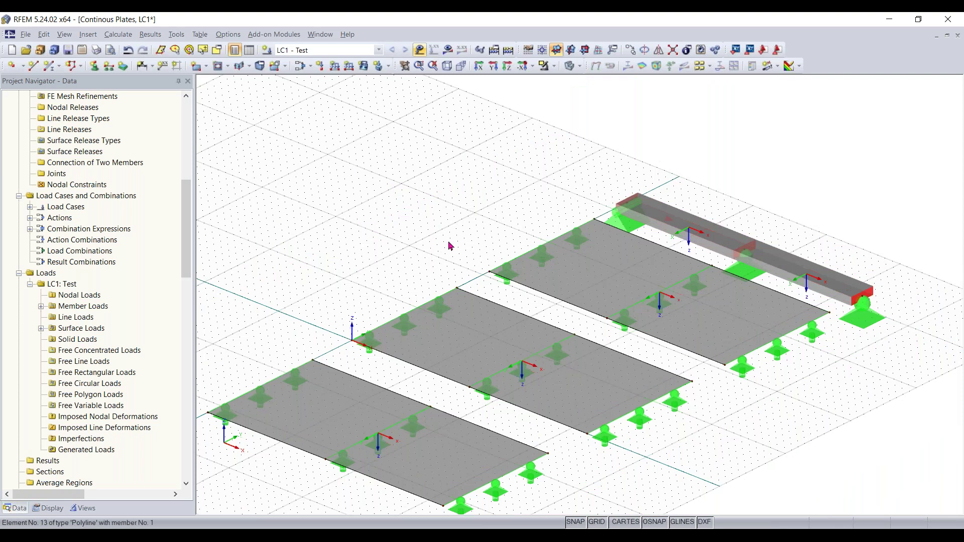
Step: Create a surface FE mesh refinement with a target FE length of 0.20 ft and assign it to surface 1
{"action": "left_click_drag", "start_coordinate": [779, 413], "coordinate": [795, 383]}
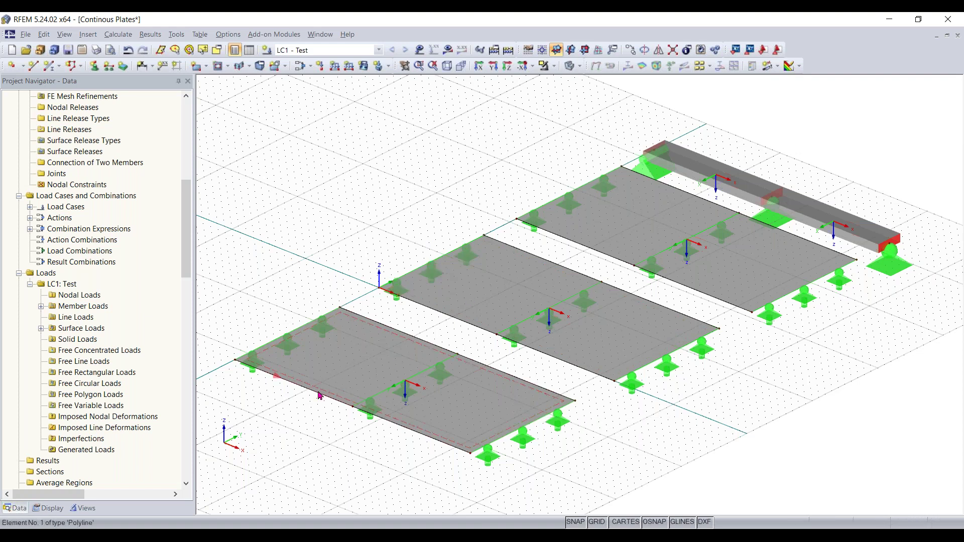
{"action": "scroll", "coordinate": [319, 396], "scroll_direction": "up", "scroll_amount": 2}
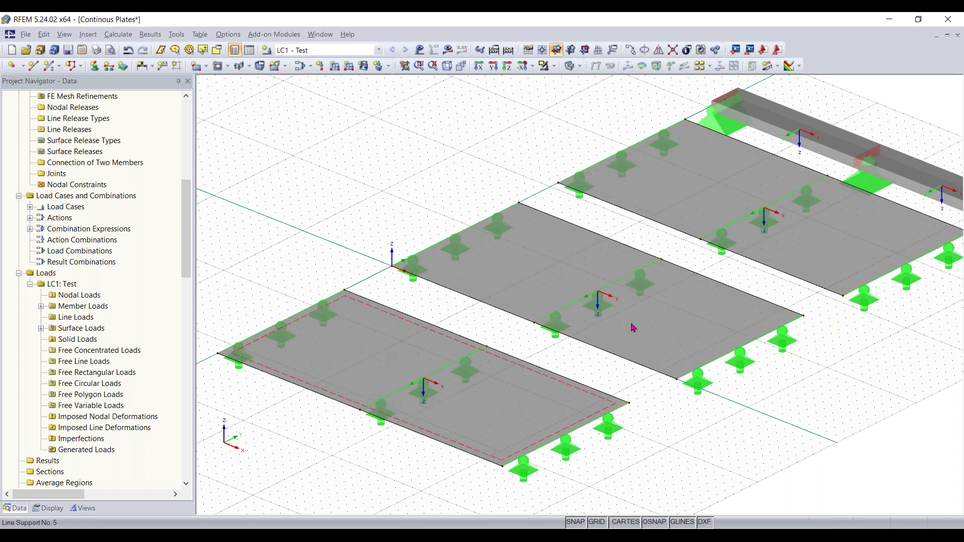
{"action": "scroll", "coordinate": [820, 376], "scroll_direction": "down", "scroll_amount": 1}
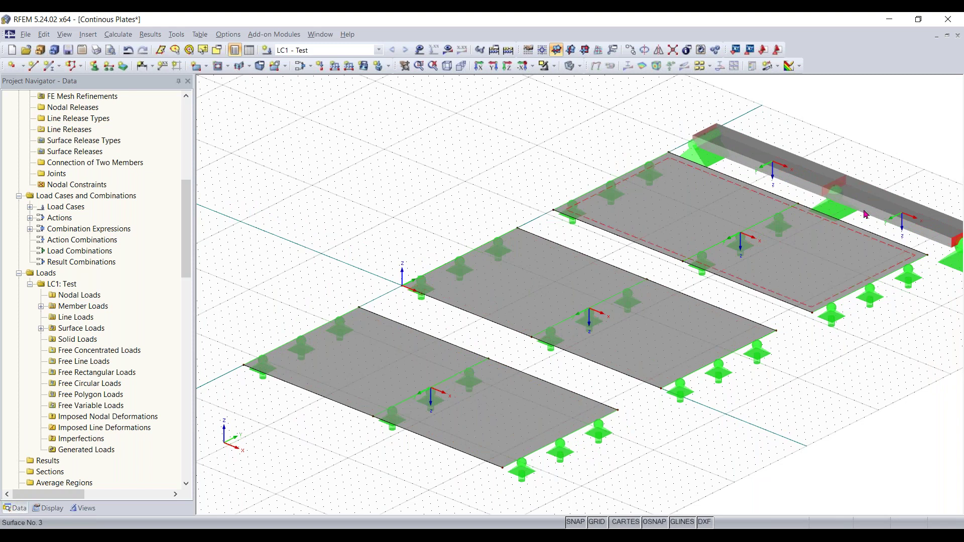
{"action": "mouse_move", "coordinate": [797, 362]}
{"action": "middle_mouse_down"}
{"action": "mouse_move", "coordinate": [744, 342]}
{"action": "mouse_move", "coordinate": [789, 347]}
{"action": "middle_mouse_up"}
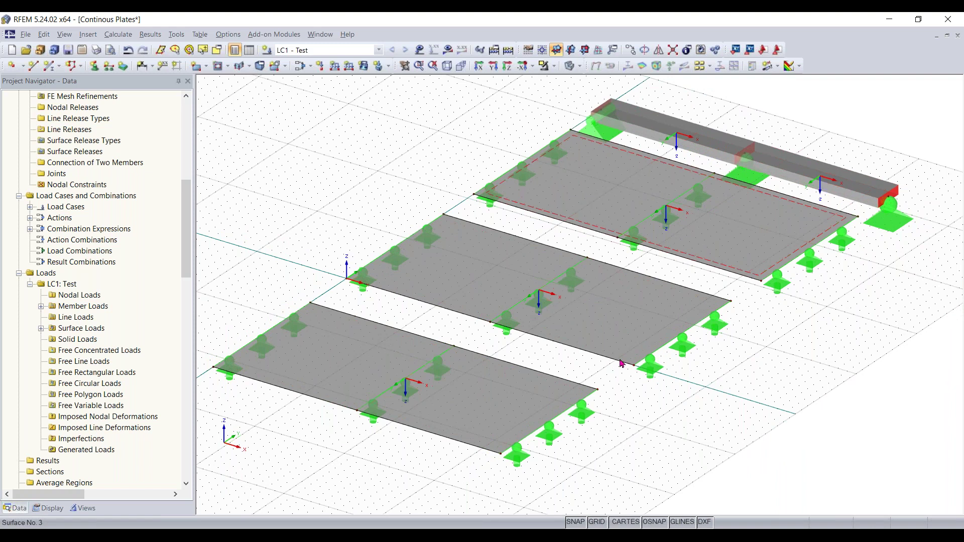
{"action": "scroll", "coordinate": [318, 376], "scroll_direction": "up", "scroll_amount": 2}
{"action": "left_click", "coordinate": [317, 376]}
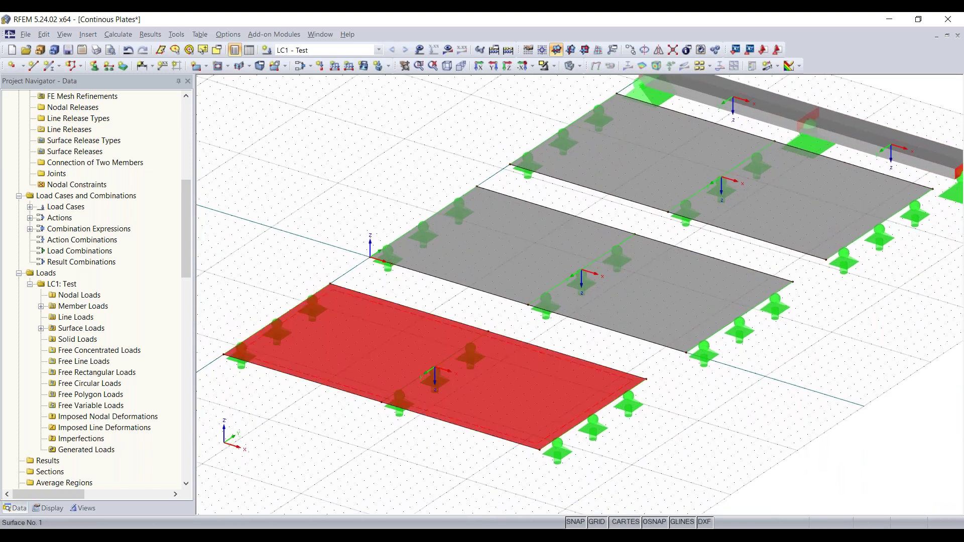
{"action": "right_click", "coordinate": [355, 353]}
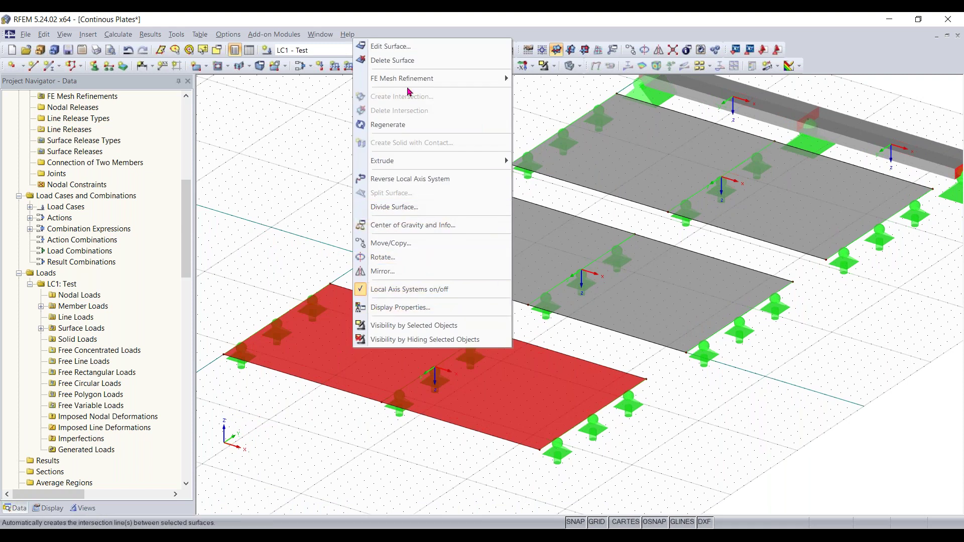
{"action": "mouse_move", "coordinate": [409, 86]}
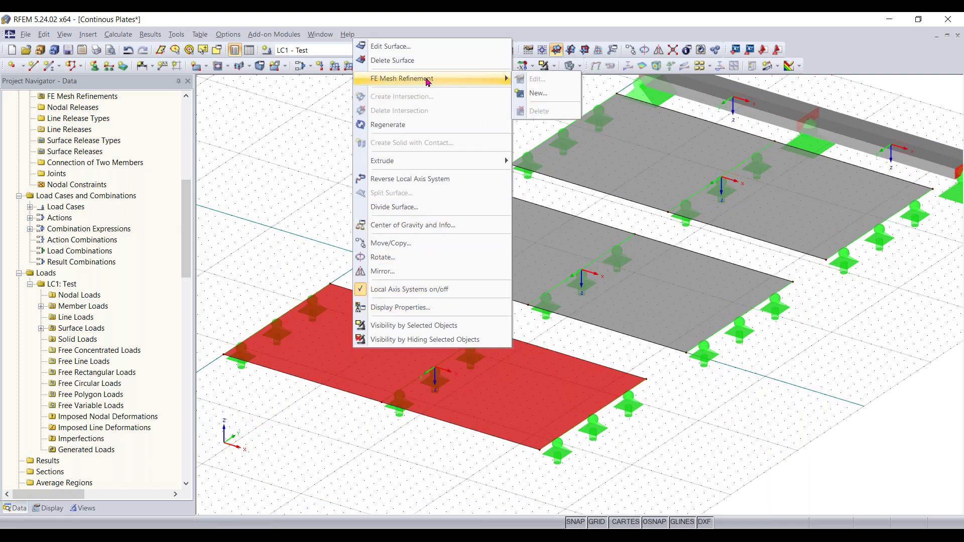
{"action": "left_click", "coordinate": [540, 93]}
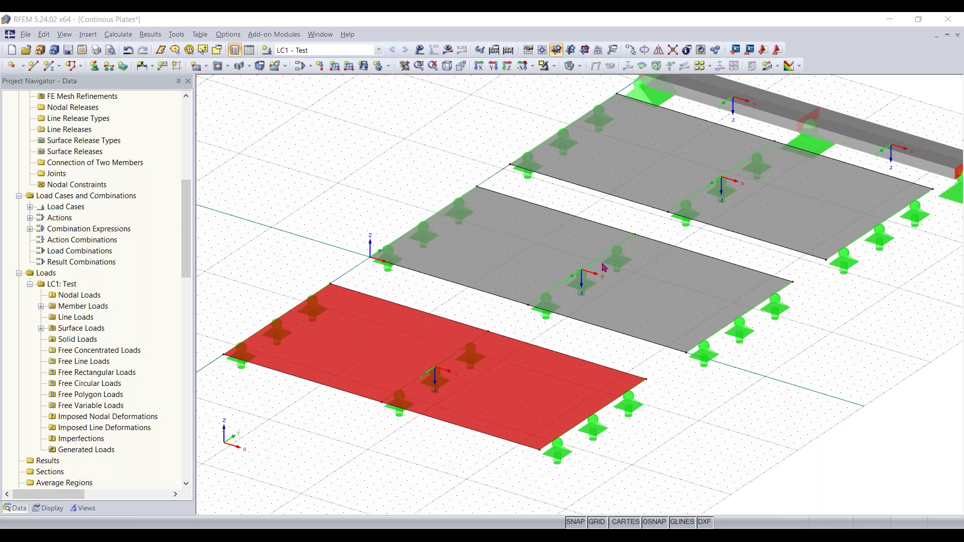
{"action": "left_click", "coordinate": [514, 286]}
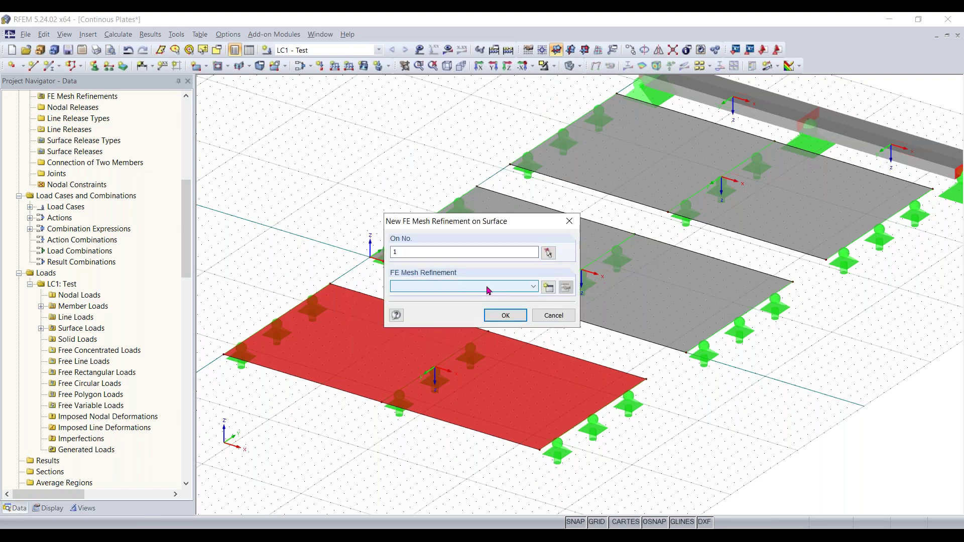
{"action": "left_click", "coordinate": [549, 288]}
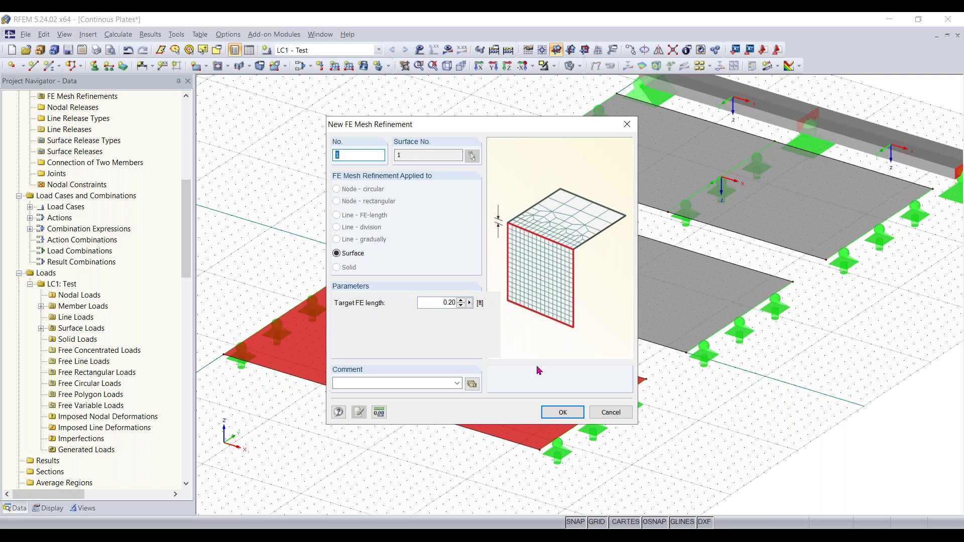
{"action": "left_click", "coordinate": [552, 408]}
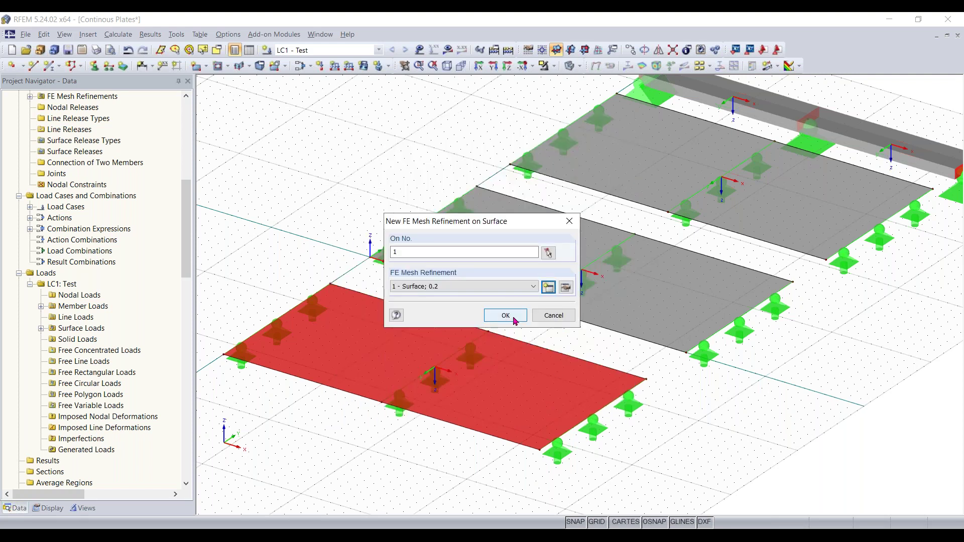
{"action": "left_click", "coordinate": [512, 316]}
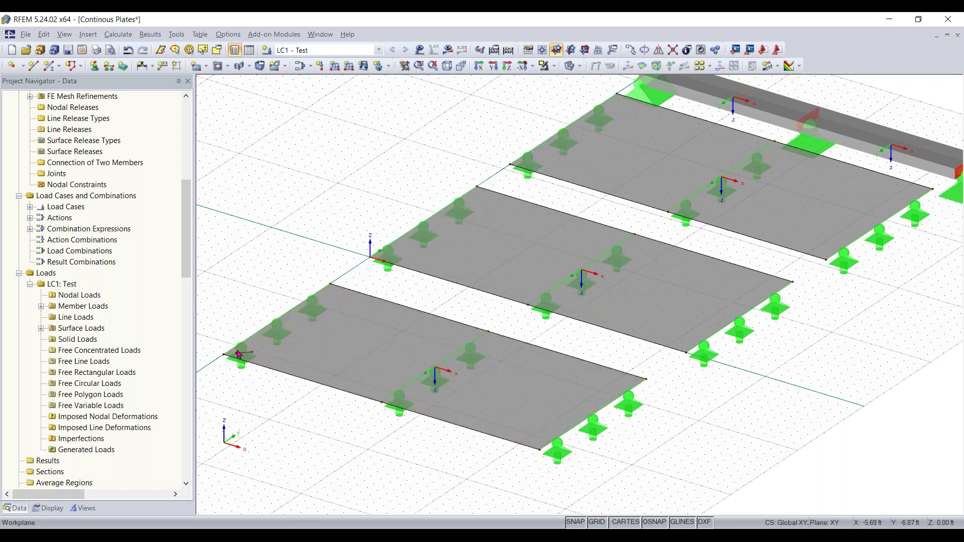
Step: Examine the FE mesh refinement marker at the corner of surface 1
{"action": "scroll", "coordinate": [241, 368], "scroll_direction": "up", "scroll_amount": 1}
{"action": "scroll", "coordinate": [296, 278], "scroll_direction": "up", "scroll_amount": 4}
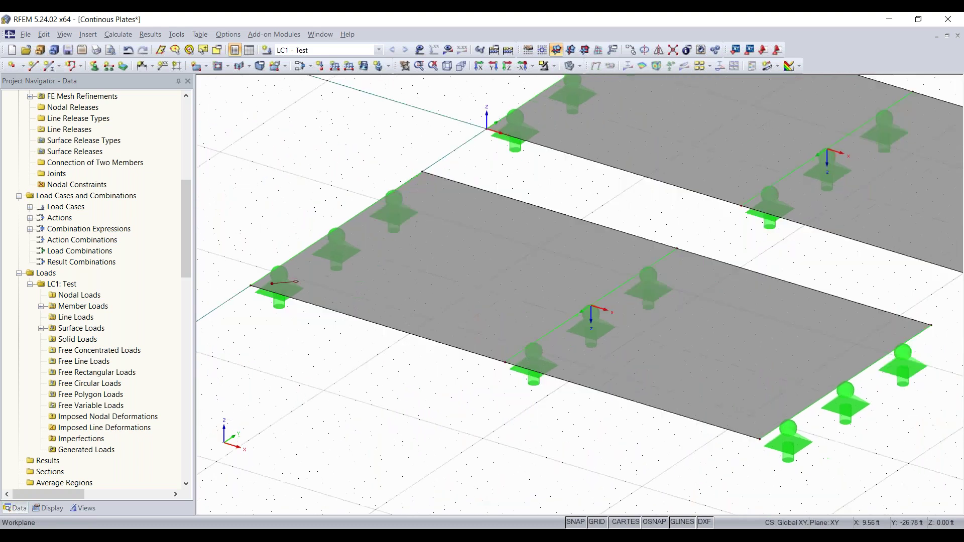
{"action": "scroll", "coordinate": [297, 278], "scroll_direction": "up", "scroll_amount": 5}
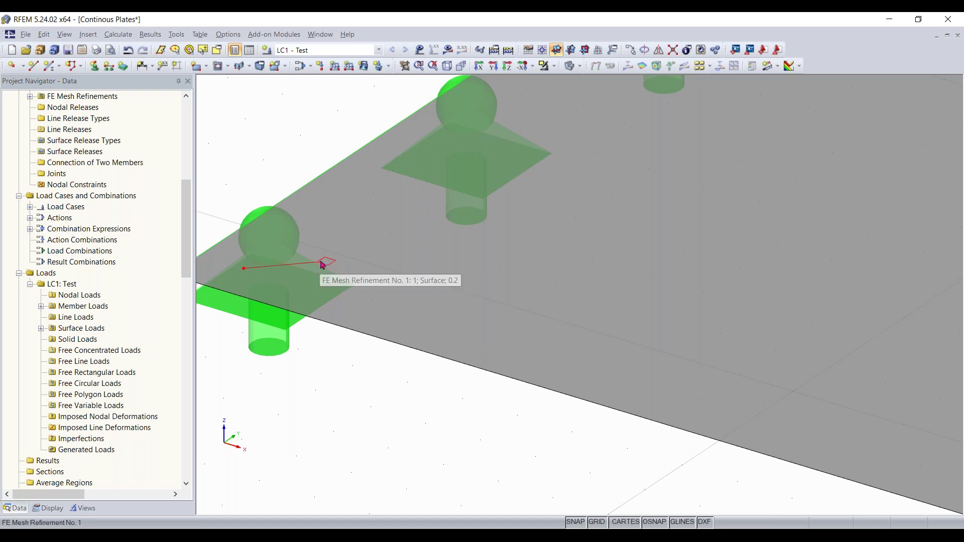
{"action": "scroll", "coordinate": [322, 265], "scroll_direction": "down", "scroll_amount": 6}
{"action": "scroll", "coordinate": [323, 265], "scroll_direction": "up", "scroll_amount": 2}
{"action": "scroll", "coordinate": [323, 265], "scroll_direction": "up", "scroll_amount": 5}
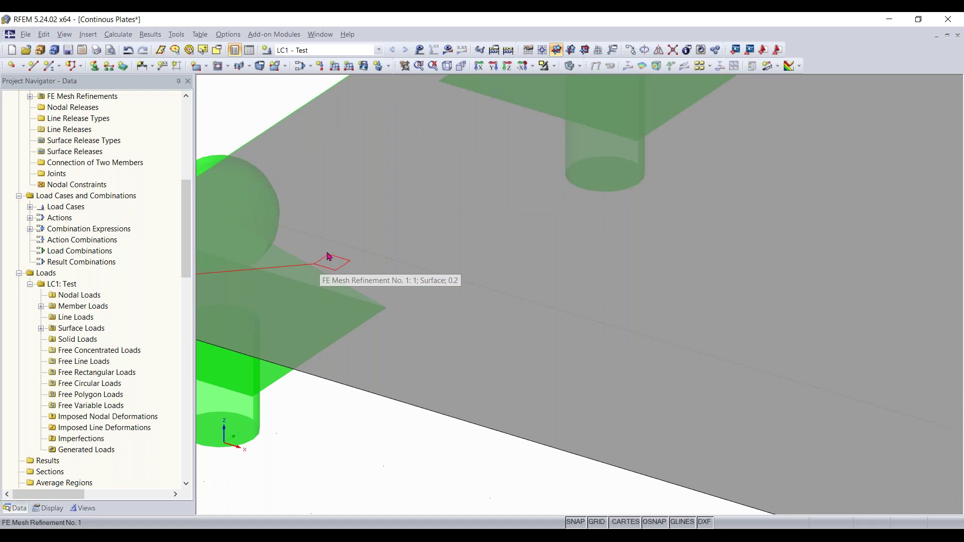
{"action": "scroll", "coordinate": [338, 266], "scroll_direction": "down", "scroll_amount": 4}
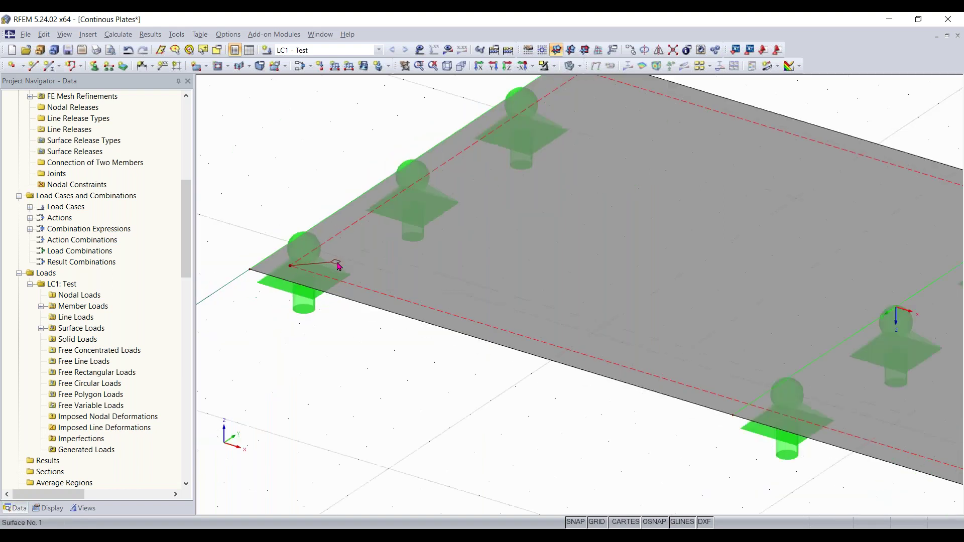
{"action": "scroll", "coordinate": [337, 266], "scroll_direction": "down", "scroll_amount": 4}
Step: Create a new surface FE mesh refinement with a target FE length of 0.40 ft and assign it to surface 2, the middle plate
{"action": "middle_click_drag", "start_coordinate": [537, 309], "coordinate": [287, 439]}
{"action": "scroll", "coordinate": [540, 331], "scroll_direction": "down", "scroll_amount": 2}
{"action": "middle_click_drag", "start_coordinate": [540, 331], "coordinate": [424, 371]}
{"action": "scroll", "coordinate": [485, 300], "scroll_direction": "down", "scroll_amount": 1}
{"action": "left_click", "coordinate": [486, 297]}
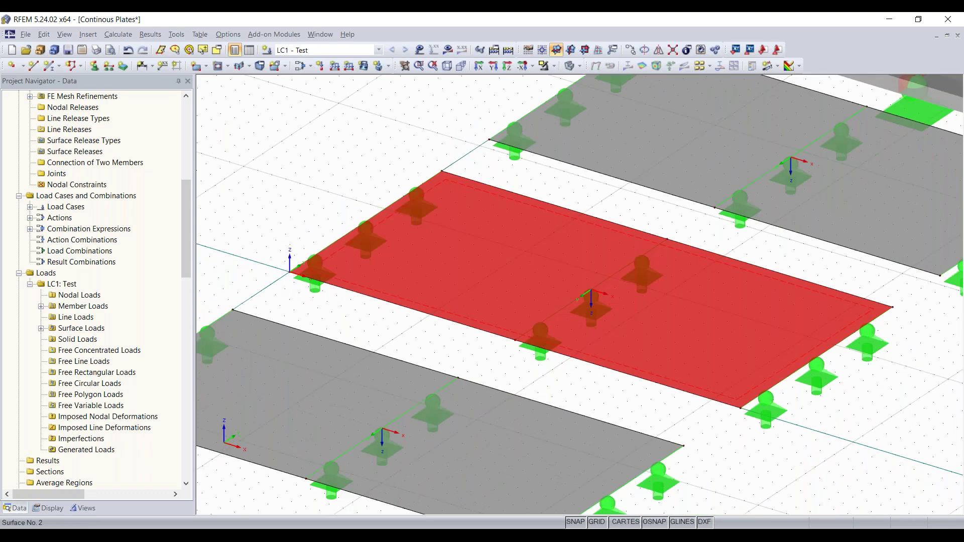
{"action": "right_click", "coordinate": [485, 297]}
{"action": "mouse_move", "coordinate": [560, 52]}
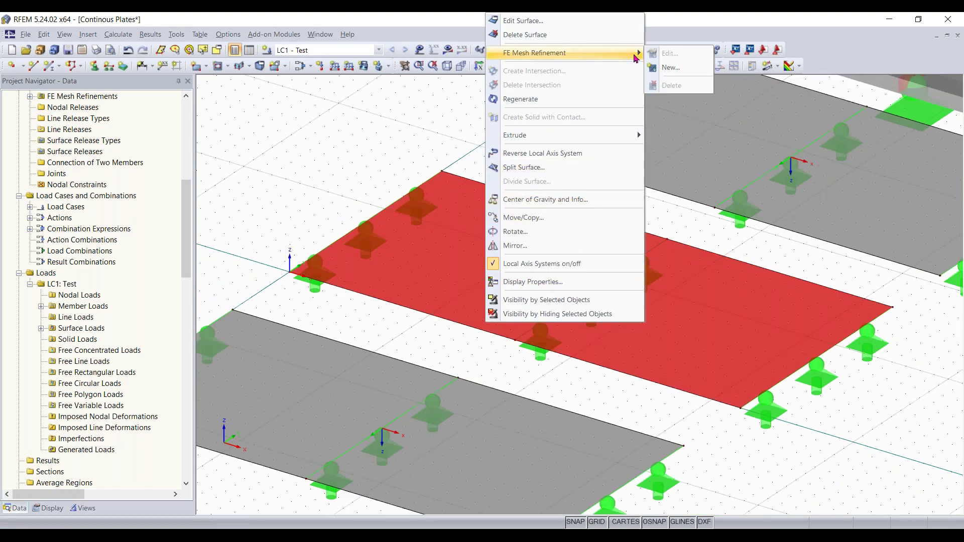
{"action": "left_click", "coordinate": [671, 67]}
{"action": "left_click", "coordinate": [507, 289]}
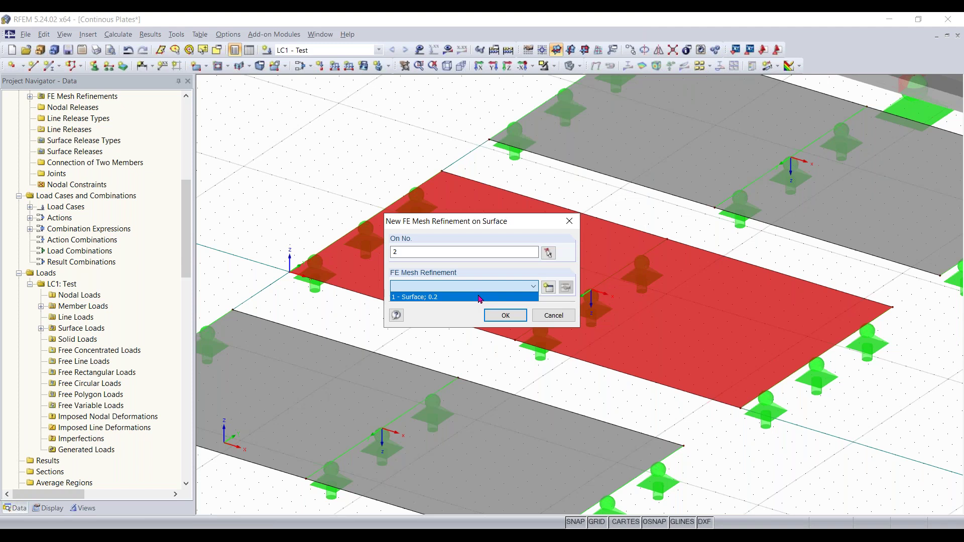
{"action": "left_click", "coordinate": [552, 289]}
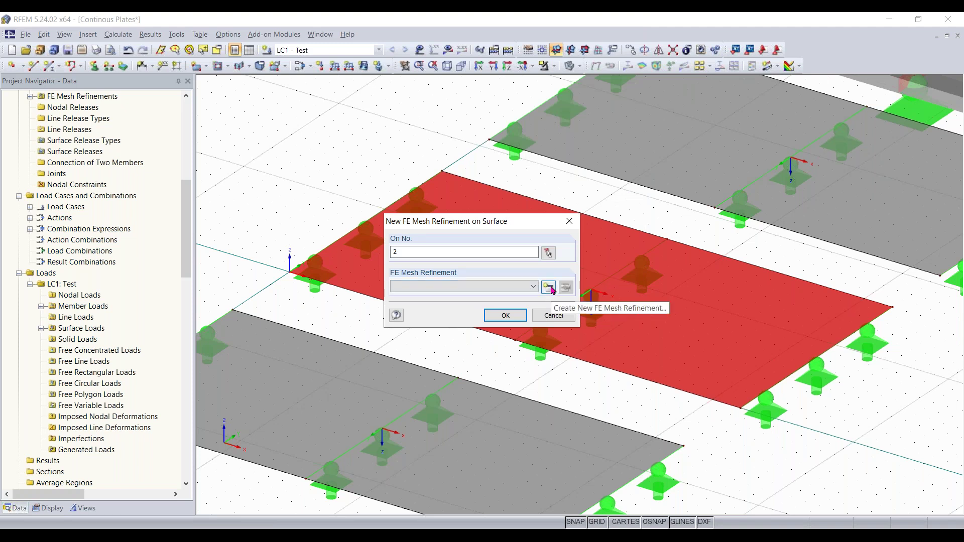
{"action": "left_click", "coordinate": [549, 287]}
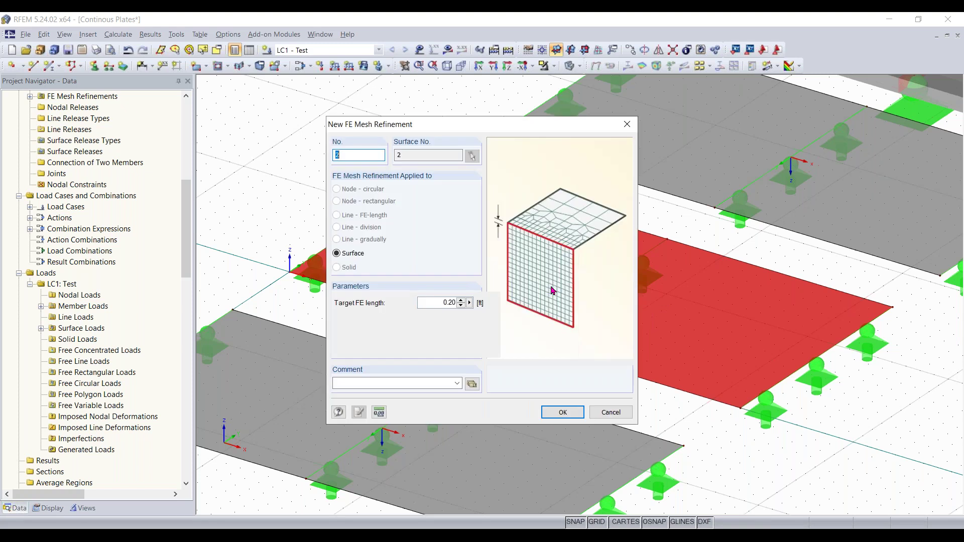
{"action": "left_click", "coordinate": [437, 303]}
{"action": "key", "text": "Return"}
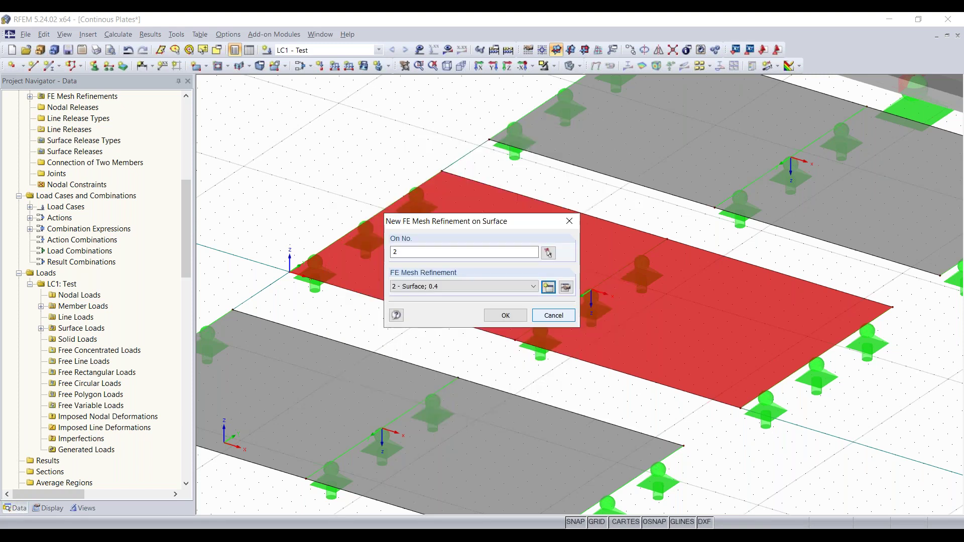
{"action": "left_click", "coordinate": [506, 312]}
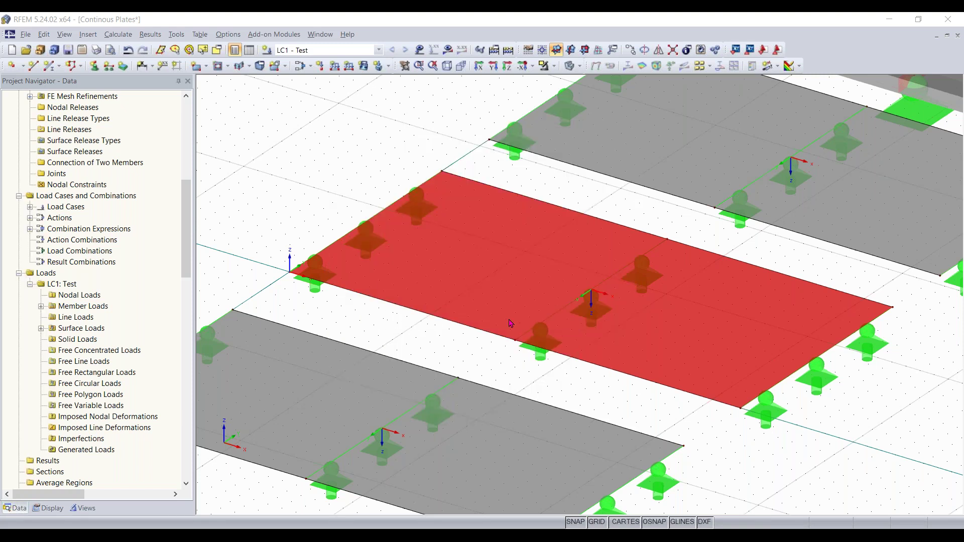
{"action": "left_click", "coordinate": [422, 137]}
Step: Create a surface FE mesh refinement with a target FE length of 0.60 ft on surface 3, the plate beside the beam
{"action": "scroll", "coordinate": [793, 253], "scroll_direction": "down", "scroll_amount": 1}
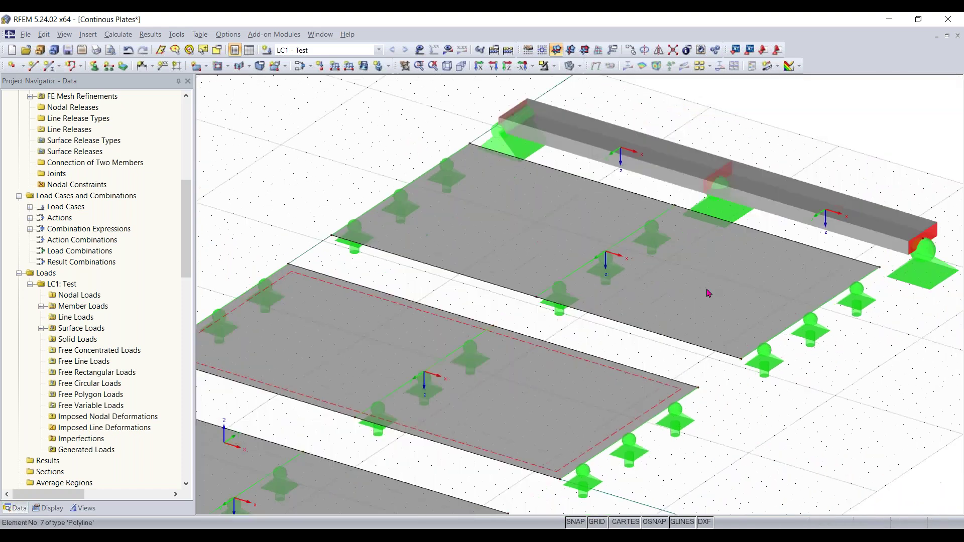
{"action": "left_click", "coordinate": [709, 294]}
{"action": "right_click", "coordinate": [708, 294]}
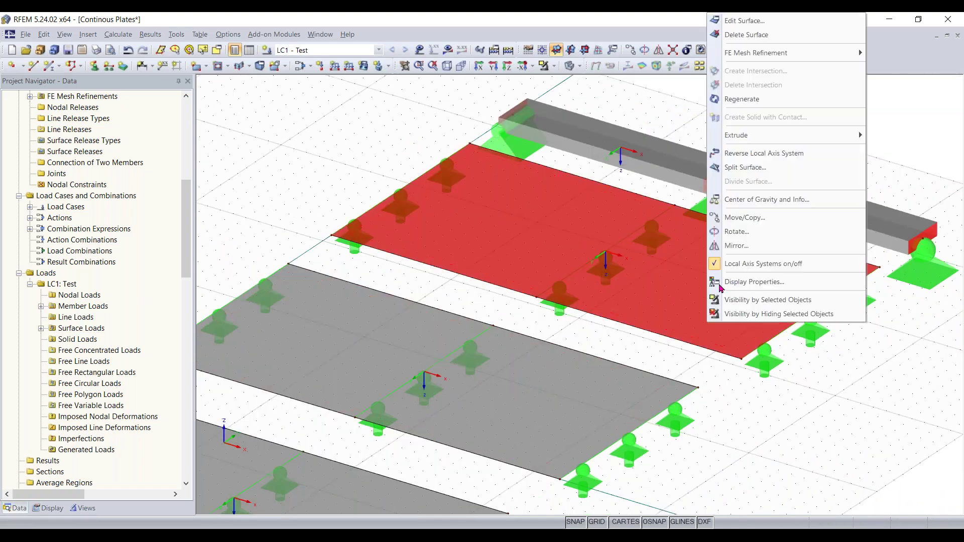
{"action": "mouse_move", "coordinate": [804, 52]}
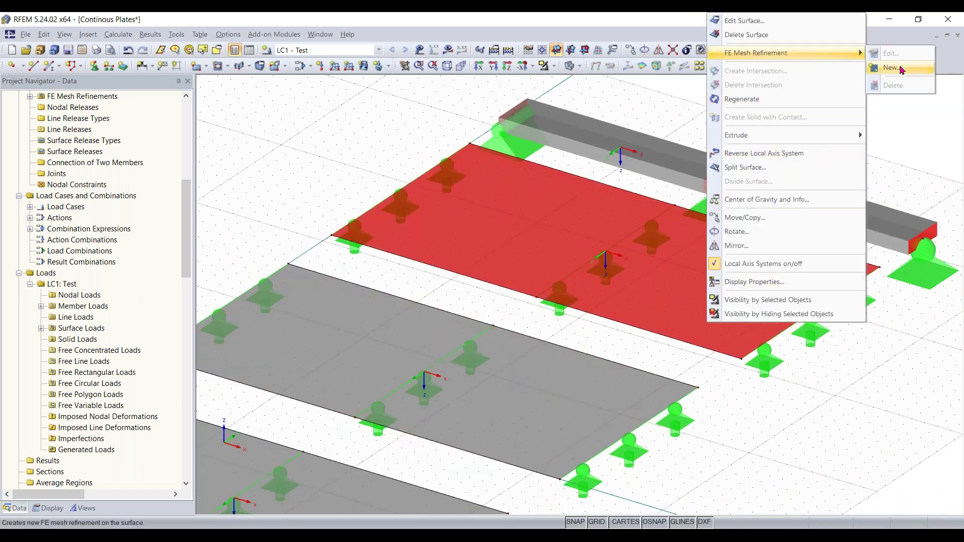
{"action": "left_click", "coordinate": [893, 67]}
{"action": "left_click", "coordinate": [549, 287]}
{"action": "double_click", "coordinate": [430, 304]}
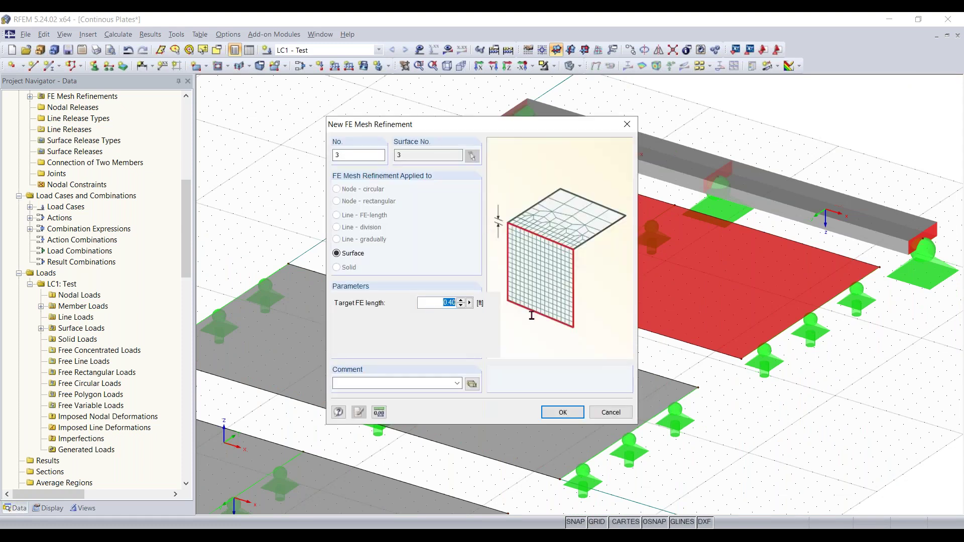
{"action": "type", "text": "0"}
{"action": "key", "text": "Return"}
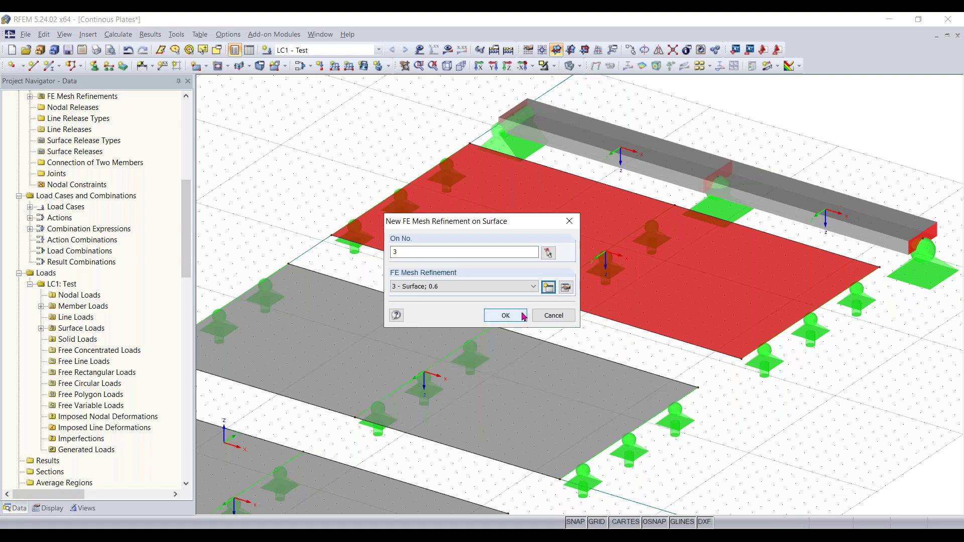
{"action": "left_click", "coordinate": [563, 317]}
Step: Compare the FE mesh refinement markers at the corners of the three plates and view the model from the opposite side
{"action": "middle_click_drag", "start_coordinate": [374, 332], "coordinate": [882, 197]}
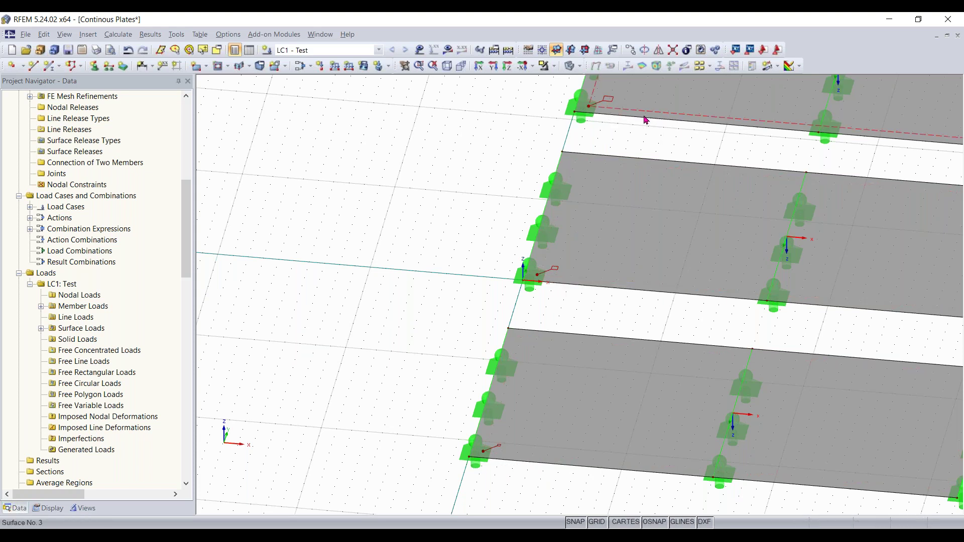
{"action": "scroll", "coordinate": [646, 120], "scroll_direction": "down", "scroll_amount": 2}
{"action": "middle_click_drag", "start_coordinate": [609, 149], "coordinate": [405, 211]}
{"action": "scroll", "coordinate": [406, 213], "scroll_direction": "down", "scroll_amount": 3}
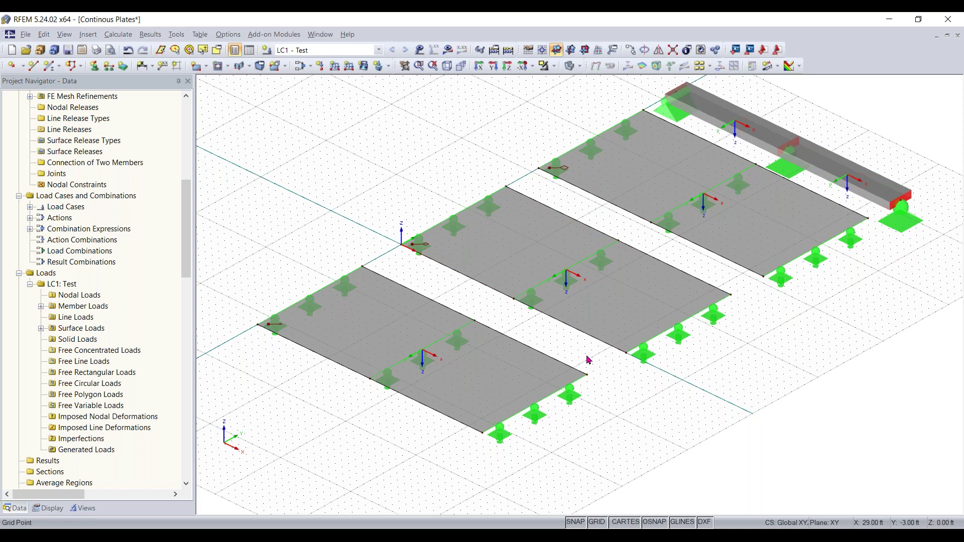
{"action": "middle_click_drag", "start_coordinate": [830, 418], "coordinate": [902, 499], "text": "ctrl"}
{"action": "middle_click_drag", "start_coordinate": [800, 401], "coordinate": [805, 371], "text": "ctrl"}
{"action": "right_click", "coordinate": [805, 372]}
{"action": "left_click", "coordinate": [724, 146]}
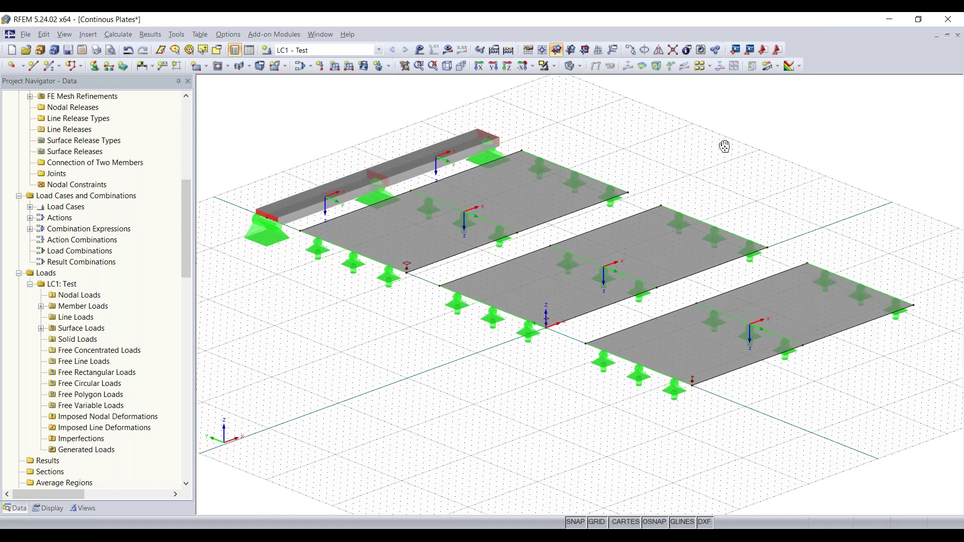
{"action": "middle_click_drag", "start_coordinate": [724, 146], "coordinate": [693, 172]}
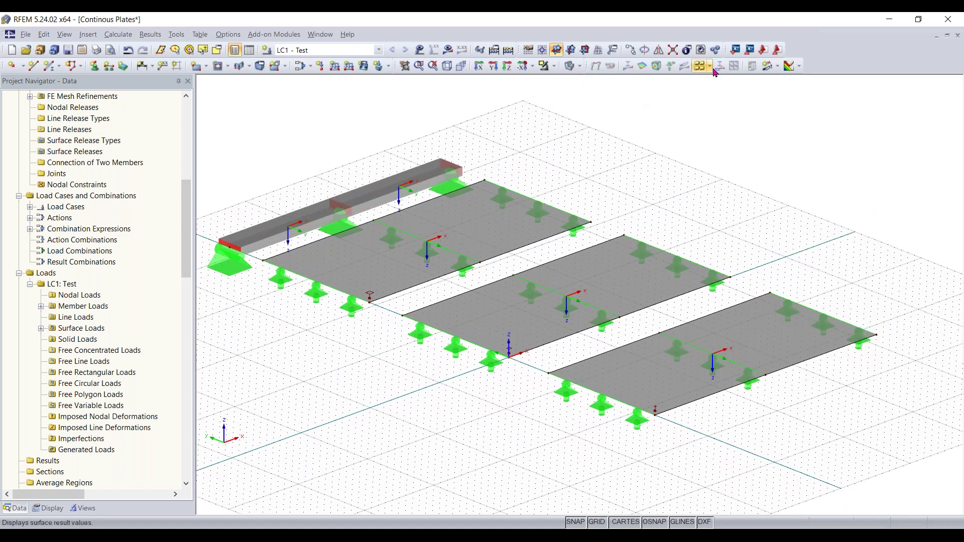
Step: Create surface section AA numerically along surface 1's centreline from X 32, Y -14 to X 0, Y -14 ft, with result diagrams Local in +z
{"action": "left_click", "coordinate": [778, 68]}
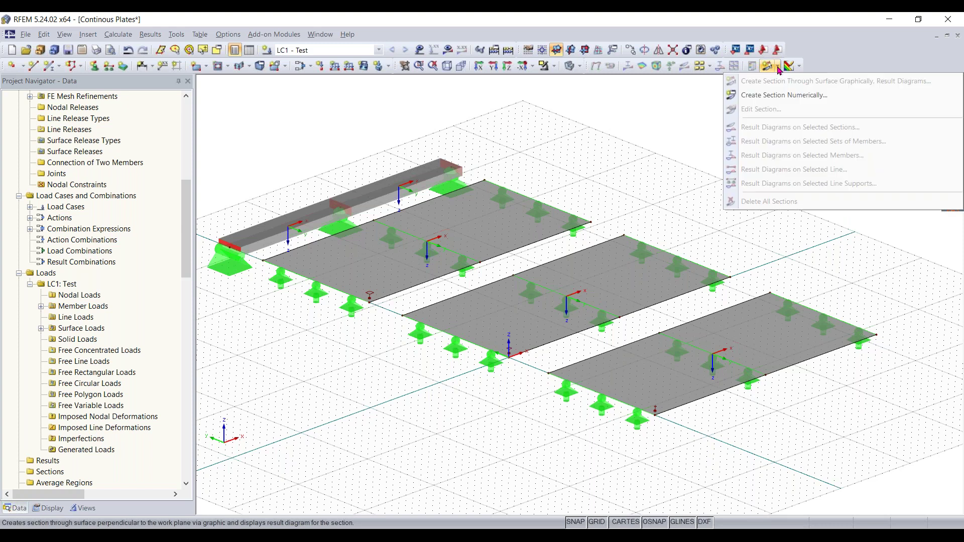
{"action": "left_click", "coordinate": [775, 96]}
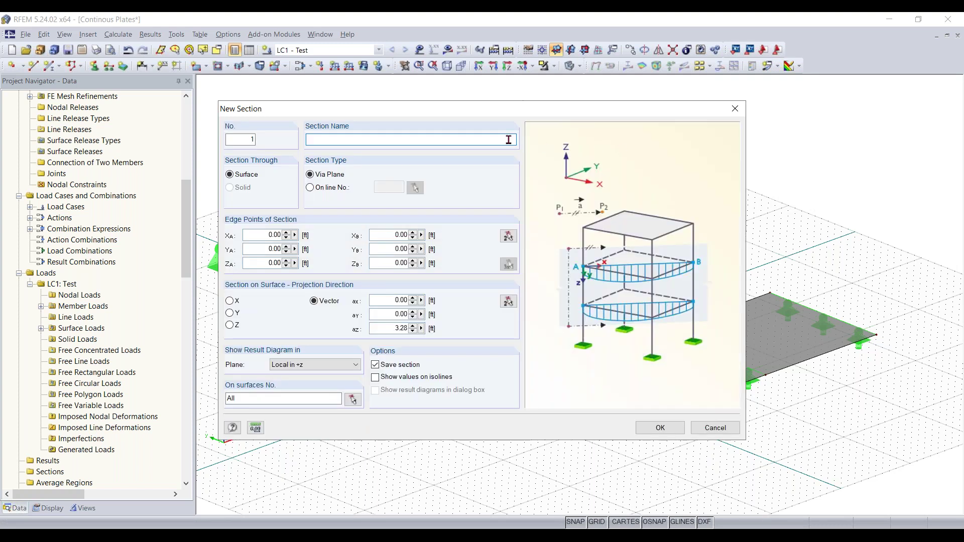
{"action": "type", "text": "AA"}
{"action": "left_click", "coordinate": [509, 236]}
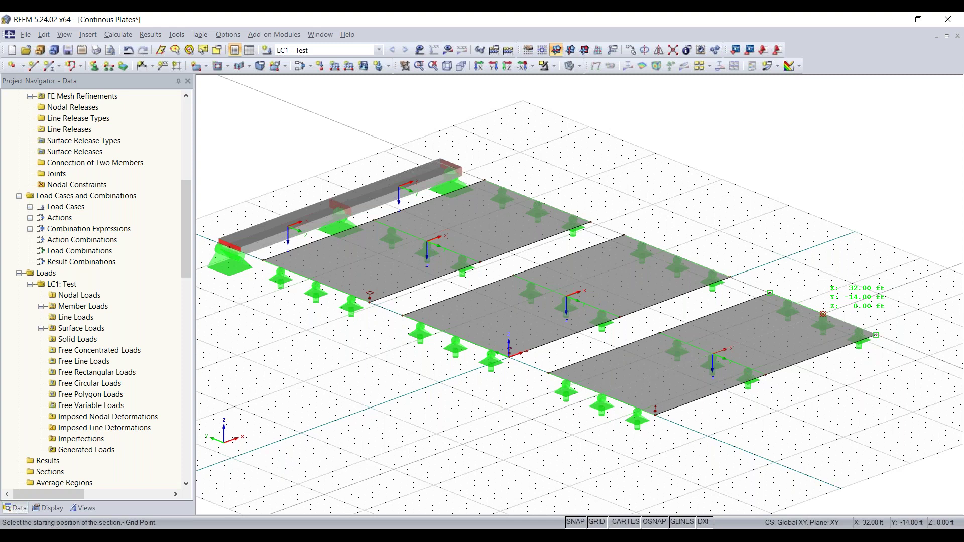
{"action": "scroll", "coordinate": [823, 314], "scroll_direction": "up", "scroll_amount": 1}
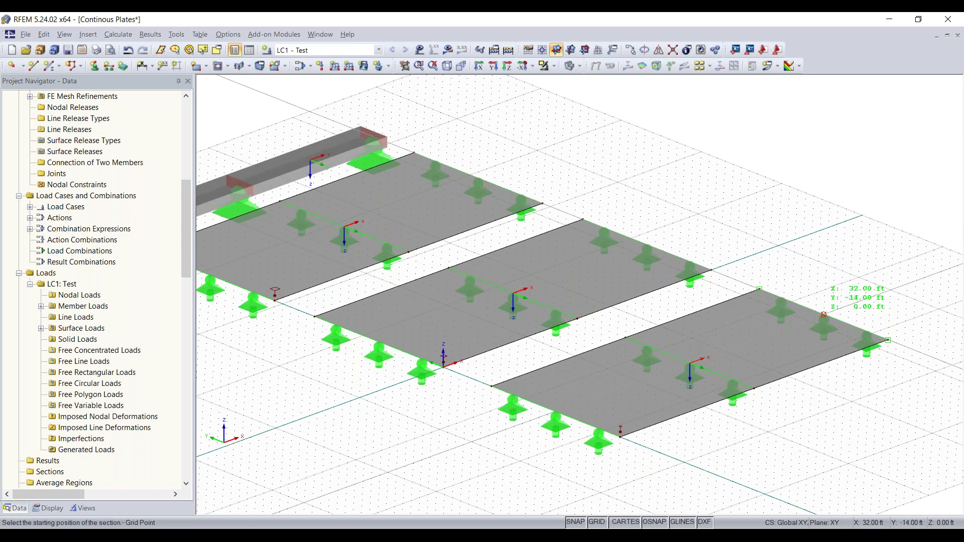
{"action": "scroll", "coordinate": [823, 315], "scroll_direction": "up", "scroll_amount": 1}
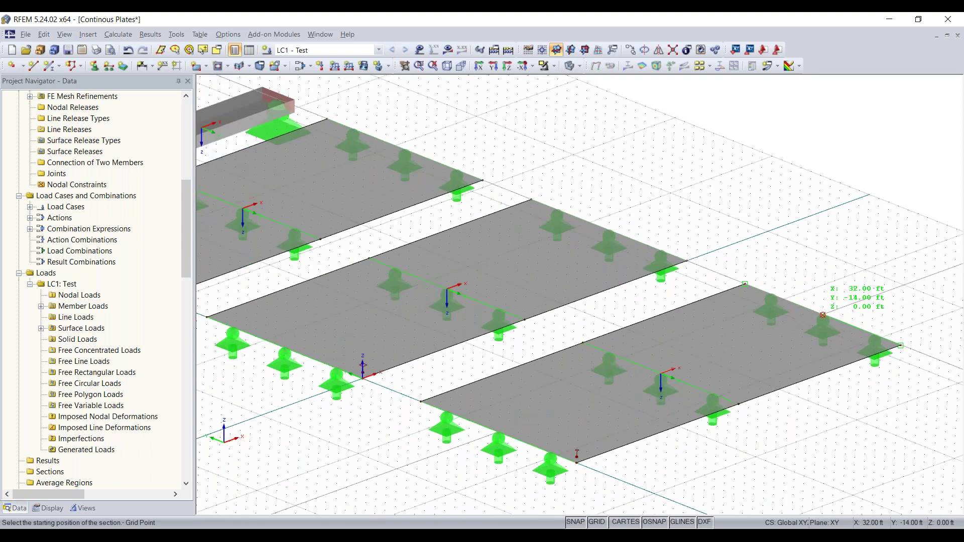
{"action": "left_click", "coordinate": [823, 315]}
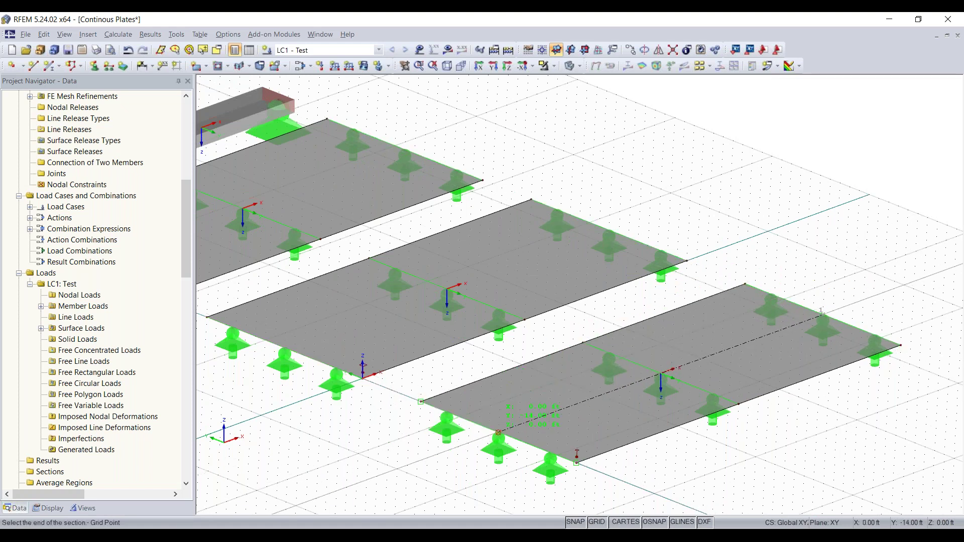
{"action": "left_click", "coordinate": [499, 432]}
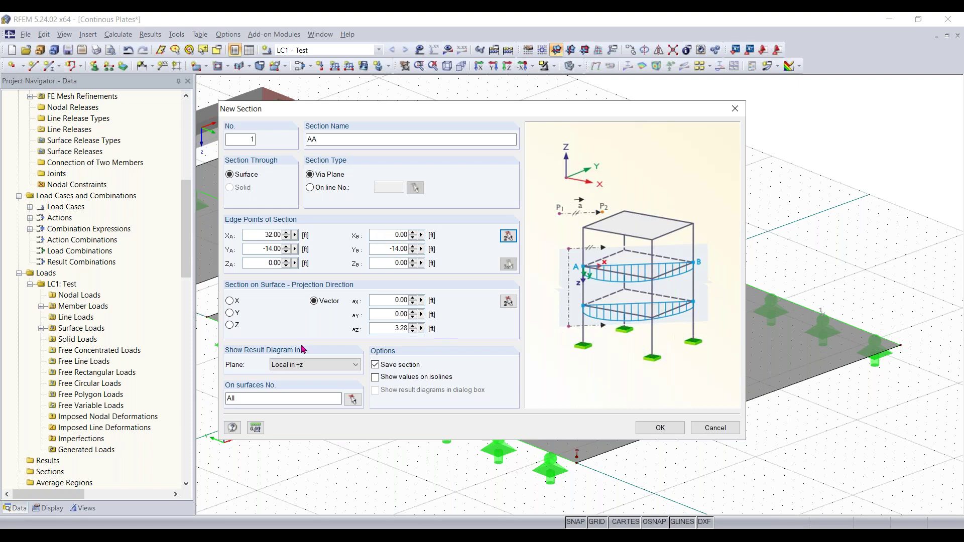
{"action": "left_click", "coordinate": [321, 365]}
{"action": "left_click", "coordinate": [321, 365]}
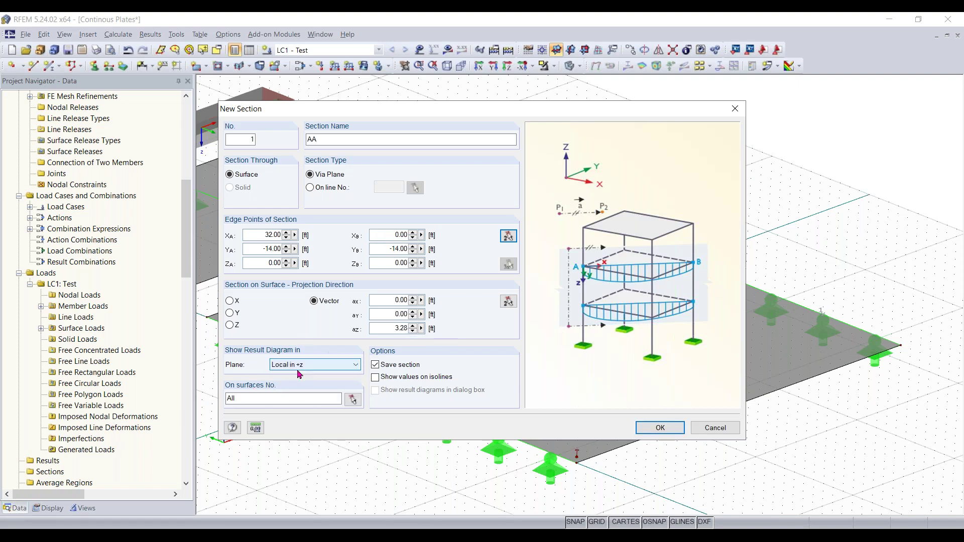
{"action": "left_click", "coordinate": [663, 428]}
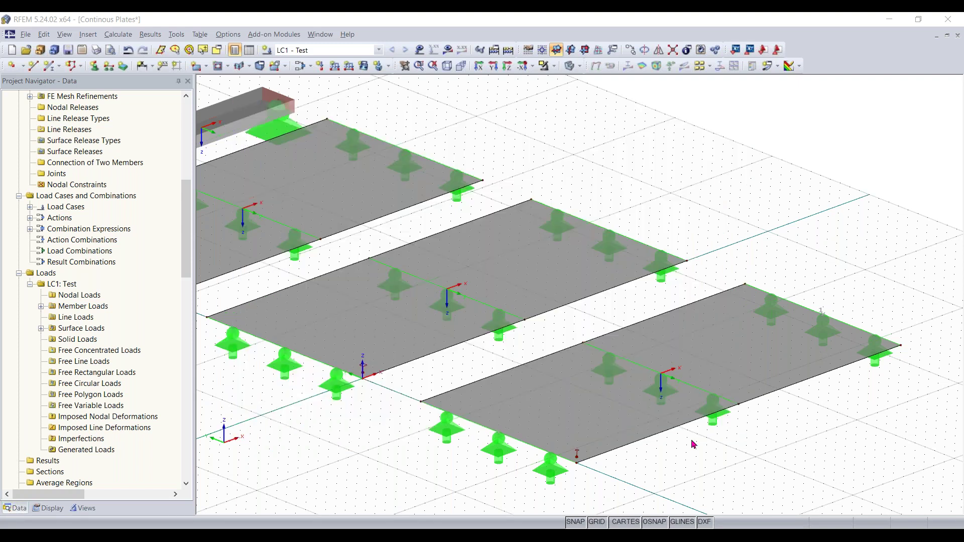
Step: Copy section AA onto the lengthwise centreline of the middle plate and copy it again onto the plate beside the beam
{"action": "scroll", "coordinate": [501, 380], "scroll_direction": "up", "scroll_amount": 1}
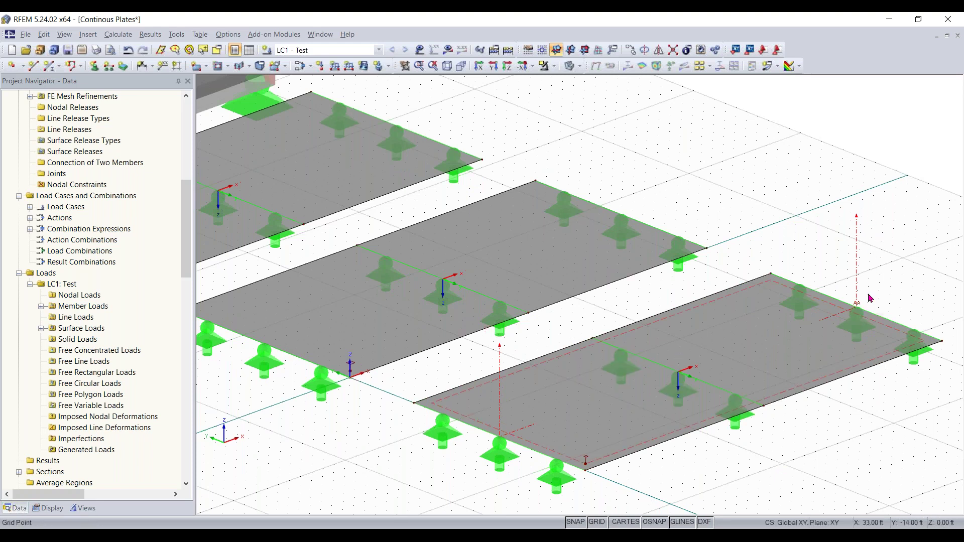
{"action": "scroll", "coordinate": [537, 261], "scroll_direction": "down", "scroll_amount": 1}
{"action": "scroll", "coordinate": [595, 262], "scroll_direction": "down", "scroll_amount": 2}
{"action": "middle_click_drag", "start_coordinate": [605, 262], "coordinate": [699, 261]}
{"action": "scroll", "coordinate": [701, 256], "scroll_direction": "up", "scroll_amount": 1}
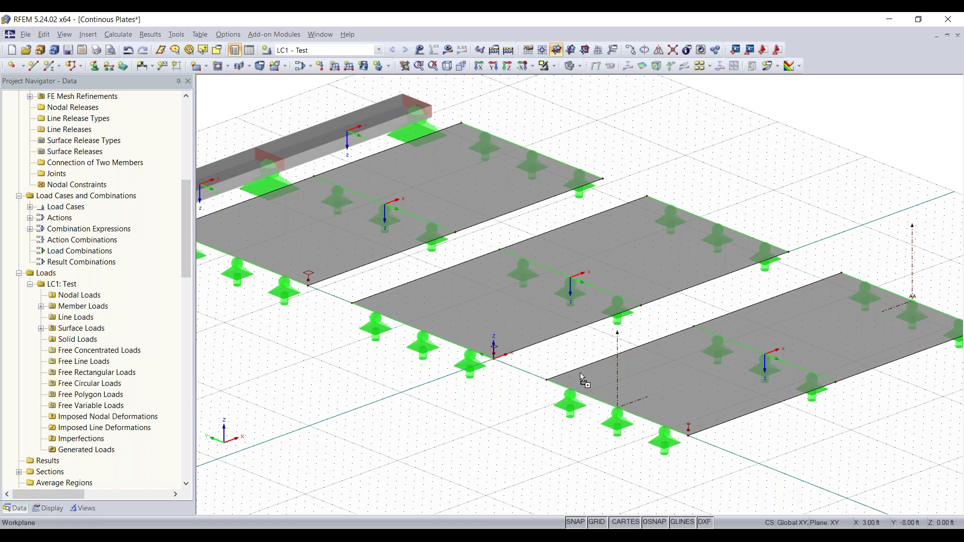
{"action": "left_click_drag", "start_coordinate": [426, 333], "coordinate": [423, 332], "text": "ctrl"}
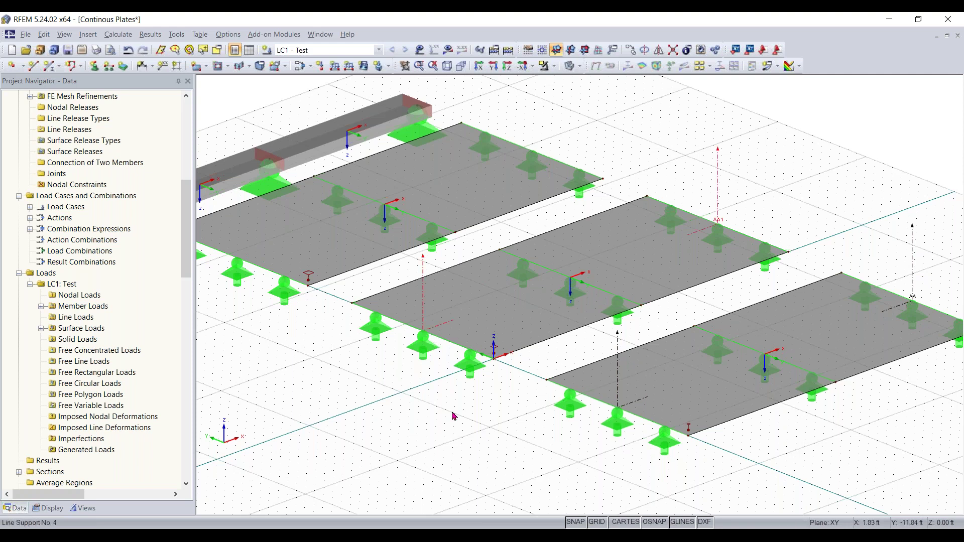
{"action": "middle_click_drag", "start_coordinate": [423, 332], "coordinate": [527, 388]}
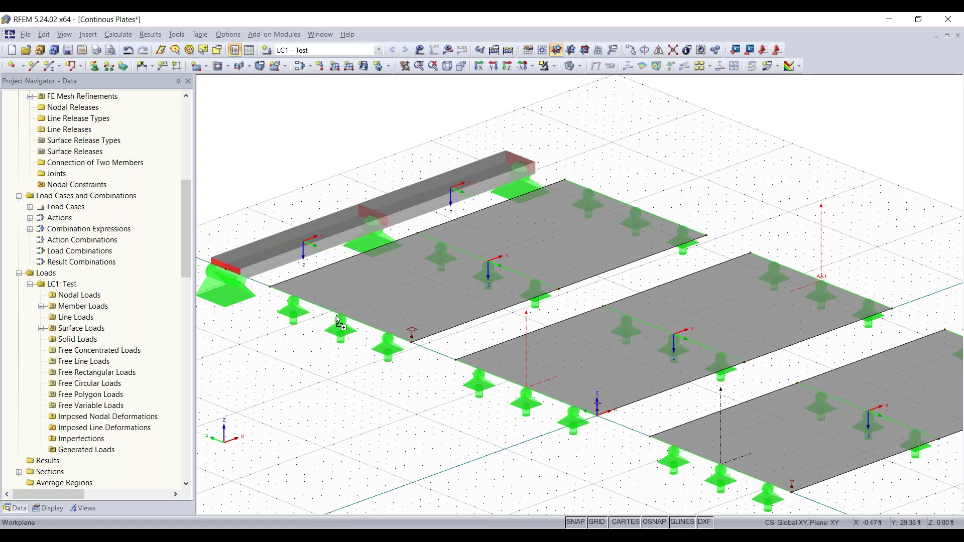
{"action": "left_click_drag", "start_coordinate": [337, 315], "coordinate": [339, 315], "text": "ctrl"}
Step: Examine the placement of the section lines on the three plates
{"action": "scroll", "coordinate": [487, 447], "scroll_direction": "down", "scroll_amount": 2}
{"action": "middle_click_drag", "start_coordinate": [470, 401], "coordinate": [420, 292]}
{"action": "scroll", "coordinate": [471, 323], "scroll_direction": "up", "scroll_amount": 3}
{"action": "middle_click_drag", "start_coordinate": [463, 376], "coordinate": [464, 394]}
{"action": "left_click", "coordinate": [594, 99]}
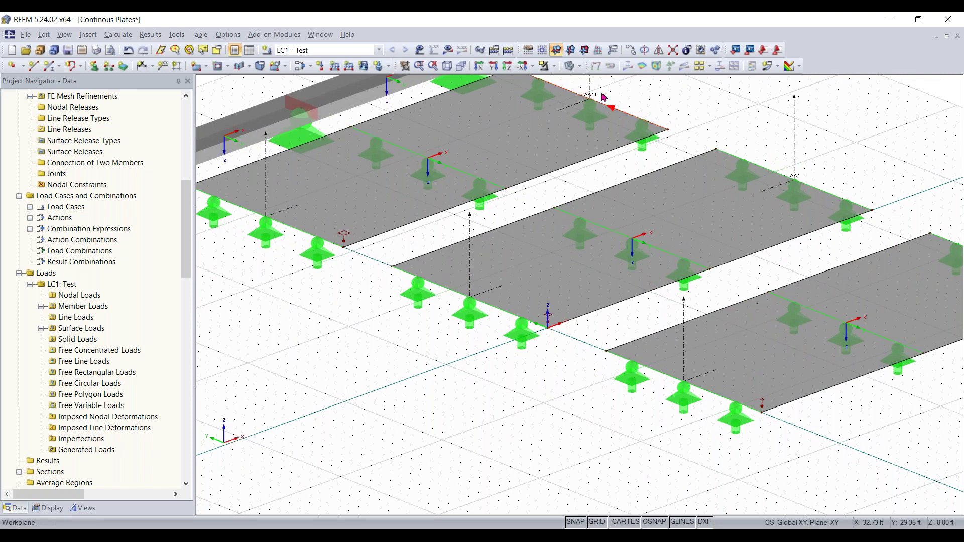
{"action": "middle_click_drag", "start_coordinate": [788, 192], "coordinate": [731, 221]}
{"action": "scroll", "coordinate": [769, 215], "scroll_direction": "down", "scroll_amount": 1}
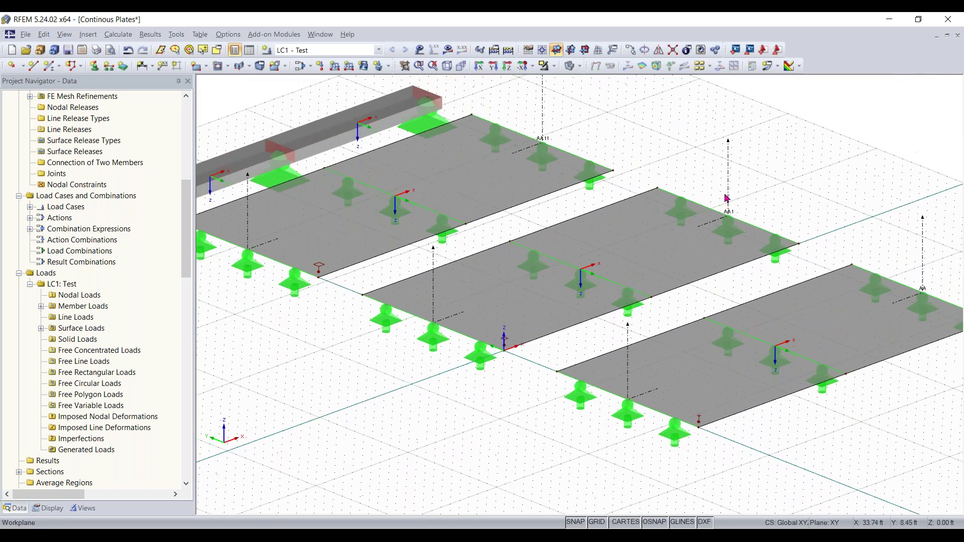
{"action": "scroll", "coordinate": [727, 199], "scroll_direction": "down", "scroll_amount": 1}
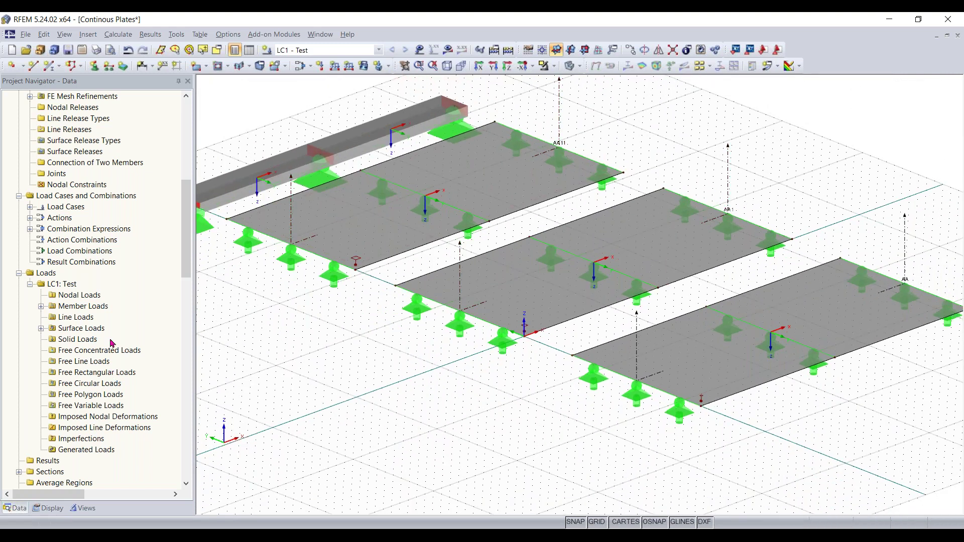
Step: Rename section 2, AA 1, on the middle plate as AB
{"action": "scroll", "coordinate": [103, 343], "scroll_direction": "up", "scroll_amount": 6}
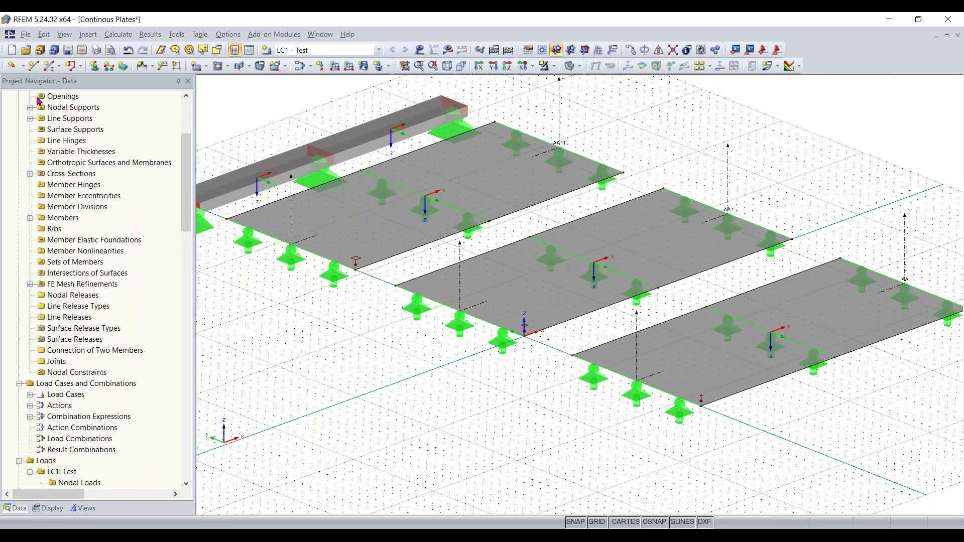
{"action": "scroll", "coordinate": [84, 314], "scroll_direction": "up", "scroll_amount": 2}
{"action": "scroll", "coordinate": [88, 309], "scroll_direction": "down", "scroll_amount": 4}
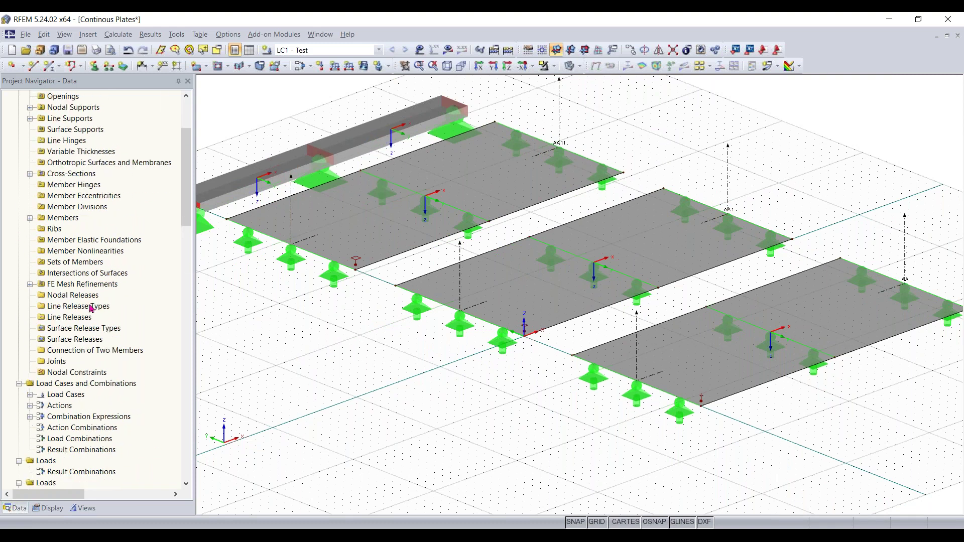
{"action": "scroll", "coordinate": [91, 309], "scroll_direction": "up", "scroll_amount": 4}
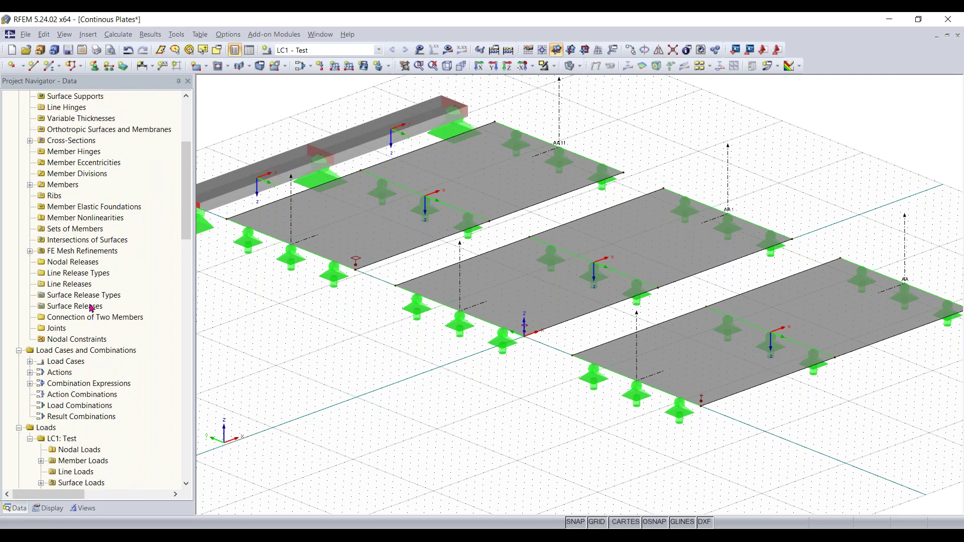
{"action": "scroll", "coordinate": [91, 309], "scroll_direction": "down", "scroll_amount": 10}
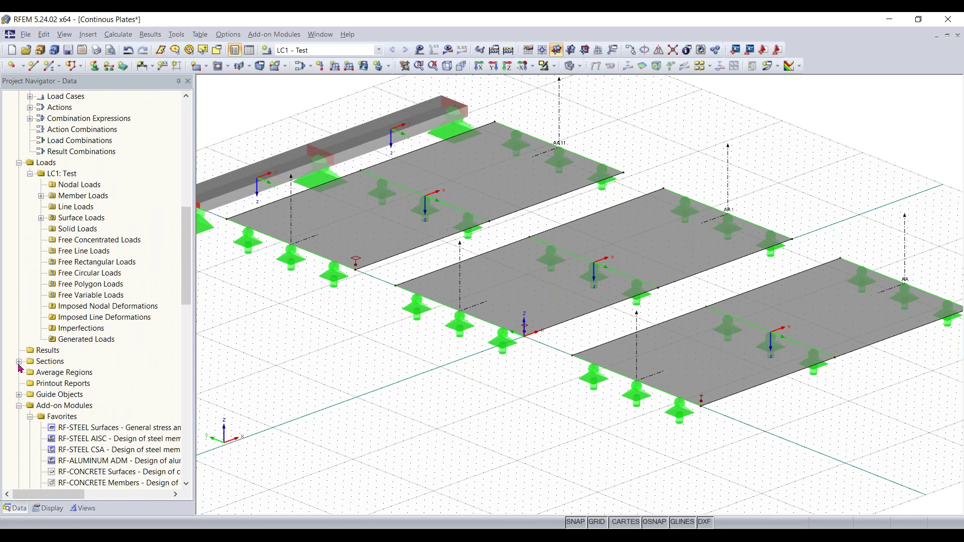
{"action": "left_click", "coordinate": [40, 362]}
{"action": "left_click", "coordinate": [20, 362]}
{"action": "scroll", "coordinate": [65, 369], "scroll_direction": "down", "scroll_amount": 1}
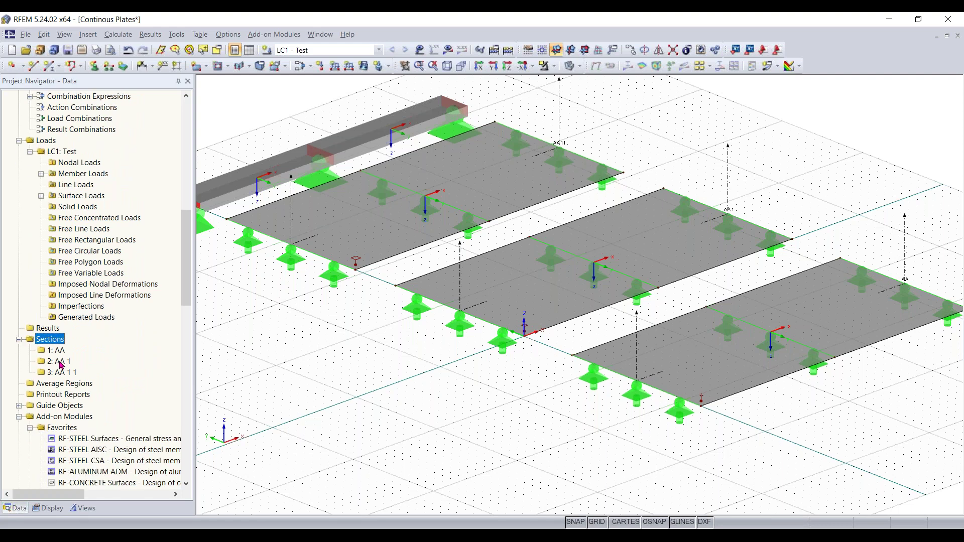
{"action": "double_click", "coordinate": [60, 362]}
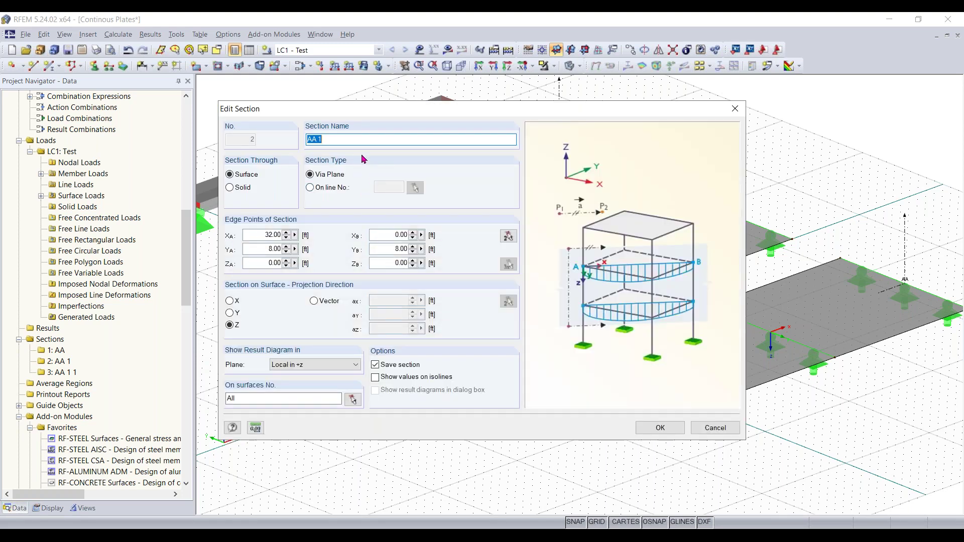
{"action": "left_click", "coordinate": [350, 141]}
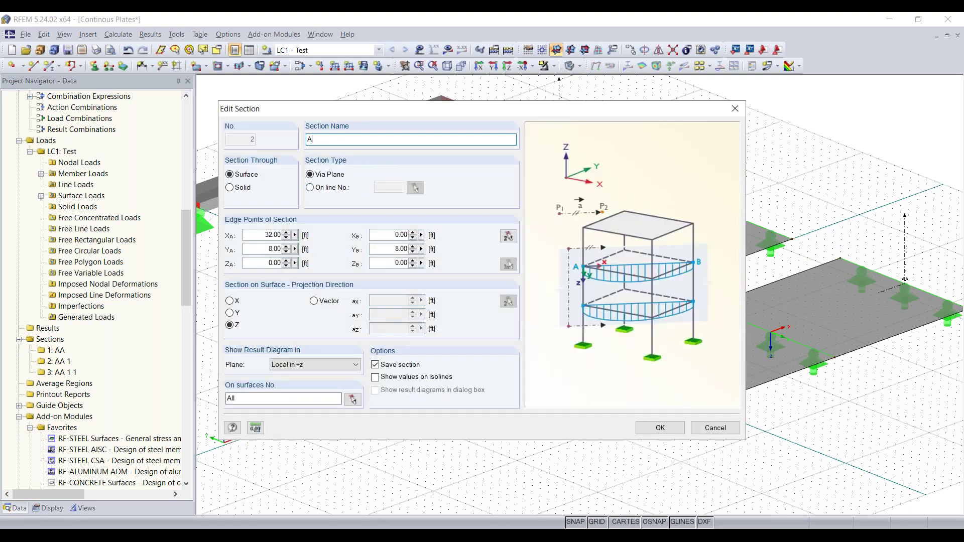
{"action": "type", "text": "B"}
{"action": "left_click", "coordinate": [662, 426]}
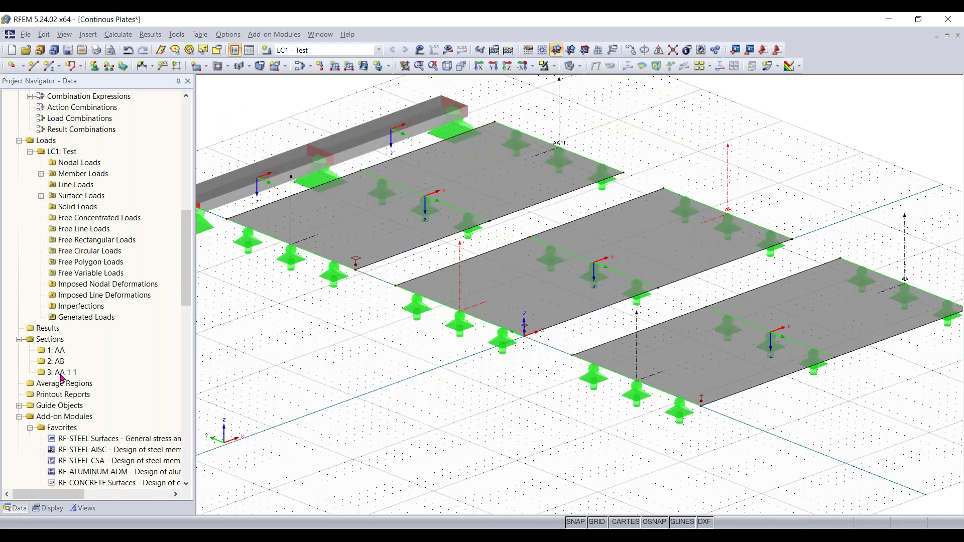
Step: Rename section 3, AA 1 1, on the plate beside the beam as AC
{"action": "double_click", "coordinate": [410, 143]}
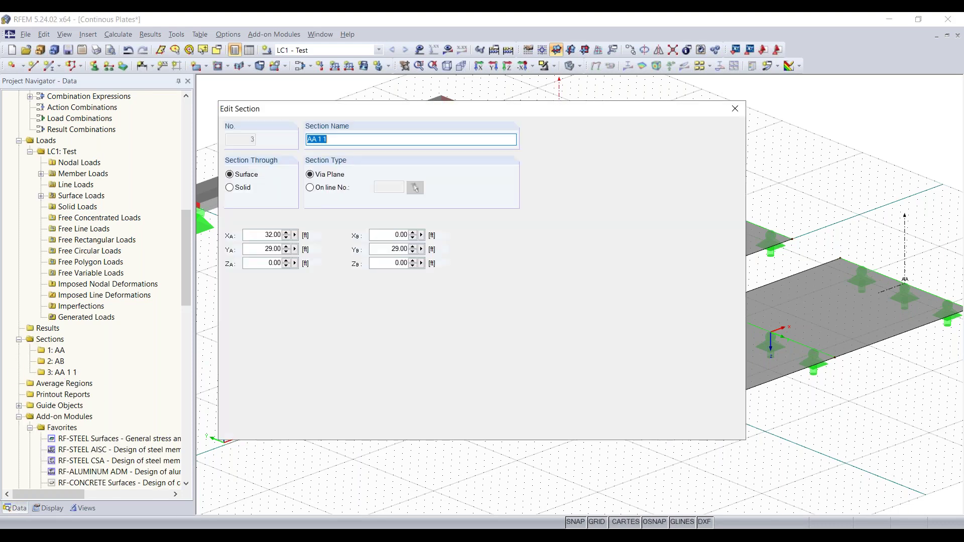
{"action": "left_click", "coordinate": [411, 143]}
{"action": "key", "text": "BackSpace"}
{"action": "key", "text": "BackSpace"}
{"action": "key", "text": "BackSpace"}
{"action": "key", "text": "BackSpace"}
{"action": "key", "text": "BackSpace"}
{"action": "type", "text": "VB"}
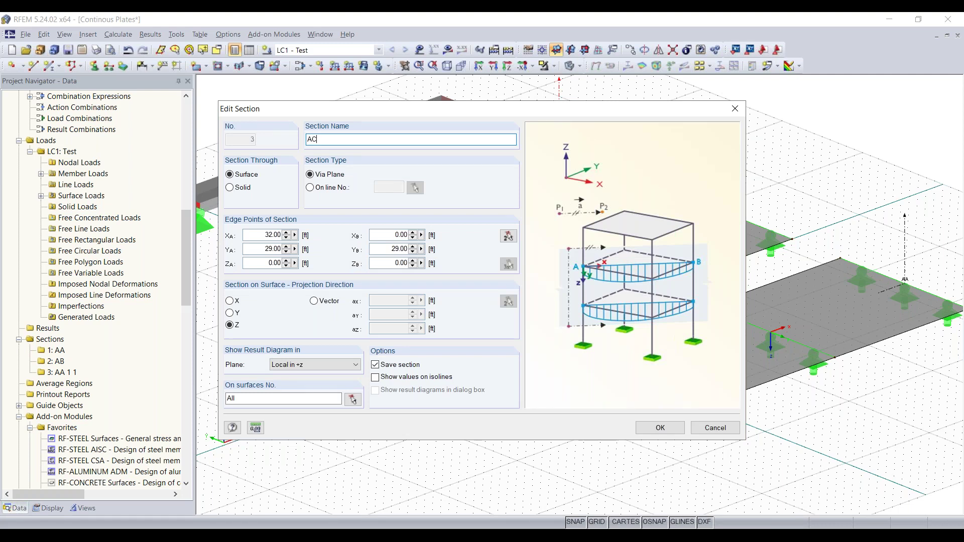
{"action": "left_click", "coordinate": [661, 427]}
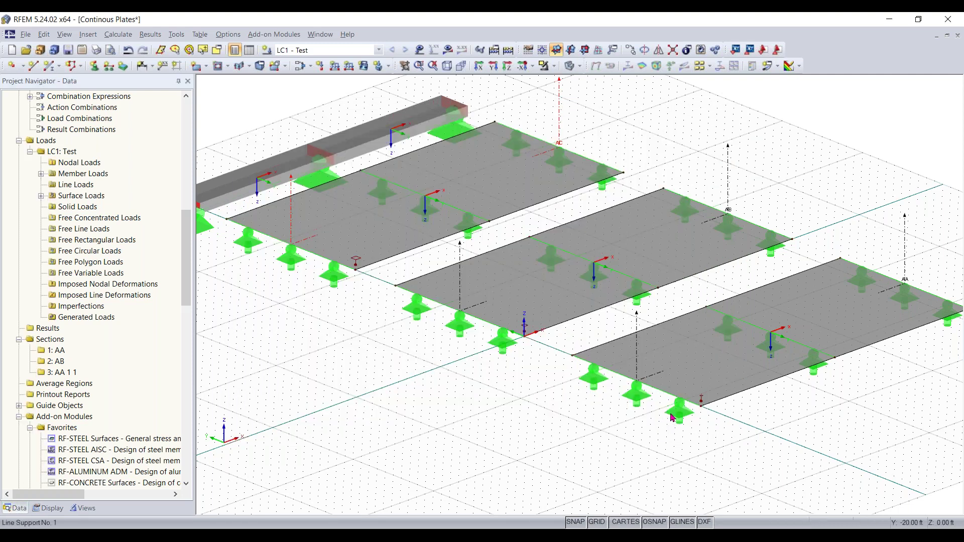
Step: Display the LC1 loads on the three plates and the beam
{"action": "scroll", "coordinate": [402, 303], "scroll_direction": "down", "scroll_amount": 1}
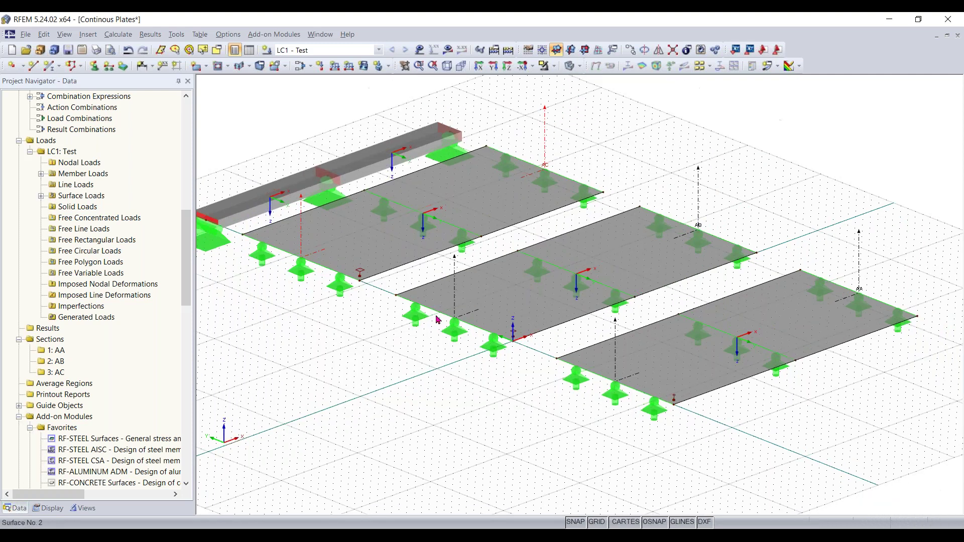
{"action": "middle_click_drag", "start_coordinate": [378, 326], "coordinate": [396, 332]}
{"action": "scroll", "coordinate": [396, 332], "scroll_direction": "down", "scroll_amount": 1}
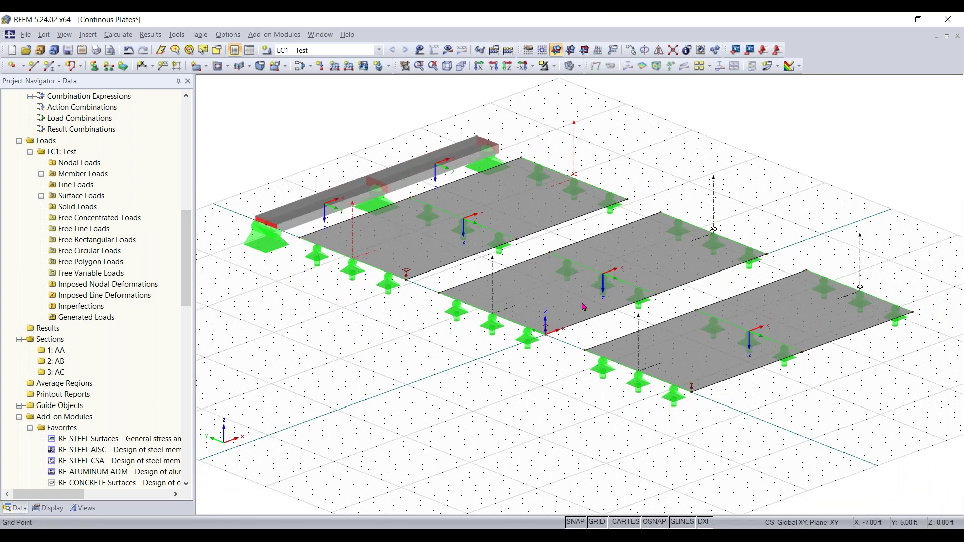
{"action": "scroll", "coordinate": [477, 289], "scroll_direction": "down", "scroll_amount": 1}
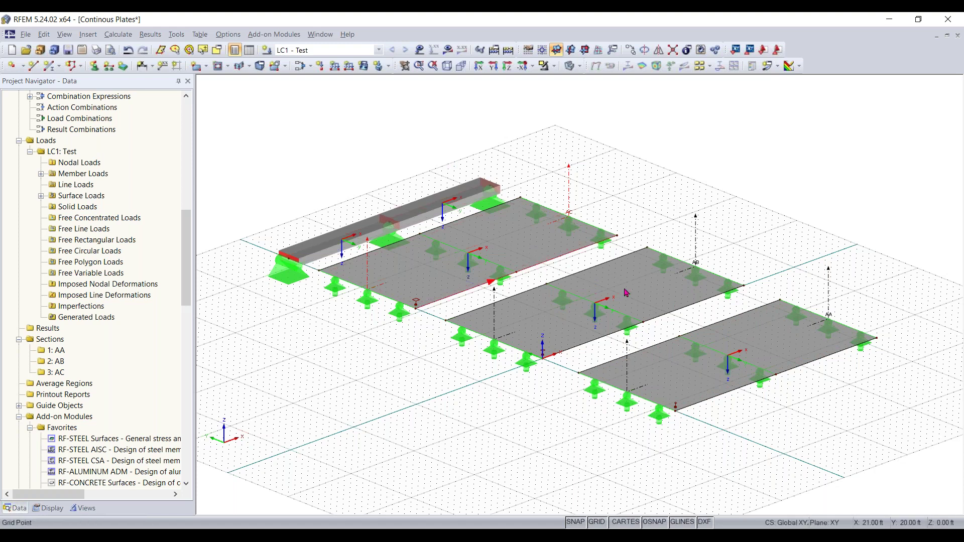
{"action": "left_click", "coordinate": [420, 49]}
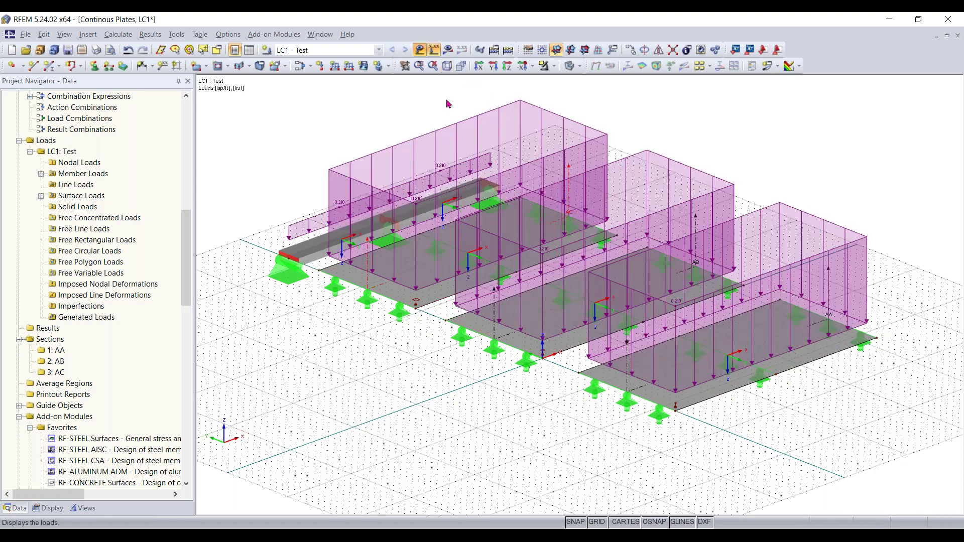
{"action": "left_click", "coordinate": [337, 52]}
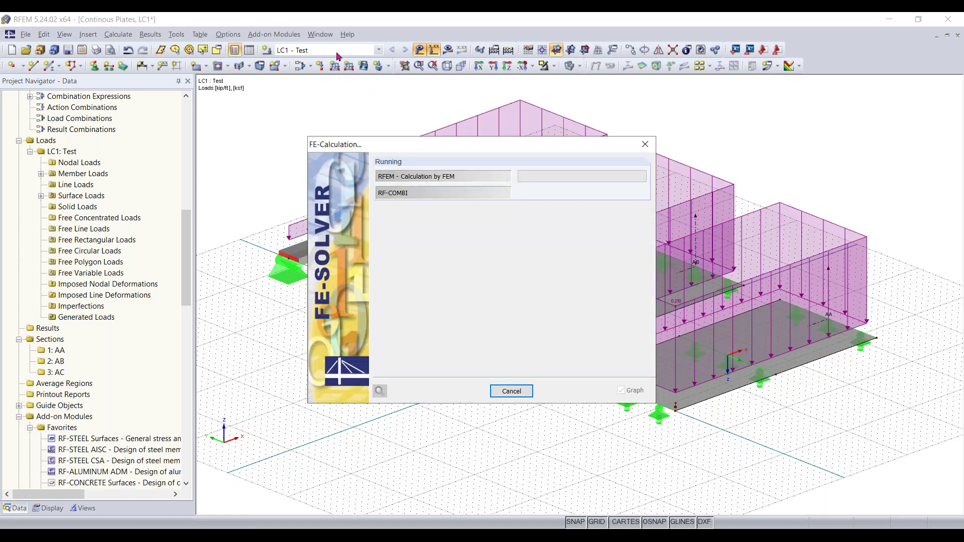
{"action": "left_click", "coordinate": [337, 53]}
{"action": "left_click", "coordinate": [344, 59]}
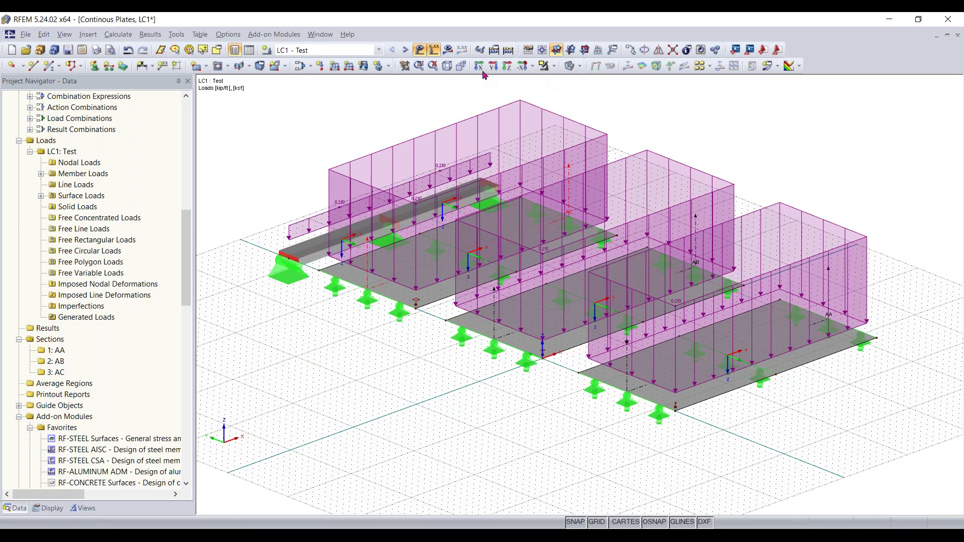
Step: Select only load case LC1 for calculation, leaving out the load and result combinations, and run the analysis
{"action": "left_click", "coordinate": [127, 36]}
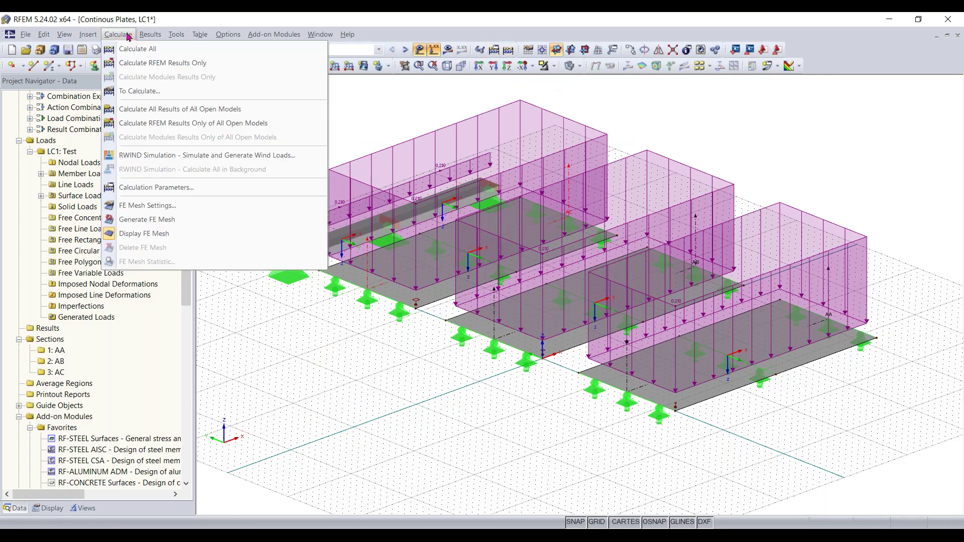
{"action": "left_click", "coordinate": [149, 92]}
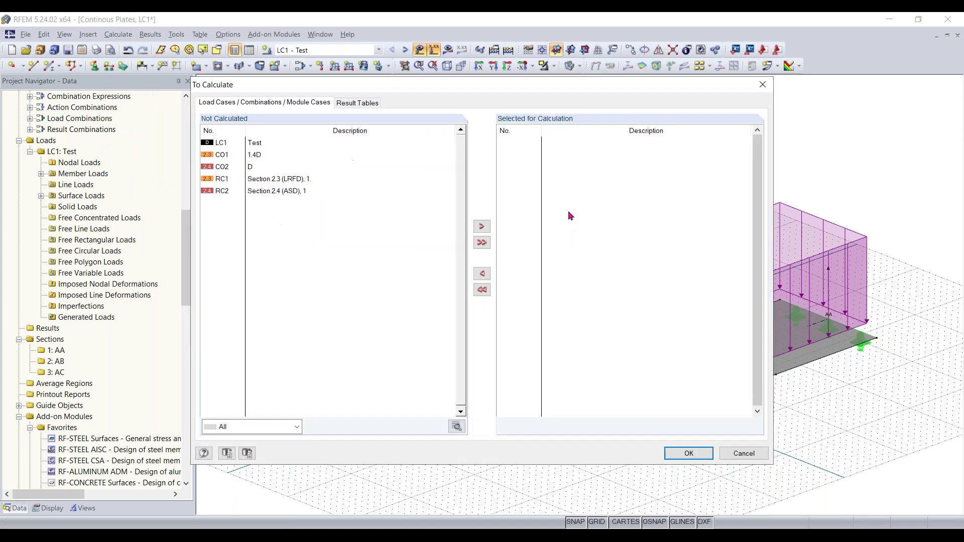
{"action": "left_click", "coordinate": [258, 145]}
{"action": "left_click", "coordinate": [482, 227]}
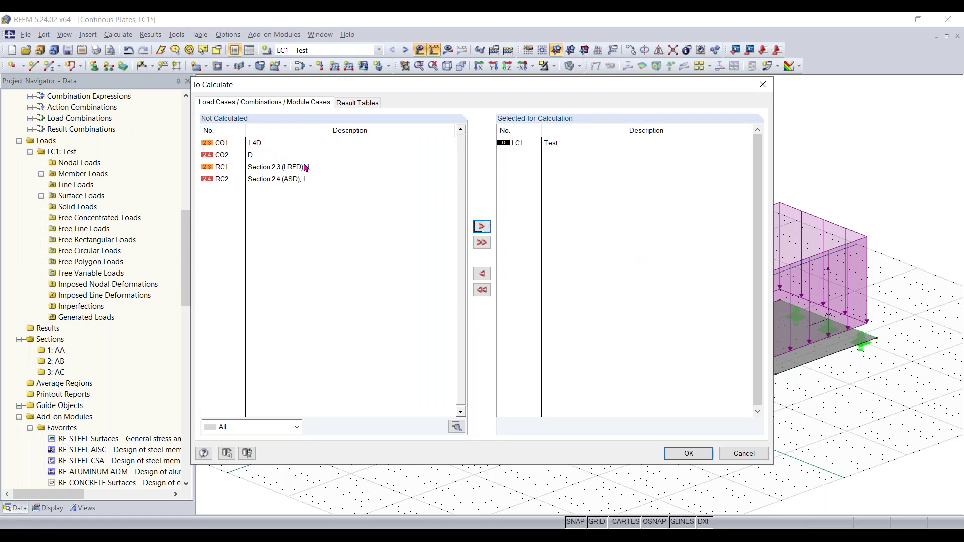
{"action": "left_click", "coordinate": [682, 458]}
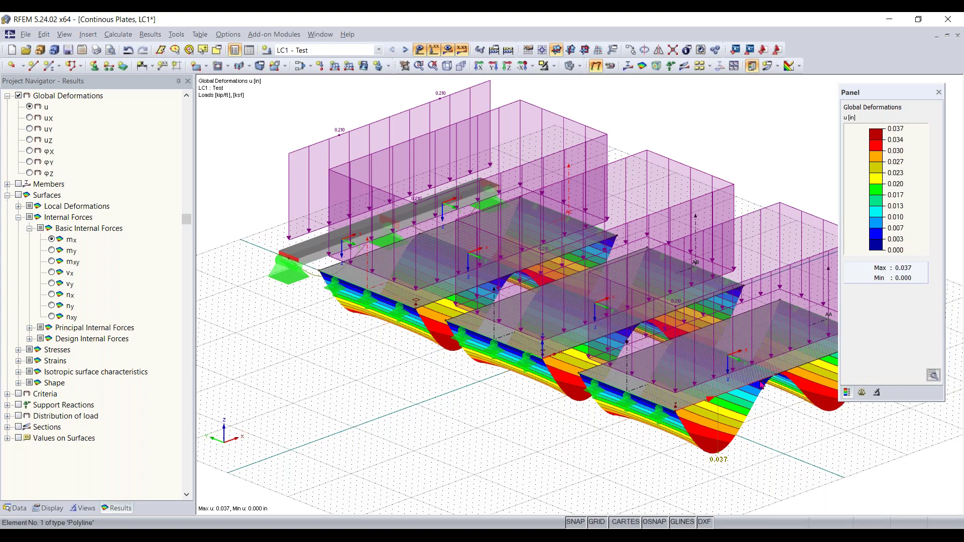
Step: Examine the global deformations u of the plates up close and hide the load display
{"action": "scroll", "coordinate": [605, 413], "scroll_direction": "up", "scroll_amount": 5}
{"action": "scroll", "coordinate": [616, 358], "scroll_direction": "down", "scroll_amount": 4}
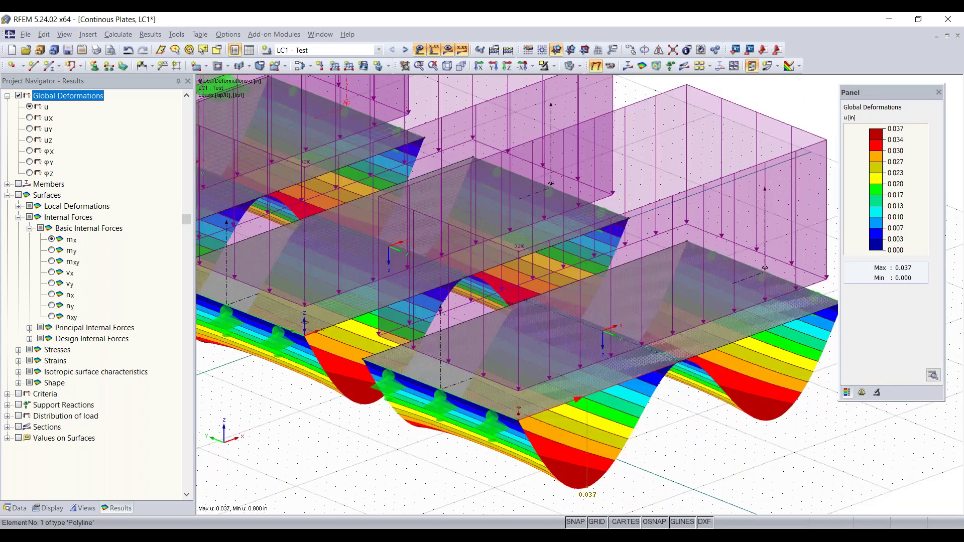
{"action": "scroll", "coordinate": [617, 358], "scroll_direction": "up", "scroll_amount": 5}
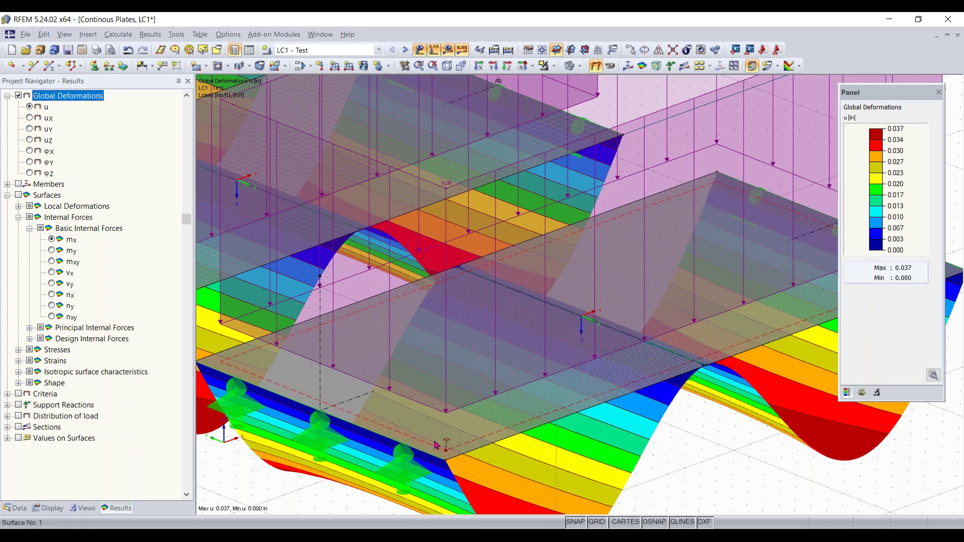
{"action": "scroll", "coordinate": [439, 444], "scroll_direction": "up", "scroll_amount": 3}
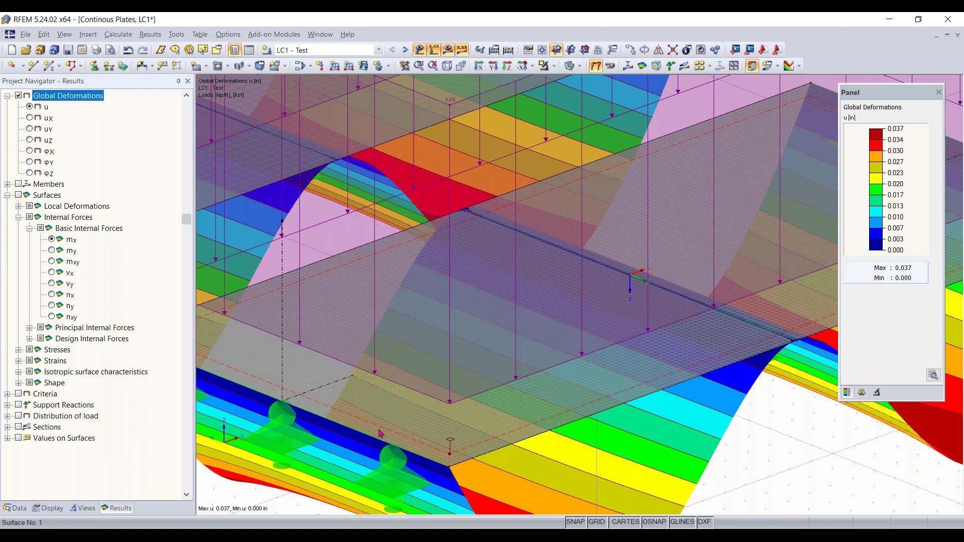
{"action": "scroll", "coordinate": [485, 459], "scroll_direction": "down", "scroll_amount": 2}
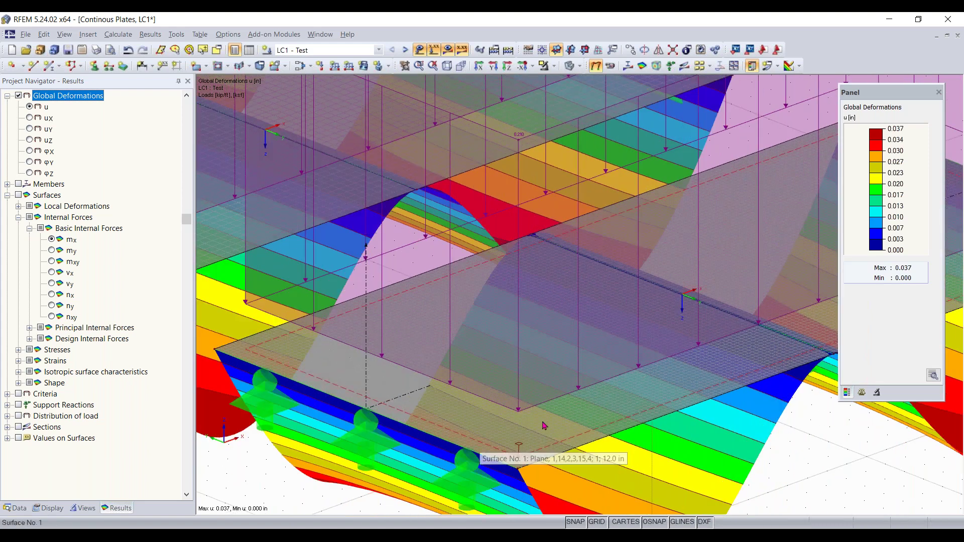
{"action": "scroll", "coordinate": [543, 420], "scroll_direction": "down", "scroll_amount": 4}
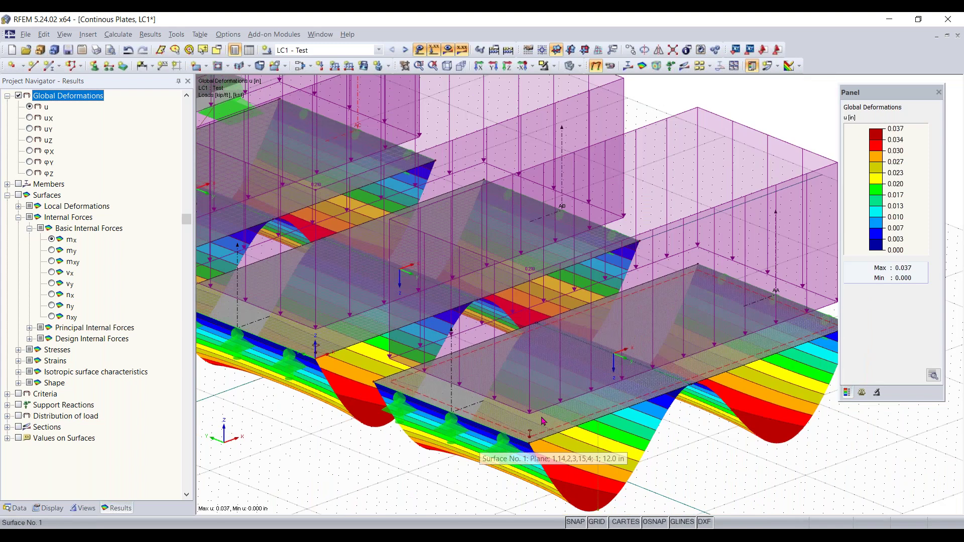
{"action": "left_click", "coordinate": [420, 50]}
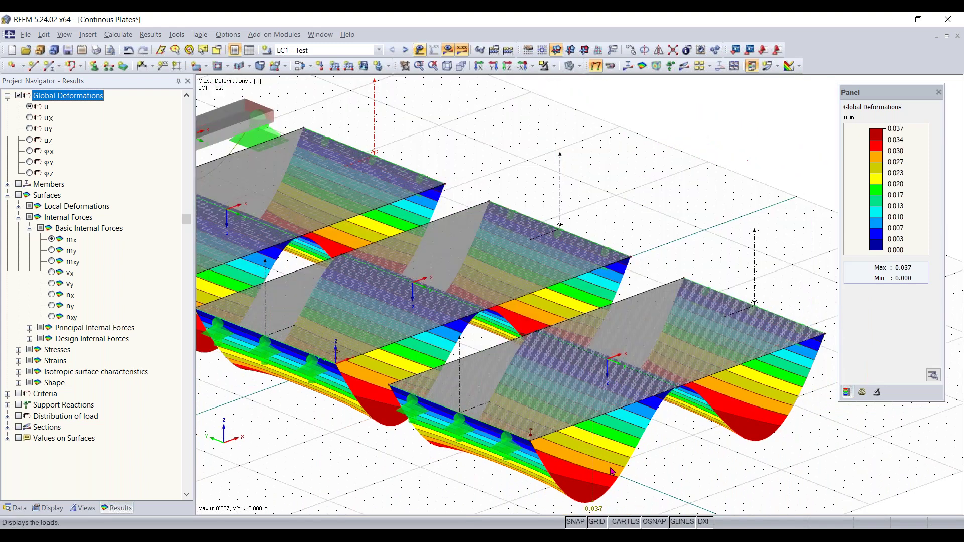
{"action": "scroll", "coordinate": [634, 476], "scroll_direction": "up", "scroll_amount": 5}
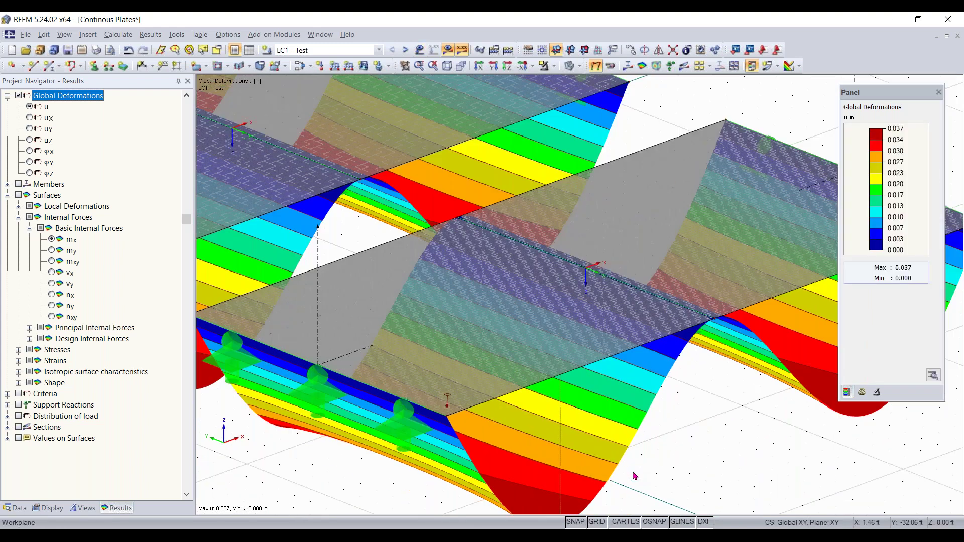
{"action": "scroll", "coordinate": [579, 427], "scroll_direction": "down", "scroll_amount": 1}
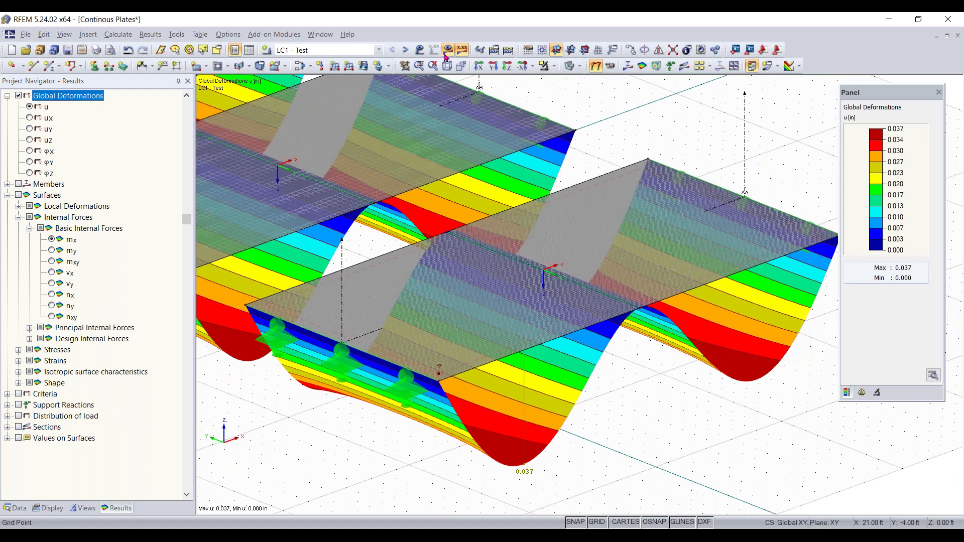
Step: Hide the results and loads and show the model as wireframe to compare the FE meshes of the three plates
{"action": "left_click", "coordinate": [421, 50]}
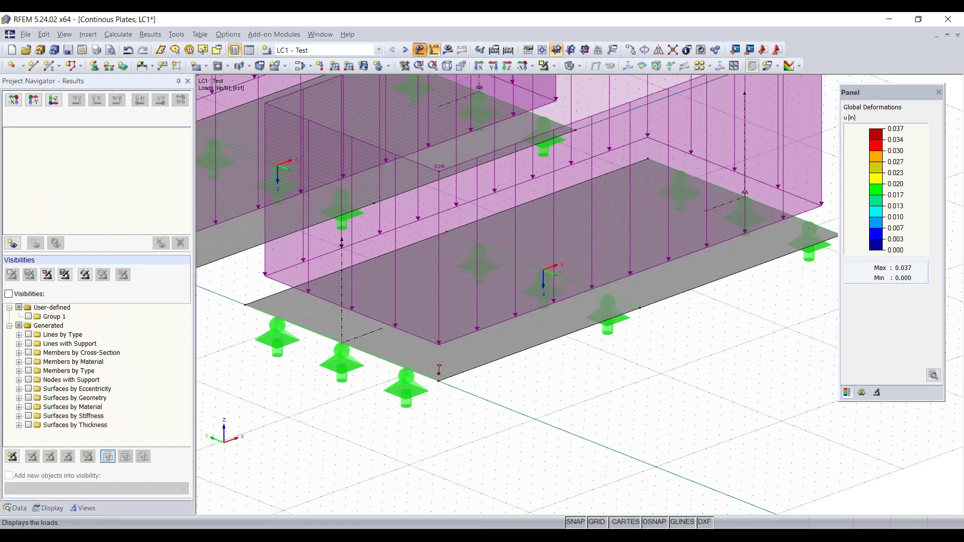
{"action": "left_click", "coordinate": [421, 50]}
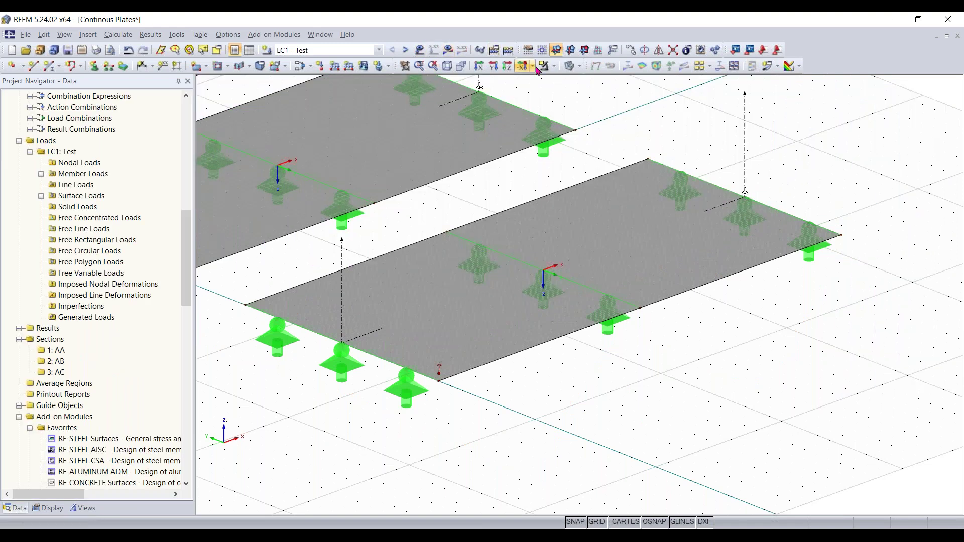
{"action": "left_click", "coordinate": [571, 66]}
{"action": "scroll", "coordinate": [345, 405], "scroll_direction": "down", "scroll_amount": 3}
{"action": "middle_click_drag", "start_coordinate": [344, 405], "coordinate": [477, 407]}
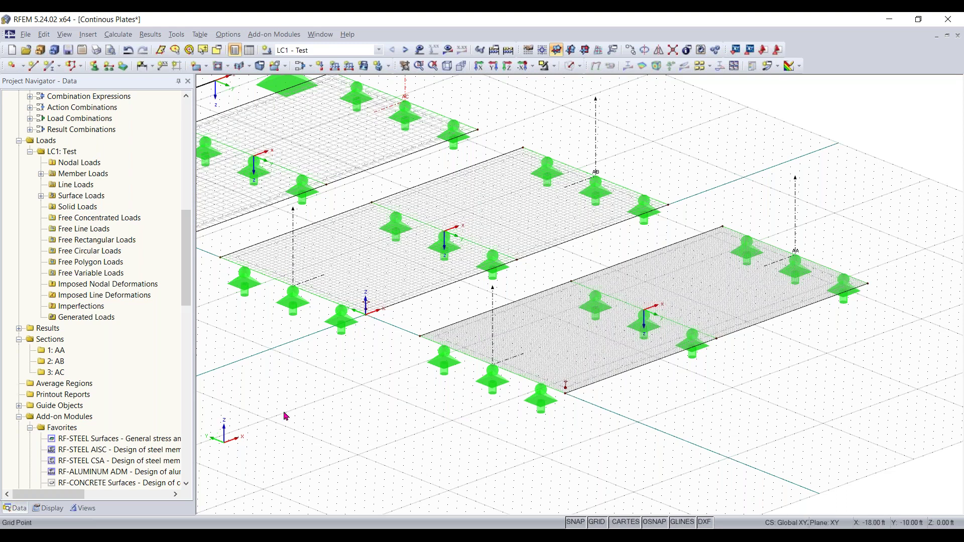
{"action": "scroll", "coordinate": [285, 416], "scroll_direction": "down", "scroll_amount": 1}
{"action": "middle_click_drag", "start_coordinate": [346, 419], "coordinate": [439, 452]}
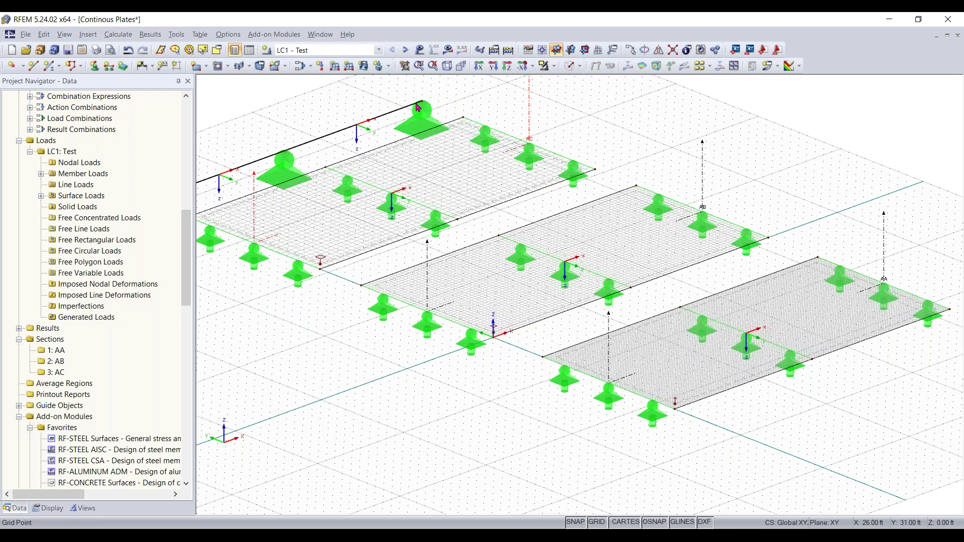
Step: Display the LC1 global deformations on the wireframe model and view the plates from another angle
{"action": "left_click", "coordinate": [448, 49]}
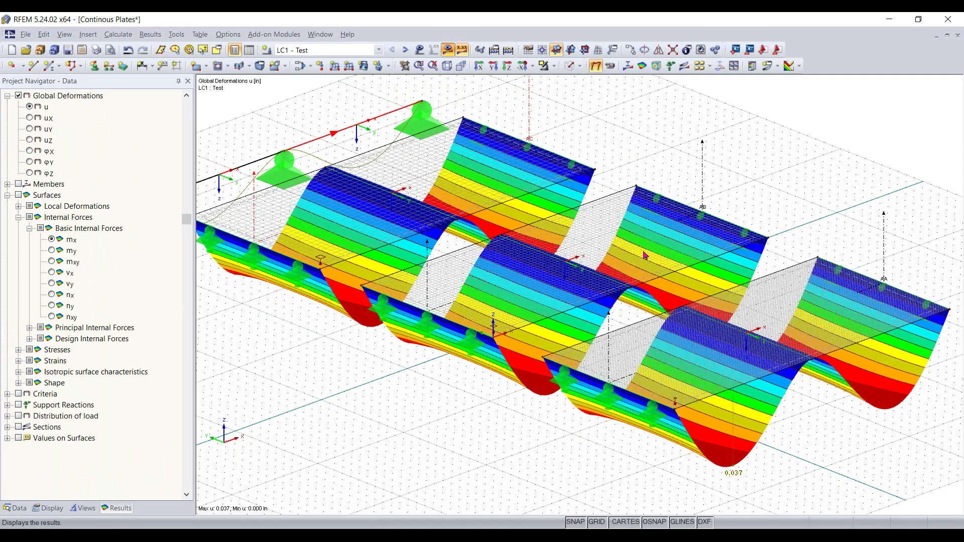
{"action": "middle_click_drag", "start_coordinate": [731, 183], "coordinate": [593, 195]}
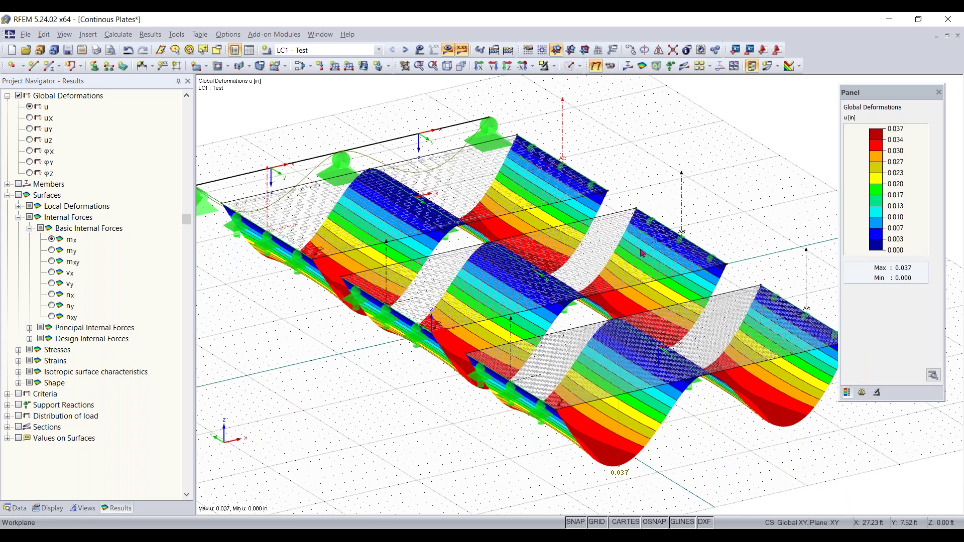
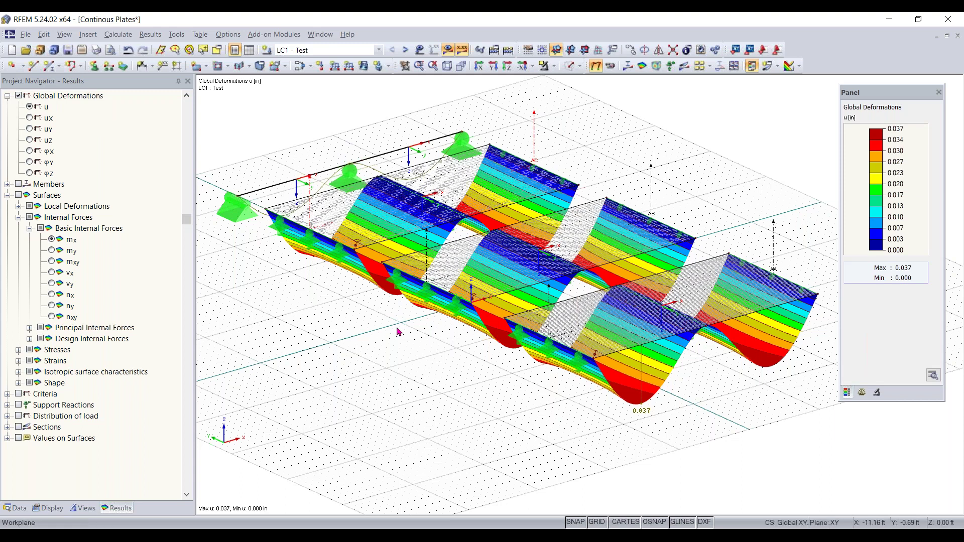
{"action": "middle_click_drag", "start_coordinate": [398, 329], "coordinate": [497, 327], "text": "ctrl"}
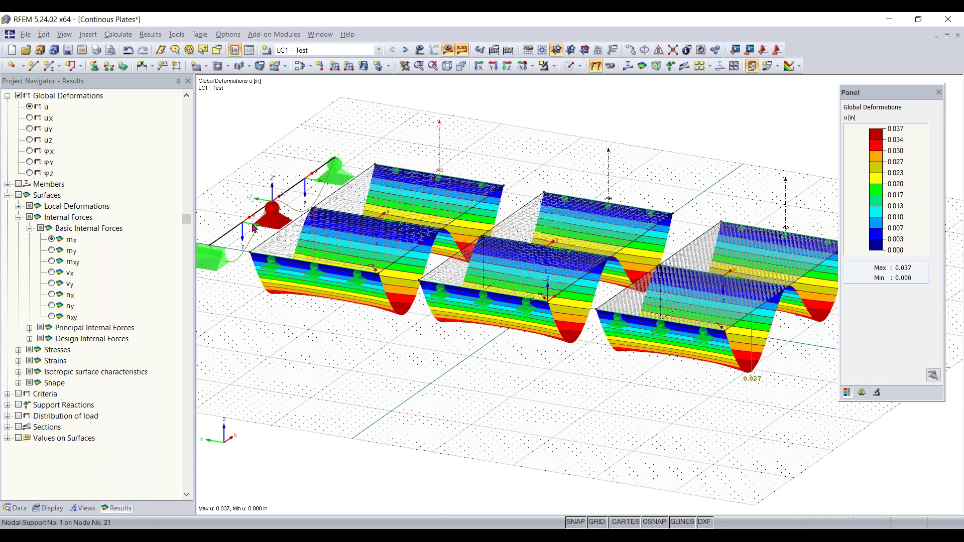
{"action": "middle_click_drag", "start_coordinate": [659, 432], "coordinate": [579, 445]}
{"action": "right_click", "coordinate": [579, 445]}
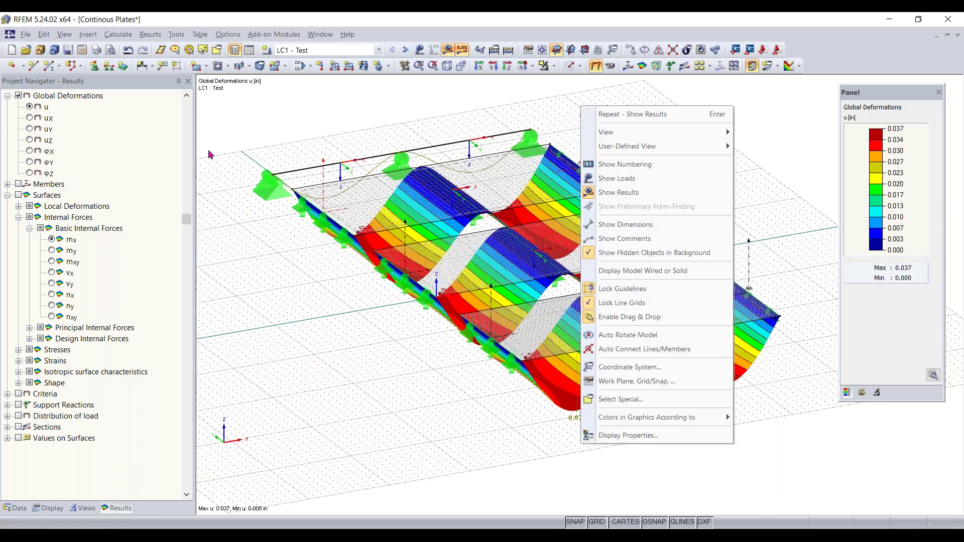
{"action": "left_click", "coordinate": [52, 115]}
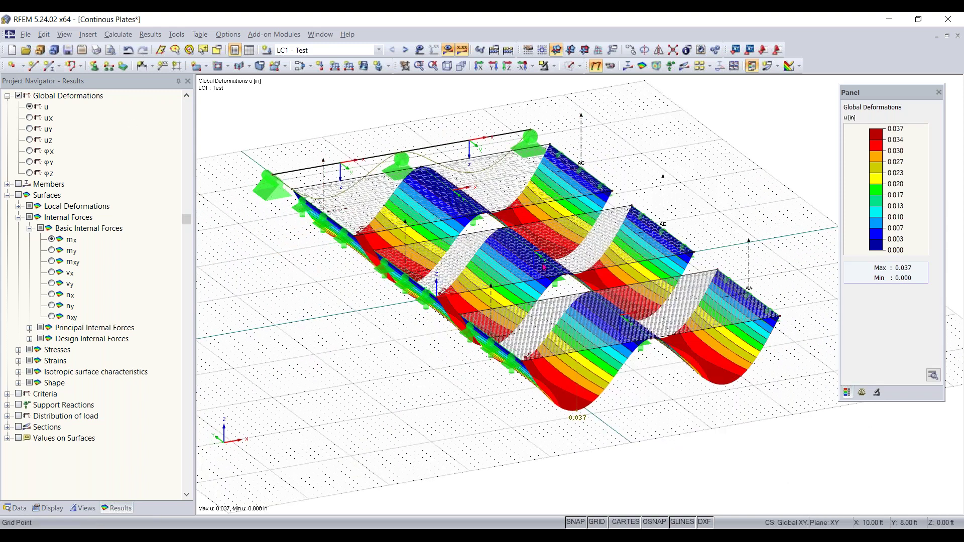
{"action": "middle_click_drag", "start_coordinate": [415, 360], "coordinate": [200, 151]}
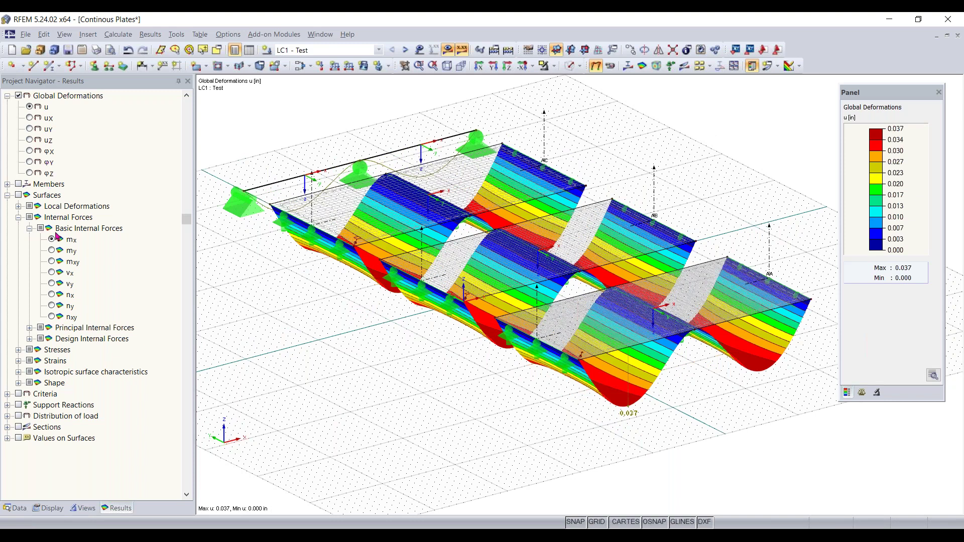
Step: Replace the global deformations with the member internal force My and view the moment diagram on the continuous beam
{"action": "left_click", "coordinate": [7, 185]}
{"action": "scroll", "coordinate": [43, 162], "scroll_direction": "up", "scroll_amount": 3}
{"action": "left_click", "coordinate": [19, 185]}
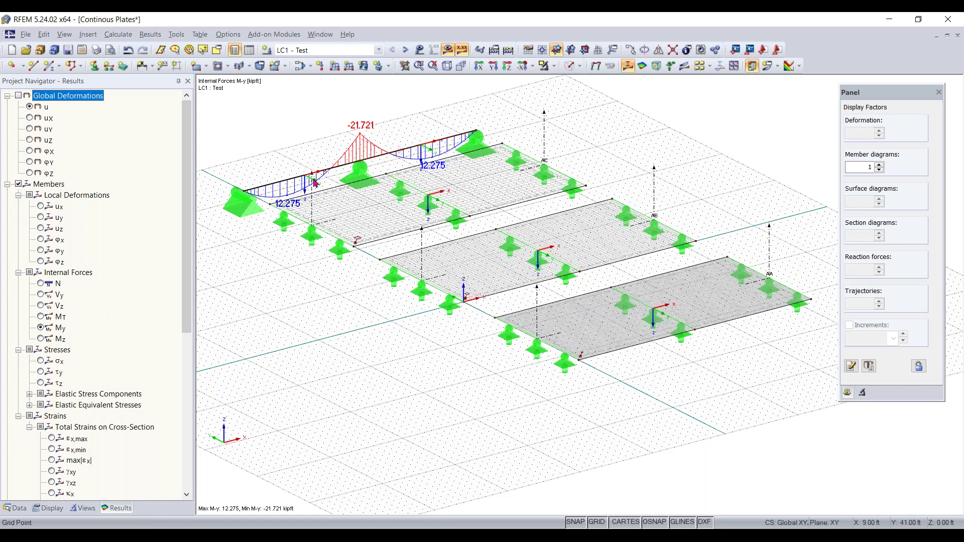
{"action": "scroll", "coordinate": [344, 167], "scroll_direction": "up", "scroll_amount": 1}
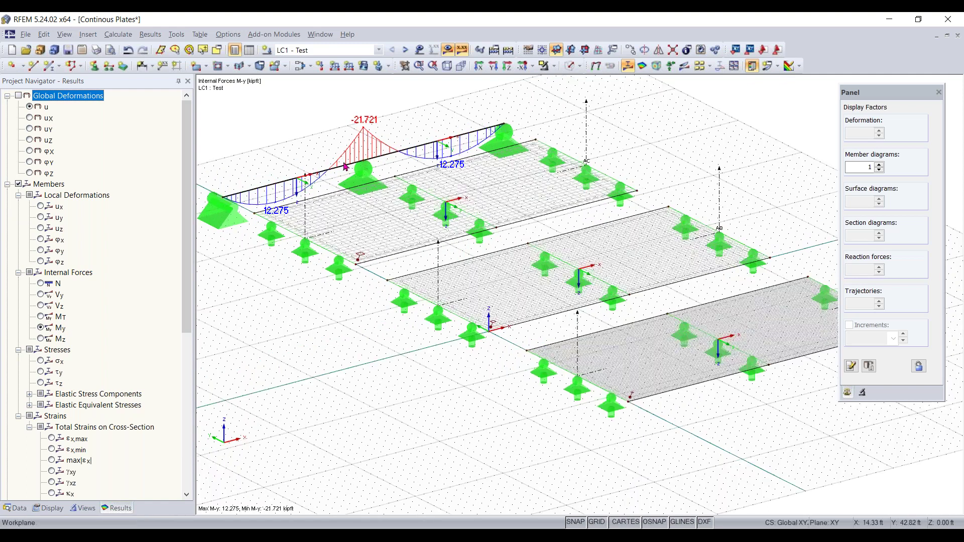
{"action": "scroll", "coordinate": [345, 166], "scroll_direction": "up", "scroll_amount": 1}
{"action": "middle_click_drag", "start_coordinate": [345, 166], "coordinate": [388, 180]}
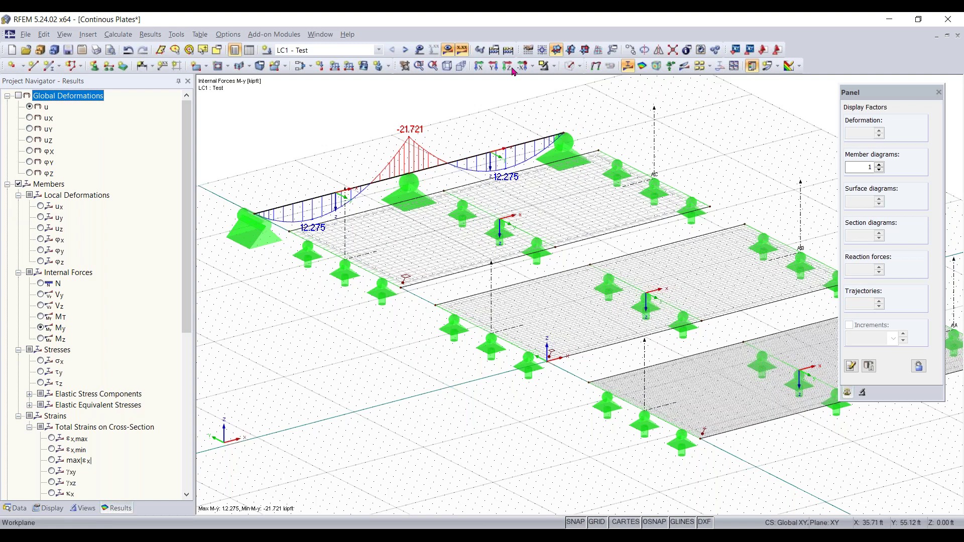
Step: Check the beam and plates in solid display and return to the wireframe display
{"action": "left_click", "coordinate": [571, 67]}
{"action": "left_click", "coordinate": [571, 69]}
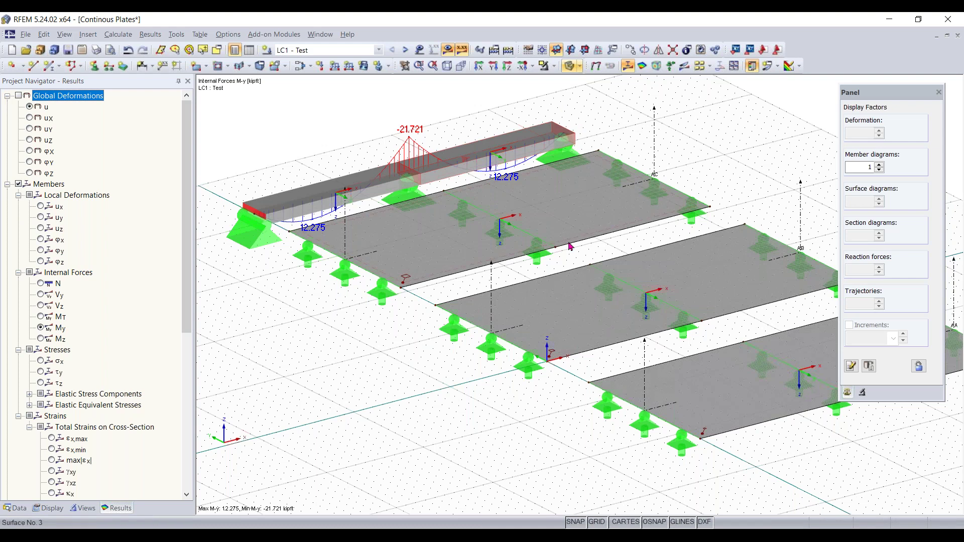
{"action": "left_click", "coordinate": [571, 66]}
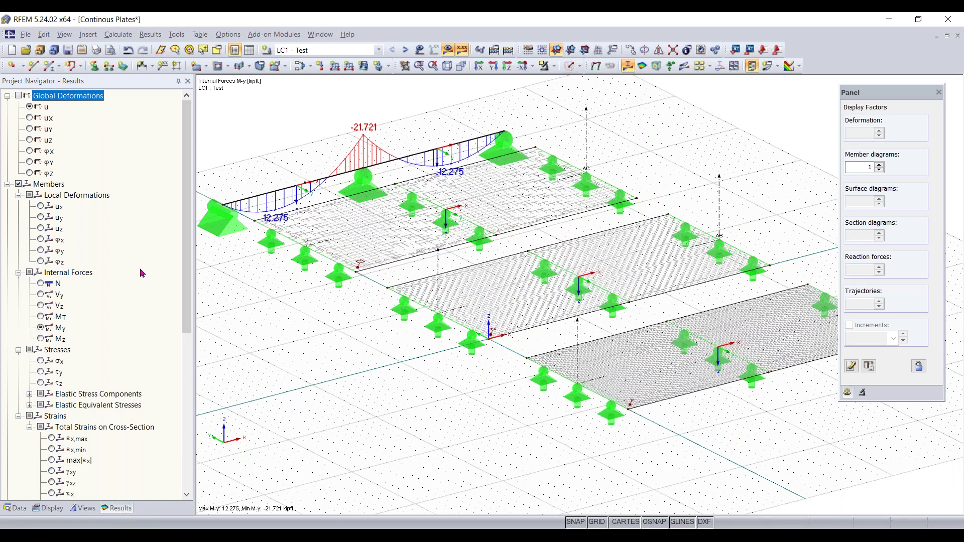
Step: Display the basic internal force mx on the plate surfaces and shift the results colour legend inward
{"action": "scroll", "coordinate": [142, 273], "scroll_direction": "down", "scroll_amount": 8}
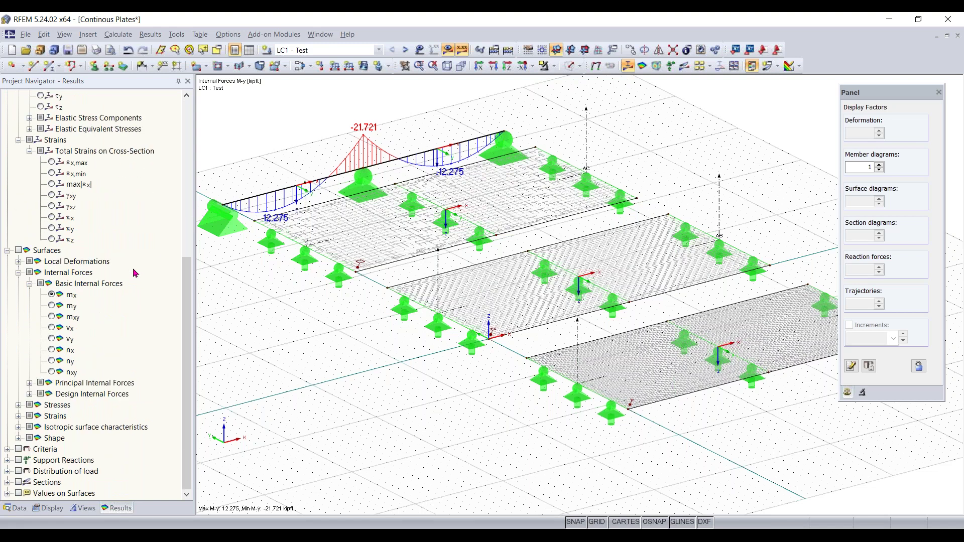
{"action": "left_click", "coordinate": [18, 251]}
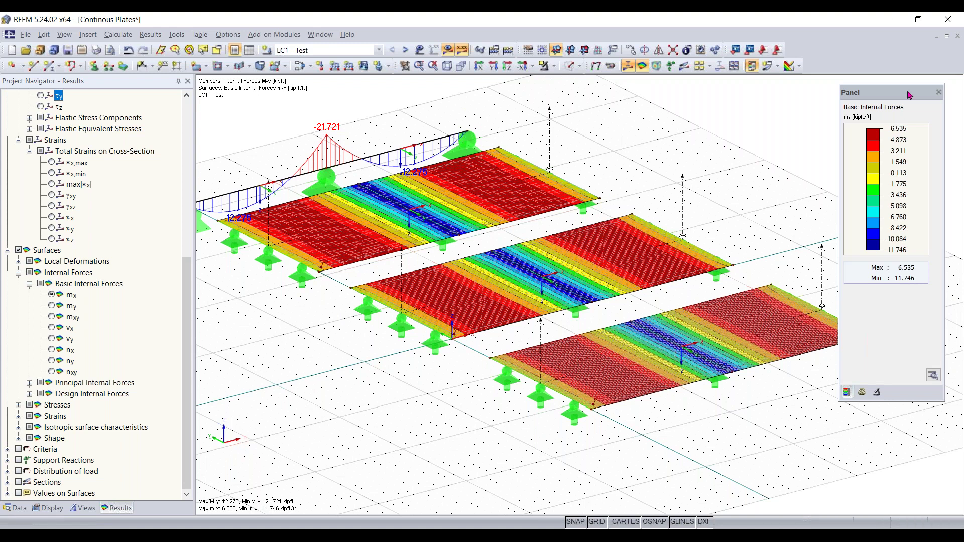
{"action": "left_click_drag", "start_coordinate": [909, 95], "coordinate": [831, 119]}
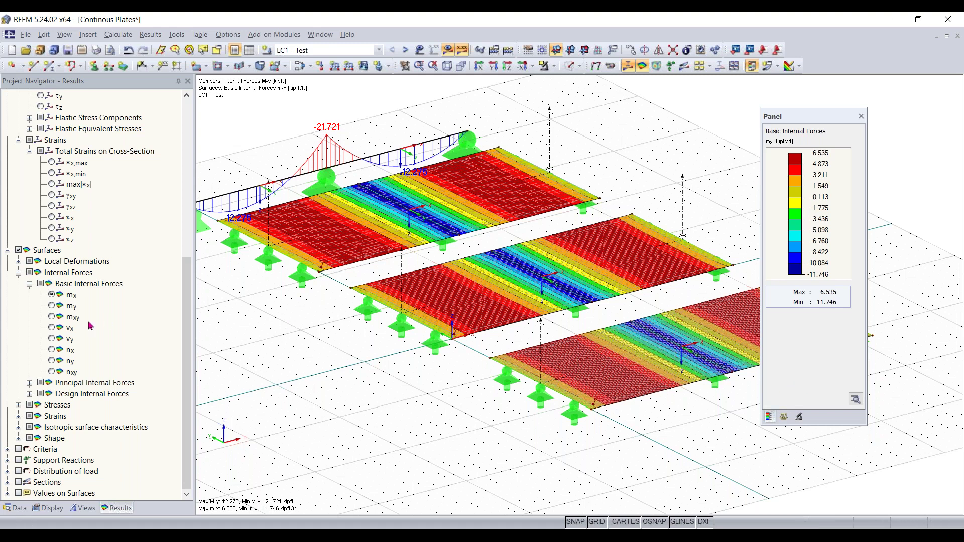
Step: View the nodal and line support reactions on the model and hide them again
{"action": "left_click", "coordinate": [18, 461]}
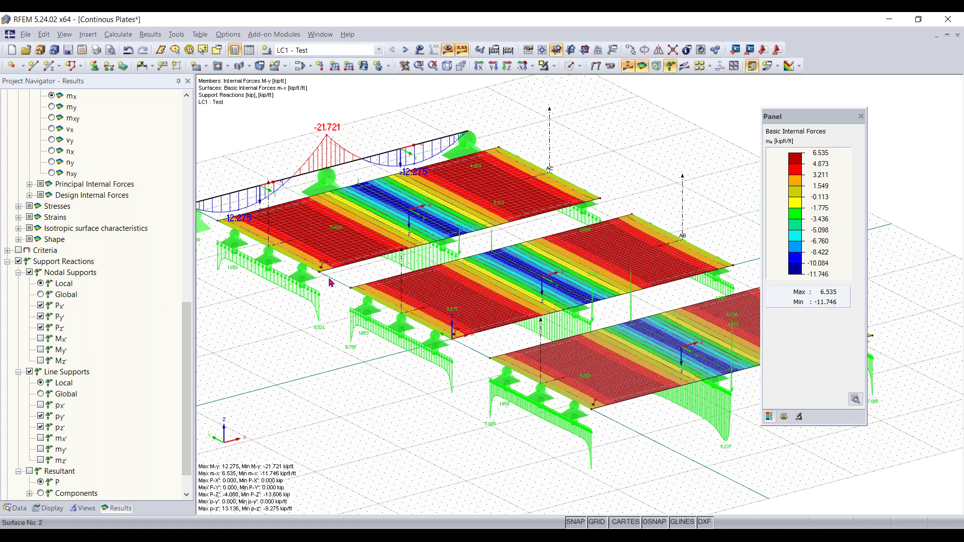
{"action": "left_click", "coordinate": [19, 261]}
{"action": "left_click", "coordinate": [7, 261]}
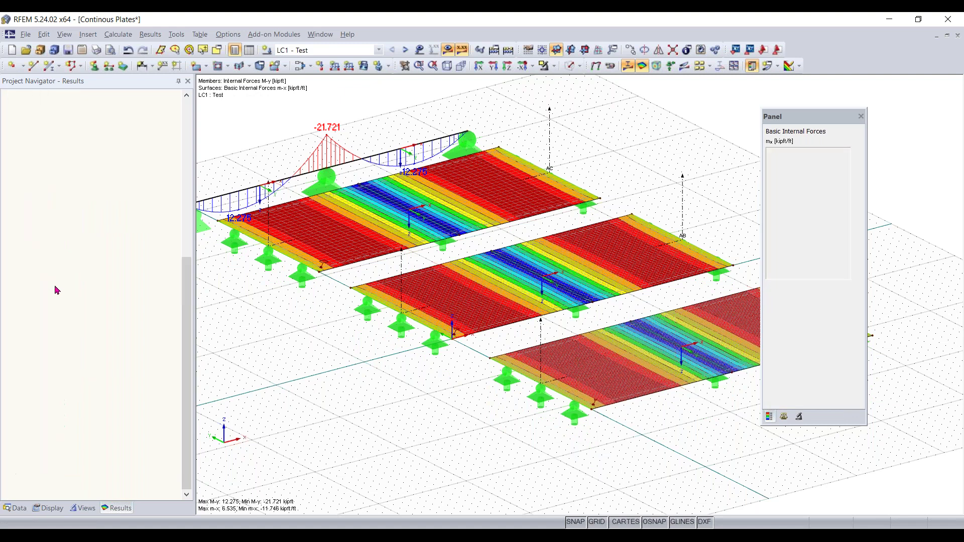
Step: Hide the member results and show the mx diagrams along sections AA, AB and AC on the plates
{"action": "scroll", "coordinate": [60, 272], "scroll_direction": "up", "scroll_amount": 7}
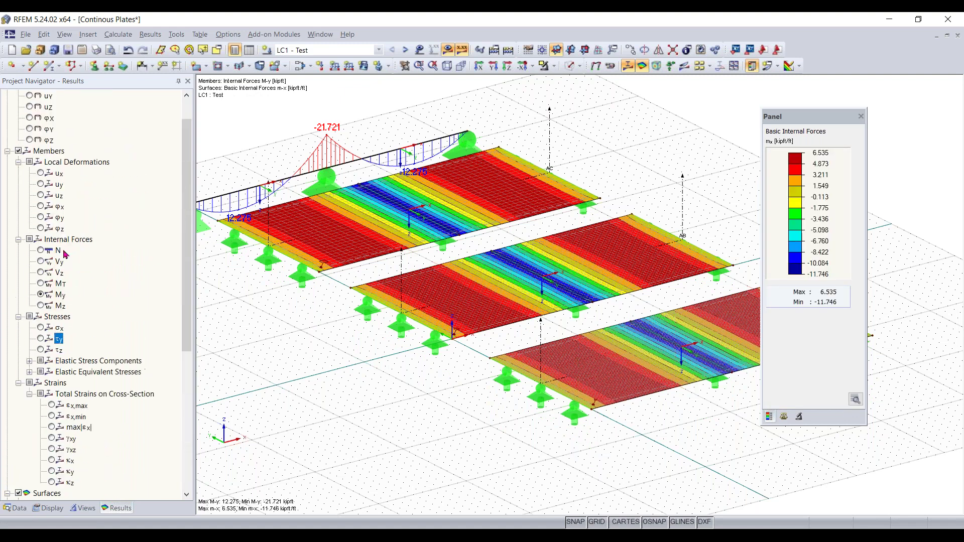
{"action": "scroll", "coordinate": [65, 253], "scroll_direction": "up", "scroll_amount": 1}
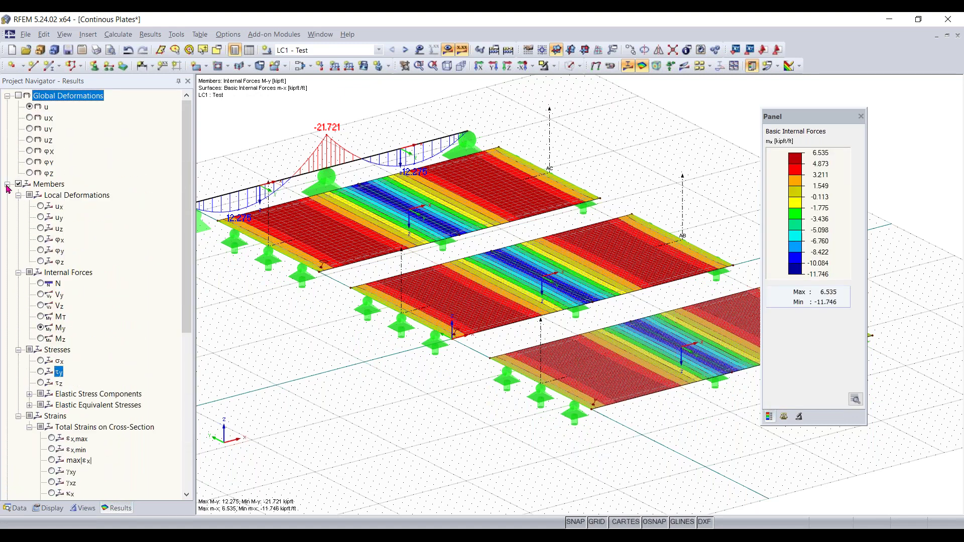
{"action": "left_click", "coordinate": [7, 184]}
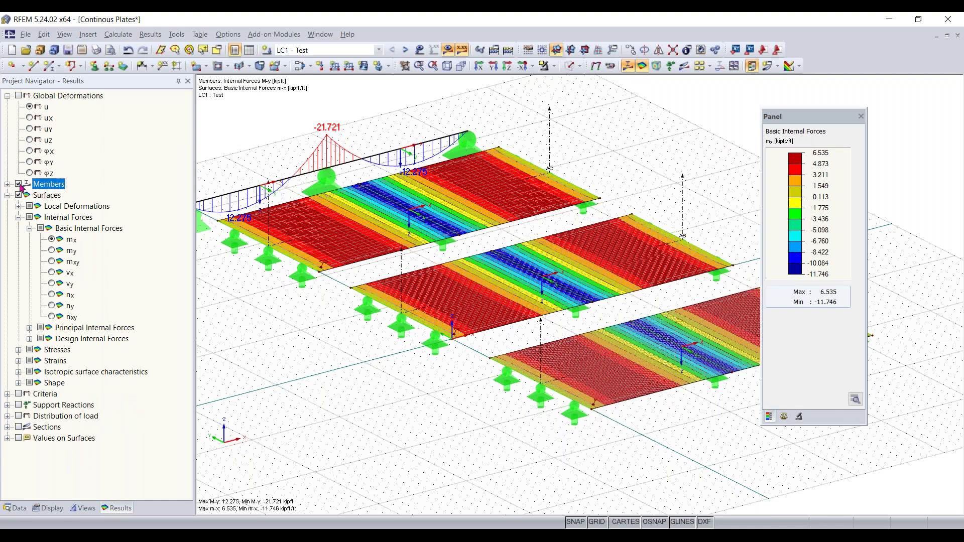
{"action": "left_click", "coordinate": [19, 185]}
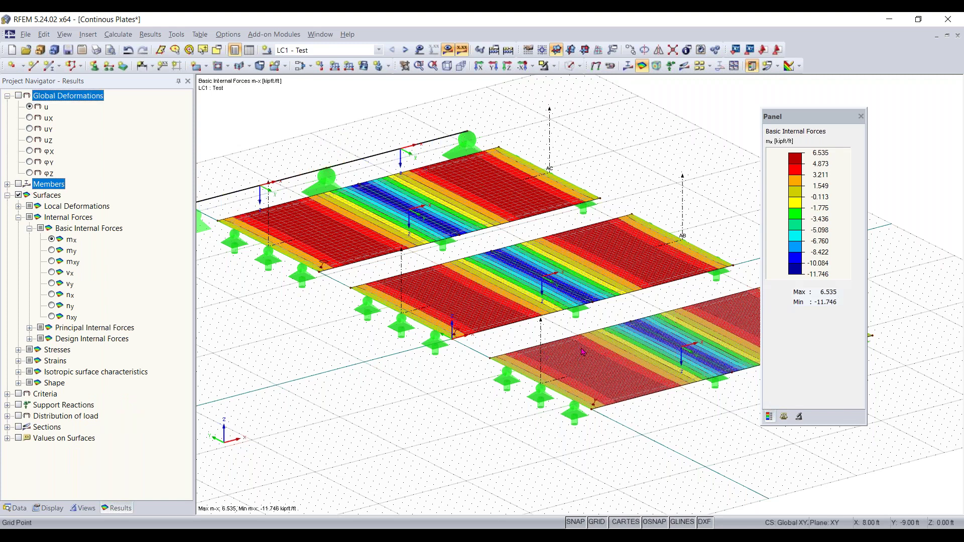
{"action": "scroll", "coordinate": [545, 353], "scroll_direction": "down", "scroll_amount": 1}
{"action": "middle_click_drag", "start_coordinate": [544, 353], "coordinate": [492, 326]}
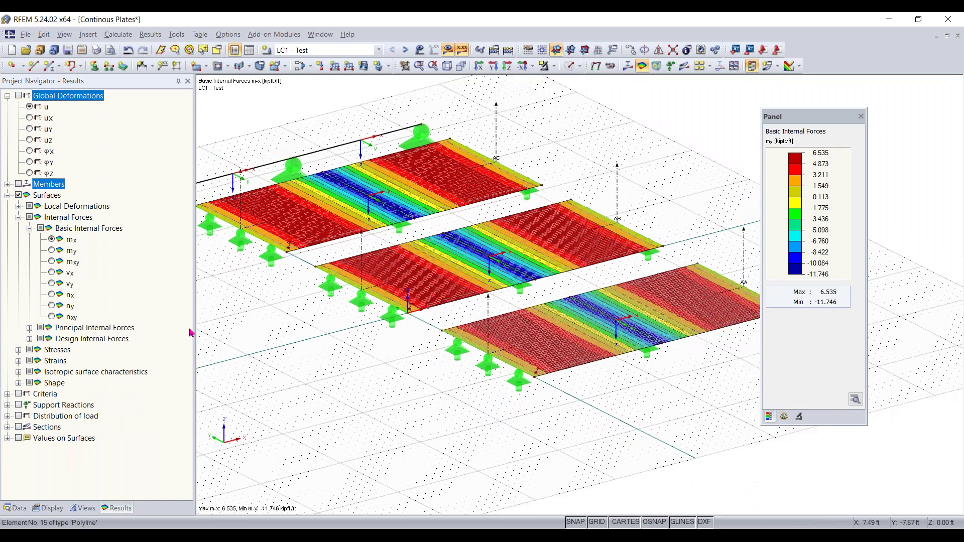
{"action": "left_click", "coordinate": [18, 427]}
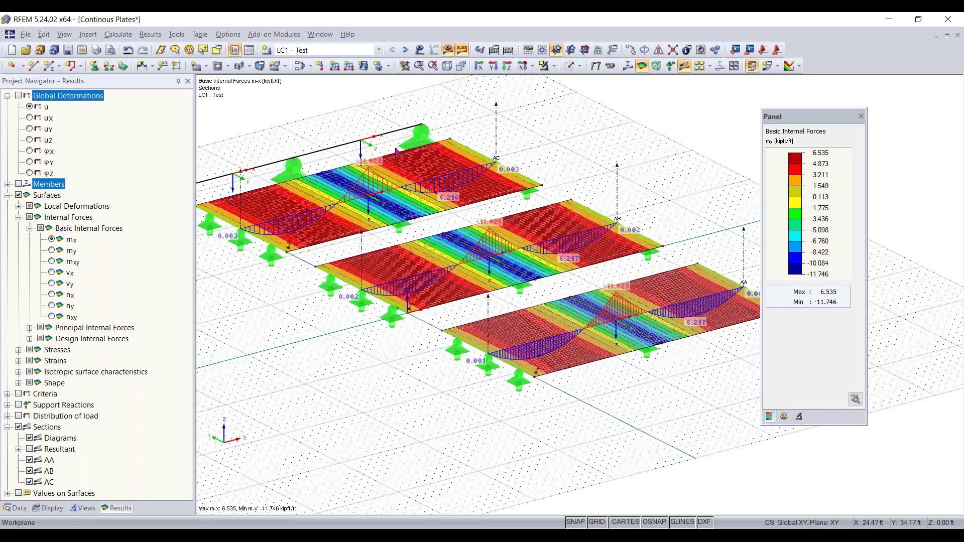
Step: Deactivate the shear stiffness of members in the global calculation parameters and accept the deletion of all results
{"action": "left_click", "coordinate": [118, 35]}
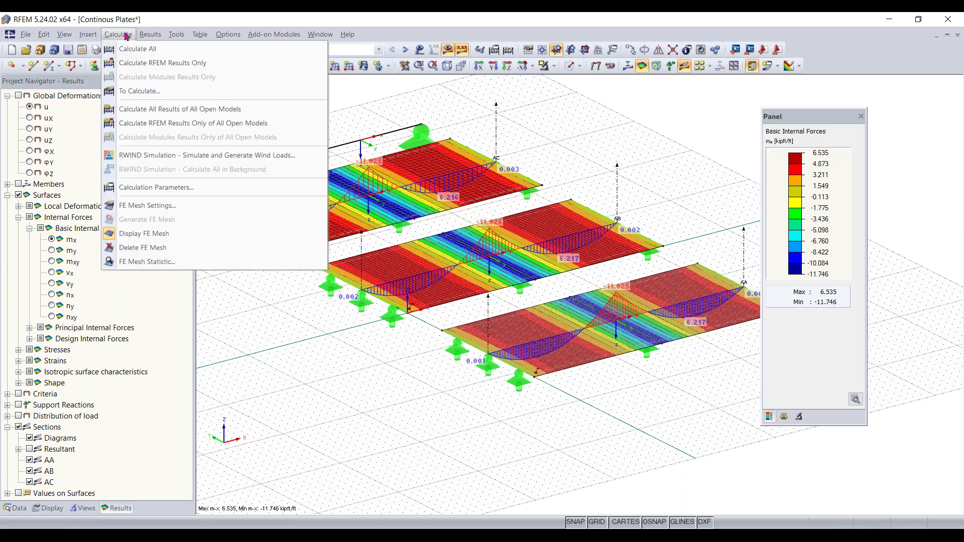
{"action": "left_click", "coordinate": [163, 187]}
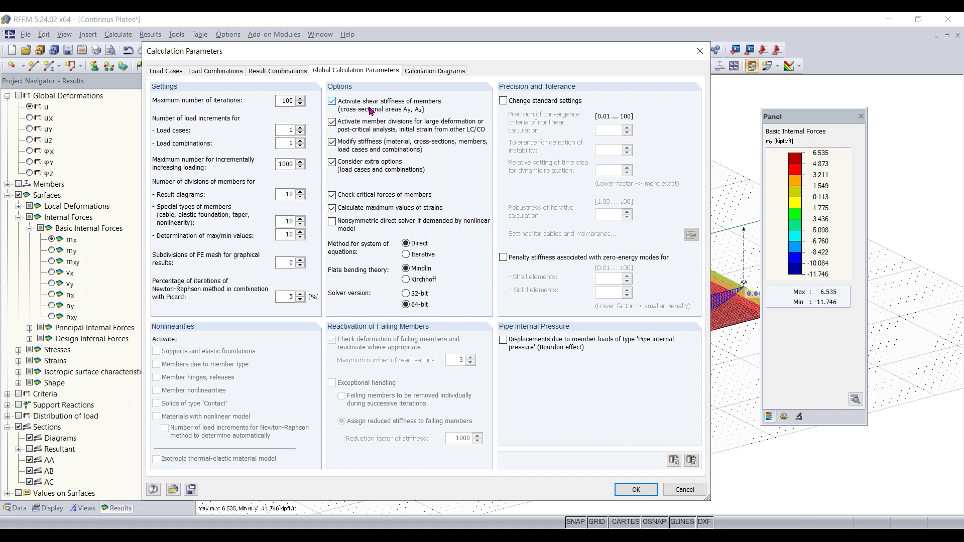
{"action": "left_click", "coordinate": [371, 111]}
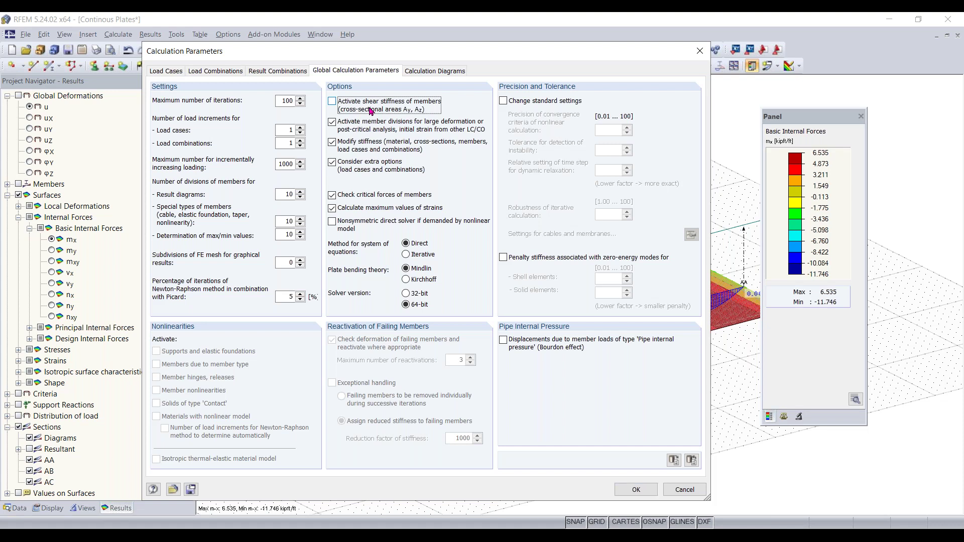
{"action": "left_click", "coordinate": [633, 489]}
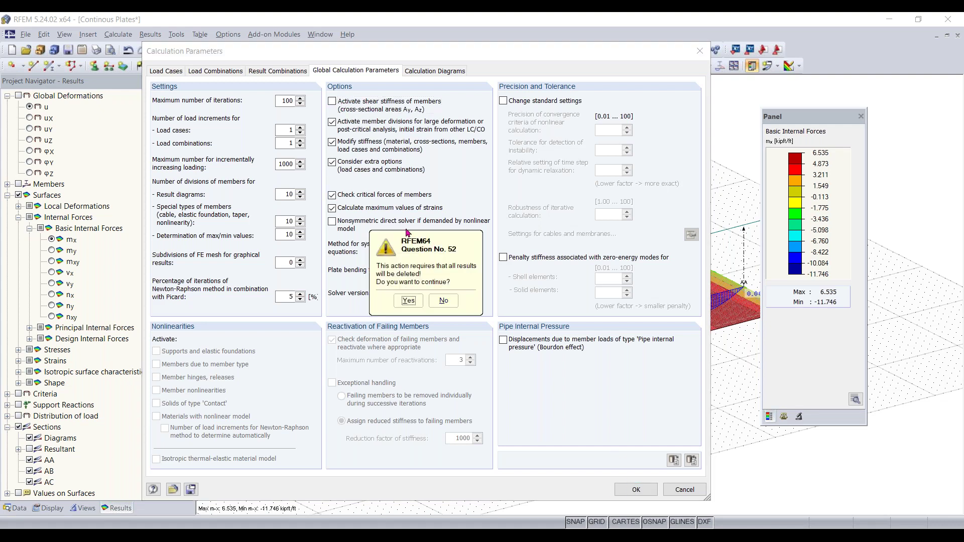
{"action": "left_click_drag", "start_coordinate": [438, 259], "coordinate": [423, 235]}
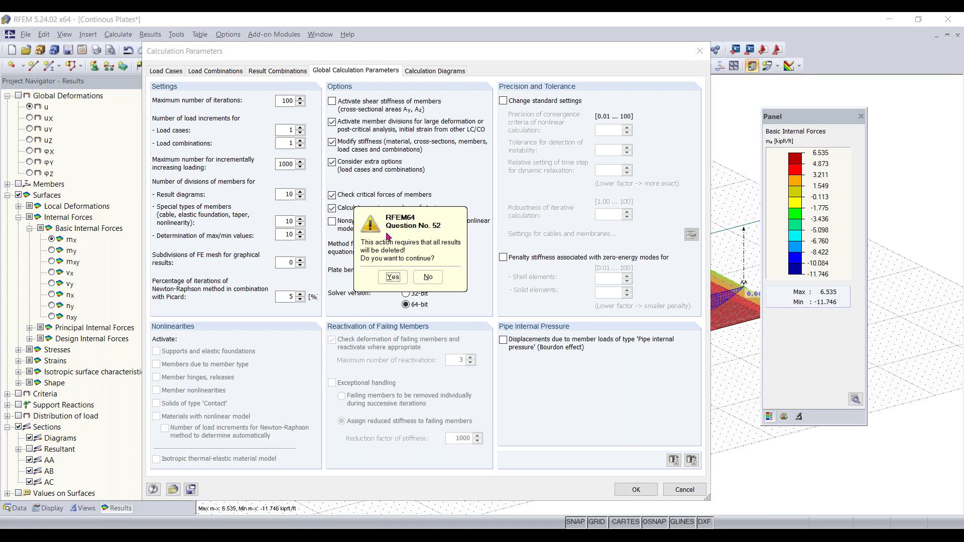
{"action": "mouse_move", "coordinate": [417, 219]}
{"action": "left_mouse_down"}
{"action": "mouse_move", "coordinate": [407, 201]}
{"action": "mouse_move", "coordinate": [434, 224]}
{"action": "left_mouse_up"}
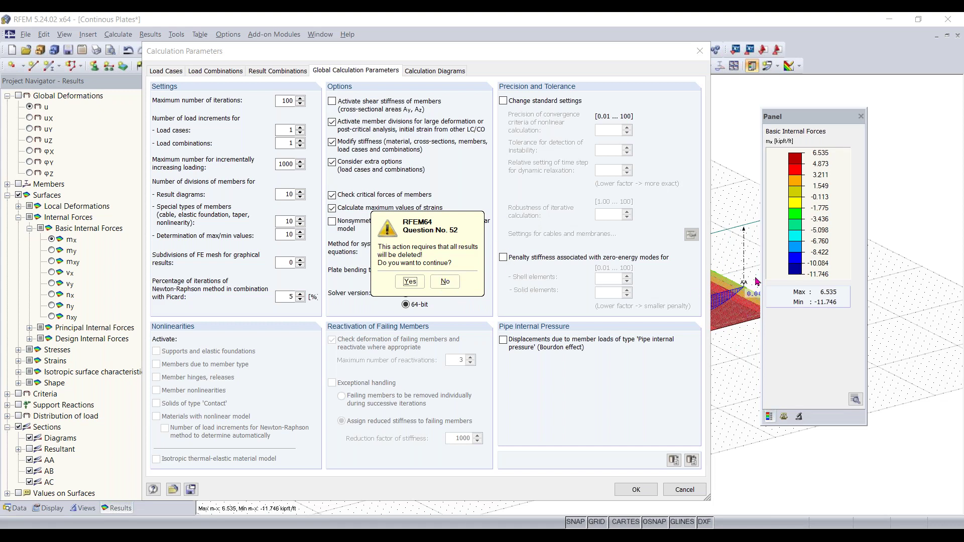
{"action": "left_click", "coordinate": [410, 282]}
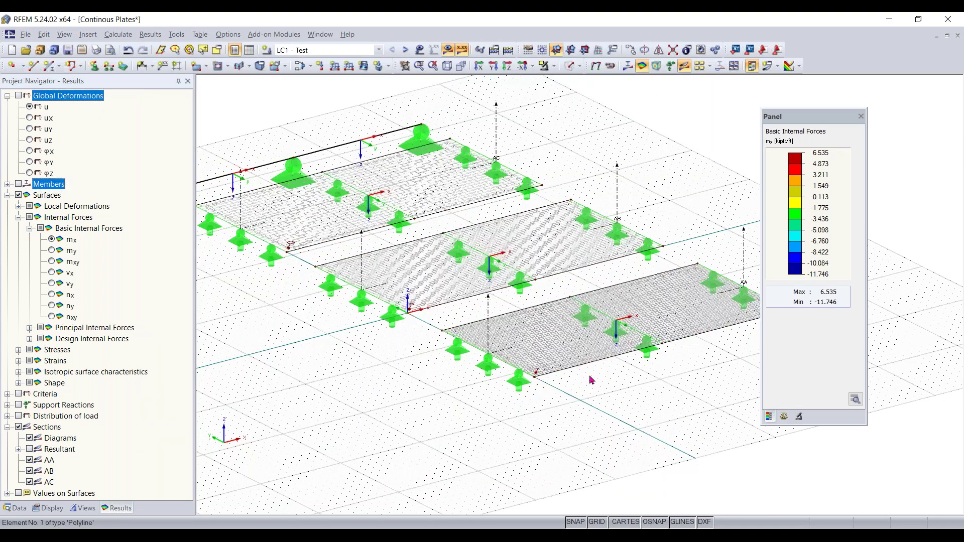
Step: Recalculate LC1 and compare the mx section diagrams along AA, AB and AC on the three plates
{"action": "left_click", "coordinate": [447, 49]}
{"action": "left_click", "coordinate": [465, 295]}
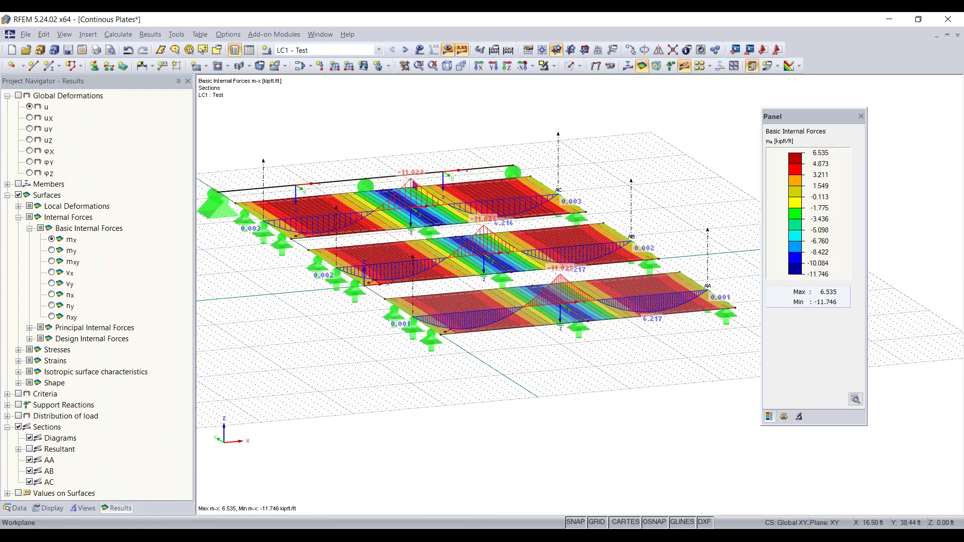
{"action": "scroll", "coordinate": [417, 184], "scroll_direction": "up", "scroll_amount": 1}
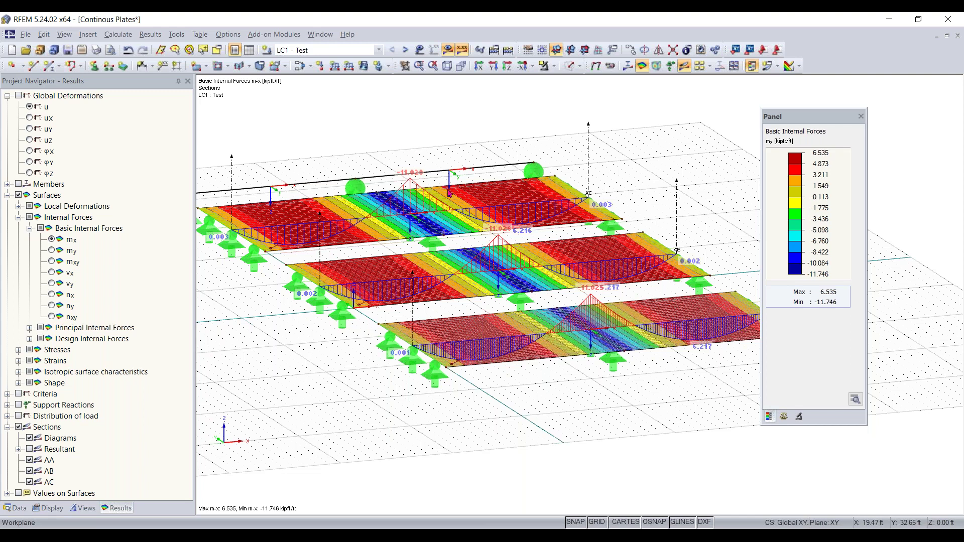
{"action": "middle_click_drag", "start_coordinate": [382, 201], "coordinate": [467, 251], "text": "ctrl"}
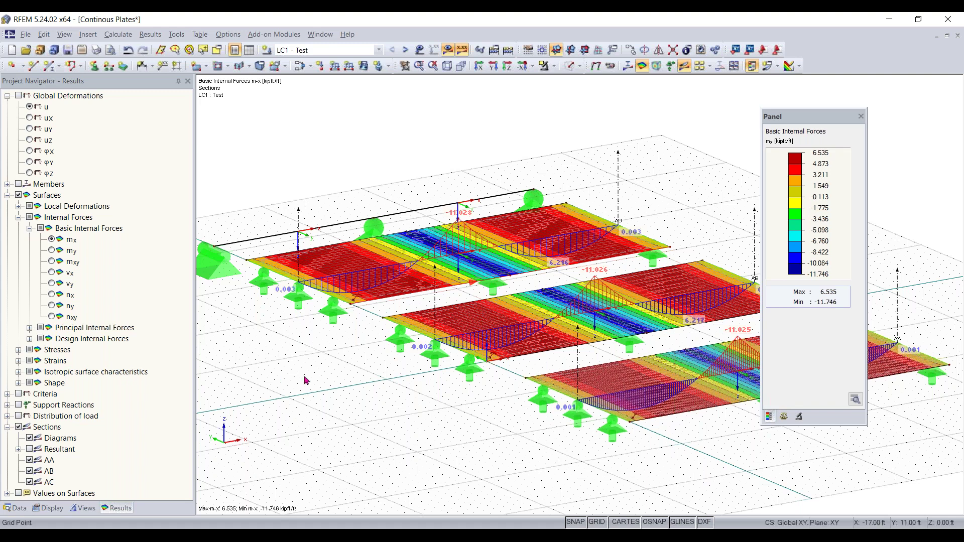
{"action": "scroll", "coordinate": [309, 382], "scroll_direction": "down", "scroll_amount": 1}
{"action": "scroll", "coordinate": [309, 382], "scroll_direction": "down", "scroll_amount": 1}
{"action": "scroll", "coordinate": [306, 349], "scroll_direction": "down", "scroll_amount": 1}
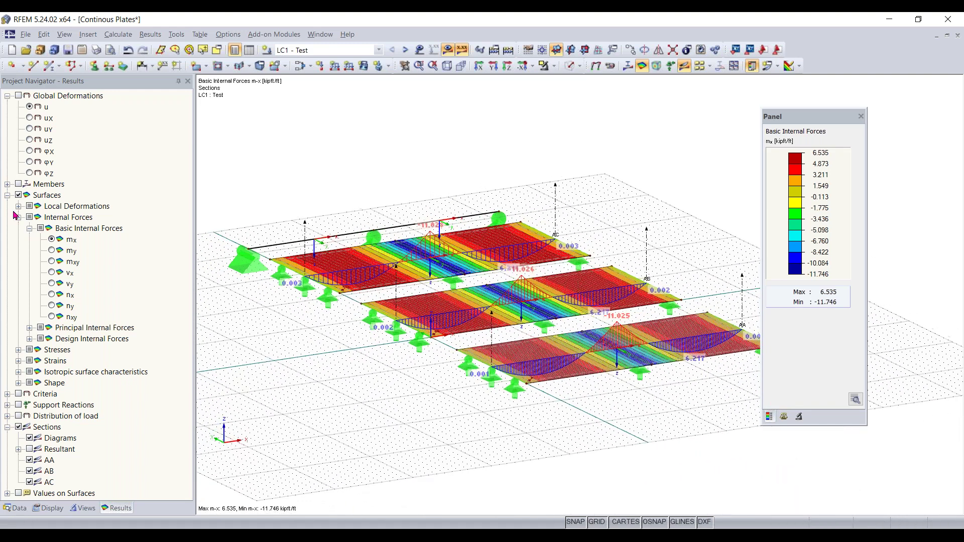
Step: Turn the member results back on to compare the beam's My diagram with the plates' section diagrams
{"action": "left_click", "coordinate": [18, 184]}
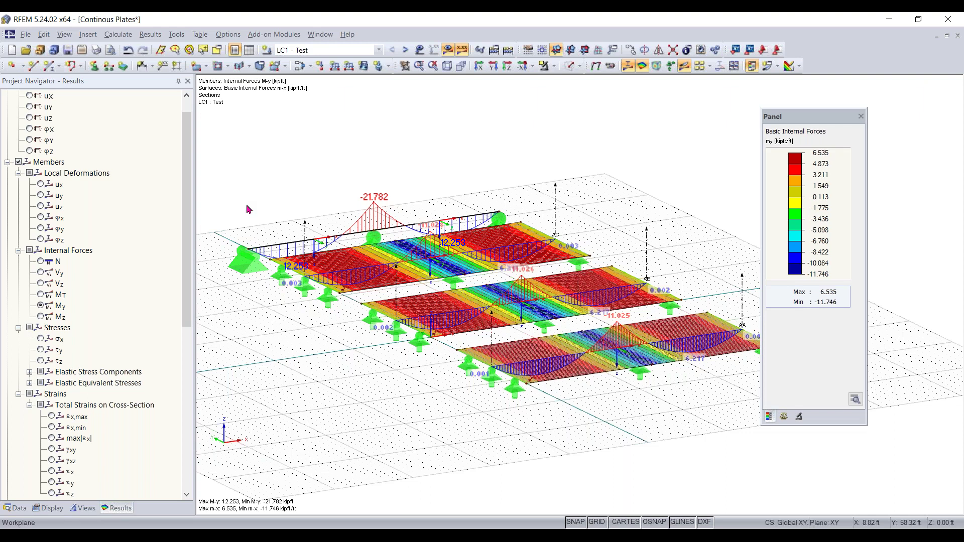
{"action": "middle_click_drag", "start_coordinate": [454, 393], "coordinate": [484, 407], "text": "ctrl"}
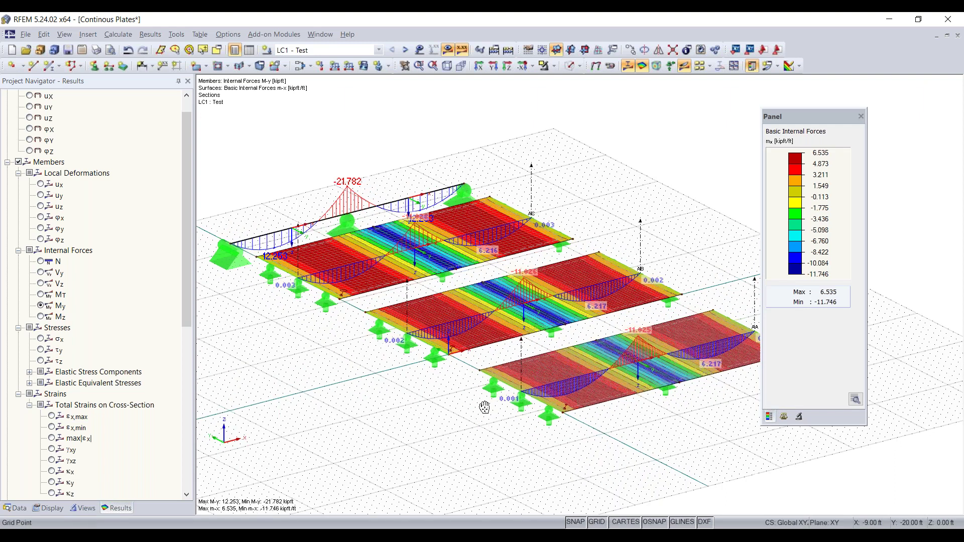
{"action": "right_click", "coordinate": [492, 413]}
{"action": "left_click", "coordinate": [730, 164]}
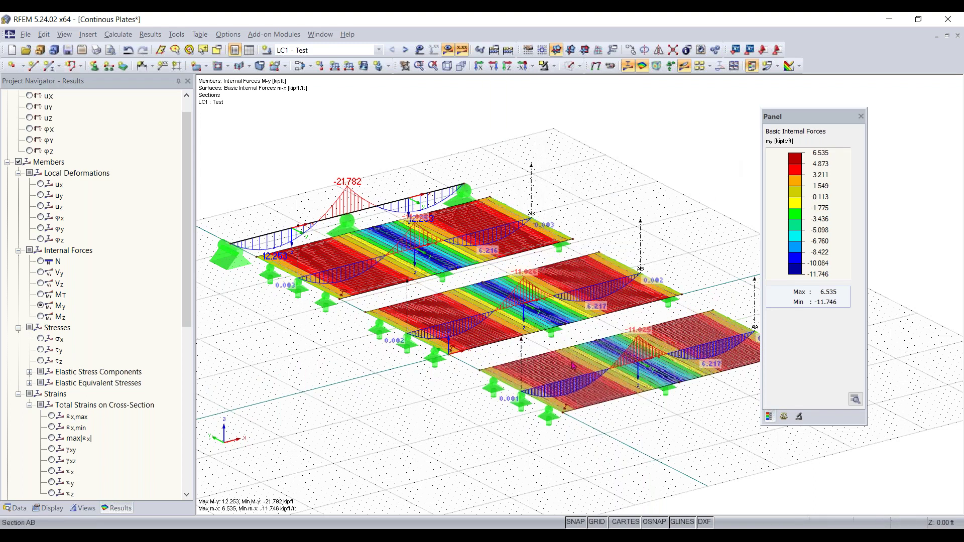
Step: Examine the nonlinearity options for uZ in a new line support type for line 4 and discard the support
{"action": "left_click", "coordinate": [953, 55]}
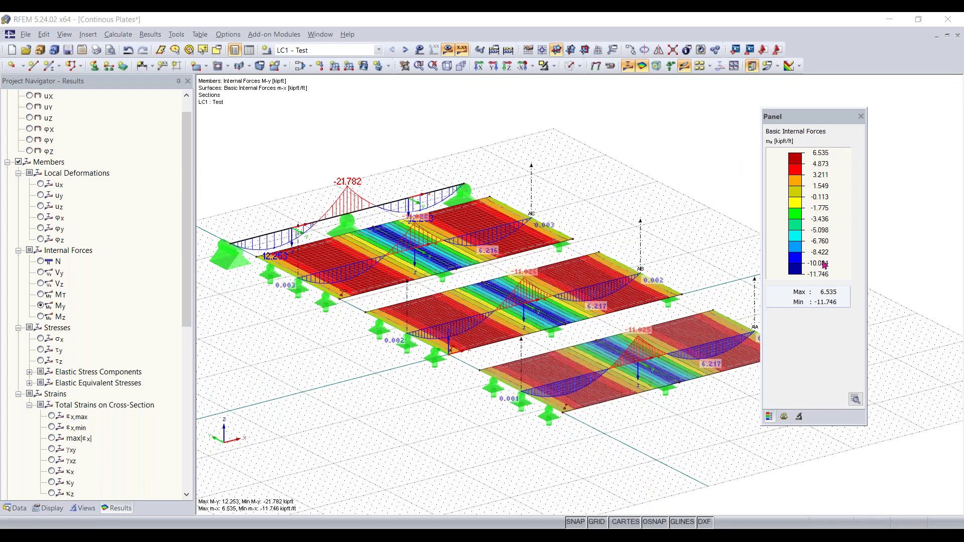
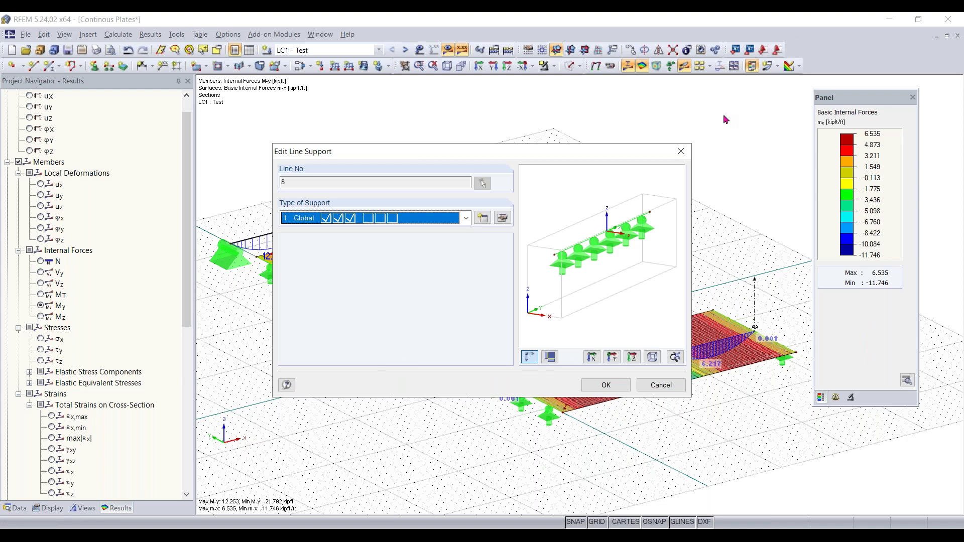
{"action": "left_click", "coordinate": [681, 151]}
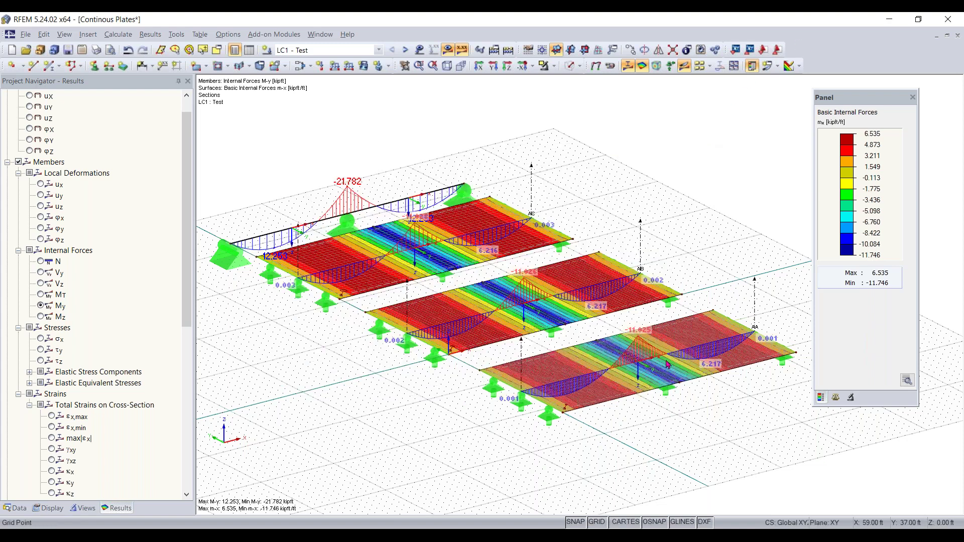
{"action": "double_click", "coordinate": [496, 395]}
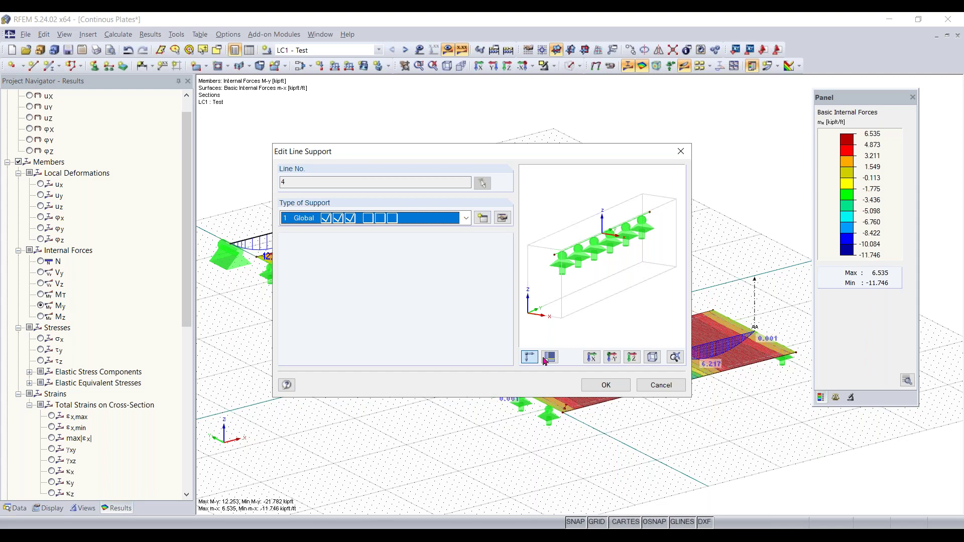
{"action": "left_click", "coordinate": [481, 220]}
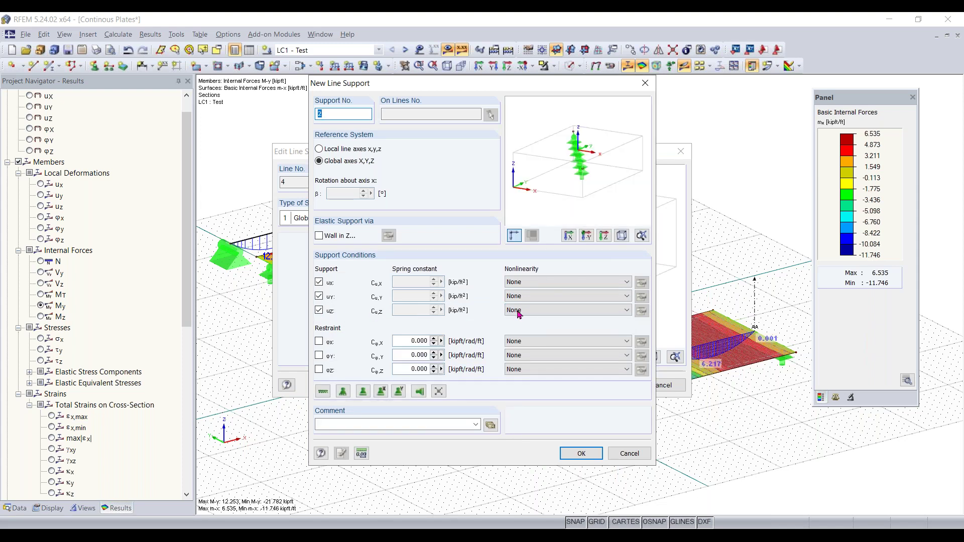
{"action": "left_click", "coordinate": [539, 311]}
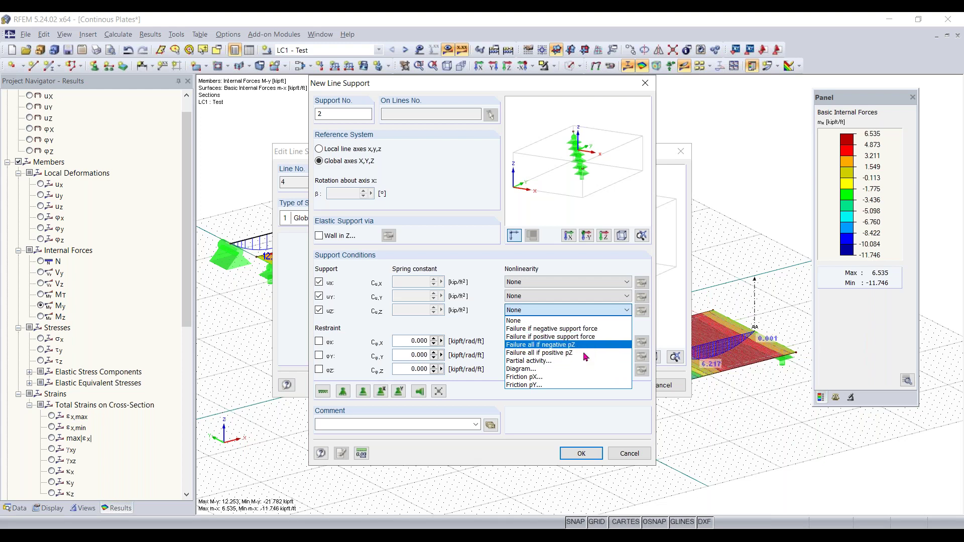
{"action": "left_click", "coordinate": [582, 318]}
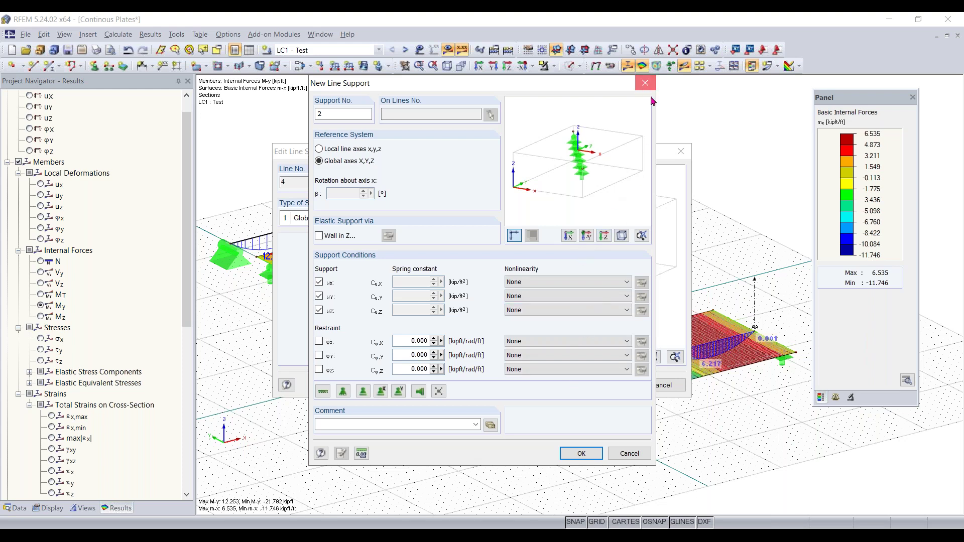
{"action": "left_click", "coordinate": [645, 83]}
{"action": "left_click", "coordinate": [688, 150]}
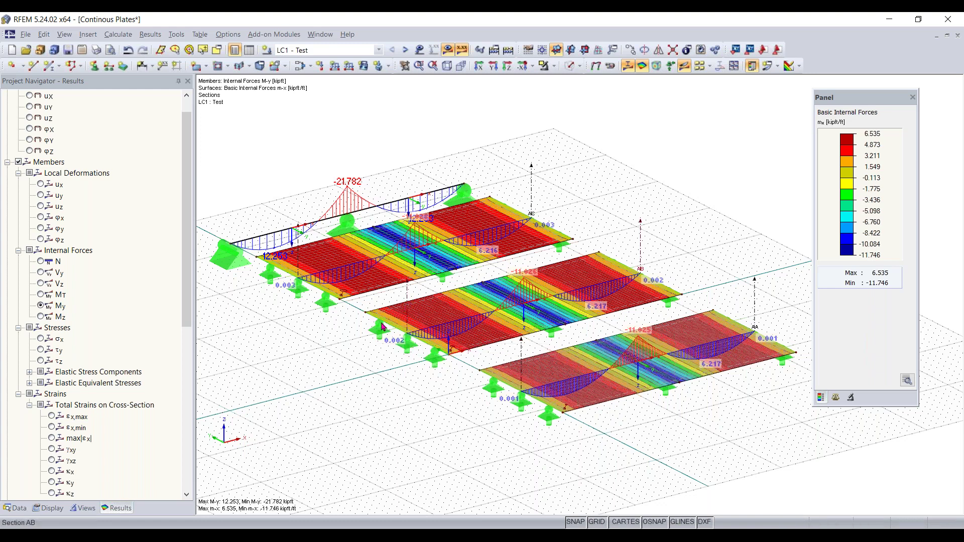
Step: Examine the material model options for a new material on surface 2 and leave the surface without creating the material
{"action": "double_click", "coordinate": [422, 287]}
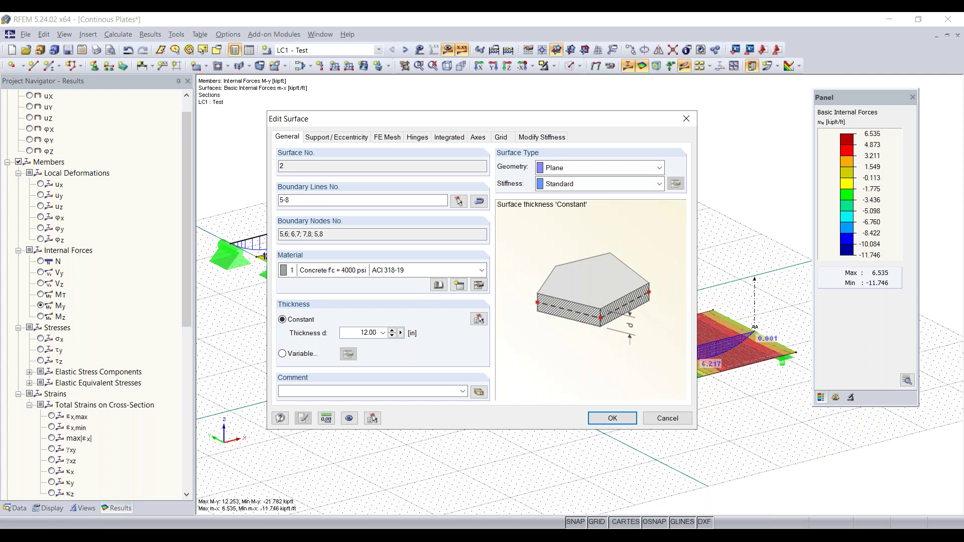
{"action": "left_click", "coordinate": [460, 287]}
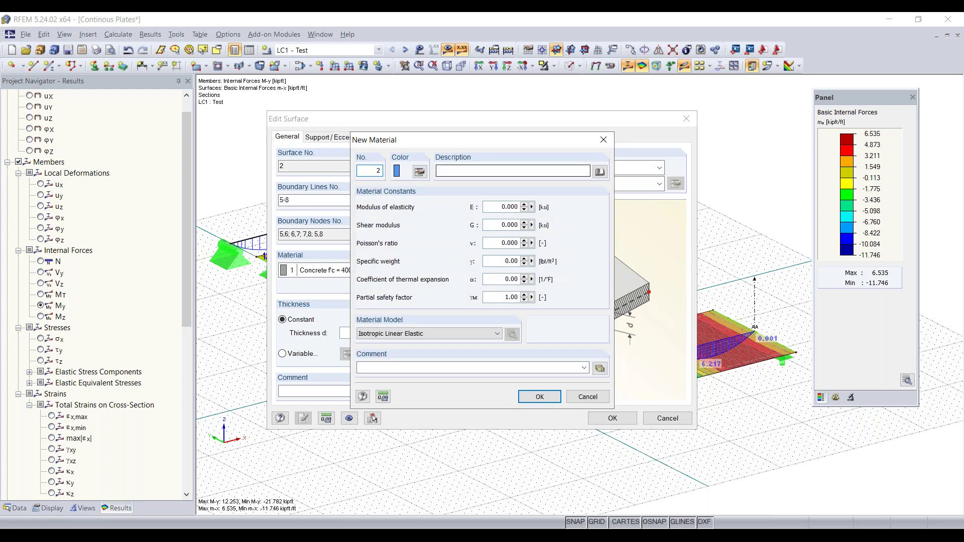
{"action": "left_click_drag", "start_coordinate": [466, 147], "coordinate": [464, 131]}
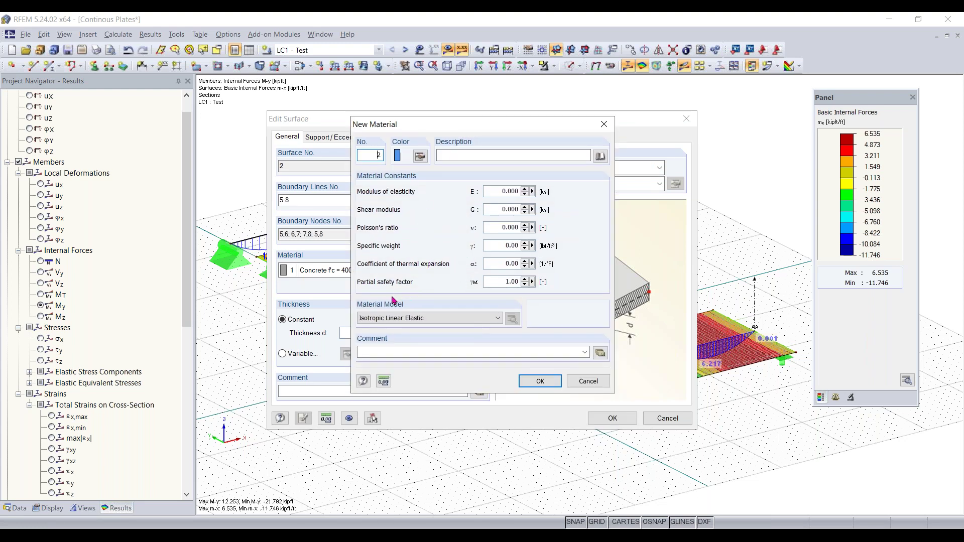
{"action": "left_click", "coordinate": [411, 320]}
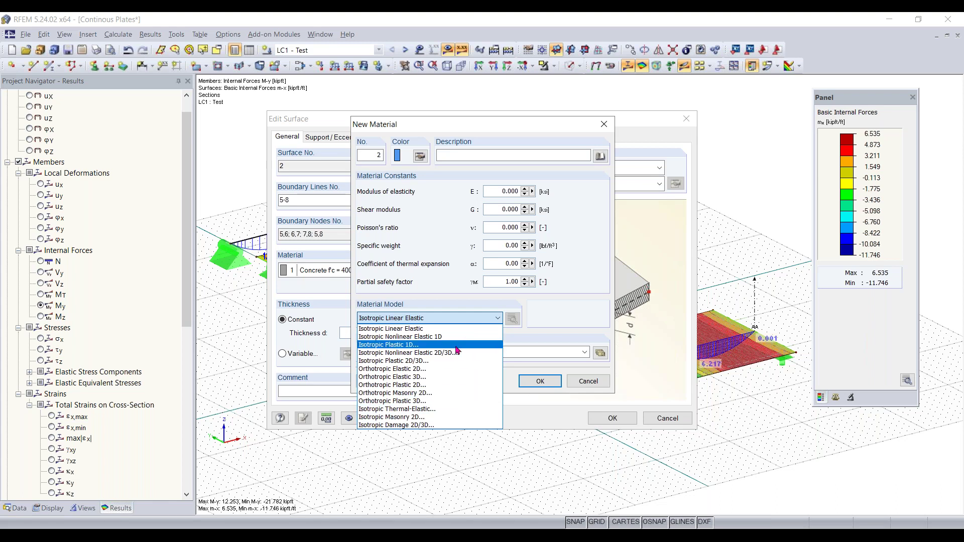
{"action": "left_click", "coordinate": [473, 322]}
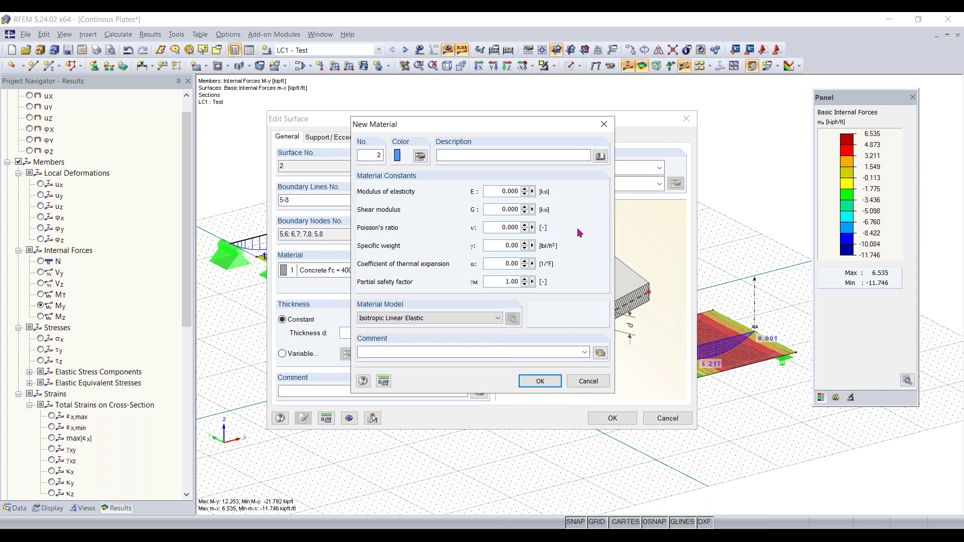
{"action": "left_click", "coordinate": [454, 321]}
{"action": "left_click", "coordinate": [454, 321]}
{"action": "left_click", "coordinate": [605, 124]}
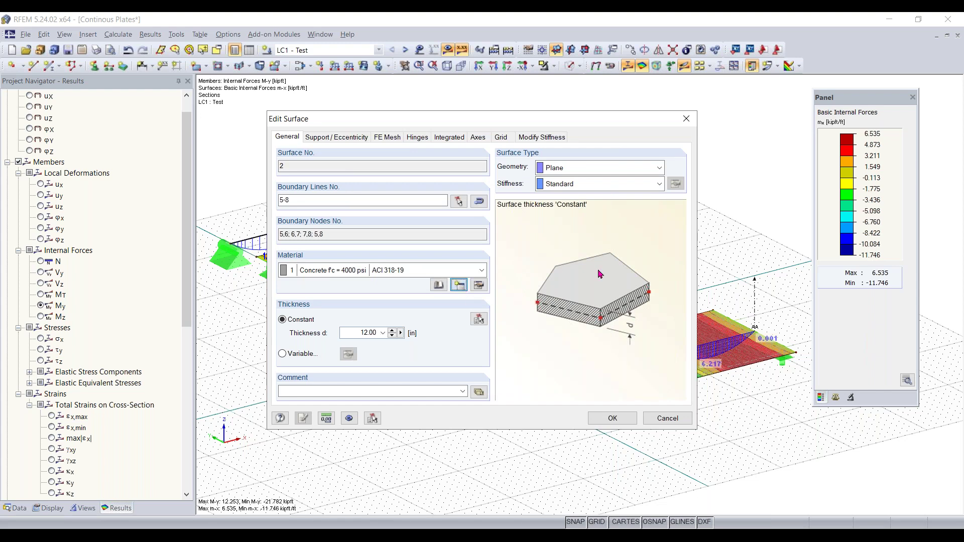
{"action": "left_click", "coordinate": [481, 334]}
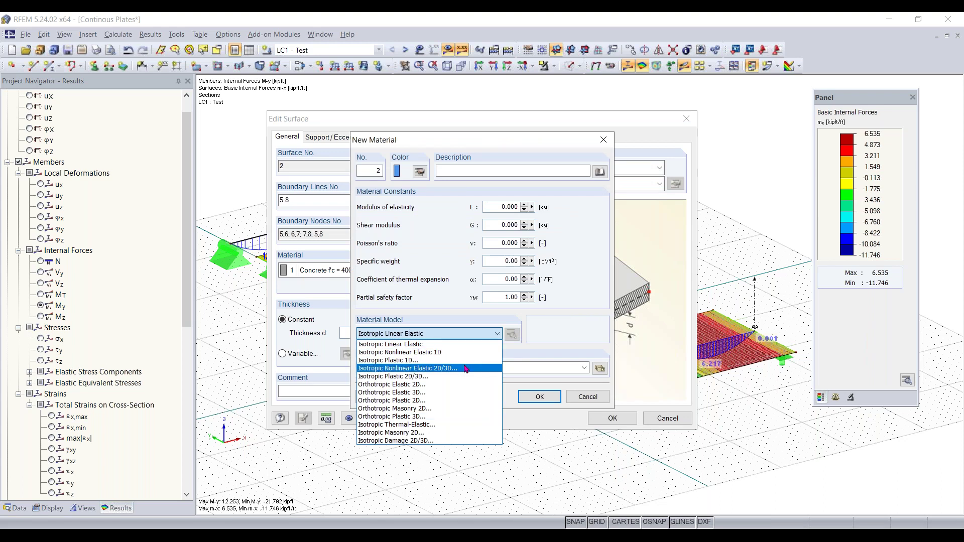
{"action": "left_click", "coordinate": [603, 140]}
{"action": "left_click", "coordinate": [604, 139]}
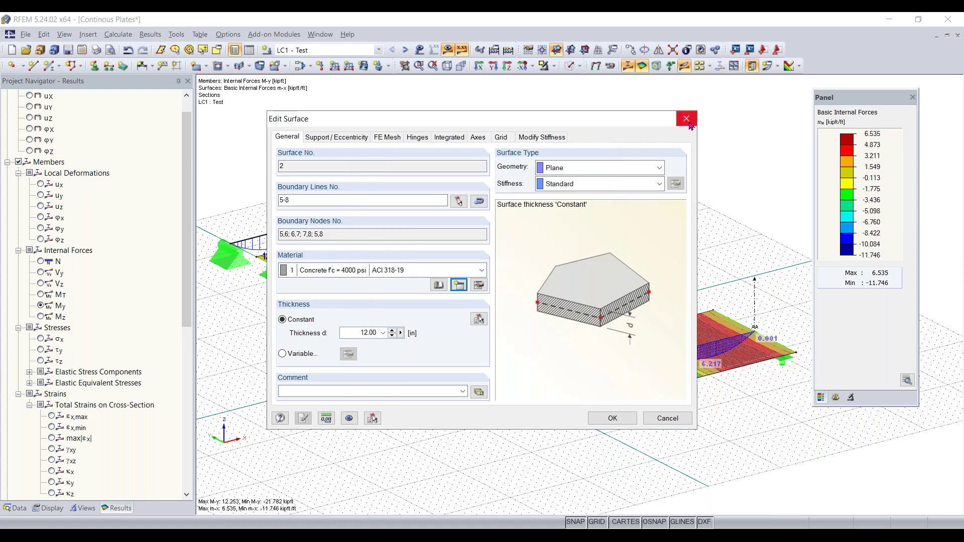
{"action": "left_click", "coordinate": [688, 122]}
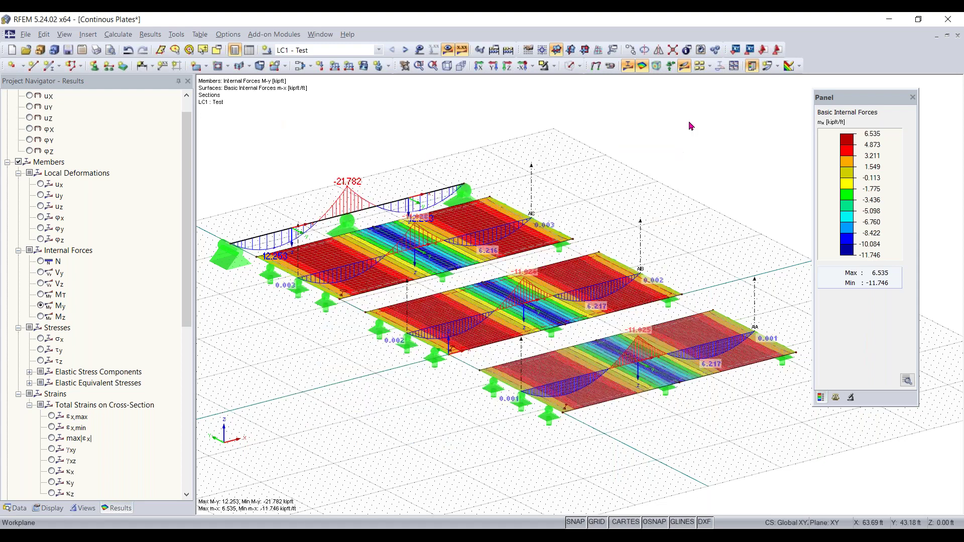
Step: Open the beam member's properties and look at the new cross-section settings without defining a section
{"action": "left_click", "coordinate": [288, 231]}
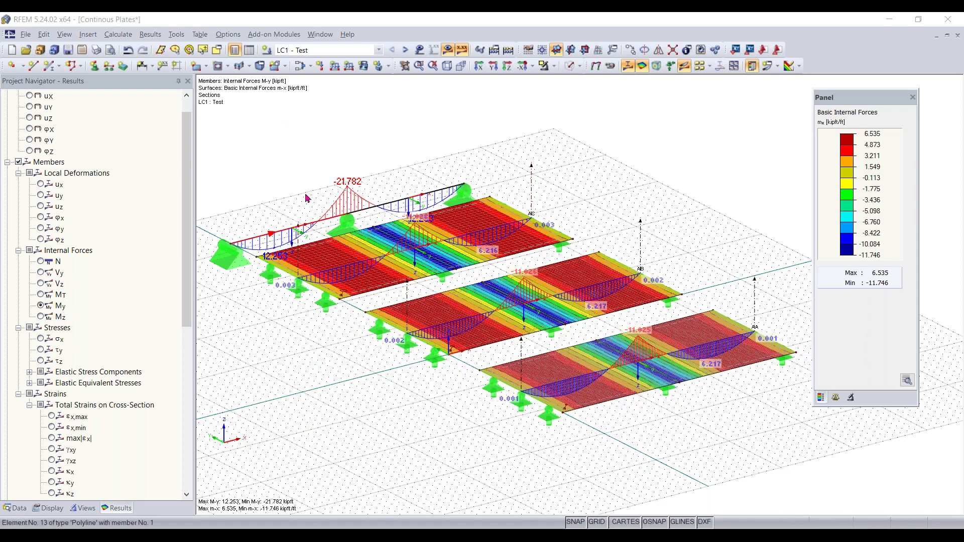
{"action": "double_click", "coordinate": [307, 199]}
{"action": "left_click_drag", "start_coordinate": [467, 117], "coordinate": [594, 117]}
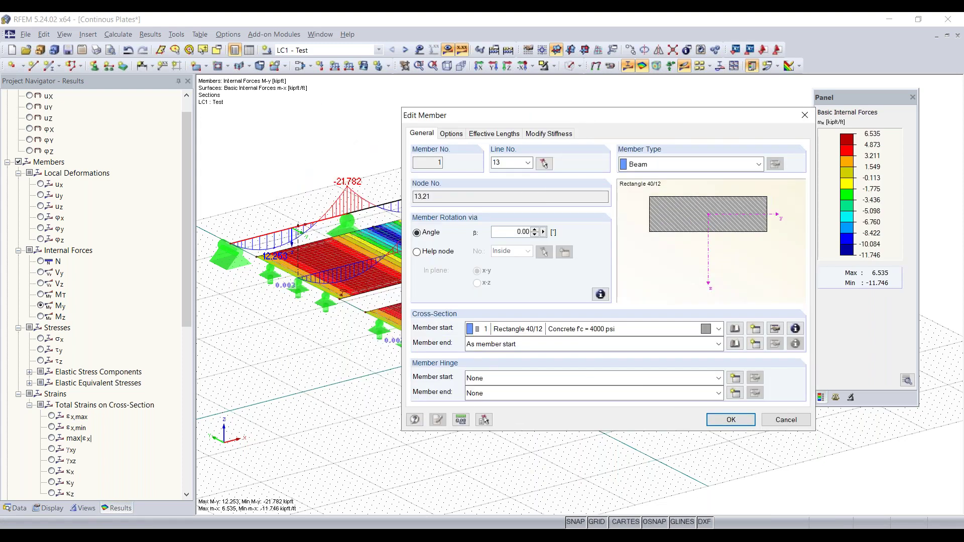
{"action": "left_click", "coordinate": [757, 335]}
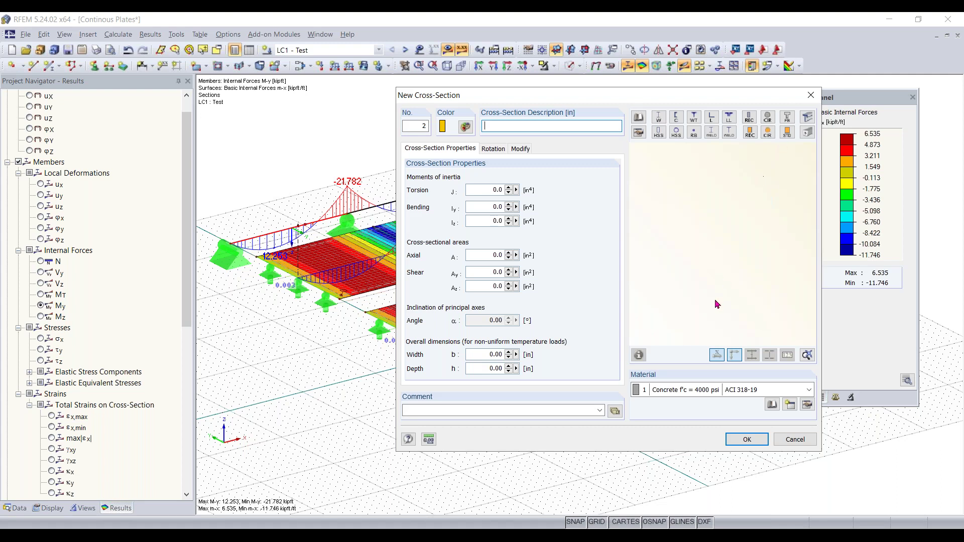
{"action": "left_click", "coordinate": [810, 94]}
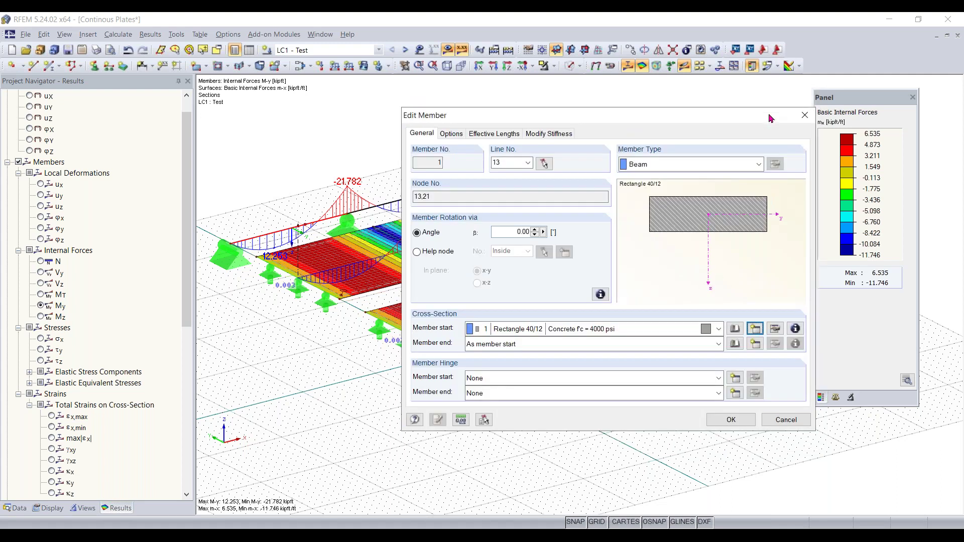
Step: Review the member types available for the beam, including Result Beam, and close its properties without changes
{"action": "left_click_drag", "start_coordinate": [757, 120], "coordinate": [742, 116]}
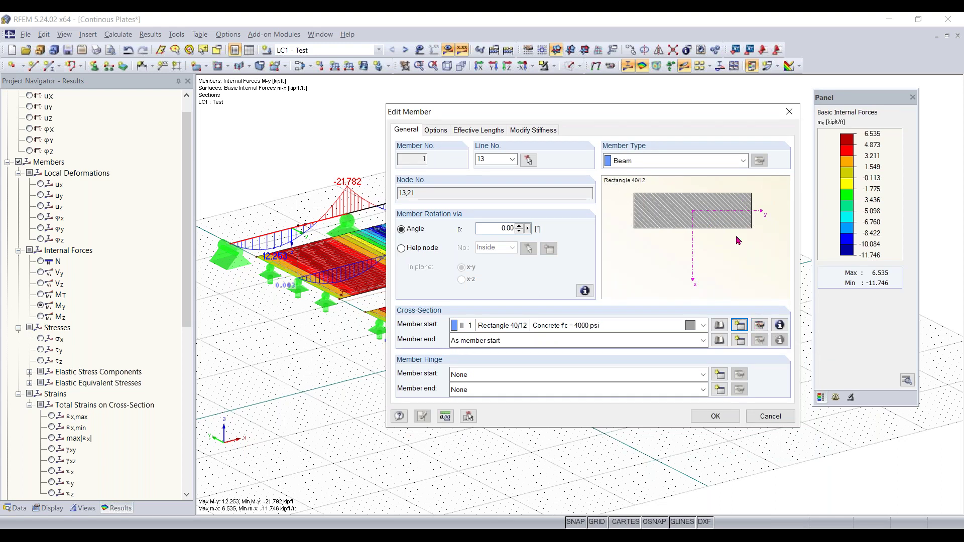
{"action": "left_click", "coordinate": [735, 161]}
{"action": "left_click", "coordinate": [735, 162]}
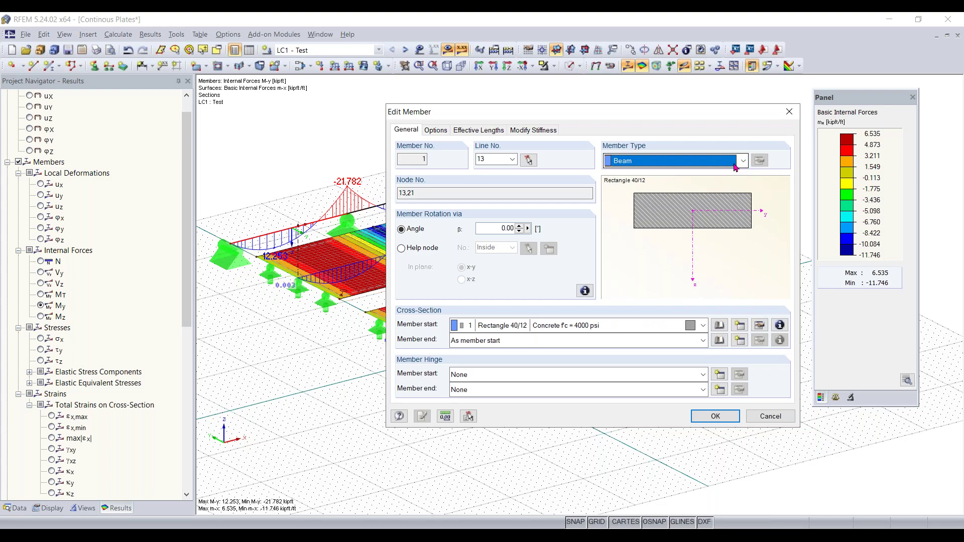
{"action": "left_click_drag", "start_coordinate": [632, 115], "coordinate": [537, 97]}
{"action": "left_click", "coordinate": [589, 145]}
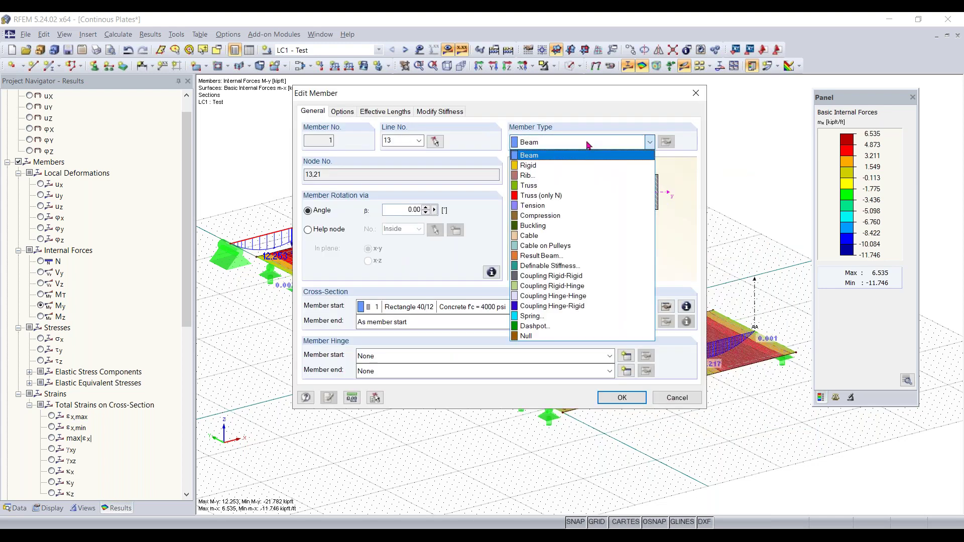
{"action": "left_click", "coordinate": [589, 145]}
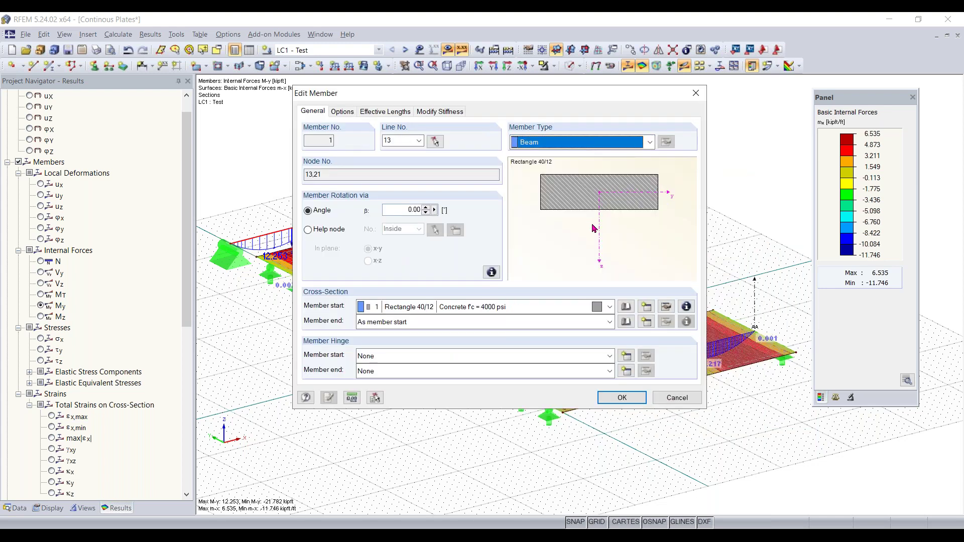
{"action": "left_click", "coordinate": [650, 143]}
{"action": "left_click", "coordinate": [622, 96]}
{"action": "left_click_drag", "start_coordinate": [622, 96], "coordinate": [681, 147]}
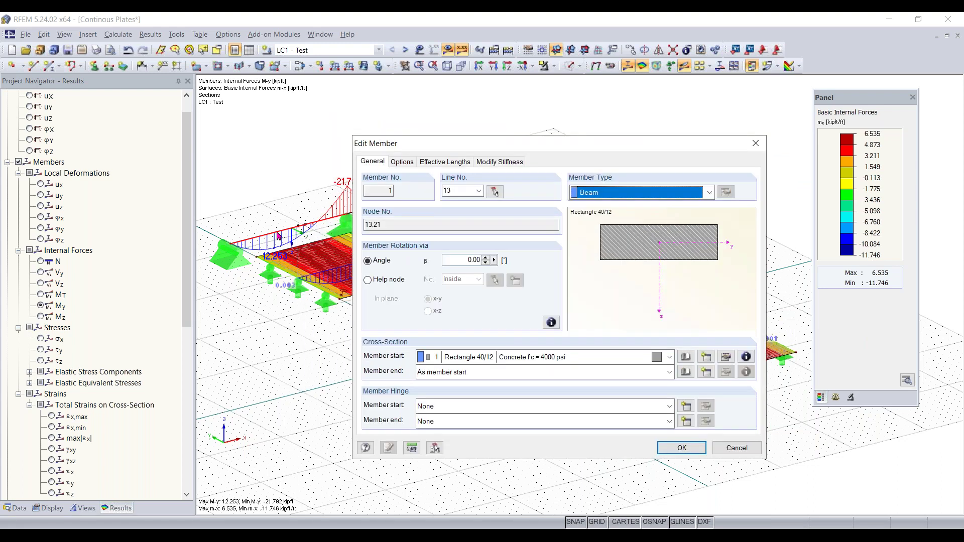
{"action": "left_click", "coordinate": [649, 194]}
{"action": "left_click", "coordinate": [632, 206]}
{"action": "left_click", "coordinate": [671, 198]}
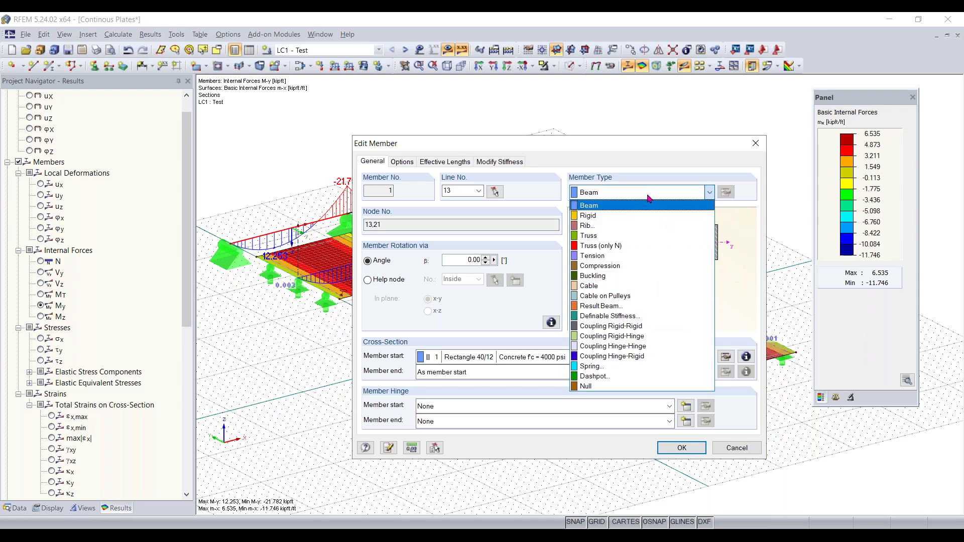
{"action": "left_click", "coordinate": [653, 206]}
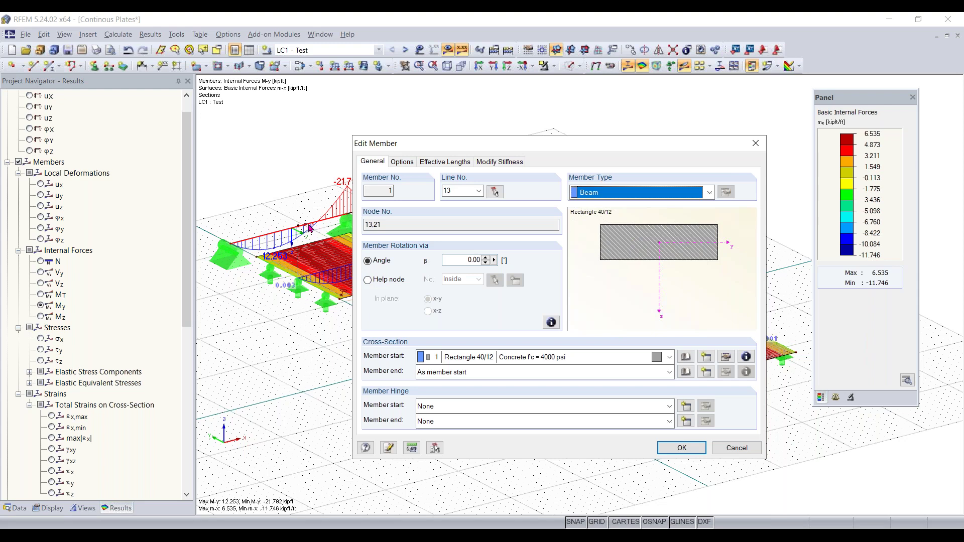
{"action": "left_click", "coordinate": [686, 196]}
{"action": "left_click", "coordinate": [688, 195]}
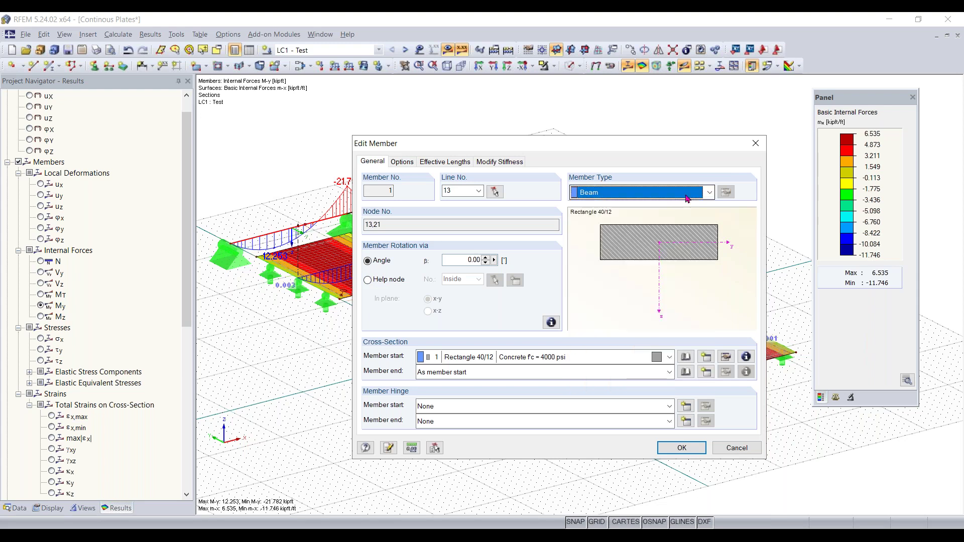
{"action": "left_click", "coordinate": [685, 198]}
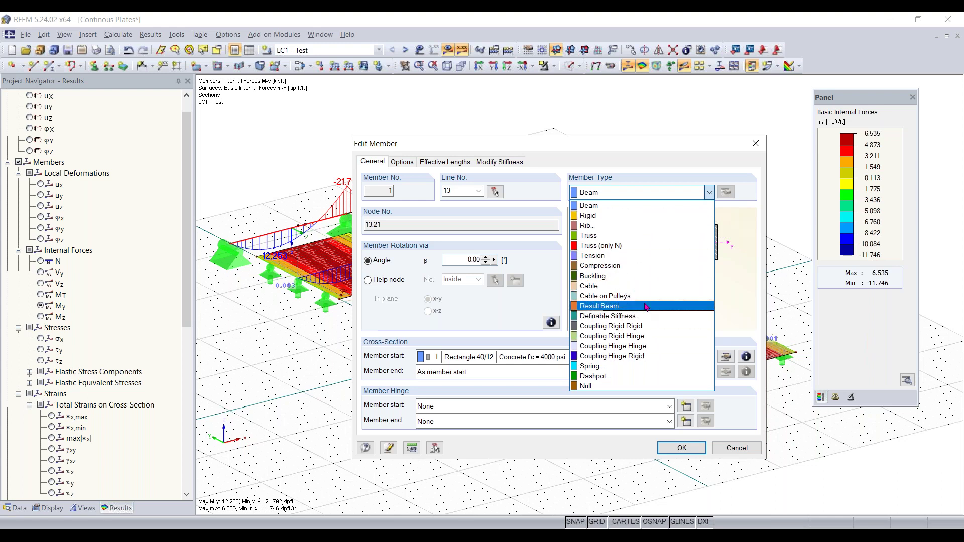
{"action": "left_click", "coordinate": [702, 190]}
{"action": "left_click", "coordinate": [756, 143]}
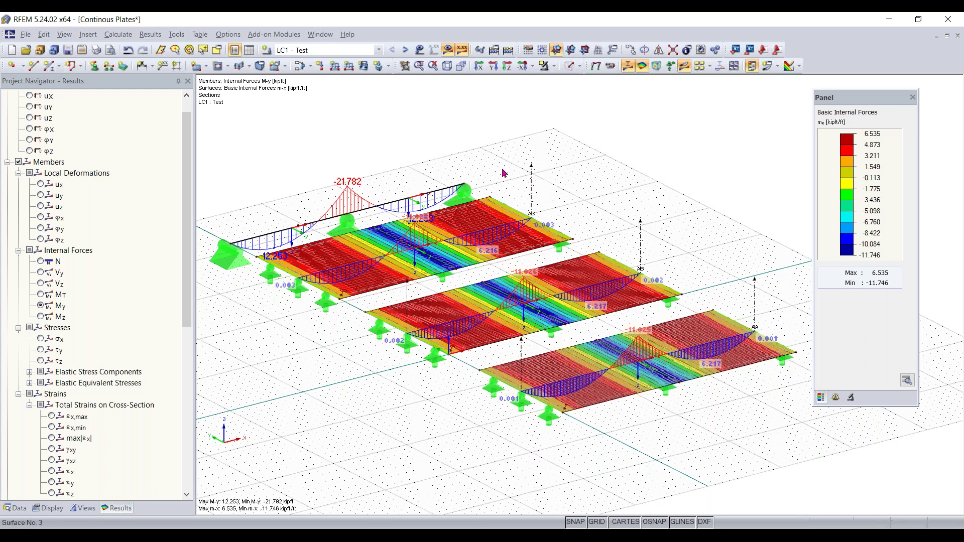
Step: Check the global calculation parameters, including the member shear stiffness and plate bending theory options, and close them without changes
{"action": "left_click", "coordinate": [124, 38]}
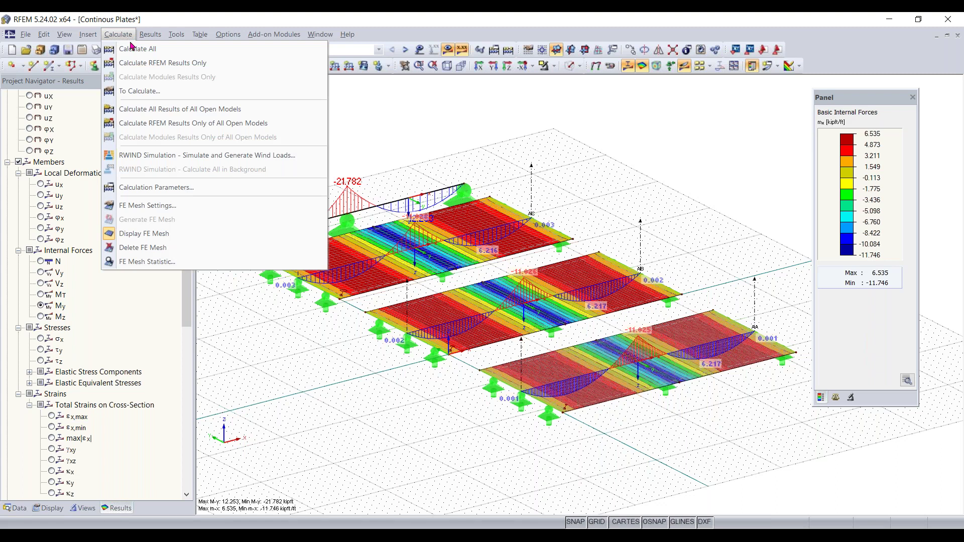
{"action": "left_click", "coordinate": [184, 188]}
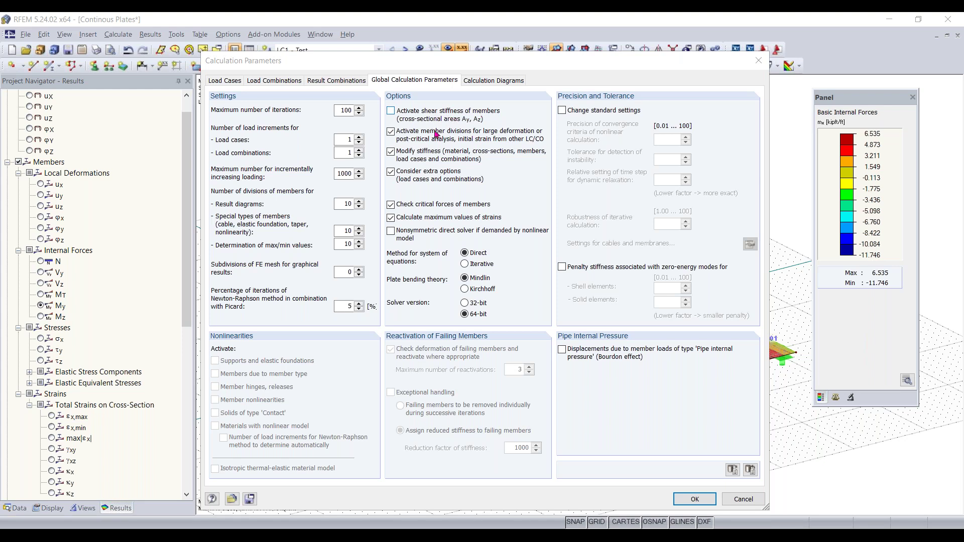
{"action": "left_click", "coordinate": [758, 60]}
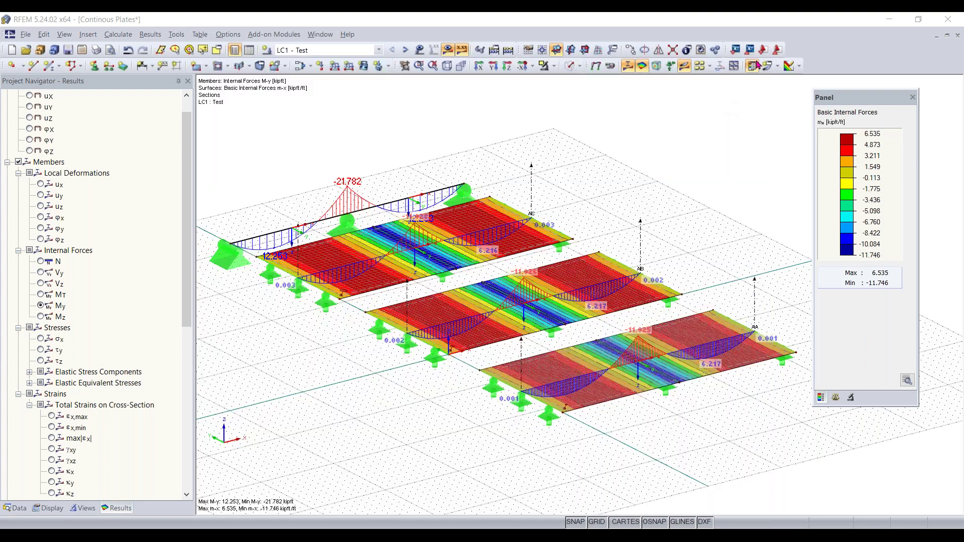
{"action": "scroll", "coordinate": [66, 229], "scroll_direction": "up", "scroll_amount": 1}
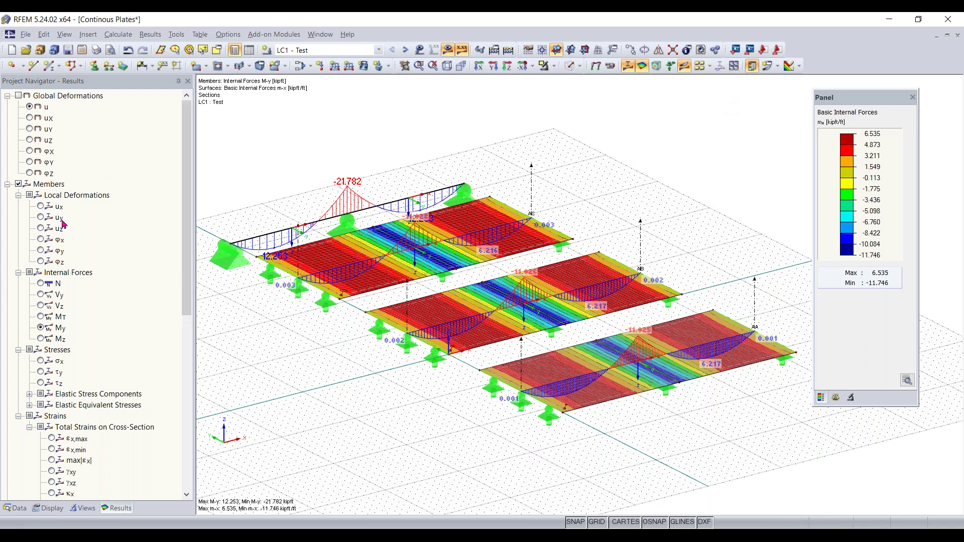
Step: Set the plate bending theory to Kirchhoff in the global calculation parameters and accept deleting the existing results
{"action": "scroll", "coordinate": [63, 228], "scroll_direction": "down", "scroll_amount": 3}
{"action": "scroll", "coordinate": [63, 229], "scroll_direction": "down", "scroll_amount": 7}
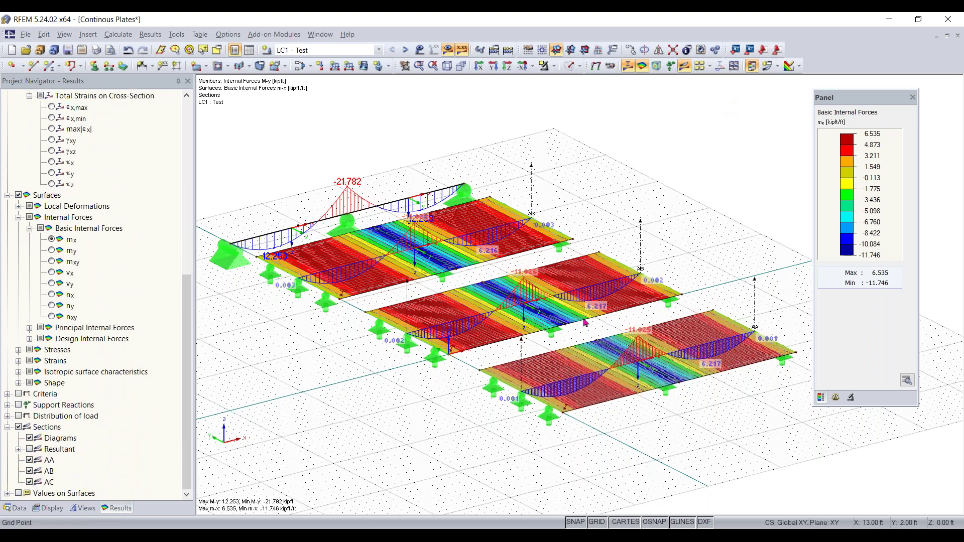
{"action": "scroll", "coordinate": [606, 315], "scroll_direction": "up", "scroll_amount": 1}
{"action": "middle_click_drag", "start_coordinate": [626, 324], "coordinate": [577, 302], "text": "ctrl"}
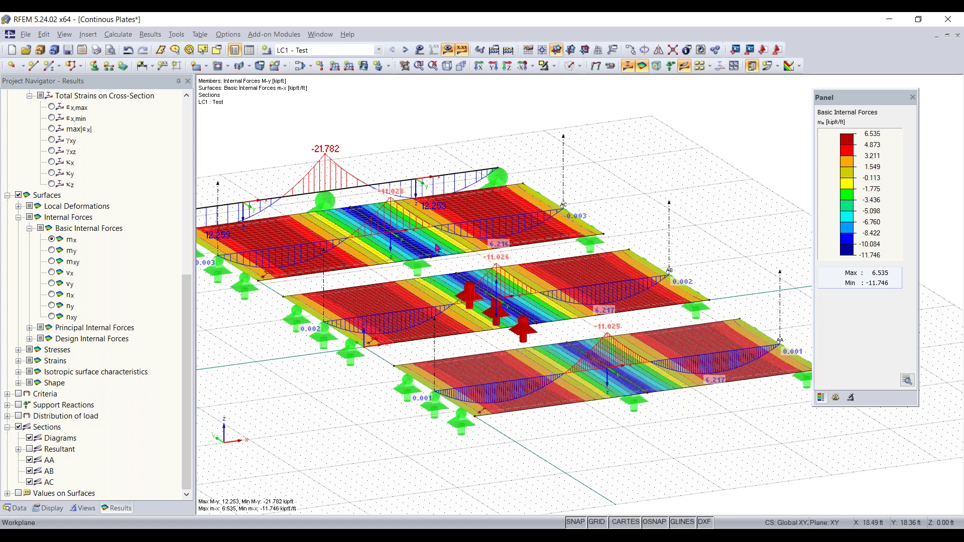
{"action": "left_click", "coordinate": [118, 34]}
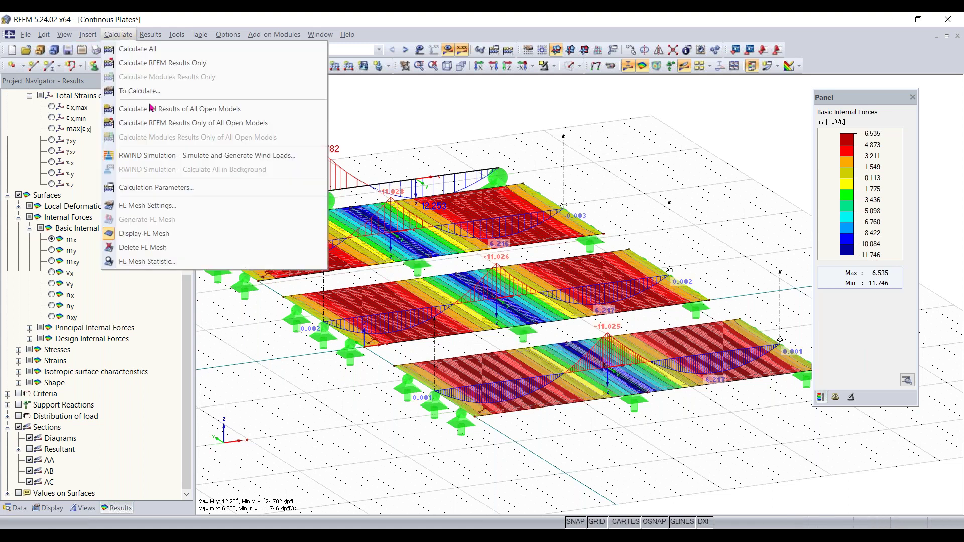
{"action": "left_click", "coordinate": [167, 188]}
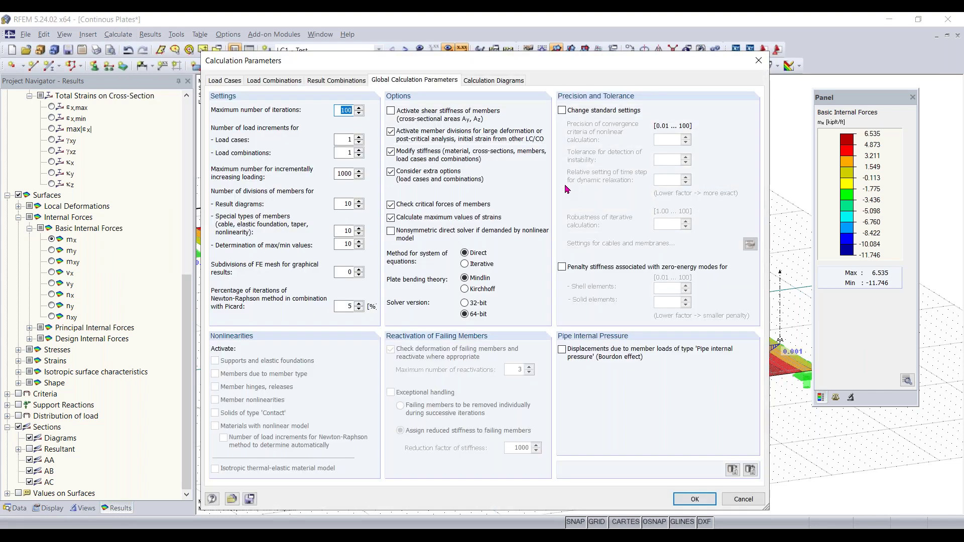
{"action": "left_click", "coordinate": [465, 289]}
{"action": "left_click", "coordinate": [702, 498]}
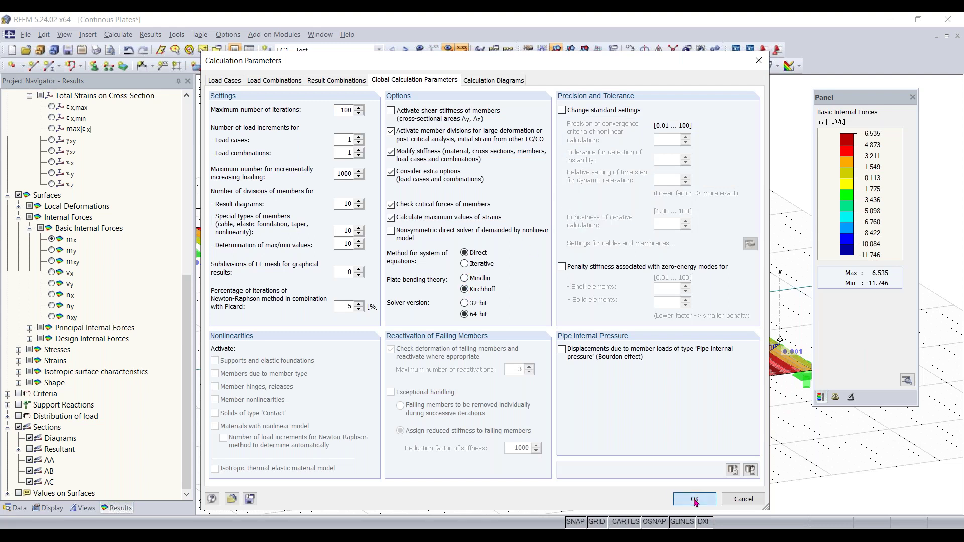
{"action": "left_click", "coordinate": [467, 314]}
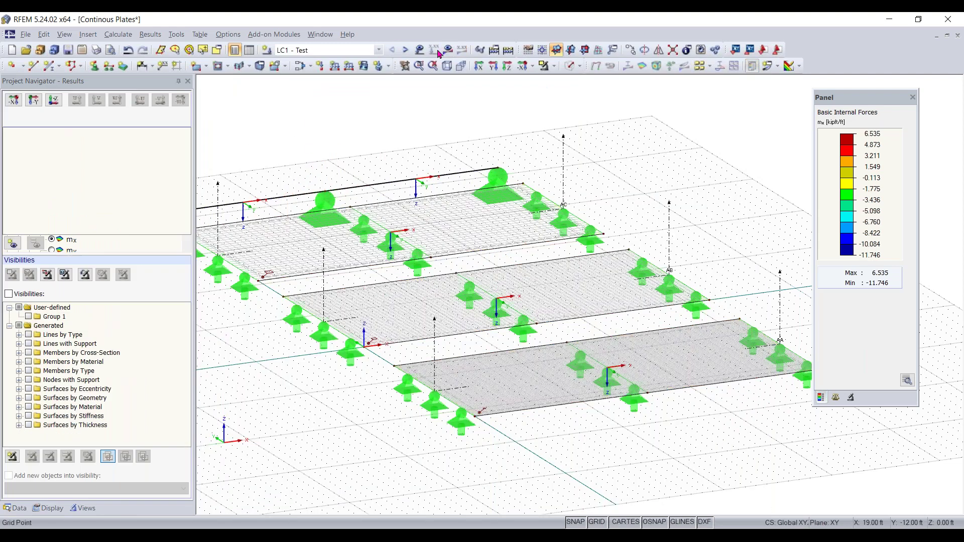
Step: Recalculate LC1 with the Kirchhoff theory and examine the plate moments mx along sections AA, AB and AC
{"action": "left_click", "coordinate": [450, 52]}
{"action": "left_click", "coordinate": [459, 298]}
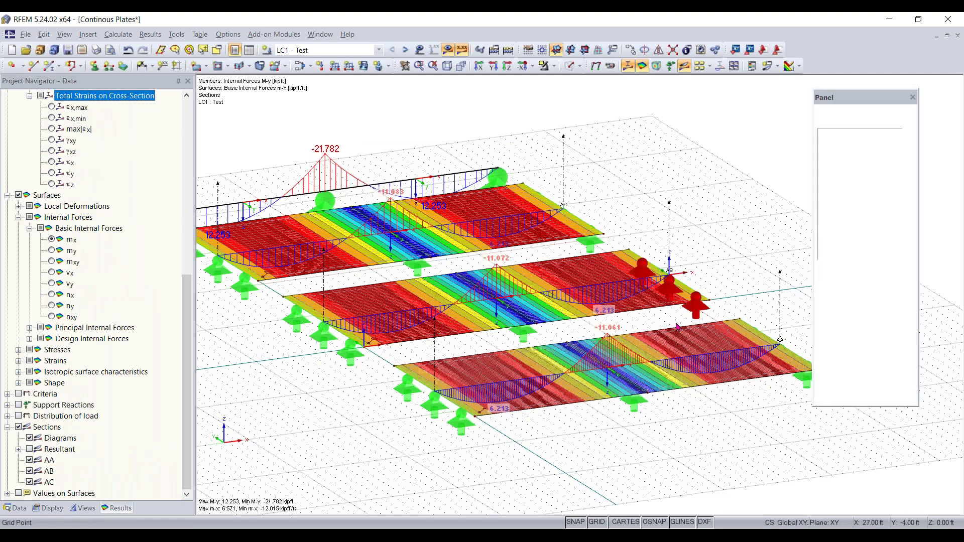
{"action": "right_click_drag", "start_coordinate": [598, 322], "coordinate": [603, 349]}
{"action": "left_click", "coordinate": [376, 157]}
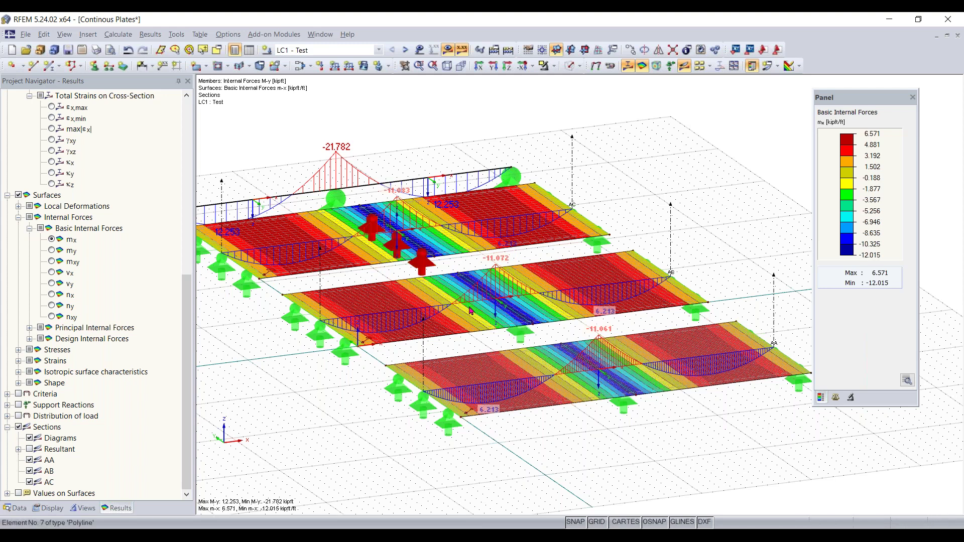
{"action": "middle_click_drag", "start_coordinate": [599, 444], "coordinate": [588, 419], "text": "ctrl"}
{"action": "scroll", "coordinate": [650, 462], "scroll_direction": "down", "scroll_amount": 1}
{"action": "scroll", "coordinate": [587, 417], "scroll_direction": "up", "scroll_amount": 3}
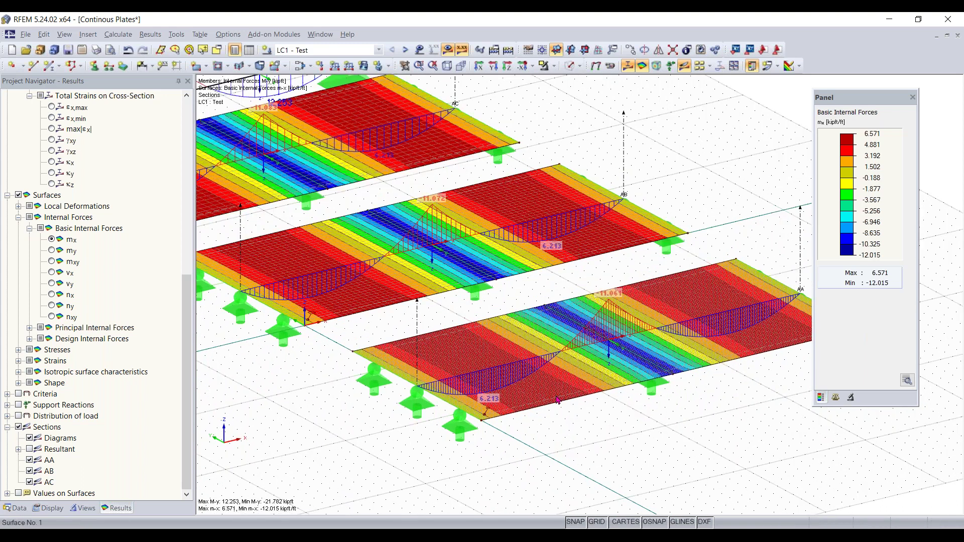
Step: Set the constant thickness of surface 1 to 20 in and accept deleting the results
{"action": "double_click", "coordinate": [555, 402]}
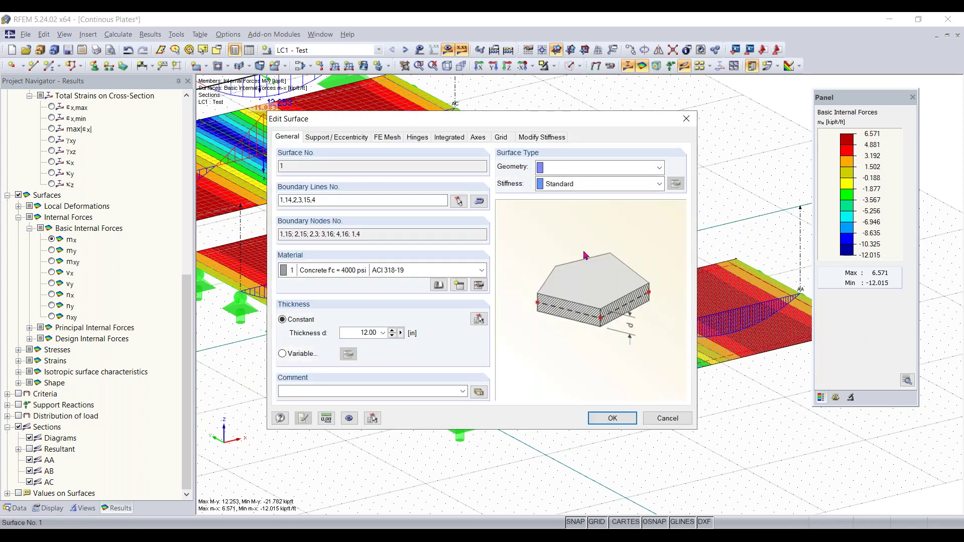
{"action": "left_click_drag", "start_coordinate": [414, 344], "coordinate": [447, 350]}
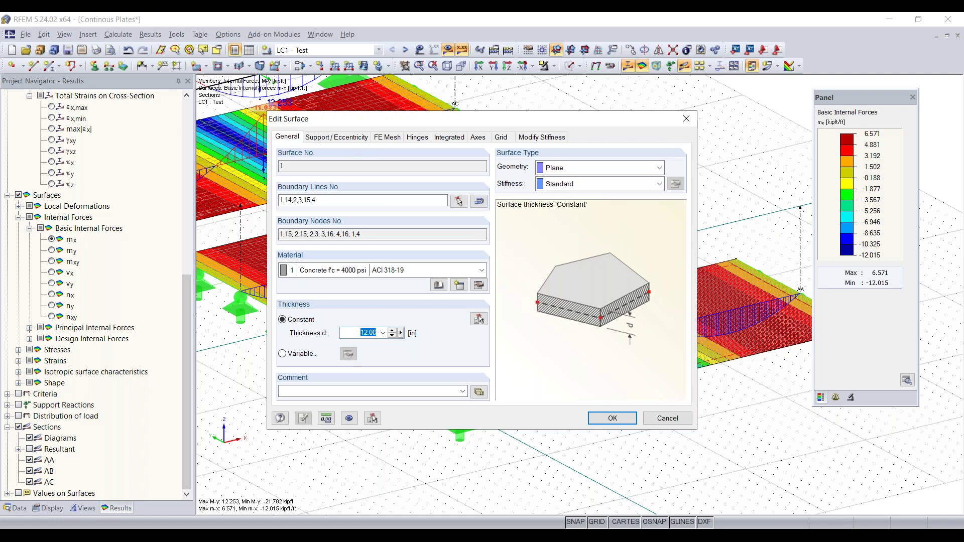
{"action": "type", "text": "20"}
{"action": "left_click", "coordinate": [632, 421]}
{"action": "left_click", "coordinate": [459, 300]}
{"action": "left_click", "coordinate": [605, 422]}
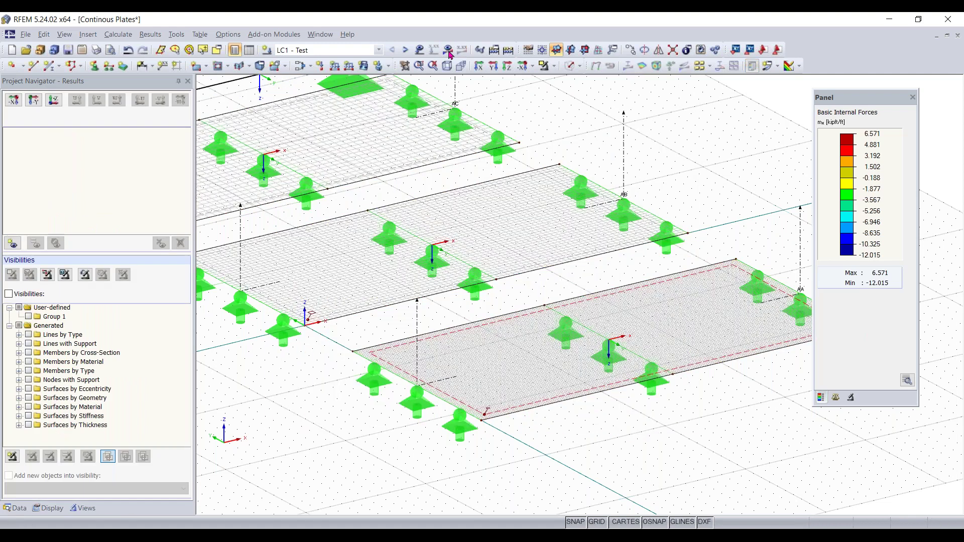
Step: Recalculate LC1 and examine the mx moments along section AA of the thickened plate
{"action": "left_click", "coordinate": [449, 50]}
{"action": "left_click", "coordinate": [453, 296]}
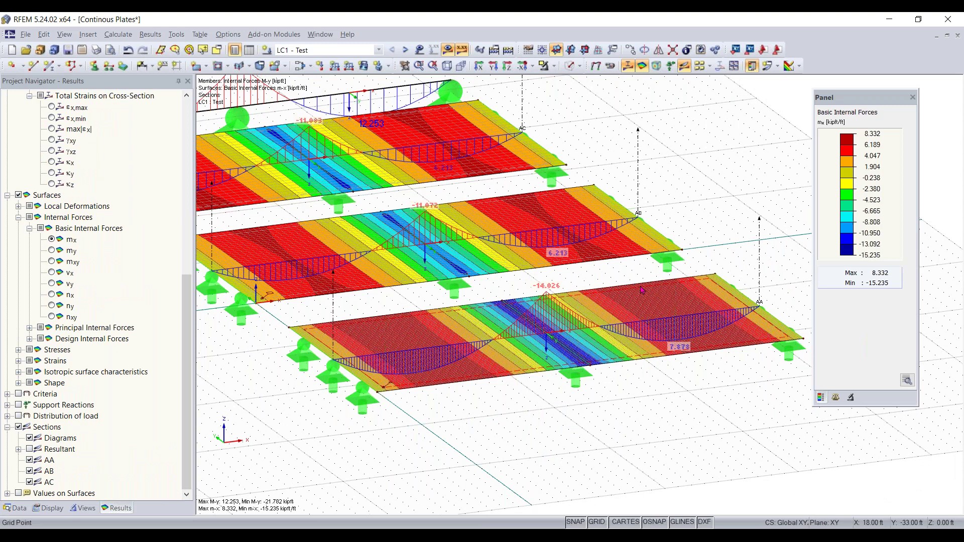
{"action": "right_click", "coordinate": [734, 404]}
{"action": "left_click", "coordinate": [552, 296]}
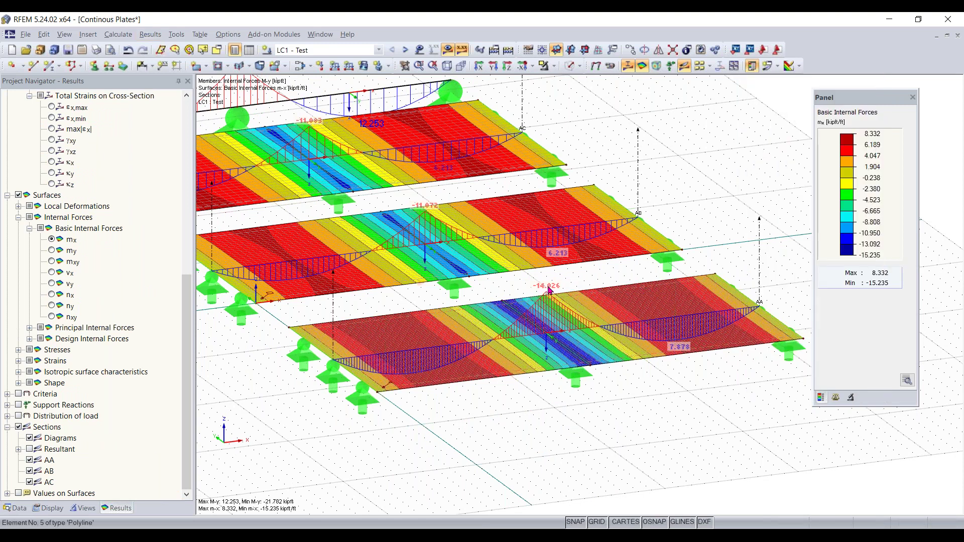
Step: Switch the plate bending theory to Mindlin and recalculate LC1 to compare the section AA moments
{"action": "left_click", "coordinate": [118, 35]}
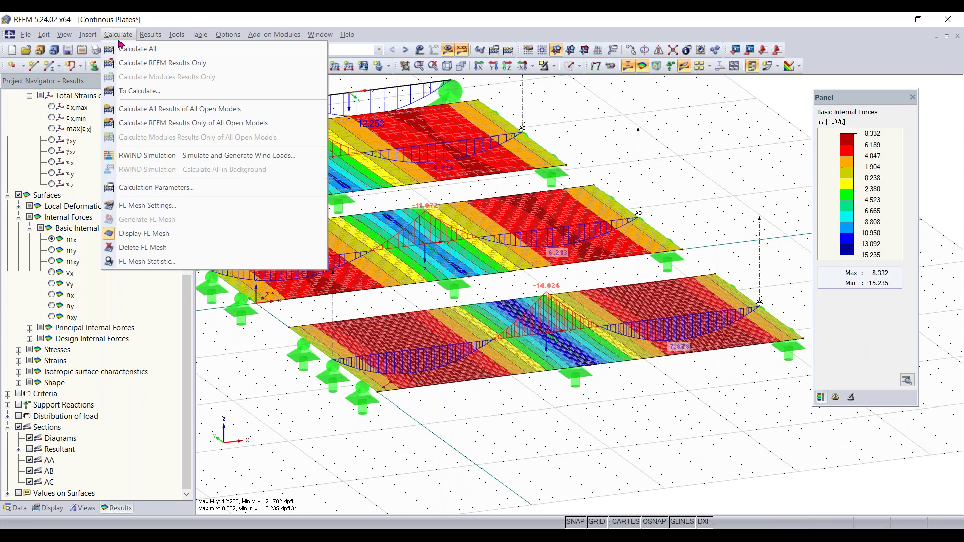
{"action": "left_click", "coordinate": [156, 189]}
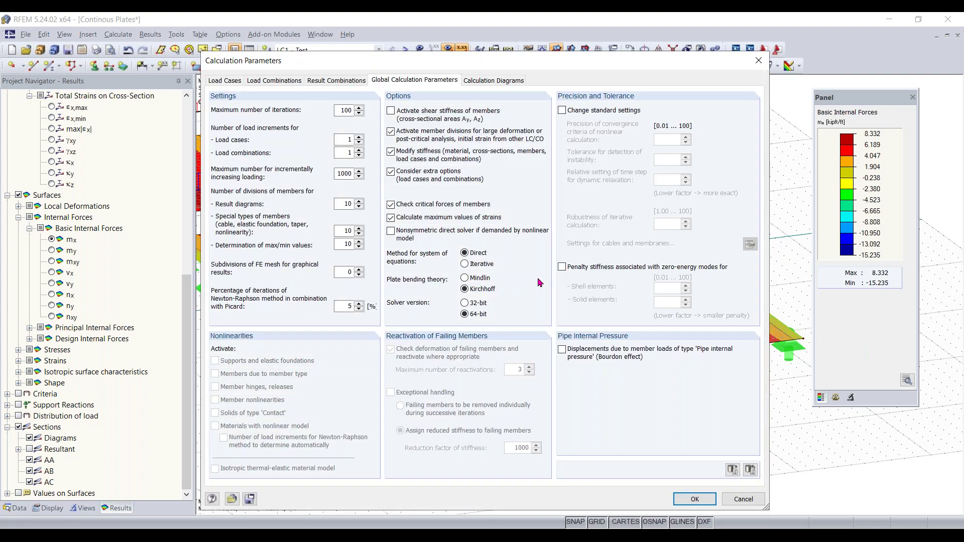
{"action": "left_click", "coordinate": [465, 278]}
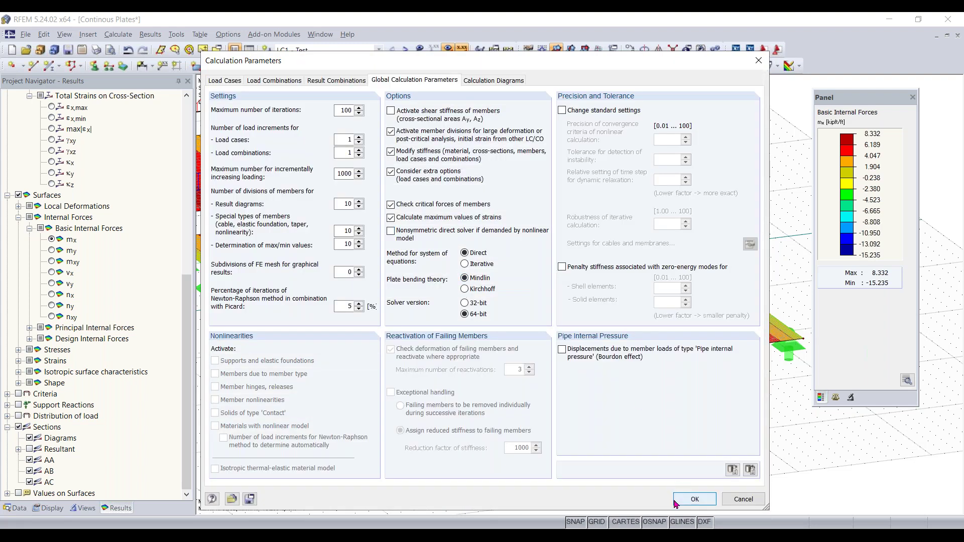
{"action": "left_click", "coordinate": [686, 496]}
{"action": "left_click", "coordinate": [461, 311]}
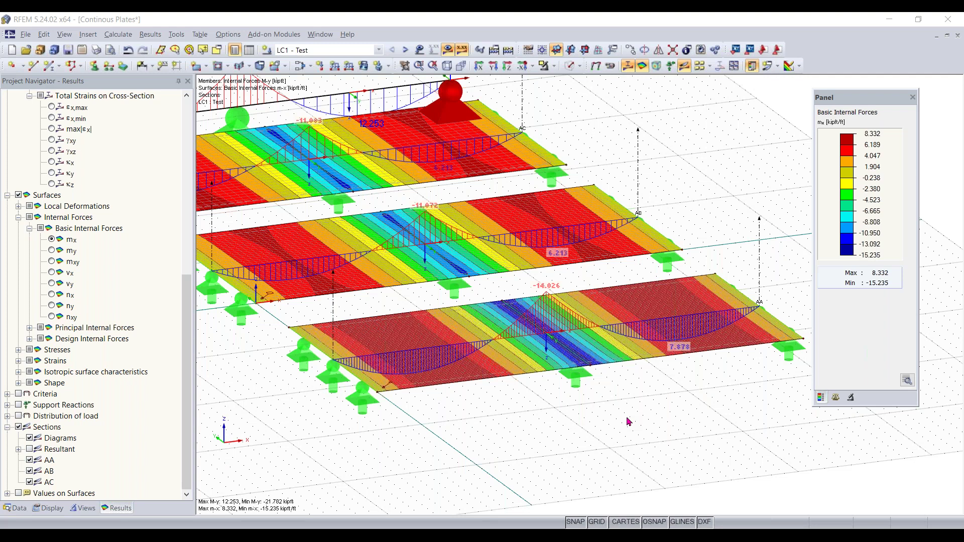
{"action": "left_click", "coordinate": [448, 50]}
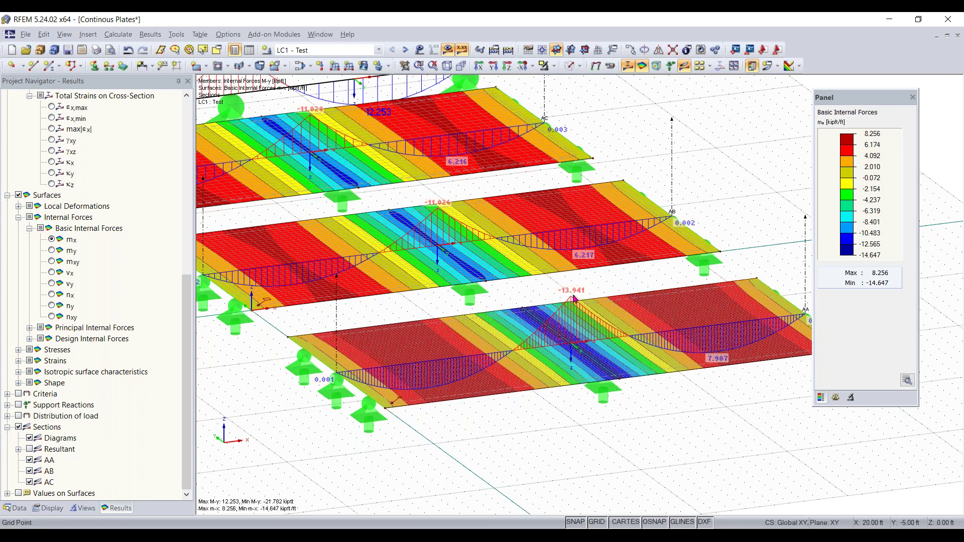
{"action": "middle_click_drag", "start_coordinate": [615, 319], "coordinate": [660, 341], "text": "ctrl"}
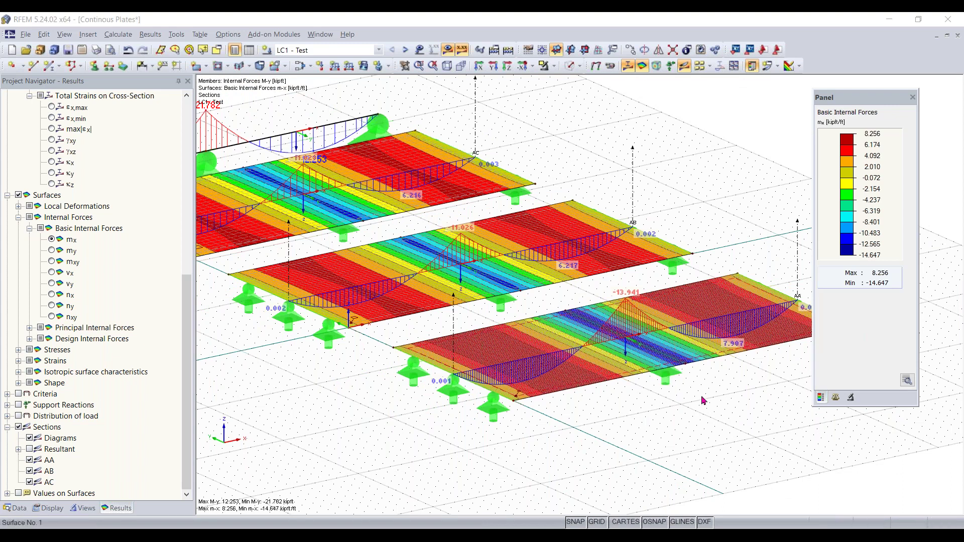
Step: Set the constant thickness of surface 1 to 12 in and accept deleting the results
{"action": "double_click", "coordinate": [546, 394]}
{"action": "left_click_drag", "start_coordinate": [359, 331], "coordinate": [433, 343]}
{"action": "type", "text": "12"}
{"action": "key", "text": "Return"}
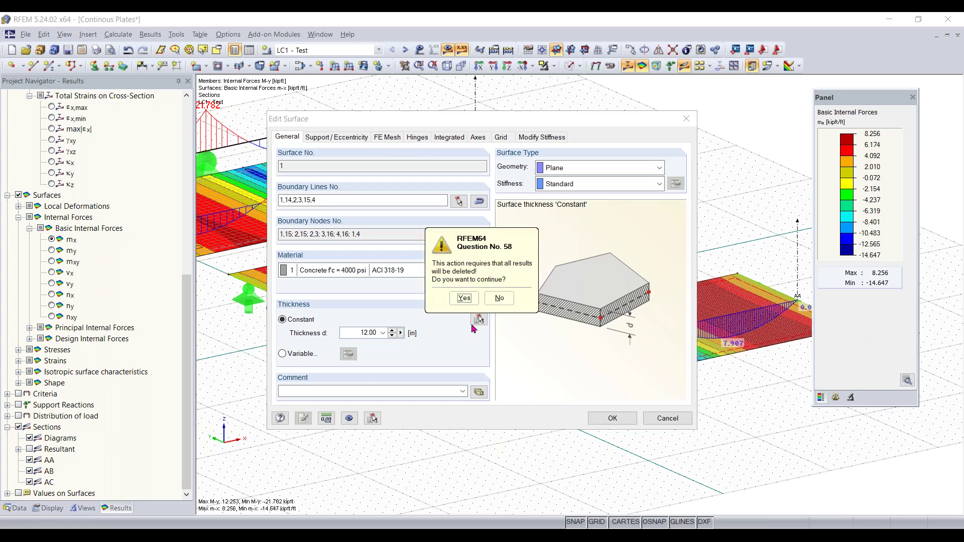
{"action": "left_click", "coordinate": [464, 298]}
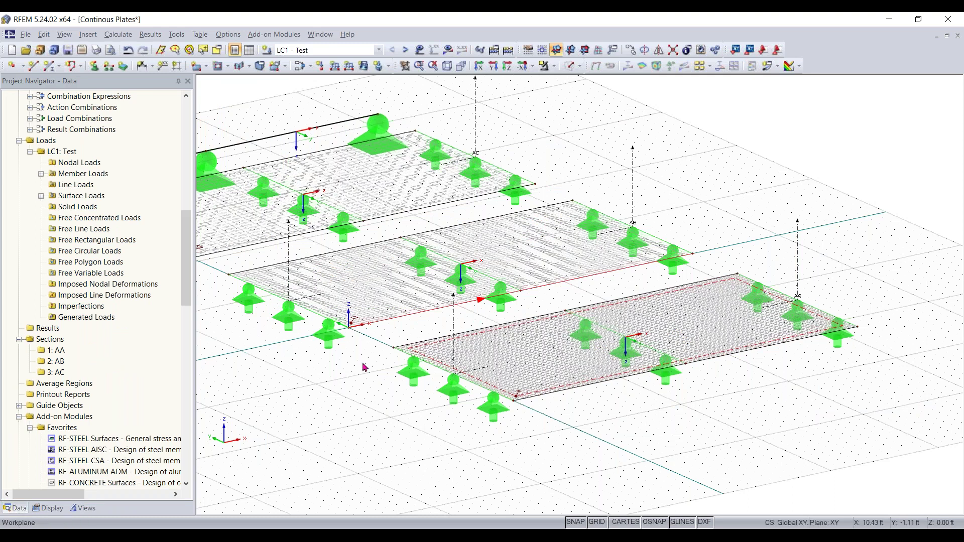
Step: Switch to the PowerPoint slide show and advance from the Plate Theory slide to the shear stiffness question
{"action": "left_click", "coordinate": [420, 536]}
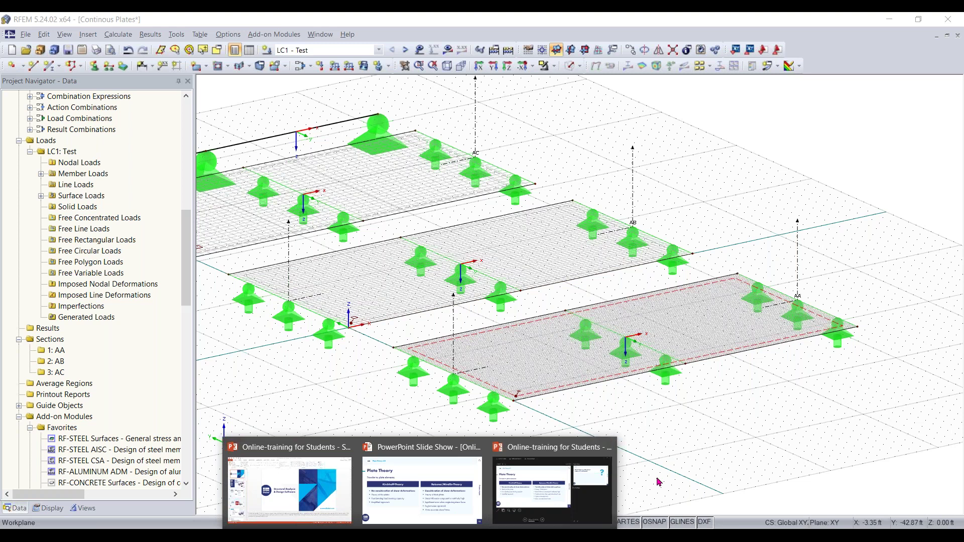
{"action": "left_click", "coordinate": [955, 57]}
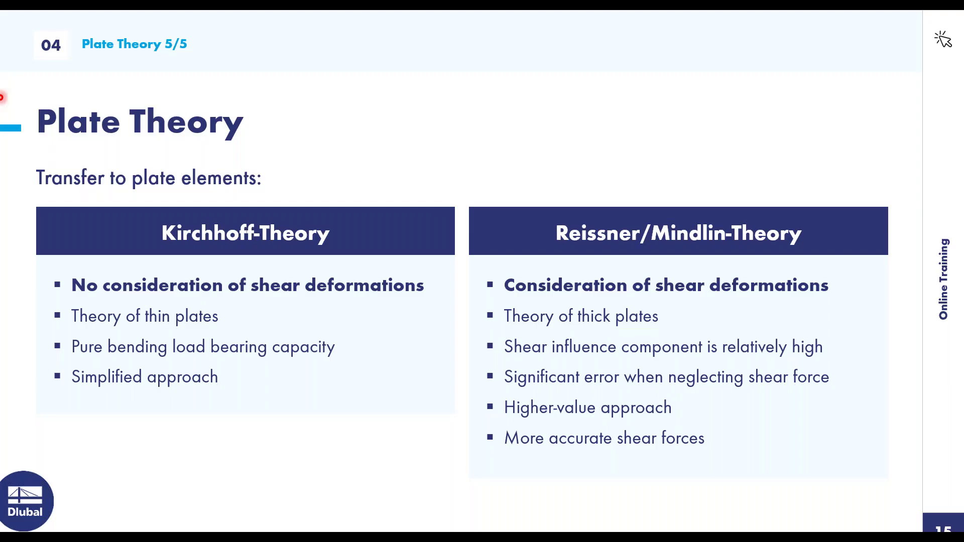
{"action": "key", "text": "Right"}
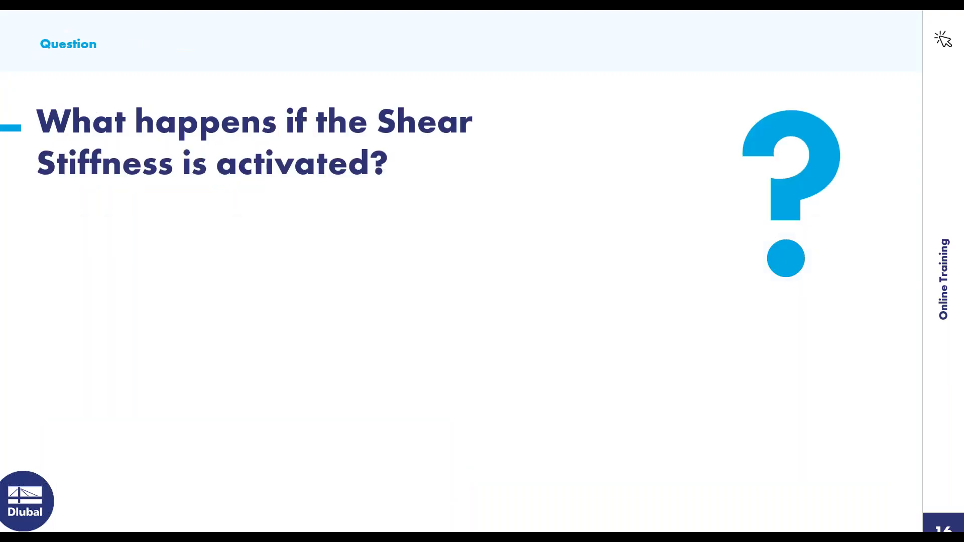
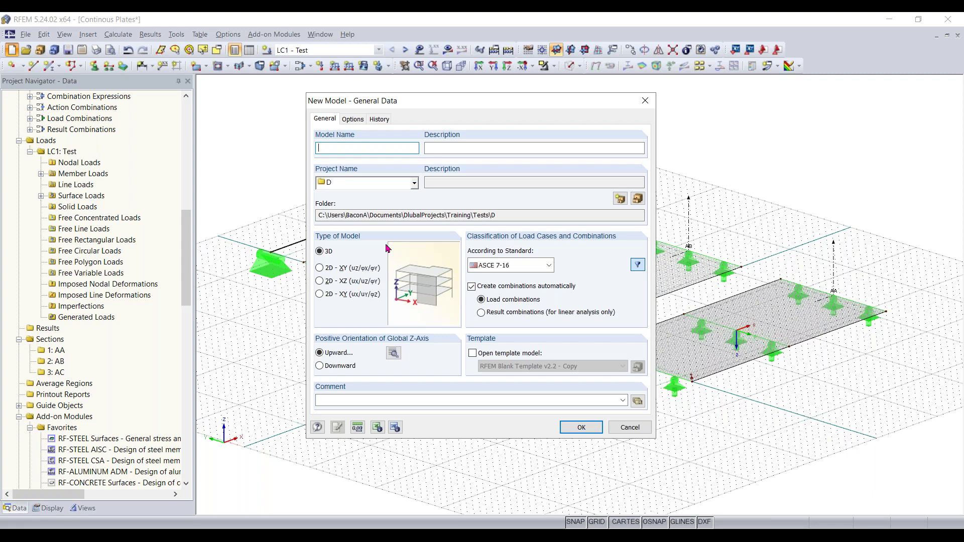
Step: Create a 3D model "Euler Case 1" described as "Stability example" with automatic creation of combinations turned off
{"action": "type", "text": "Euler Case 1"}
{"action": "left_click", "coordinate": [485, 147]}
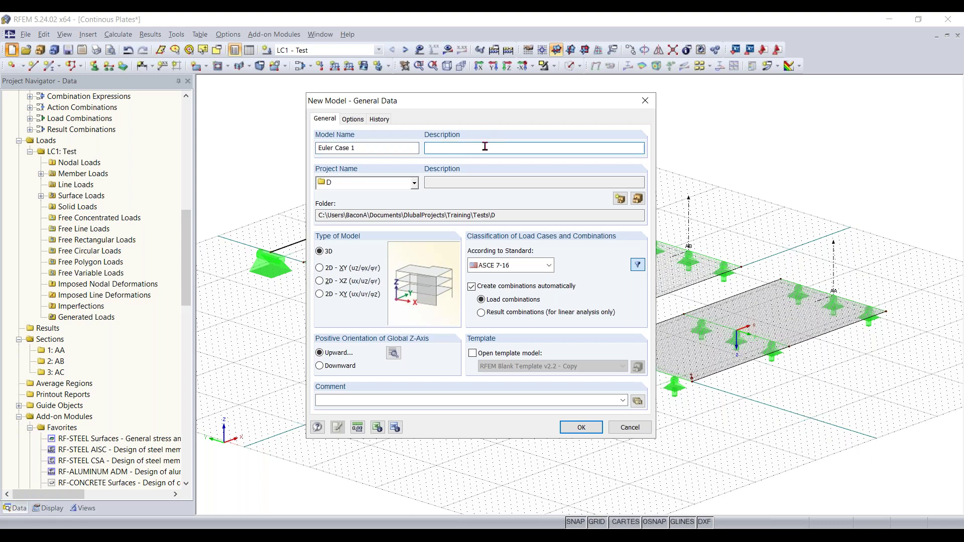
{"action": "type", "text": "Stability example"}
{"action": "left_click", "coordinate": [543, 290]}
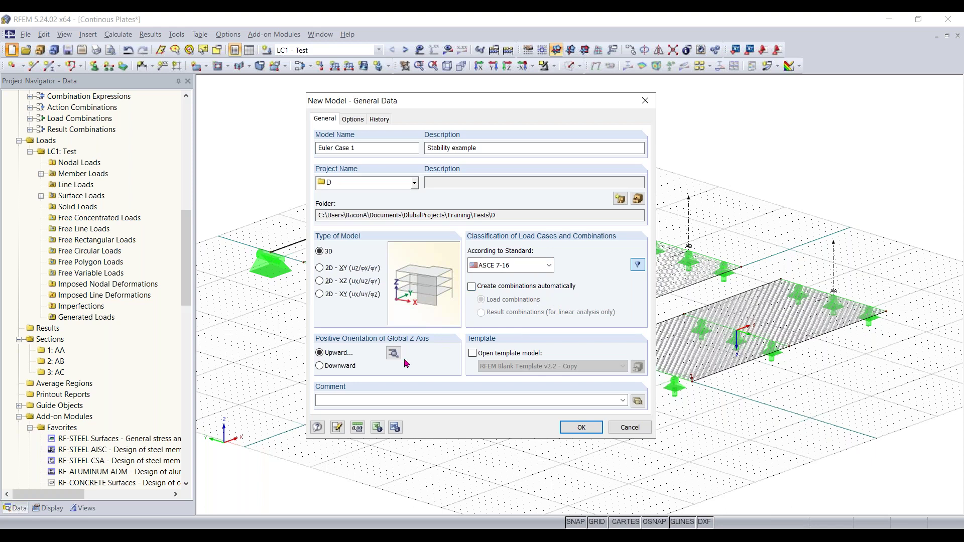
{"action": "left_click", "coordinate": [581, 426]}
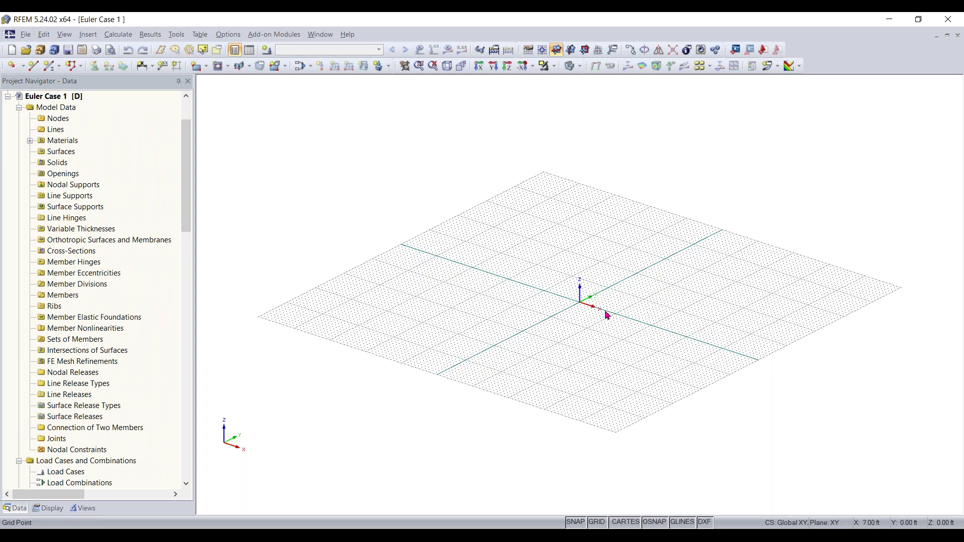
Step: Start a new beam member and open the rolled I-sections of the cross-section library for its start section
{"action": "scroll", "coordinate": [592, 310], "scroll_direction": "up", "scroll_amount": 1}
{"action": "mouse_move", "coordinate": [592, 309]}
{"action": "middle_mouse_down"}
{"action": "mouse_move", "coordinate": [564, 330]}
{"action": "mouse_move", "coordinate": [604, 323]}
{"action": "middle_mouse_up"}
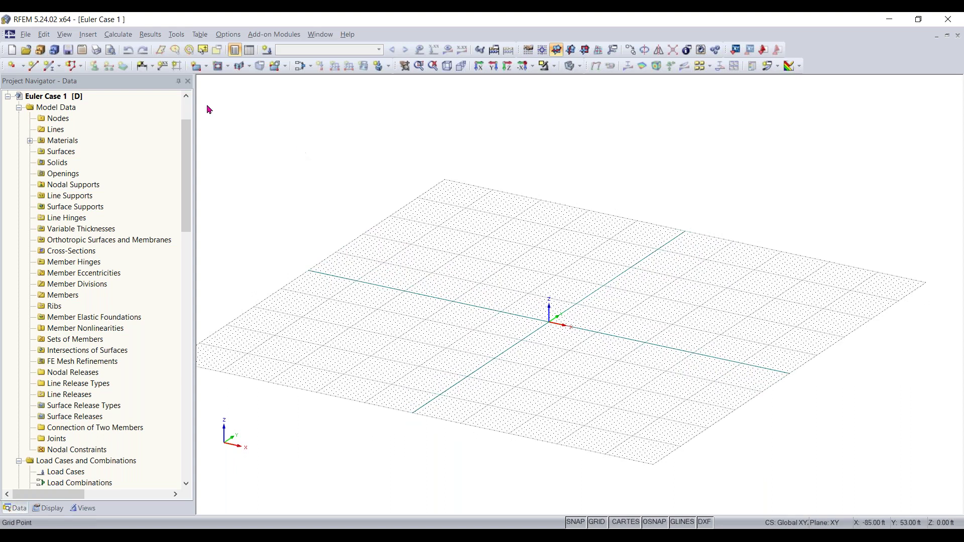
{"action": "left_click", "coordinate": [50, 67]}
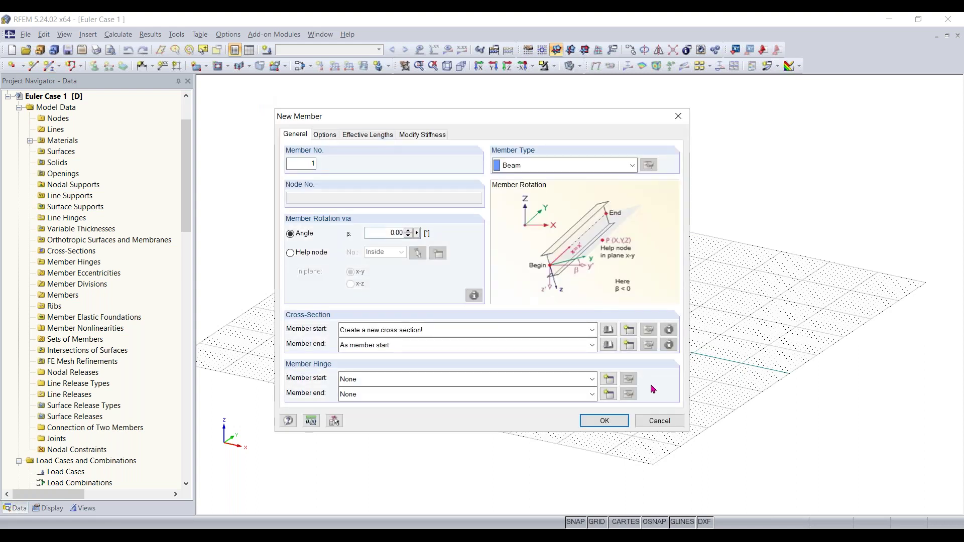
{"action": "left_click", "coordinate": [608, 331]}
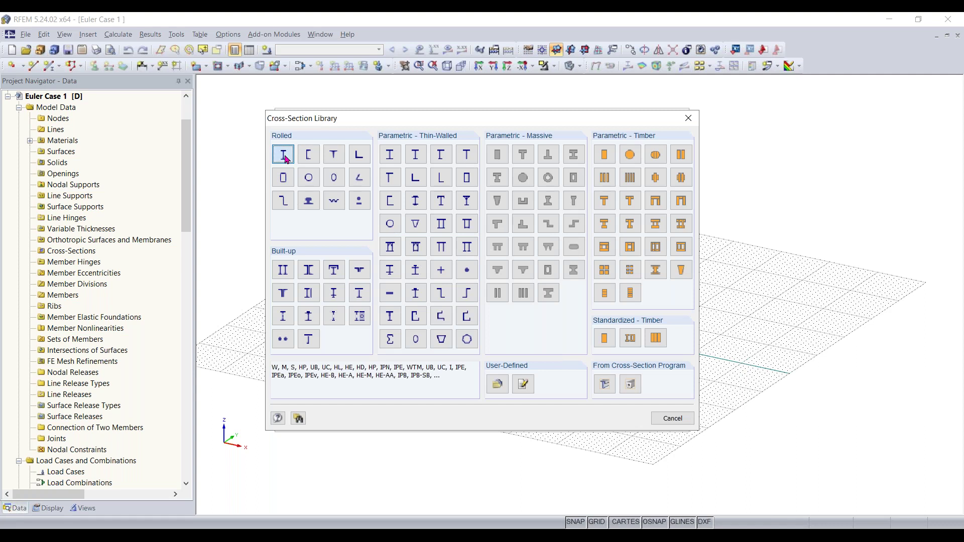
{"action": "key", "text": "Escape"}
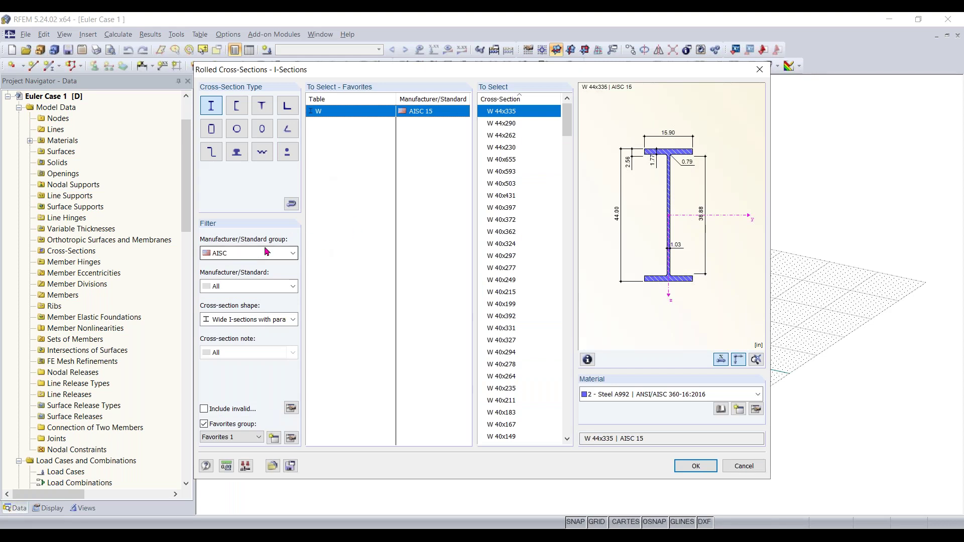
Step: Filter the I-section library to the AISC 15 standard and wide I-sections with parallel flanges
{"action": "left_click", "coordinate": [252, 287]}
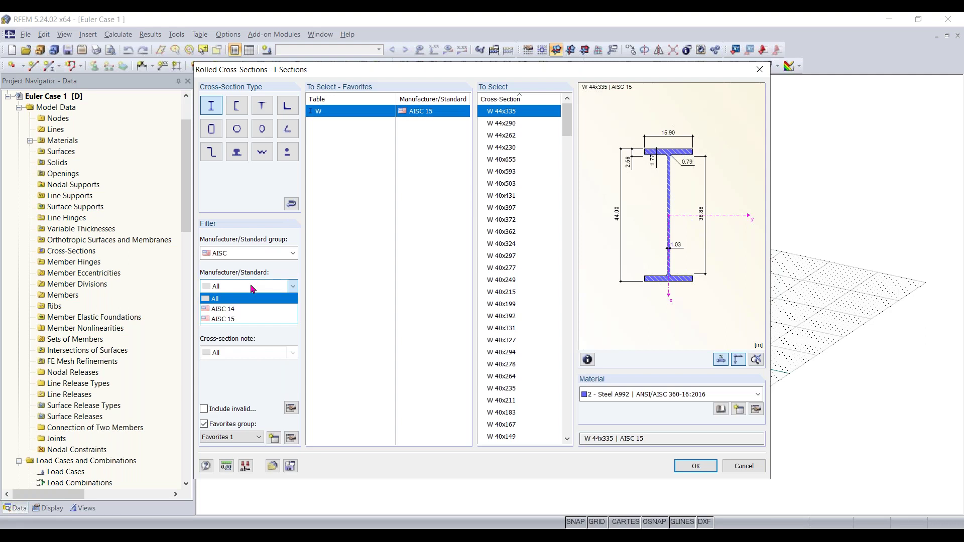
{"action": "left_click", "coordinate": [244, 319]}
{"action": "left_click", "coordinate": [244, 321]}
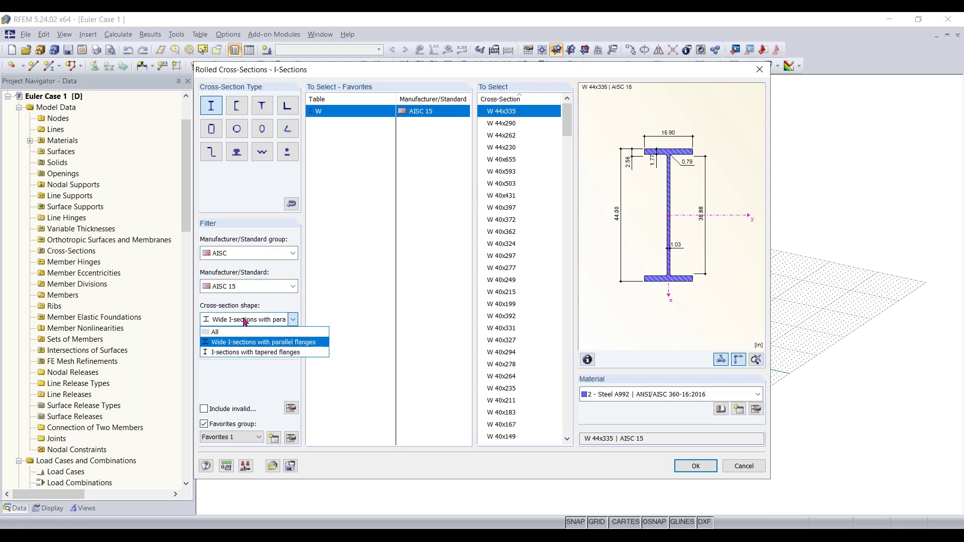
{"action": "left_click", "coordinate": [255, 343]}
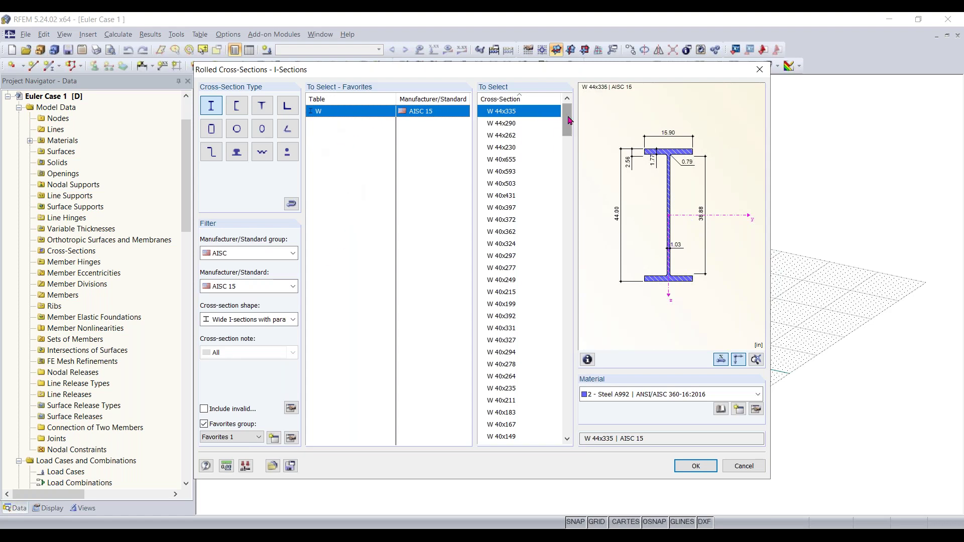
Step: Choose the W 12x35 section with Steel A992 as the member's start section and accept the beam member settings
{"action": "left_click_drag", "start_coordinate": [570, 122], "coordinate": [573, 378]}
{"action": "left_click", "coordinate": [515, 291]}
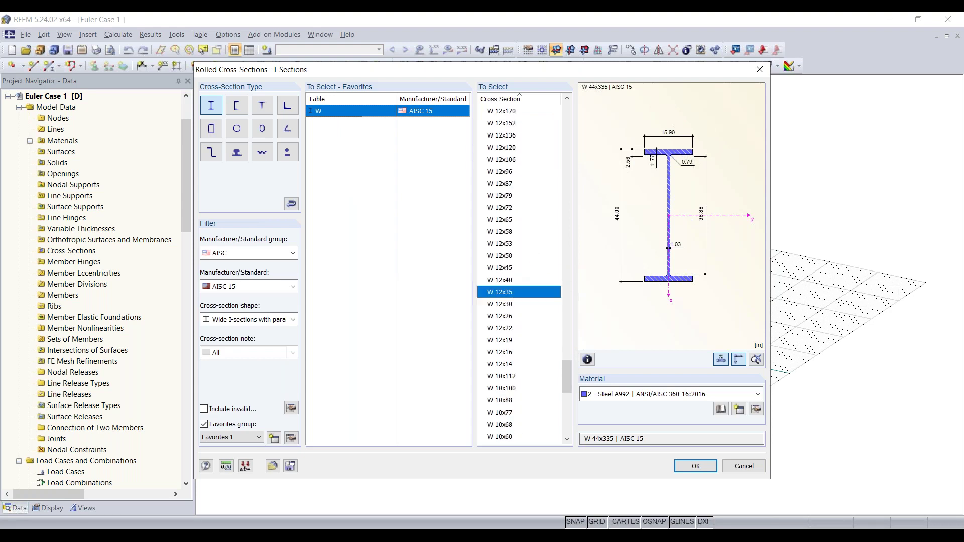
{"action": "left_click", "coordinate": [684, 396]}
{"action": "left_click", "coordinate": [684, 401]}
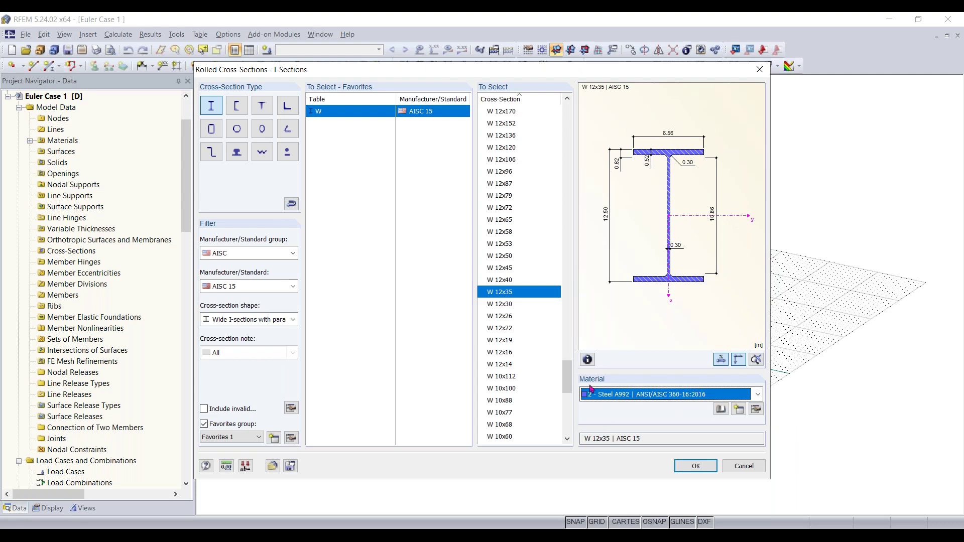
{"action": "left_click", "coordinate": [697, 470]}
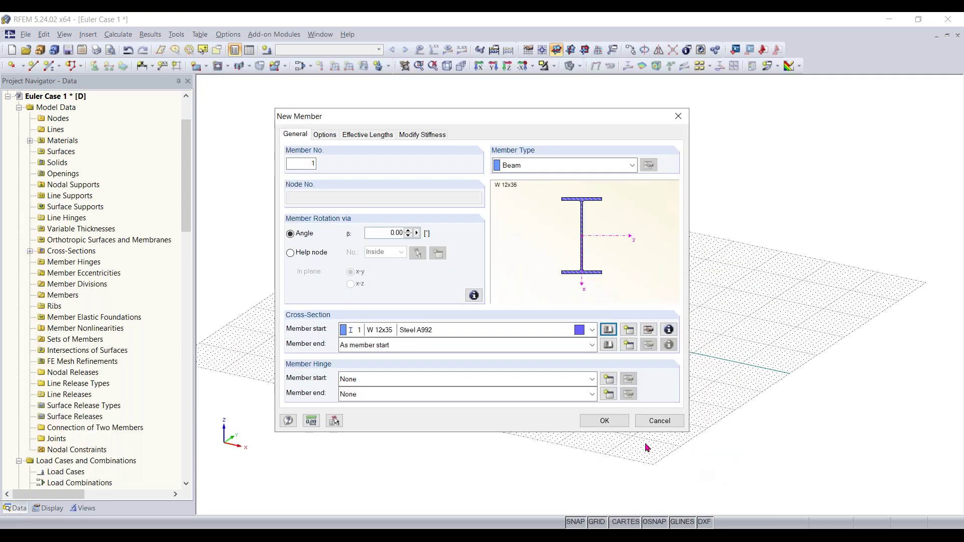
{"action": "left_click", "coordinate": [605, 421]}
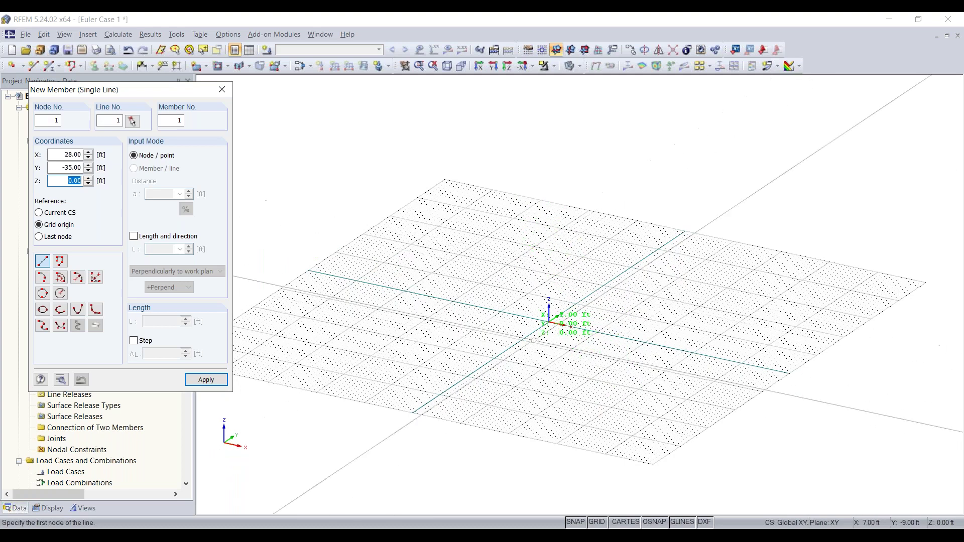
Step: Place a 30 ft member perpendicular to the work plane in the positive direction from the origin and end member placement
{"action": "left_click", "coordinate": [144, 241]}
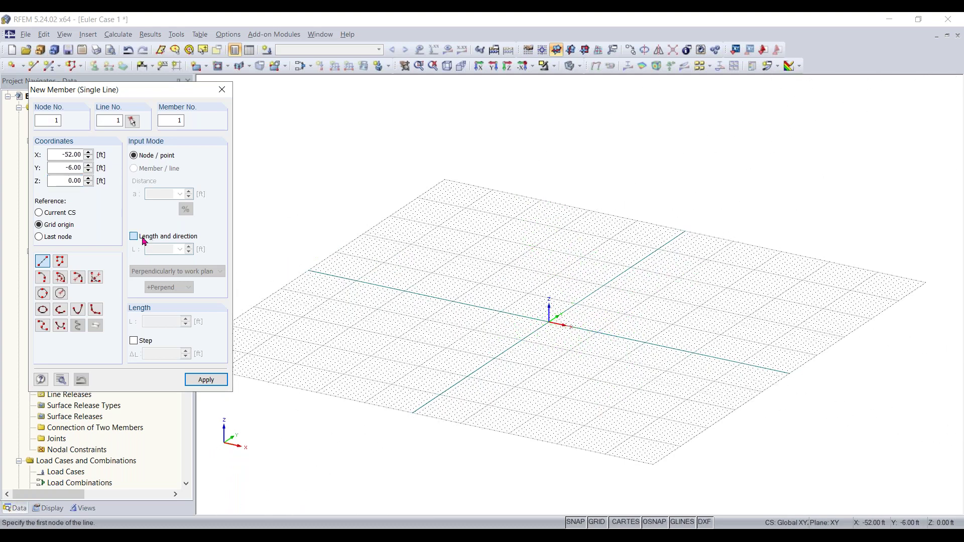
{"action": "left_click_drag", "start_coordinate": [155, 249], "coordinate": [240, 255]}
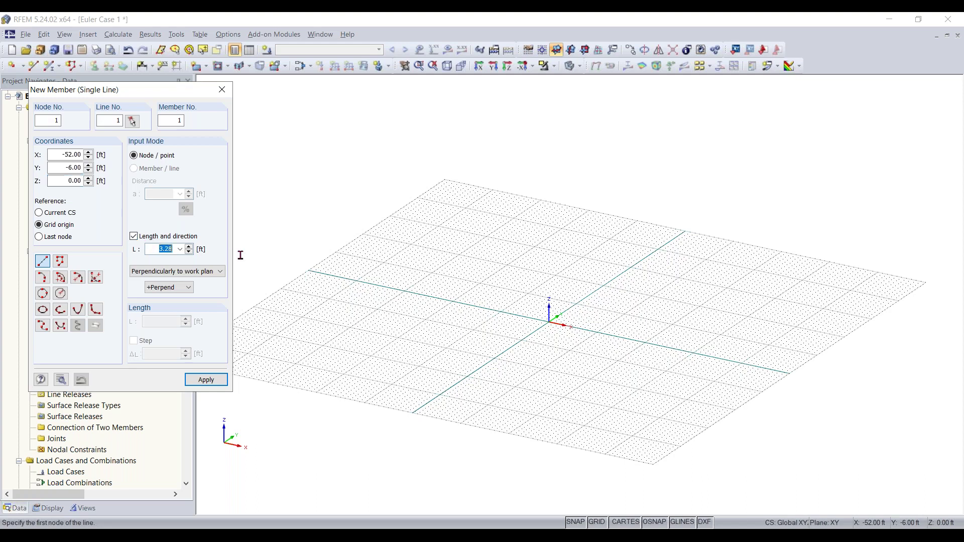
{"action": "double_click", "coordinate": [163, 249]}
{"action": "type", "text": "30"}
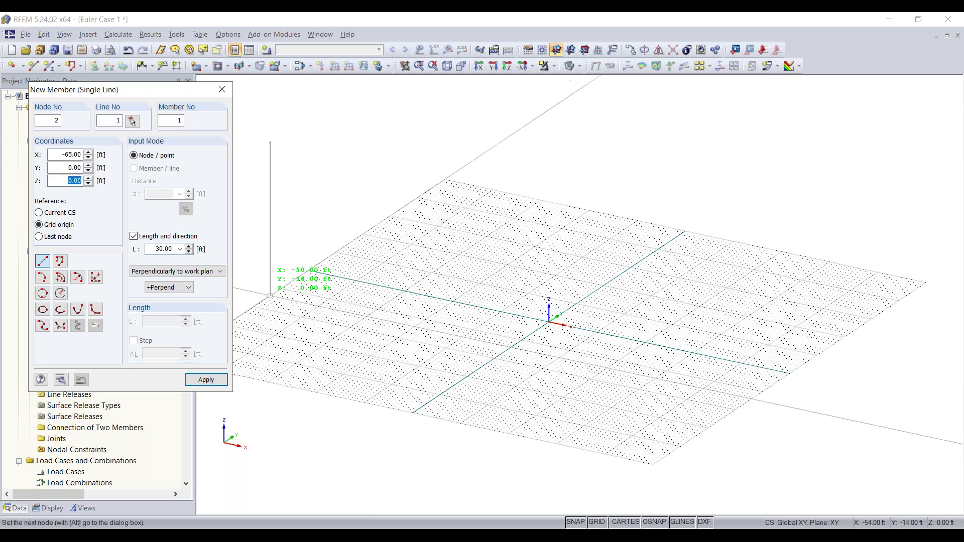
{"action": "left_click", "coordinate": [185, 273]}
{"action": "left_click", "coordinate": [185, 282]}
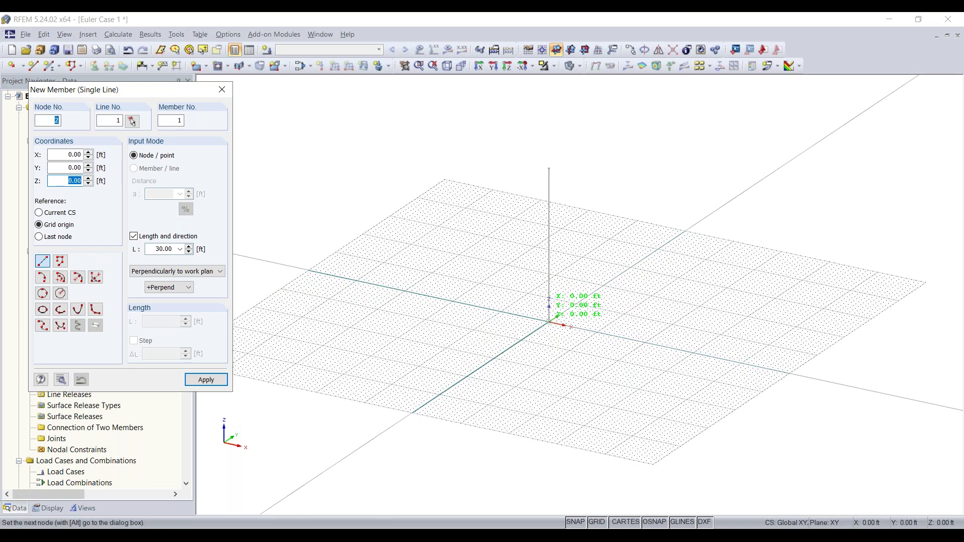
{"action": "left_click", "coordinate": [549, 321]}
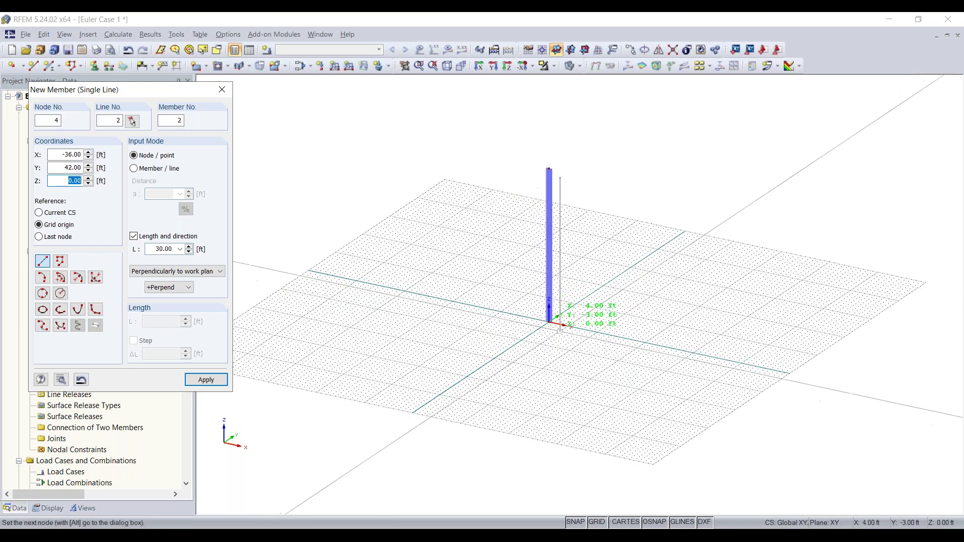
{"action": "key", "text": "Escape"}
Step: Try the YZ and XZ work planes around the column and return to the XY work plane
{"action": "middle_click_drag", "start_coordinate": [600, 361], "coordinate": [549, 317], "text": "ctrl"}
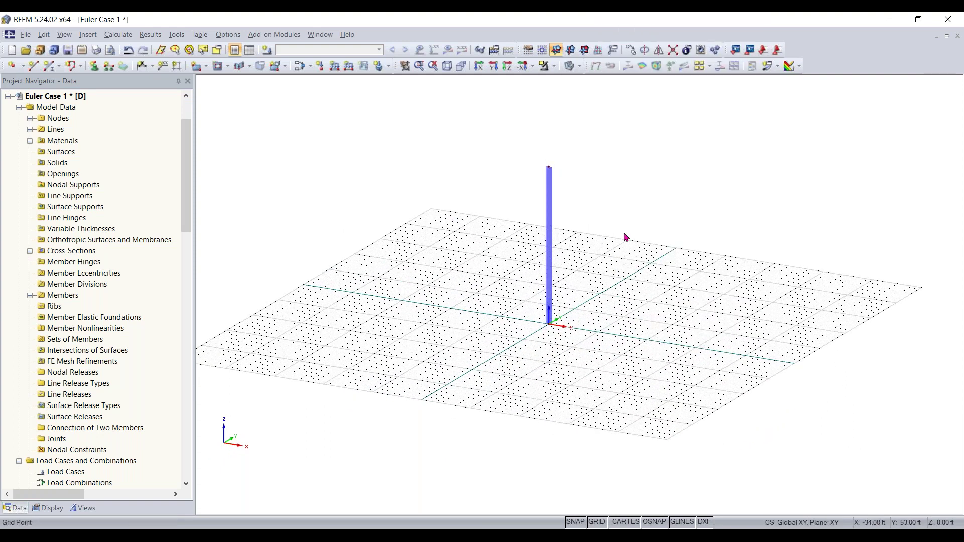
{"action": "right_click", "coordinate": [625, 253]}
{"action": "left_click", "coordinate": [661, 257]}
{"action": "left_click", "coordinate": [573, 50]}
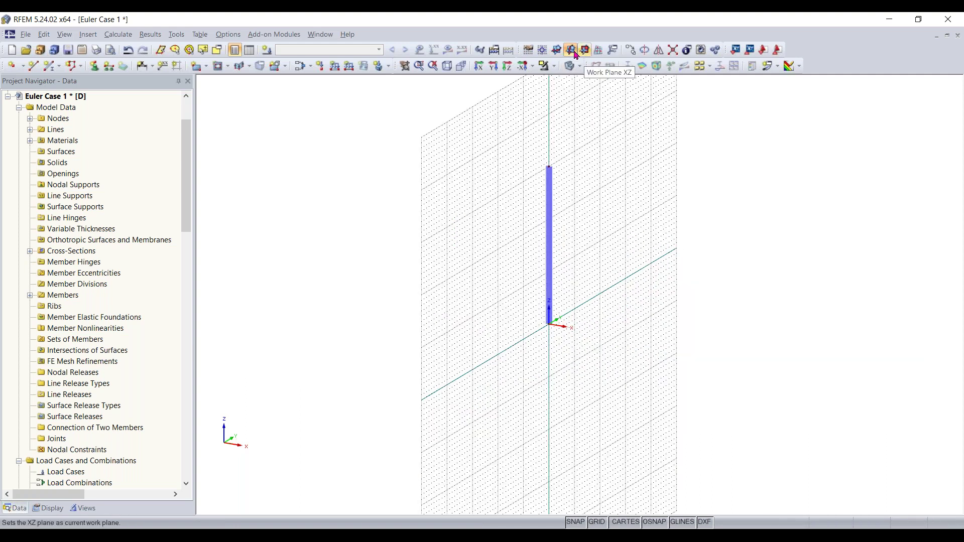
{"action": "left_click", "coordinate": [557, 50]}
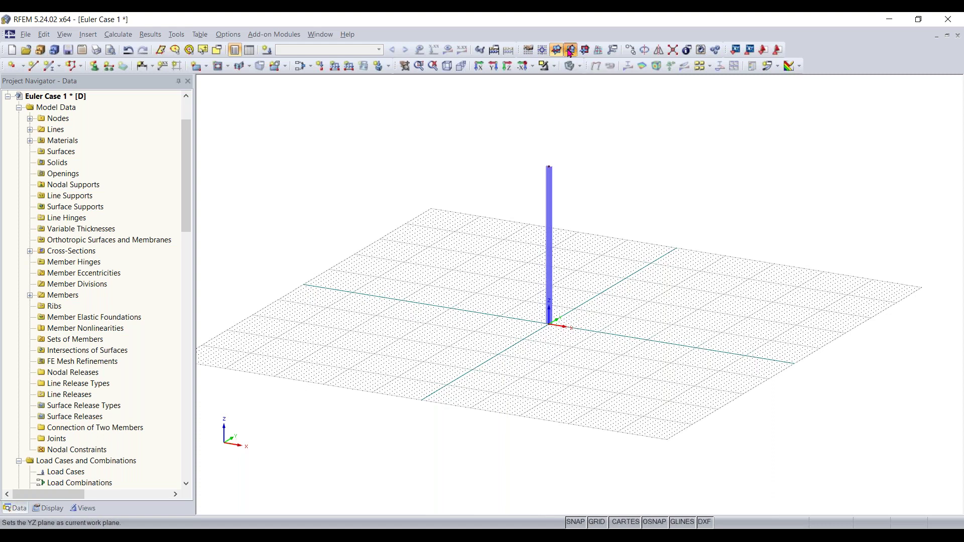
{"action": "left_click", "coordinate": [572, 51]}
{"action": "left_click", "coordinate": [585, 51]}
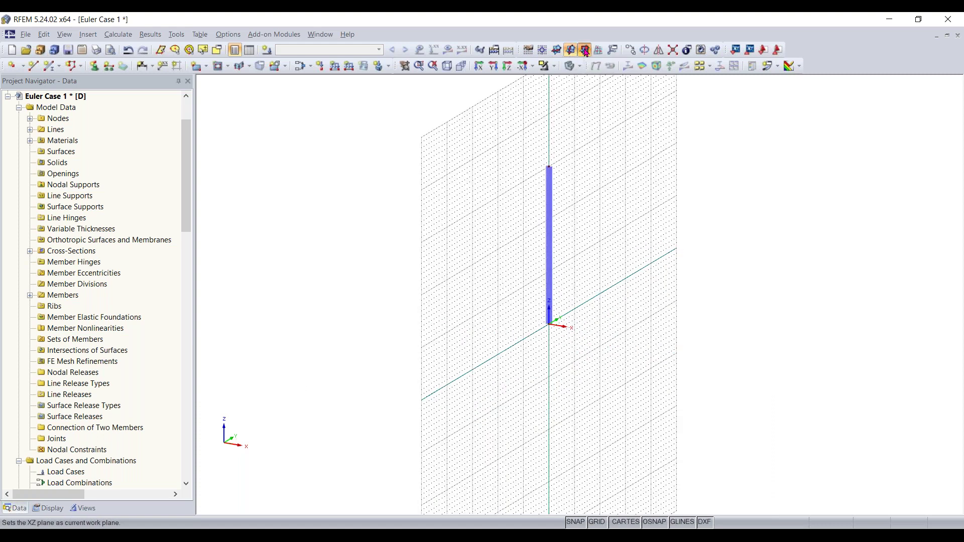
{"action": "scroll", "coordinate": [627, 338], "scroll_direction": "down", "scroll_amount": 2}
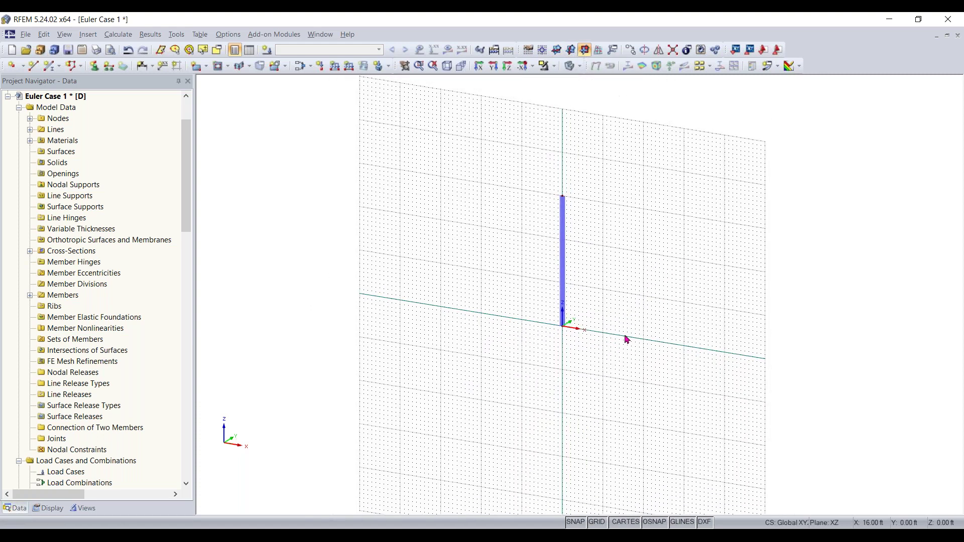
{"action": "left_click", "coordinate": [585, 49]}
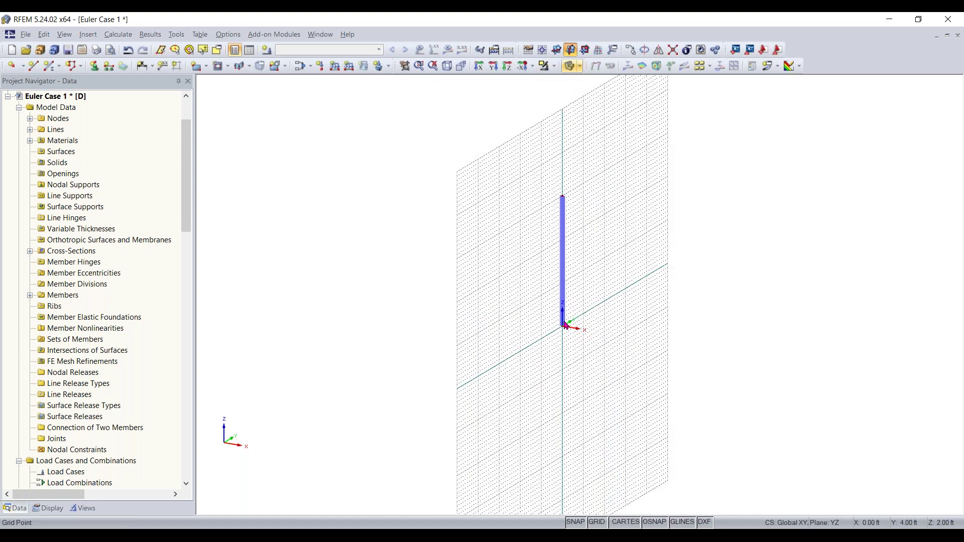
{"action": "left_click", "coordinate": [556, 49]}
{"action": "middle_click_drag", "start_coordinate": [583, 329], "coordinate": [620, 333], "text": "ctrl"}
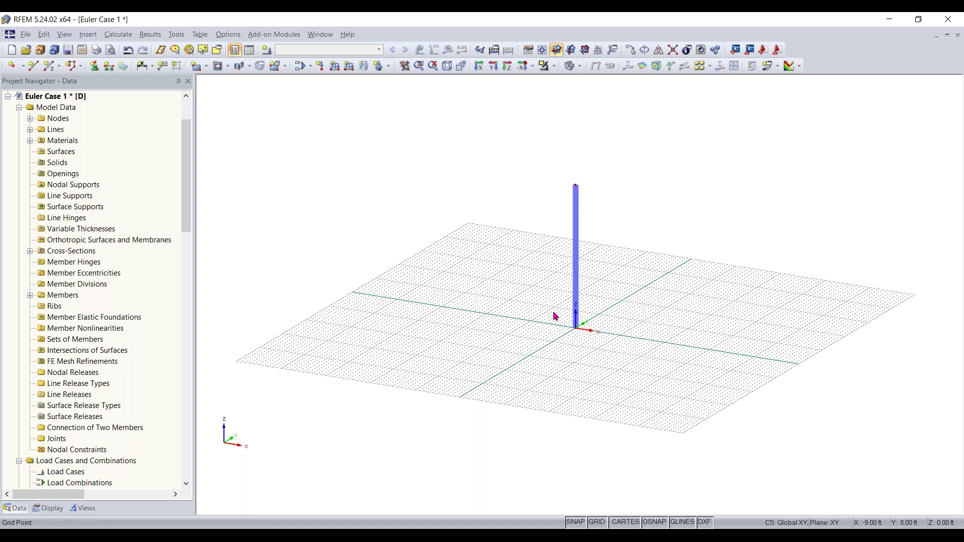
Step: Compare enclosing and crossing selection windows around the column's base to see which objects each one picks
{"action": "mouse_move", "coordinate": [565, 281]}
{"action": "scroll", "coordinate": [602, 275], "scroll_direction": "up", "scroll_amount": 1}
{"action": "scroll", "coordinate": [624, 285], "scroll_direction": "up", "scroll_amount": 2}
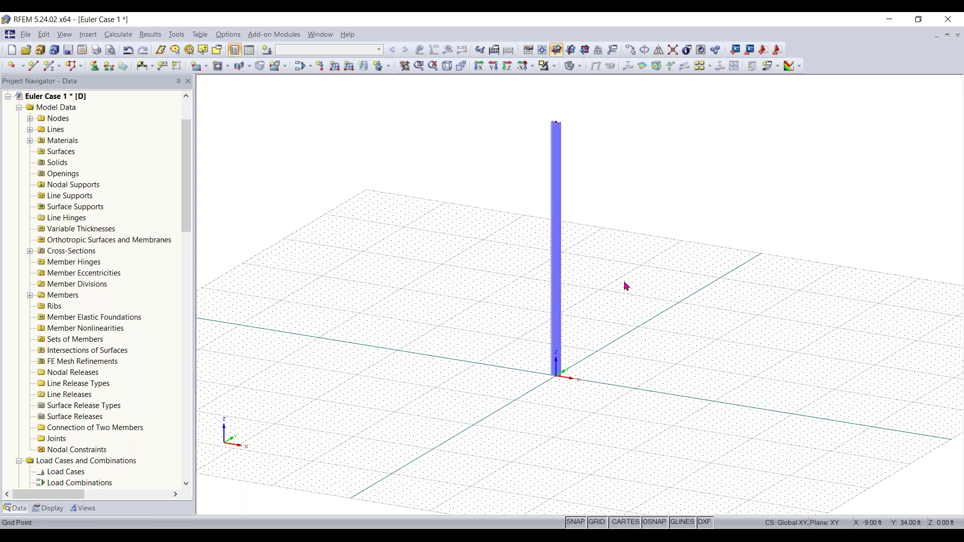
{"action": "scroll", "coordinate": [624, 291], "scroll_direction": "up", "scroll_amount": 2}
{"action": "scroll", "coordinate": [456, 435], "scroll_direction": "up", "scroll_amount": 1}
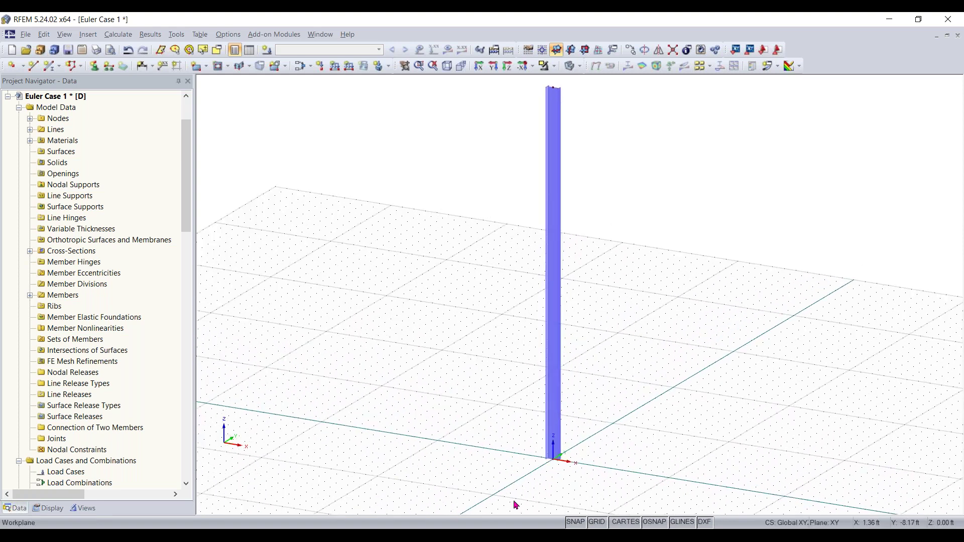
{"action": "left_click_drag", "start_coordinate": [494, 495], "coordinate": [785, 370]}
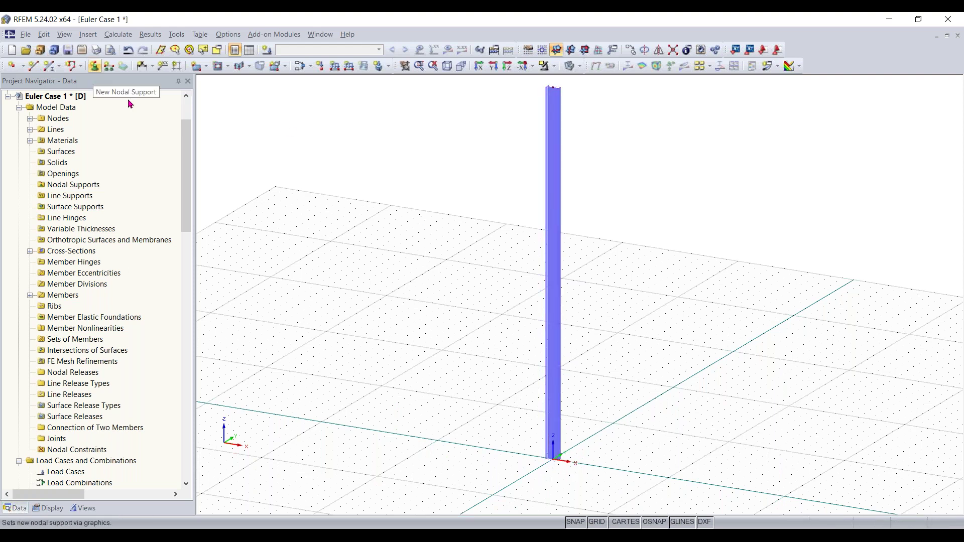
{"action": "left_click_drag", "start_coordinate": [476, 487], "coordinate": [835, 286]}
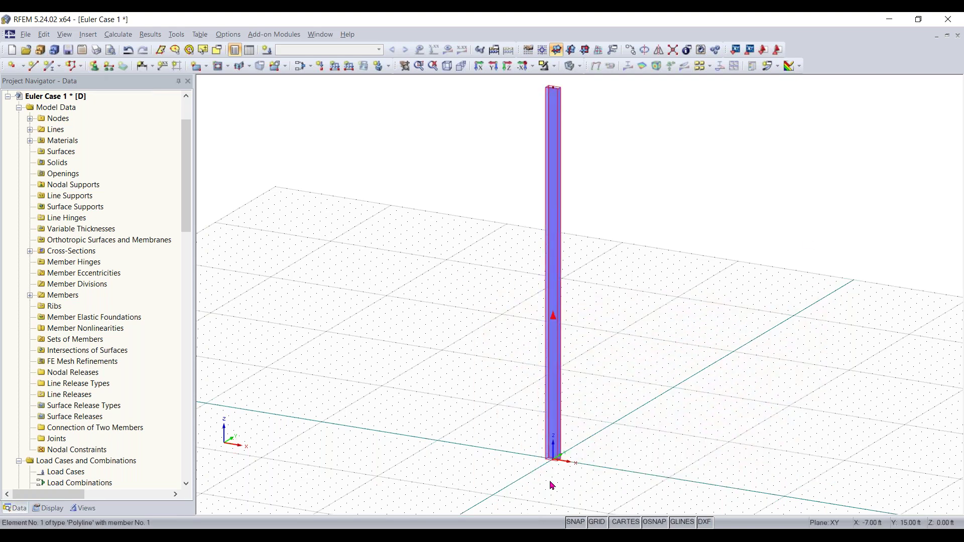
{"action": "left_click_drag", "start_coordinate": [498, 489], "coordinate": [650, 385]}
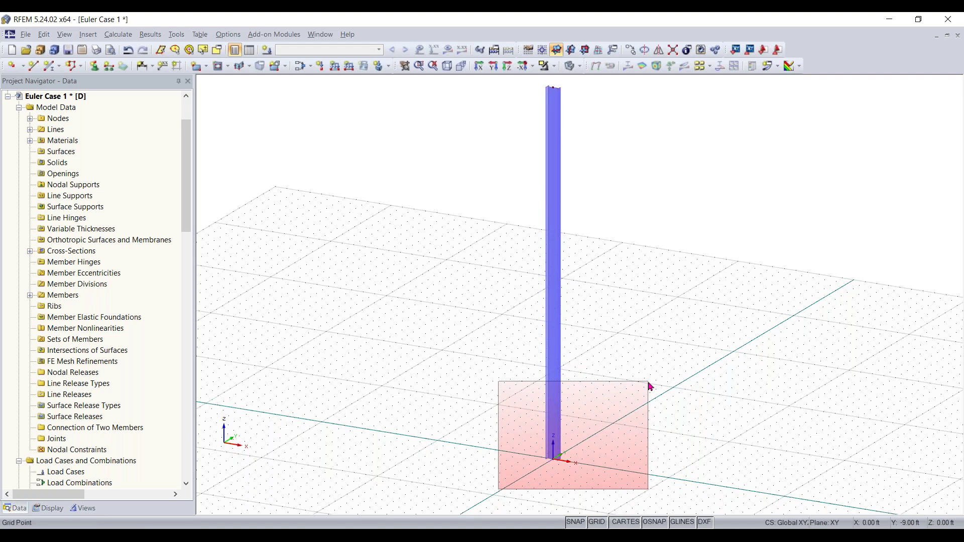
{"action": "left_click_drag", "start_coordinate": [649, 386], "coordinate": [649, 386]}
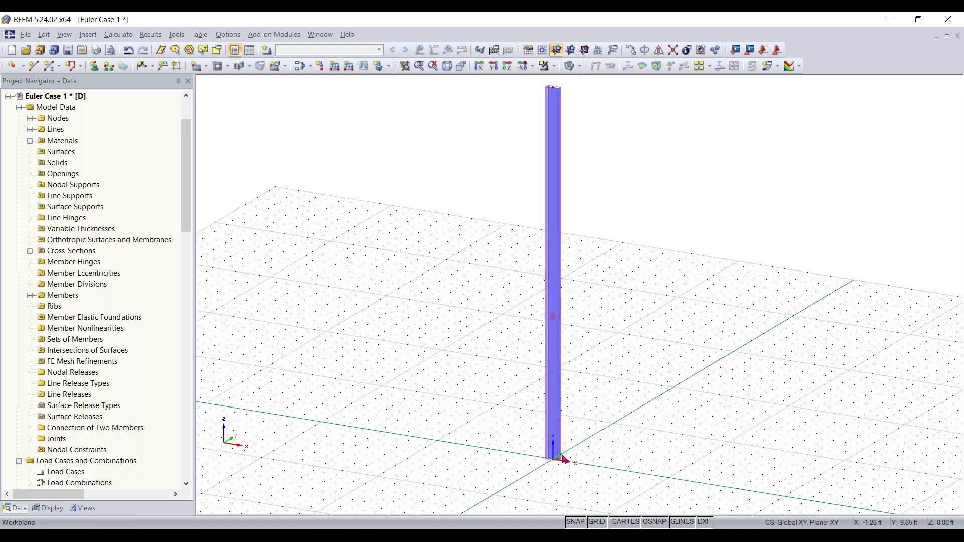
{"action": "left_click_drag", "start_coordinate": [652, 378], "coordinate": [445, 497]}
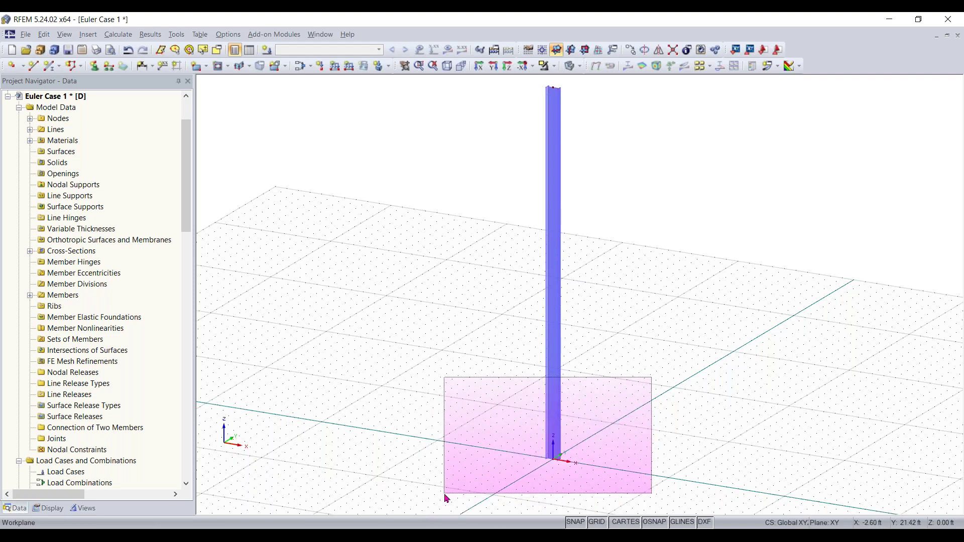
{"action": "left_click_drag", "start_coordinate": [446, 499], "coordinate": [446, 498]}
{"action": "left_click_drag", "start_coordinate": [288, 421], "coordinate": [355, 407]}
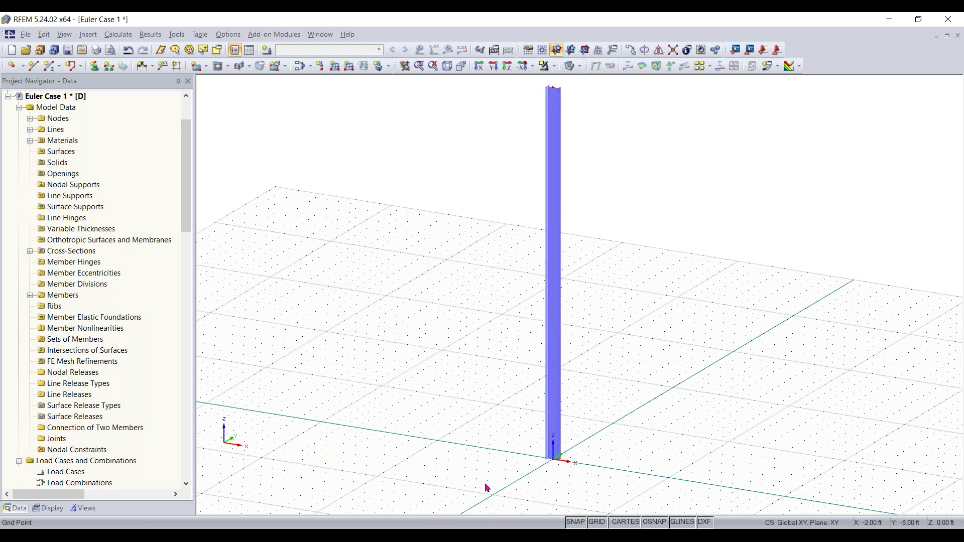
Step: Assign a rigid nodal support to node 1 at the column's base
{"action": "left_click_drag", "start_coordinate": [491, 493], "coordinate": [695, 378]}
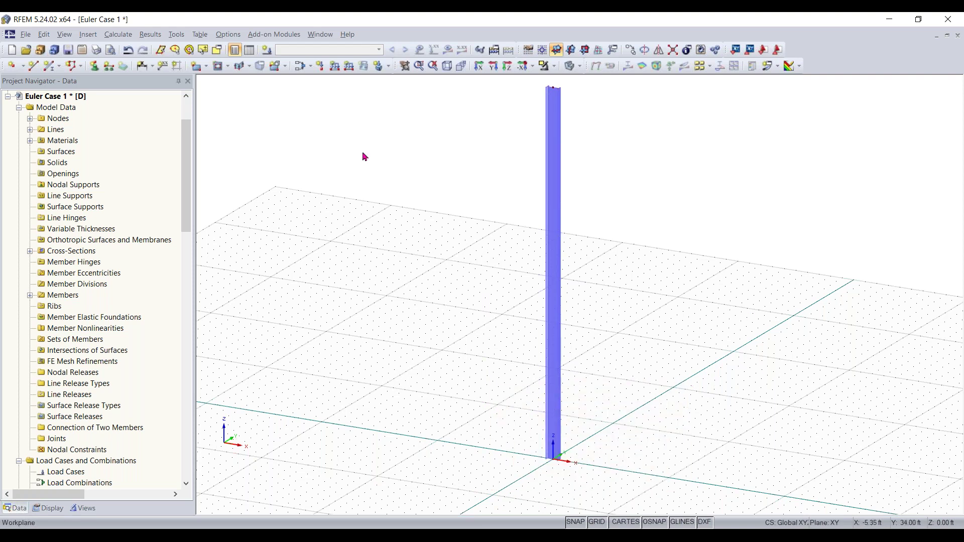
{"action": "left_click", "coordinate": [94, 66]}
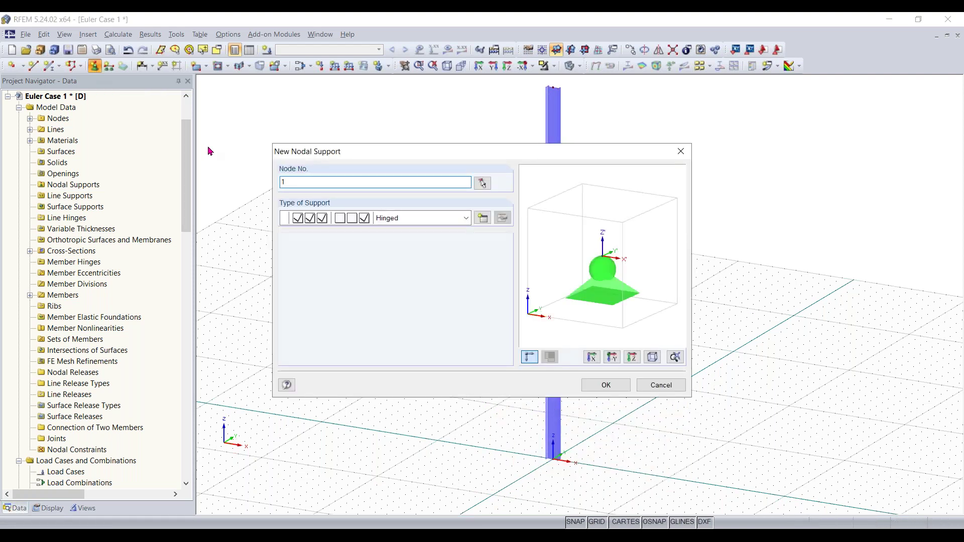
{"action": "left_click", "coordinate": [467, 219]}
{"action": "left_click", "coordinate": [454, 244]}
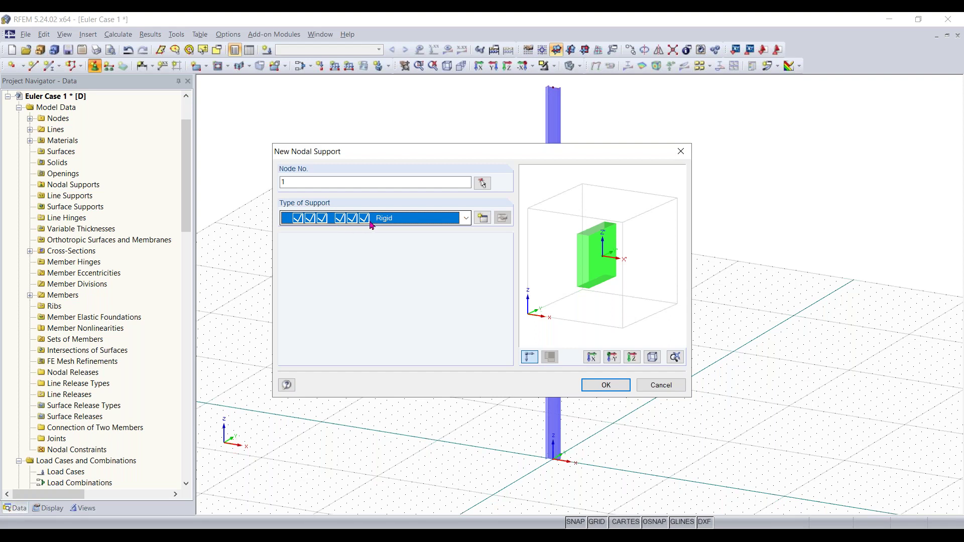
{"action": "left_click", "coordinate": [614, 384]}
{"action": "left_click", "coordinate": [561, 467]}
{"action": "key", "text": "Escape"}
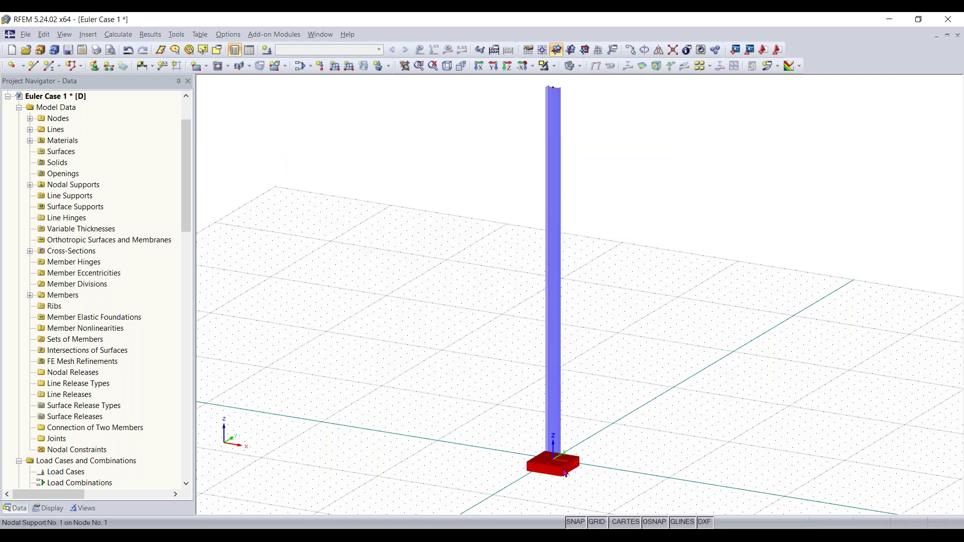
Step: Describe load case LC1 as Test, deactivate its self-weight and accept the load case
{"action": "scroll", "coordinate": [564, 474], "scroll_direction": "up", "scroll_amount": 3}
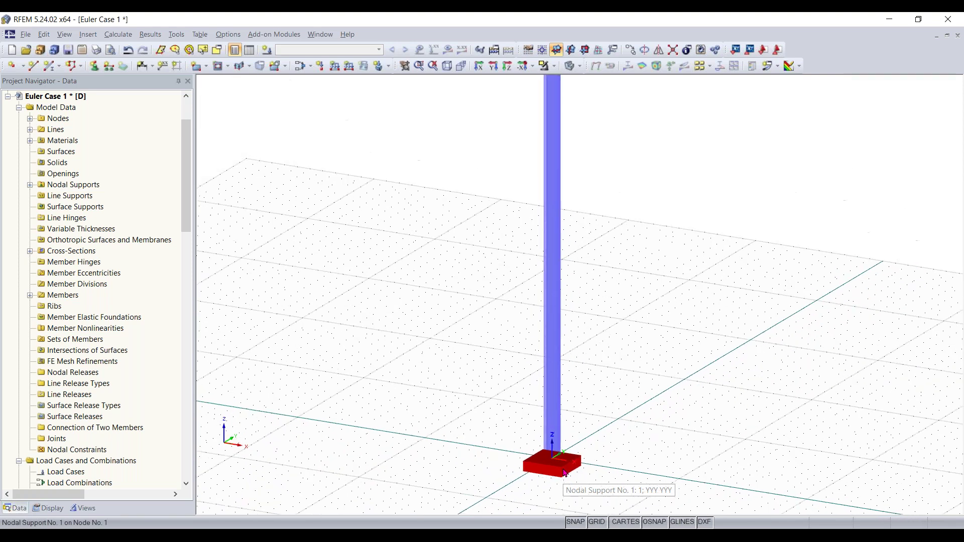
{"action": "middle_click_drag", "start_coordinate": [585, 441], "coordinate": [579, 474]}
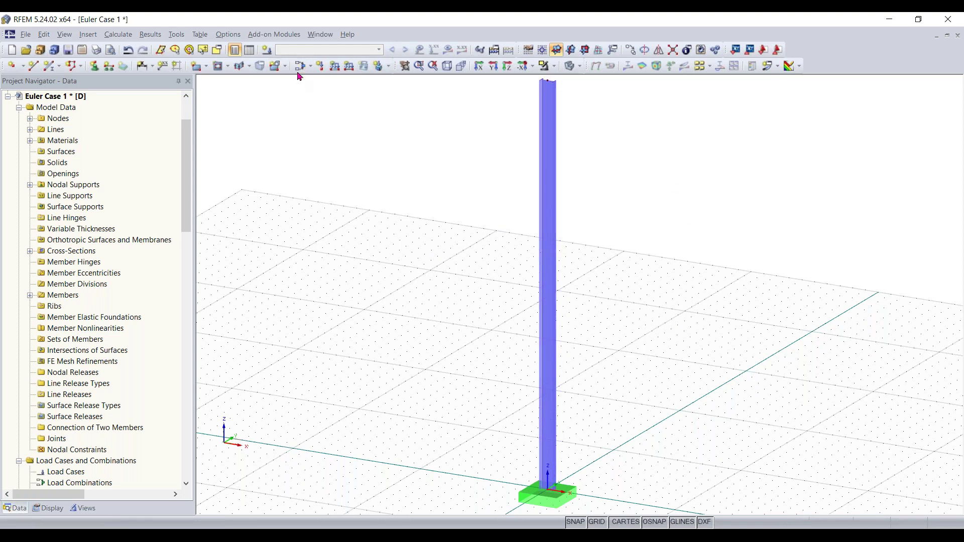
{"action": "left_click", "coordinate": [267, 50]}
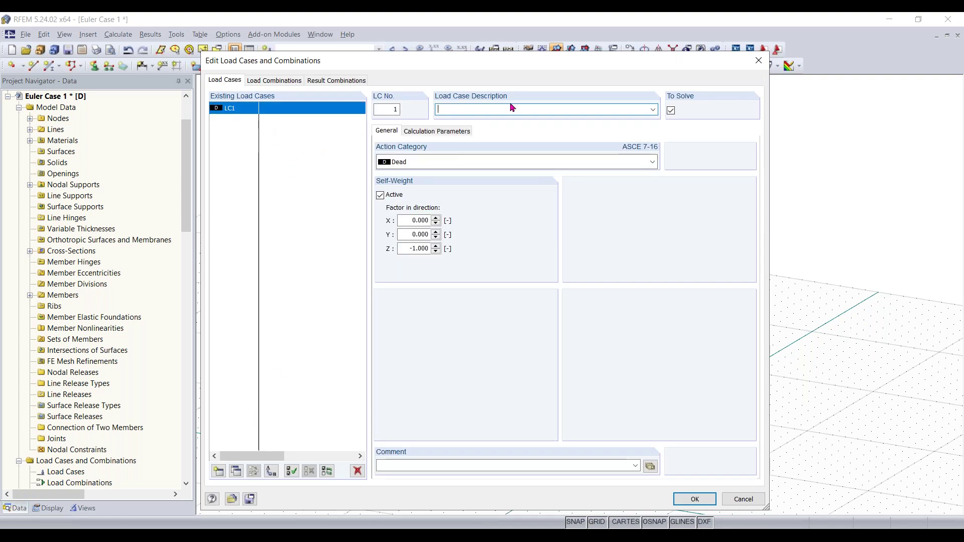
{"action": "type", "text": "Test"}
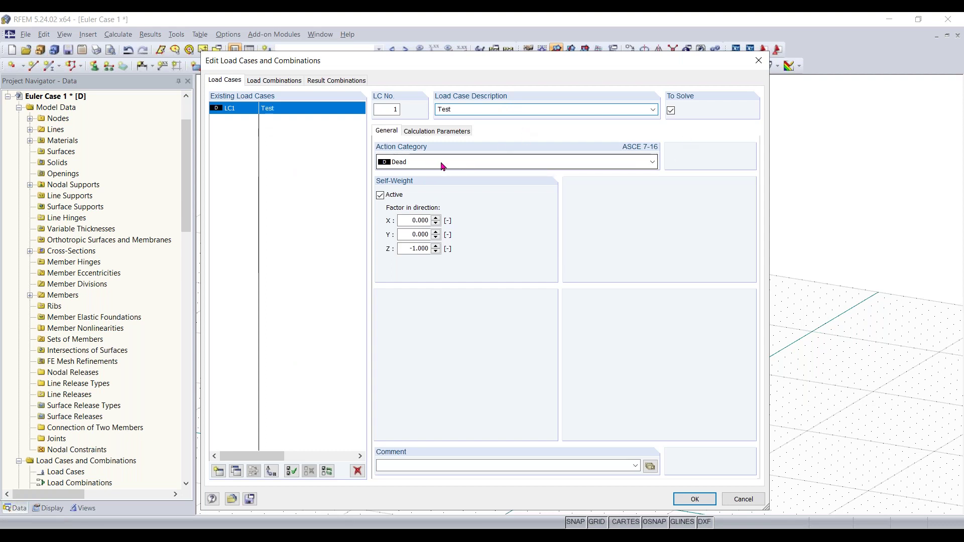
{"action": "left_click", "coordinate": [380, 196]}
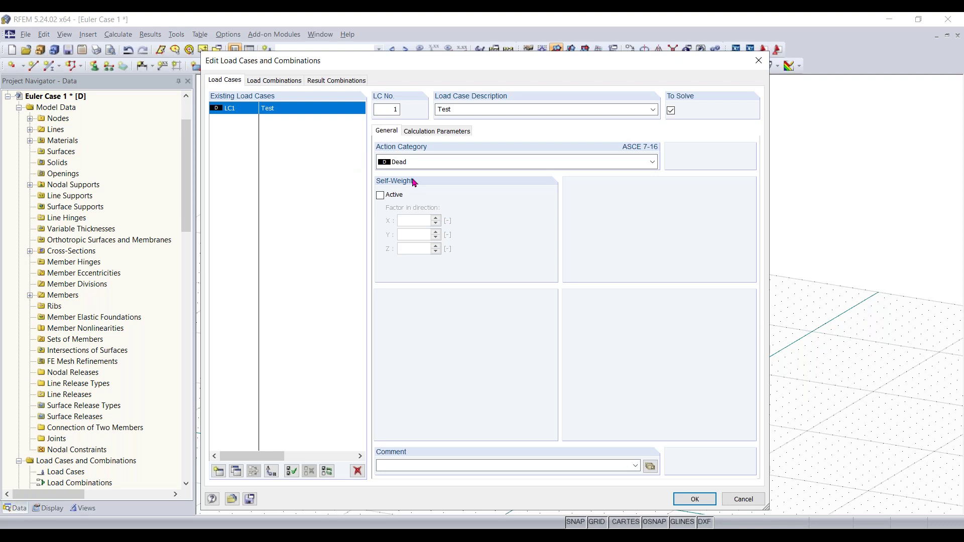
{"action": "left_click", "coordinate": [696, 499]}
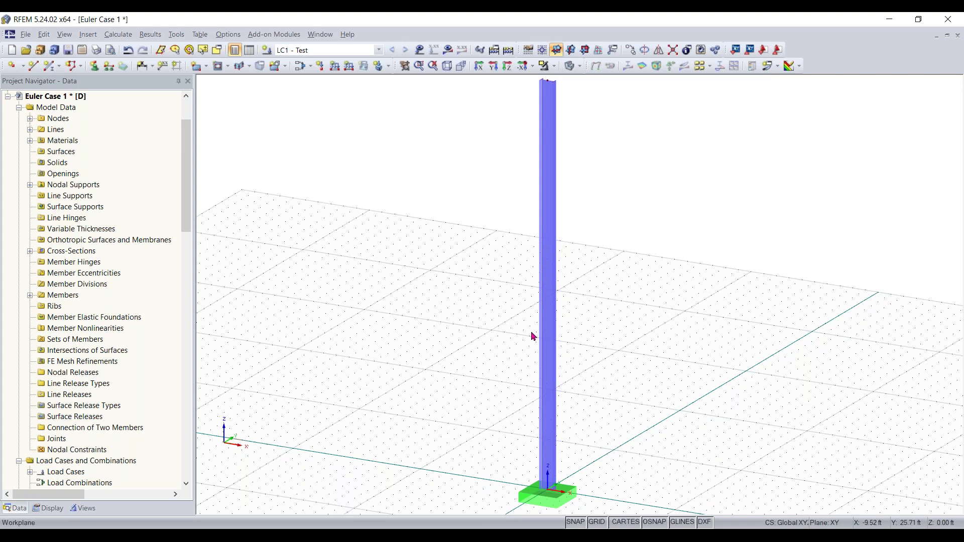
Step: Apply a nodal load of 2 kip in X and 5 kip in Z to node 2 at the column's top
{"action": "scroll", "coordinate": [519, 326], "scroll_direction": "down", "scroll_amount": 2}
{"action": "middle_click_drag", "start_coordinate": [480, 312], "coordinate": [499, 315], "text": "ctrl"}
{"action": "right_click", "coordinate": [495, 315]}
{"action": "left_click", "coordinate": [856, 324]}
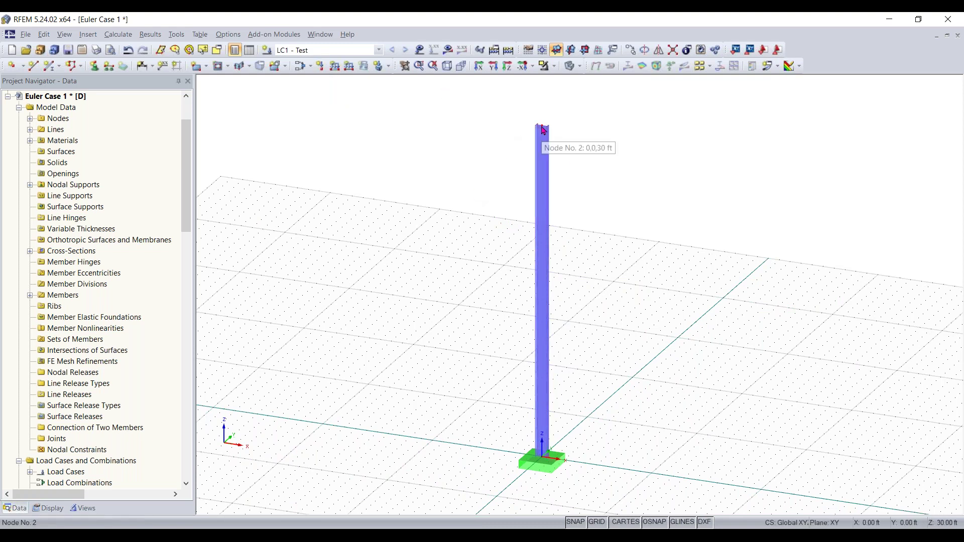
{"action": "left_click", "coordinate": [321, 67]}
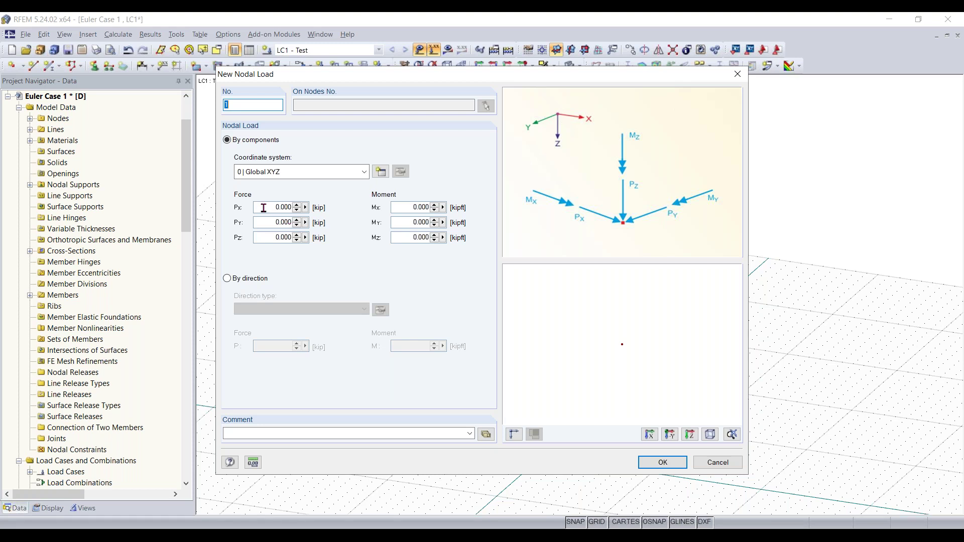
{"action": "left_click", "coordinate": [271, 239]}
{"action": "type", "text": "5"}
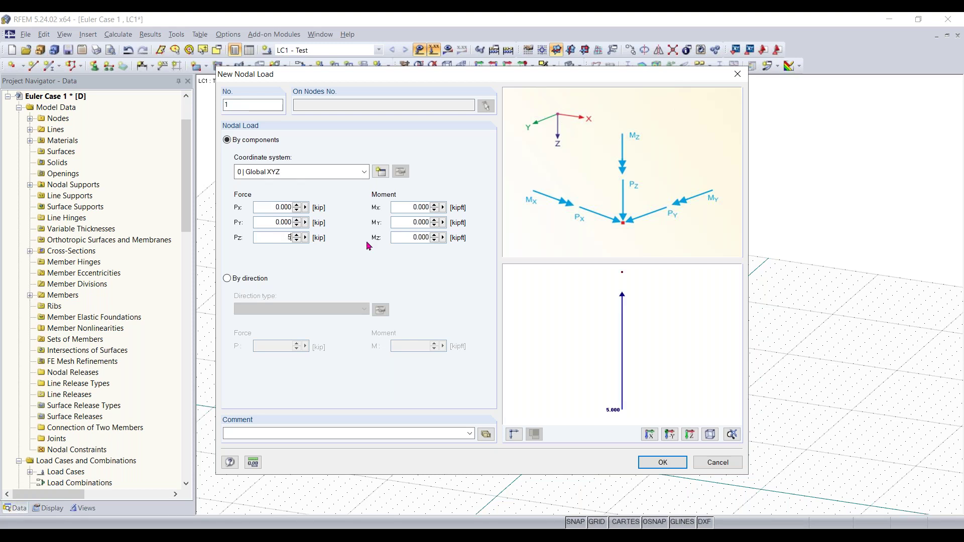
{"action": "left_click", "coordinate": [272, 208]}
{"action": "type", "text": "2"}
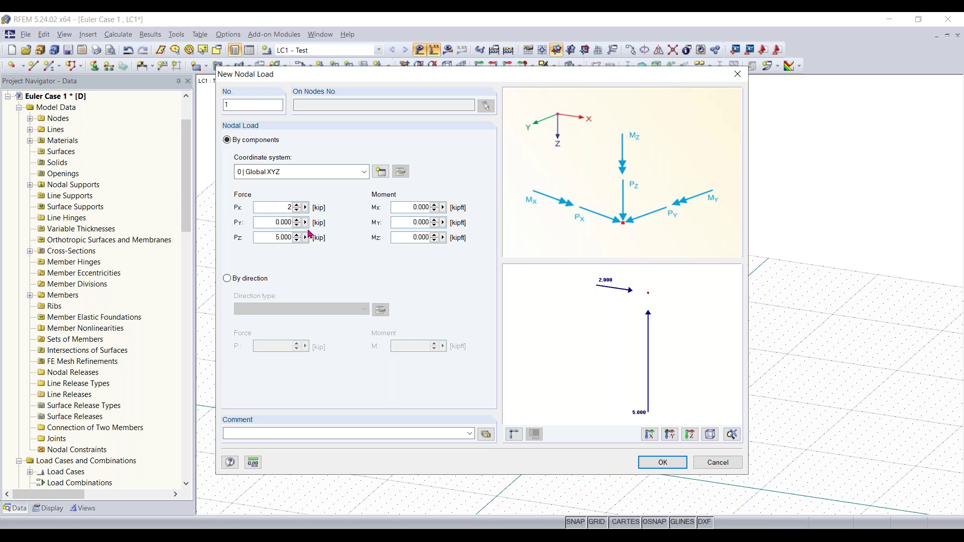
{"action": "left_click", "coordinate": [660, 466]}
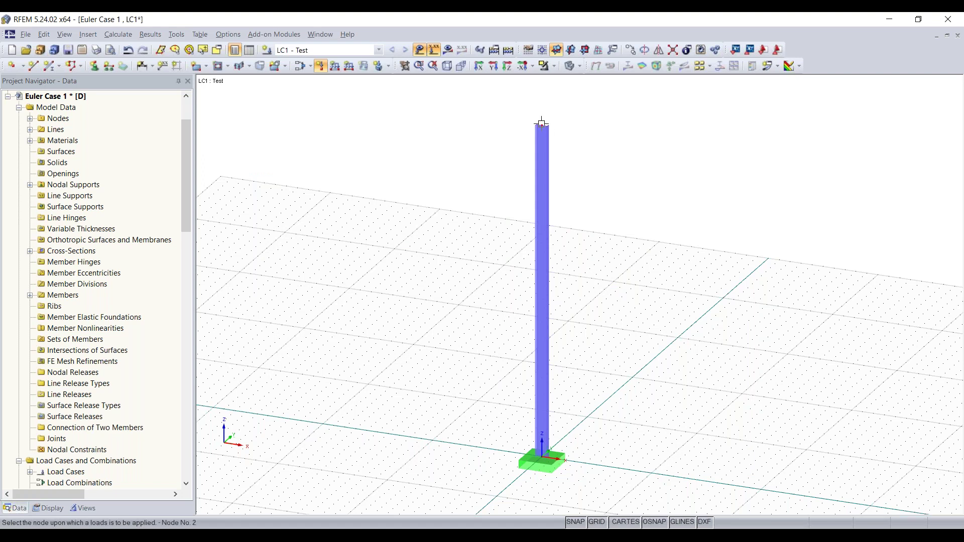
{"action": "left_click", "coordinate": [542, 122]}
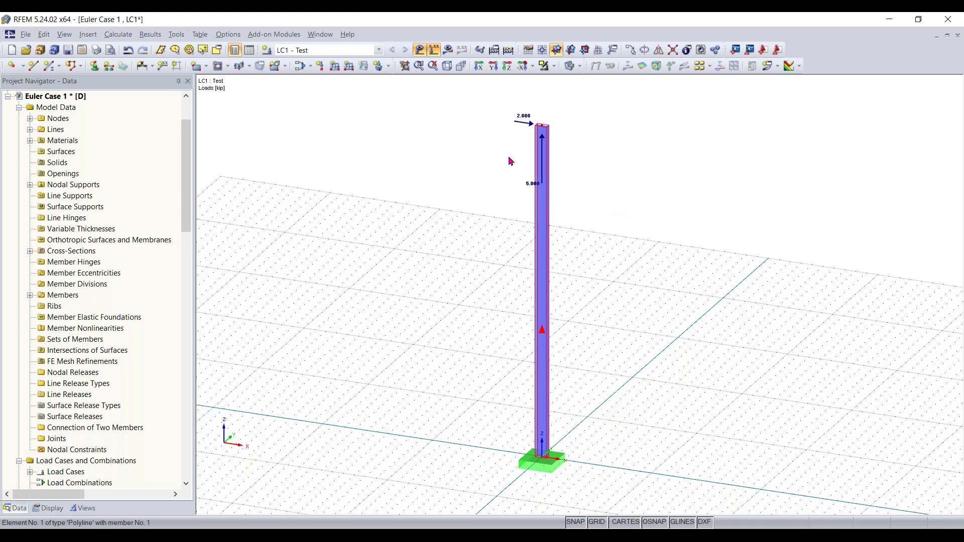
Step: Try an X force of -2 kip for the nodal load at the column's top
{"action": "scroll", "coordinate": [534, 157], "scroll_direction": "up", "scroll_amount": 2}
{"action": "scroll", "coordinate": [517, 211], "scroll_direction": "up", "scroll_amount": 1}
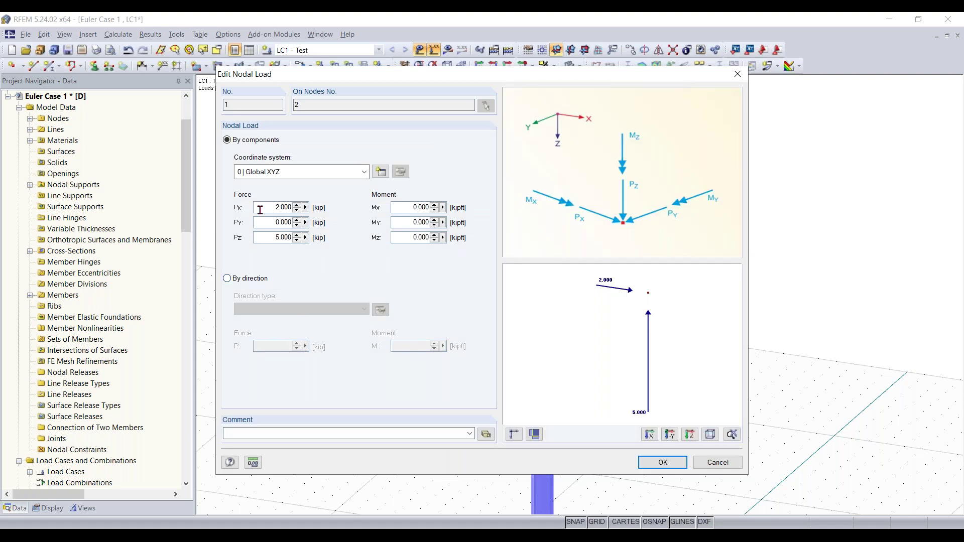
{"action": "type", "text": "-"}
{"action": "key", "text": "Return"}
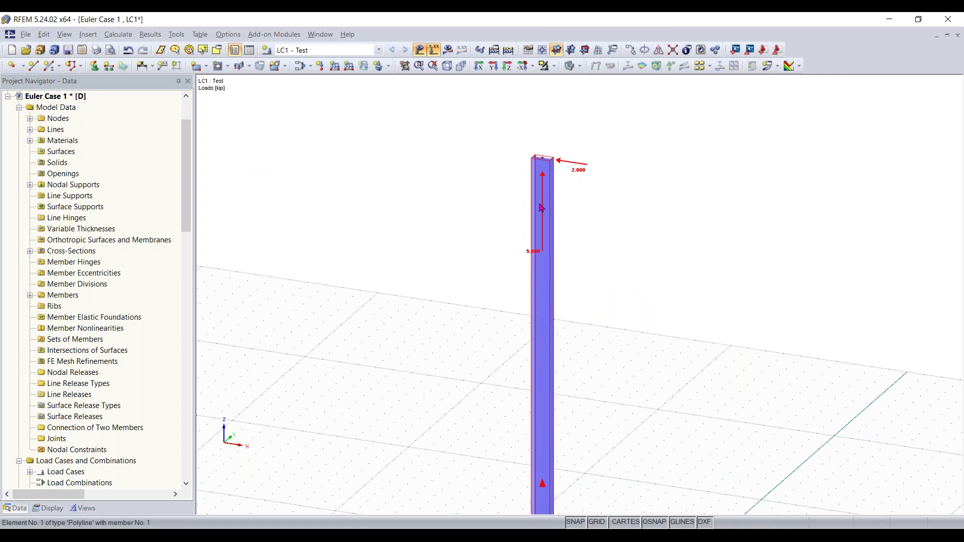
Step: Set the top nodal load's X force to 2 kip and its Z force to -5 kip
{"action": "double_click", "coordinate": [614, 166]}
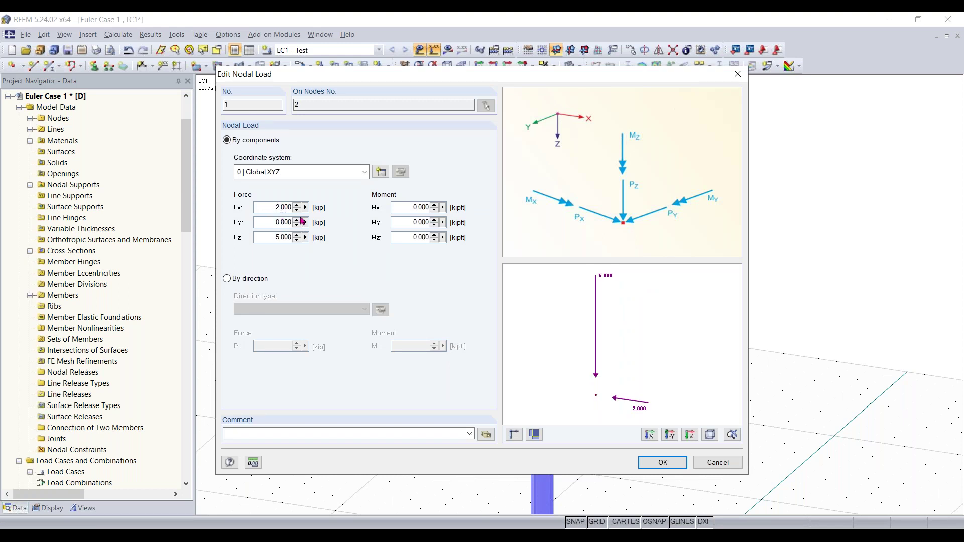
{"action": "key", "text": "Return"}
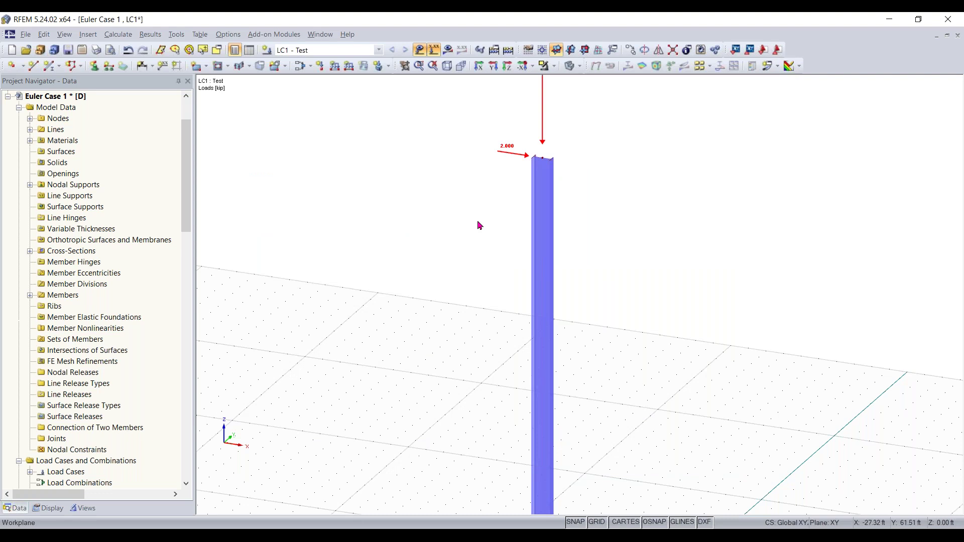
{"action": "scroll", "coordinate": [464, 225], "scroll_direction": "down", "scroll_amount": 2}
{"action": "scroll", "coordinate": [452, 305], "scroll_direction": "down", "scroll_amount": 3}
{"action": "middle_click_drag", "start_coordinate": [453, 308], "coordinate": [452, 305]}
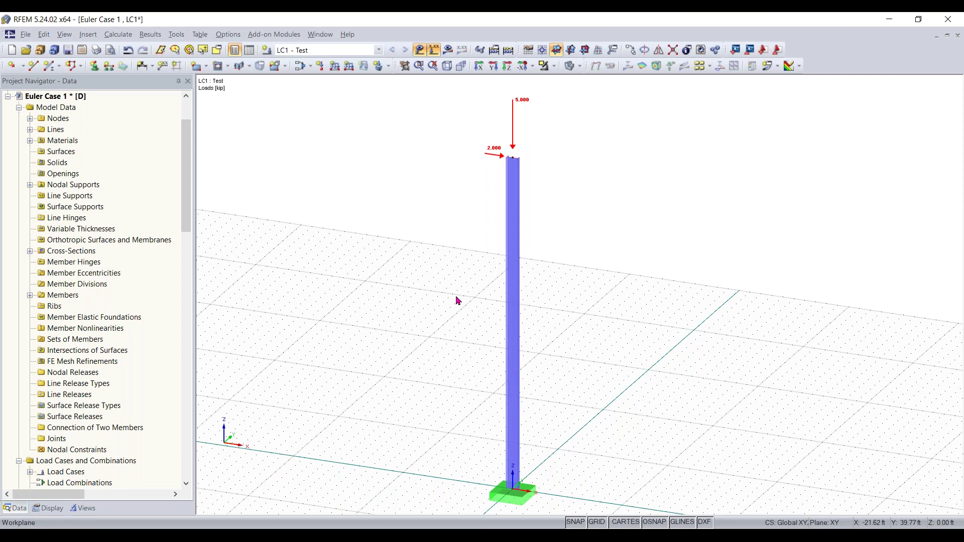
{"action": "scroll", "coordinate": [458, 301], "scroll_direction": "down", "scroll_amount": 1}
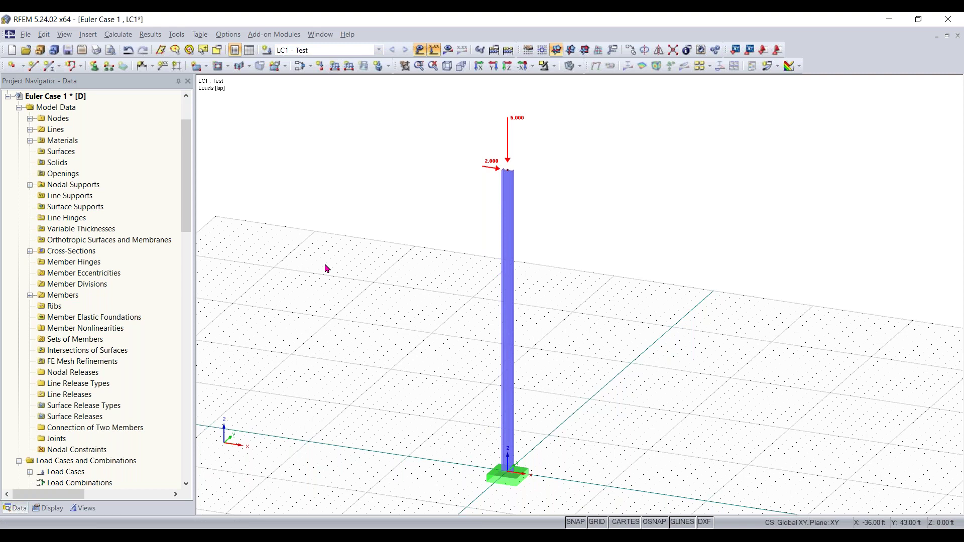
Step: Calculate load case LC1 and view the column's global deformations along the Y direction
{"action": "left_click", "coordinate": [450, 52]}
{"action": "left_click", "coordinate": [461, 295]}
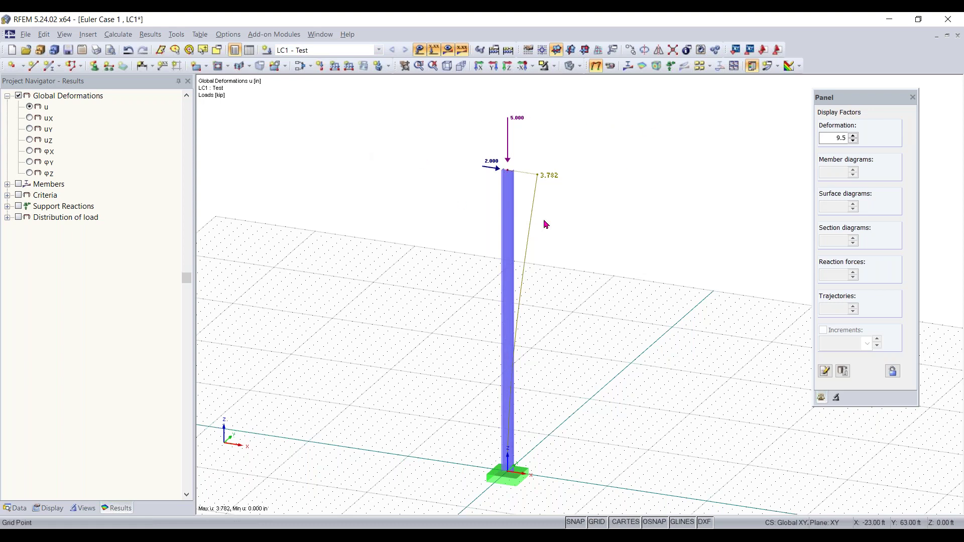
{"action": "left_click", "coordinate": [493, 66]}
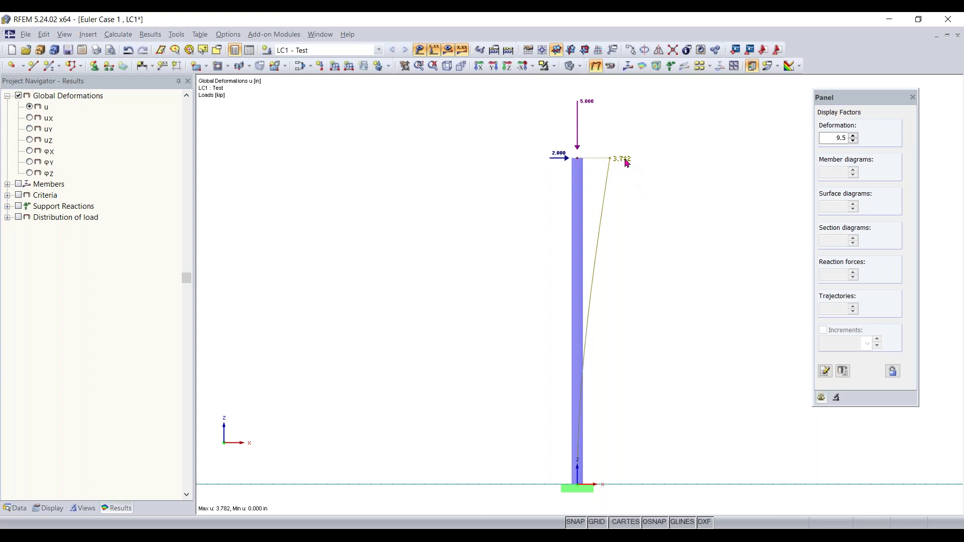
Step: Examine the column's My bending moment diagram and return to the global deformations
{"action": "left_click", "coordinate": [6, 188]}
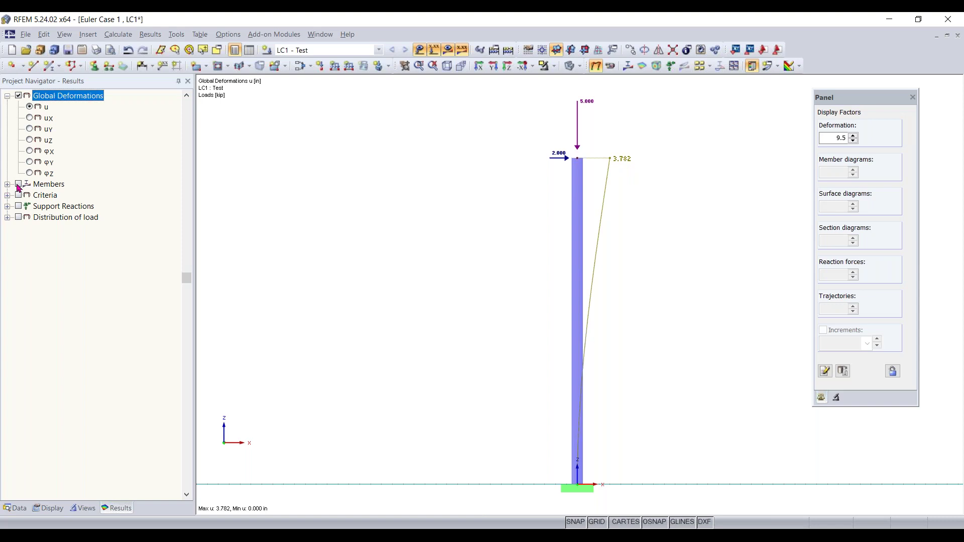
{"action": "left_click", "coordinate": [18, 185]}
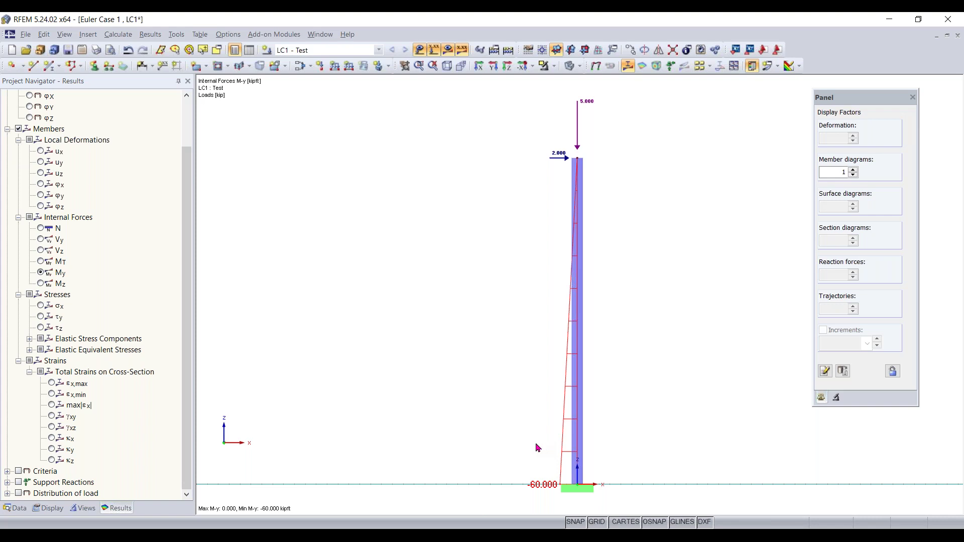
{"action": "scroll", "coordinate": [123, 182], "scroll_direction": "up", "scroll_amount": 1}
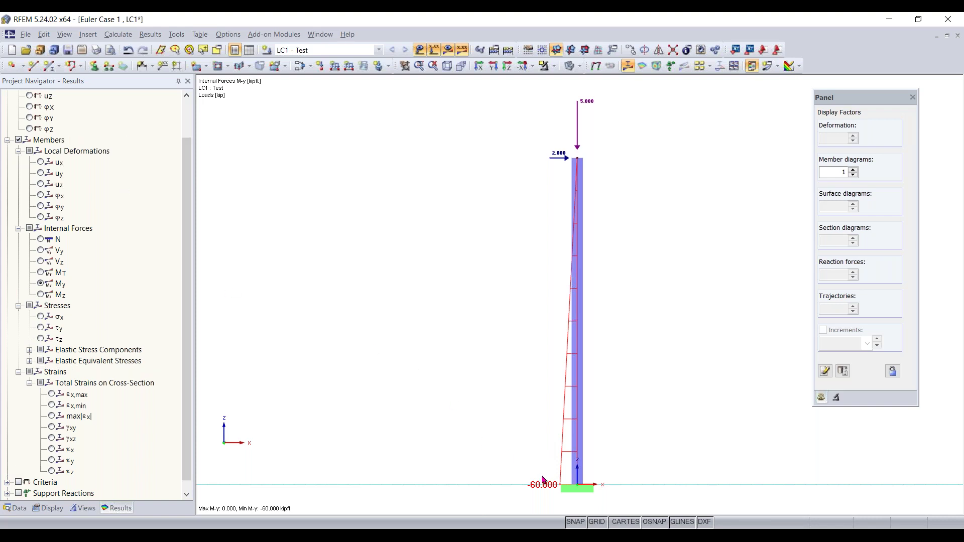
{"action": "scroll", "coordinate": [69, 255], "scroll_direction": "up", "scroll_amount": 2}
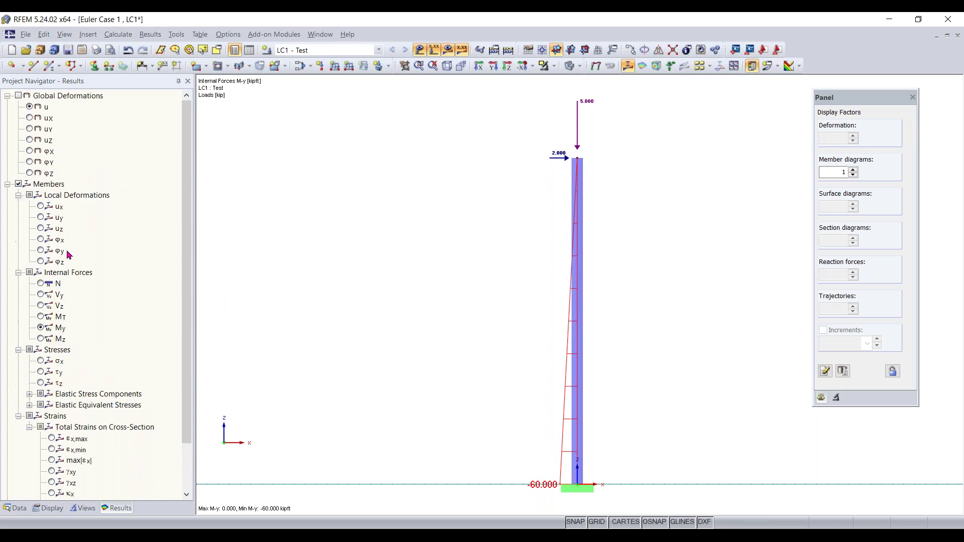
{"action": "left_click", "coordinate": [18, 95]}
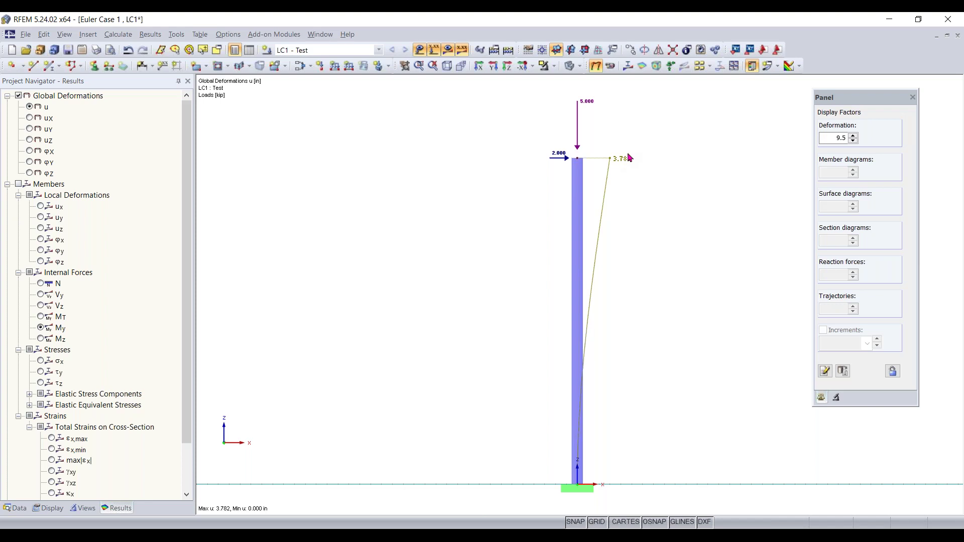
Step: Open the calculation parameters of load case LC1 for editing
{"action": "left_click", "coordinate": [301, 69]}
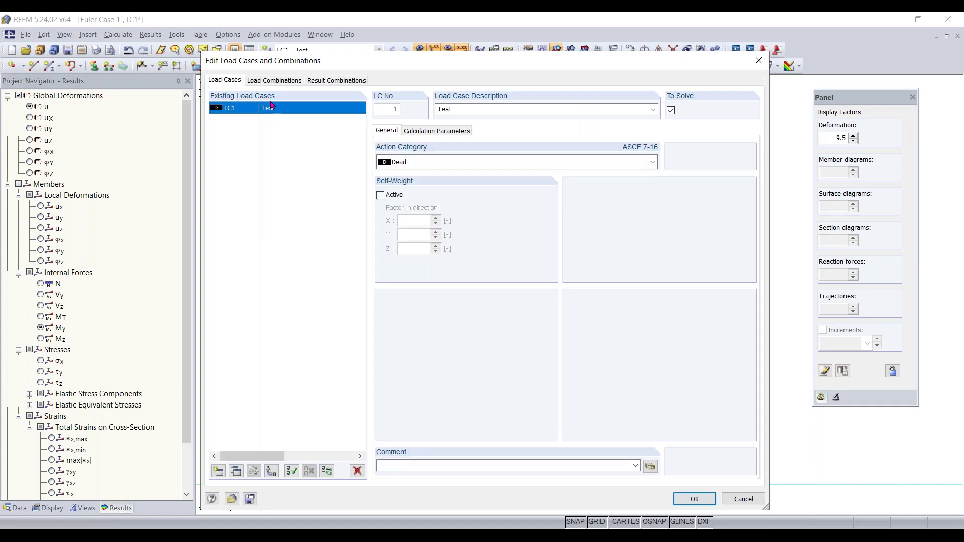
{"action": "left_click", "coordinate": [437, 131]}
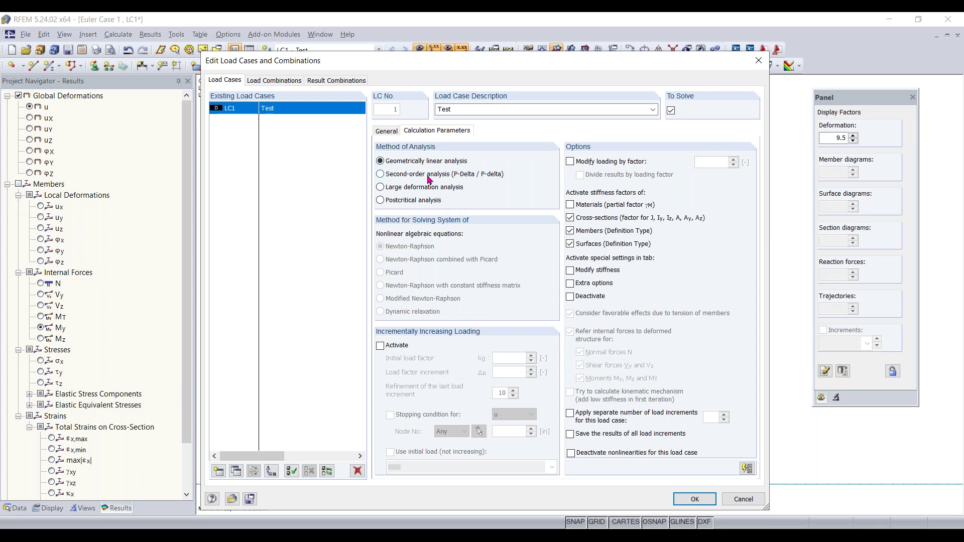
Step: Create a load combination to check its default method of analysis, and delete it
{"action": "left_click", "coordinate": [272, 82]}
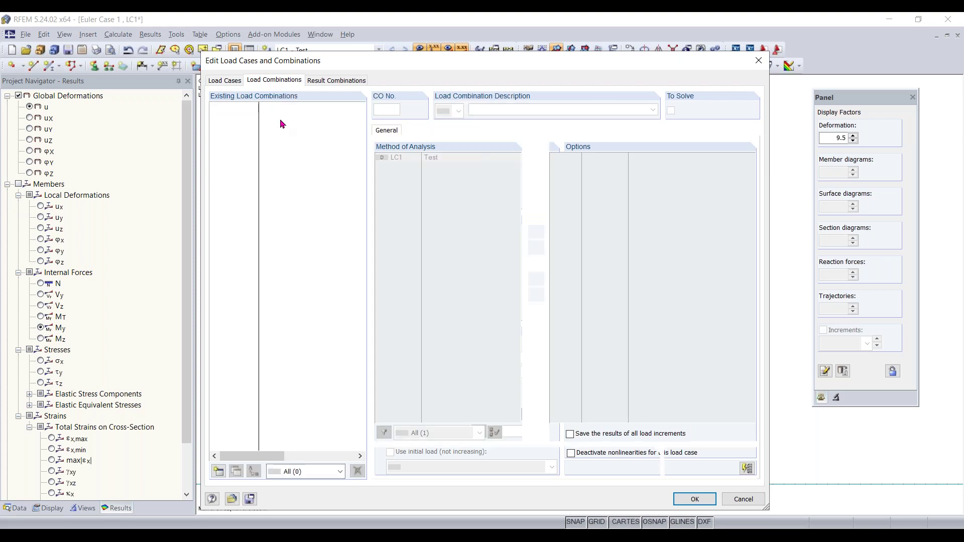
{"action": "left_click", "coordinate": [219, 472]}
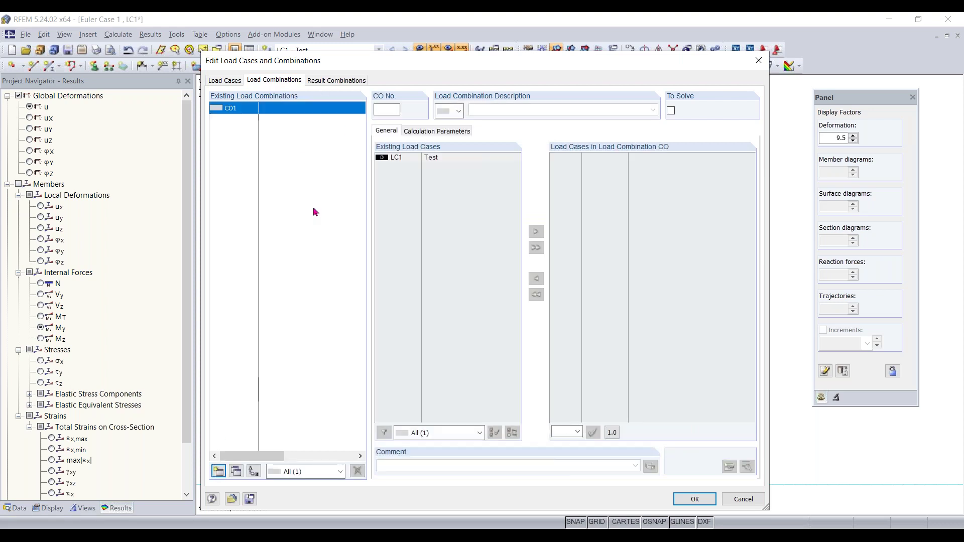
{"action": "left_click", "coordinate": [444, 132]}
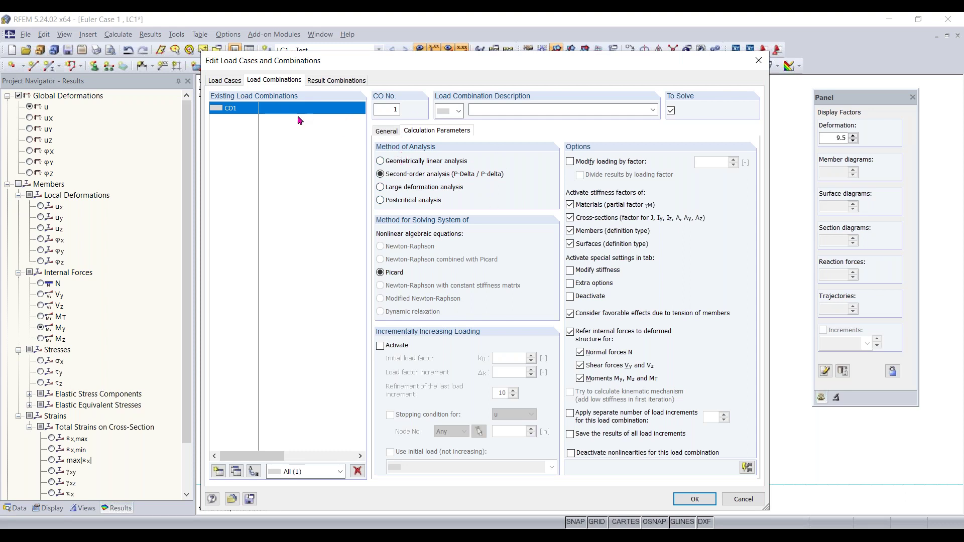
{"action": "left_click", "coordinate": [357, 472]}
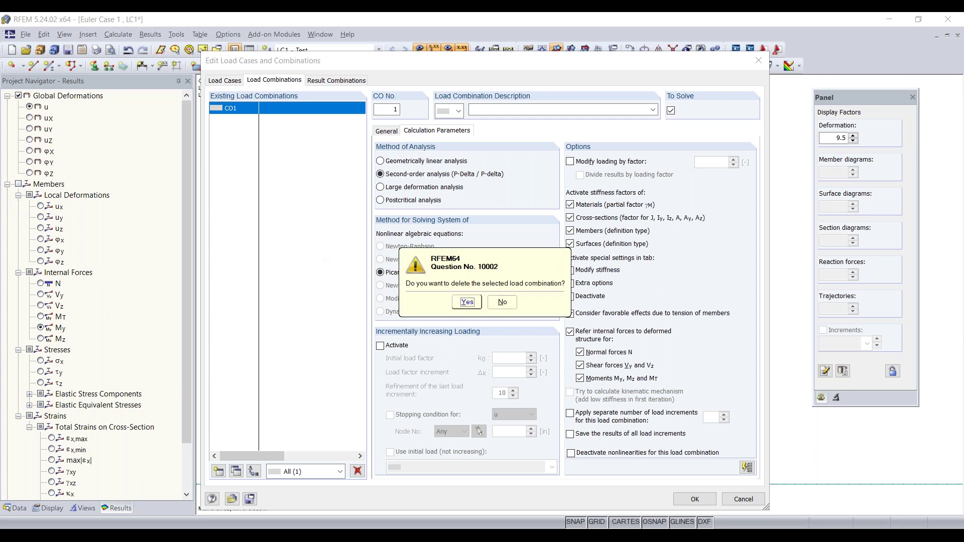
{"action": "left_click", "coordinate": [467, 302]}
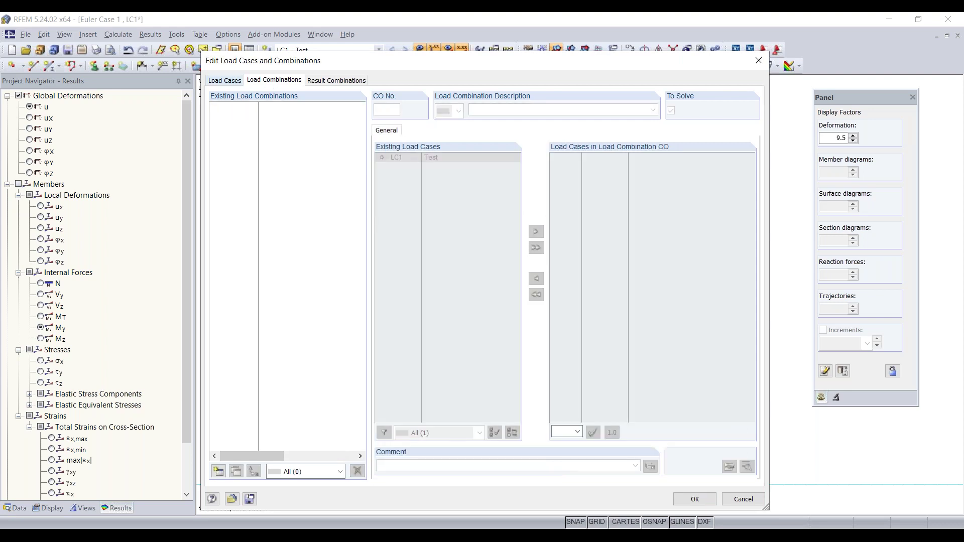
Step: Set LC1's method of analysis to Second-order analysis (P-Delta / P-delta) and accept the load case settings
{"action": "left_click", "coordinate": [229, 80]}
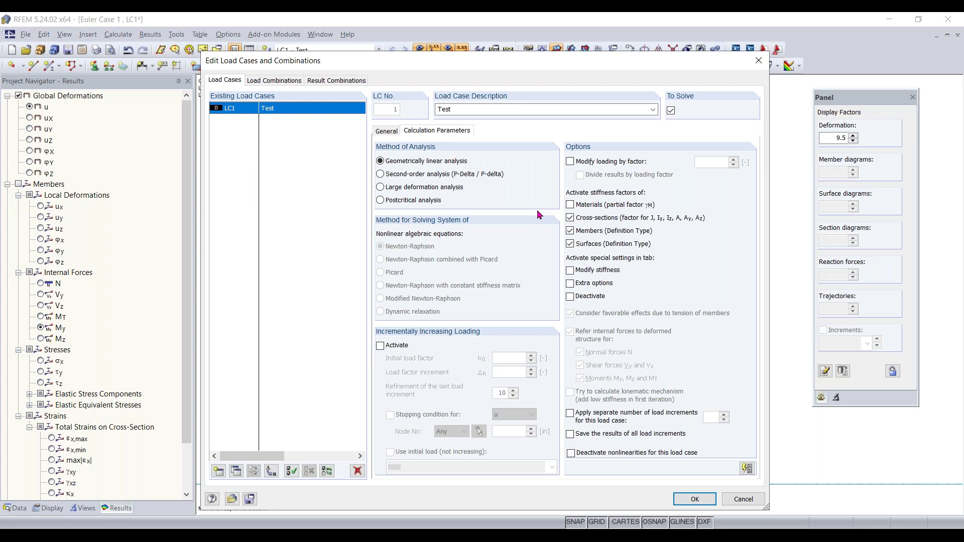
{"action": "left_click", "coordinate": [424, 176]}
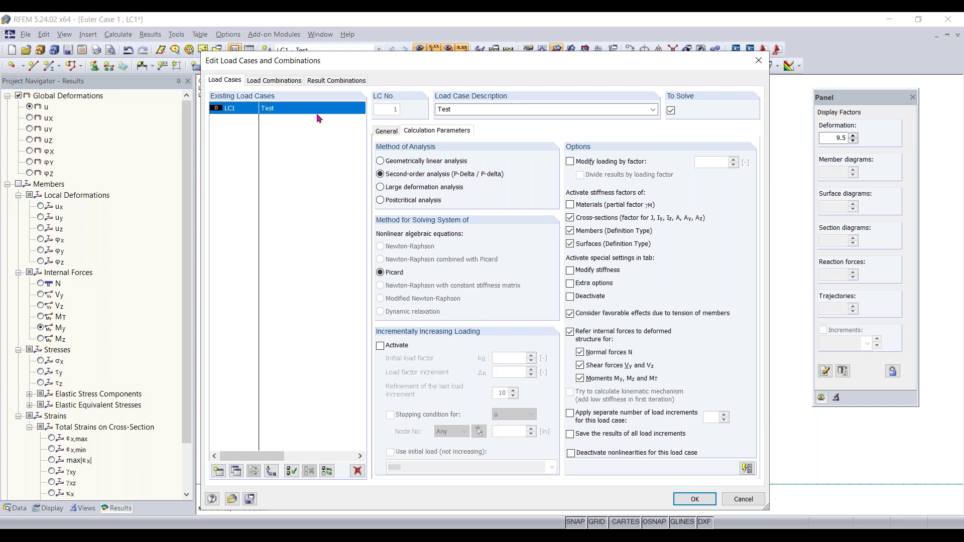
{"action": "left_click", "coordinate": [695, 499]}
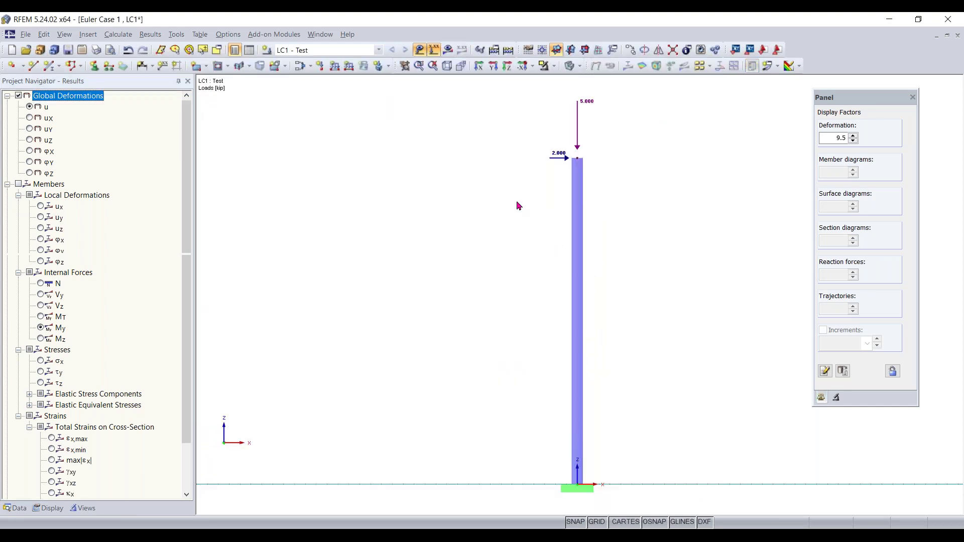
Step: Recalculate load case LC1 and display the column's My bending moment diagram
{"action": "left_click", "coordinate": [448, 52]}
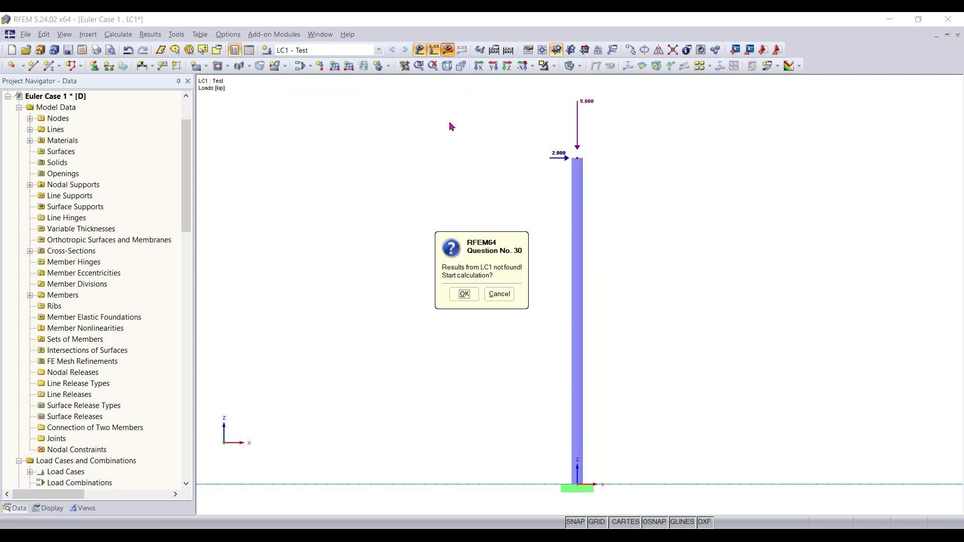
{"action": "left_click", "coordinate": [459, 295]}
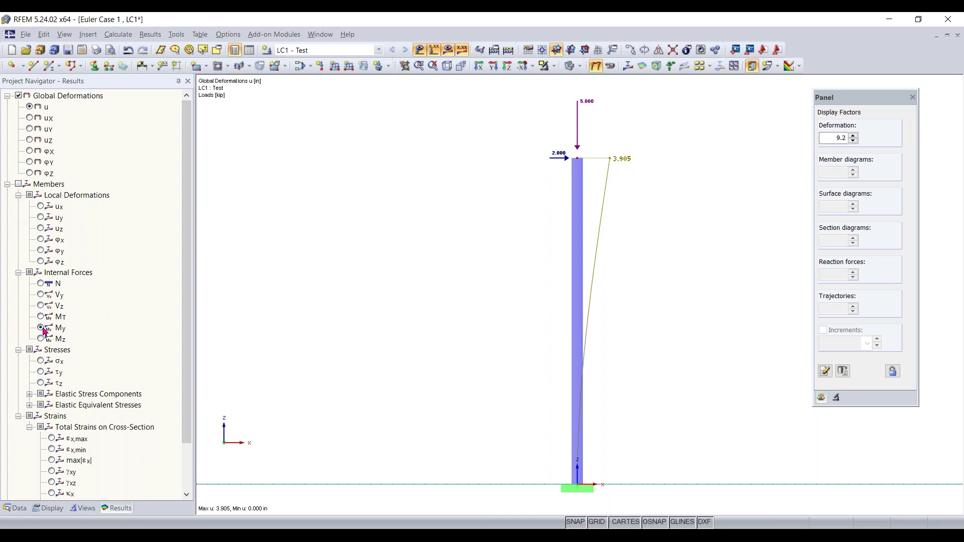
{"action": "left_click", "coordinate": [19, 185]}
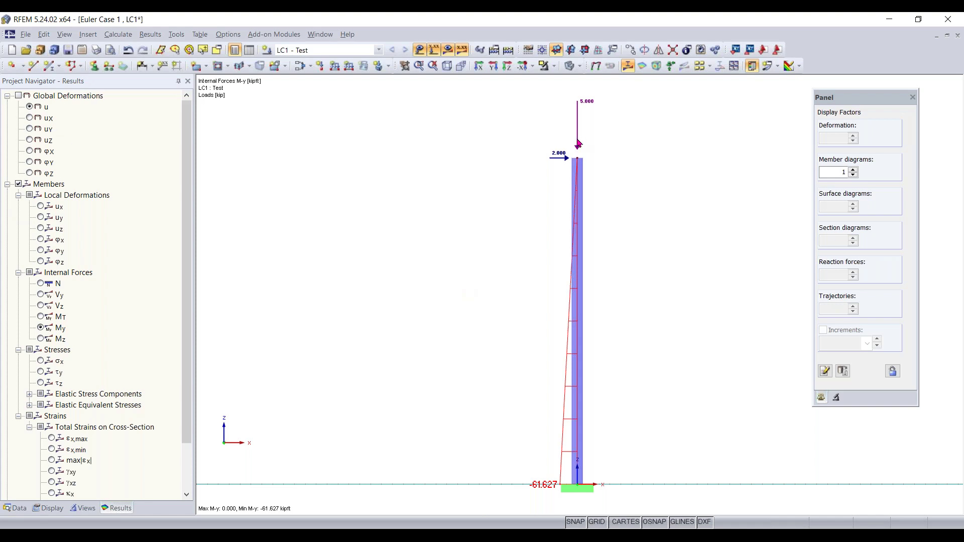
Step: Display the column's global deformations, then return to the internal forces on members
{"action": "left_click", "coordinate": [24, 96]}
{"action": "left_click", "coordinate": [21, 95]}
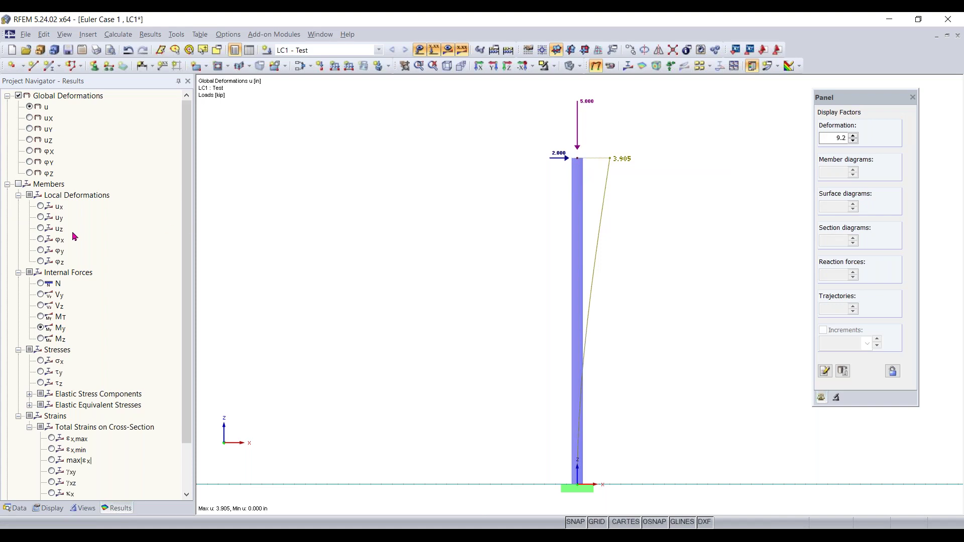
{"action": "left_click", "coordinate": [20, 185]}
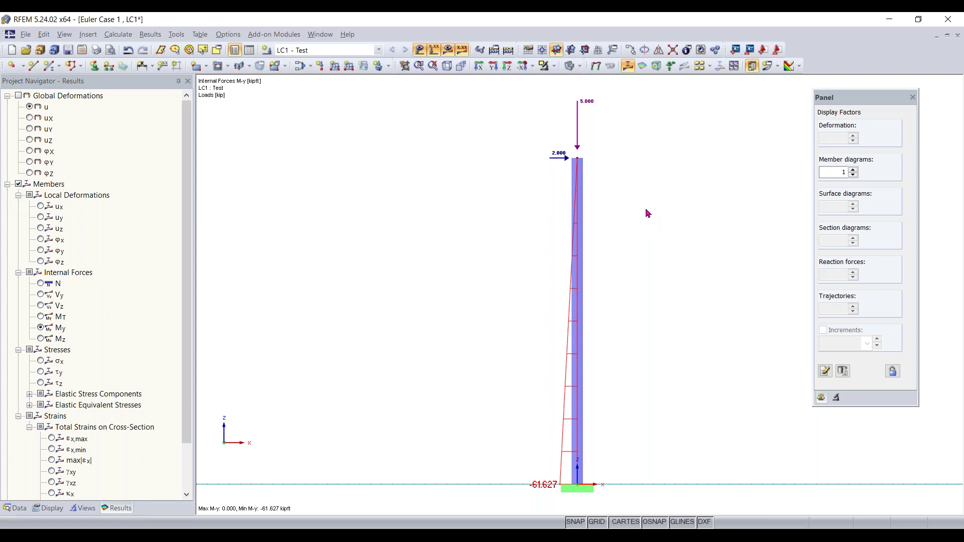
Step: Open the nodal load on the column's top node for editing and set its force PX to -0.100 kip
{"action": "left_click", "coordinate": [441, 53]}
{"action": "left_click", "coordinate": [420, 53]}
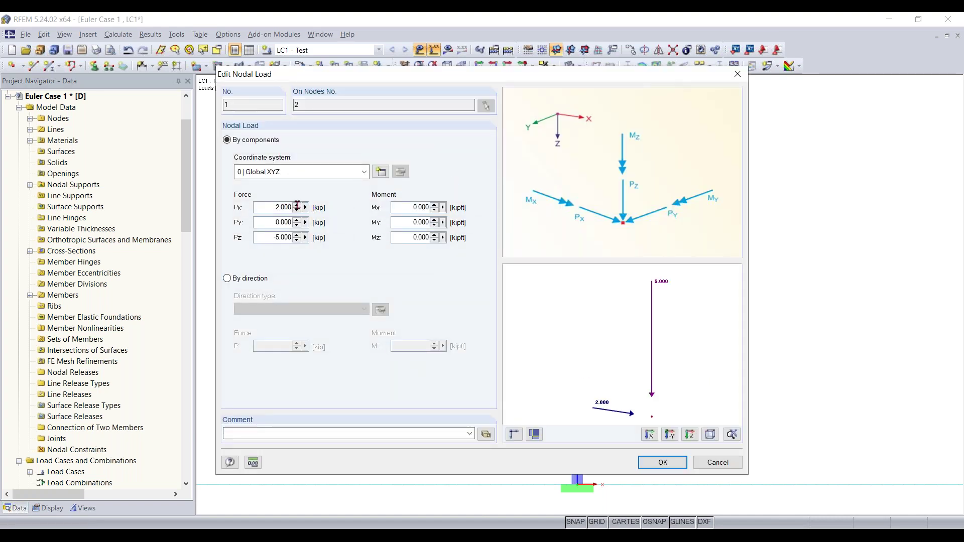
{"action": "double_click", "coordinate": [273, 207]}
{"action": "key", "text": "Delete"}
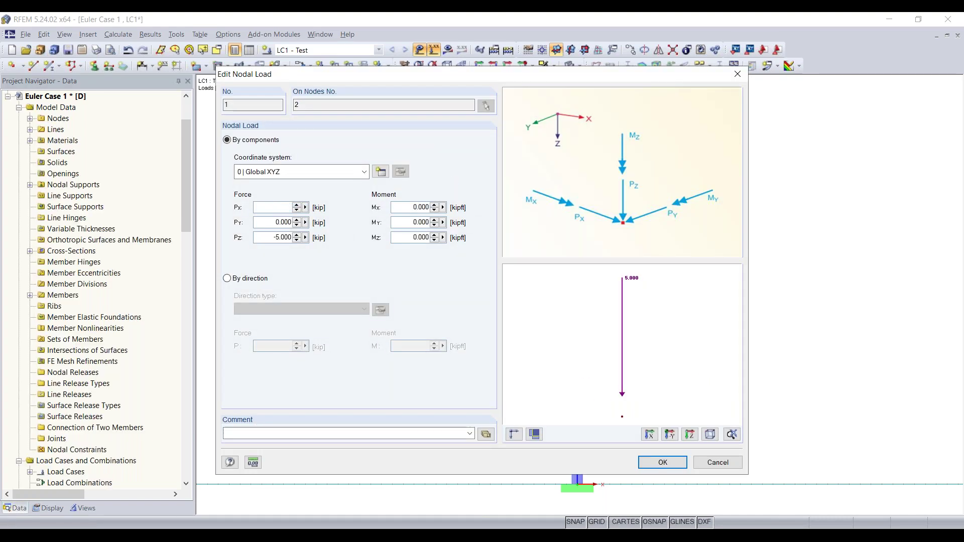
{"action": "type", "text": ".100"}
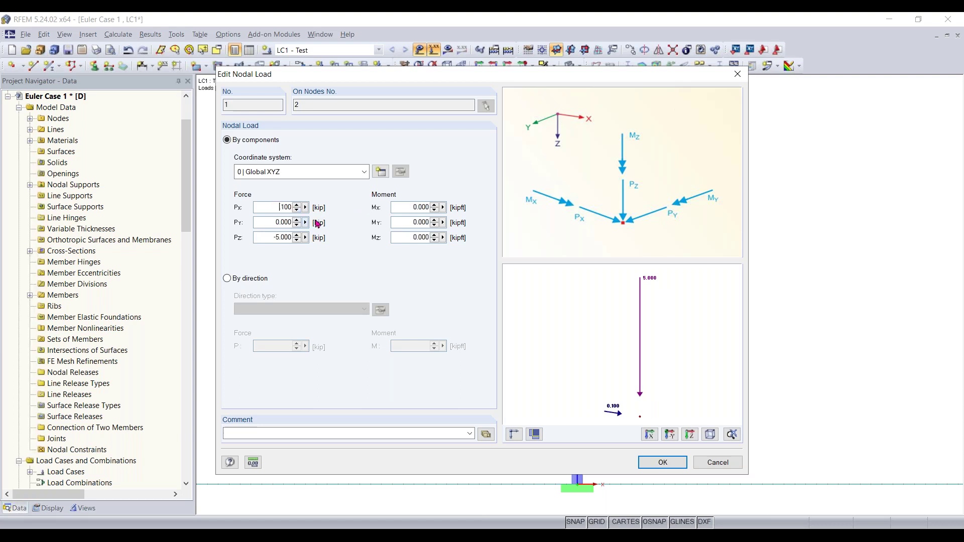
{"action": "key", "text": "Home"}
{"action": "type", "text": "-"}
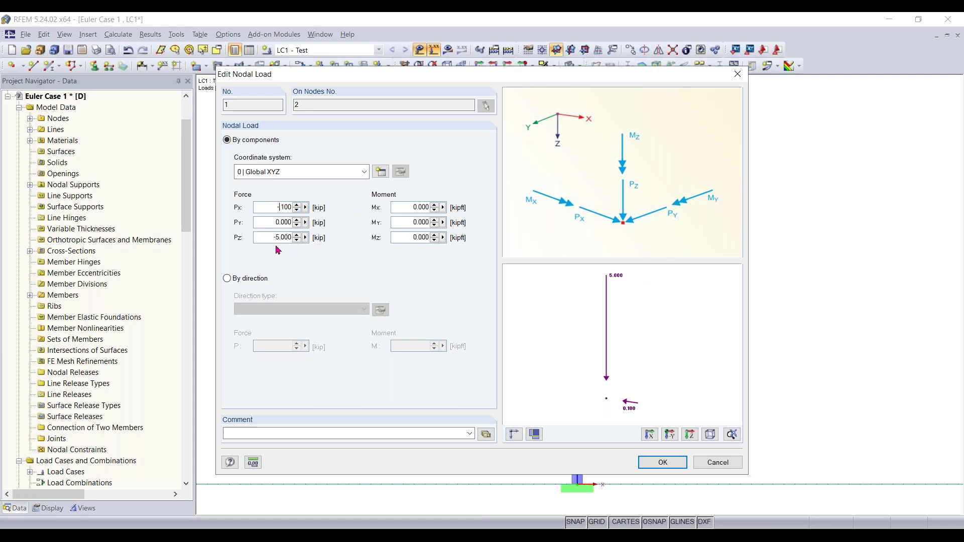
Step: Set the nodal load's force PZ to -0.100 kip and PX to 0, and accept the load
{"action": "key", "text": "Tab"}
{"action": "key", "text": "Tab"}
{"action": "type", "text": "-0"}
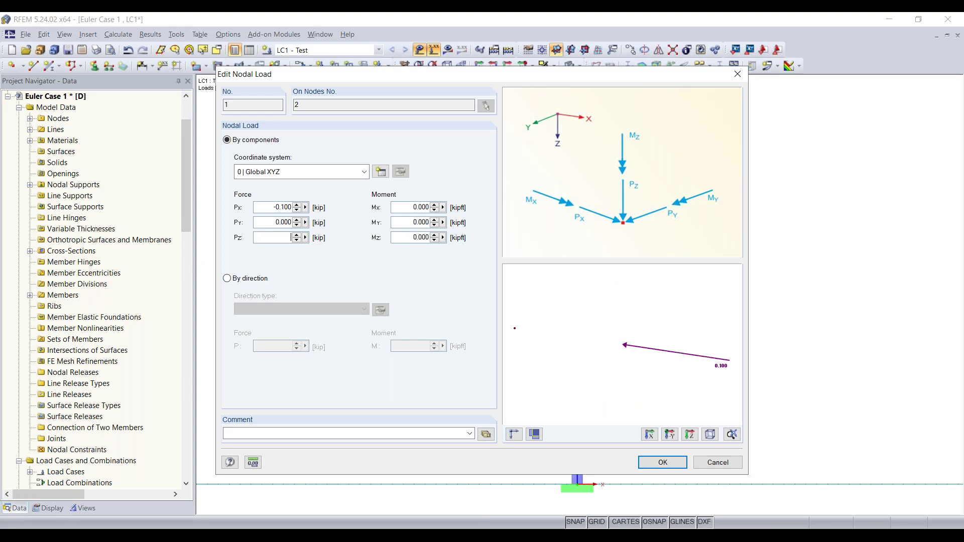
{"action": "type", "text": ".100"}
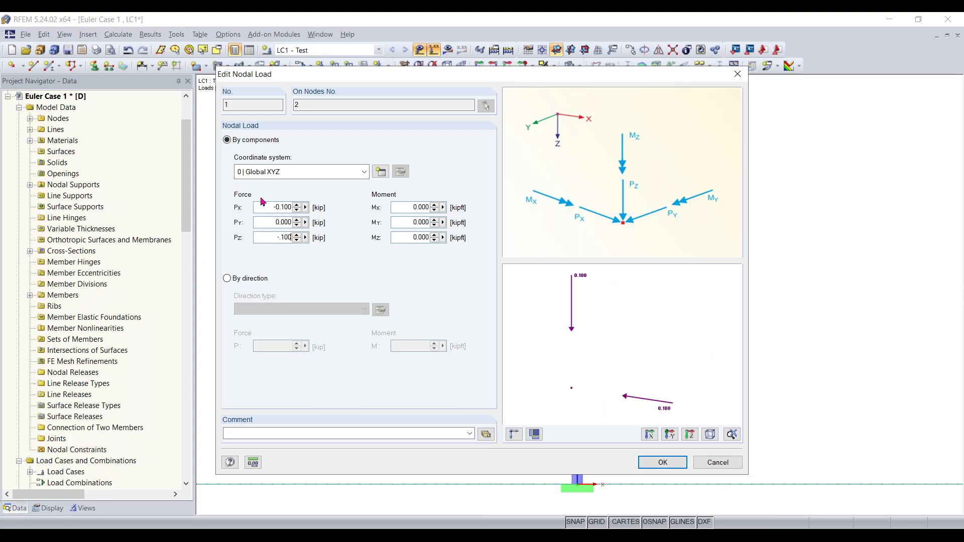
{"action": "left_click_drag", "start_coordinate": [273, 209], "coordinate": [414, 213]}
{"action": "type", "text": "0"}
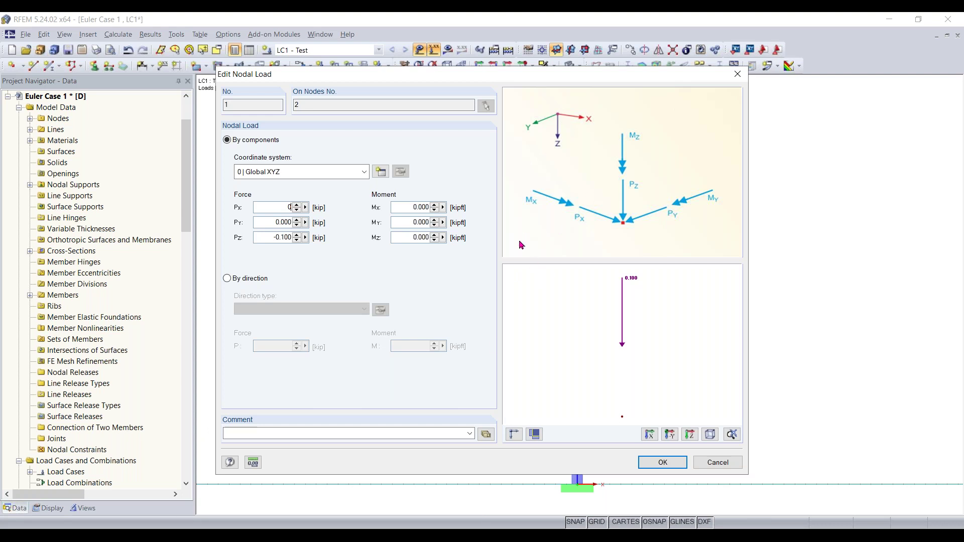
{"action": "left_click", "coordinate": [664, 463]}
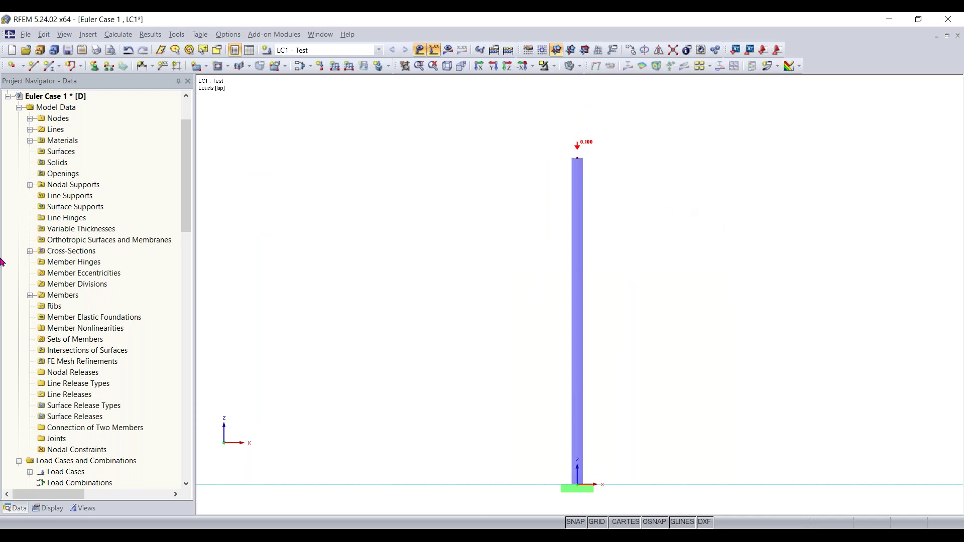
Step: Examine the add-on modules listed among the favorites in the project data
{"action": "scroll", "coordinate": [142, 208], "scroll_direction": "up", "scroll_amount": 2}
{"action": "scroll", "coordinate": [142, 207], "scroll_direction": "down", "scroll_amount": 9}
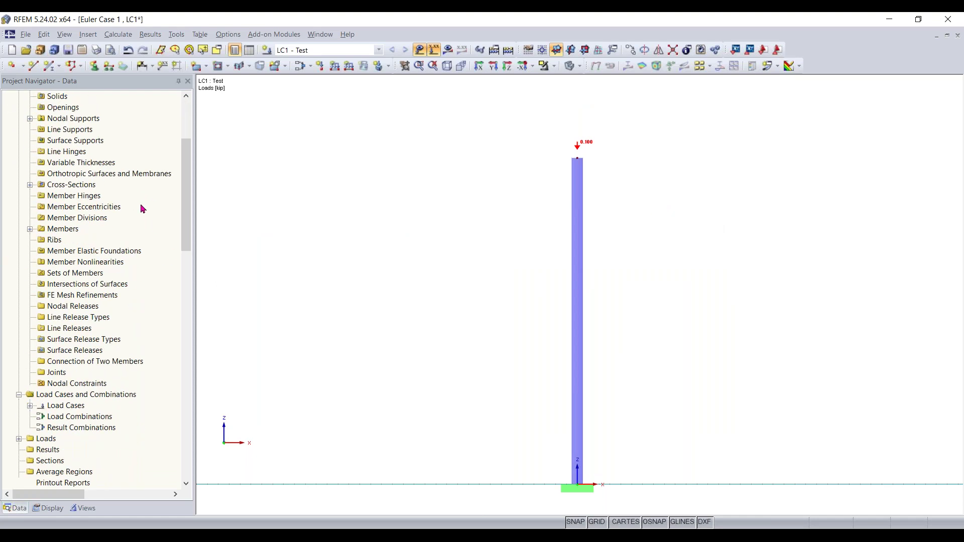
{"action": "scroll", "coordinate": [151, 209], "scroll_direction": "down", "scroll_amount": 2}
{"action": "left_click_drag", "start_coordinate": [186, 221], "coordinate": [188, 264]}
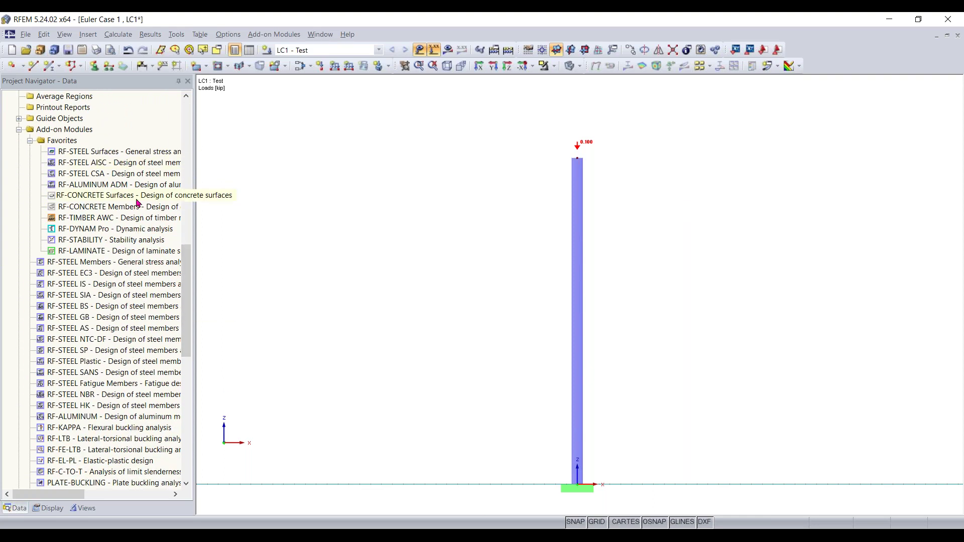
{"action": "scroll", "coordinate": [140, 206], "scroll_direction": "down", "scroll_amount": 1}
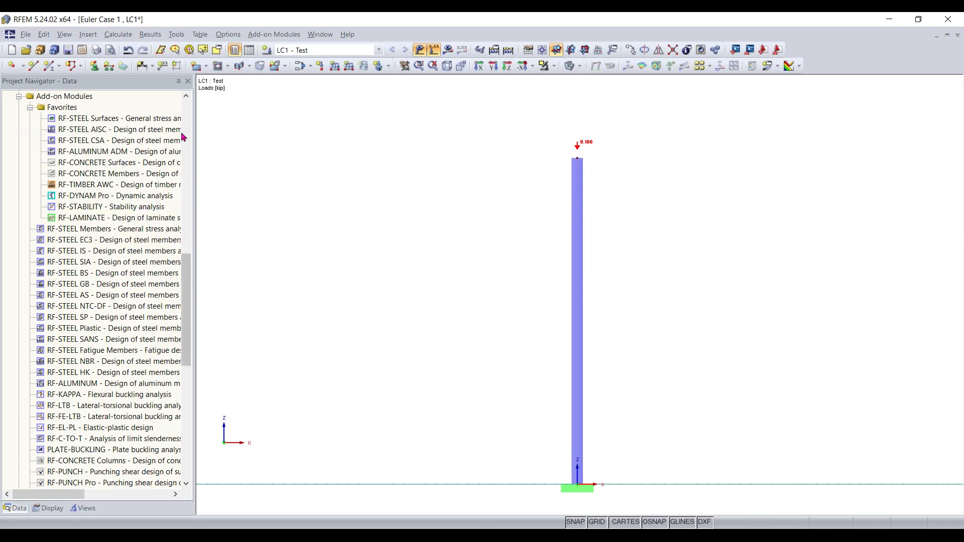
Step: Start the RF-STABILITY add-on module for the stability analysis of the column
{"action": "left_click", "coordinate": [274, 35]}
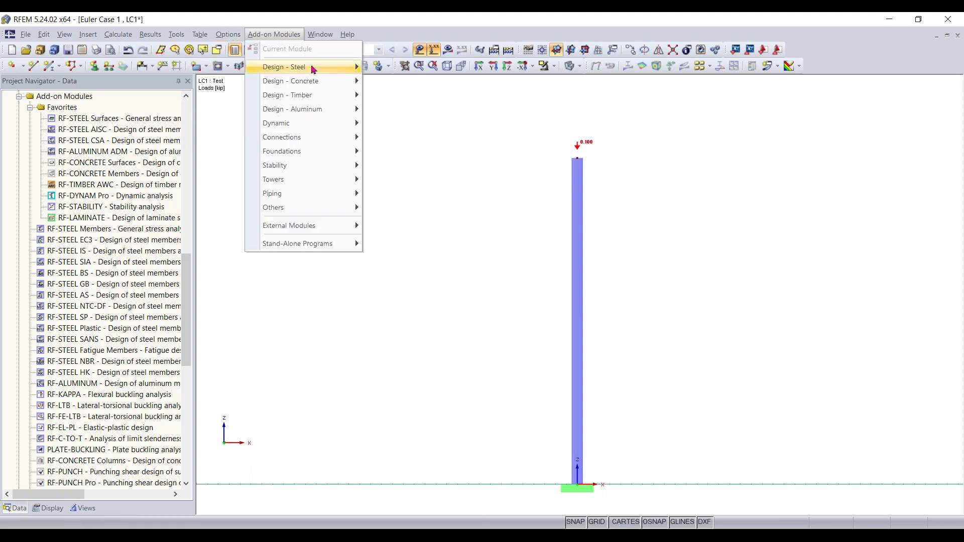
{"action": "mouse_move", "coordinate": [312, 69]}
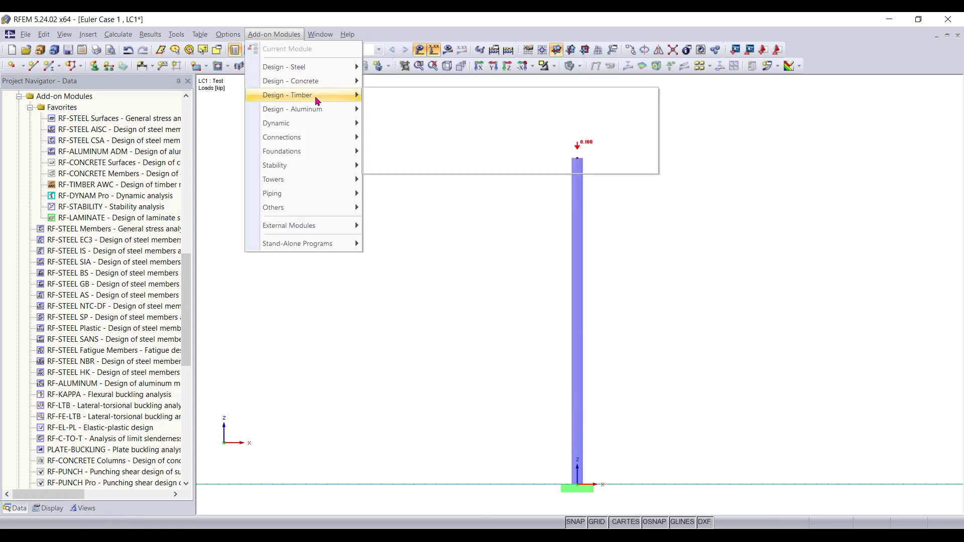
{"action": "mouse_move", "coordinate": [317, 101]}
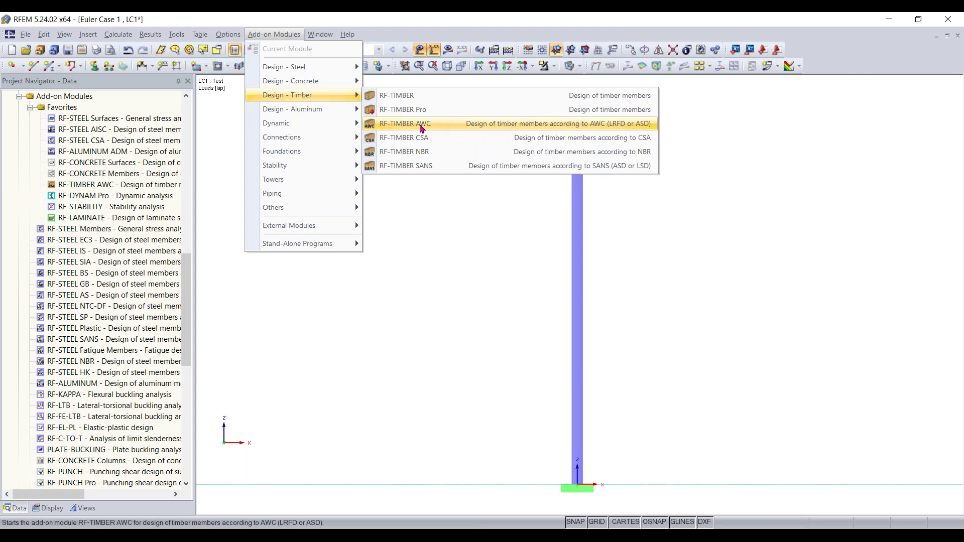
{"action": "mouse_move", "coordinate": [336, 116]}
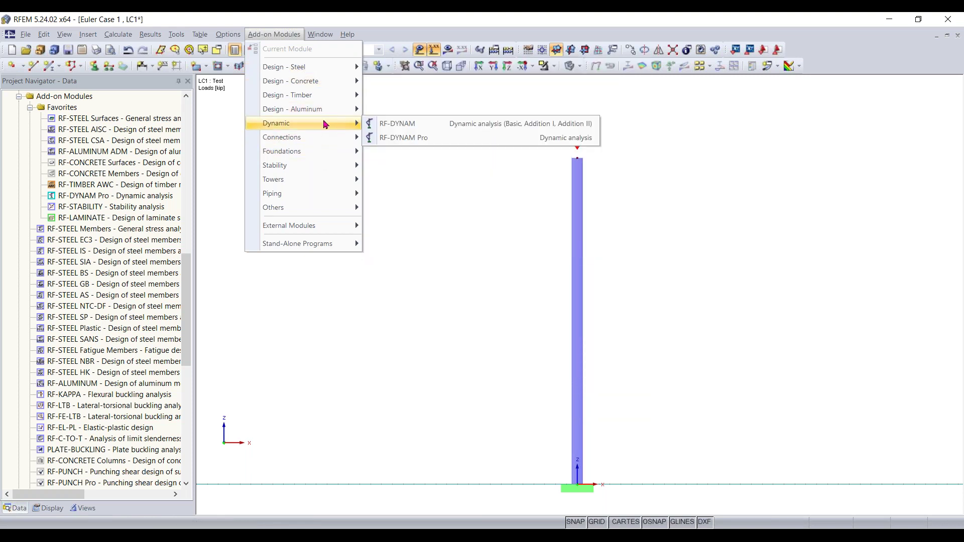
{"action": "mouse_move", "coordinate": [317, 171]}
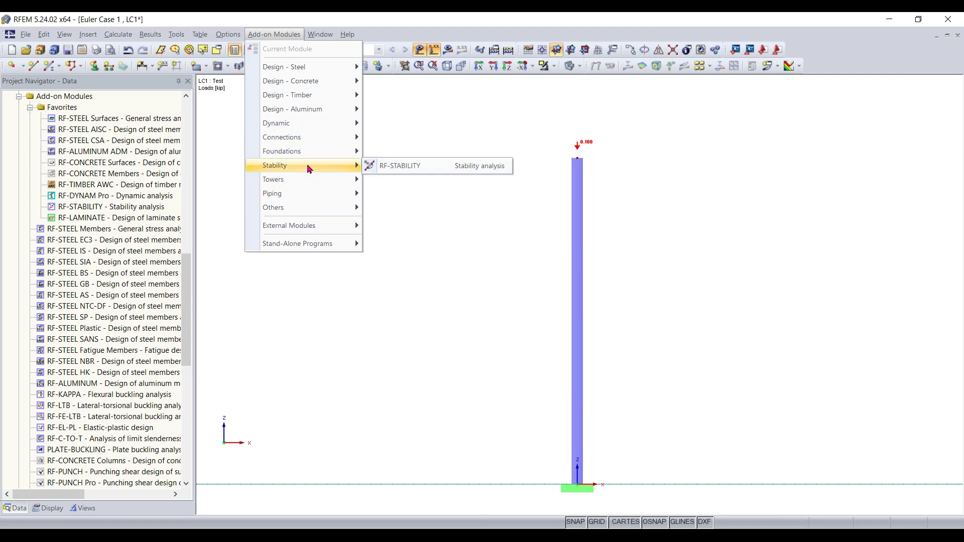
{"action": "left_click", "coordinate": [415, 166]}
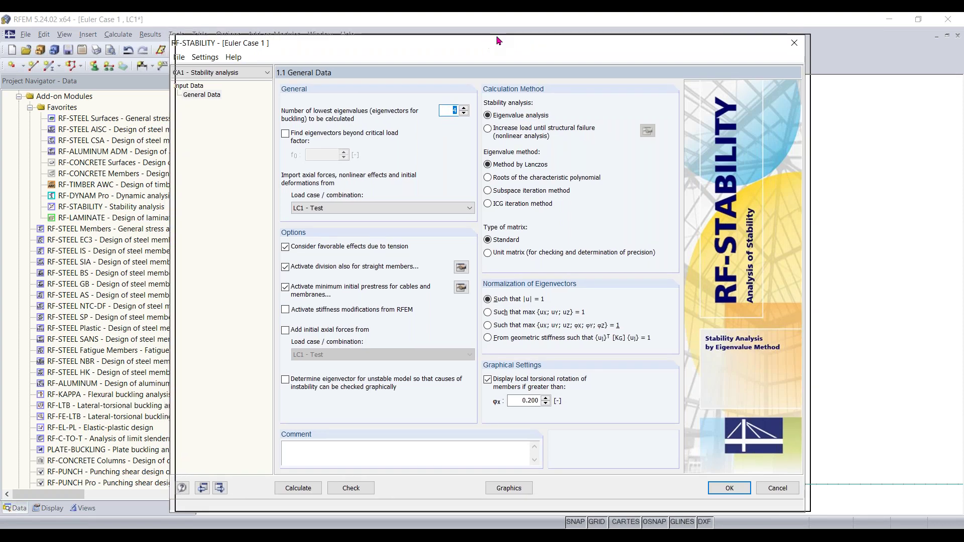
{"action": "left_click_drag", "start_coordinate": [496, 37], "coordinate": [510, 29]}
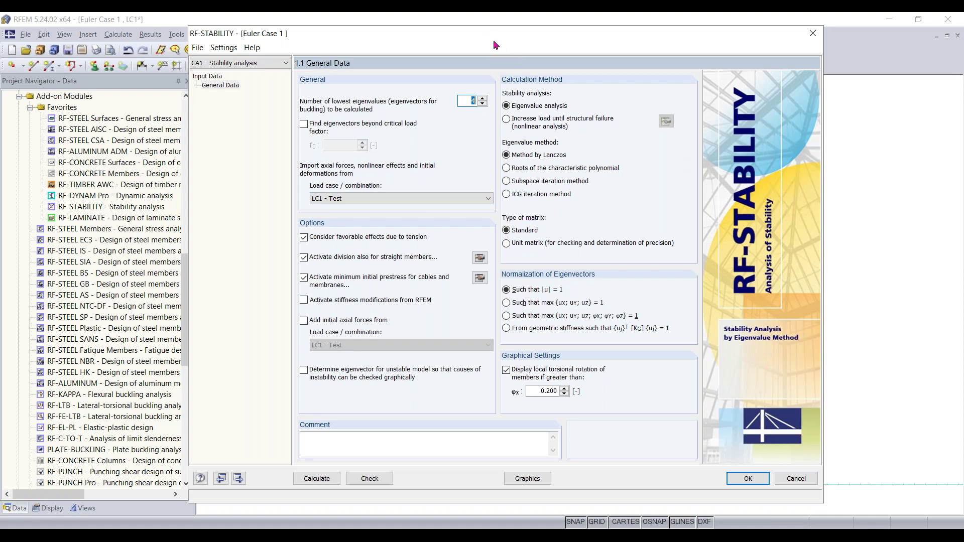
{"action": "mouse_move", "coordinate": [526, 37]}
{"action": "left_mouse_down"}
{"action": "mouse_move", "coordinate": [554, 38]}
{"action": "mouse_move", "coordinate": [527, 39]}
{"action": "left_mouse_up"}
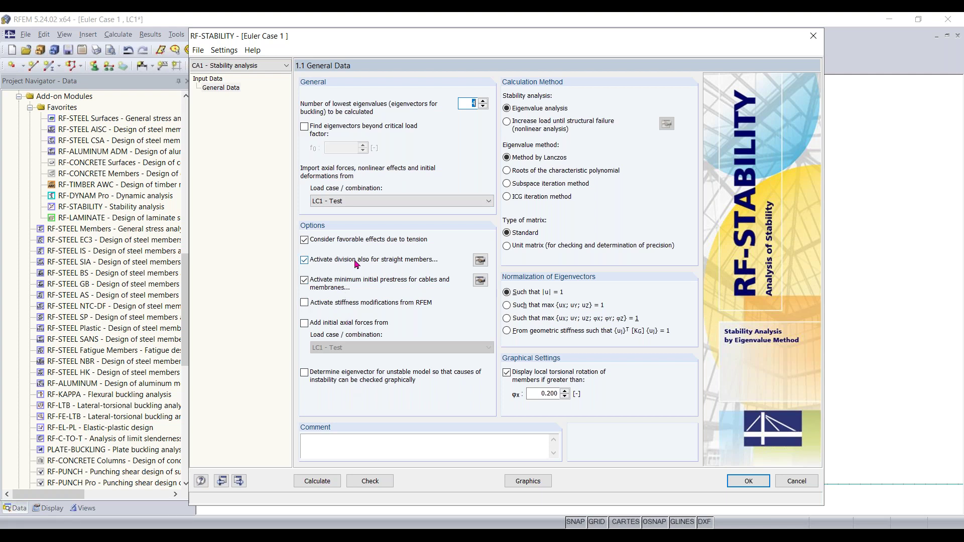
Step: Set the minimum number of divisions for straight members to 10 in the FE mesh settings and run the stability calculation
{"action": "left_click", "coordinate": [481, 261]}
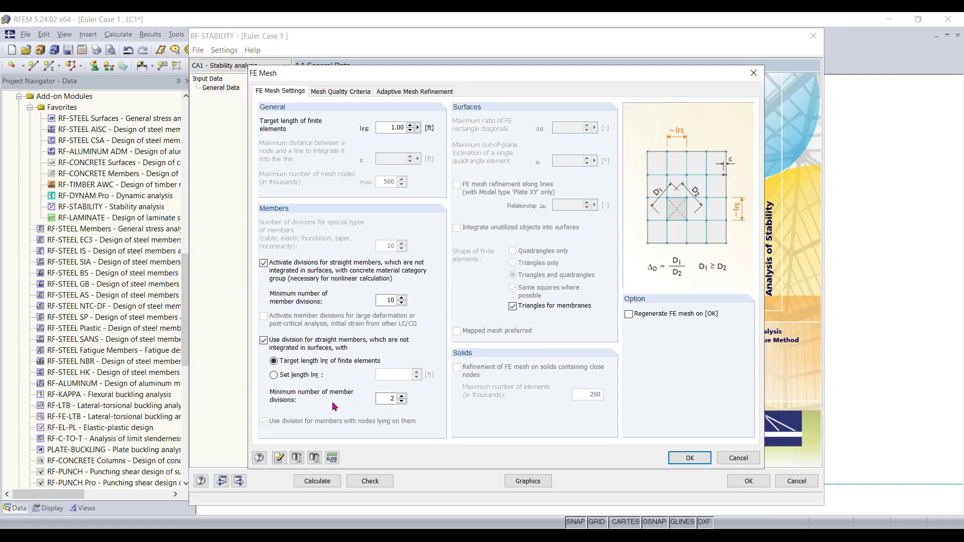
{"action": "double_click", "coordinate": [382, 398]}
{"action": "key", "text": "BackSpace"}
{"action": "type", "text": "10"}
{"action": "left_click", "coordinate": [690, 464]}
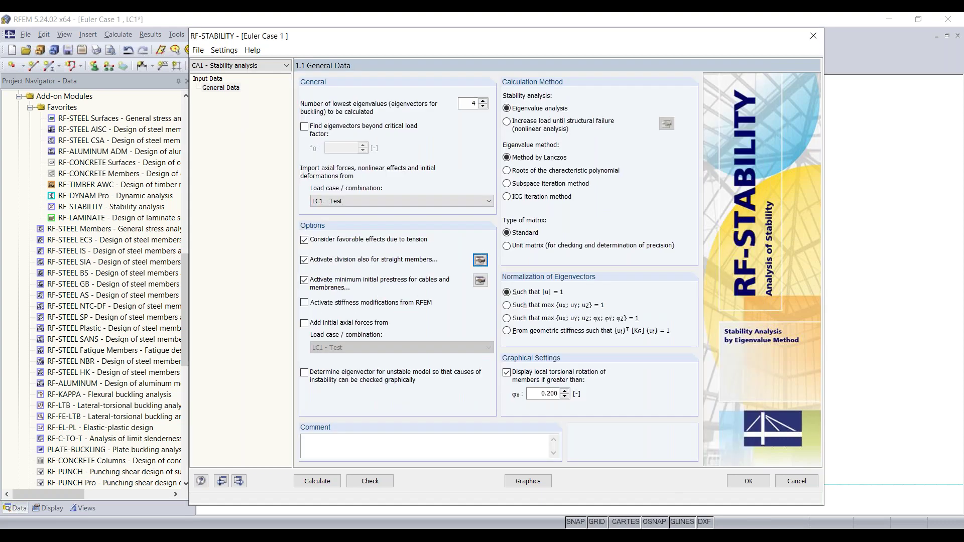
{"action": "left_click", "coordinate": [316, 482]}
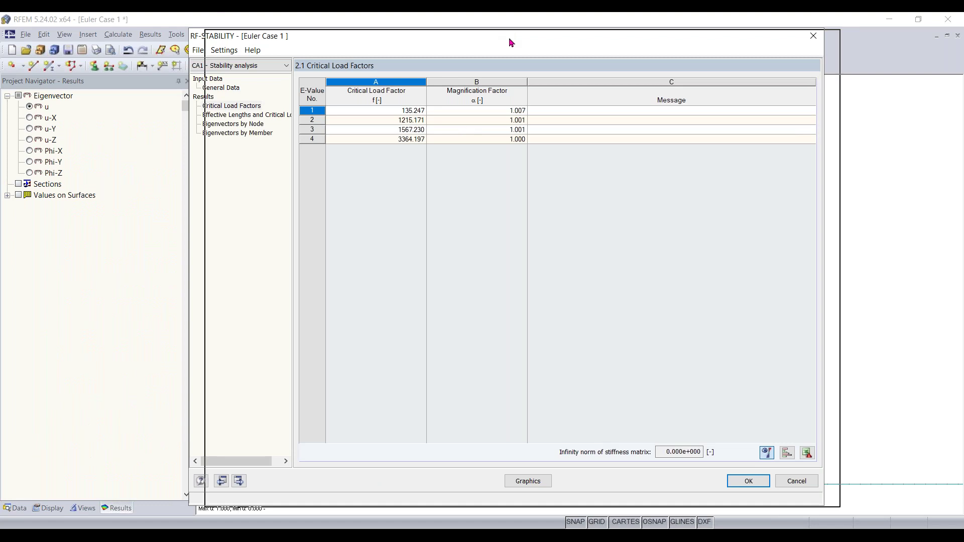
Step: Review the critical load factors and the effective lengths and critical loads of the column
{"action": "left_click_drag", "start_coordinate": [508, 39], "coordinate": [495, 39]}
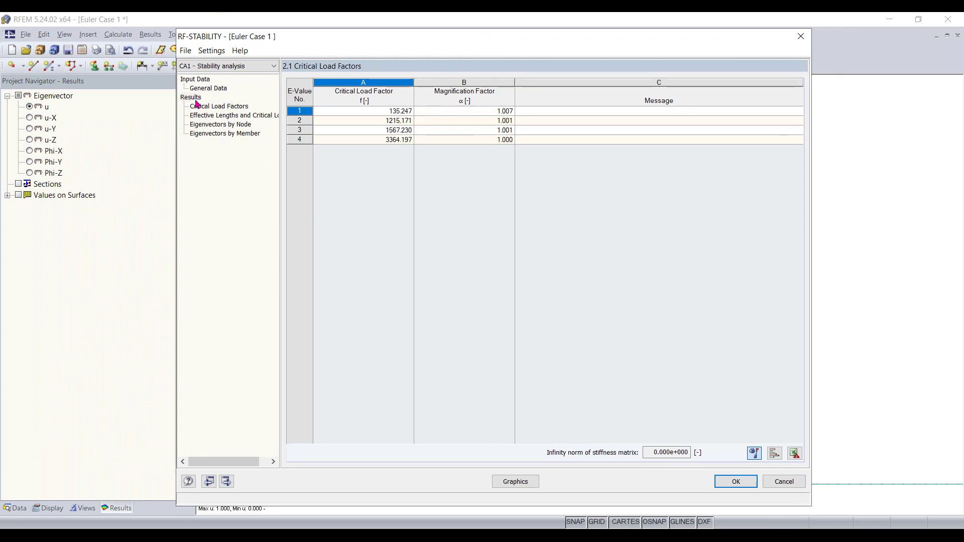
{"action": "left_click", "coordinate": [208, 88]}
{"action": "left_click", "coordinate": [191, 97]}
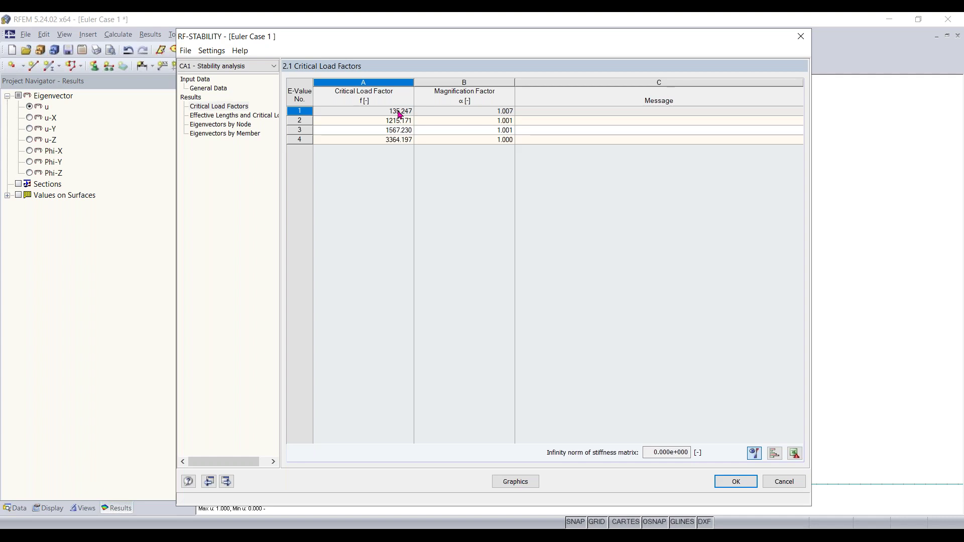
{"action": "left_click", "coordinate": [252, 116]}
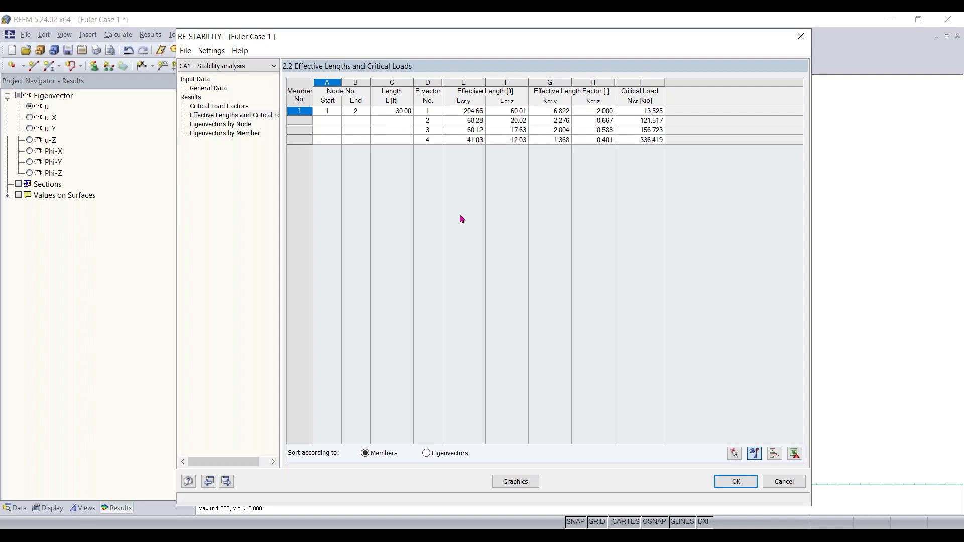
Step: Show the first eigenvector graphically on the model, viewed along the X direction
{"action": "left_click", "coordinate": [516, 482]}
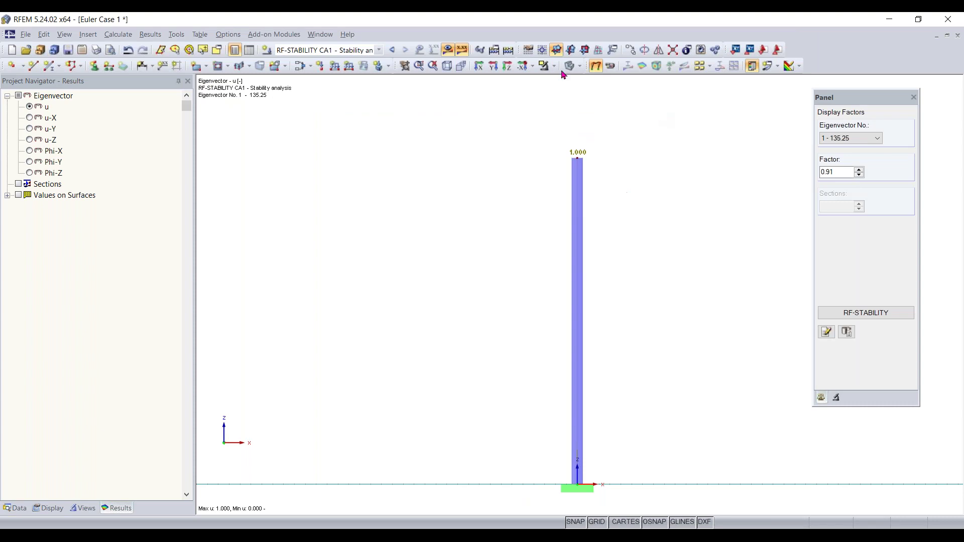
{"action": "left_click", "coordinate": [479, 66]}
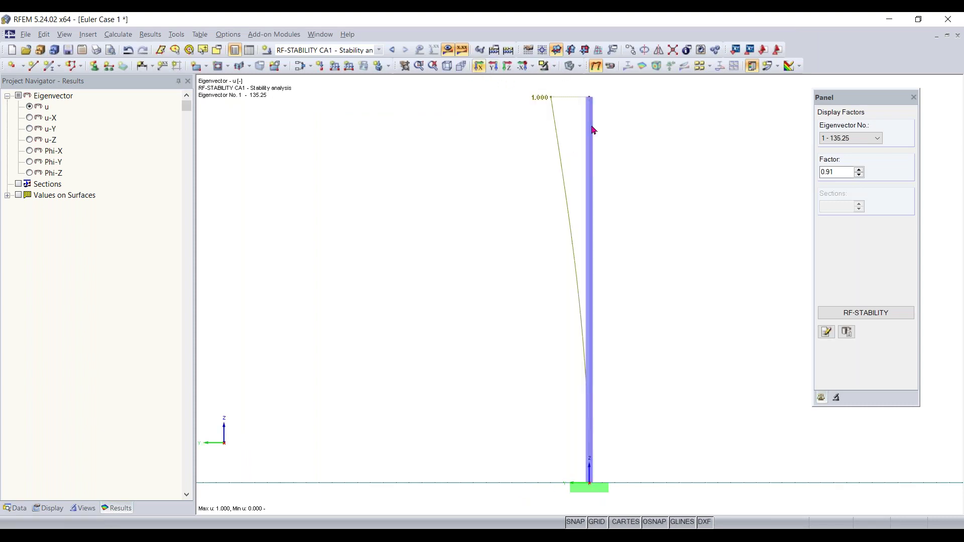
{"action": "left_click", "coordinate": [859, 140]}
{"action": "left_click", "coordinate": [860, 140]}
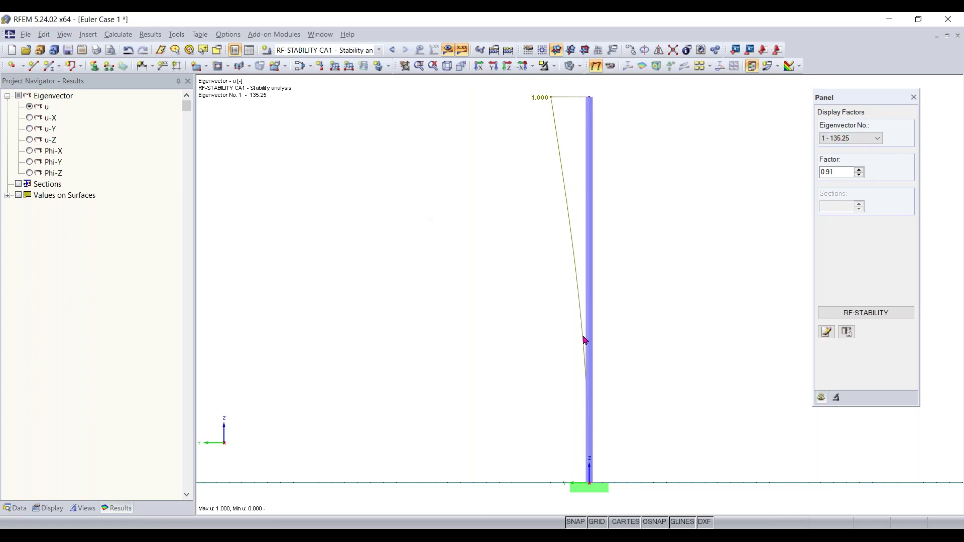
Step: Display the members' deformation as colored cross-sections and bring up the eigenvector display factors
{"action": "left_click", "coordinate": [50, 508]}
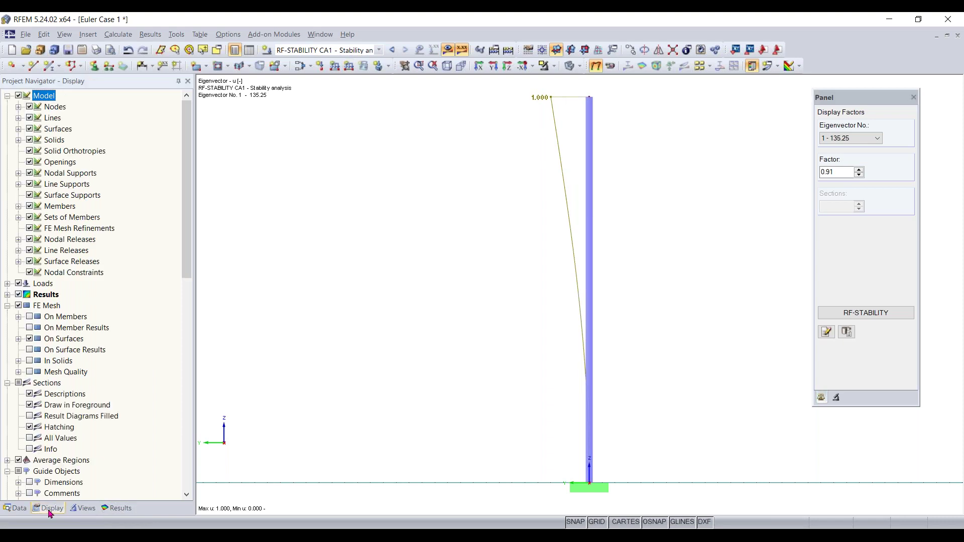
{"action": "left_click_drag", "start_coordinate": [191, 173], "coordinate": [194, 227]}
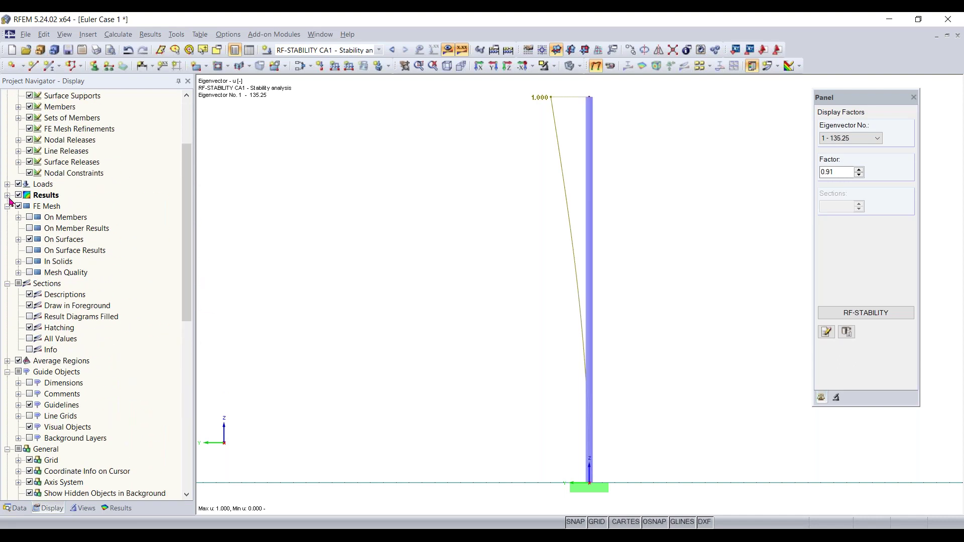
{"action": "left_click", "coordinate": [7, 195]}
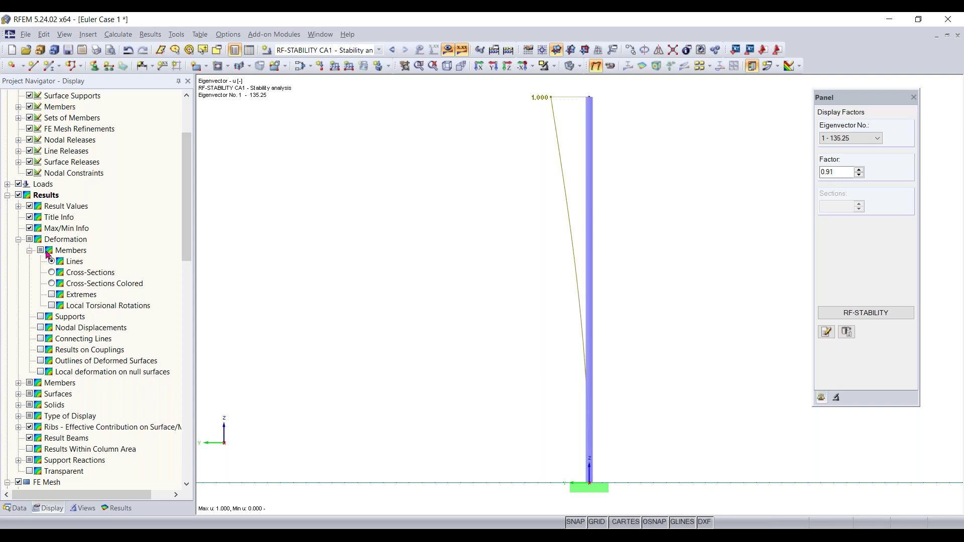
{"action": "left_click", "coordinate": [53, 284]}
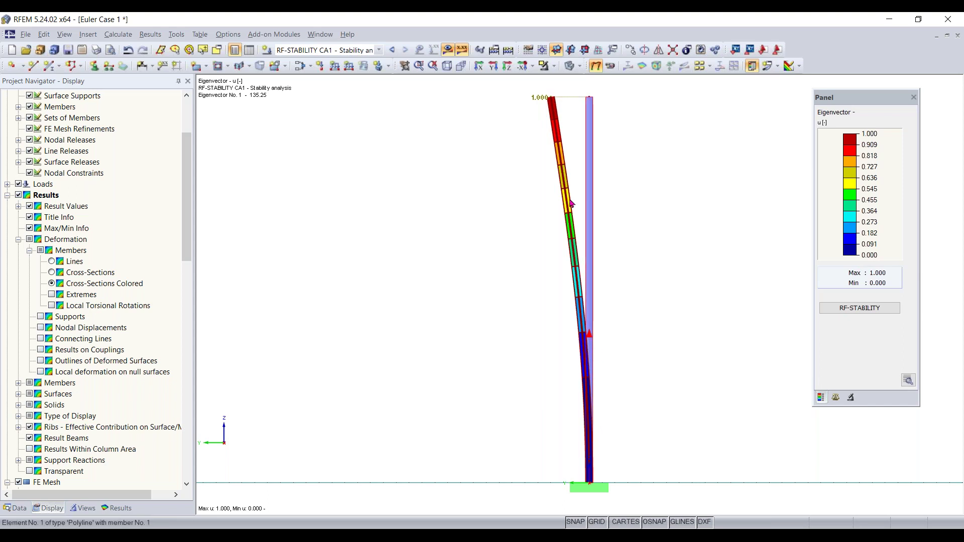
{"action": "left_click", "coordinate": [851, 400]}
{"action": "left_click", "coordinate": [849, 397]}
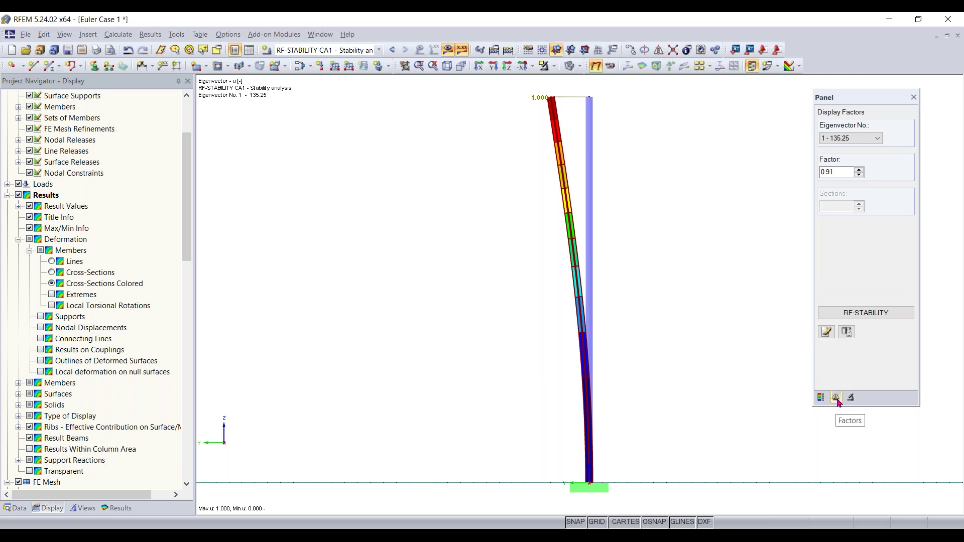
Step: Step through the buckling mode shapes from eigenvector 1 to 4 and return to the first one
{"action": "scroll", "coordinate": [867, 143], "scroll_direction": "down", "scroll_amount": 3}
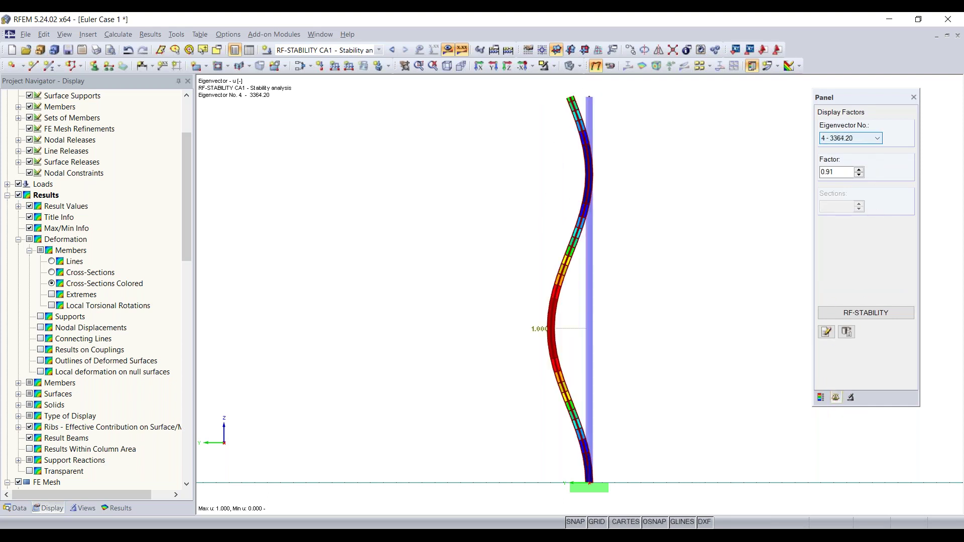
{"action": "scroll", "coordinate": [866, 142], "scroll_direction": "up", "scroll_amount": 2}
{"action": "scroll", "coordinate": [866, 142], "scroll_direction": "down", "scroll_amount": 1}
{"action": "scroll", "coordinate": [866, 143], "scroll_direction": "up", "scroll_amount": 1}
{"action": "scroll", "coordinate": [851, 138], "scroll_direction": "up", "scroll_amount": 1}
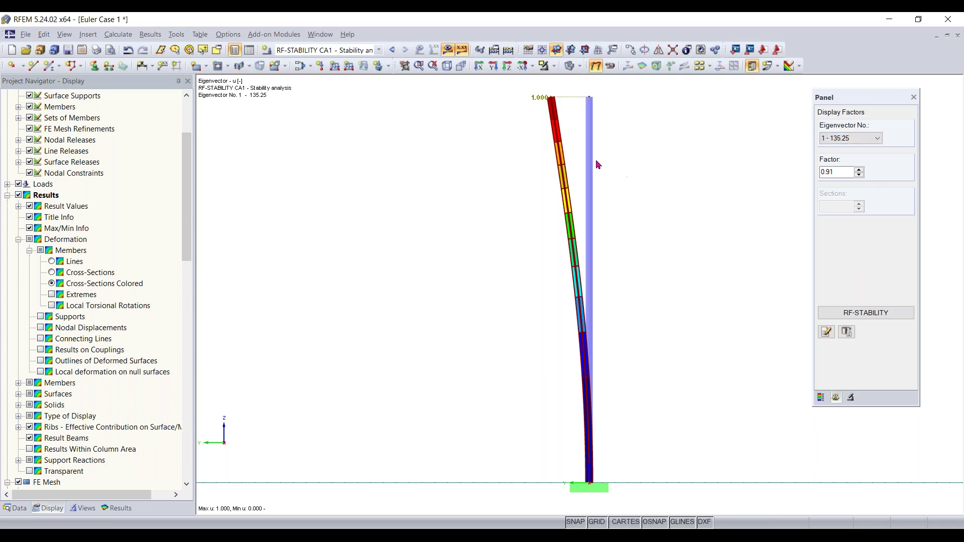
Step: View the first buckling mode of the column in three dimensions, with the whole column and its support in sight
{"action": "middle_click_drag", "start_coordinate": [496, 152], "coordinate": [684, 261], "text": "ctrl"}
{"action": "right_click", "coordinate": [684, 262]}
{"action": "left_click", "coordinate": [653, 158]}
{"action": "scroll", "coordinate": [597, 166], "scroll_direction": "up", "scroll_amount": 2}
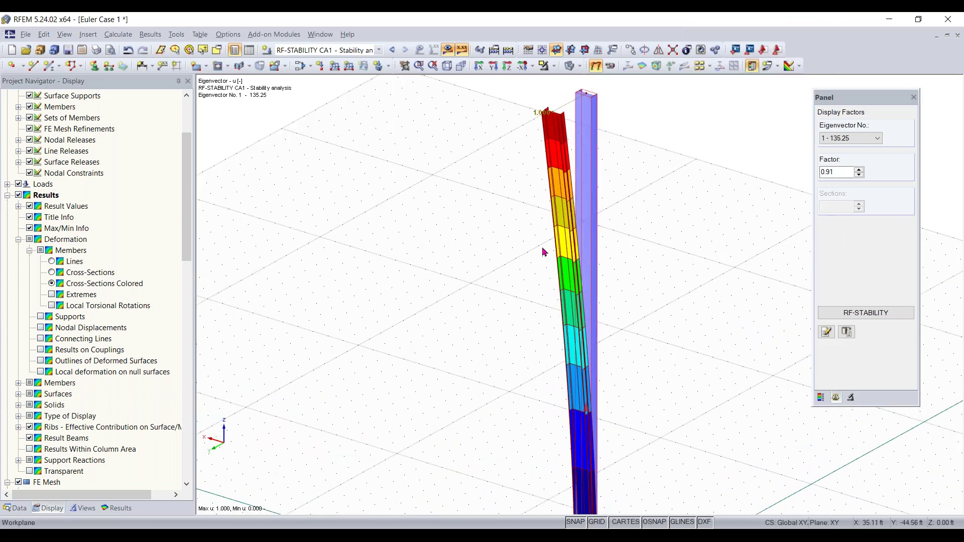
{"action": "scroll", "coordinate": [651, 129], "scroll_direction": "down", "scroll_amount": 3}
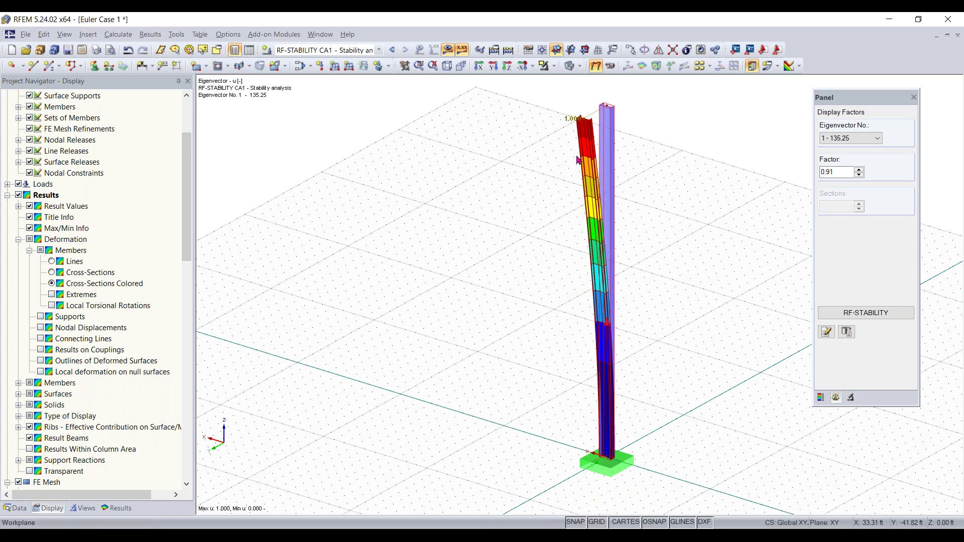
Step: Examine the column's W 12x35 cross-section properties, in particular the moments of inertia Iy and Iz
{"action": "double_click", "coordinate": [626, 242]}
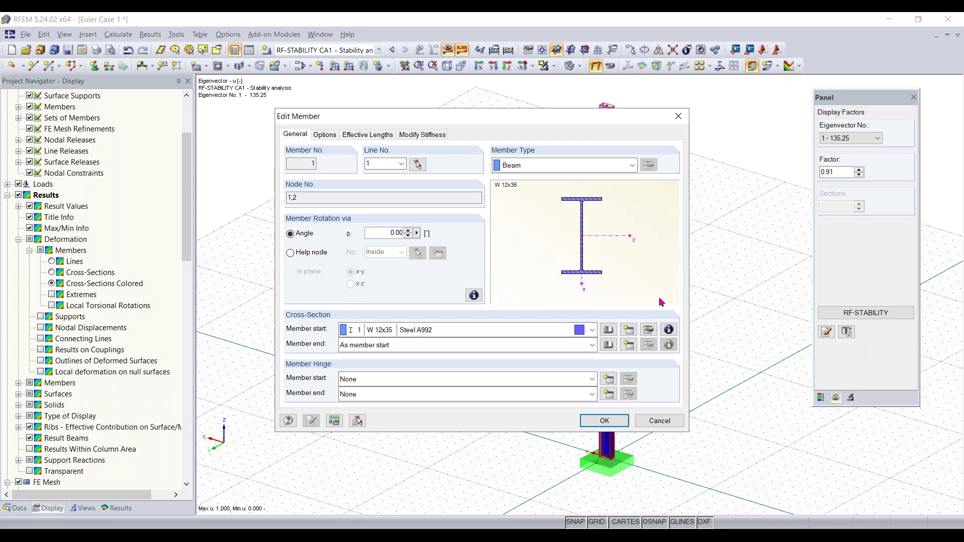
{"action": "left_click", "coordinate": [669, 330]}
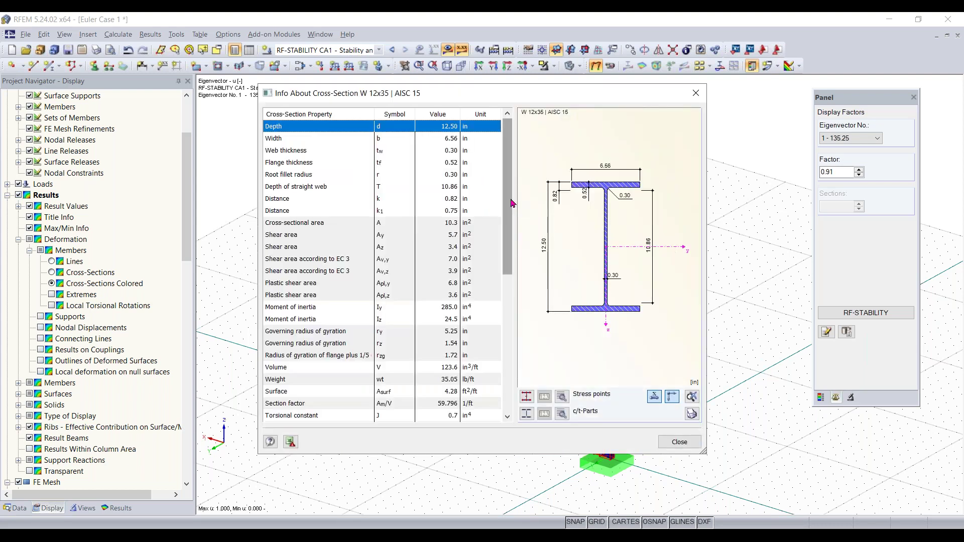
{"action": "left_click_drag", "start_coordinate": [512, 203], "coordinate": [512, 337]}
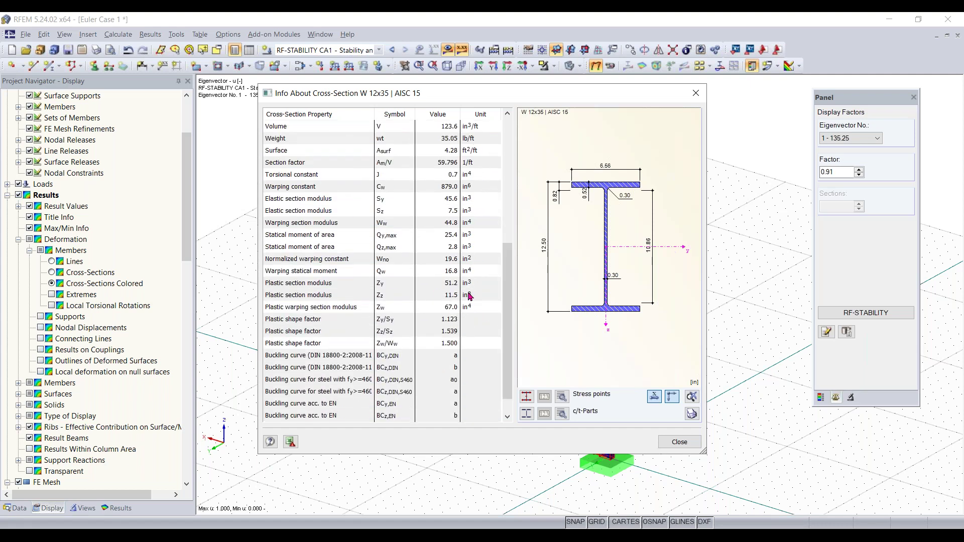
{"action": "left_click_drag", "start_coordinate": [504, 281], "coordinate": [505, 205]}
{"action": "left_click", "coordinate": [320, 200]}
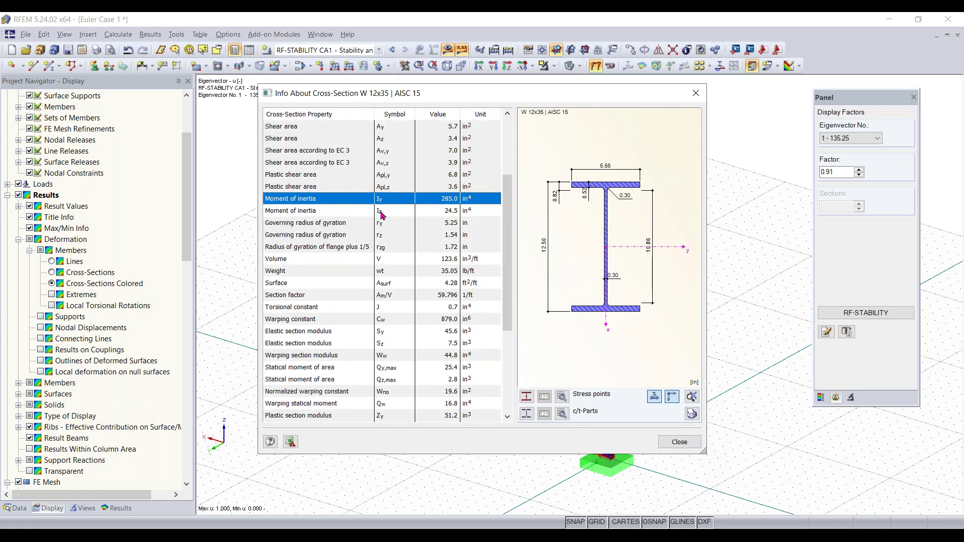
{"action": "left_click", "coordinate": [436, 216]}
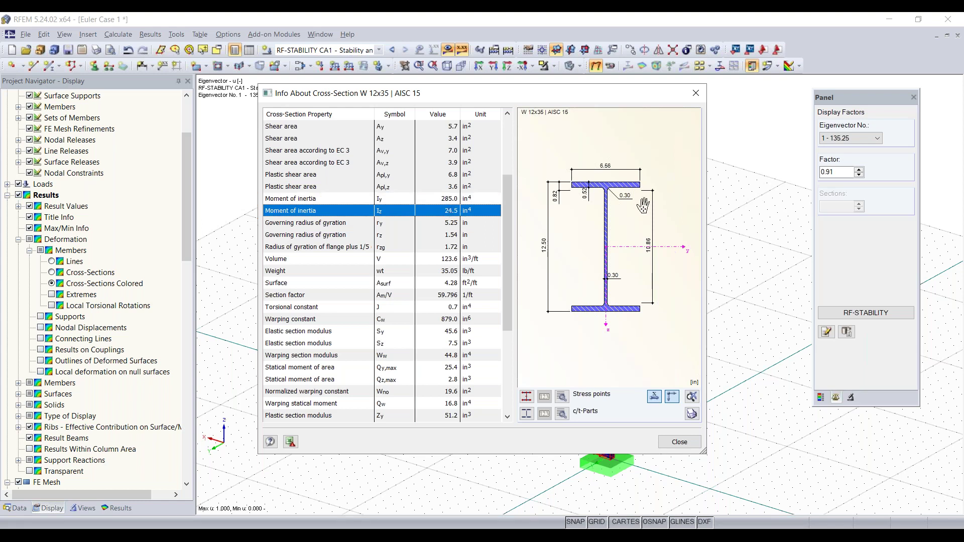
{"action": "left_click", "coordinate": [682, 444]}
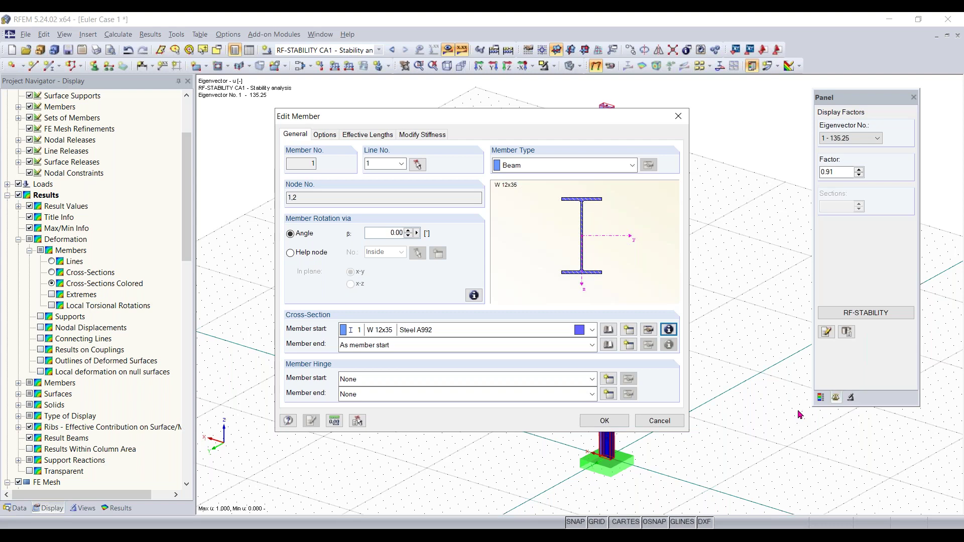
{"action": "left_click", "coordinate": [603, 421]}
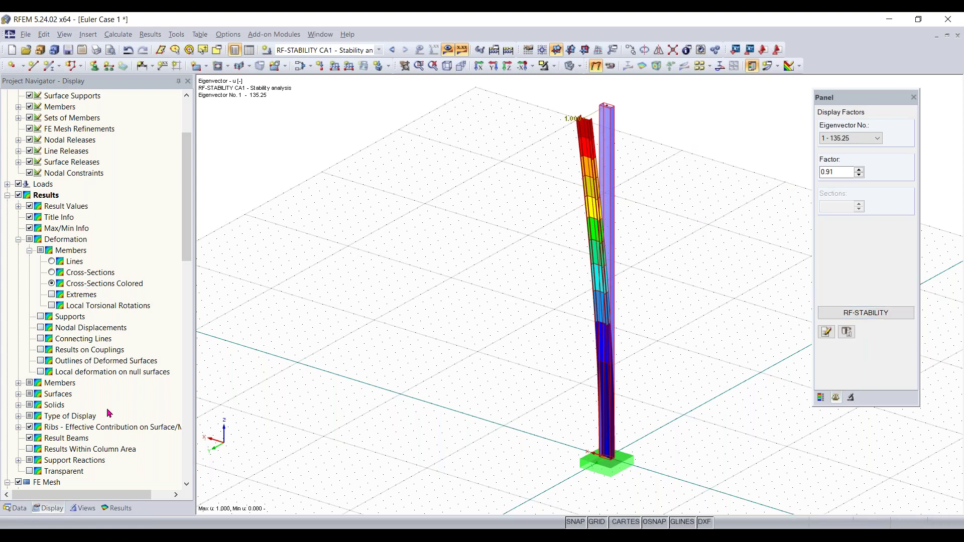
Step: Look through the project's add-on modules and check the favorite setting of RF-STABILITY
{"action": "left_click", "coordinate": [15, 508]}
{"action": "scroll", "coordinate": [121, 260], "scroll_direction": "up", "scroll_amount": 5}
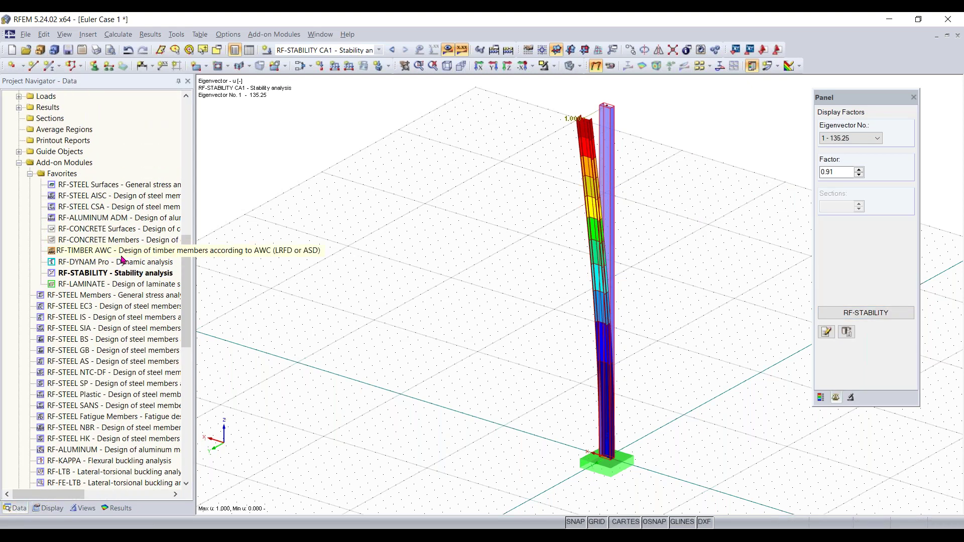
{"action": "scroll", "coordinate": [123, 259], "scroll_direction": "up", "scroll_amount": 1}
{"action": "scroll", "coordinate": [125, 301], "scroll_direction": "down", "scroll_amount": 2}
{"action": "left_click", "coordinate": [113, 373]}
{"action": "left_click", "coordinate": [162, 320]}
{"action": "scroll", "coordinate": [125, 309], "scroll_direction": "down", "scroll_amount": 3}
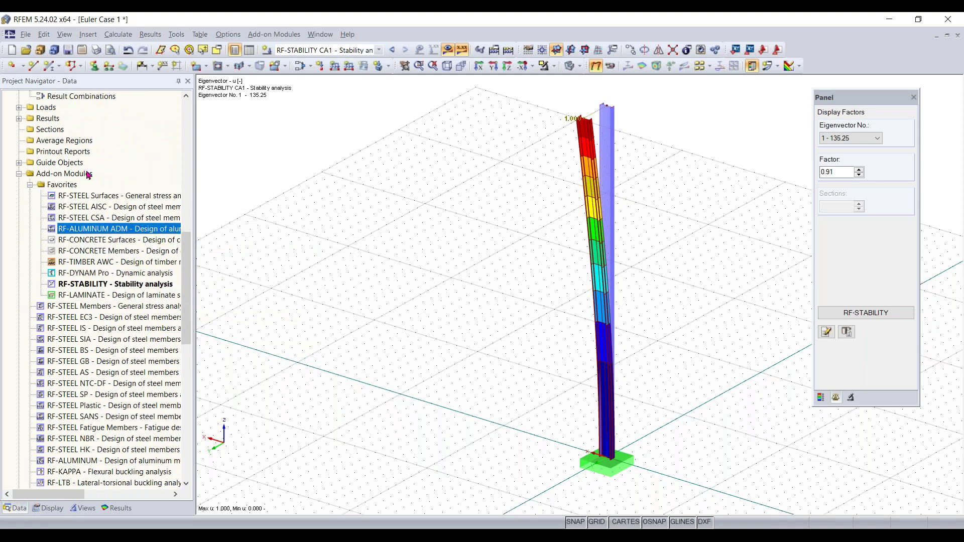
{"action": "scroll", "coordinate": [107, 340], "scroll_direction": "down", "scroll_amount": 1}
{"action": "mouse_move", "coordinate": [108, 262]}
{"action": "left_mouse_down"}
{"action": "mouse_move", "coordinate": [124, 274]}
{"action": "mouse_move", "coordinate": [120, 263]}
{"action": "left_mouse_up"}
{"action": "left_click", "coordinate": [116, 255]}
{"action": "left_click", "coordinate": [114, 264]}
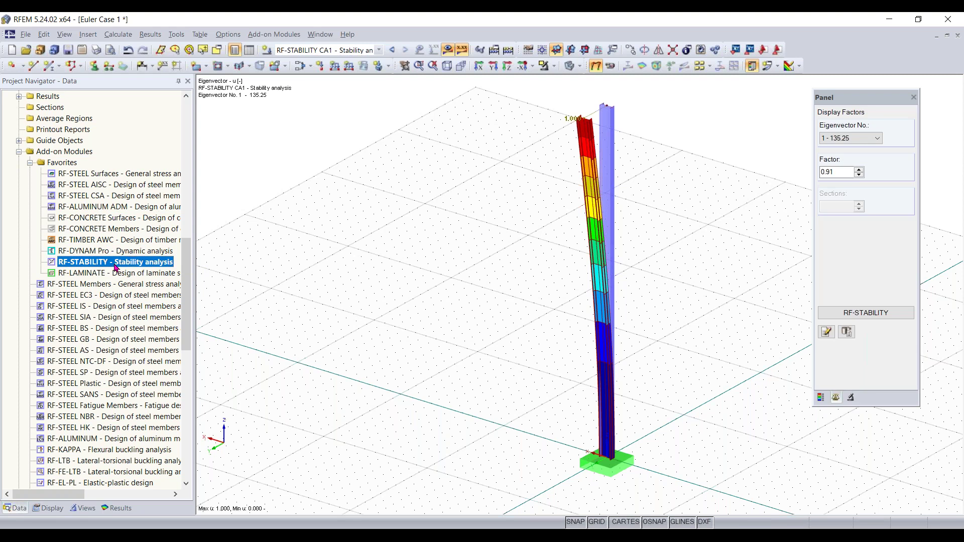
{"action": "scroll", "coordinate": [117, 265], "scroll_direction": "down", "scroll_amount": 8}
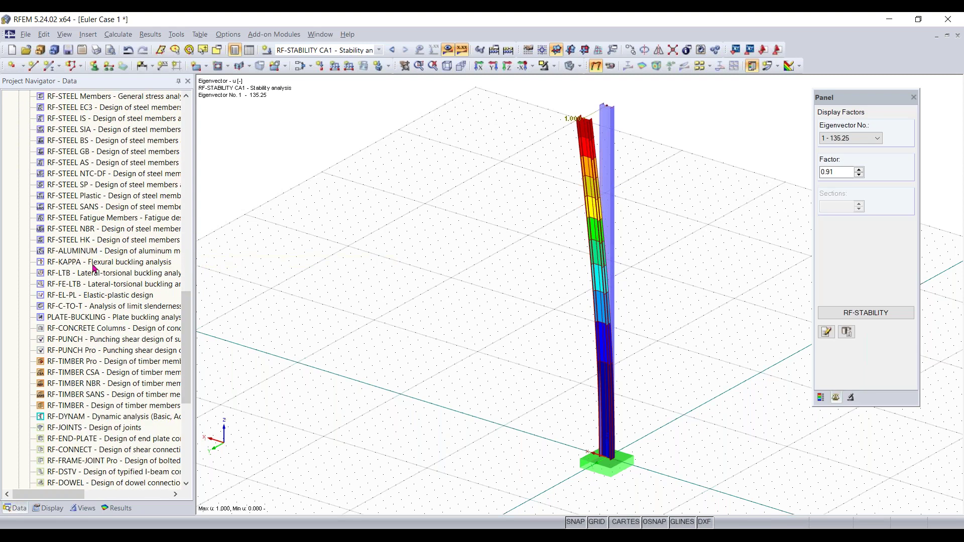
{"action": "scroll", "coordinate": [94, 267], "scroll_direction": "down", "scroll_amount": 3}
{"action": "scroll", "coordinate": [93, 226], "scroll_direction": "up", "scroll_amount": 10}
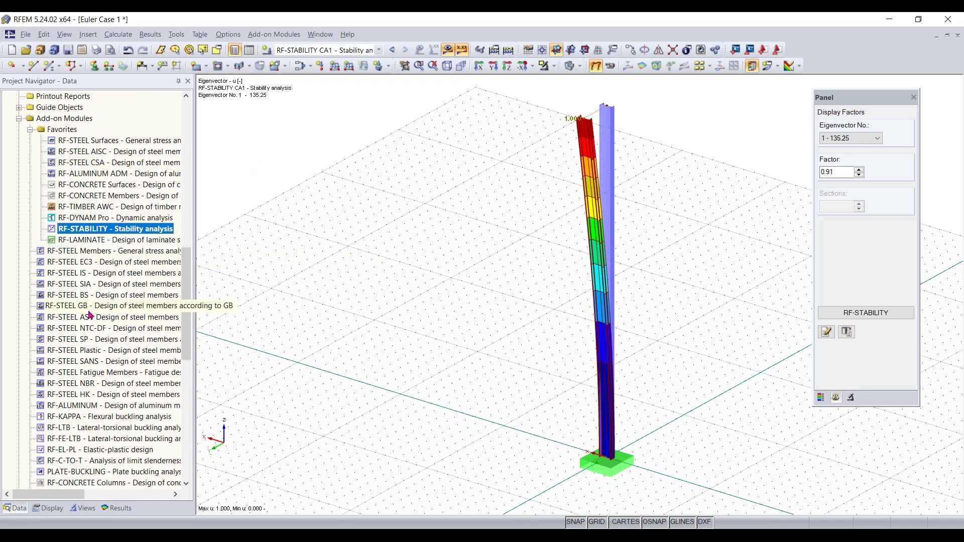
{"action": "right_click", "coordinate": [90, 228]}
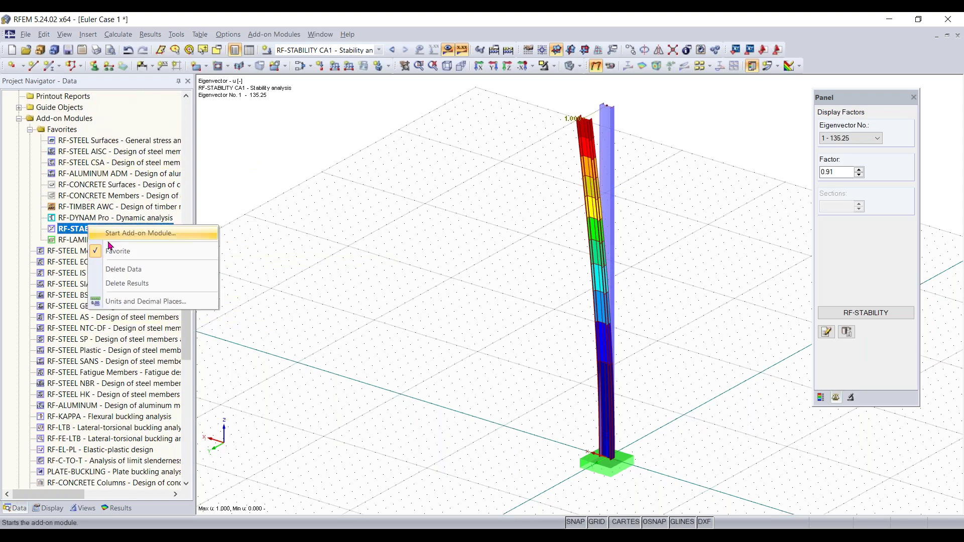
{"action": "left_click", "coordinate": [122, 257]}
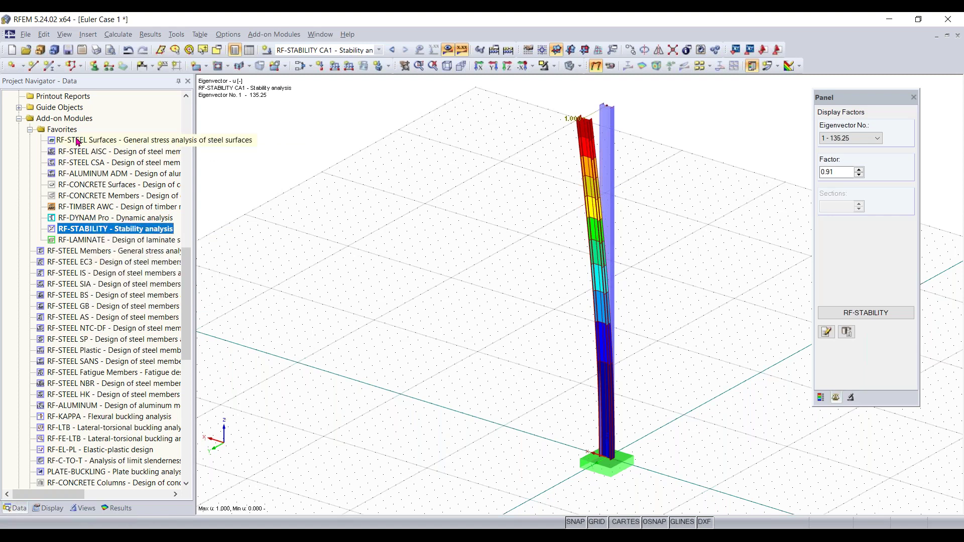
Step: Reopen the RF-STABILITY results and check the critical load factors and member 1's critical load for each eigenvector
{"action": "double_click", "coordinate": [79, 229]}
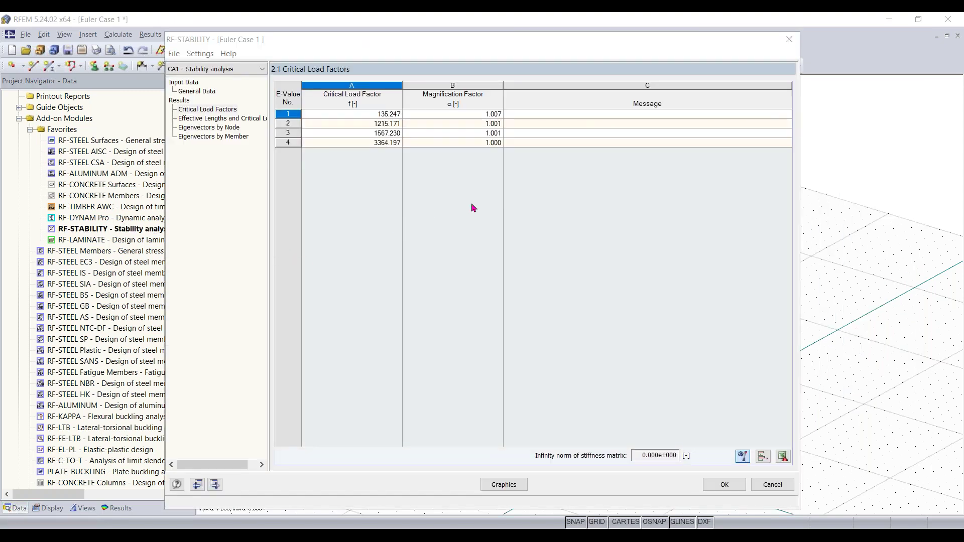
{"action": "left_click", "coordinate": [218, 119]}
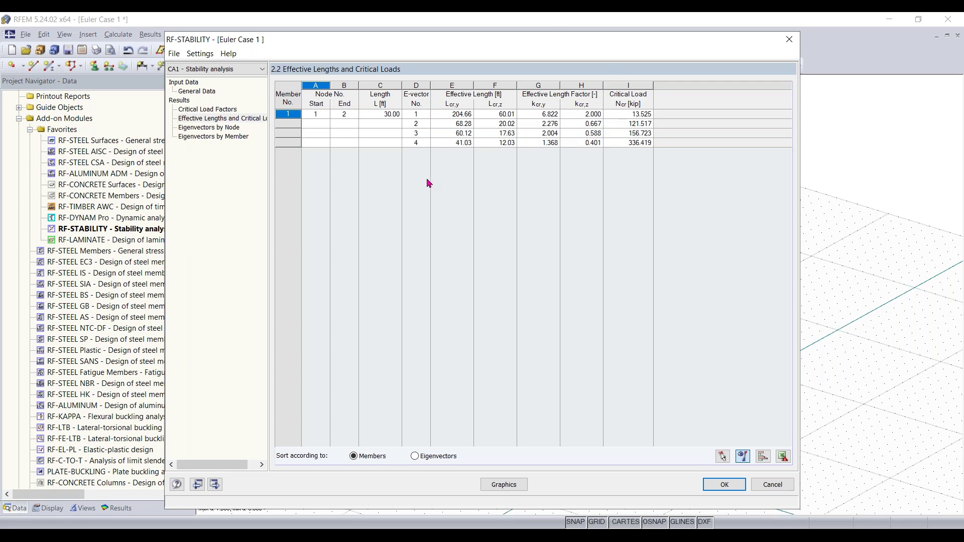
{"action": "left_click", "coordinate": [725, 485]}
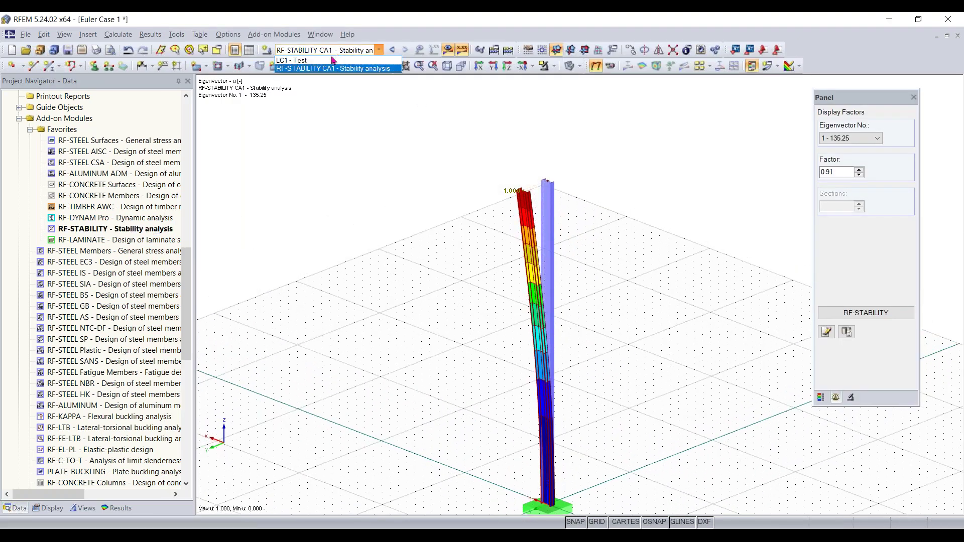
Step: Switch to load case LC1 and set the vertical nodal load PZ on node 2 to -14 kip
{"action": "left_click", "coordinate": [367, 50]}
{"action": "left_click", "coordinate": [346, 59]}
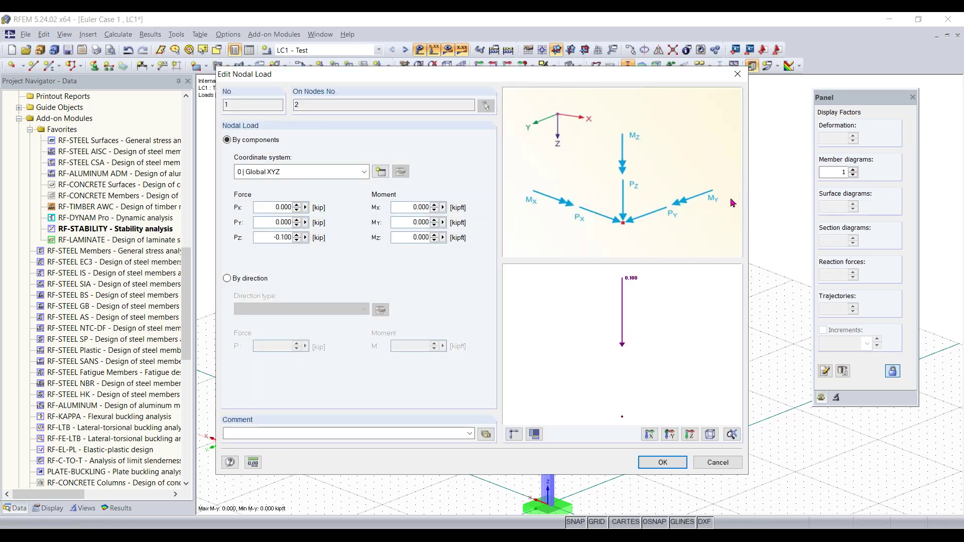
{"action": "left_click_drag", "start_coordinate": [266, 238], "coordinate": [462, 238]}
{"action": "key", "text": "BackSpace"}
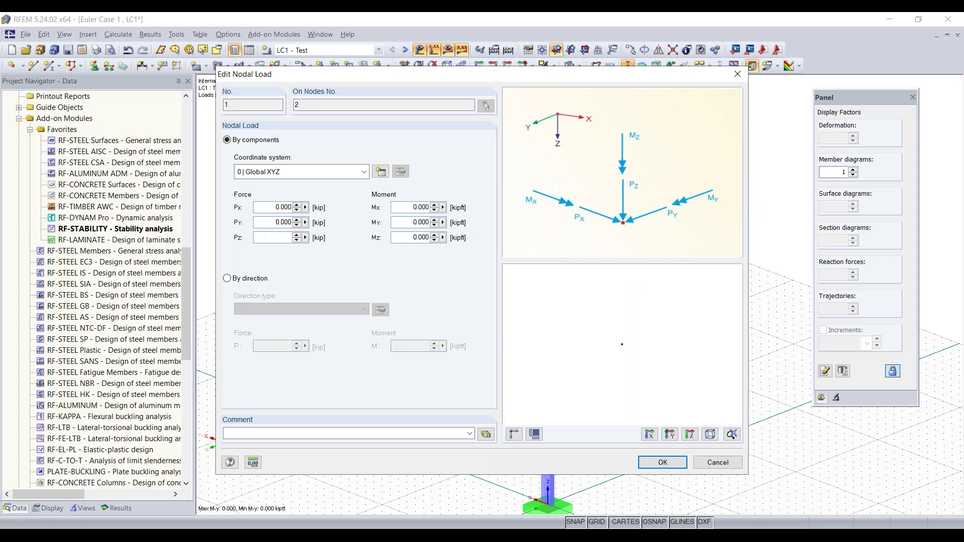
{"action": "type", "text": "-14"}
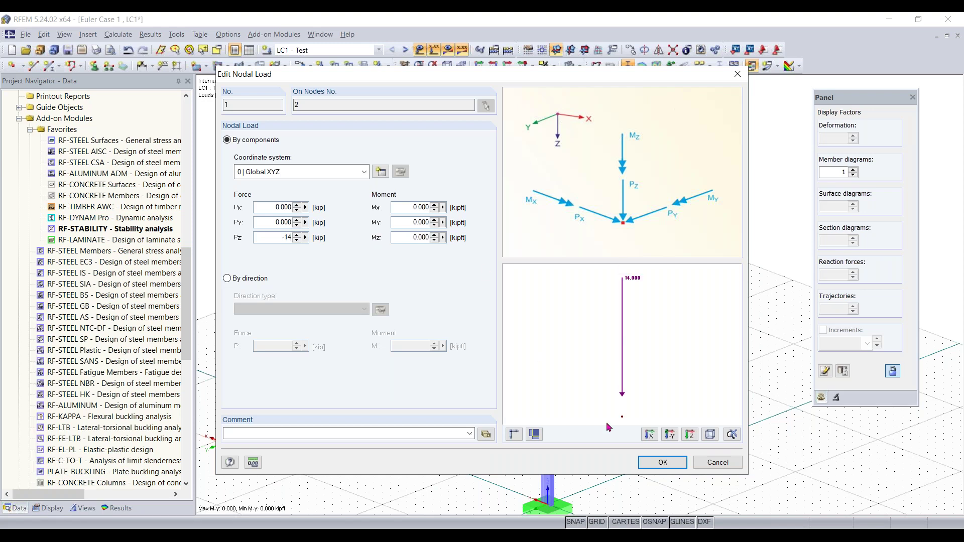
{"action": "left_click", "coordinate": [665, 461]}
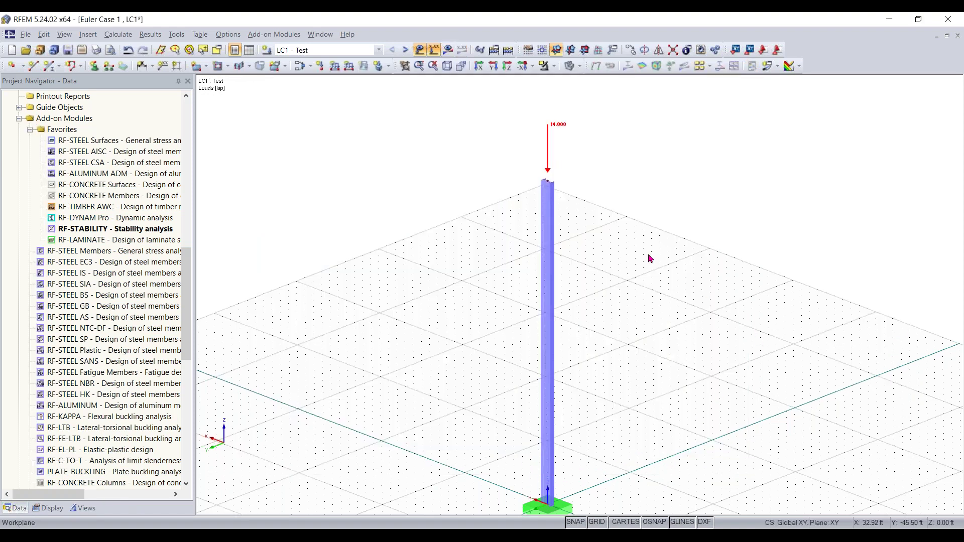
Step: Check the method of analysis in the calculation parameters of load case LC1
{"action": "scroll", "coordinate": [582, 279], "scroll_direction": "down", "scroll_amount": 1}
{"action": "middle_click_drag", "start_coordinate": [582, 279], "coordinate": [591, 256]}
{"action": "left_click", "coordinate": [300, 66]}
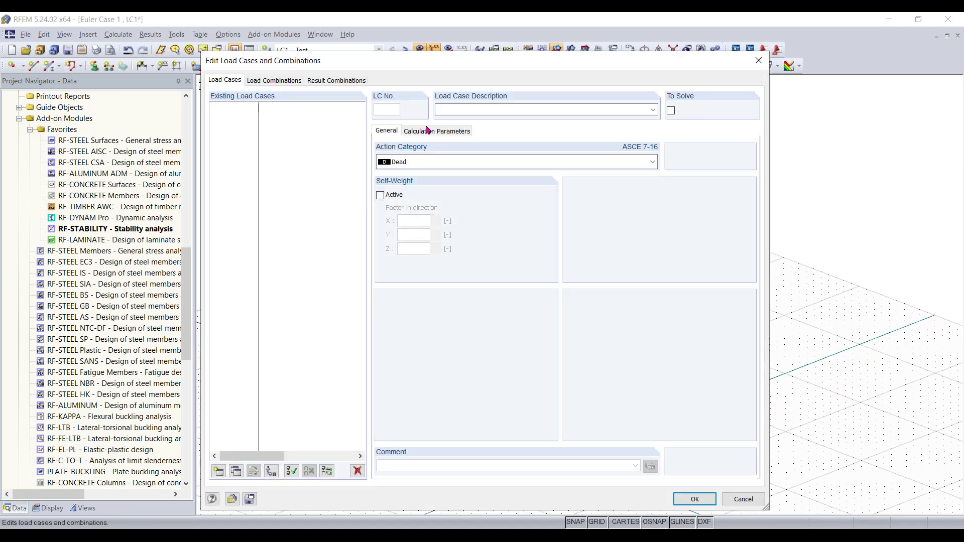
{"action": "left_click", "coordinate": [434, 132]}
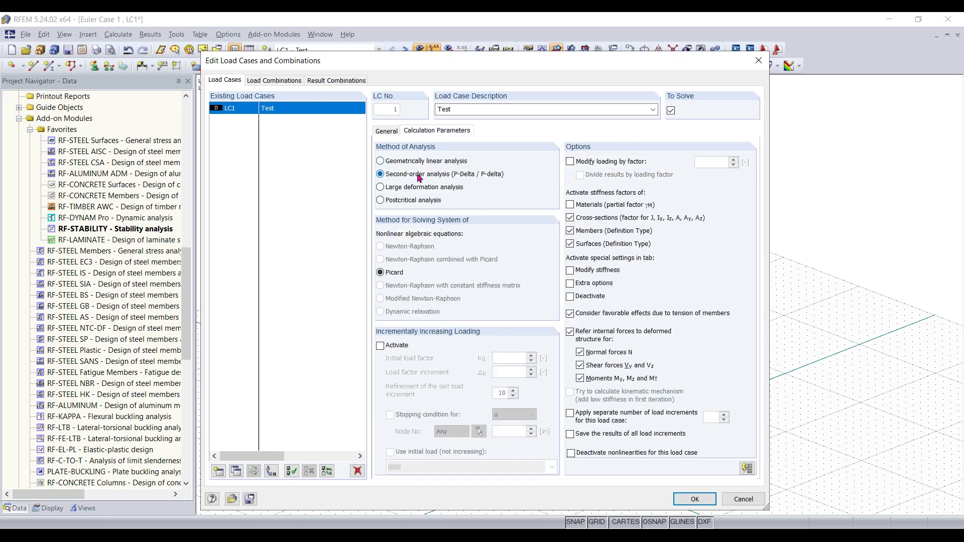
{"action": "left_click", "coordinate": [758, 61]}
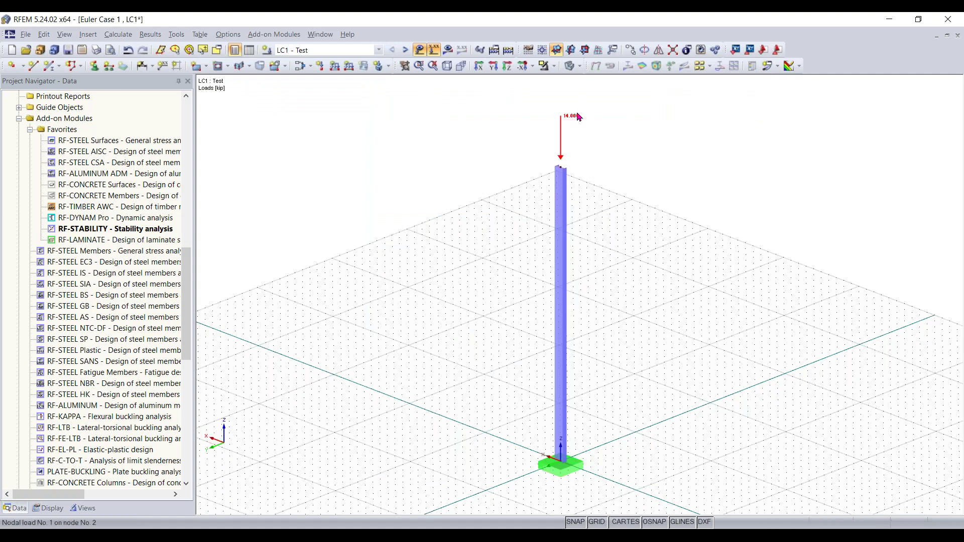
Step: Try to run the RF-STABILITY calculation for LC1 with the modified nodal load
{"action": "double_click", "coordinate": [166, 229]}
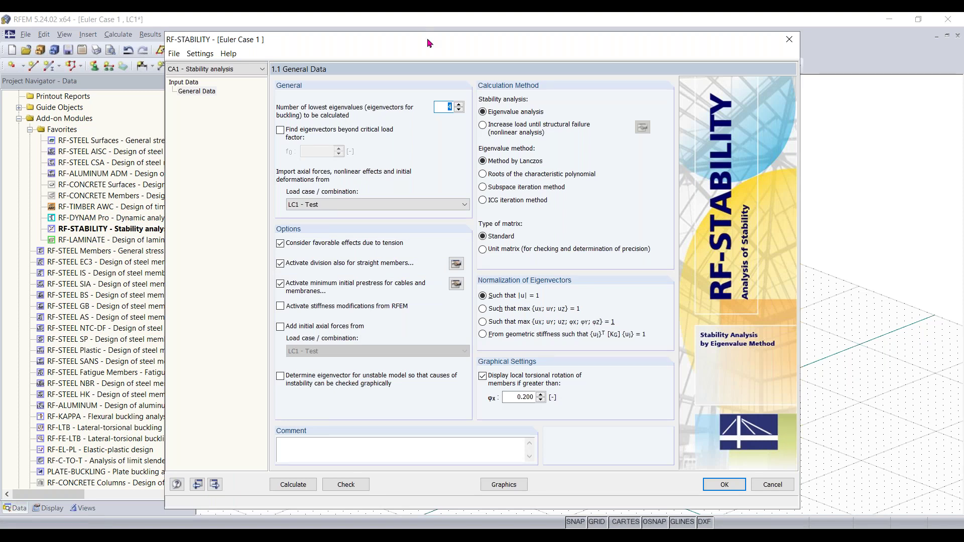
{"action": "left_click_drag", "start_coordinate": [435, 45], "coordinate": [429, 41]}
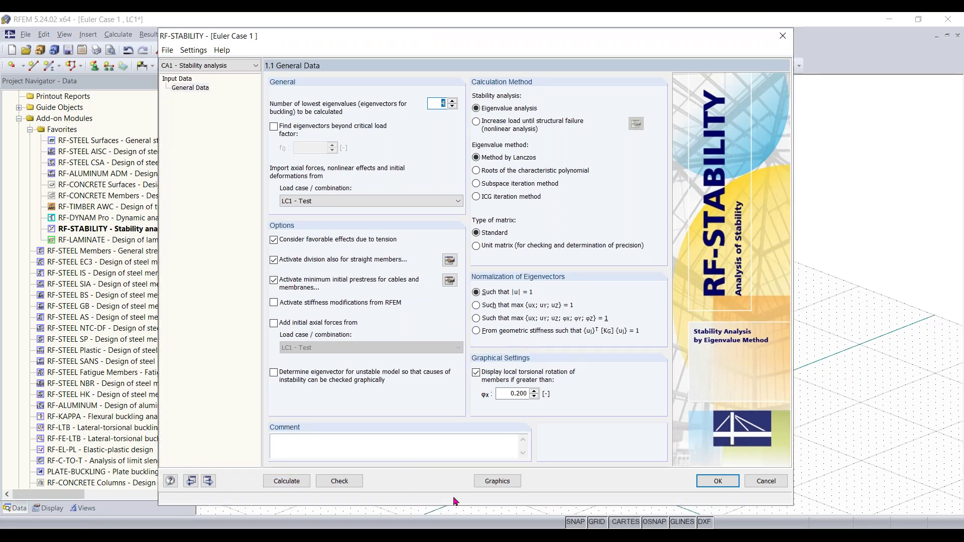
{"action": "left_click", "coordinate": [286, 482]}
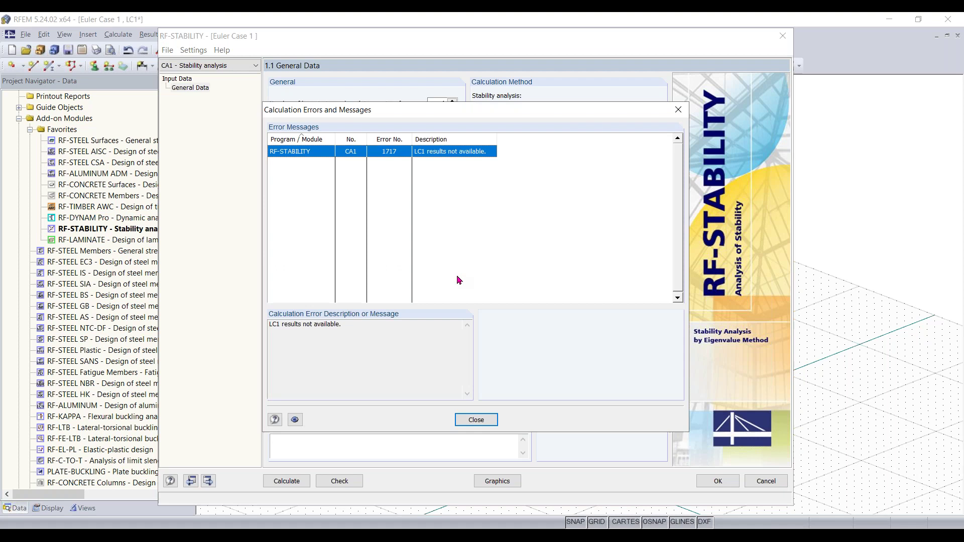
{"action": "left_click_drag", "start_coordinate": [442, 109], "coordinate": [455, 104]}
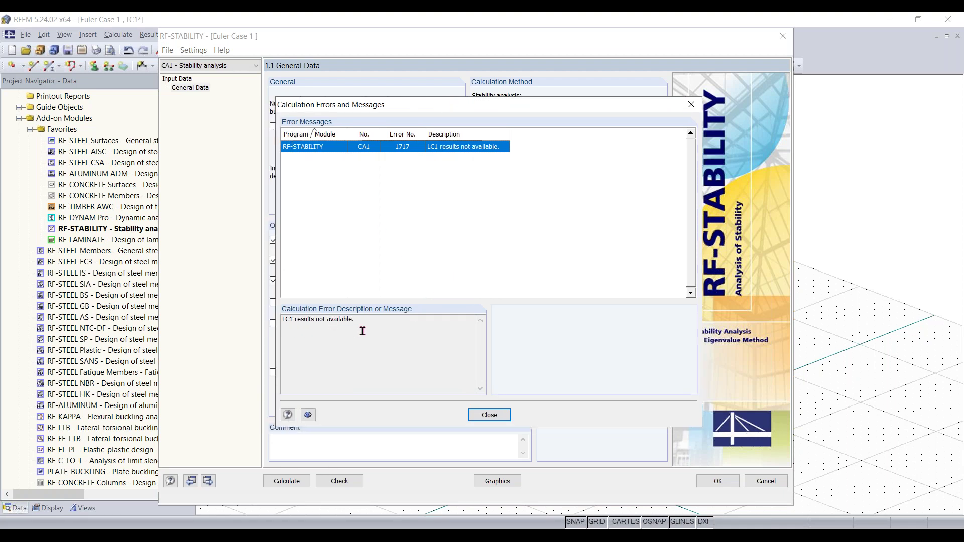
{"action": "left_click", "coordinate": [692, 106]}
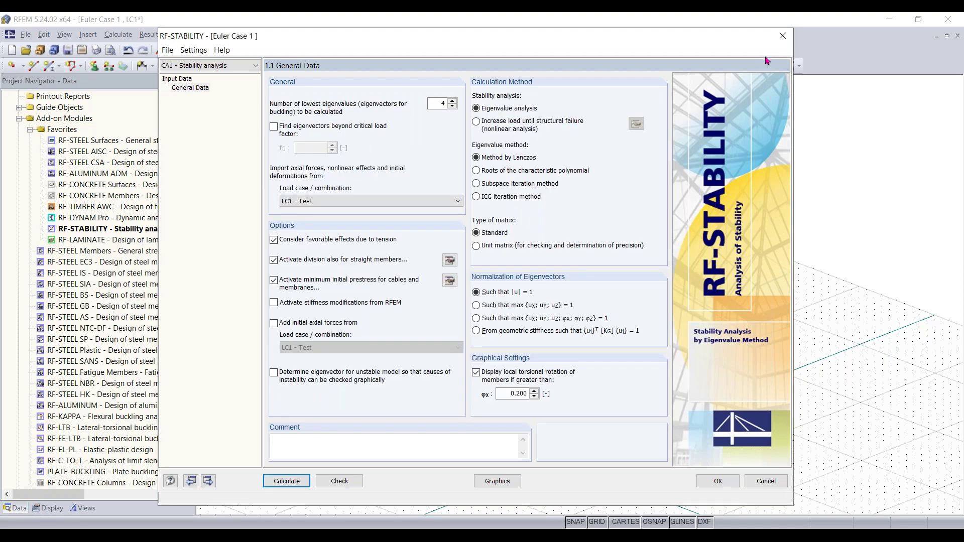
{"action": "left_click", "coordinate": [782, 37]}
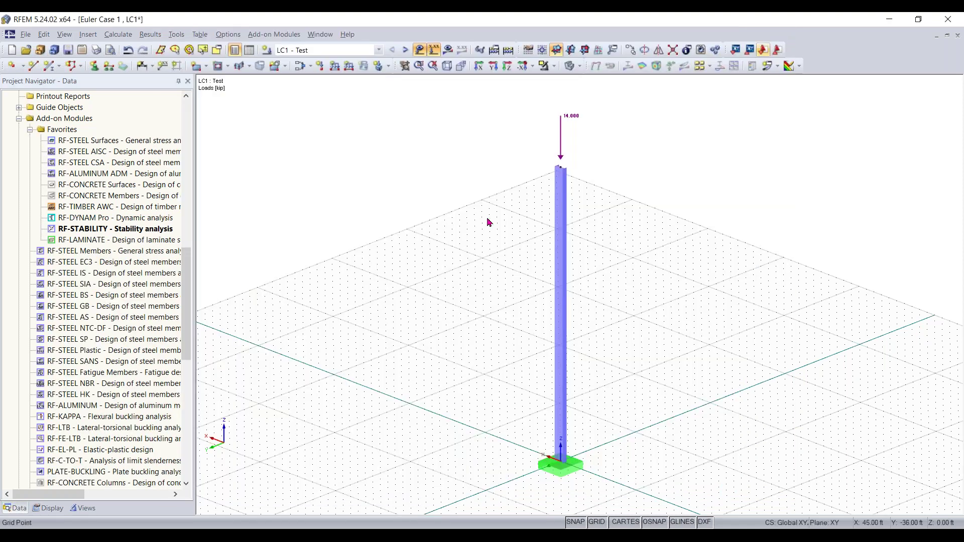
Step: Set the method of analysis in load case LC1's calculation parameters to geometrically linear analysis
{"action": "left_click", "coordinate": [309, 66]}
{"action": "left_click", "coordinate": [318, 82]}
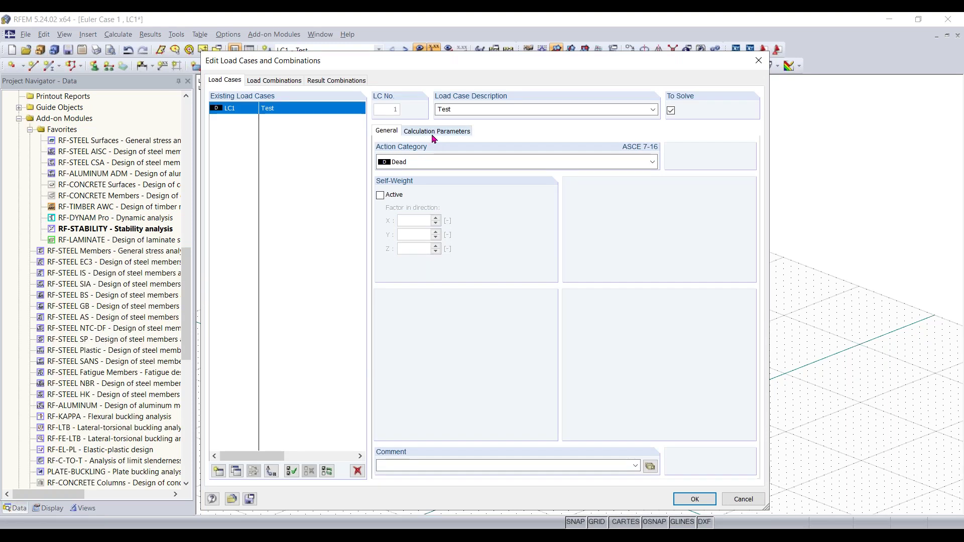
{"action": "left_click", "coordinate": [433, 132]}
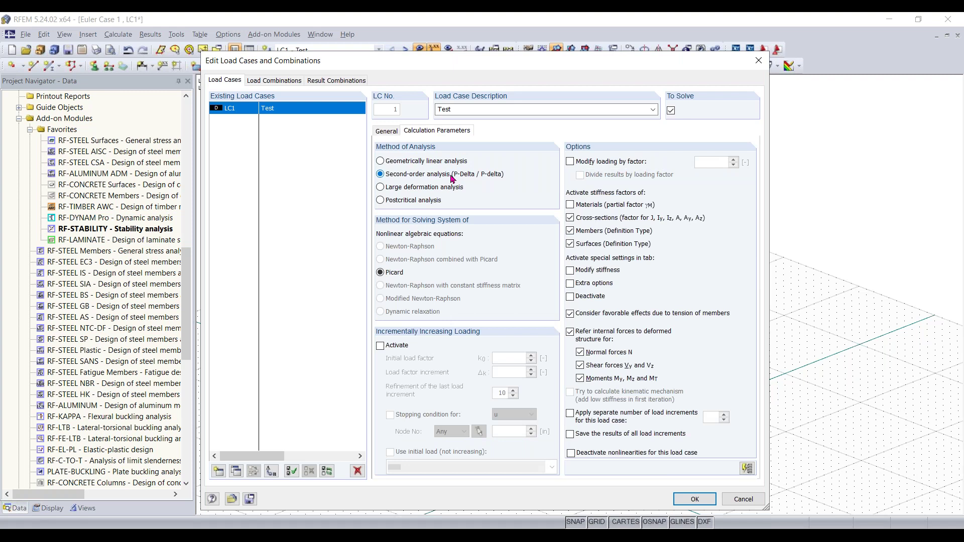
{"action": "left_click", "coordinate": [424, 162]}
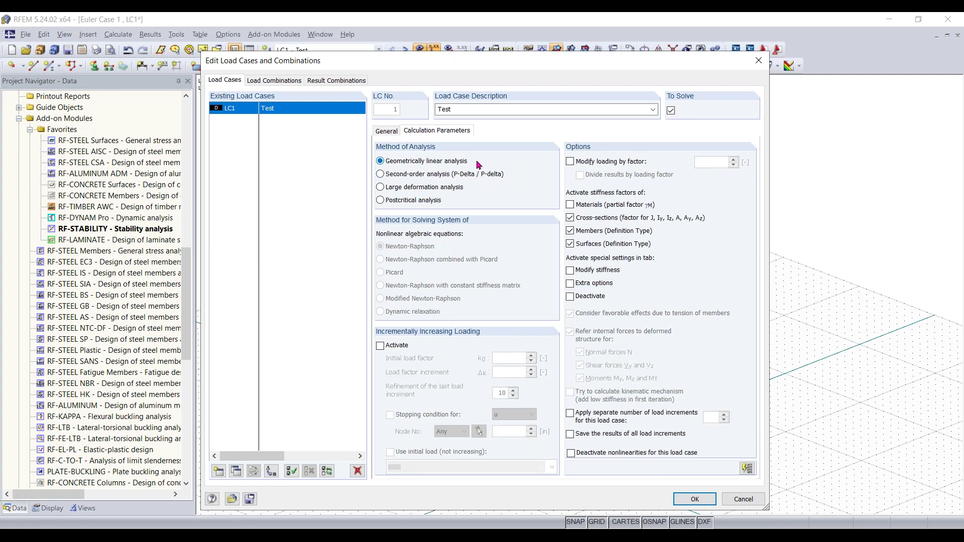
{"action": "left_click", "coordinate": [704, 502]}
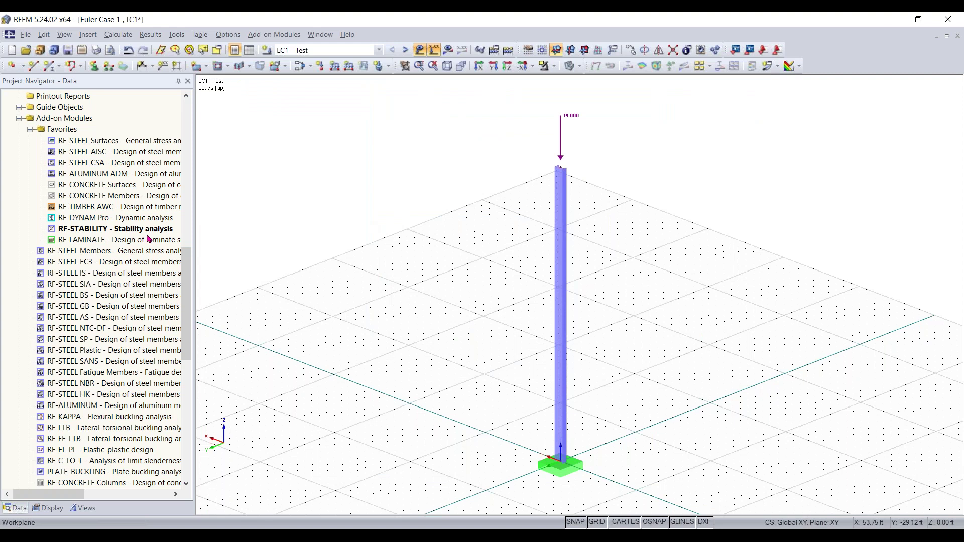
Step: Run the RF-STABILITY calculation for LC1, check the critical load factors and display the first eigenvector's mode shape on the column
{"action": "double_click", "coordinate": [123, 232]}
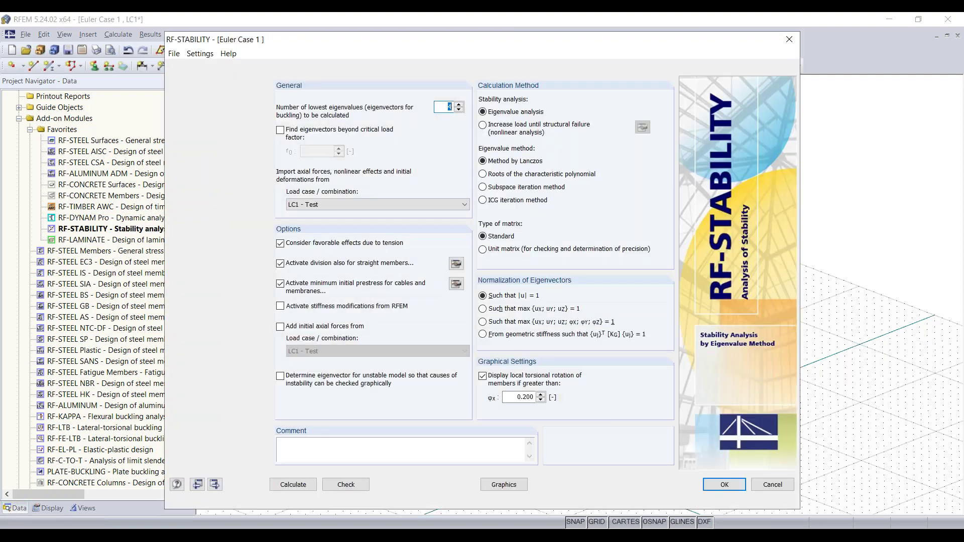
{"action": "left_click", "coordinate": [293, 485]}
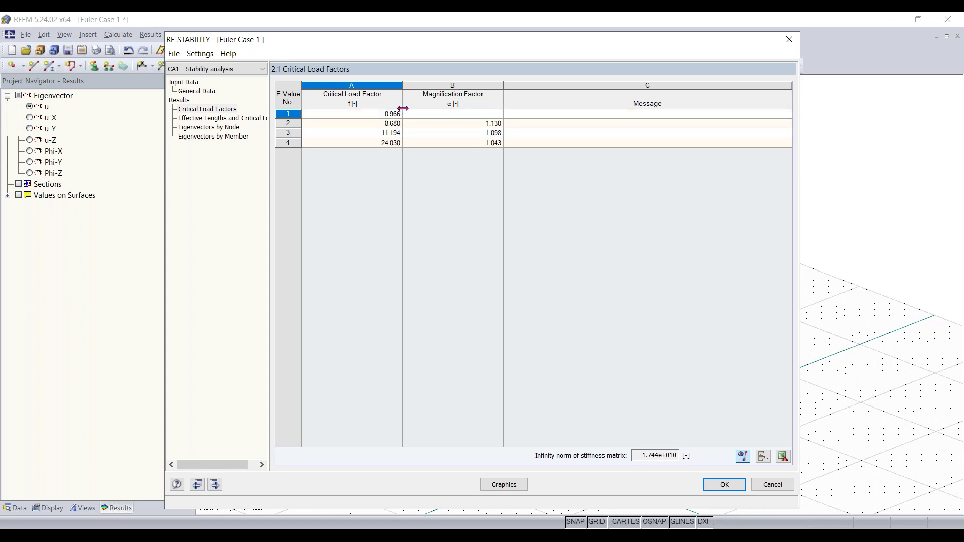
{"action": "left_click", "coordinate": [727, 490]}
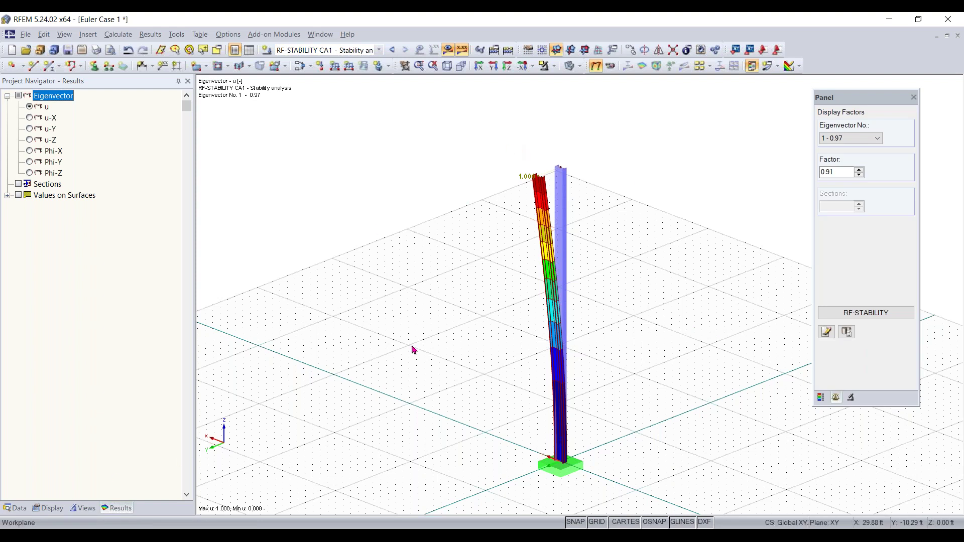
{"action": "left_click", "coordinate": [878, 139]}
{"action": "left_click", "coordinate": [873, 144]}
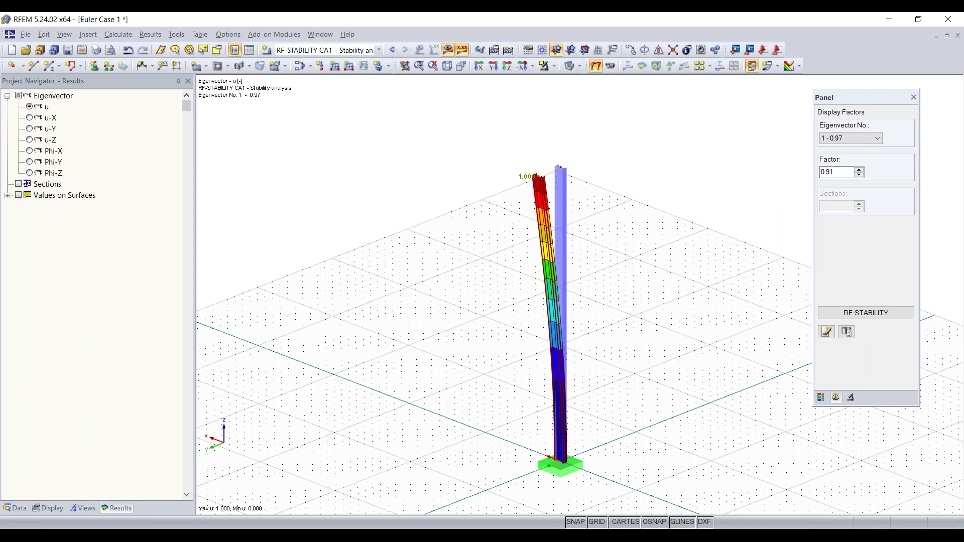
{"action": "left_click", "coordinate": [420, 538]}
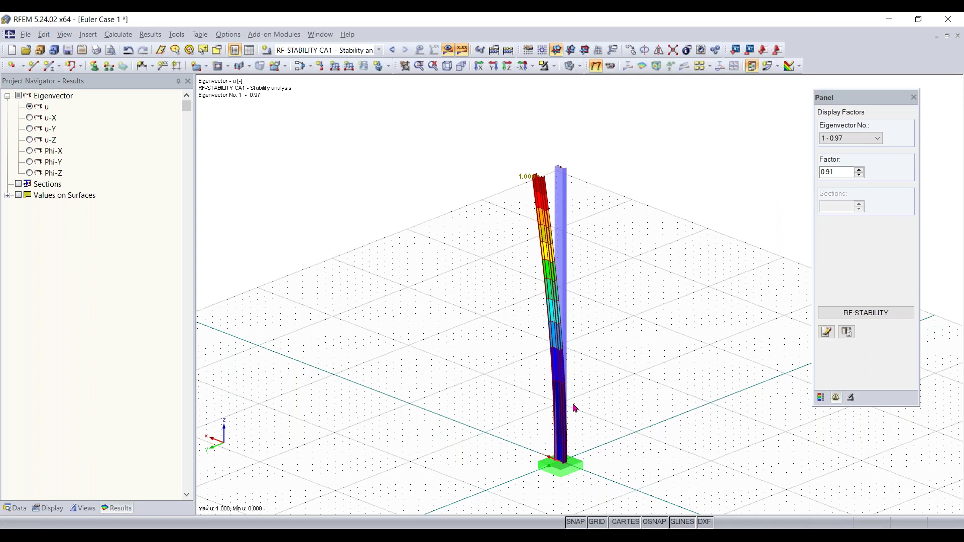
{"action": "left_click", "coordinate": [957, 46]}
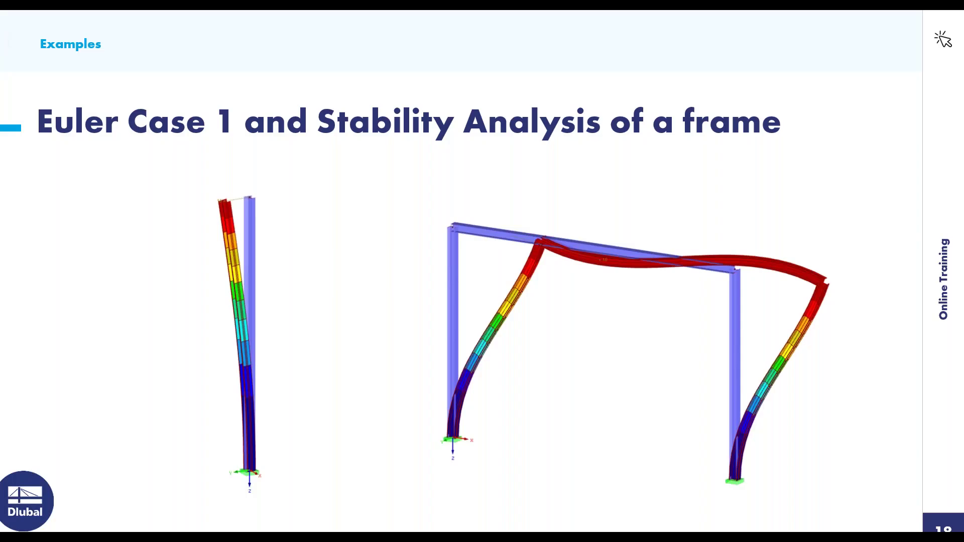
{"action": "key", "text": "Right"}
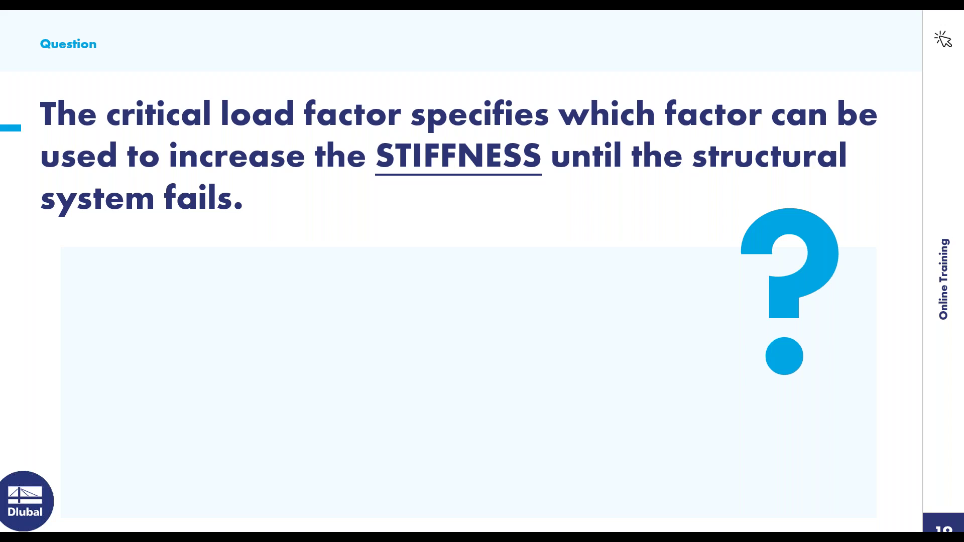
{"action": "key", "text": "Right"}
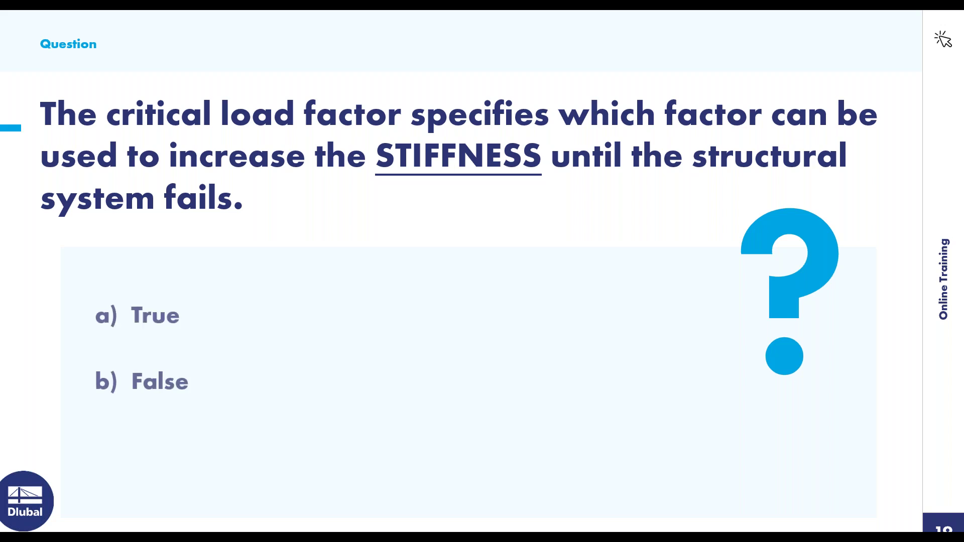
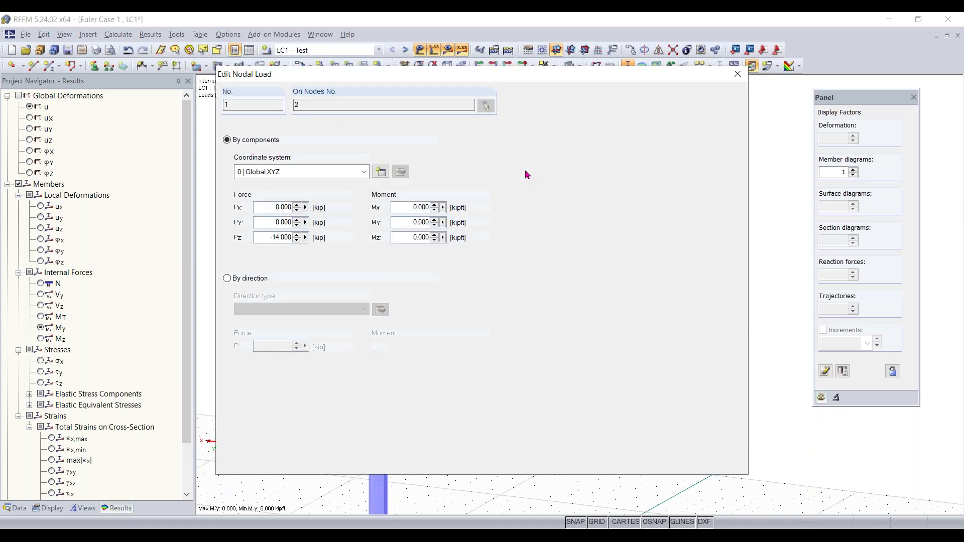
Step: Set the nodal load on node 2 to PX 2 kip and PZ -5 kip
{"action": "double_click", "coordinate": [269, 207]}
{"action": "key", "text": "BackSpace"}
{"action": "left_click_drag", "start_coordinate": [358, 238], "coordinate": [429, 239]}
{"action": "type", "text": "-5"}
{"action": "left_click", "coordinate": [291, 208]}
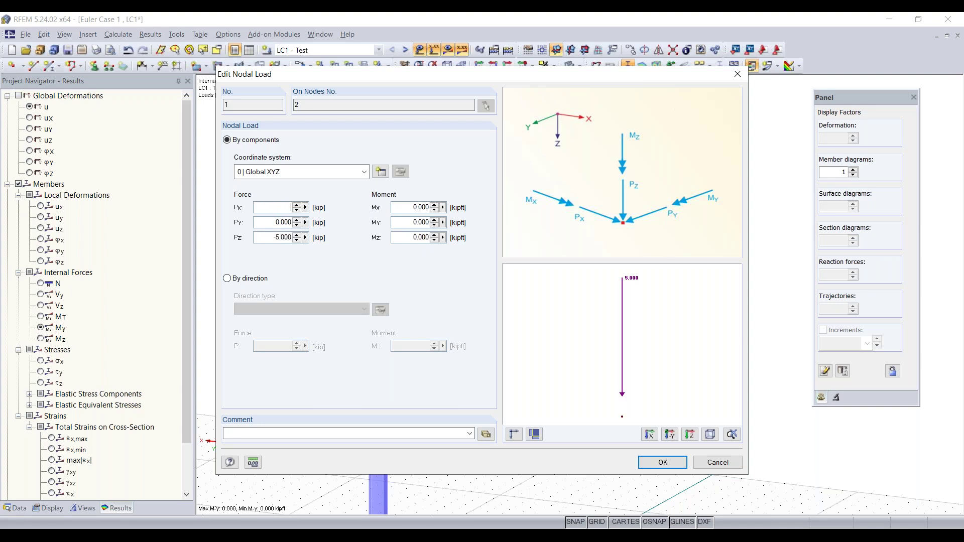
{"action": "type", "text": "2"}
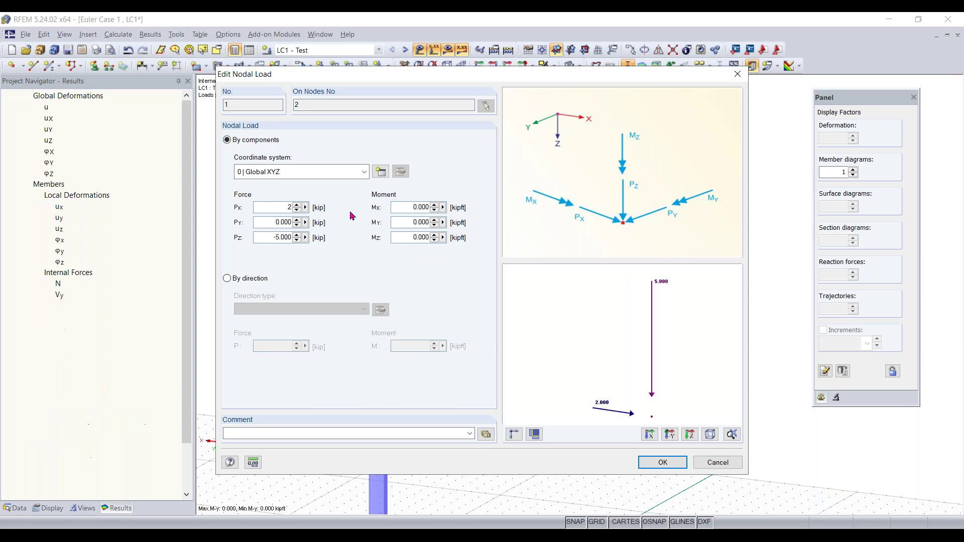
{"action": "left_click", "coordinate": [663, 462]}
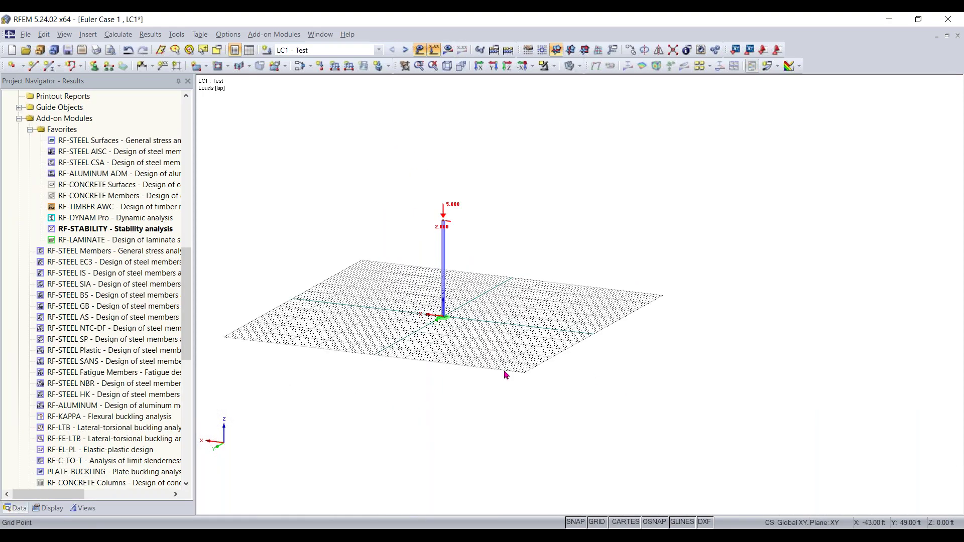
Step: Try to copy the whole column with its support and loads along the negative X direction
{"action": "scroll", "coordinate": [462, 292], "scroll_direction": "up", "scroll_amount": 4}
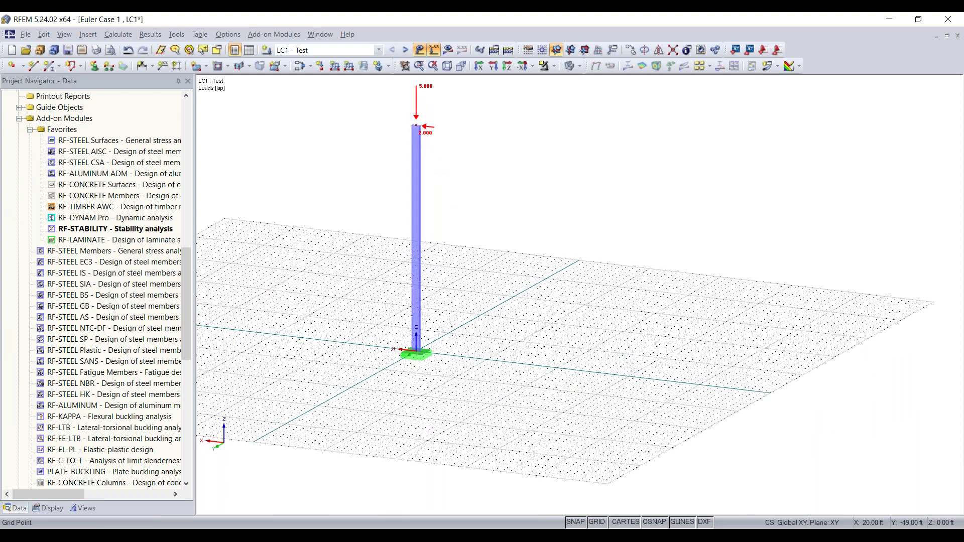
{"action": "middle_click_drag", "start_coordinate": [441, 257], "coordinate": [426, 290]}
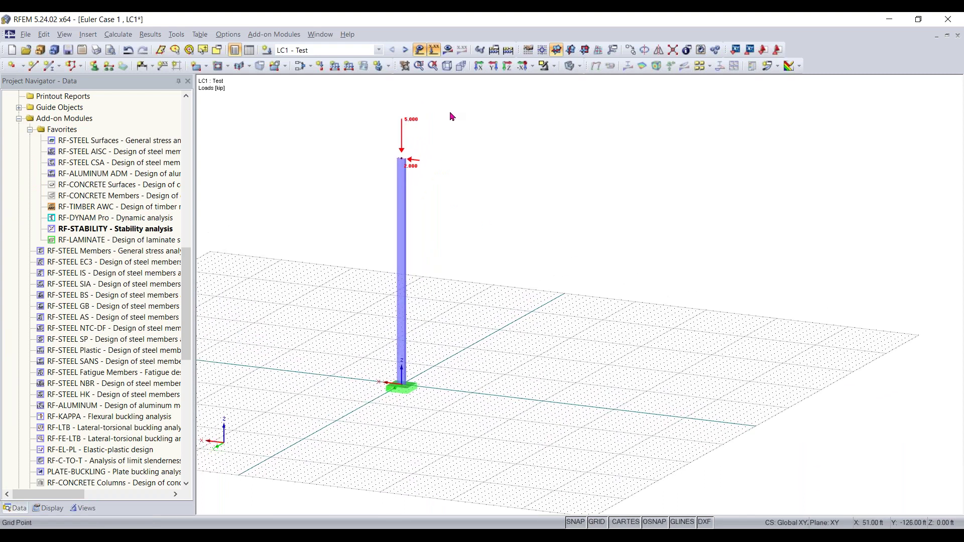
{"action": "left_click_drag", "start_coordinate": [453, 110], "coordinate": [359, 407]}
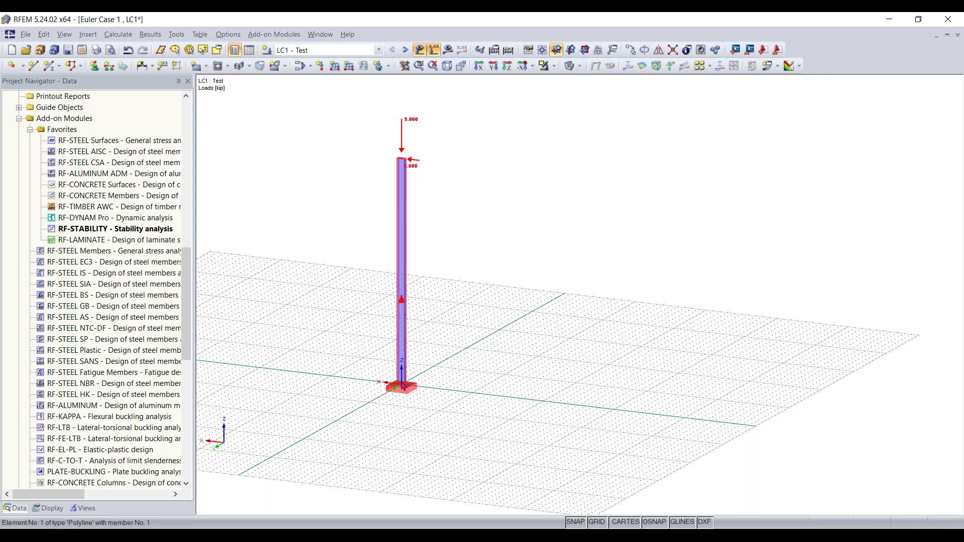
{"action": "left_click_drag", "start_coordinate": [402, 388], "coordinate": [472, 399], "text": "ctrl"}
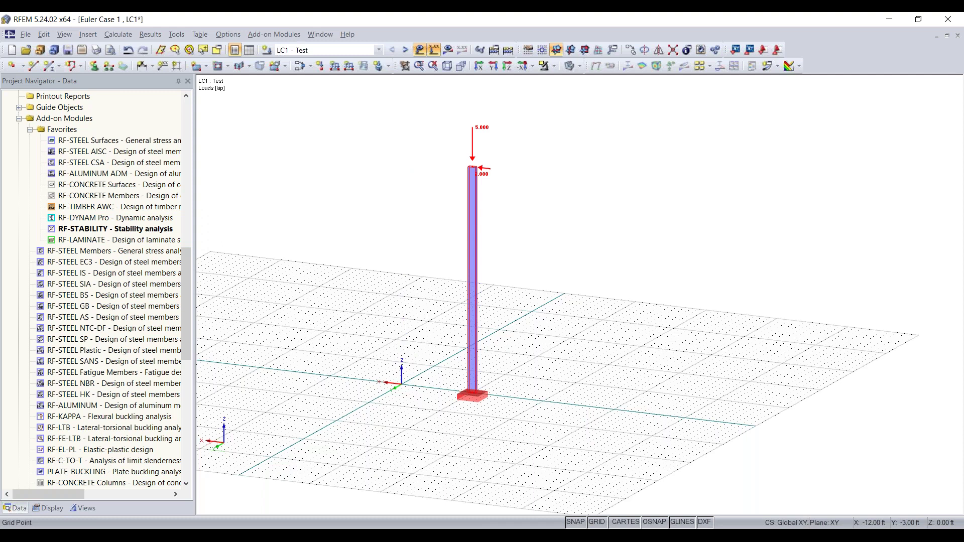
{"action": "scroll", "coordinate": [495, 389], "scroll_direction": "up", "scroll_amount": 4}
{"action": "scroll", "coordinate": [477, 424], "scroll_direction": "down", "scroll_amount": 5}
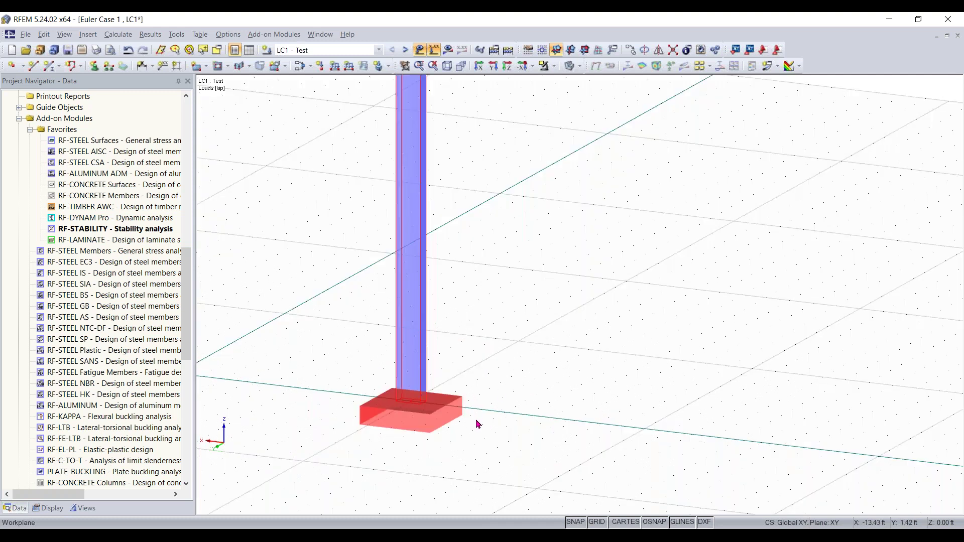
{"action": "scroll", "coordinate": [445, 352], "scroll_direction": "up", "scroll_amount": 3}
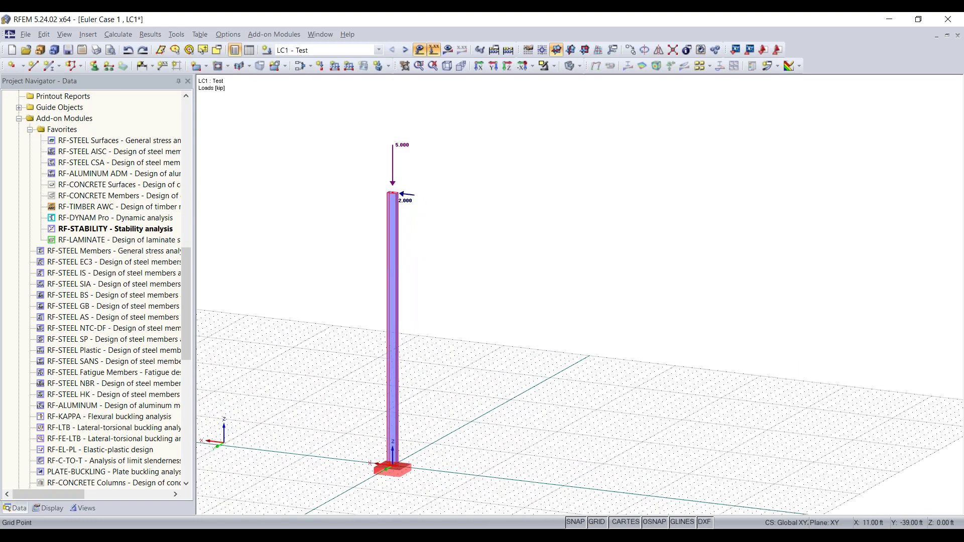
{"action": "left_click", "coordinate": [362, 409]}
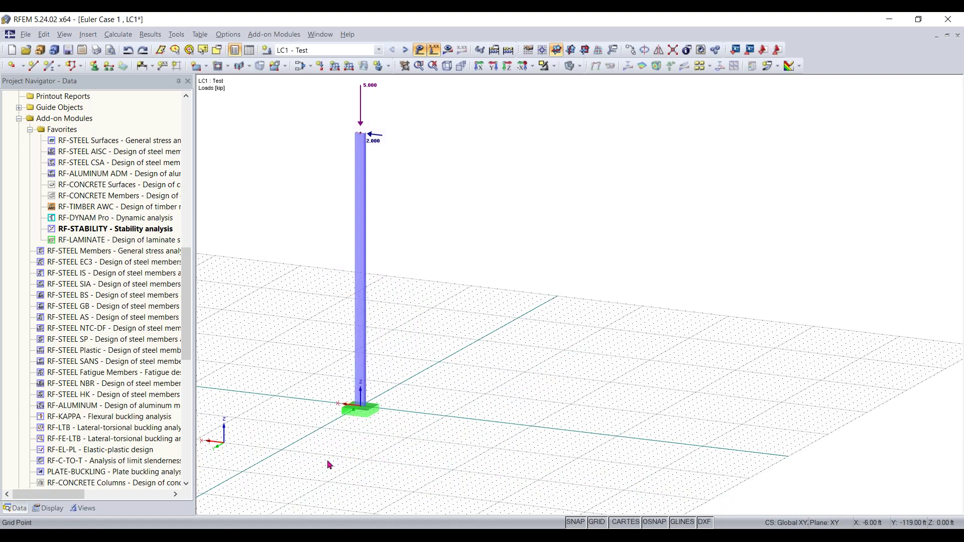
Step: Copy the column with its support and nodal loads to X = -10 ft on the X axis
{"action": "left_click_drag", "start_coordinate": [383, 413], "coordinate": [449, 422], "text": "ctrl"}
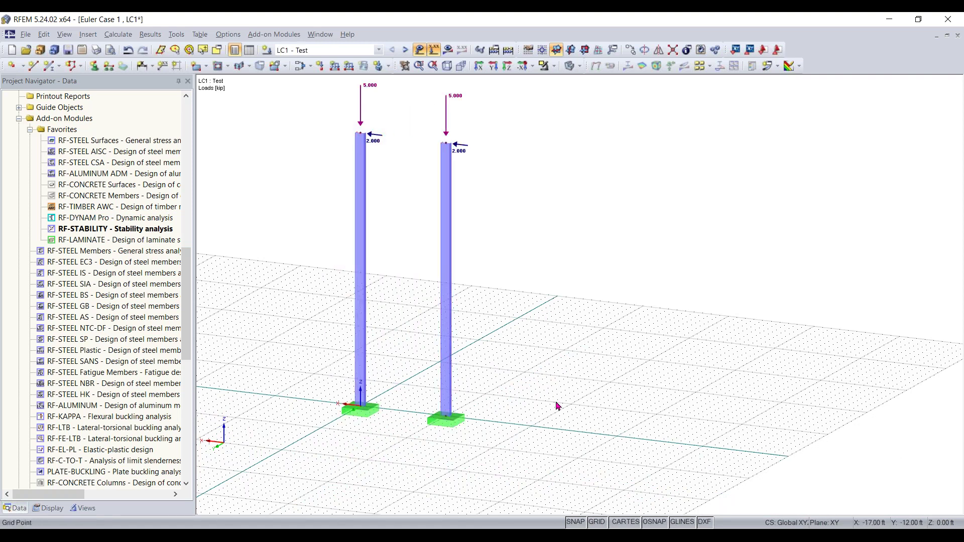
{"action": "middle_click_drag", "start_coordinate": [468, 437], "coordinate": [533, 440], "text": "ctrl"}
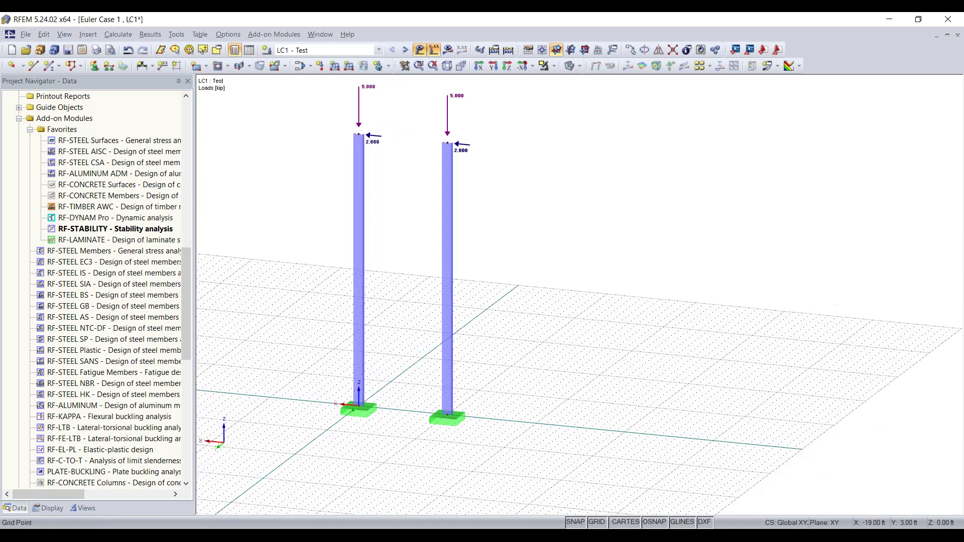
{"action": "right_click", "coordinate": [528, 436]}
{"action": "left_click", "coordinate": [537, 390]}
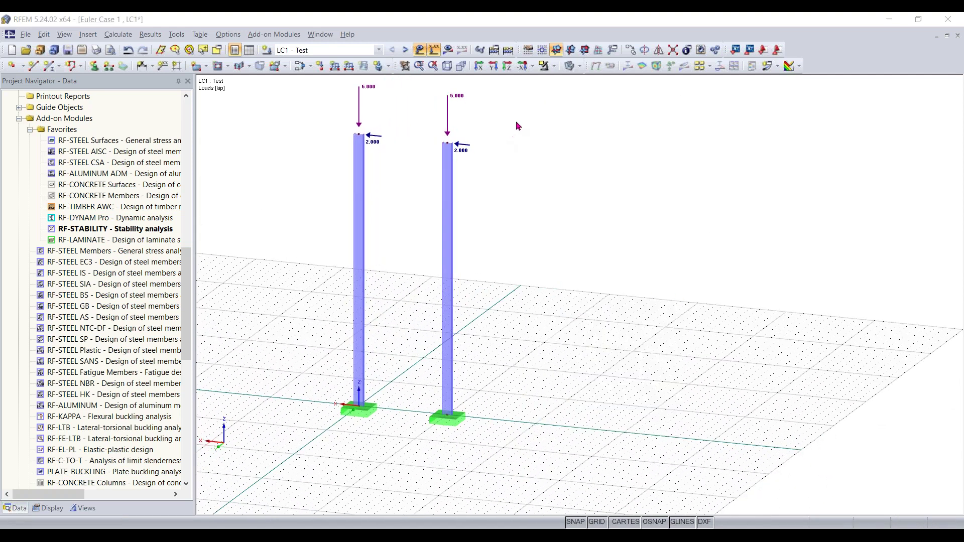
Step: Copy the second column with its support and loads about 10 ft further along the negative X direction to make a third column
{"action": "left_click", "coordinate": [660, 92]}
{"action": "left_click_drag", "start_coordinate": [529, 132], "coordinate": [419, 454]}
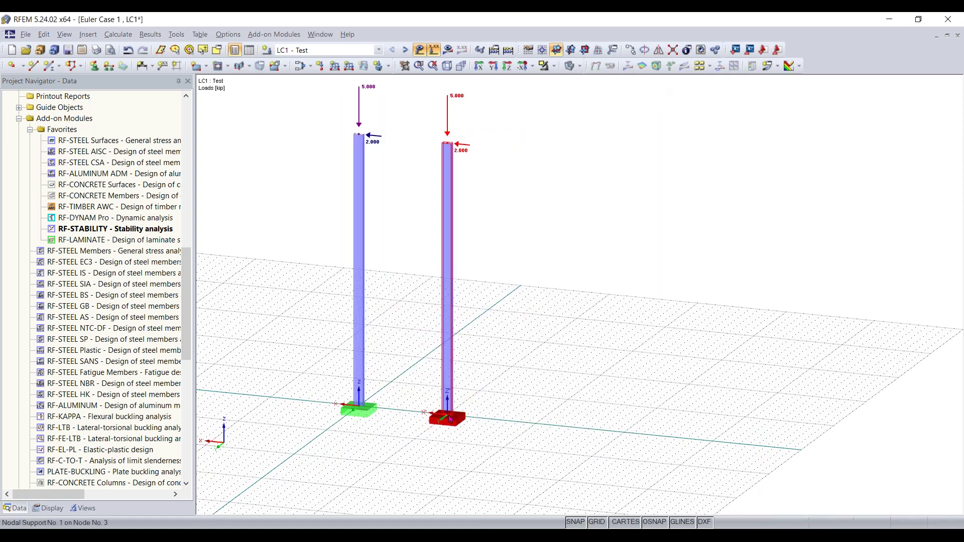
{"action": "mouse_move", "coordinate": [448, 416]}
{"action": "left_mouse_down", "text": "ctrl"}
{"action": "mouse_move", "coordinate": [536, 425]}
{"action": "mouse_move", "coordinate": [445, 414]}
{"action": "left_mouse_up", "text": "ctrl"}
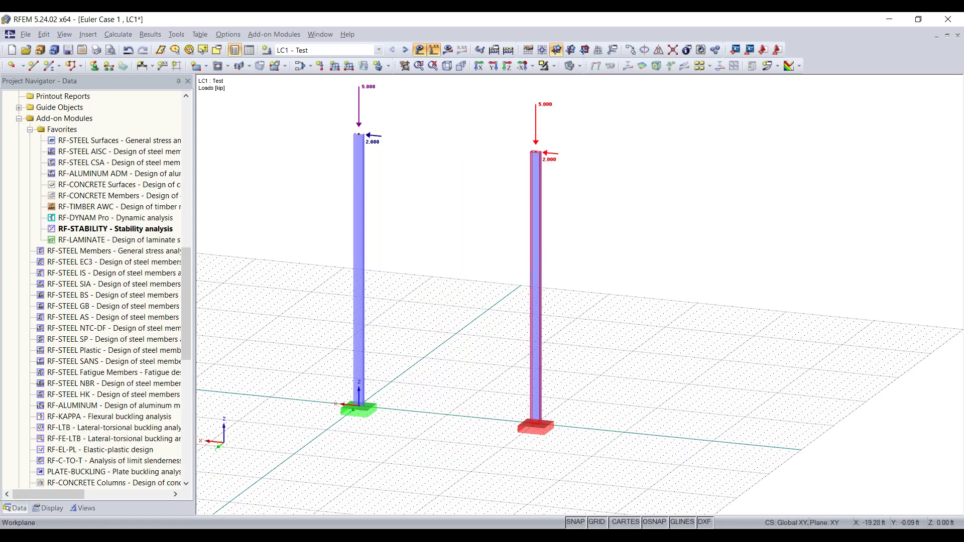
{"action": "left_click", "coordinate": [471, 462]}
{"action": "middle_click_drag", "start_coordinate": [430, 470], "coordinate": [490, 449], "text": "ctrl"}
{"action": "right_click", "coordinate": [489, 450]}
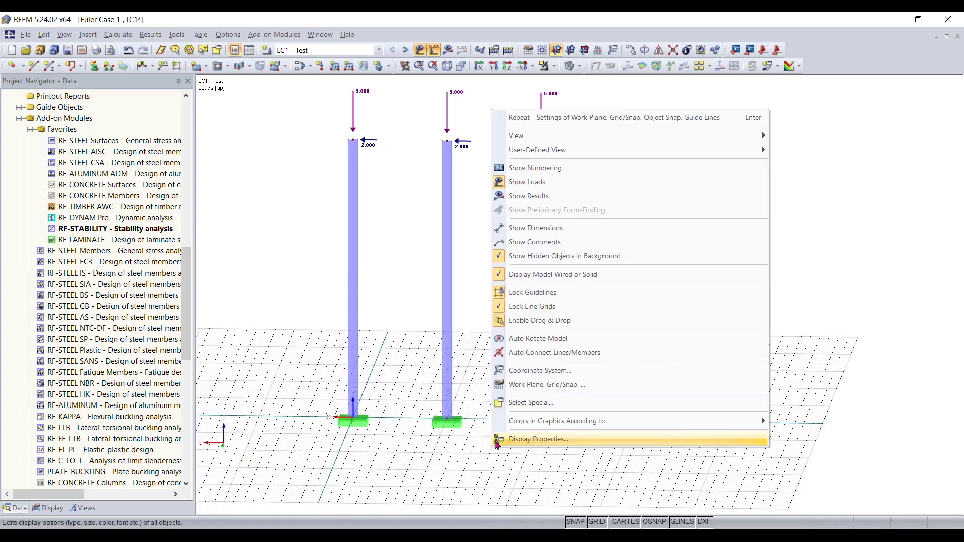
{"action": "left_click", "coordinate": [426, 216]}
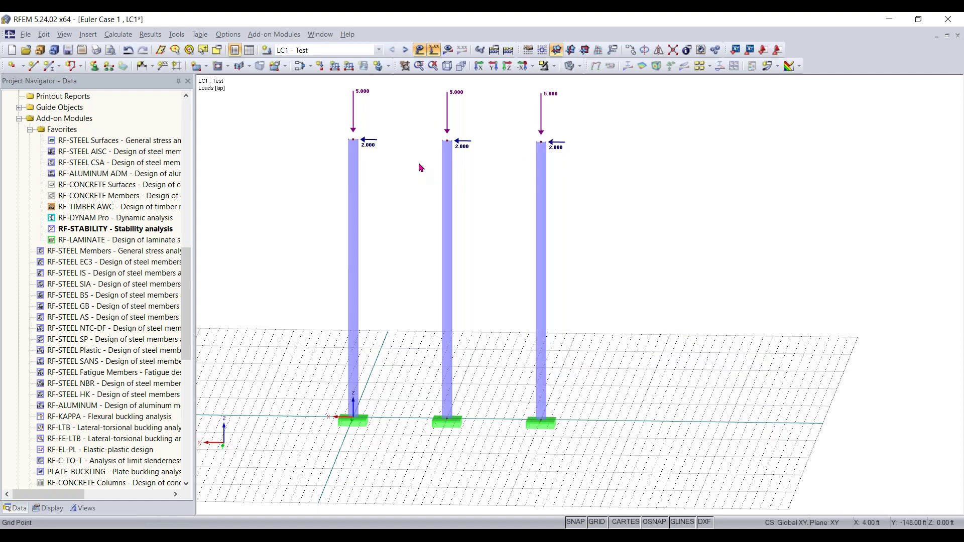
Step: Set the Z coordinate of the two copied columns' top nodes, 4 and 6, to 10 ft
{"action": "left_click_drag", "start_coordinate": [419, 170], "coordinate": [655, 109]}
{"action": "scroll", "coordinate": [475, 131], "scroll_direction": "up", "scroll_amount": 3}
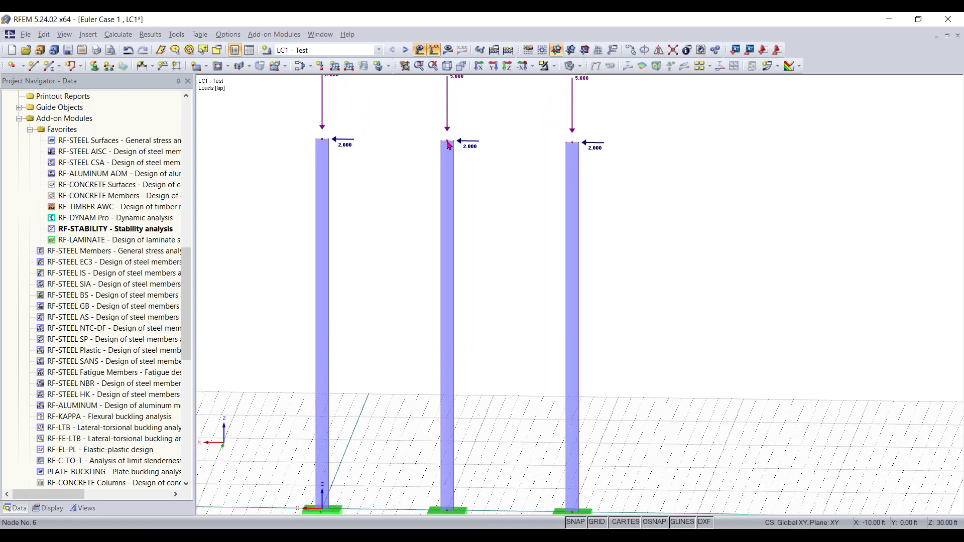
{"action": "double_click", "coordinate": [494, 154]}
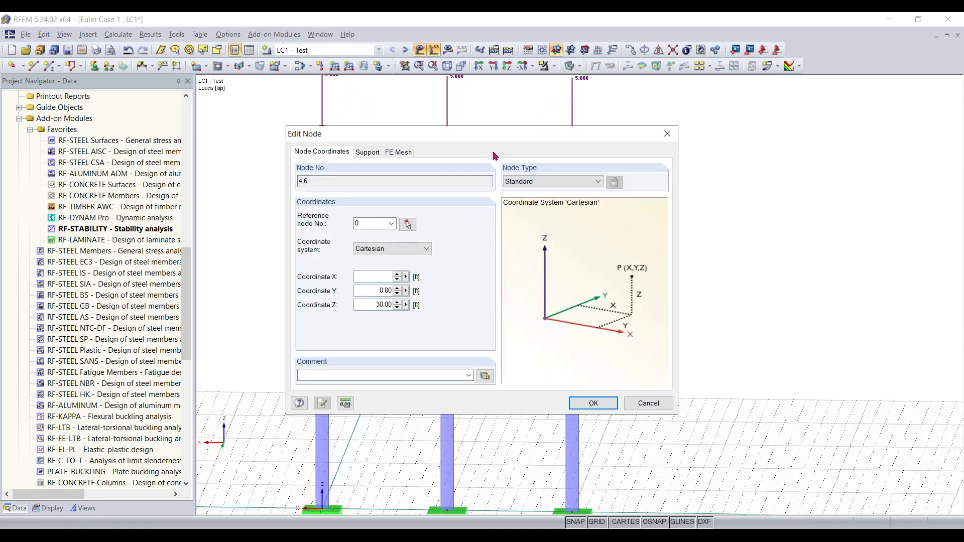
{"action": "double_click", "coordinate": [369, 300]}
{"action": "type", "text": "10"}
{"action": "key", "text": "Return"}
{"action": "right_click", "coordinate": [579, 317]}
{"action": "left_click", "coordinate": [499, 442]}
Step: Start a new beam member and choose the AISC 15 W 8x15 cross-section in Steel A992 for its start
{"action": "scroll", "coordinate": [501, 444], "scroll_direction": "up", "scroll_amount": 2}
{"action": "middle_click_drag", "start_coordinate": [501, 444], "coordinate": [547, 269]}
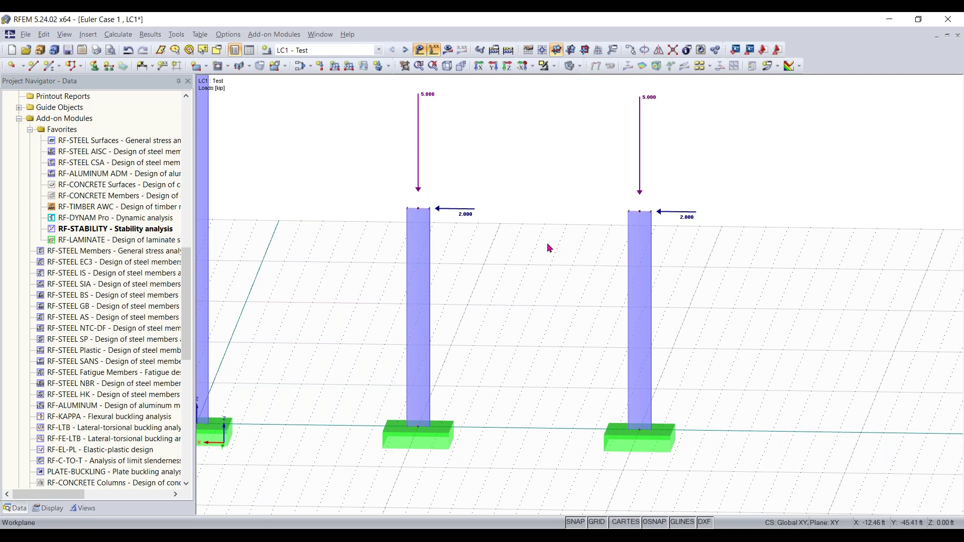
{"action": "left_click", "coordinate": [53, 70]}
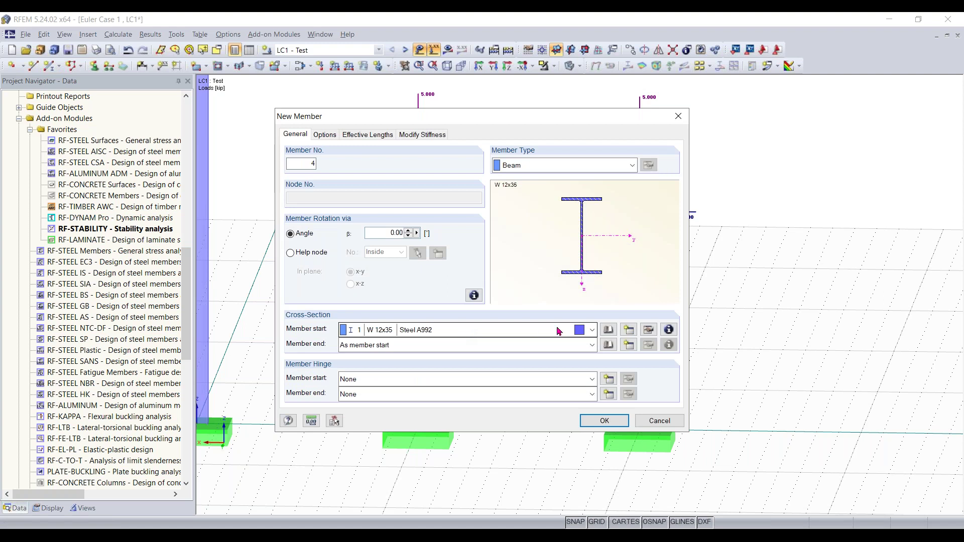
{"action": "left_click", "coordinate": [608, 333]}
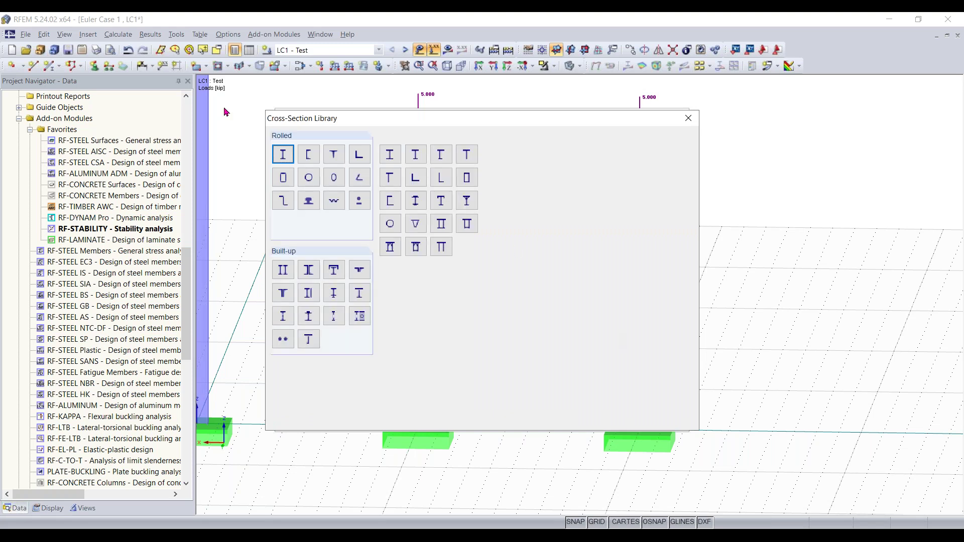
{"action": "left_click", "coordinate": [281, 152]}
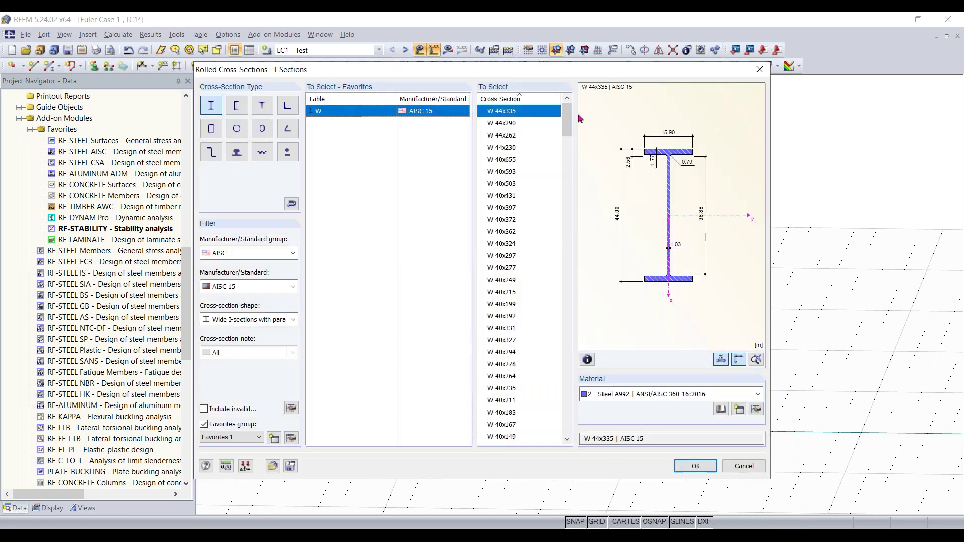
{"action": "left_click_drag", "start_coordinate": [569, 119], "coordinate": [574, 412]}
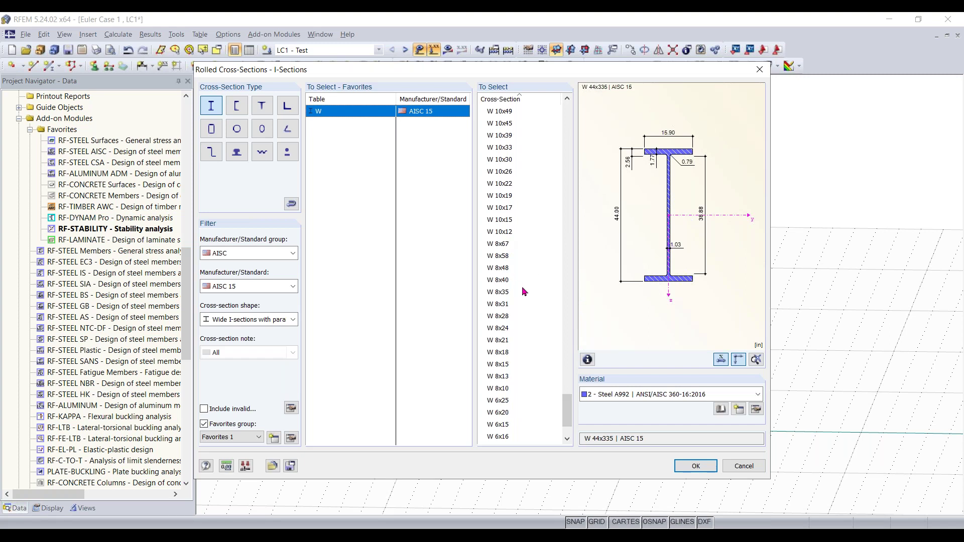
{"action": "left_click", "coordinate": [501, 366]}
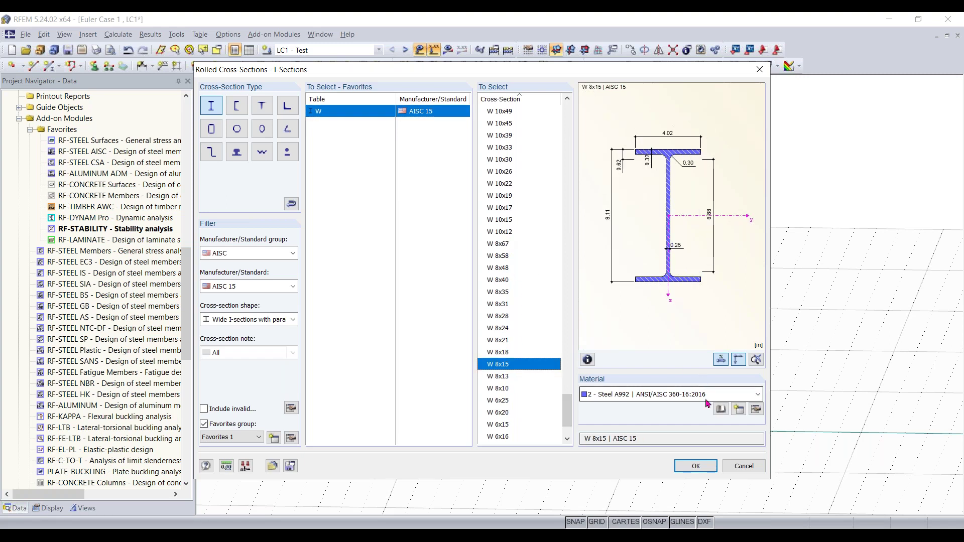
{"action": "left_click", "coordinate": [695, 465]}
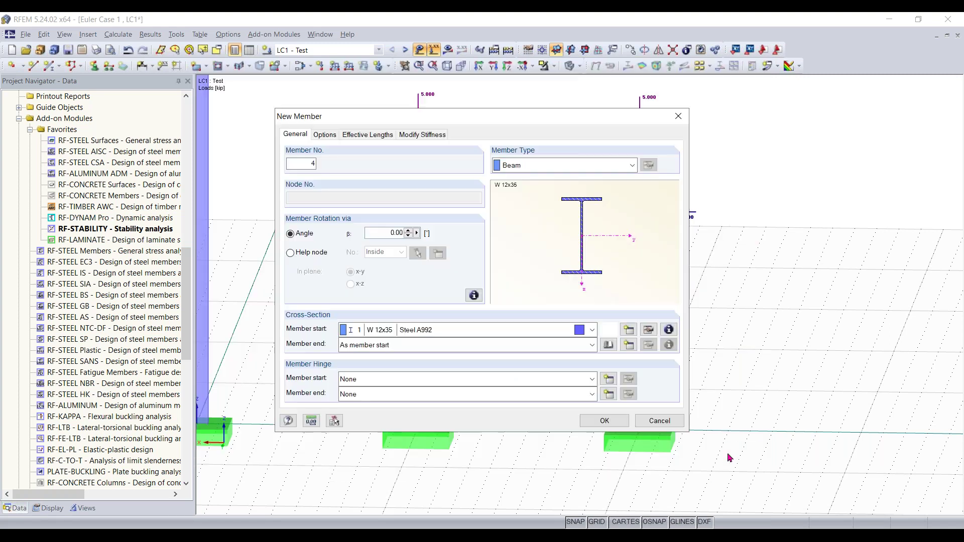
Step: Draw the new beam between the top nodes of the two short columns
{"action": "left_click", "coordinate": [605, 421]}
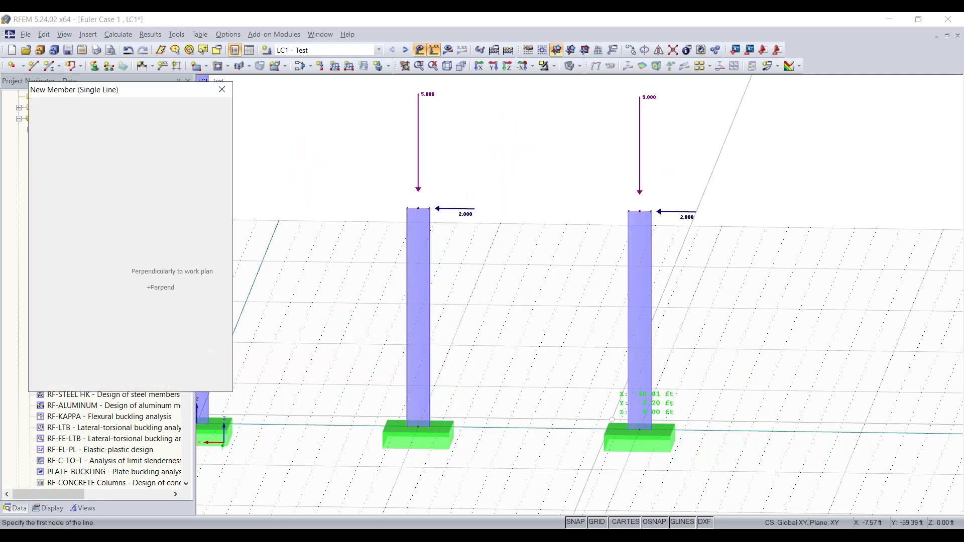
{"action": "left_click", "coordinate": [417, 208]}
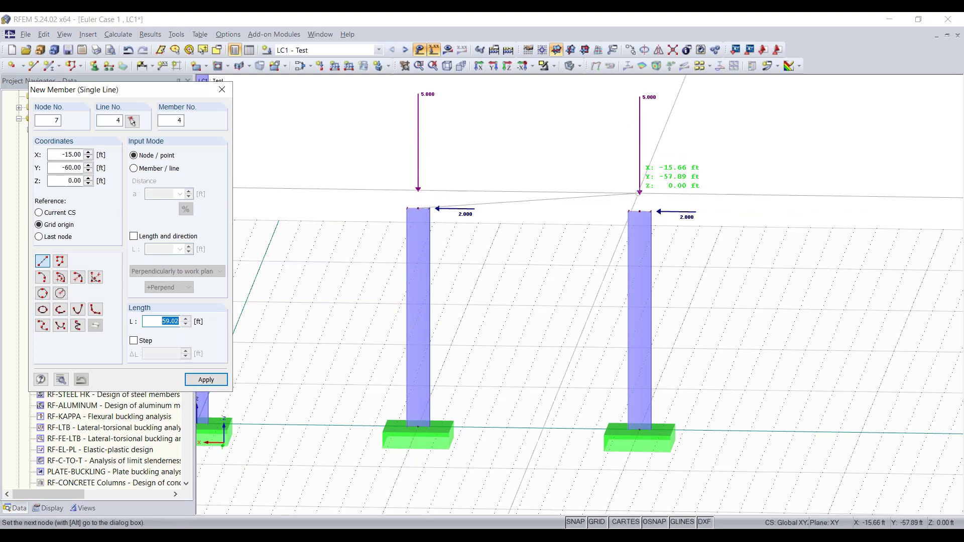
{"action": "left_click", "coordinate": [642, 200]}
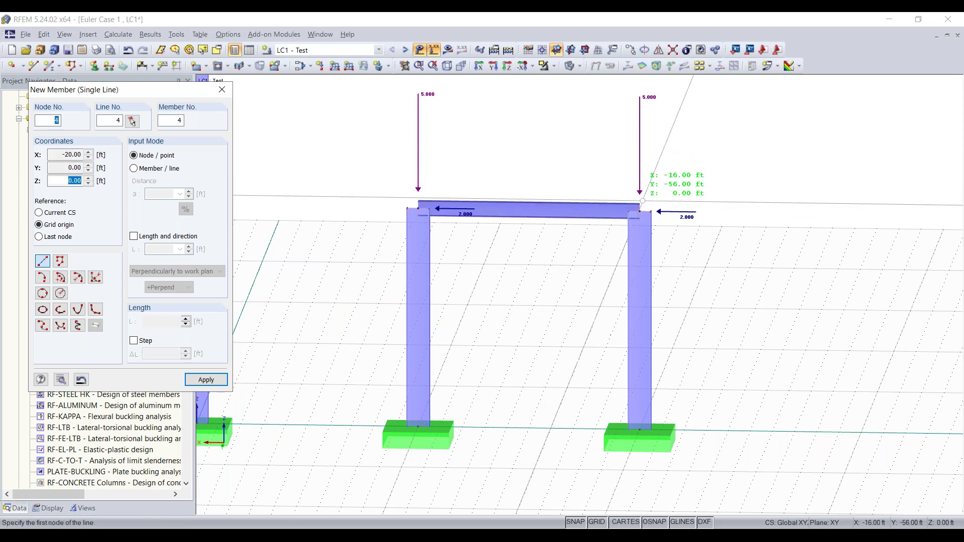
{"action": "key", "text": "Escape"}
Step: Set the horizontal force PX of the nodal loads on nodes 4 and 6 to 0 kip
{"action": "middle_click_drag", "start_coordinate": [742, 211], "coordinate": [470, 224], "text": "ctrl"}
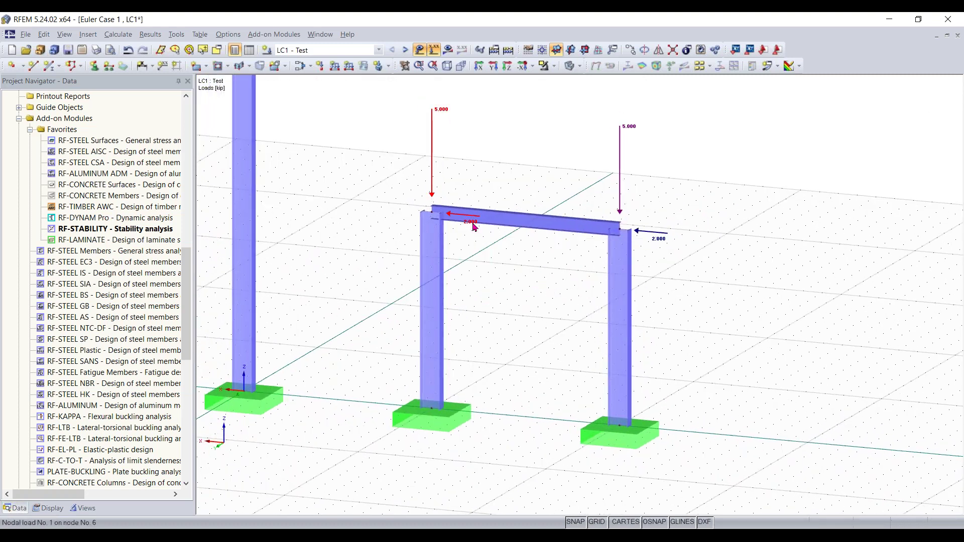
{"action": "left_click", "coordinate": [619, 181], "text": "ctrl"}
{"action": "key", "text": "alt+Tab"}
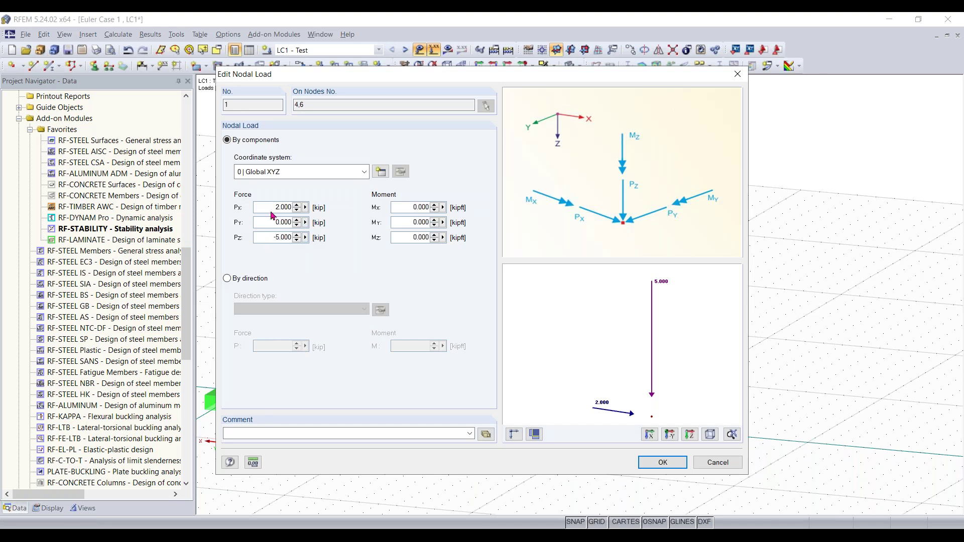
{"action": "double_click", "coordinate": [279, 207]}
{"action": "key", "text": "BackSpace"}
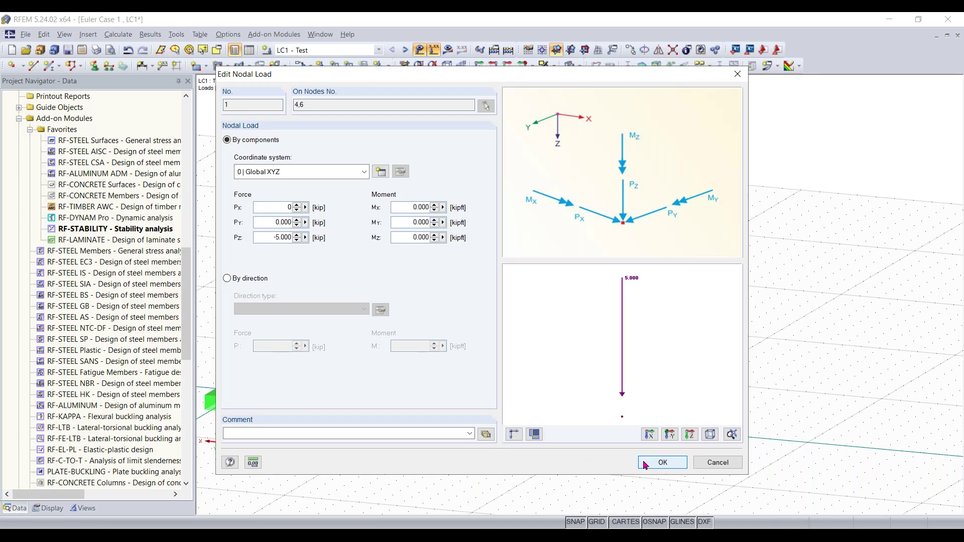
{"action": "left_click", "coordinate": [662, 463]}
Step: Calculate load case LC1 and display its results on the model
{"action": "middle_click_drag", "start_coordinate": [531, 315], "coordinate": [678, 293], "text": "ctrl"}
{"action": "right_click", "coordinate": [678, 293]}
{"action": "left_click", "coordinate": [799, 418]}
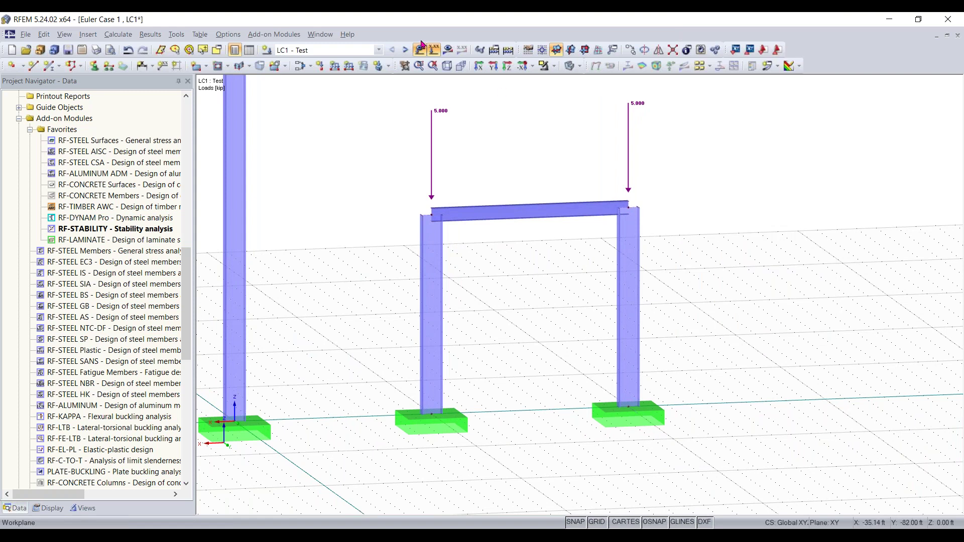
{"action": "left_click", "coordinate": [447, 49]}
{"action": "left_click", "coordinate": [468, 297]}
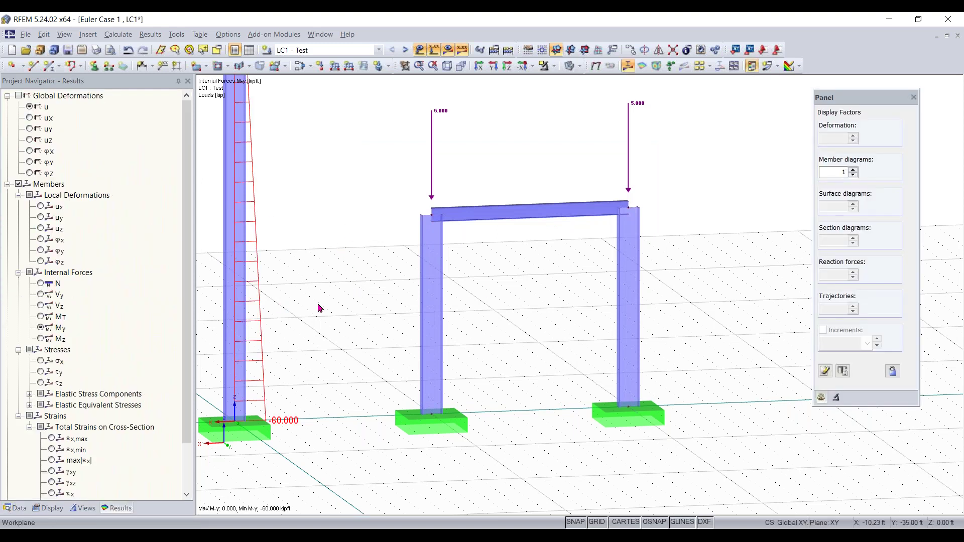
Step: Compare the members' internal force diagrams, including N, MT and My, on the column and the frame
{"action": "scroll", "coordinate": [344, 260], "scroll_direction": "down", "scroll_amount": 4}
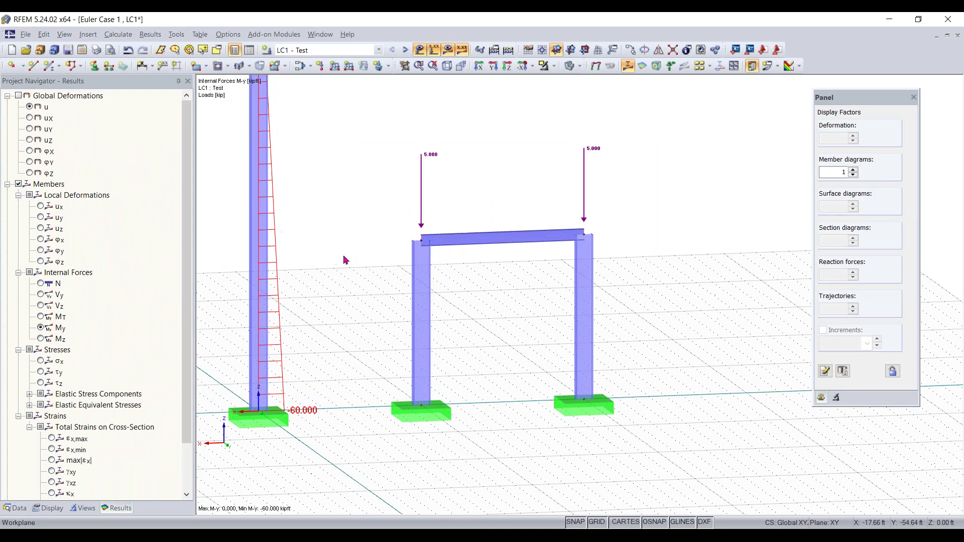
{"action": "scroll", "coordinate": [345, 260], "scroll_direction": "up", "scroll_amount": 1}
{"action": "left_click", "coordinate": [41, 284]}
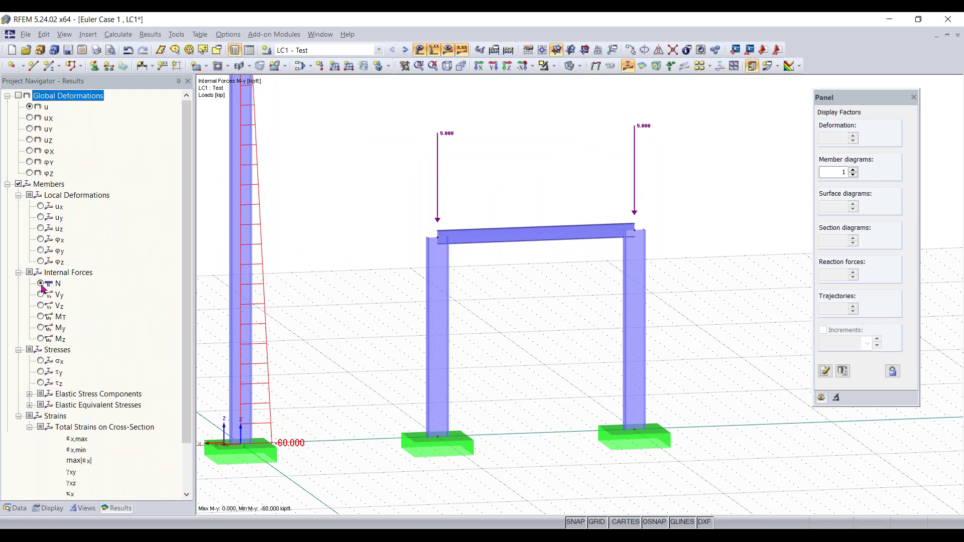
{"action": "left_click", "coordinate": [41, 328]}
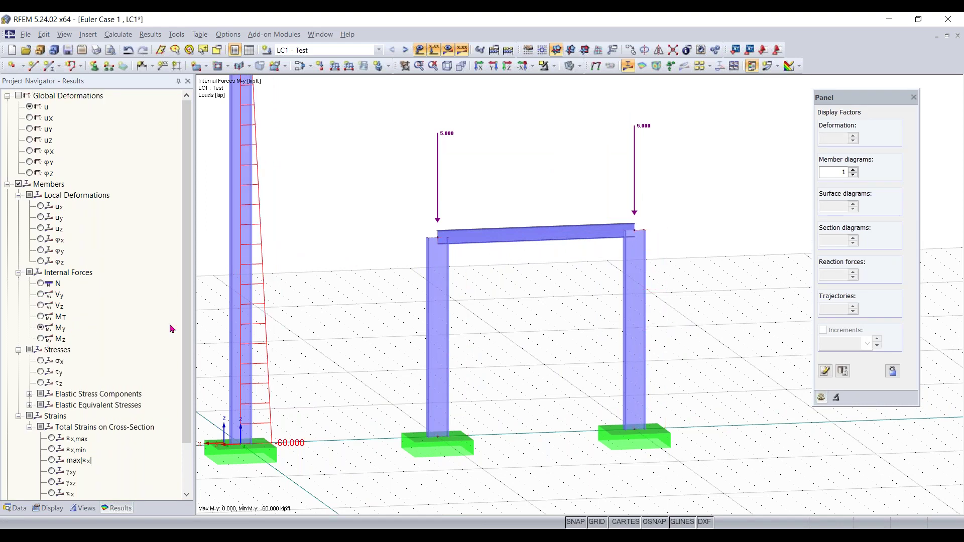
{"action": "left_click", "coordinate": [41, 339]}
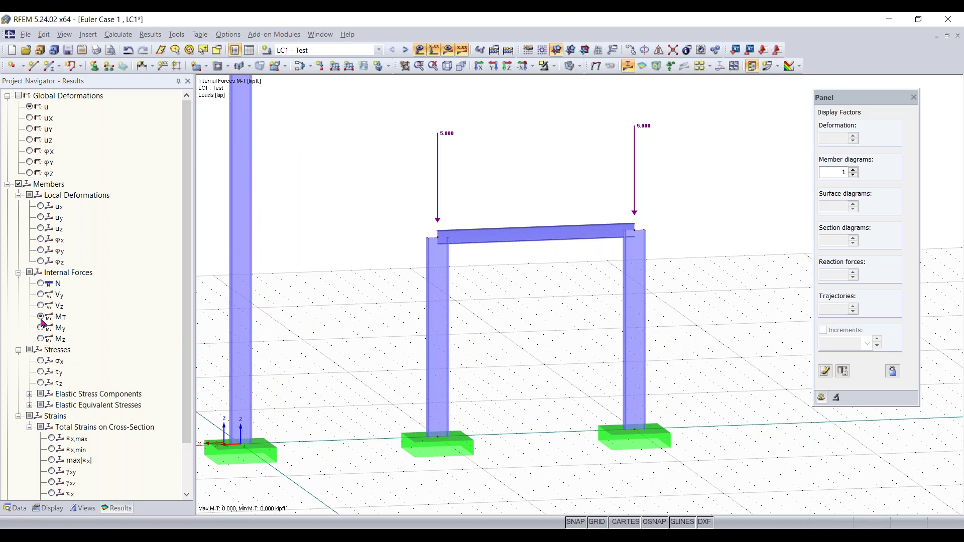
{"action": "left_click", "coordinate": [40, 328]}
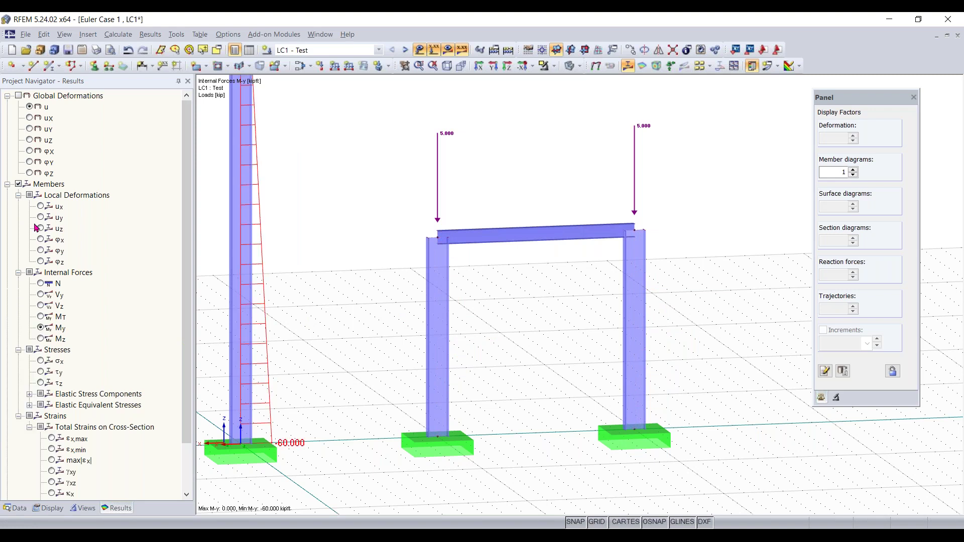
Step: Show the global deformations u with their color scale and examine the short portal frame
{"action": "left_click", "coordinate": [19, 96]}
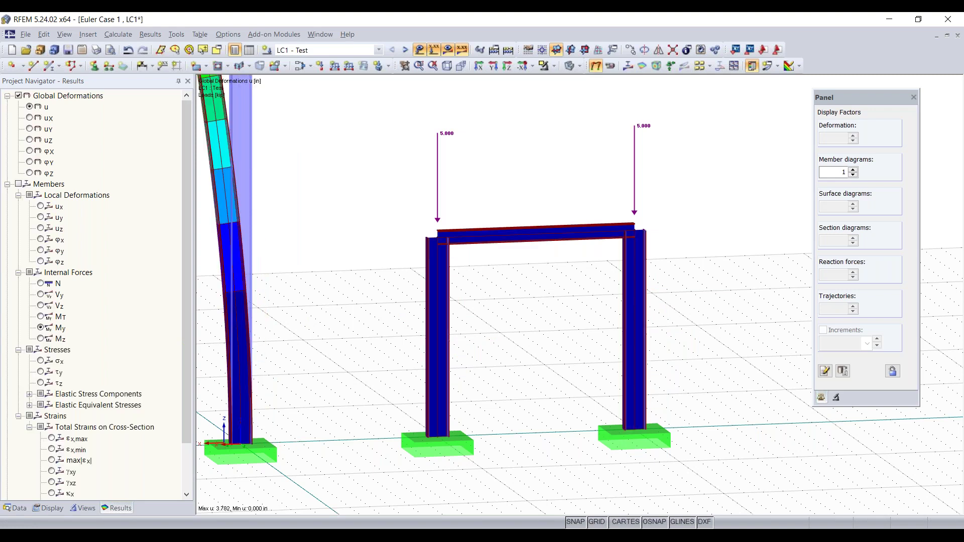
{"action": "scroll", "coordinate": [360, 345], "scroll_direction": "down", "scroll_amount": 2}
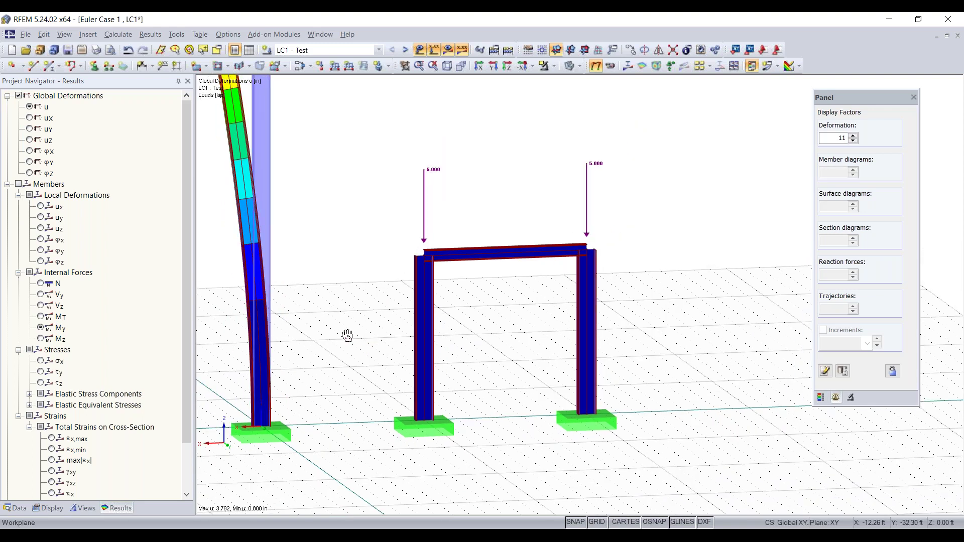
{"action": "mouse_move", "coordinate": [379, 339]}
{"action": "right_mouse_down"}
{"action": "mouse_move", "coordinate": [553, 344]}
{"action": "mouse_move", "coordinate": [373, 350]}
{"action": "right_mouse_up"}
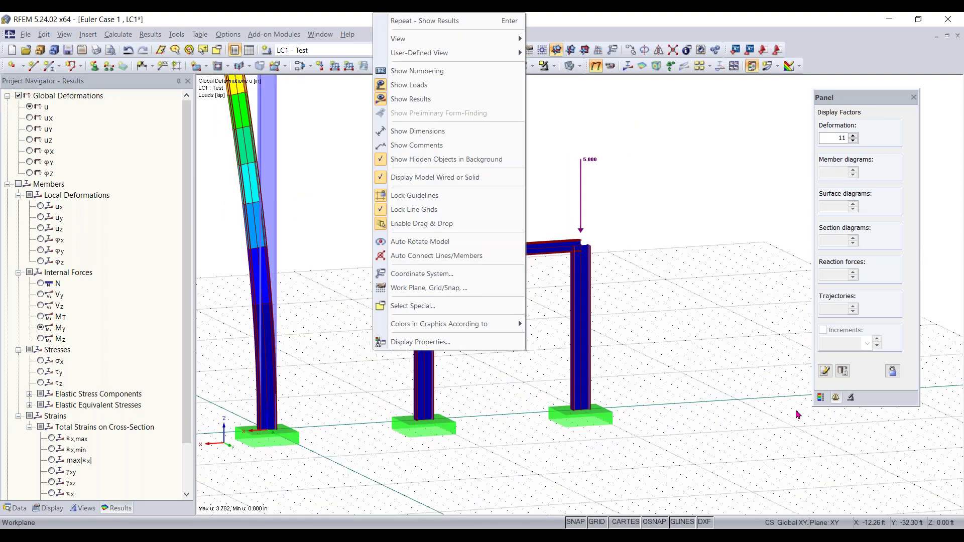
{"action": "left_click", "coordinate": [822, 400]}
{"action": "left_click", "coordinate": [822, 399]}
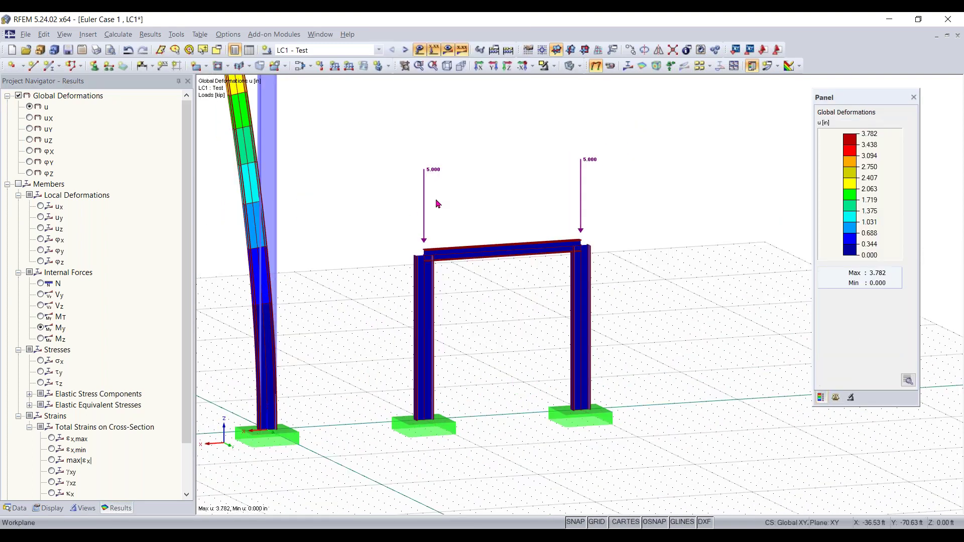
{"action": "scroll", "coordinate": [437, 204], "scroll_direction": "up", "scroll_amount": 2}
{"action": "scroll", "coordinate": [437, 203], "scroll_direction": "up", "scroll_amount": 1}
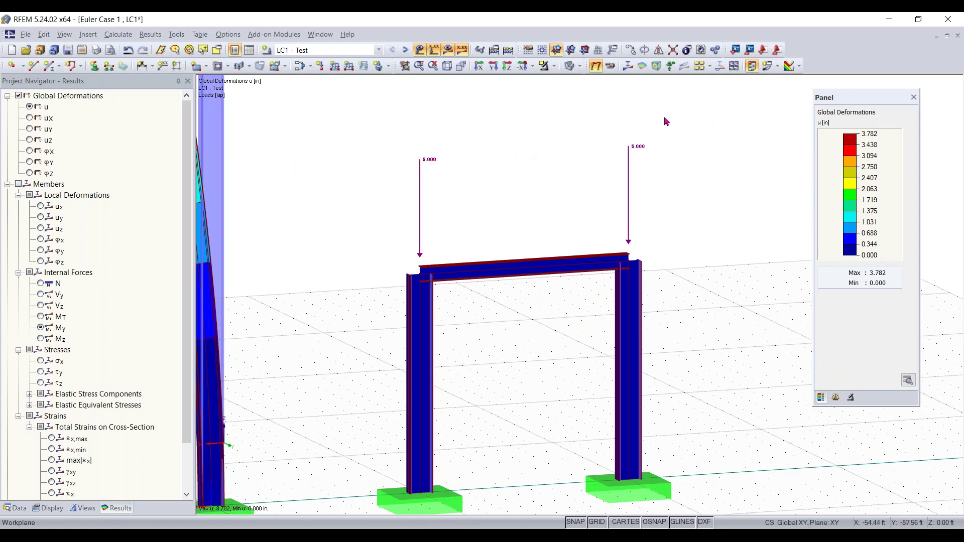
{"action": "left_click_drag", "start_coordinate": [603, 145], "coordinate": [379, 201]}
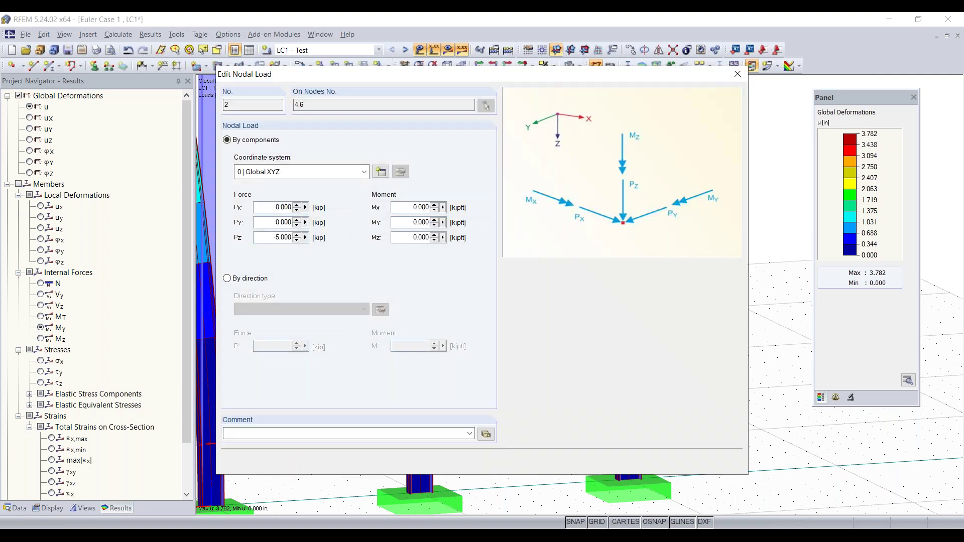
{"action": "left_click", "coordinate": [738, 71]}
{"action": "left_click", "coordinate": [510, 214]}
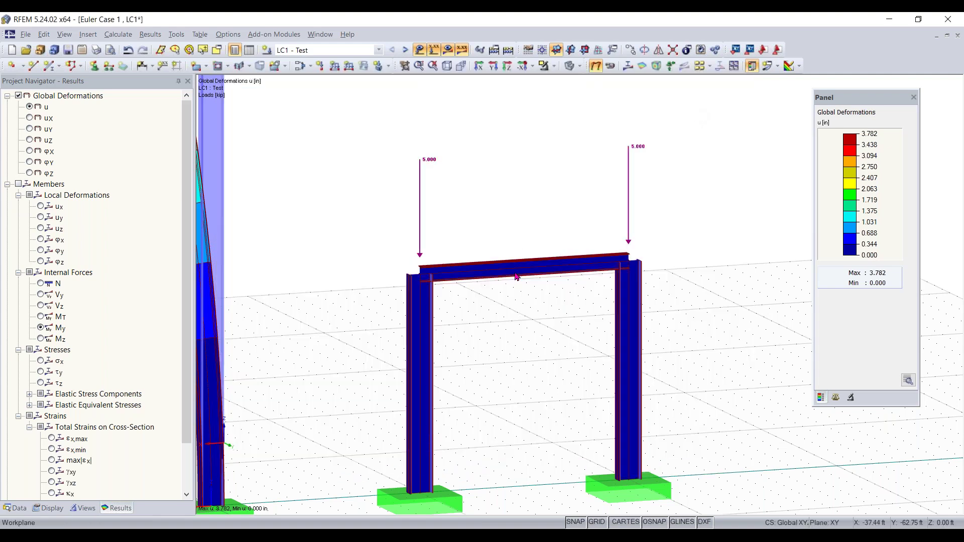
Step: Apply a uniform downward force load of 3 kip/ft in the global ZL direction to the frame's beam
{"action": "left_click", "coordinate": [334, 71]}
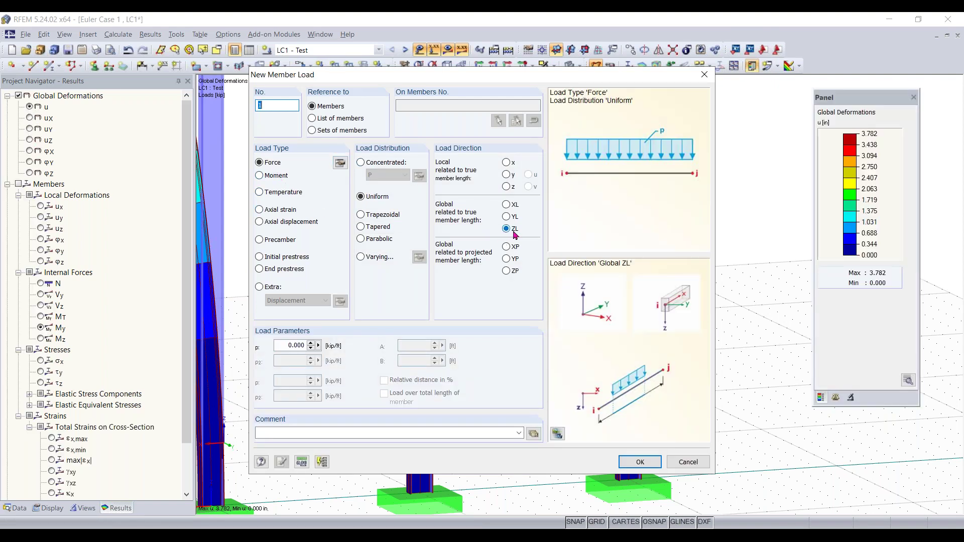
{"action": "left_click", "coordinate": [284, 348]}
{"action": "left_click", "coordinate": [637, 462]}
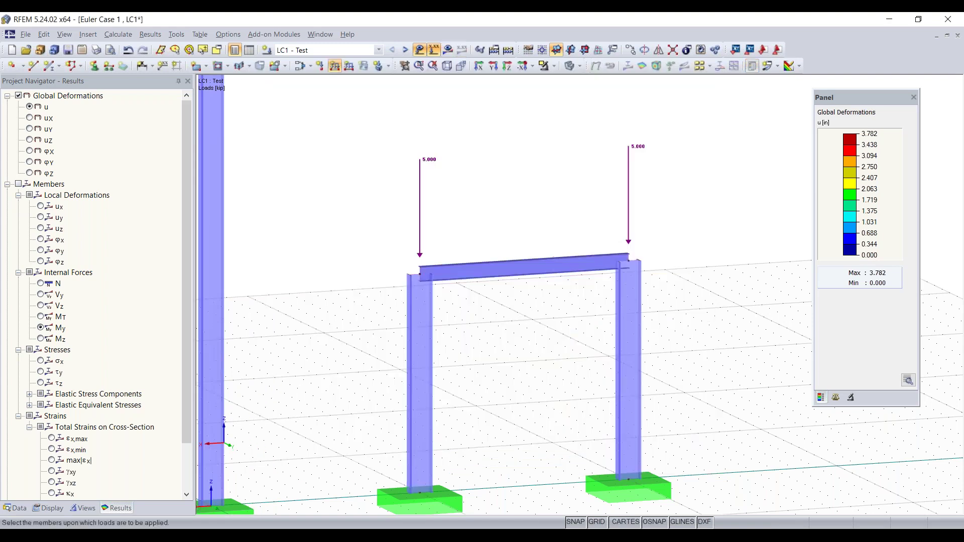
{"action": "left_click", "coordinate": [497, 270]}
{"action": "key", "text": "Escape"}
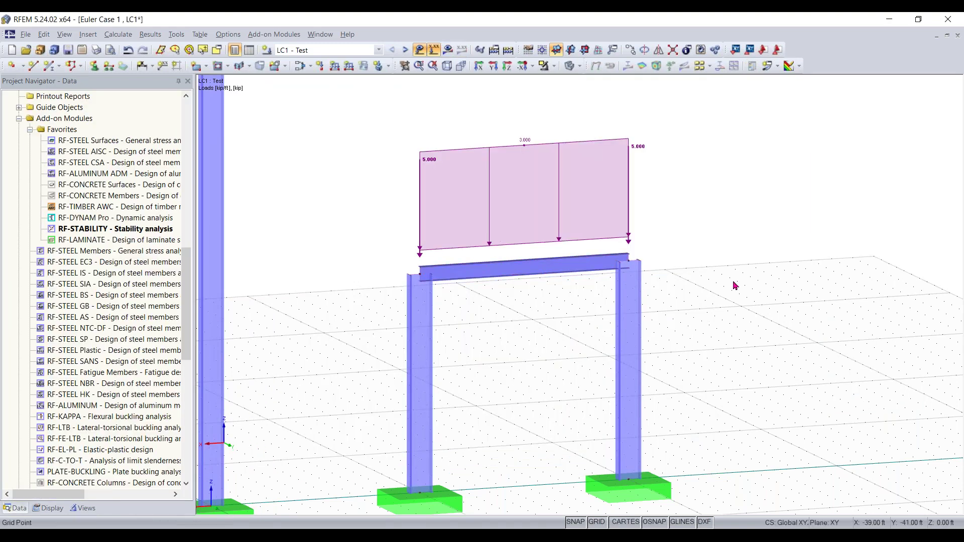
Step: Recalculate LC1 with the beam load and inspect the global deformations of the frame and the tall column
{"action": "scroll", "coordinate": [684, 254], "scroll_direction": "down", "scroll_amount": 5}
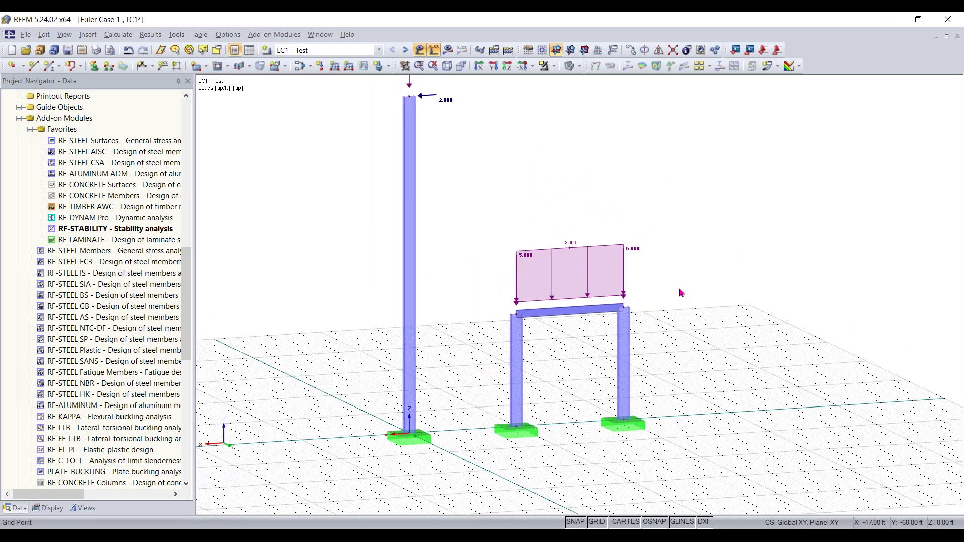
{"action": "left_click", "coordinate": [447, 50]}
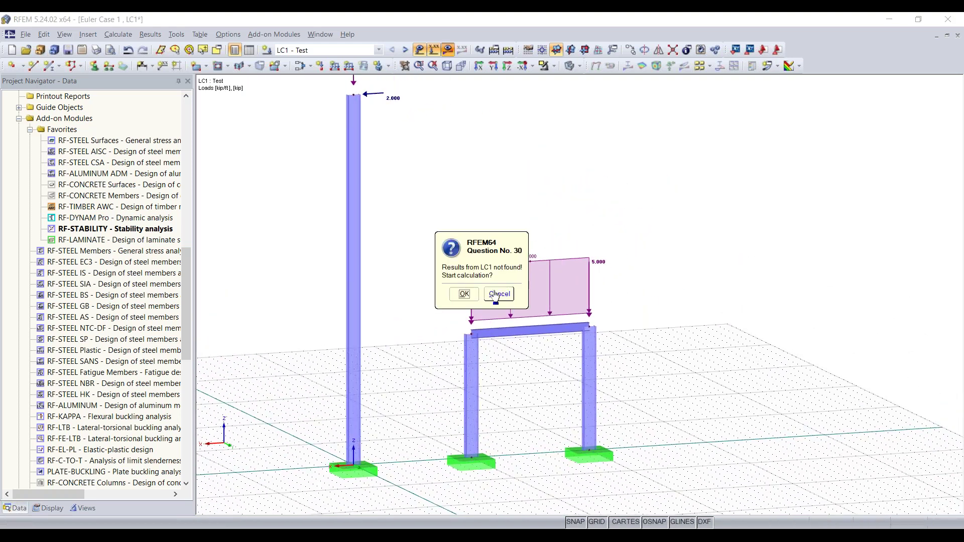
{"action": "left_click", "coordinate": [465, 295]}
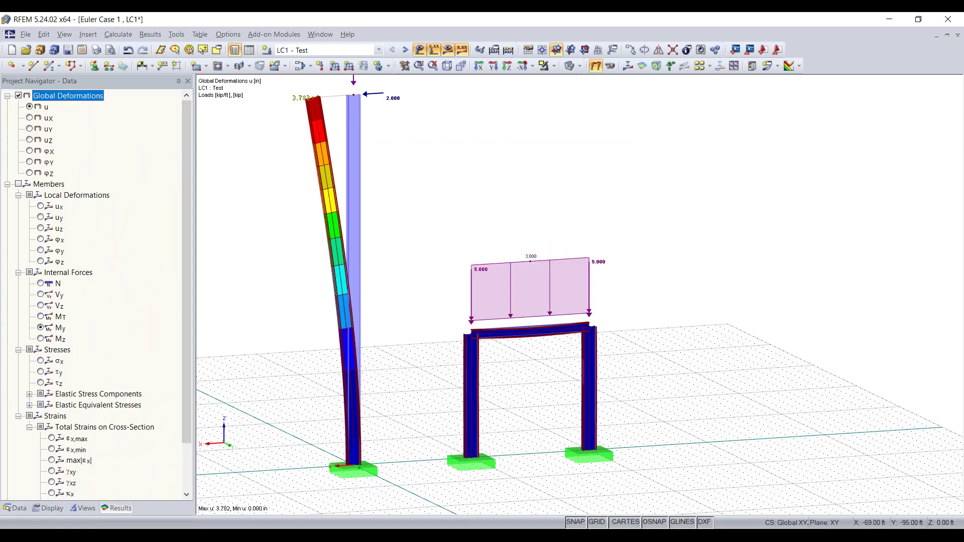
{"action": "scroll", "coordinate": [542, 340], "scroll_direction": "up", "scroll_amount": 3}
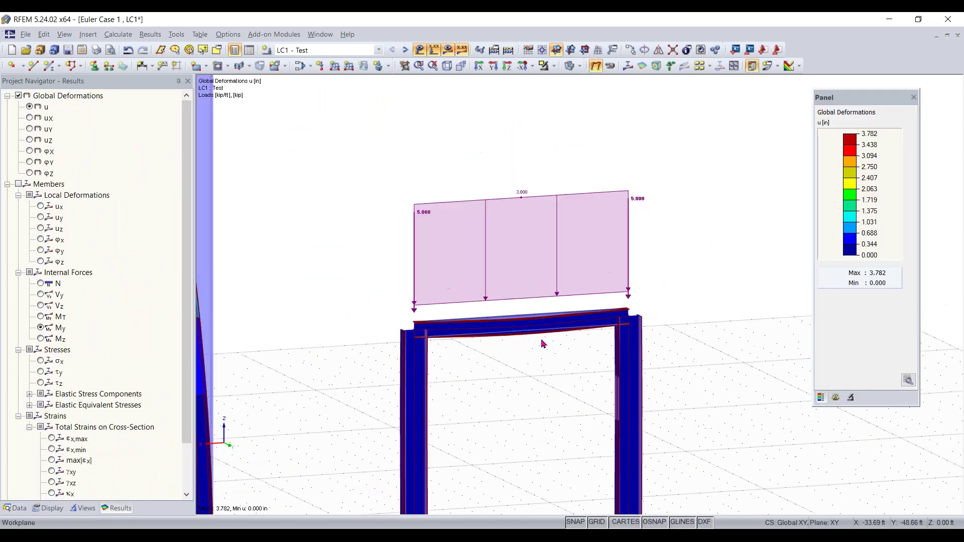
{"action": "scroll", "coordinate": [310, 187], "scroll_direction": "down", "scroll_amount": 3}
{"action": "scroll", "coordinate": [329, 200], "scroll_direction": "up", "scroll_amount": 4}
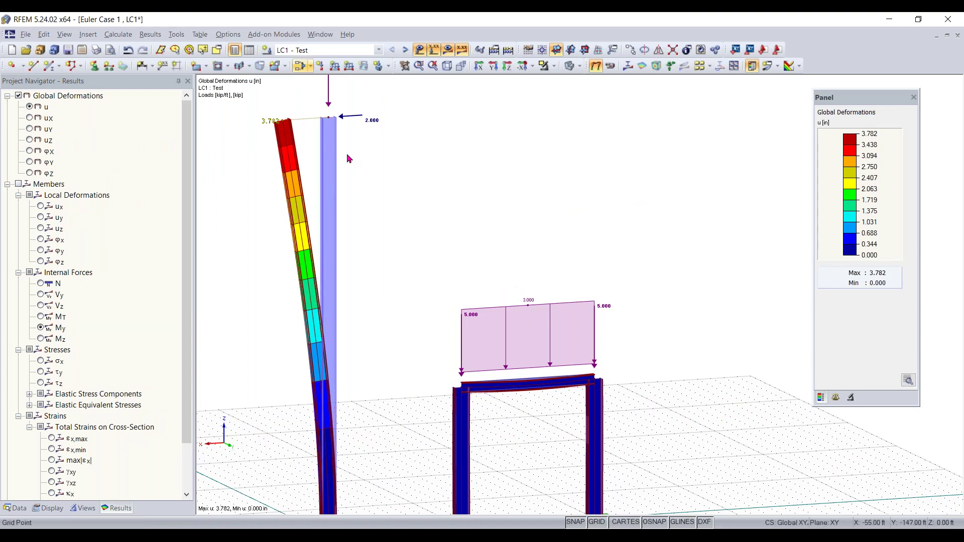
Step: Isolate the W 8x15 beam using the generated visibilities by cross-section and examine its global deformations on their own color scale
{"action": "scroll", "coordinate": [339, 127], "scroll_direction": "down", "scroll_amount": 1}
{"action": "scroll", "coordinate": [359, 149], "scroll_direction": "up", "scroll_amount": 1}
{"action": "scroll", "coordinate": [506, 360], "scroll_direction": "up", "scroll_amount": 4}
{"action": "middle_click_drag", "start_coordinate": [507, 360], "coordinate": [499, 272]}
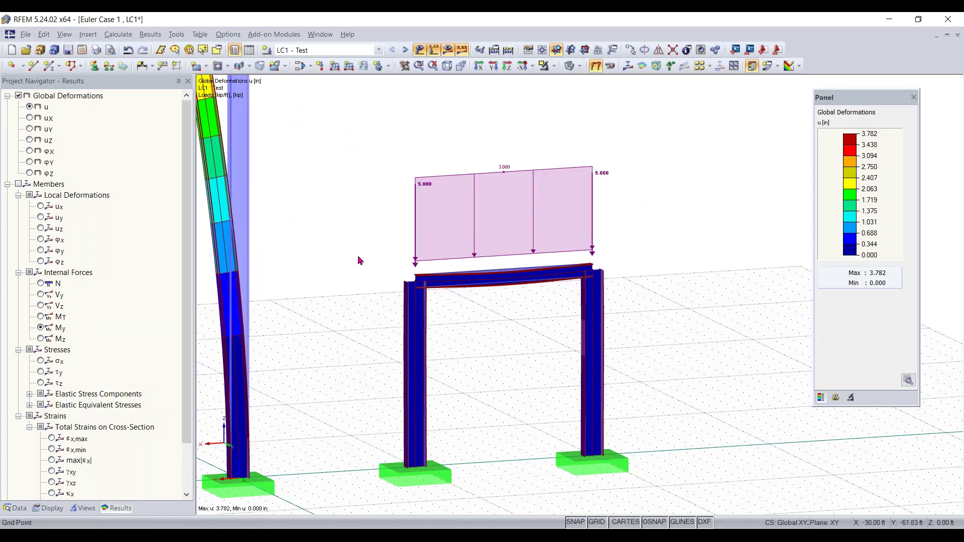
{"action": "scroll", "coordinate": [386, 257], "scroll_direction": "down", "scroll_amount": 1}
{"action": "left_click", "coordinate": [81, 508]}
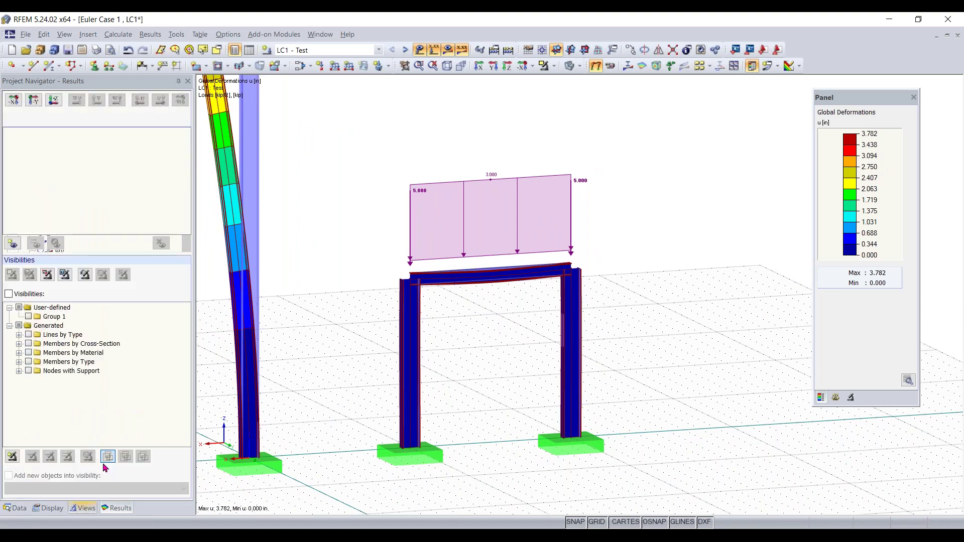
{"action": "left_click", "coordinate": [8, 293]}
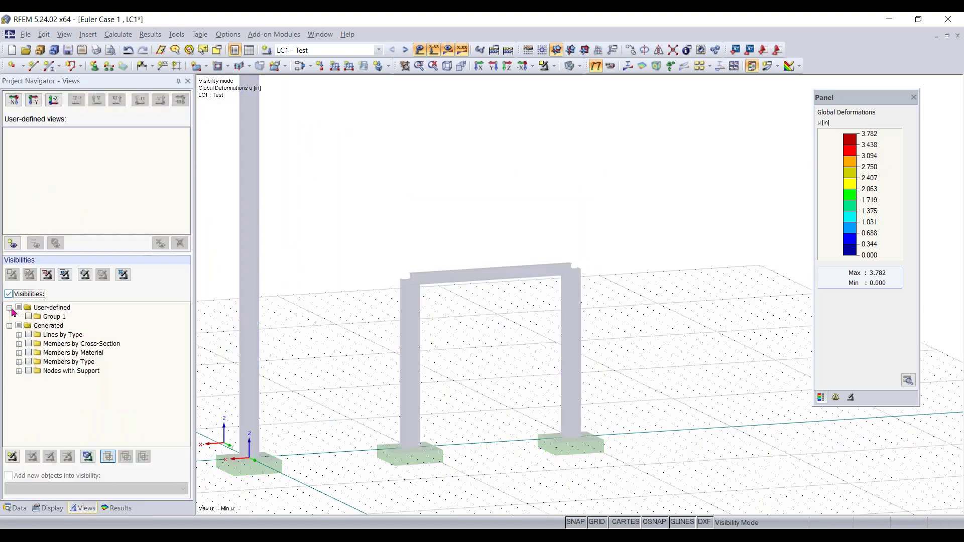
{"action": "left_click", "coordinate": [28, 343]}
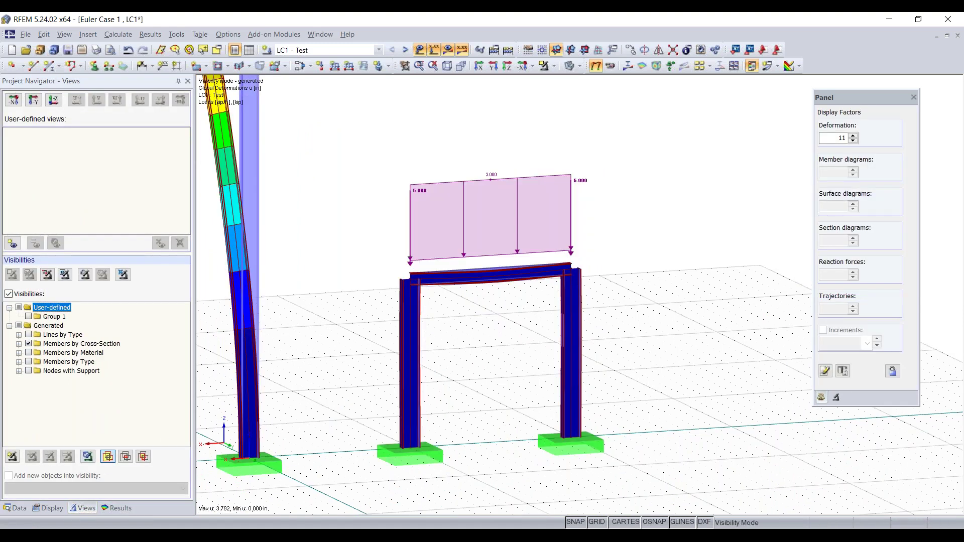
{"action": "left_click", "coordinate": [18, 344]}
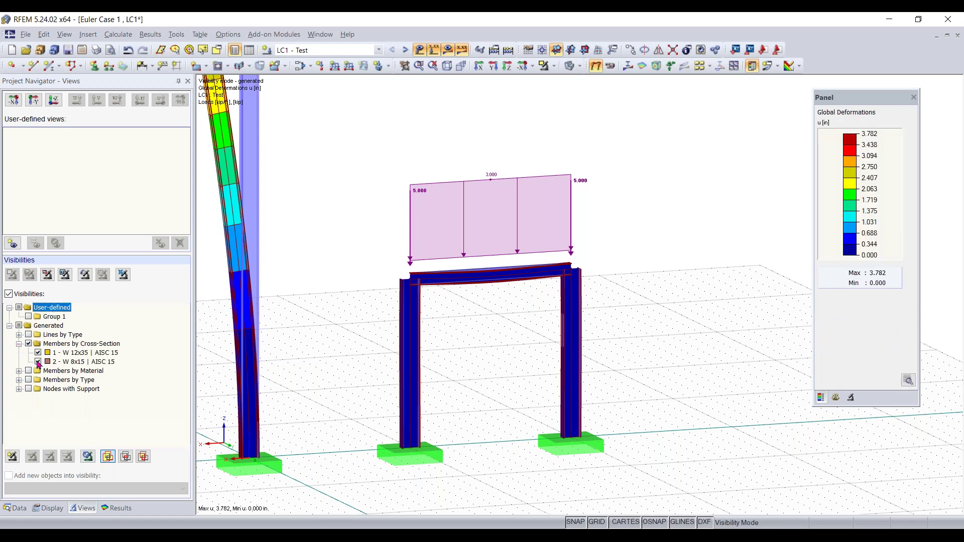
{"action": "left_click", "coordinate": [39, 353]}
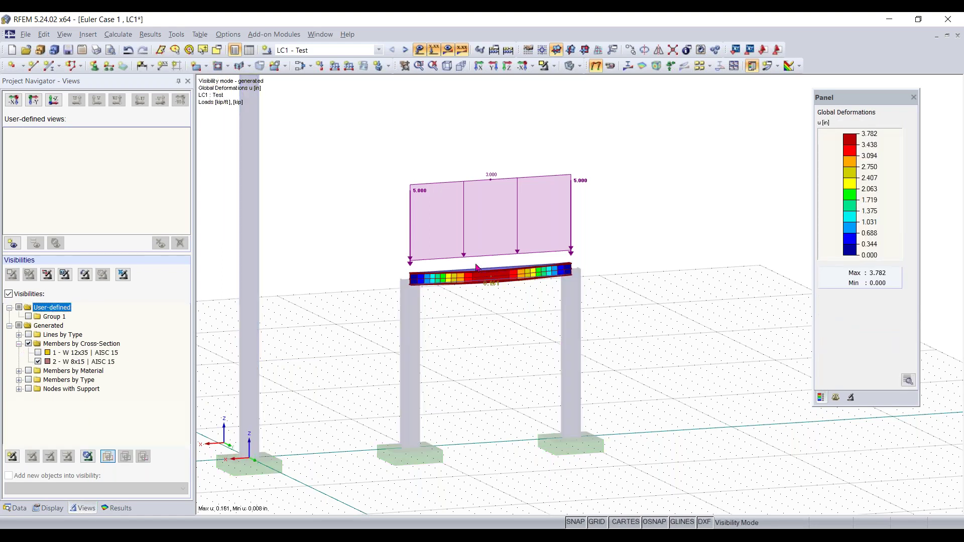
{"action": "scroll", "coordinate": [525, 296], "scroll_direction": "up", "scroll_amount": 1}
{"action": "scroll", "coordinate": [519, 286], "scroll_direction": "up", "scroll_amount": 1}
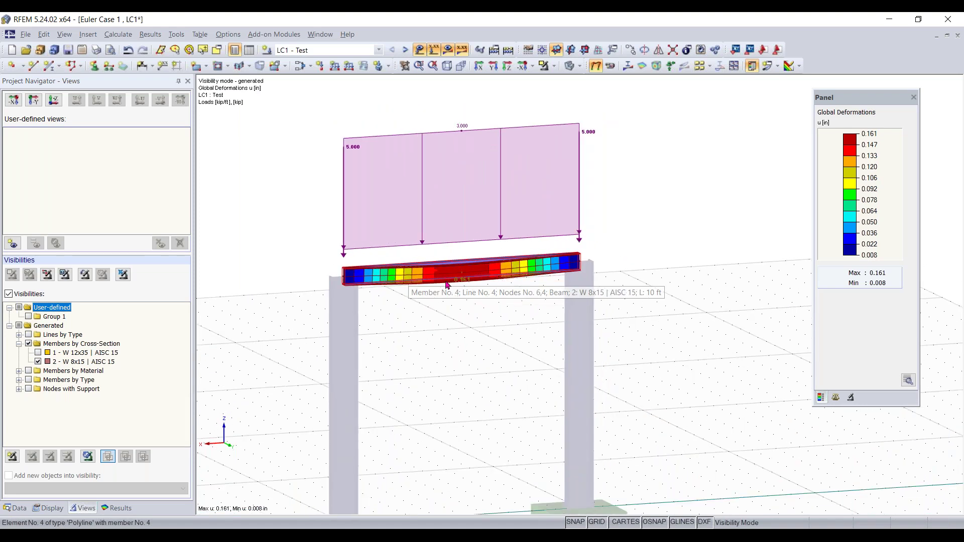
Step: Show the beam's My moment diagram, then turn off the visibilities and examine My on the whole portal frame
{"action": "left_click", "coordinate": [117, 508]}
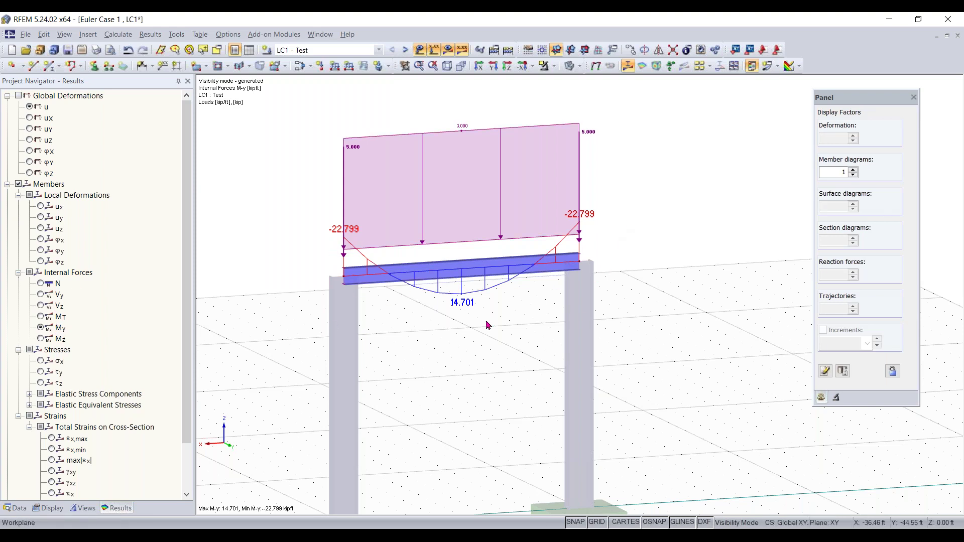
{"action": "left_click", "coordinate": [84, 509]}
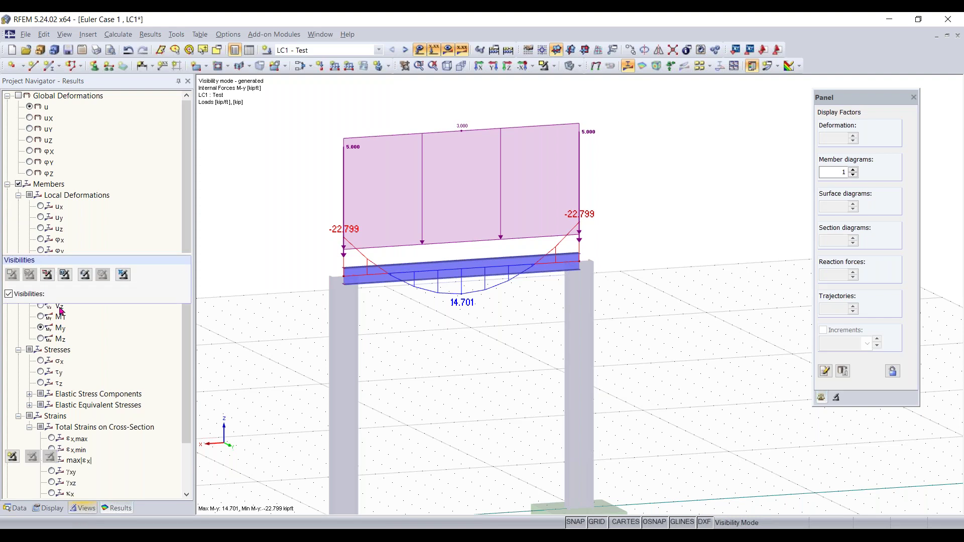
{"action": "left_click", "coordinate": [9, 294]}
{"action": "scroll", "coordinate": [440, 376], "scroll_direction": "down", "scroll_amount": 3}
{"action": "scroll", "coordinate": [492, 263], "scroll_direction": "up", "scroll_amount": 2}
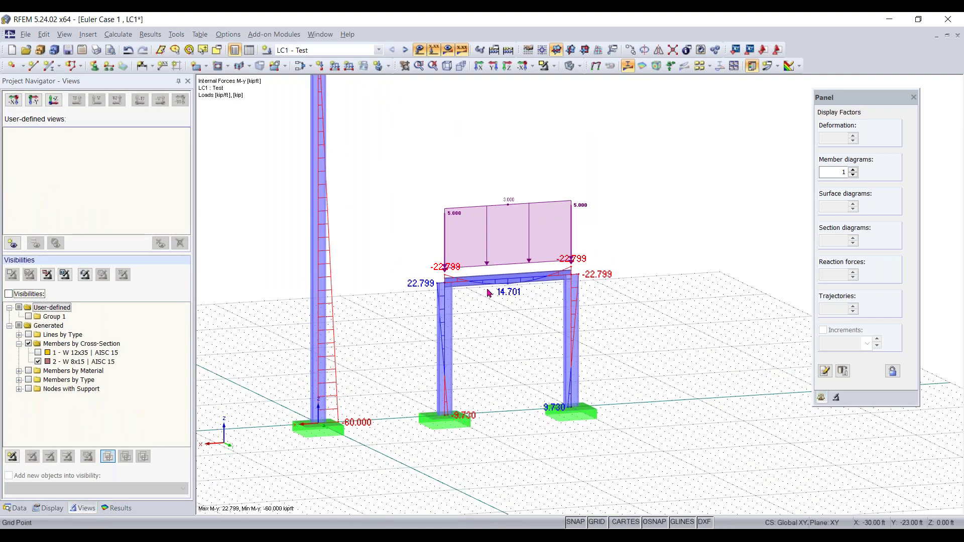
{"action": "scroll", "coordinate": [488, 352], "scroll_direction": "up", "scroll_amount": 1}
{"action": "scroll", "coordinate": [490, 352], "scroll_direction": "up", "scroll_amount": 1}
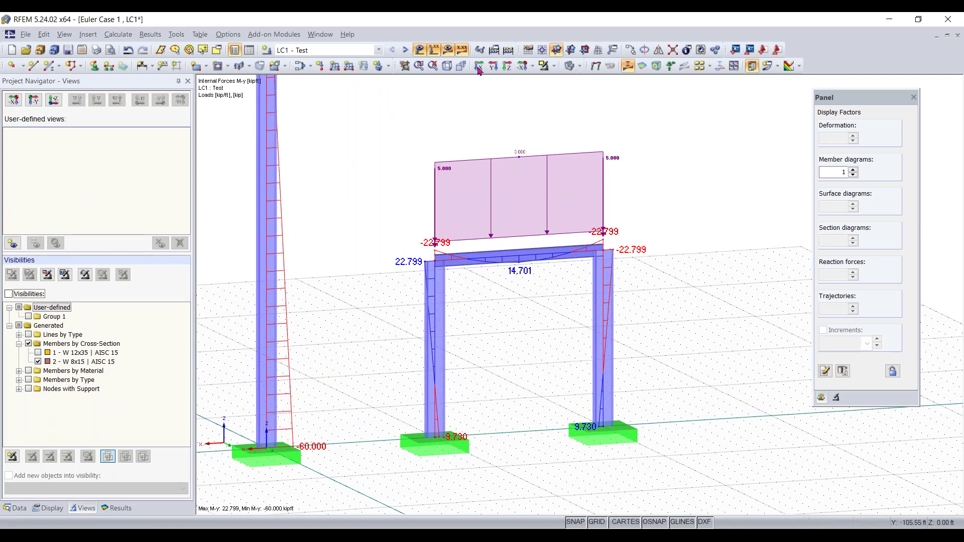
Step: Switch from LC1 to the RF-STABILITY CA1 case and calculate it to display the eigenvector u results
{"action": "left_click", "coordinate": [343, 51]}
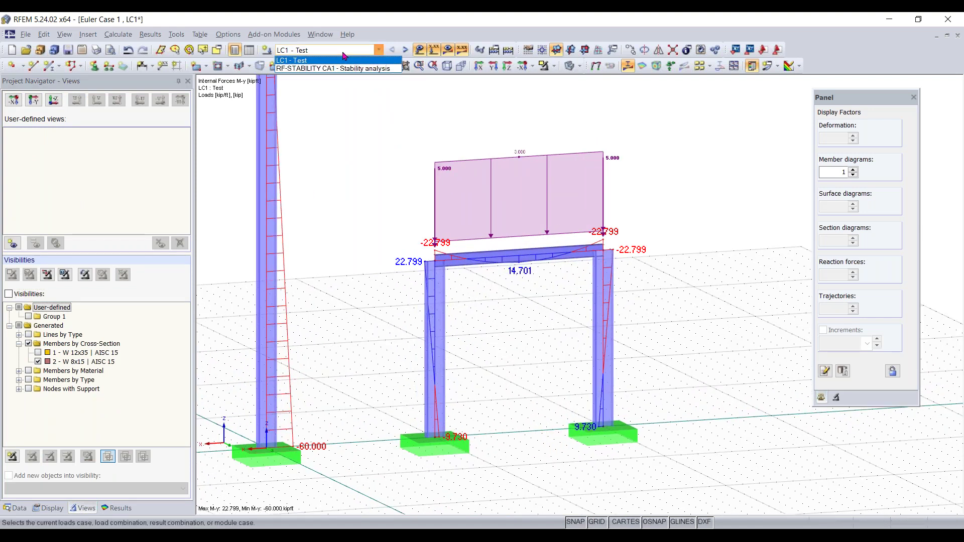
{"action": "left_click", "coordinate": [319, 68]}
{"action": "left_click", "coordinate": [392, 49]}
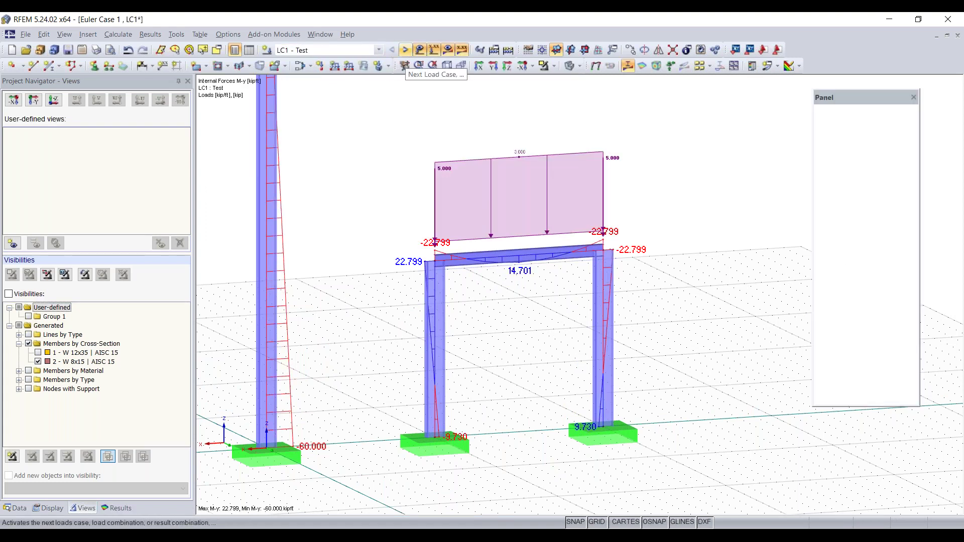
{"action": "left_click", "coordinate": [405, 50]}
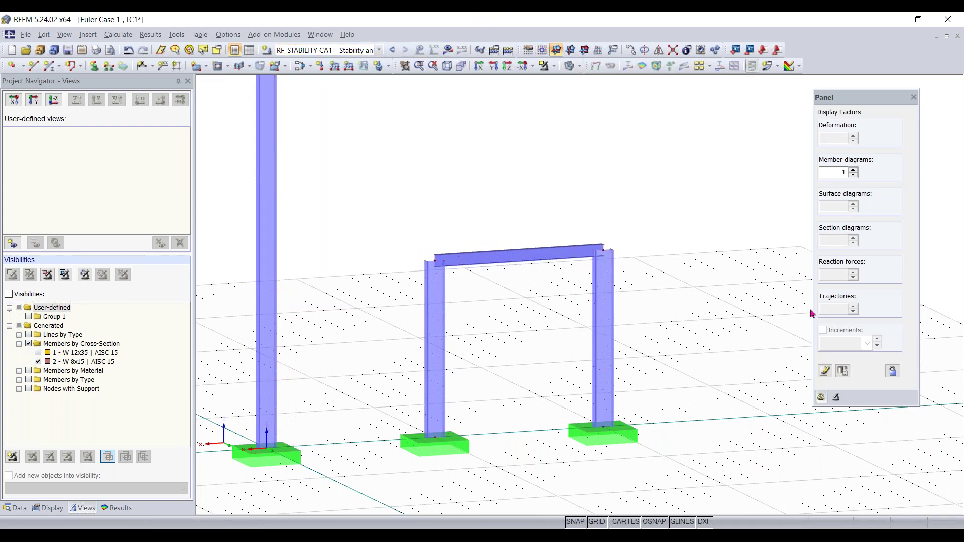
{"action": "left_click", "coordinate": [447, 50]}
{"action": "left_click", "coordinate": [499, 292]}
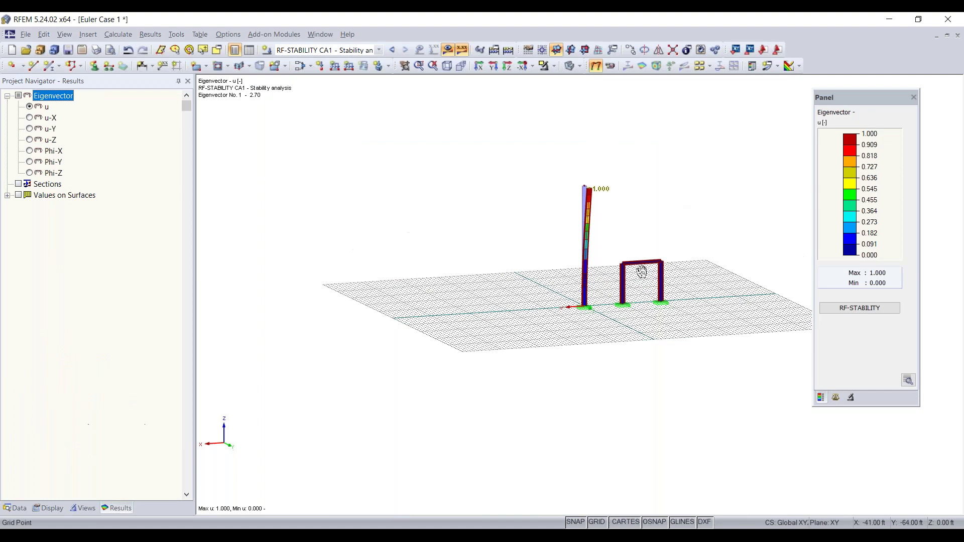
{"action": "scroll", "coordinate": [698, 298], "scroll_direction": "up", "scroll_amount": 5}
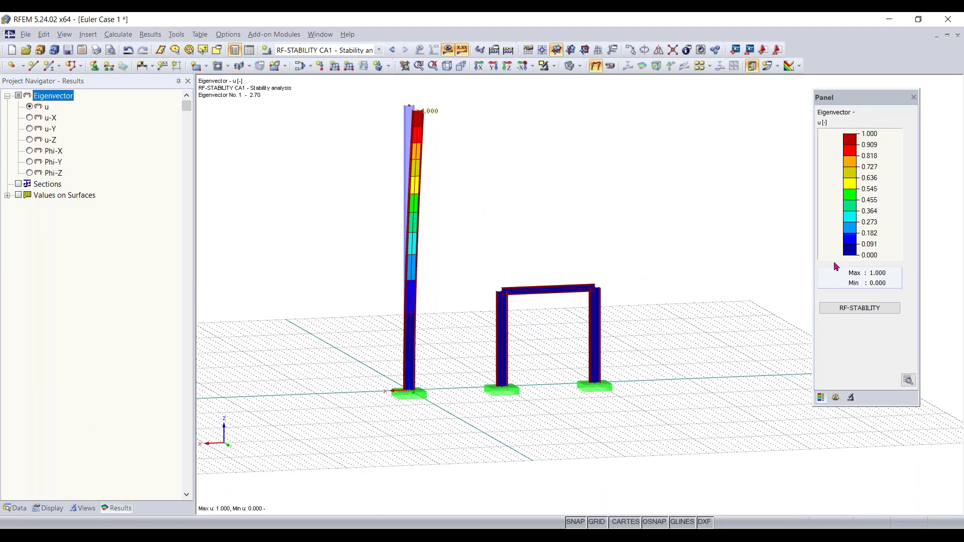
Step: Restrict the visibility to the portal frame's members and supports by selecting them in the model
{"action": "left_click", "coordinate": [850, 398]}
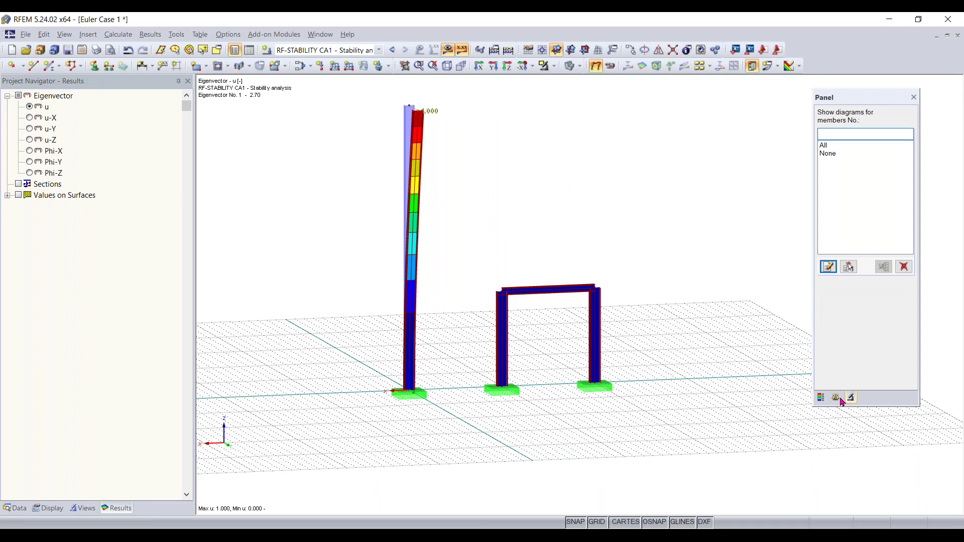
{"action": "left_click", "coordinate": [838, 398]}
{"action": "left_click_drag", "start_coordinate": [663, 228], "coordinate": [460, 426]}
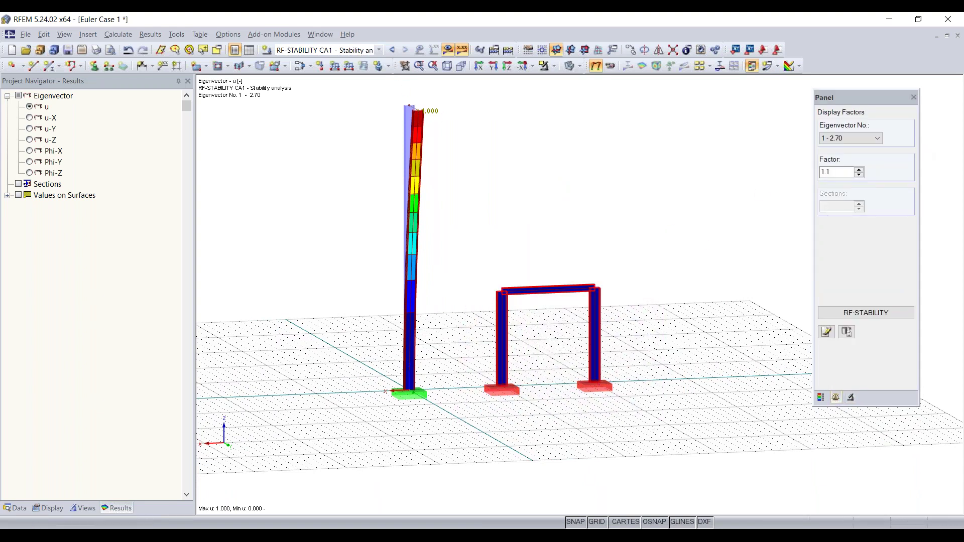
{"action": "left_click", "coordinate": [546, 70]}
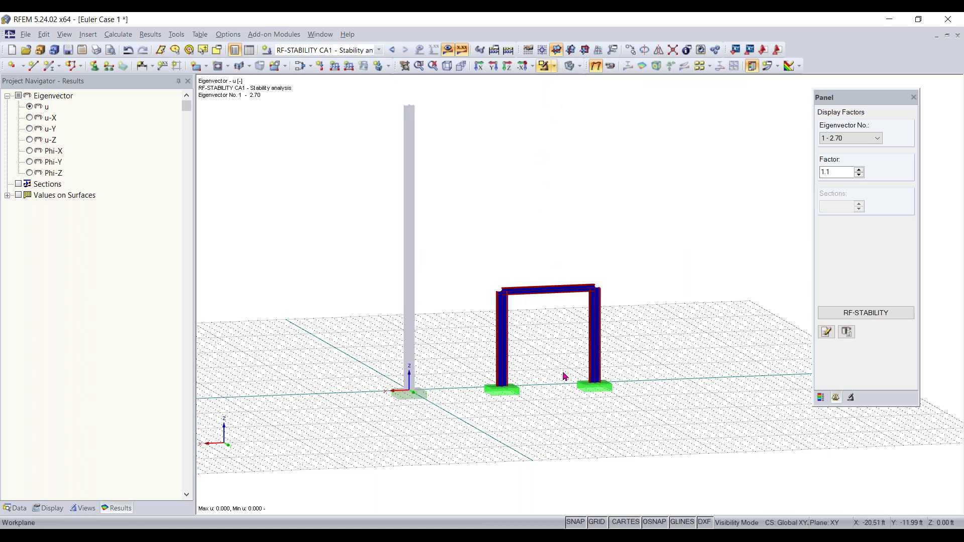
{"action": "scroll", "coordinate": [575, 345], "scroll_direction": "up", "scroll_amount": 2}
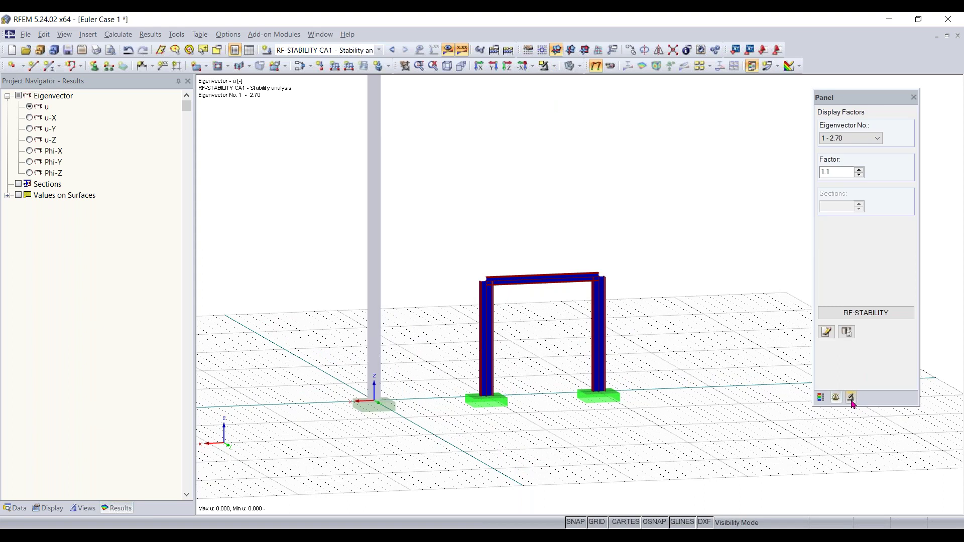
Step: Turn off the display of hidden objects in the background
{"action": "right_click", "coordinate": [670, 276]}
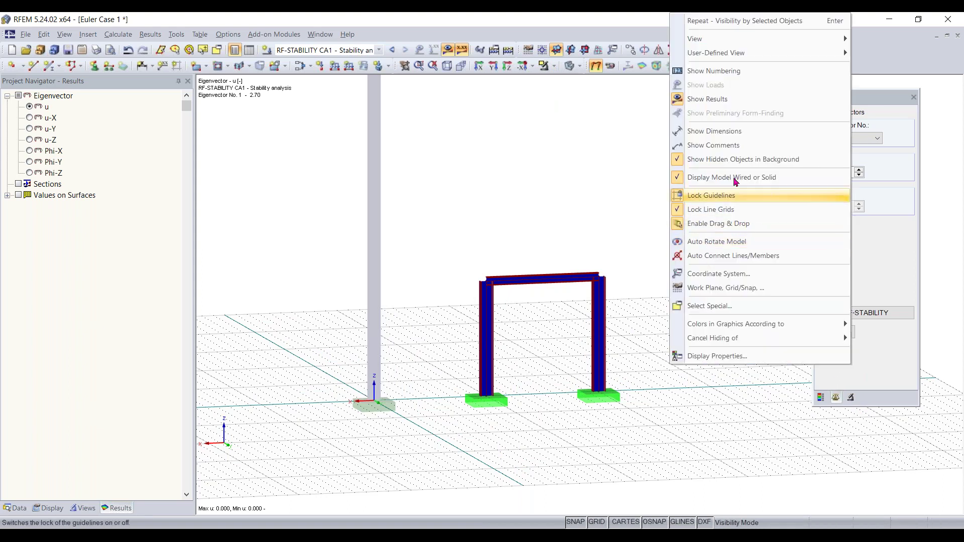
{"action": "left_click", "coordinate": [729, 159]}
{"action": "right_click", "coordinate": [715, 224]}
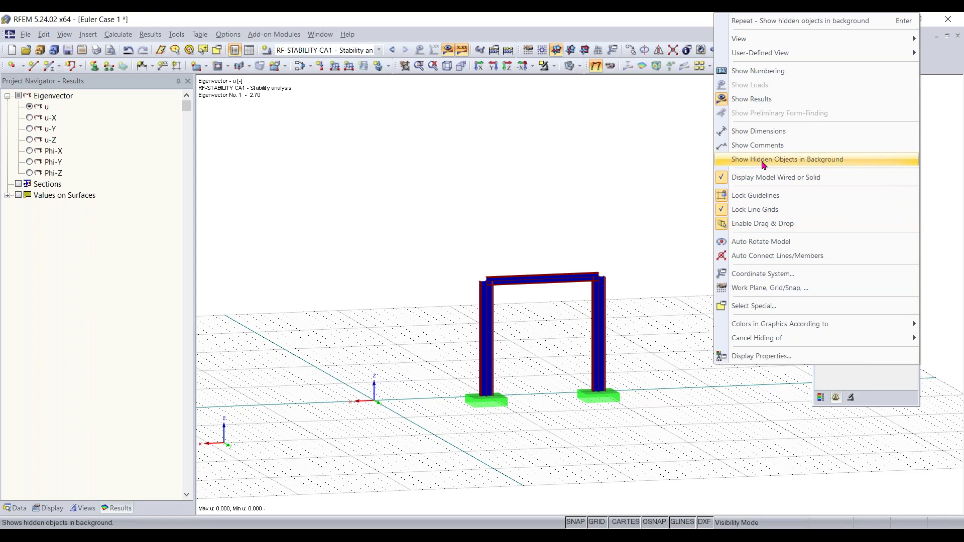
{"action": "left_click", "coordinate": [487, 197]}
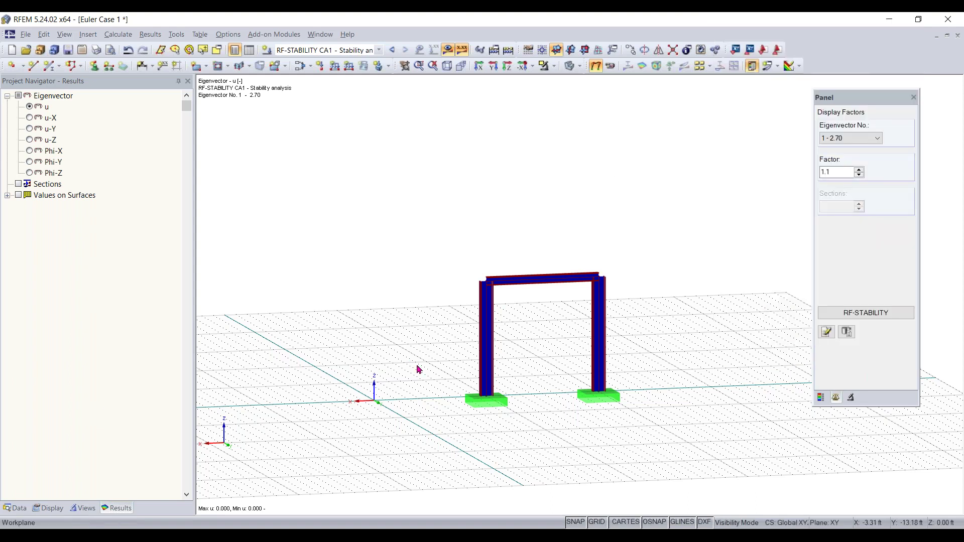
Step: Limit the result diagrams to the portal frame's members 2-4 and check the eigenvector color scale for them
{"action": "left_click", "coordinate": [851, 399]}
{"action": "left_click", "coordinate": [849, 267]}
{"action": "left_click_drag", "start_coordinate": [653, 205], "coordinate": [424, 442]}
{"action": "left_click", "coordinate": [849, 267]}
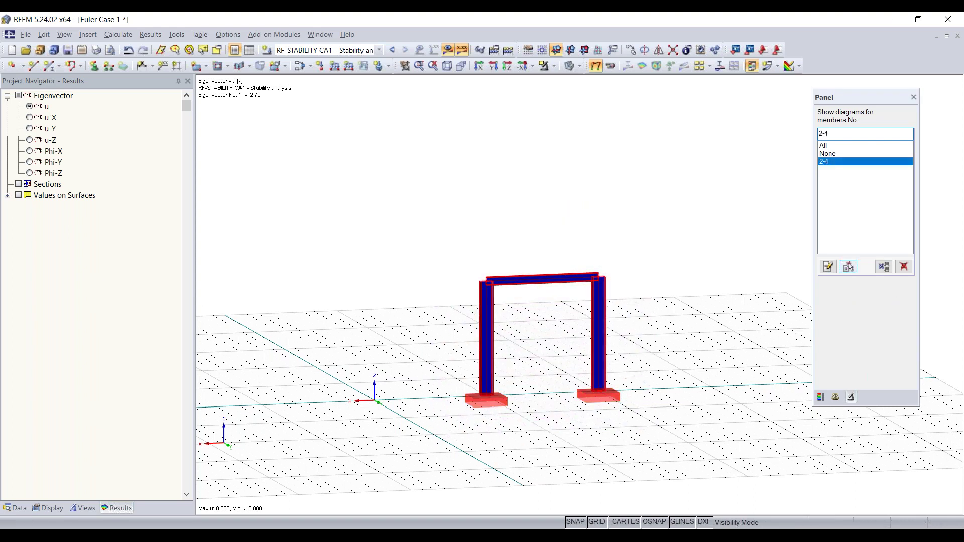
{"action": "left_click", "coordinate": [784, 182]}
{"action": "left_click", "coordinate": [822, 399]}
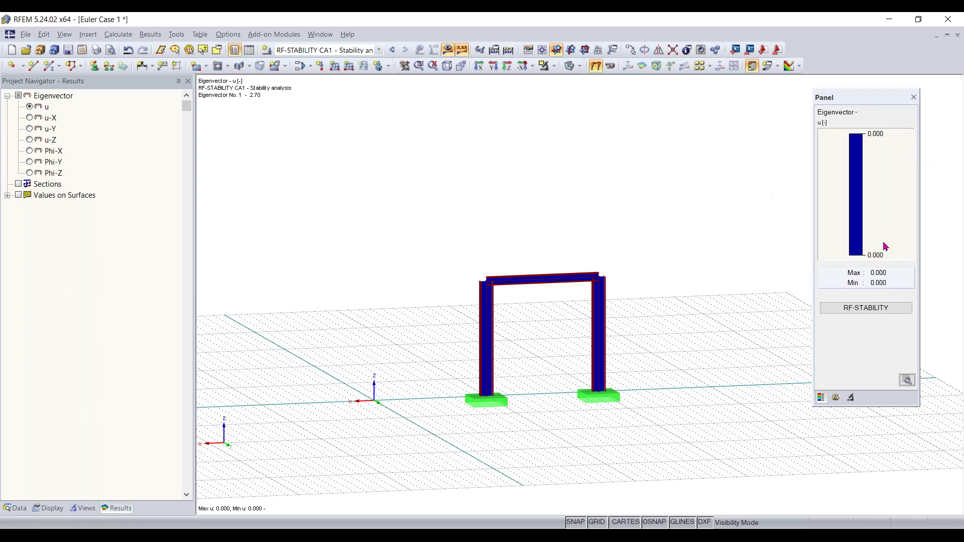
Step: Review the critical load factors and the general data in RF-STABILITY, then close the module
{"action": "left_click", "coordinate": [866, 308]}
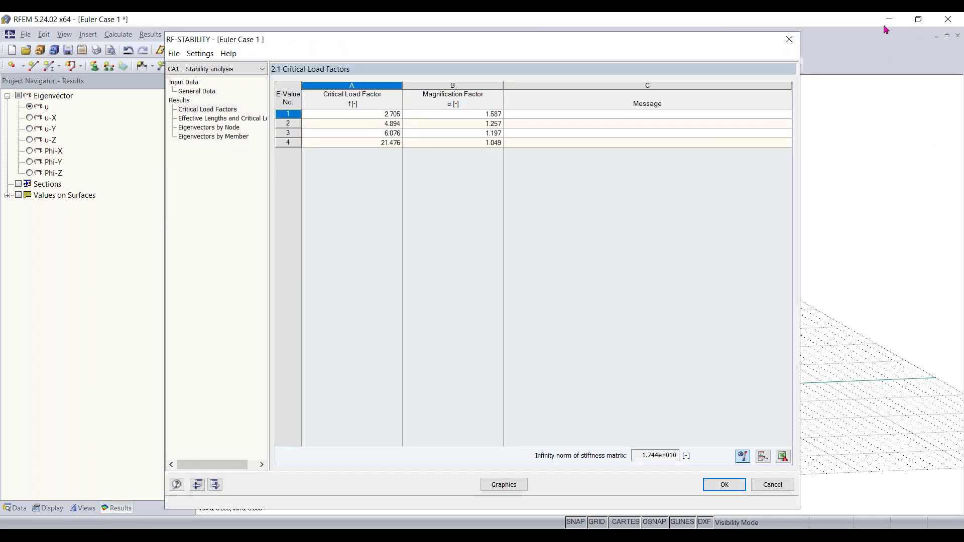
{"action": "left_click", "coordinate": [205, 93]}
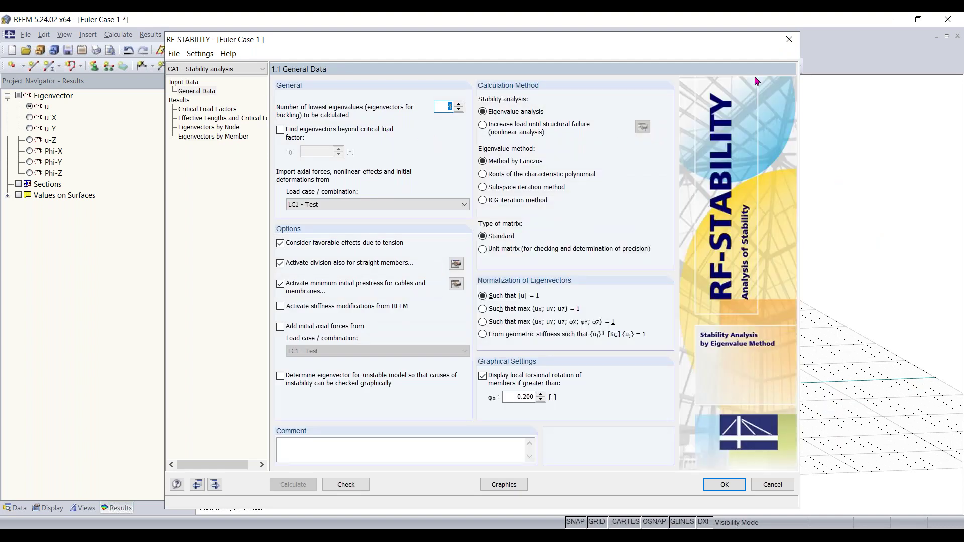
{"action": "left_click", "coordinate": [790, 40]}
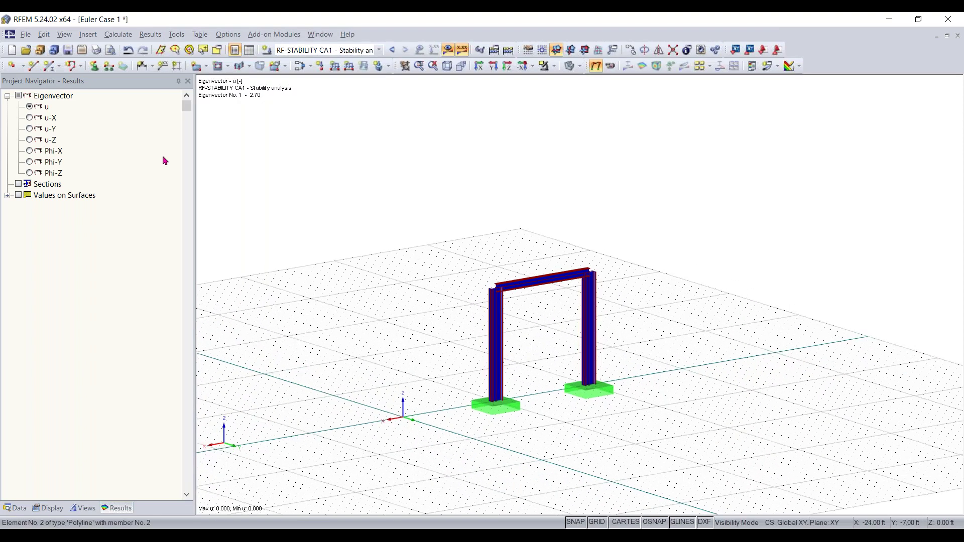
Step: Cancel the visibility mode and set the eigenvector diagrams to show for all members with the color scale
{"action": "left_click", "coordinate": [546, 66]}
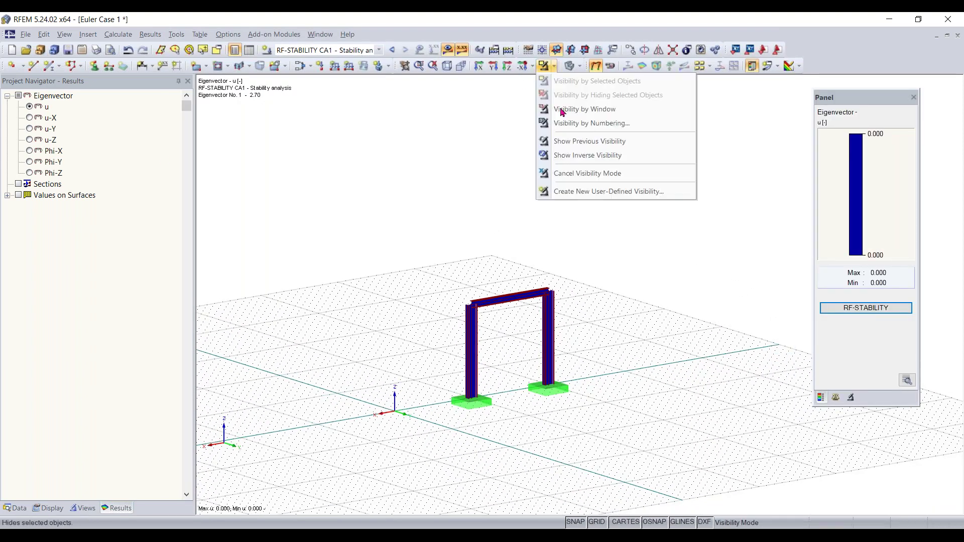
{"action": "left_click", "coordinate": [588, 174]}
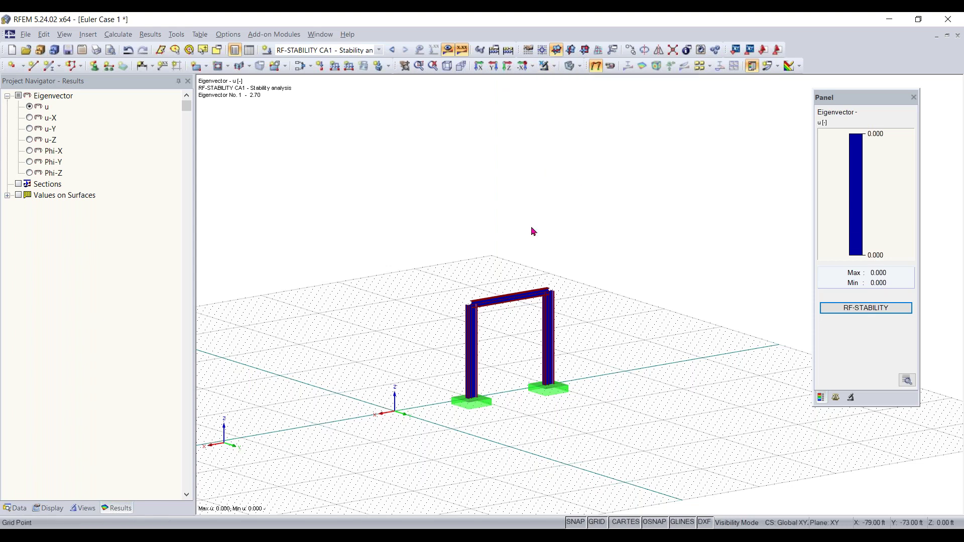
{"action": "left_click", "coordinate": [851, 397]}
{"action": "left_click", "coordinate": [826, 146]}
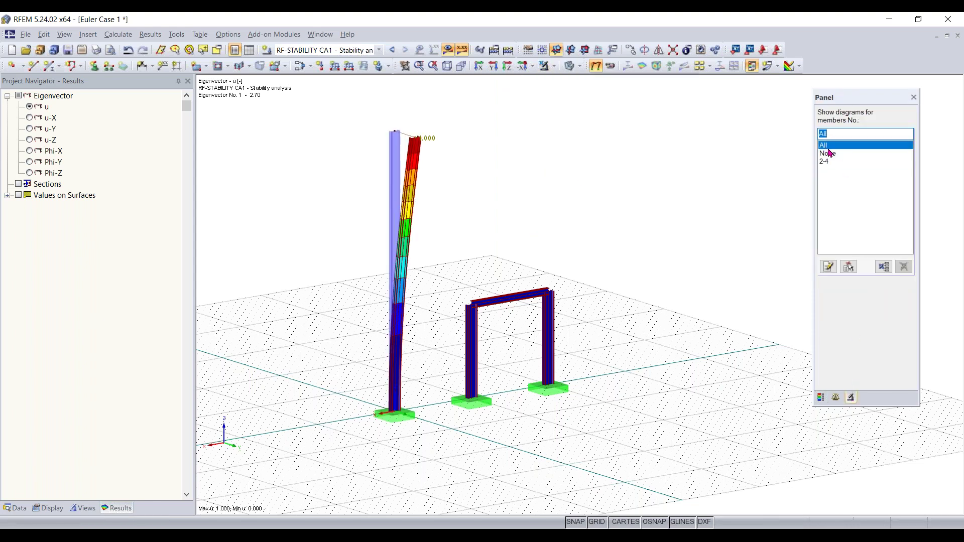
{"action": "left_click", "coordinate": [828, 153]}
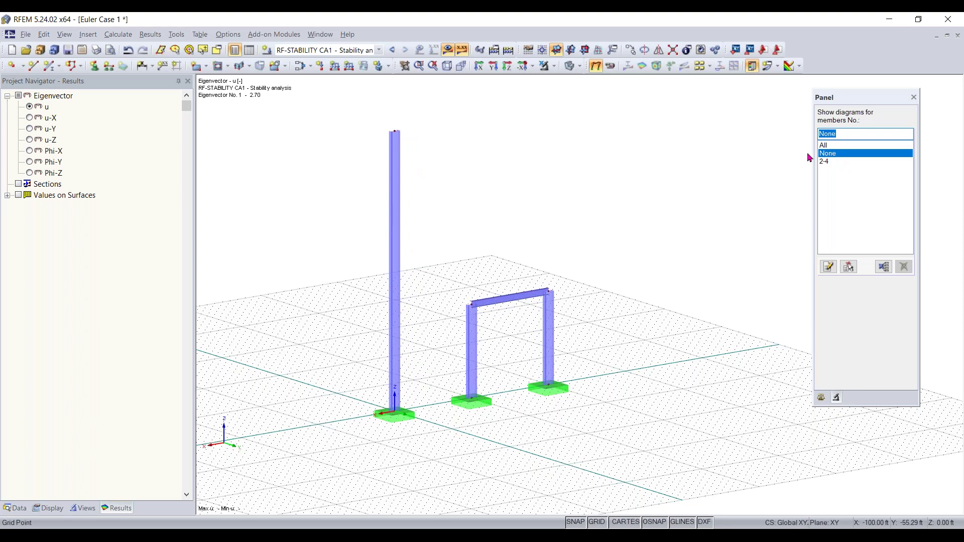
{"action": "left_click", "coordinate": [823, 150]}
{"action": "left_click", "coordinate": [821, 397]}
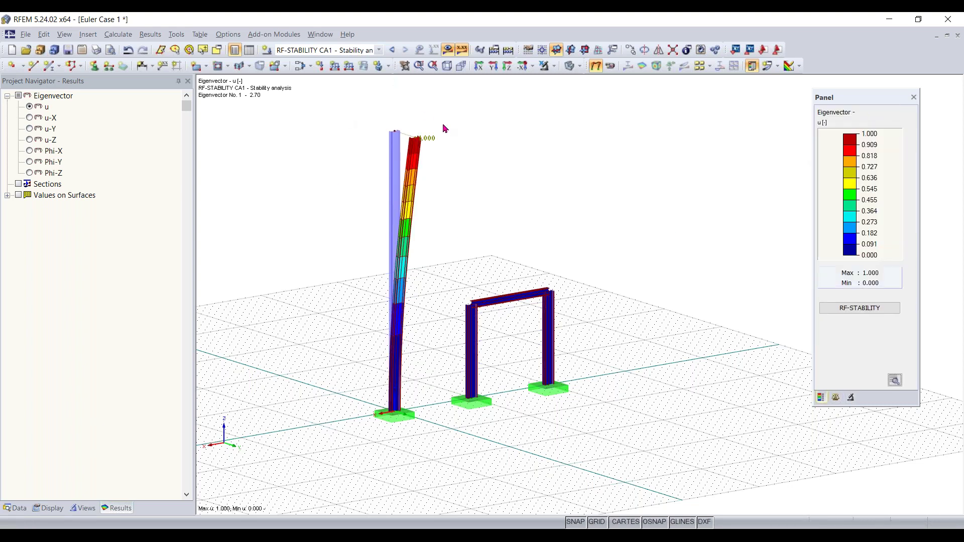
Step: Delete the cantilever column and run the RF-STABILITY eigenvalue analysis for the remaining portal frame under LC1 - Test
{"action": "left_click_drag", "start_coordinate": [449, 117], "coordinate": [328, 430]}
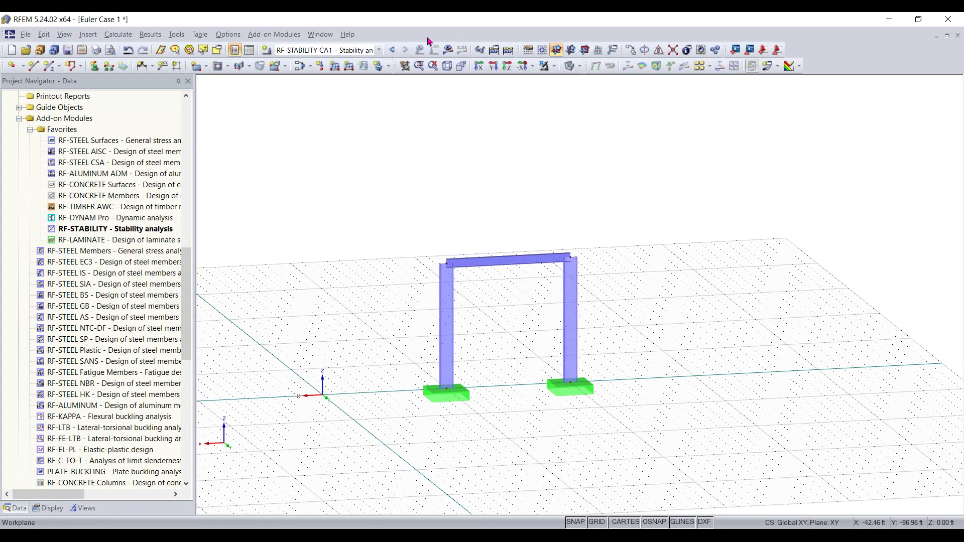
{"action": "double_click", "coordinate": [151, 228]}
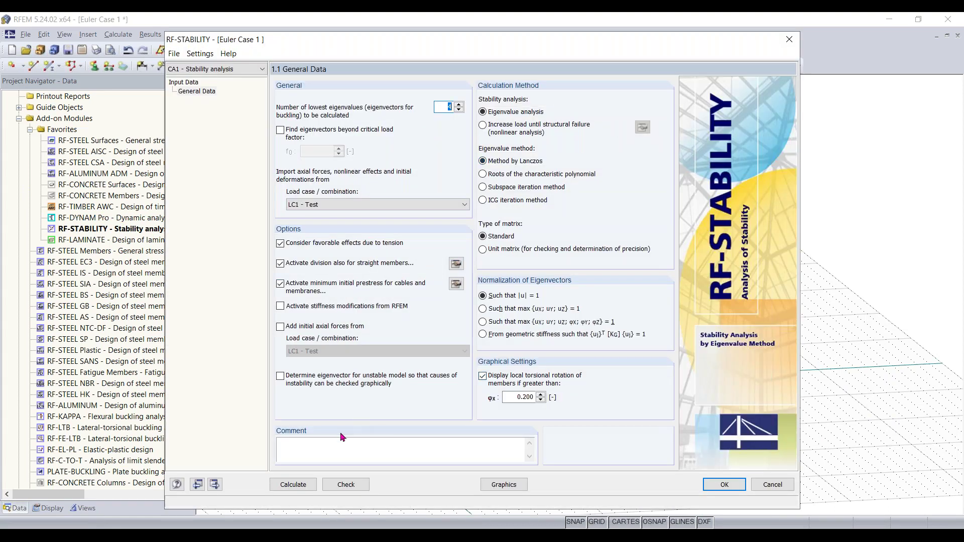
{"action": "left_click", "coordinate": [293, 485]}
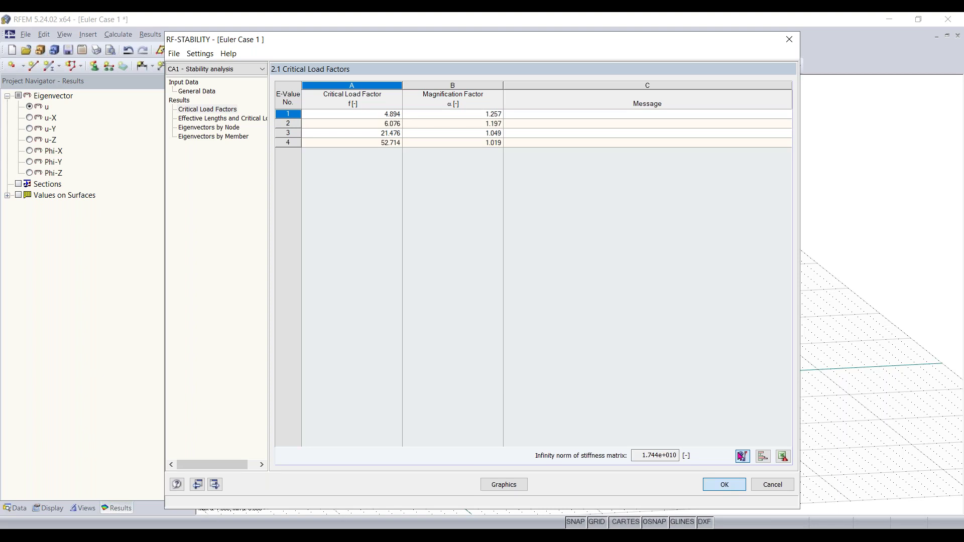
{"action": "left_click", "coordinate": [722, 486]}
Step: Show the display factors for the eigenvector results and inspect the frame's buckled shape for eigenvector No. 1
{"action": "right_click_drag", "start_coordinate": [475, 340], "coordinate": [445, 270]}
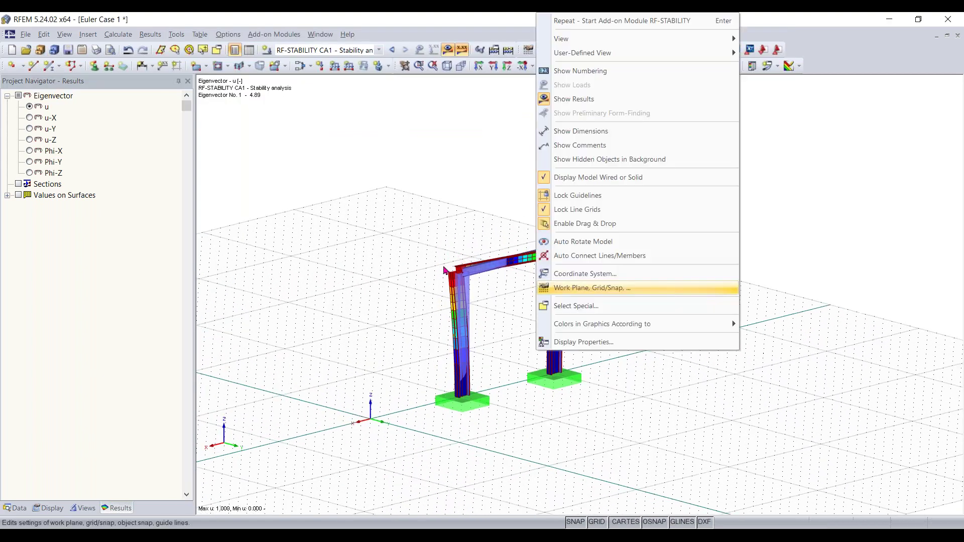
{"action": "left_click", "coordinate": [502, 320]}
{"action": "scroll", "coordinate": [510, 320], "scroll_direction": "up", "scroll_amount": 4}
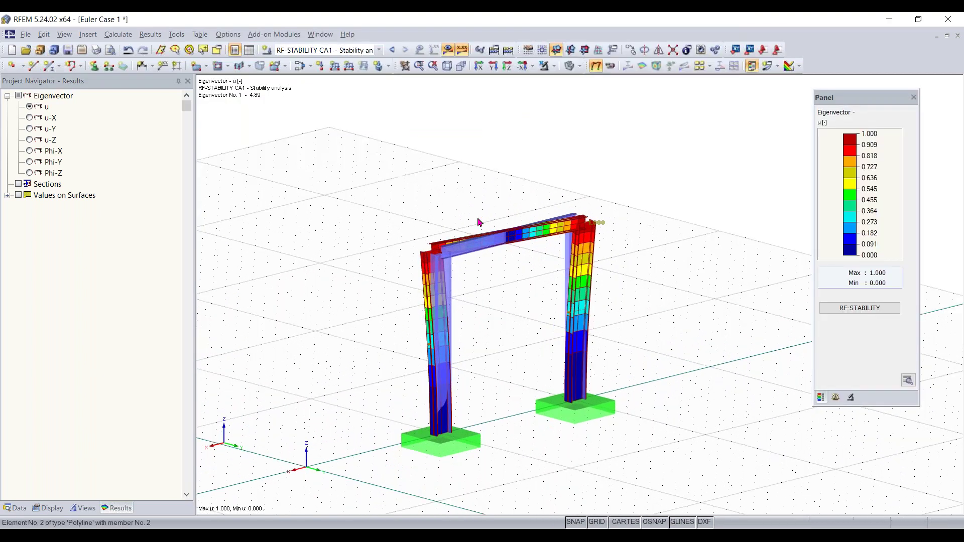
{"action": "left_click", "coordinate": [849, 398]}
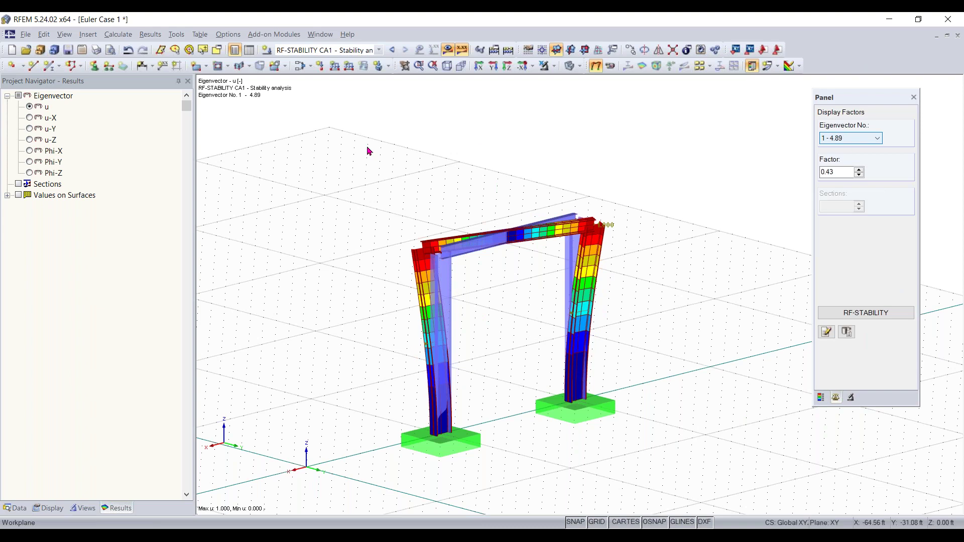
{"action": "middle_click_drag", "start_coordinate": [529, 377], "coordinate": [653, 382], "text": "ctrl"}
{"action": "right_click", "coordinate": [771, 217]}
{"action": "left_click", "coordinate": [837, 139]}
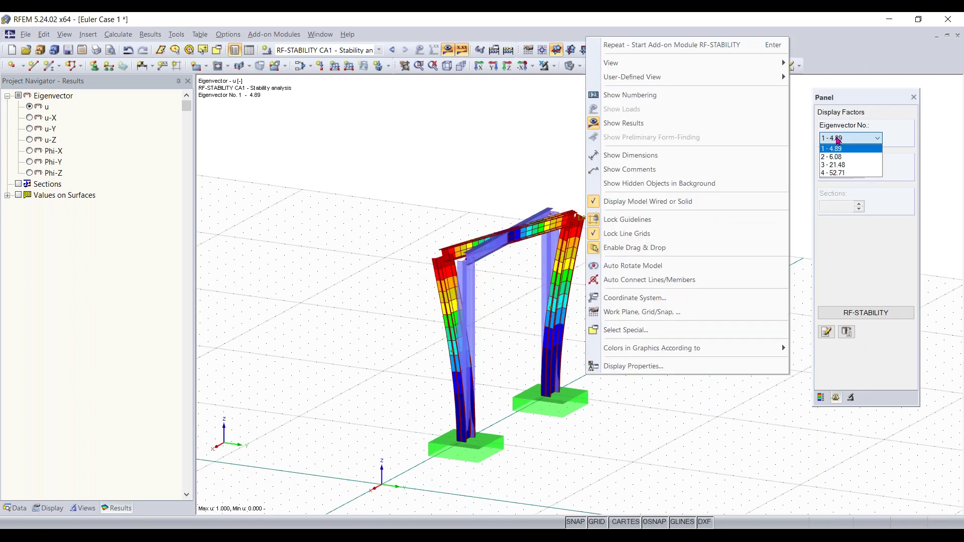
{"action": "left_click", "coordinate": [831, 148]}
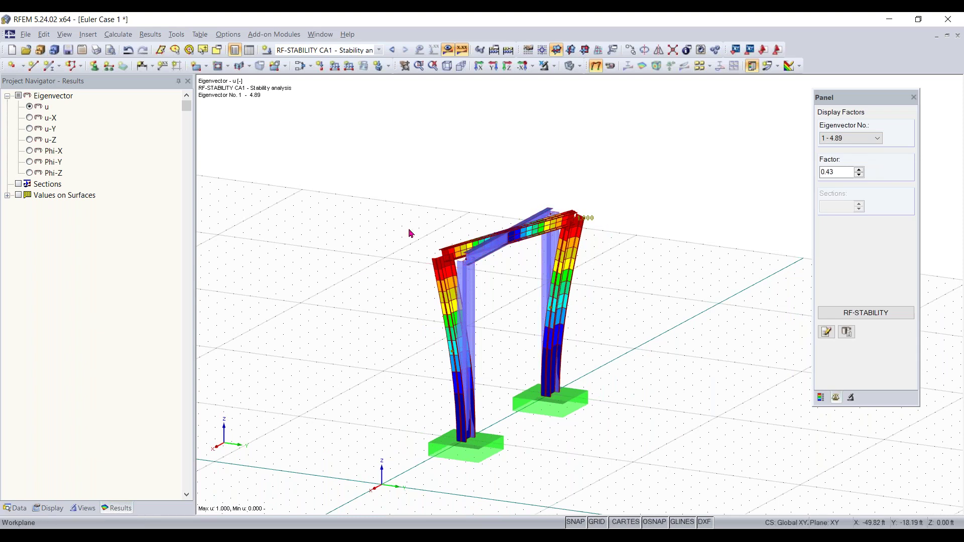
Step: Step through the portal frame's four buckling modes and return to the first eigenvector
{"action": "scroll", "coordinate": [848, 139], "scroll_direction": "down", "scroll_amount": 1}
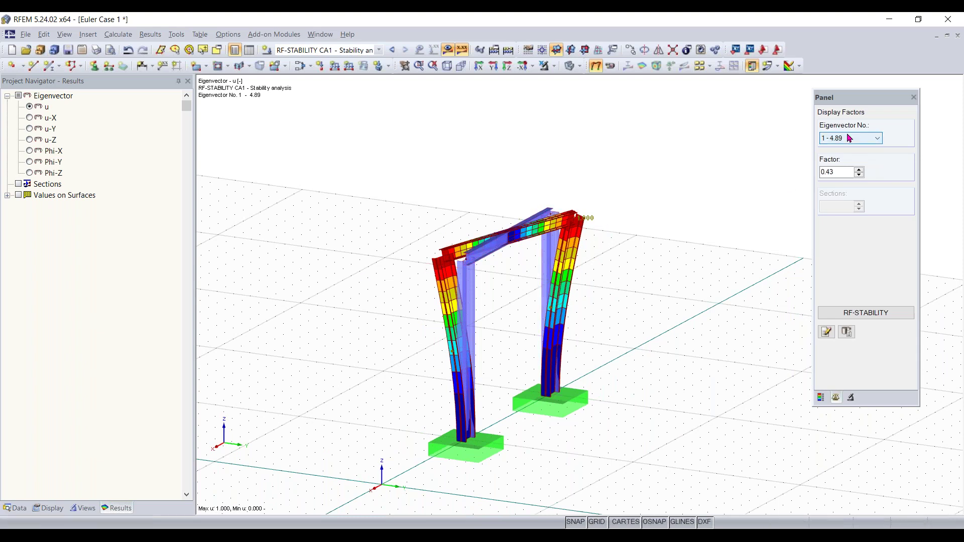
{"action": "scroll", "coordinate": [849, 138], "scroll_direction": "down", "scroll_amount": 1}
{"action": "scroll", "coordinate": [849, 138], "scroll_direction": "down", "scroll_amount": 1}
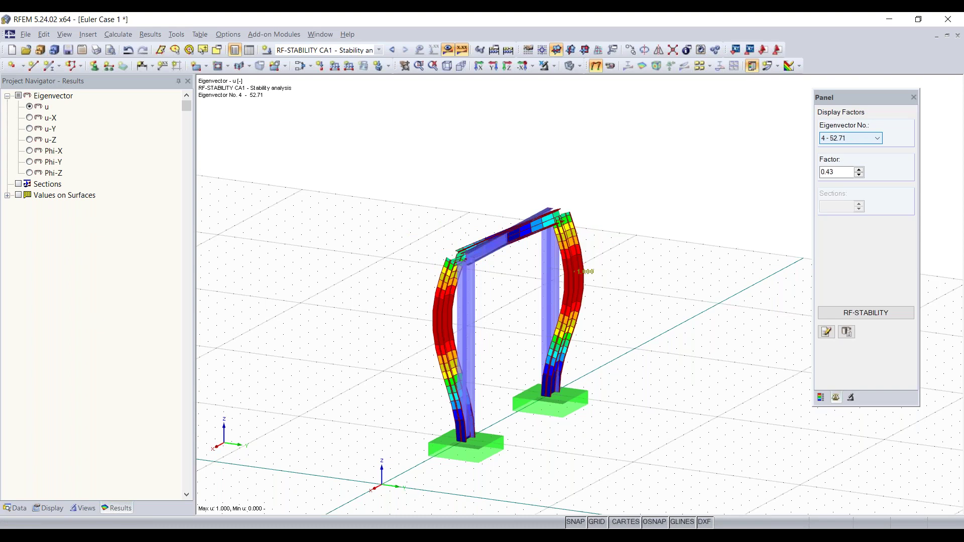
{"action": "scroll", "coordinate": [849, 139], "scroll_direction": "up", "scroll_amount": 3}
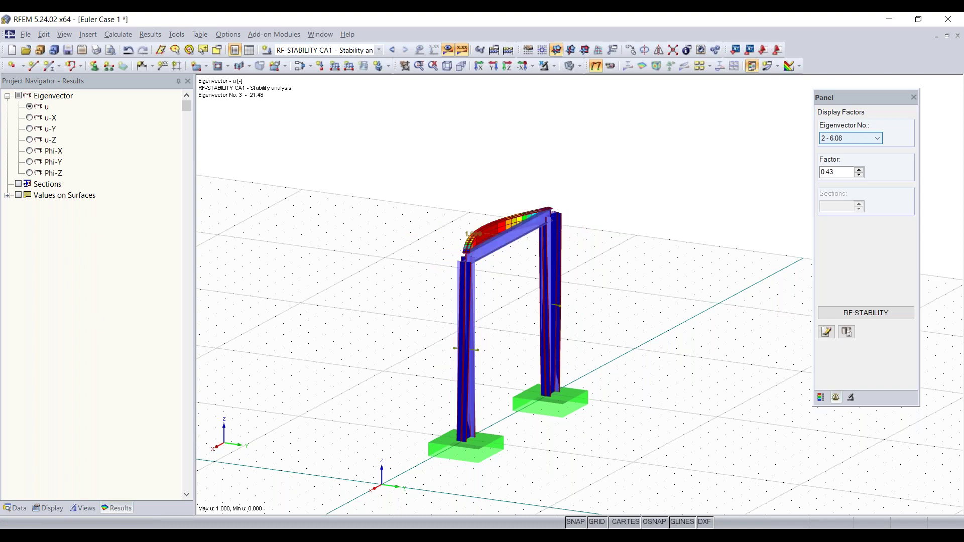
{"action": "left_click", "coordinate": [849, 140]}
{"action": "left_click", "coordinate": [848, 142]}
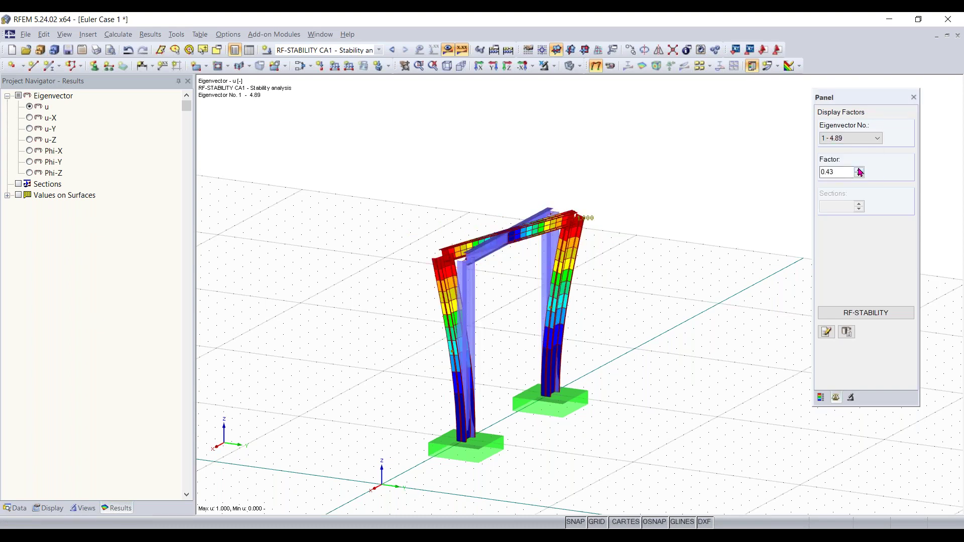
Step: Set the eigenvector display factor to 0.93 and compare the enlarged buckling shapes, ending on eigenvector No. 1
{"action": "left_click", "coordinate": [858, 169]}
{"action": "left_click", "coordinate": [858, 170]}
{"action": "scroll", "coordinate": [854, 142], "scroll_direction": "down", "scroll_amount": 1}
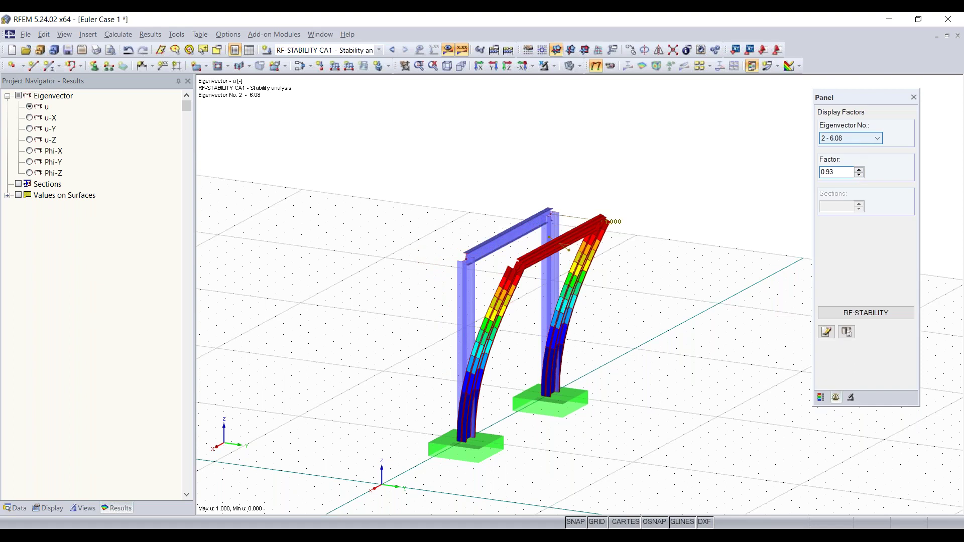
{"action": "scroll", "coordinate": [849, 143], "scroll_direction": "down", "scroll_amount": 2}
{"action": "scroll", "coordinate": [849, 143], "scroll_direction": "up", "scroll_amount": 3}
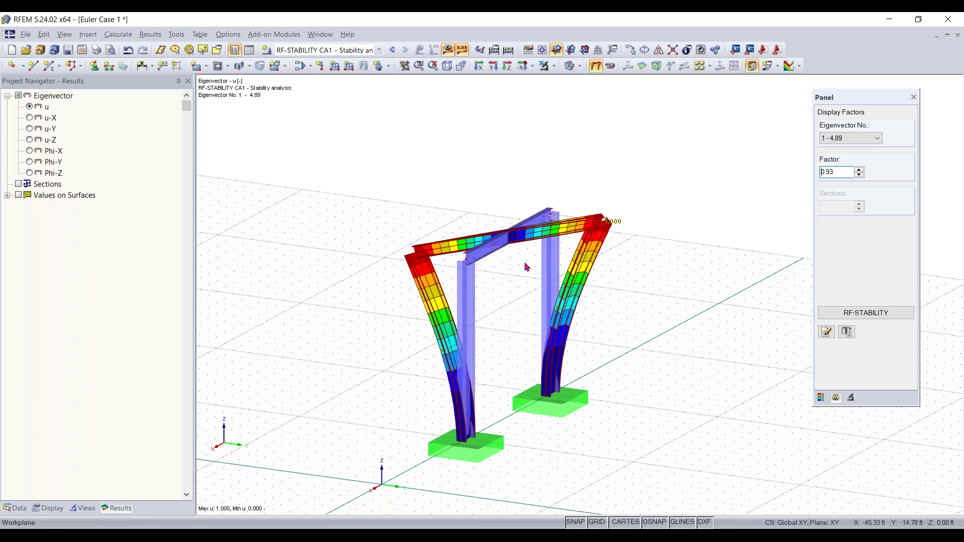
{"action": "scroll", "coordinate": [499, 282], "scroll_direction": "up", "scroll_amount": 2}
{"action": "middle_click_drag", "start_coordinate": [498, 282], "coordinate": [522, 281], "text": "ctrl"}
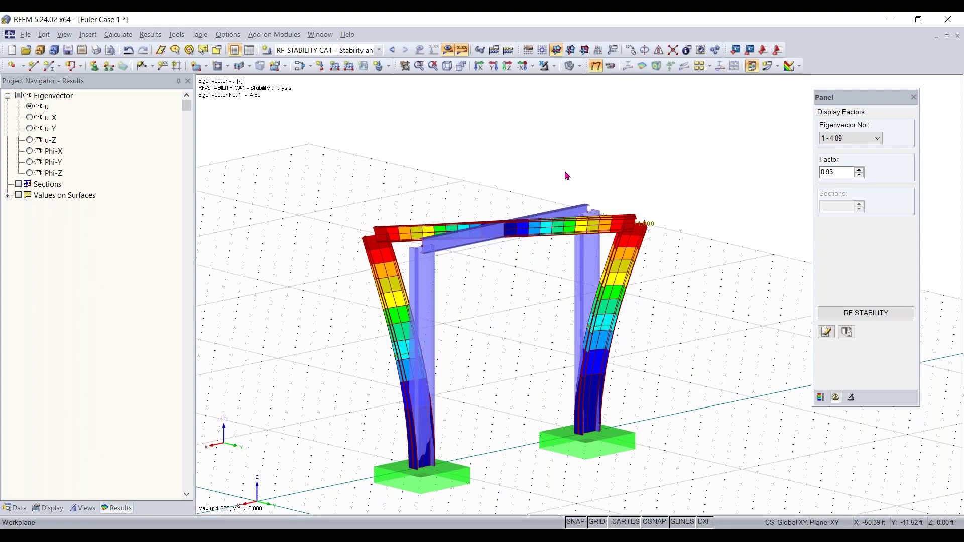
{"action": "right_click", "coordinate": [504, 165]}
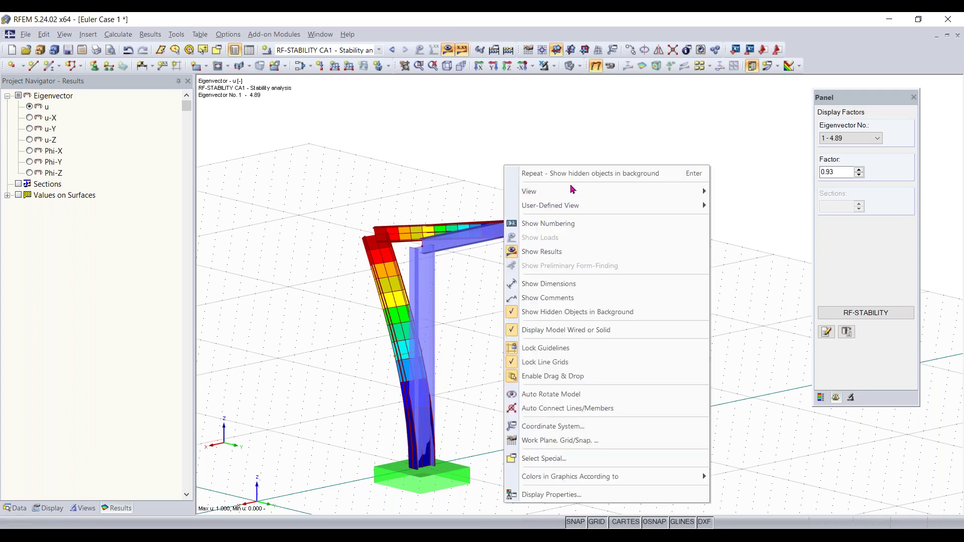
{"action": "left_click", "coordinate": [603, 331]}
Step: Add a new nodal support type to the frame's top corner nodes 4 and 6 that restrains only the displacement uY
{"action": "left_click_drag", "start_coordinate": [620, 164], "coordinate": [639, 119]}
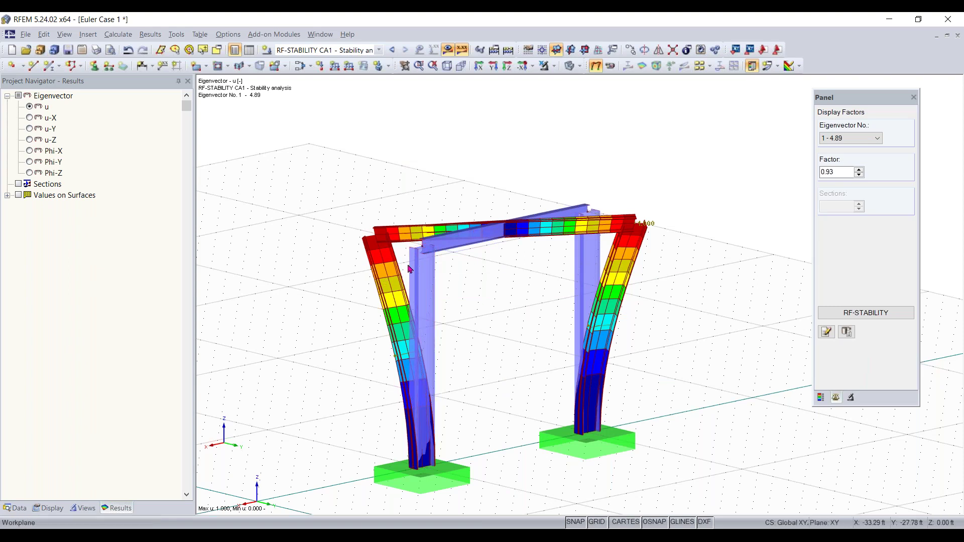
{"action": "left_click_drag", "start_coordinate": [547, 255], "coordinate": [635, 180]}
{"action": "left_click", "coordinate": [94, 66]}
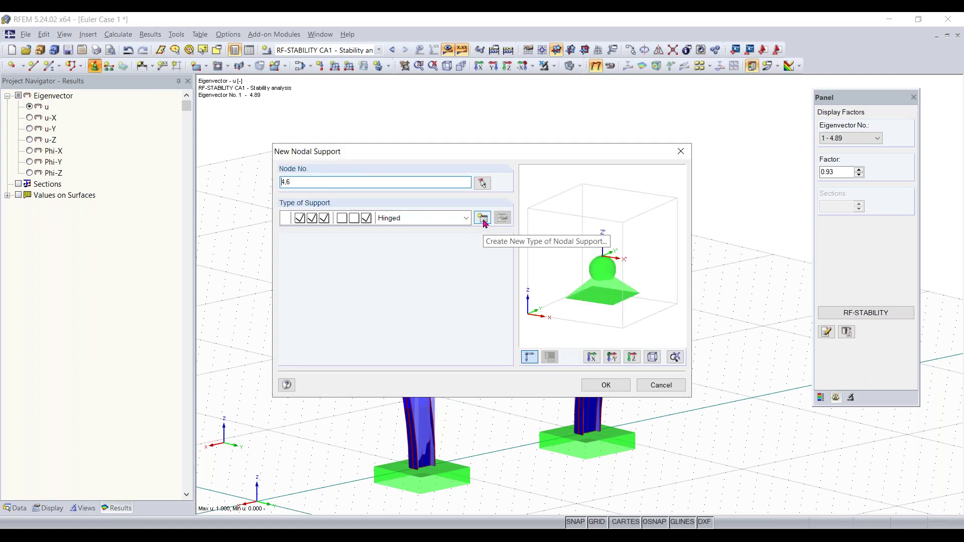
{"action": "left_click", "coordinate": [484, 220]}
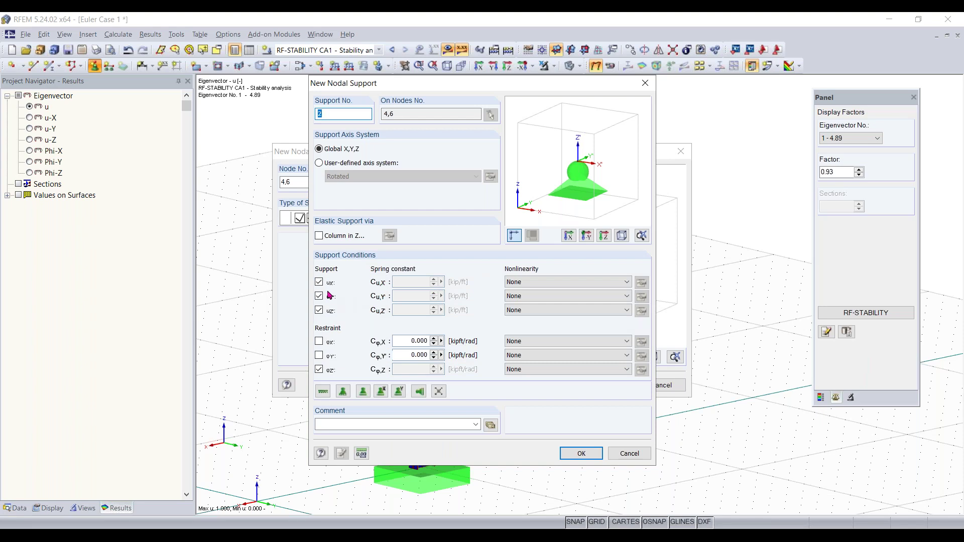
{"action": "left_click", "coordinate": [320, 370]}
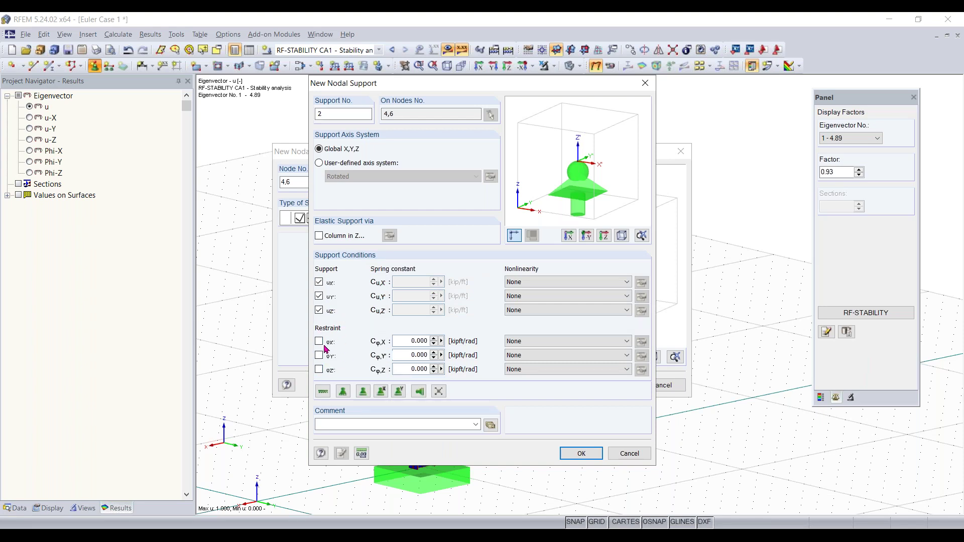
{"action": "left_click", "coordinate": [320, 297]}
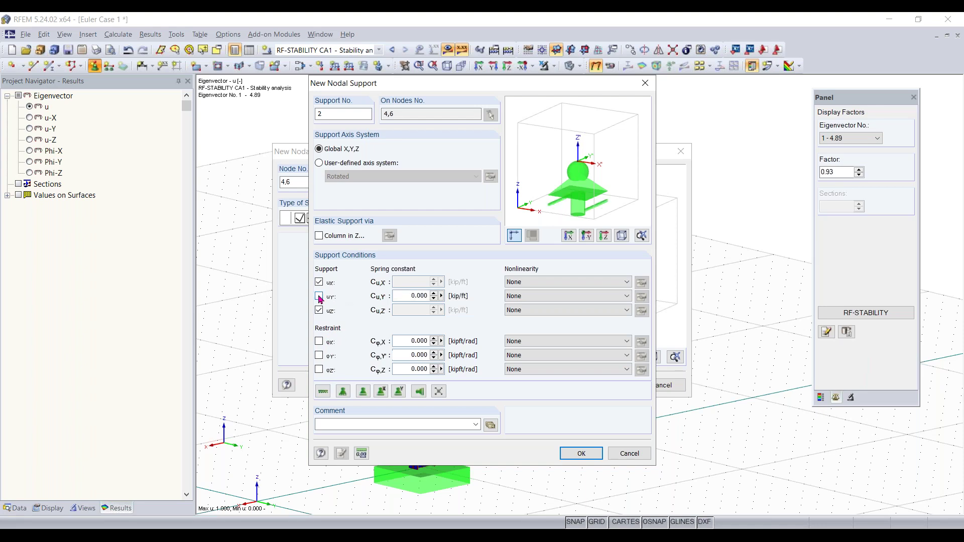
{"action": "left_click", "coordinate": [320, 283]}
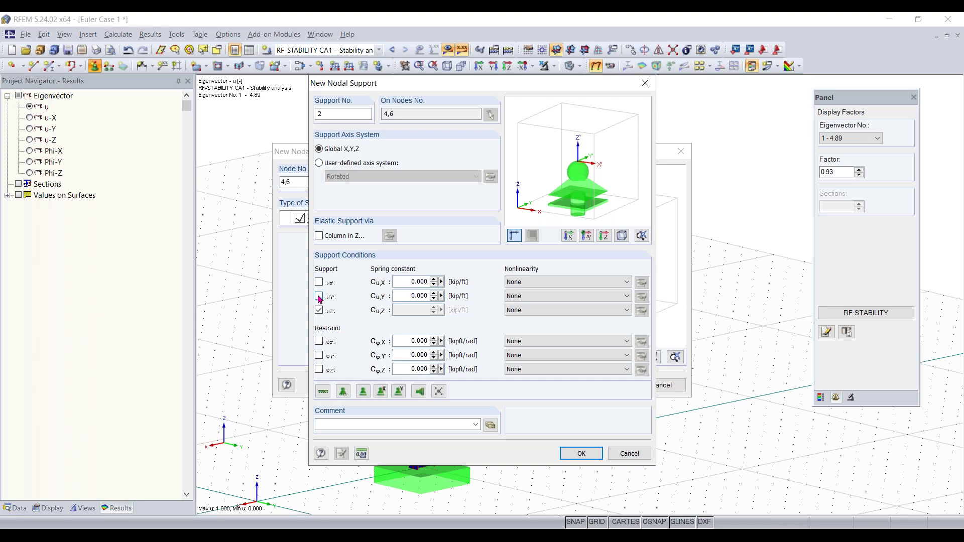
{"action": "left_click", "coordinate": [320, 297]}
{"action": "left_click", "coordinate": [319, 311]}
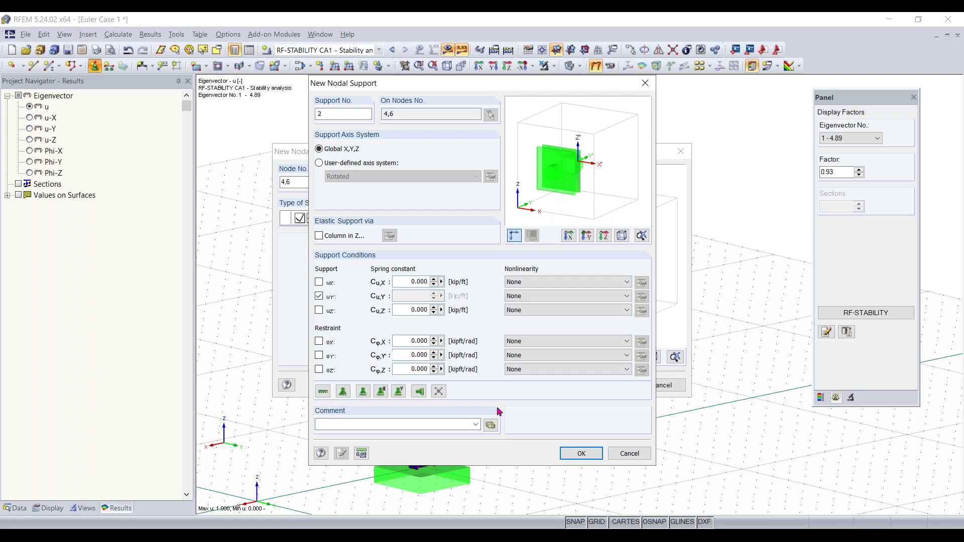
{"action": "left_click", "coordinate": [578, 453]}
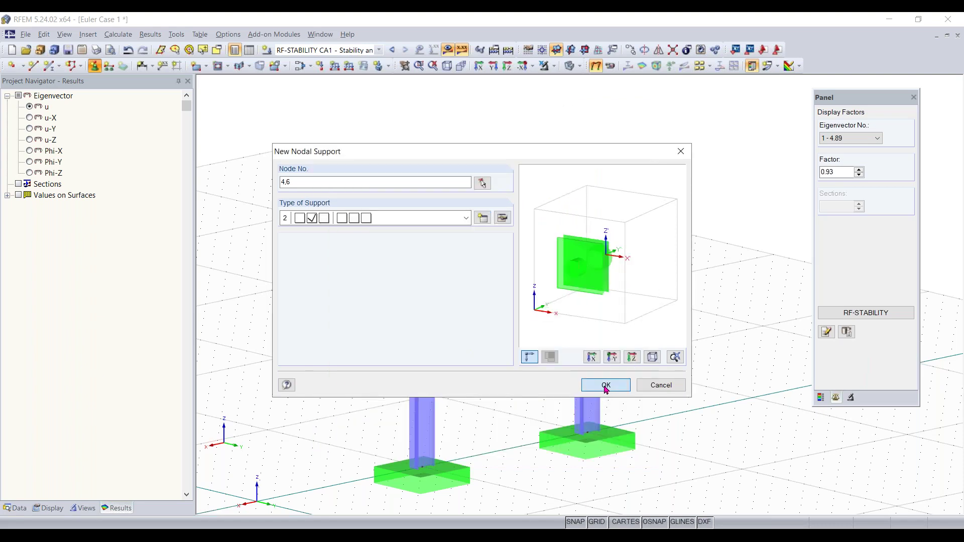
{"action": "left_click", "coordinate": [606, 387]}
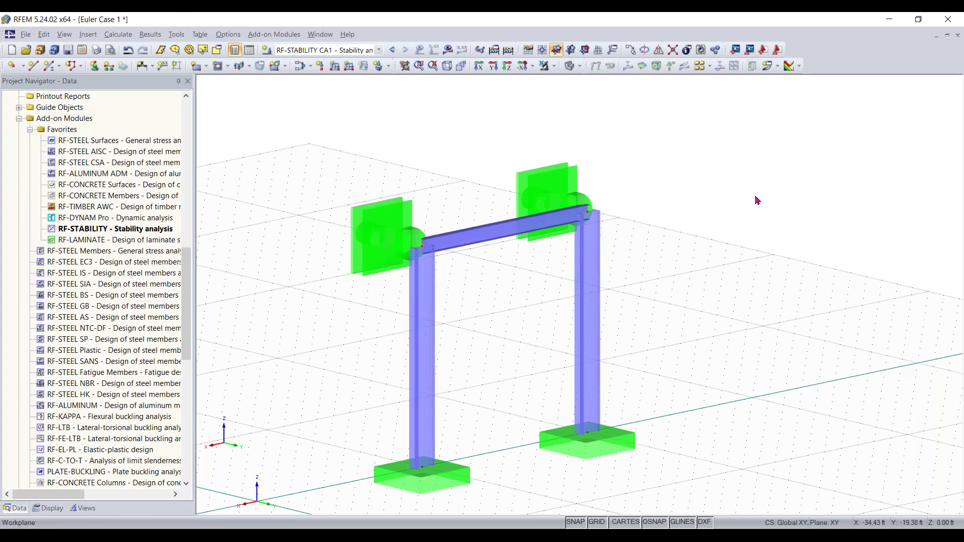
Step: Recalculate the RF-STABILITY results for the laterally supported frame and review its critical load factors
{"action": "left_click", "coordinate": [447, 49]}
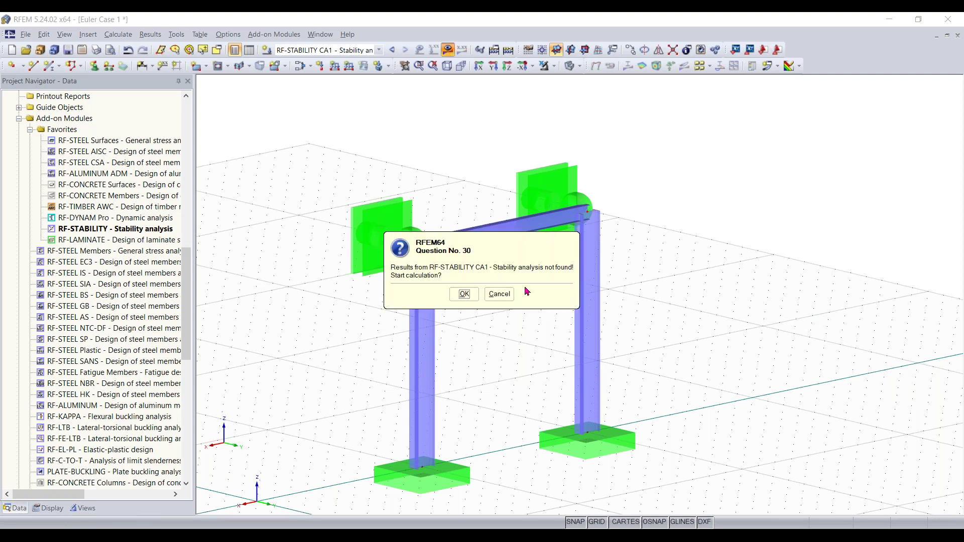
{"action": "left_click", "coordinate": [465, 294]}
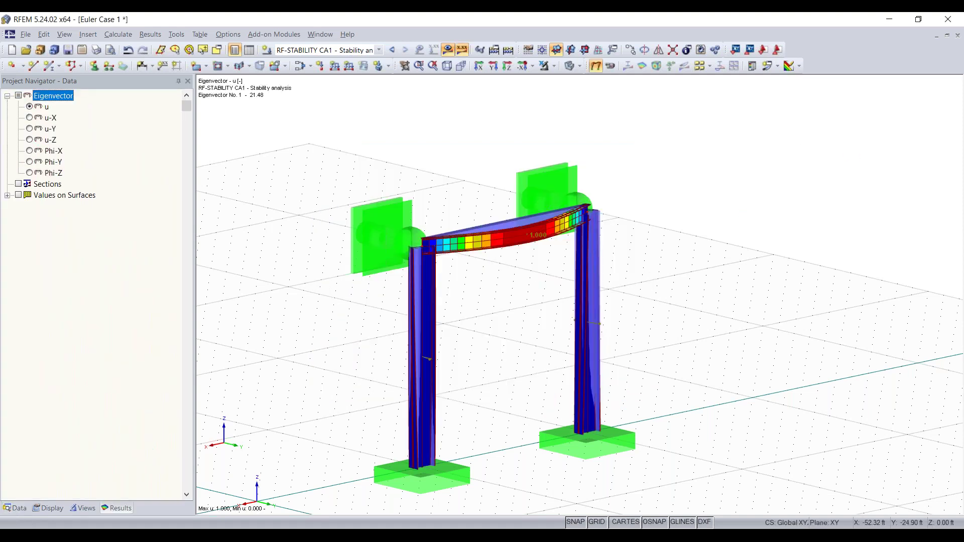
{"action": "left_click", "coordinate": [872, 311]}
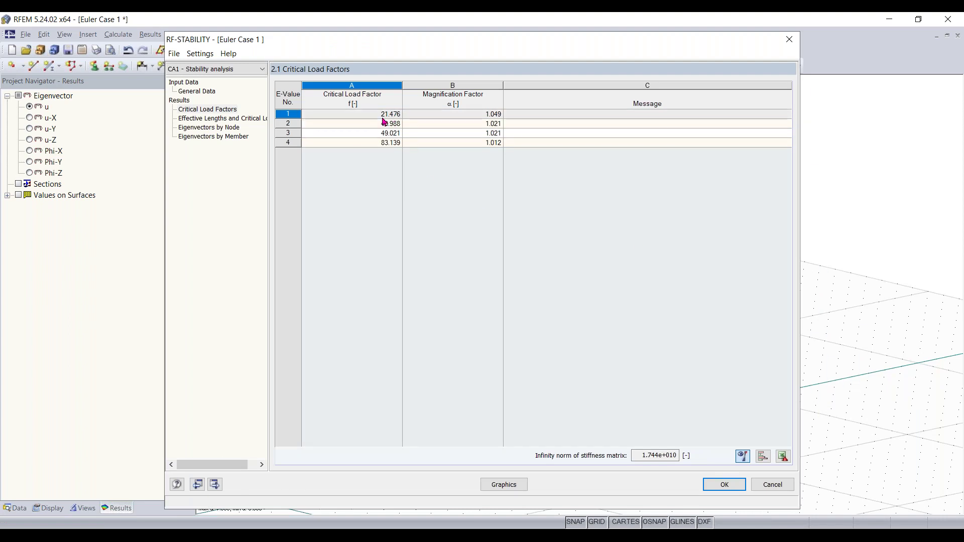
{"action": "left_click", "coordinate": [790, 39]}
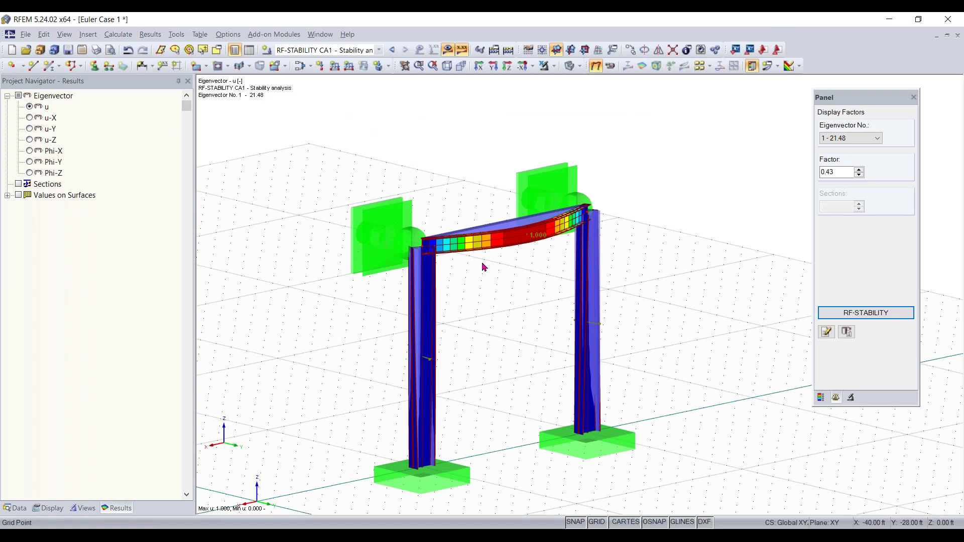
Step: Inspect the supported frame's buckling shapes in the first two eigenvectors, ending on eigenvector No. 1
{"action": "scroll", "coordinate": [559, 213], "scroll_direction": "down", "scroll_amount": 1}
{"action": "middle_click_drag", "start_coordinate": [559, 213], "coordinate": [615, 177]}
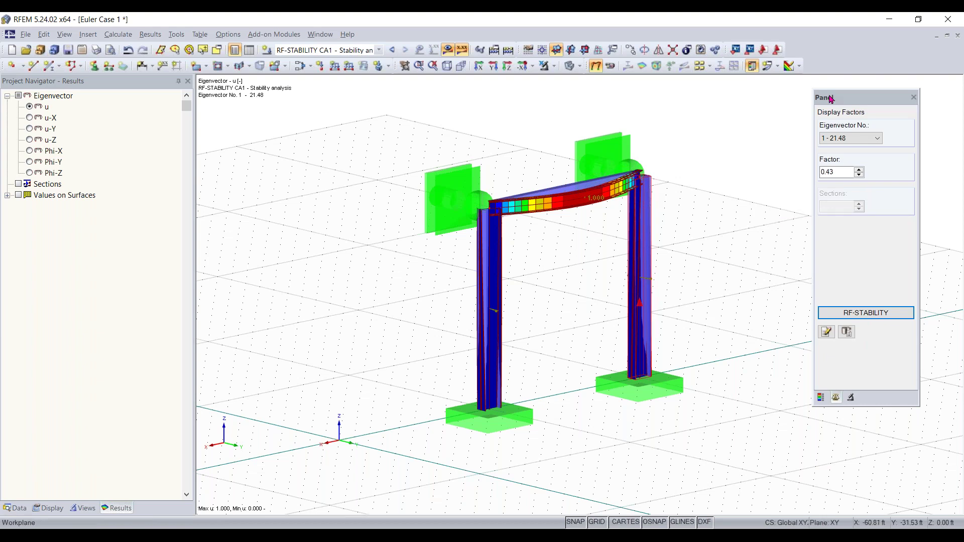
{"action": "scroll", "coordinate": [863, 140], "scroll_direction": "down", "scroll_amount": 1}
{"action": "scroll", "coordinate": [863, 140], "scroll_direction": "up", "scroll_amount": 1}
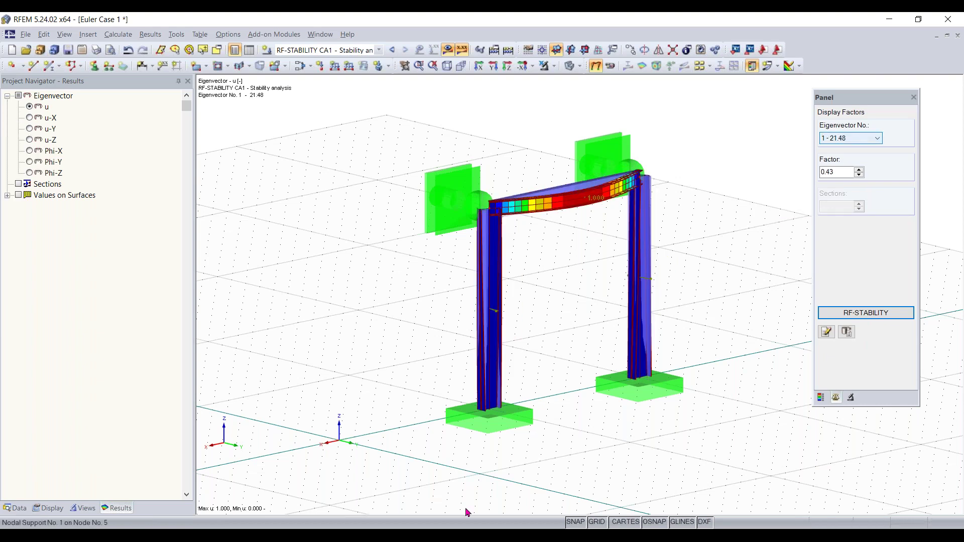
Step: Switch to the PowerPoint Presenter View of the online training presentation
{"action": "left_click", "coordinate": [422, 537]}
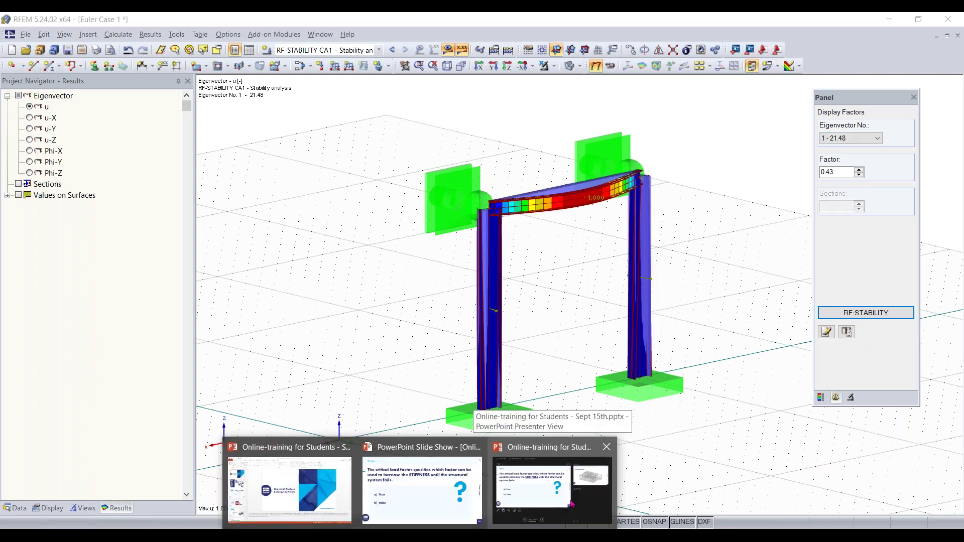
{"action": "left_click", "coordinate": [573, 498]}
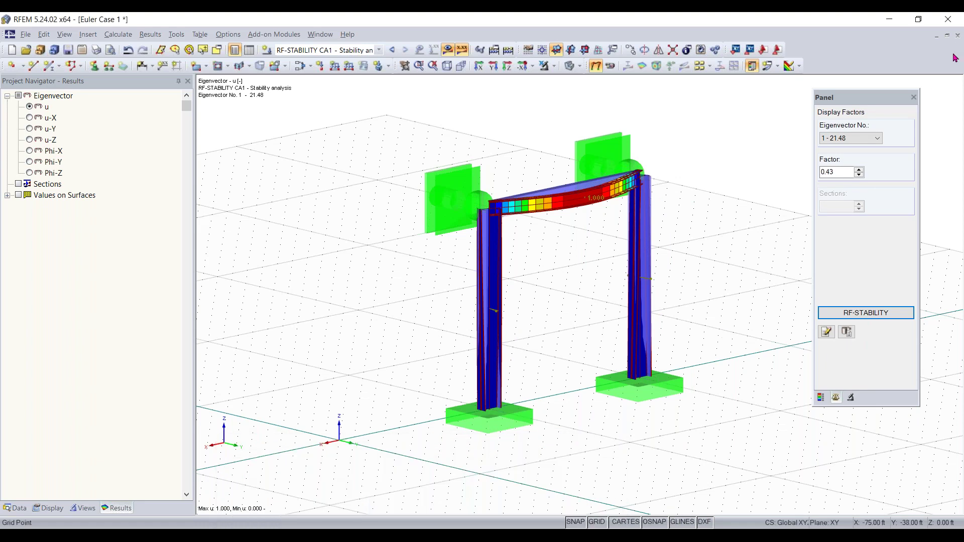
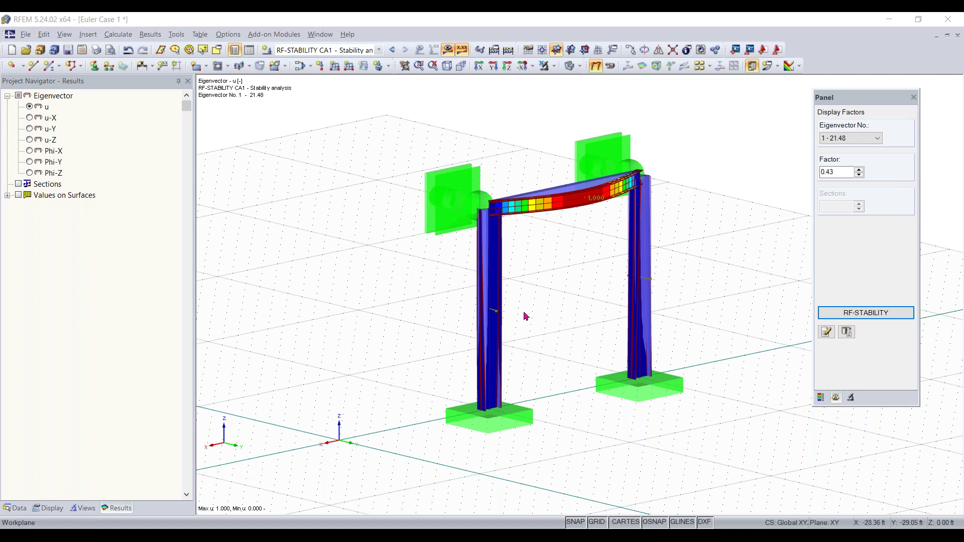
{"action": "middle_click_drag", "start_coordinate": [622, 344], "coordinate": [562, 344], "text": "ctrl"}
{"action": "right_click", "coordinate": [561, 344]}
{"action": "left_click", "coordinate": [485, 336]}
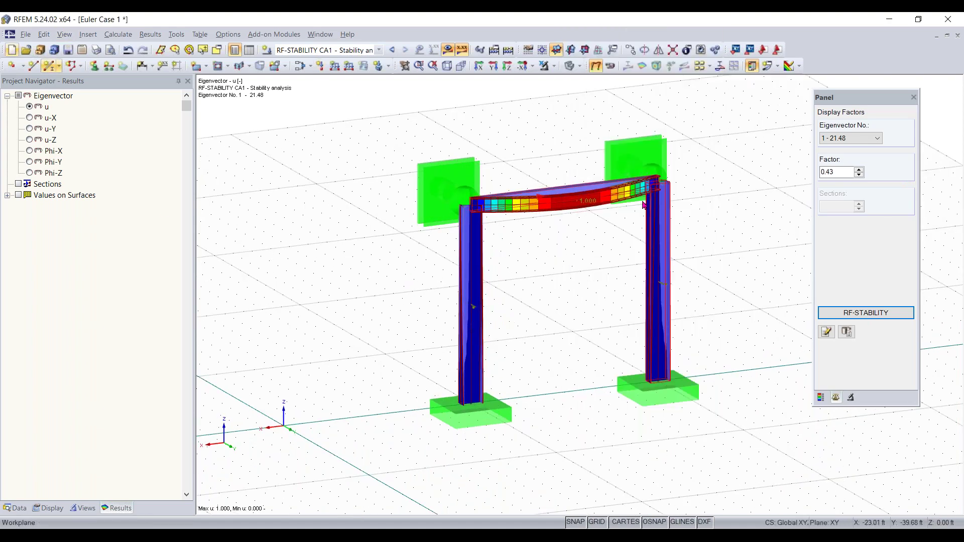
Step: Create a new 3D model named Concrete Model with ASCE 7-16 load classification and automatically created load combinations
{"action": "middle_click_drag", "start_coordinate": [543, 368], "coordinate": [310, 226], "text": "ctrl"}
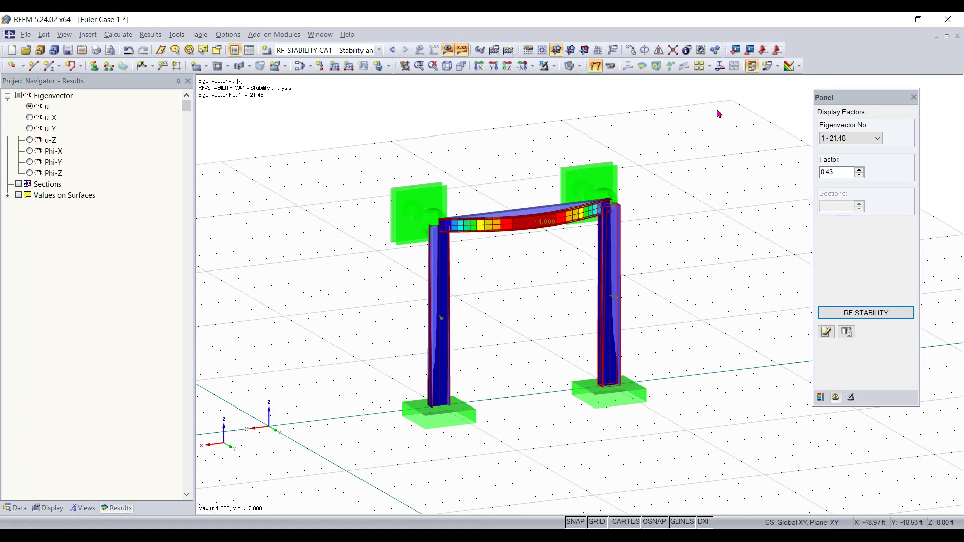
{"action": "left_click", "coordinate": [14, 51]}
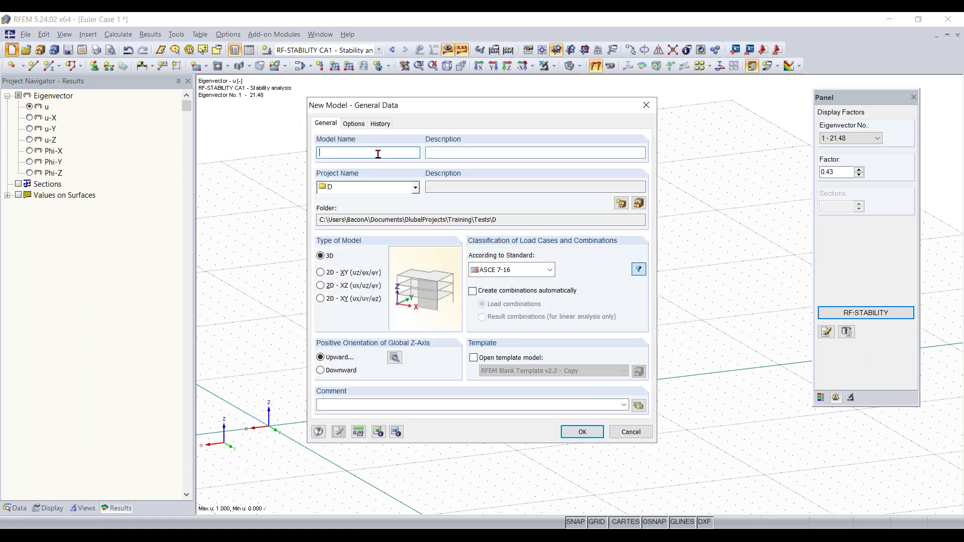
{"action": "type", "text": "Concrete Model"}
{"action": "left_click", "coordinate": [518, 154]}
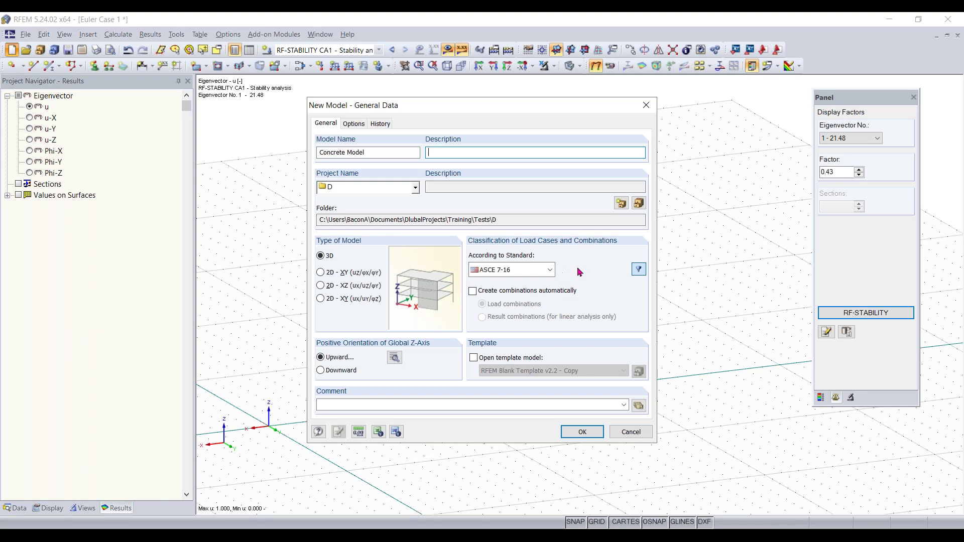
{"action": "left_click", "coordinate": [547, 277]}
{"action": "left_click", "coordinate": [539, 274]}
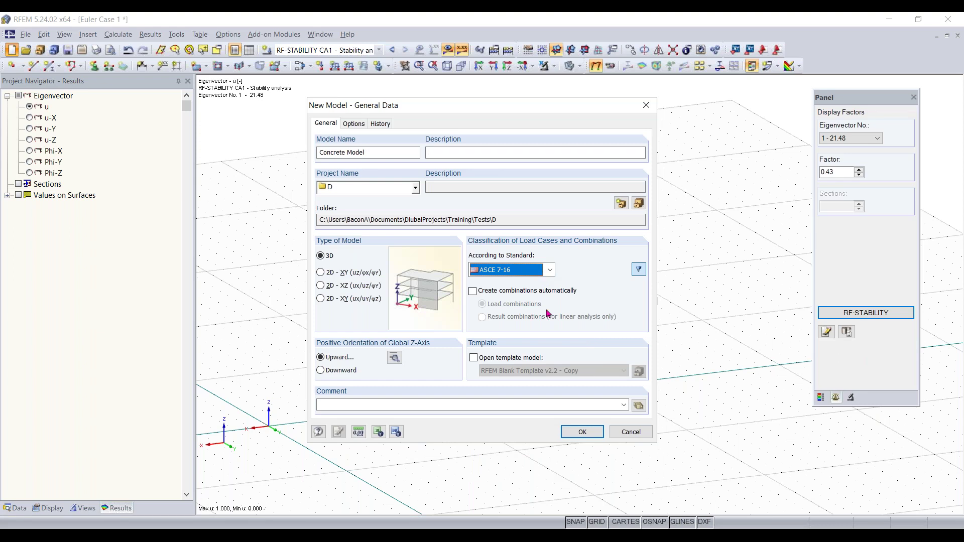
{"action": "left_click", "coordinate": [549, 293]}
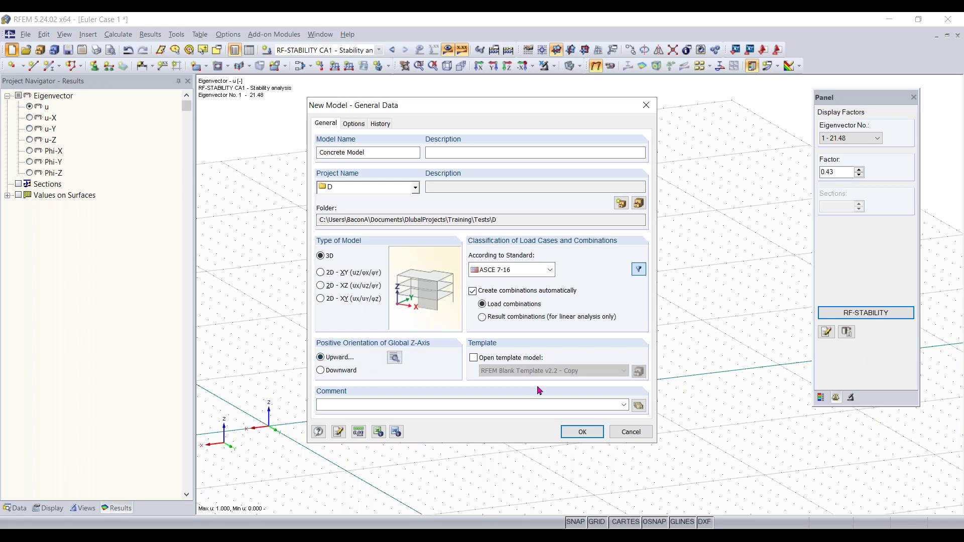
{"action": "left_click", "coordinate": [580, 431]}
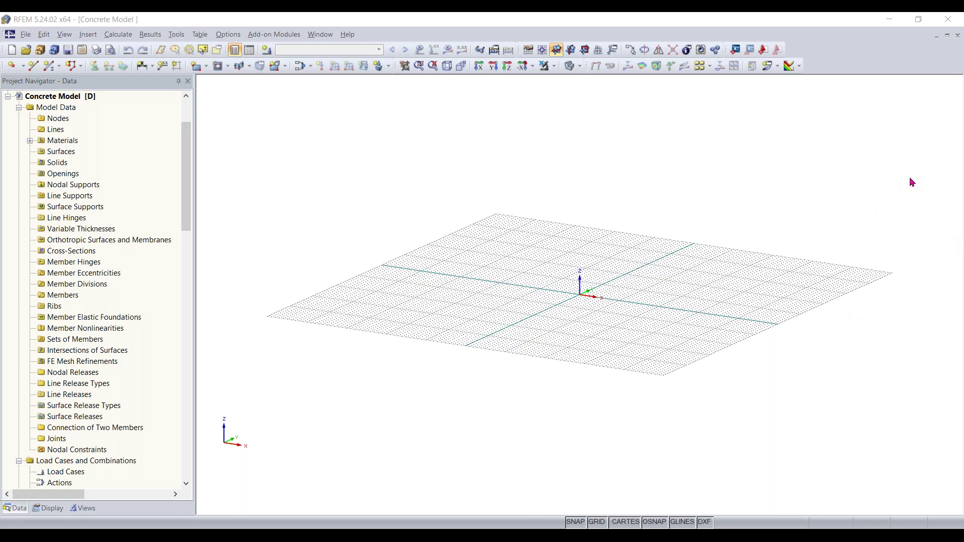
Step: Start a new rectangular surface and assign it the ACI 318-19 material Concrete f'c = 4000 psi from the material library
{"action": "middle_click_drag", "start_coordinate": [578, 282], "coordinate": [624, 335]}
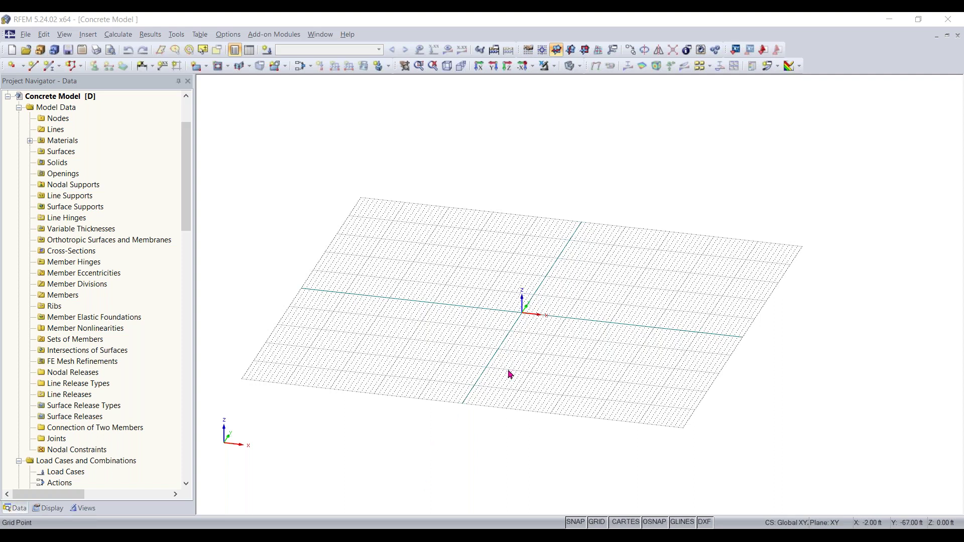
{"action": "middle_click_drag", "start_coordinate": [495, 339], "coordinate": [464, 346], "text": "ctrl"}
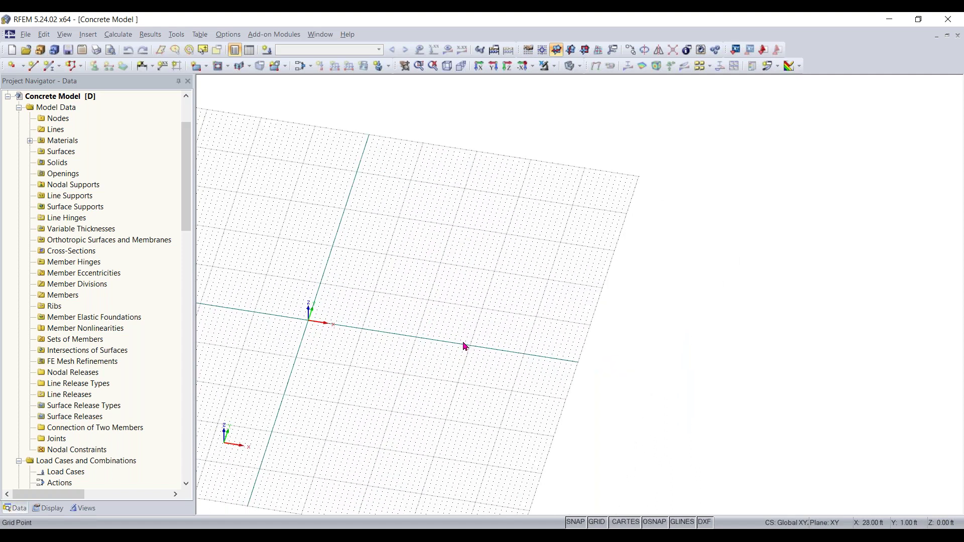
{"action": "left_click", "coordinate": [198, 67]}
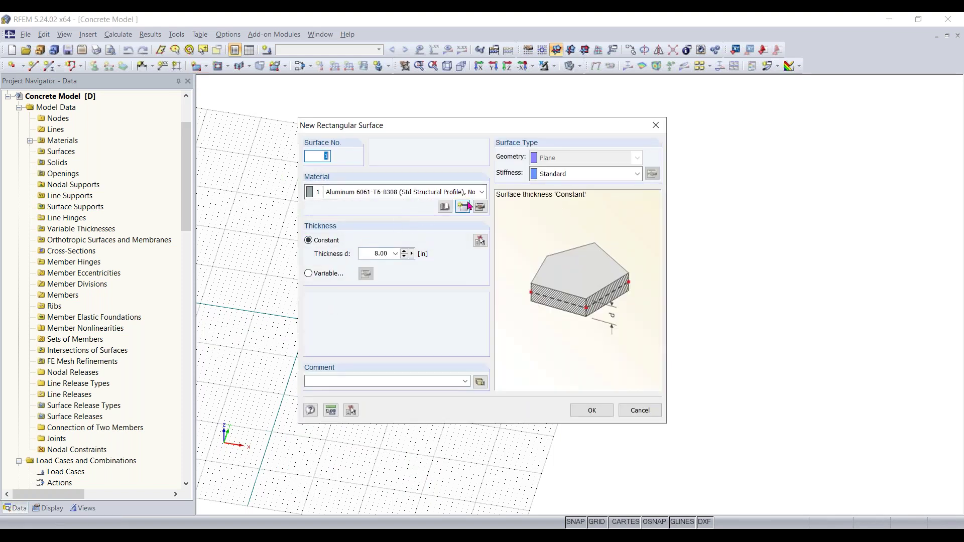
{"action": "left_click", "coordinate": [444, 212]}
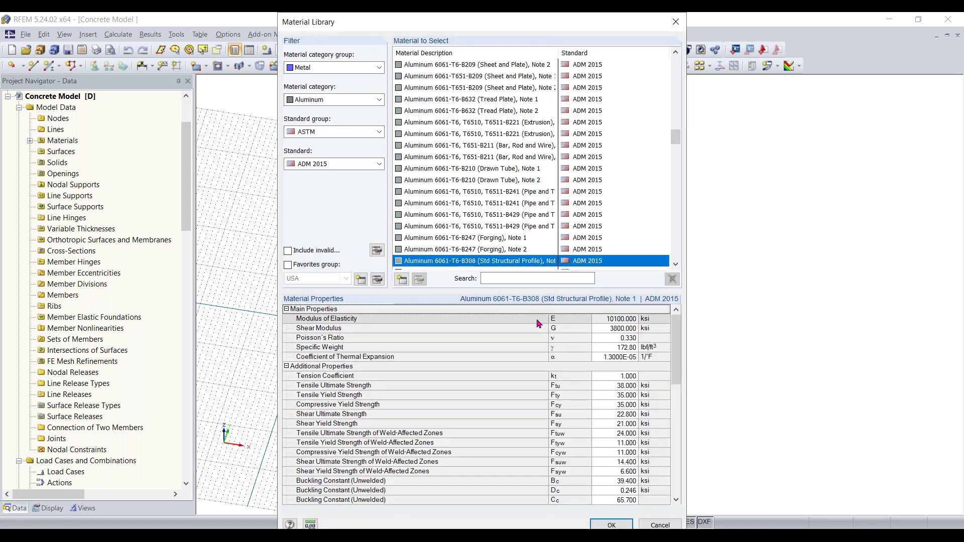
{"action": "left_click", "coordinate": [359, 67]}
{"action": "left_click", "coordinate": [322, 104]}
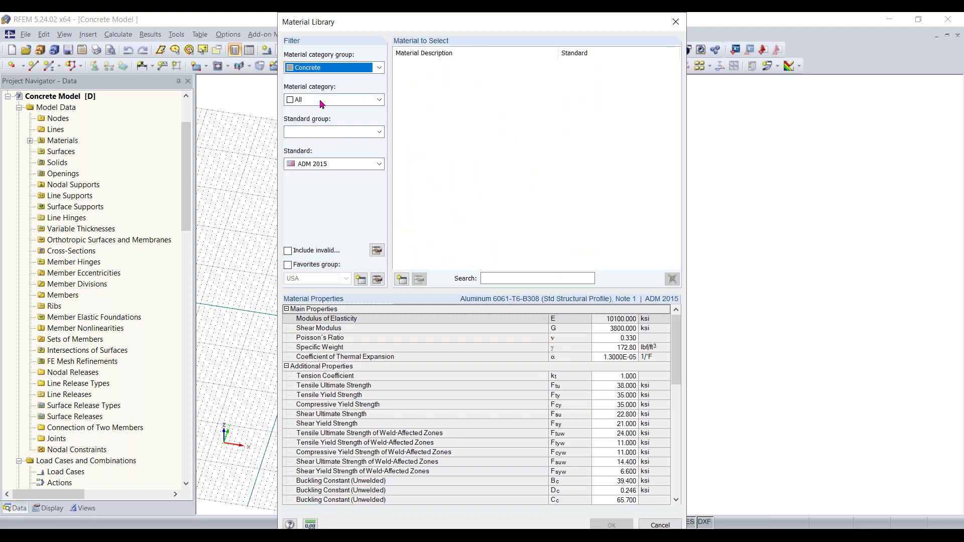
{"action": "left_click", "coordinate": [322, 104]}
{"action": "left_click", "coordinate": [321, 120]}
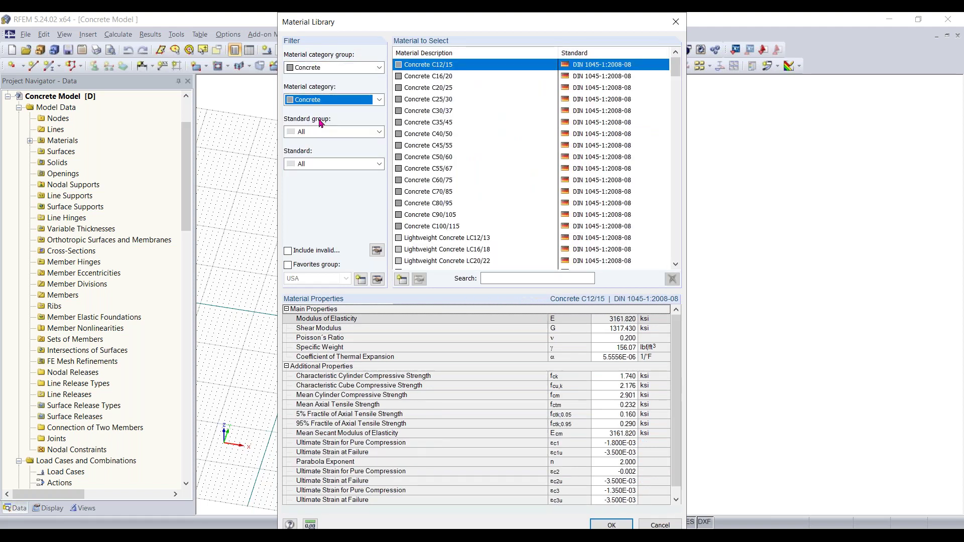
{"action": "left_click", "coordinate": [322, 132]}
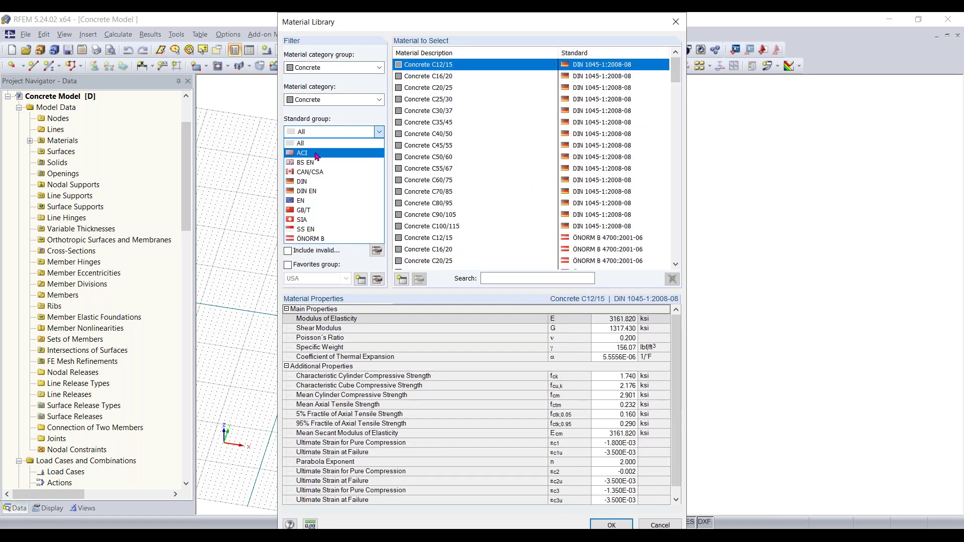
{"action": "left_click", "coordinate": [317, 153]}
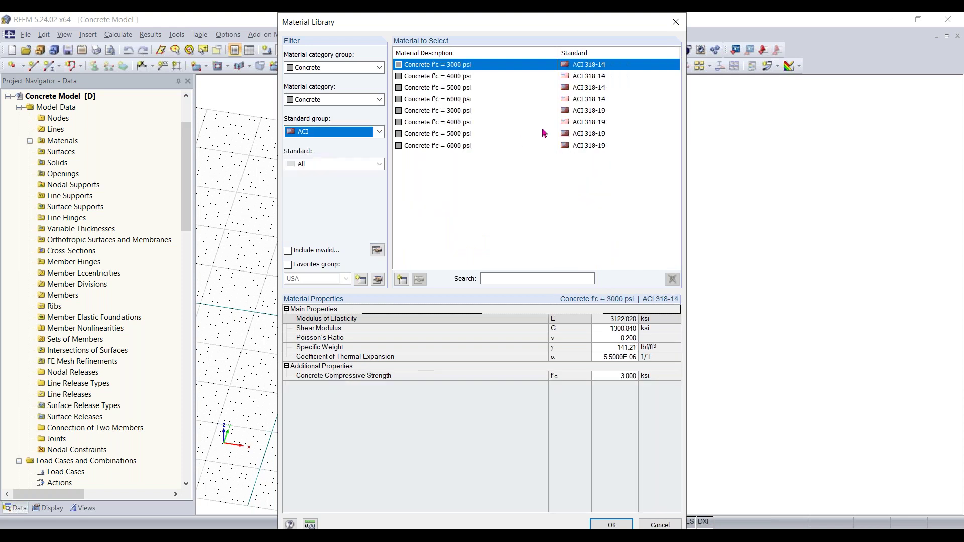
{"action": "left_click", "coordinate": [354, 166]}
{"action": "left_click", "coordinate": [350, 195]}
{"action": "left_click", "coordinate": [442, 80]}
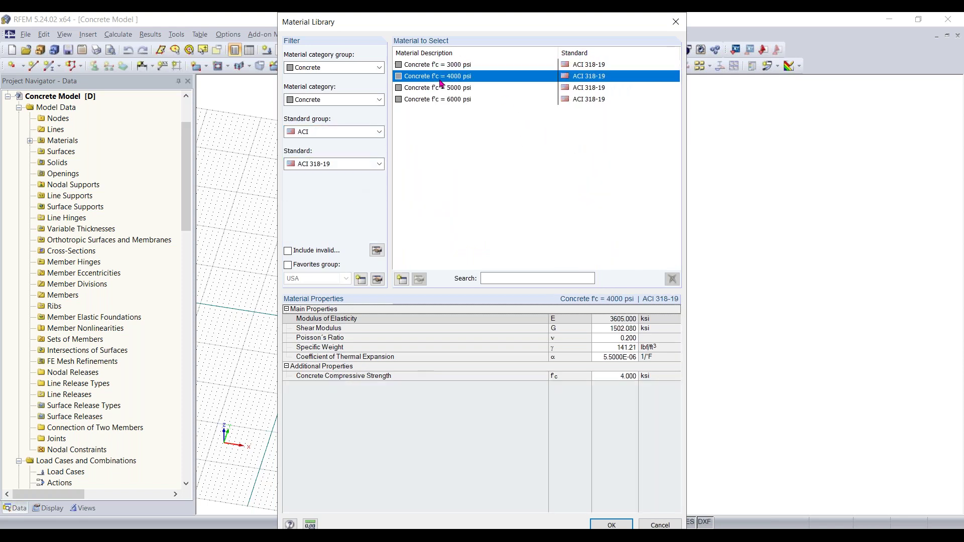
{"action": "left_click", "coordinate": [611, 525]}
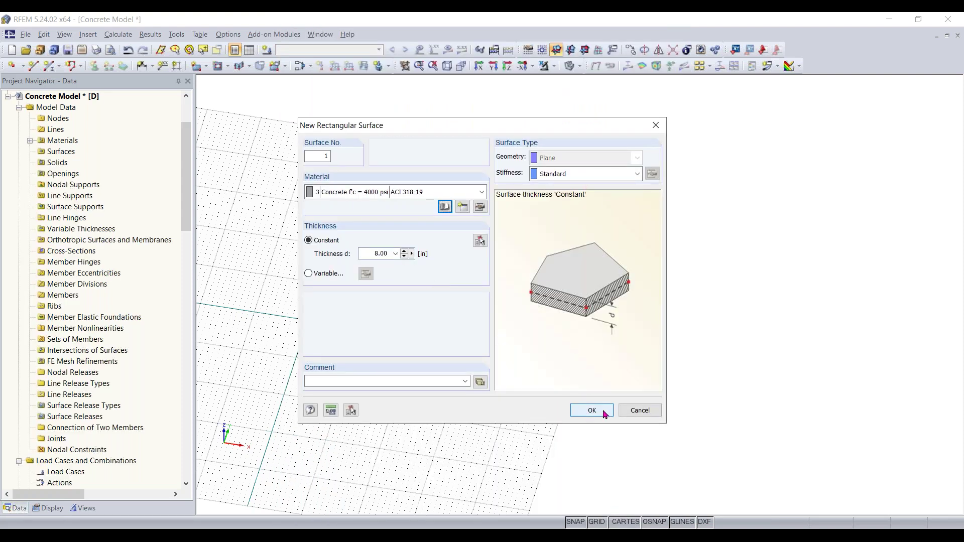
Step: Draw the 8 in thick rectangular slab in the XY plane from the origin to X 46 ft, Y 40 ft
{"action": "left_click", "coordinate": [605, 414]}
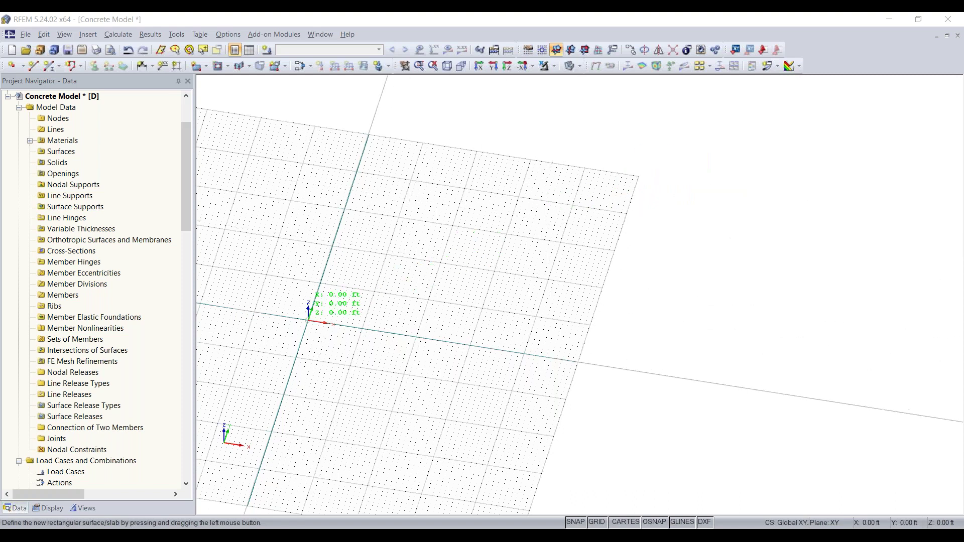
{"action": "left_click", "coordinate": [309, 320]}
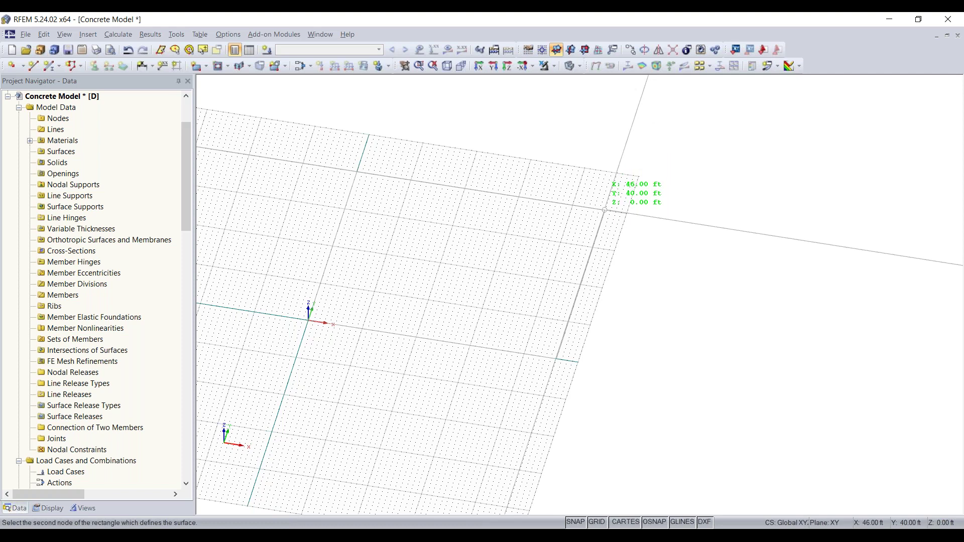
{"action": "left_click", "coordinate": [605, 210]}
{"action": "key", "text": "Escape"}
{"action": "mouse_move", "coordinate": [375, 407]}
{"action": "middle_mouse_down", "text": "ctrl"}
{"action": "mouse_move", "coordinate": [358, 389]}
{"action": "mouse_move", "coordinate": [416, 399]}
{"action": "middle_mouse_up", "text": "ctrl"}
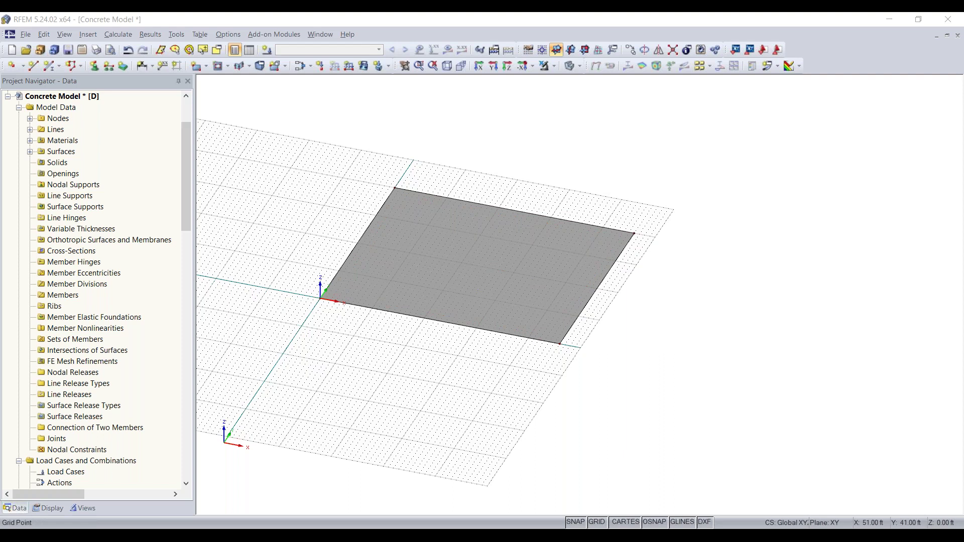
{"action": "left_click", "coordinate": [469, 216]}
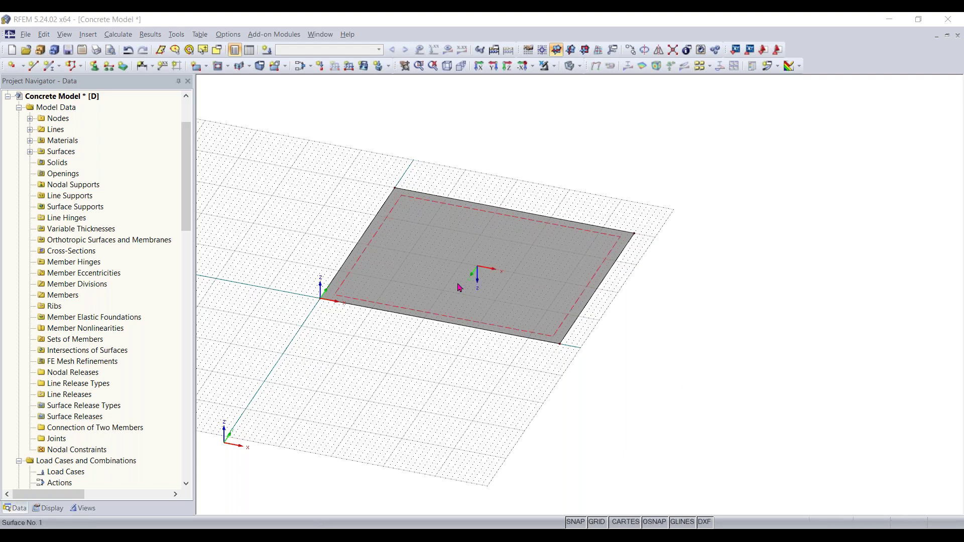
{"action": "left_click", "coordinate": [374, 170]}
Step: Copy the slab's corner node at the origin once with a displacement of 2 ft in X and 2 ft in Y
{"action": "scroll", "coordinate": [339, 327], "scroll_direction": "up", "scroll_amount": 2}
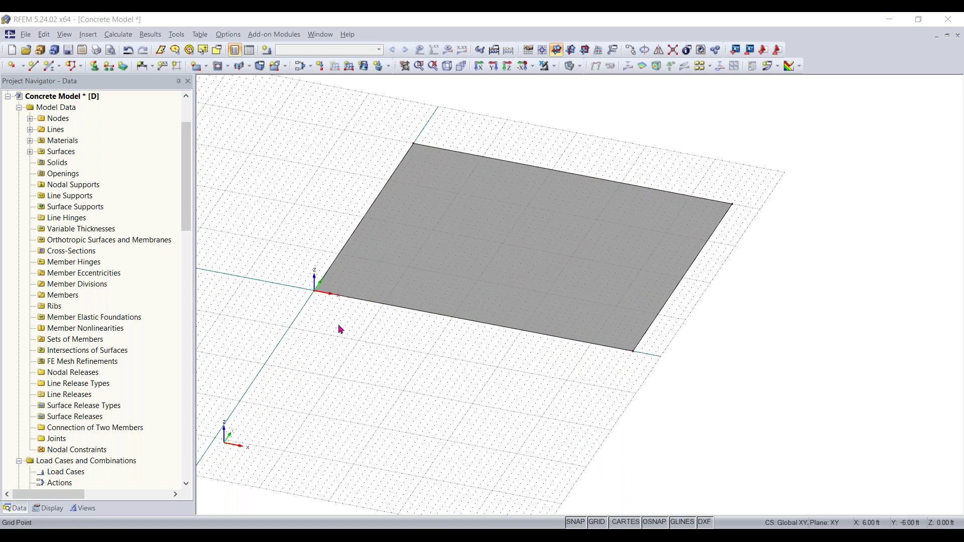
{"action": "middle_click_drag", "start_coordinate": [335, 338], "coordinate": [296, 389]}
{"action": "middle_click_drag", "start_coordinate": [297, 389], "coordinate": [331, 346], "text": "ctrl"}
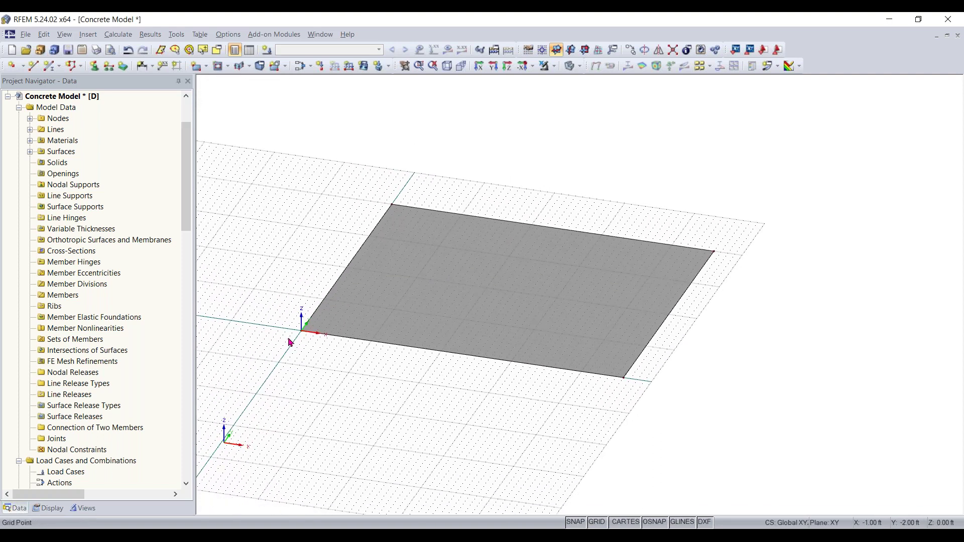
{"action": "scroll", "coordinate": [290, 342], "scroll_direction": "up", "scroll_amount": 2}
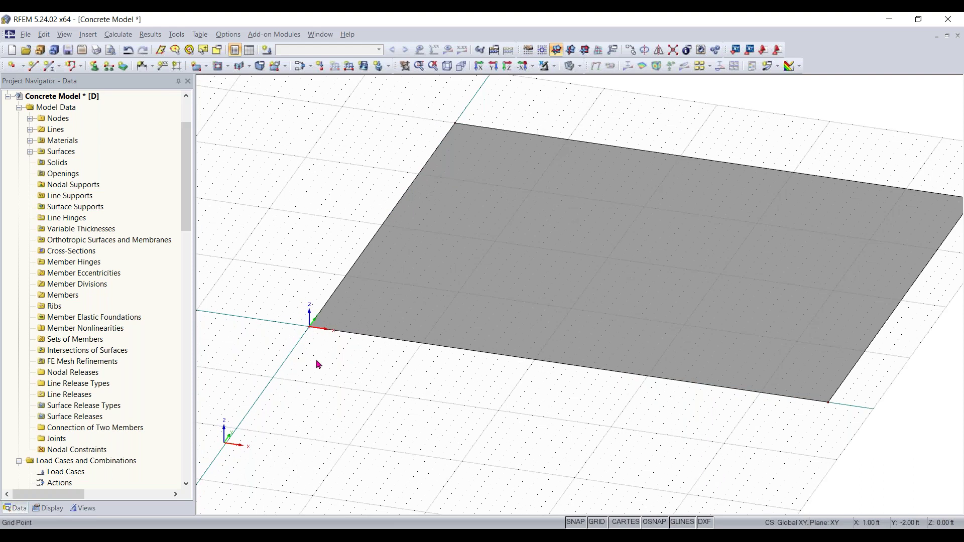
{"action": "scroll", "coordinate": [310, 331], "scroll_direction": "down", "scroll_amount": 3}
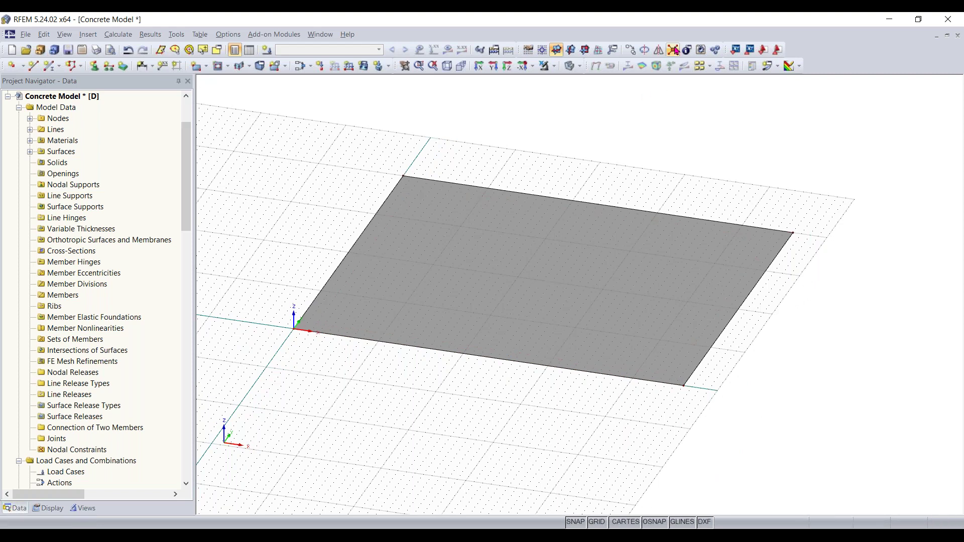
{"action": "left_click", "coordinate": [778, 48]}
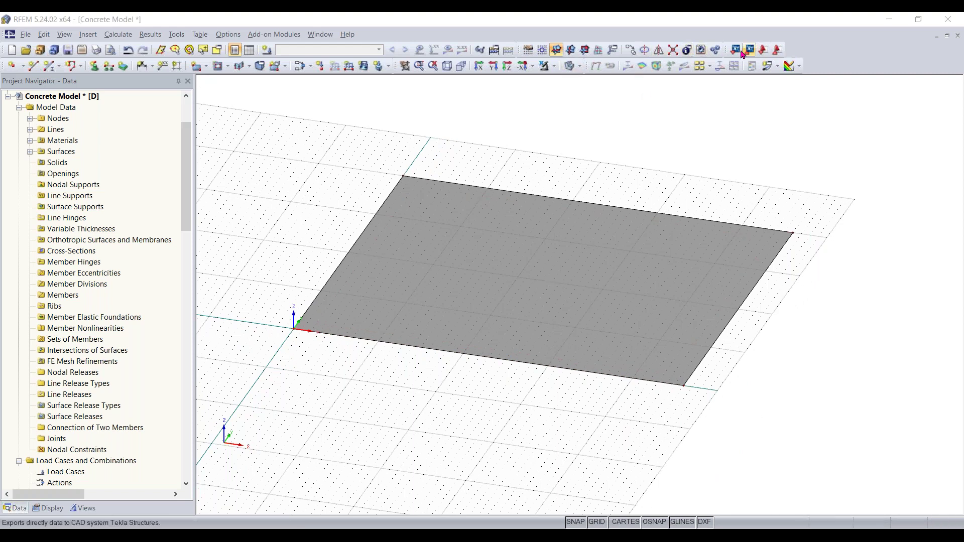
{"action": "left_click", "coordinate": [631, 50]}
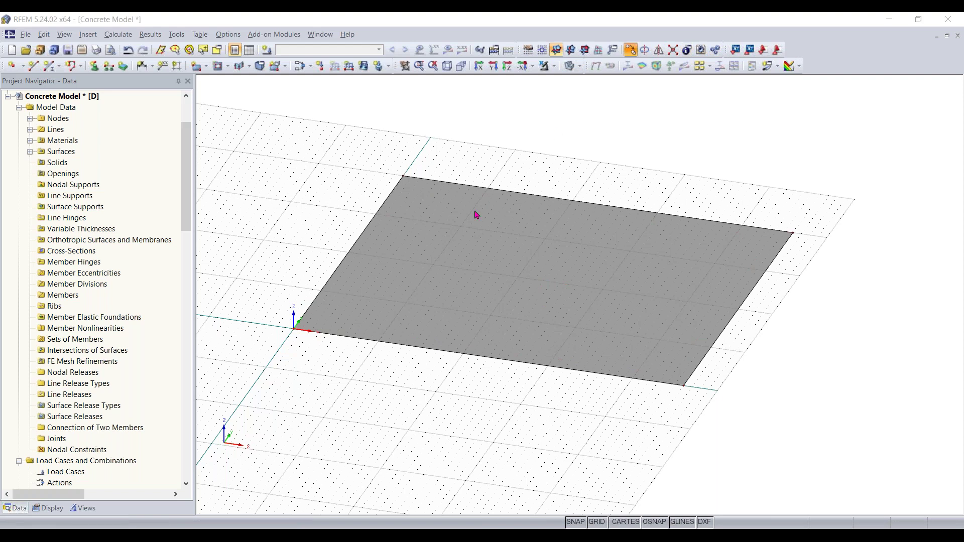
{"action": "left_click", "coordinate": [478, 212]}
{"action": "left_click", "coordinate": [314, 165]}
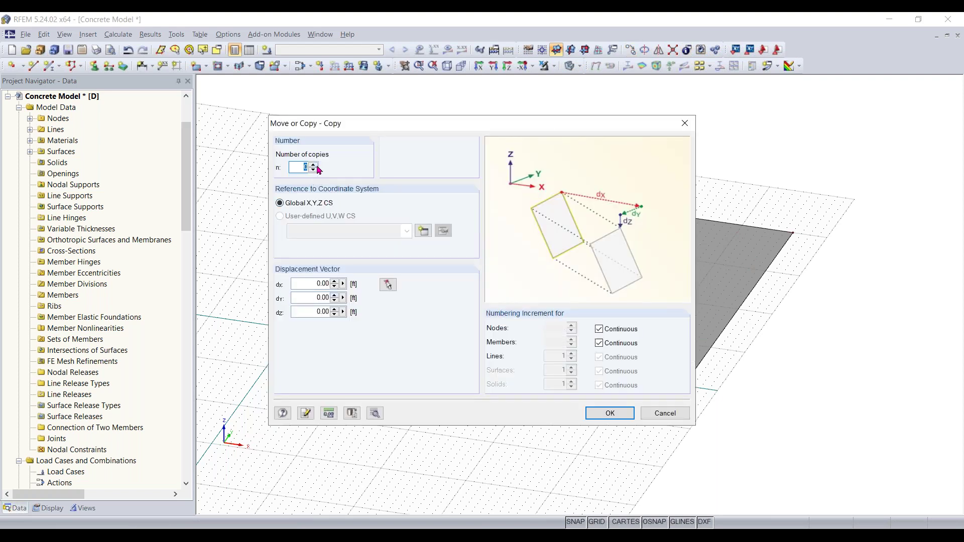
{"action": "left_click", "coordinate": [307, 283]}
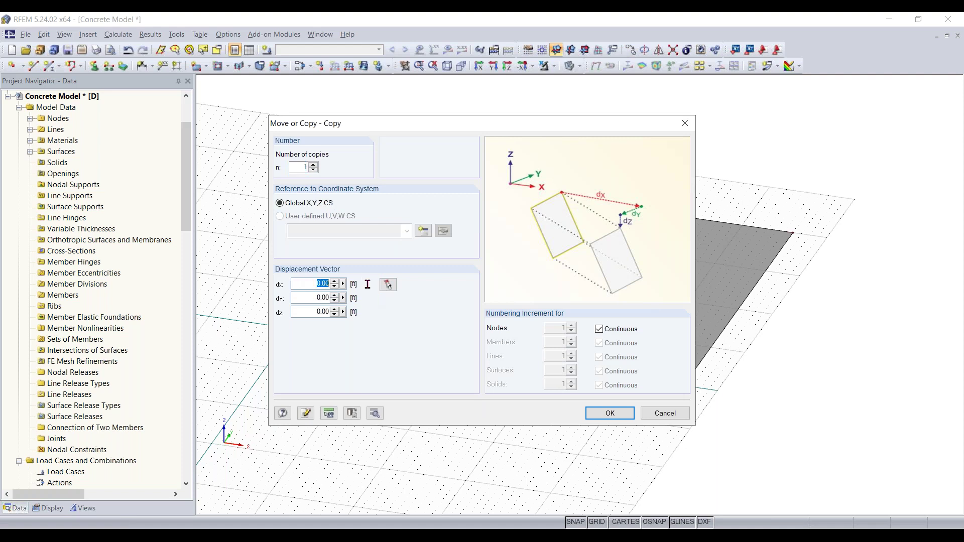
{"action": "type", "text": "2"}
{"action": "left_click", "coordinate": [312, 296]}
{"action": "type", "text": "2"}
{"action": "left_click", "coordinate": [606, 413]}
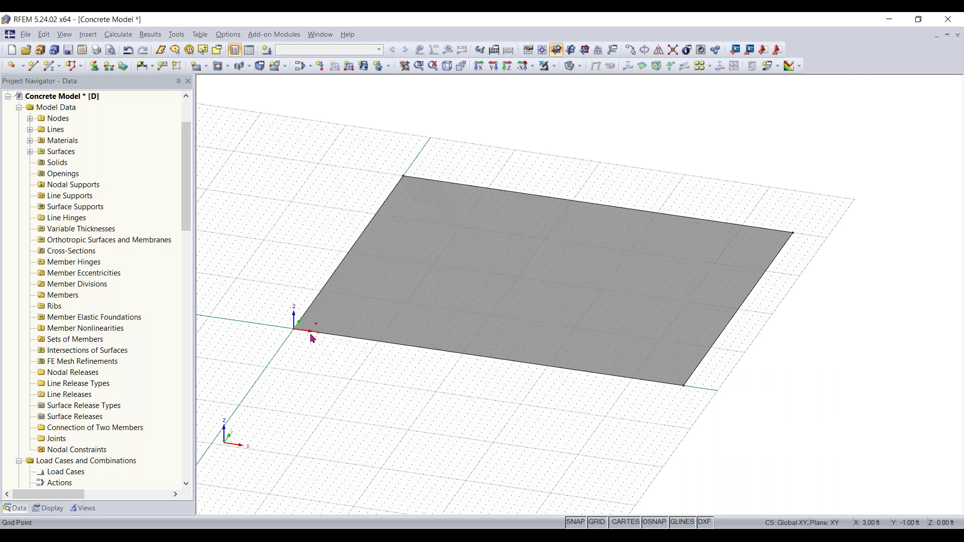
Step: Make two copies of the inset node at X 2 ft, Y 2 ft, spaced 16 ft apart in the X direction only
{"action": "scroll", "coordinate": [312, 331], "scroll_direction": "up", "scroll_amount": 2}
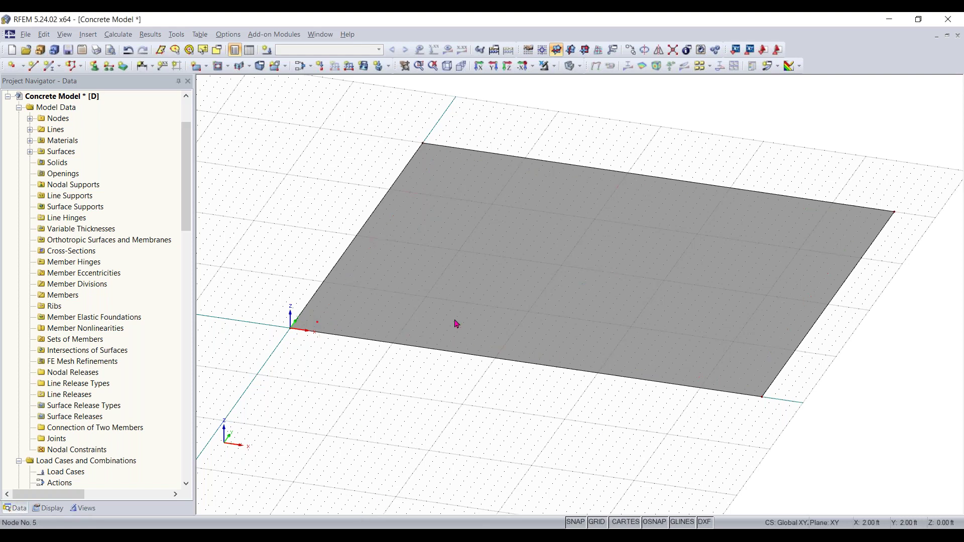
{"action": "left_click", "coordinate": [630, 50]}
{"action": "left_click", "coordinate": [472, 208]}
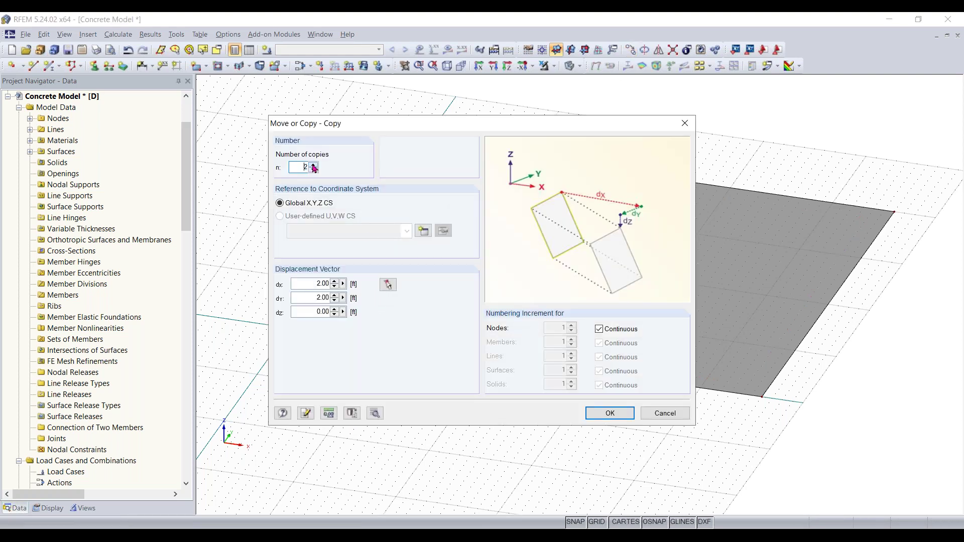
{"action": "left_click_drag", "start_coordinate": [313, 284], "coordinate": [398, 286]}
{"action": "left_click_drag", "start_coordinate": [317, 297], "coordinate": [425, 297]}
{"action": "type", "text": "0"}
{"action": "left_click_drag", "start_coordinate": [307, 285], "coordinate": [403, 280]}
{"action": "type", "text": "16"}
{"action": "left_click", "coordinate": [613, 414]}
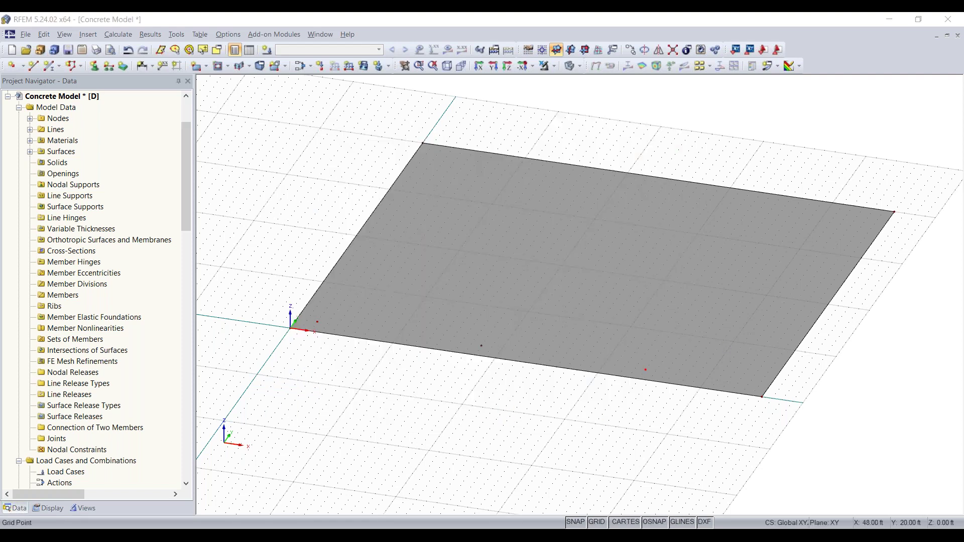
Step: Copy the slab's corner node at X 46 ft, Y 0 to a point about 2 ft inward from both adjacent edges
{"action": "left_click", "coordinate": [747, 408]}
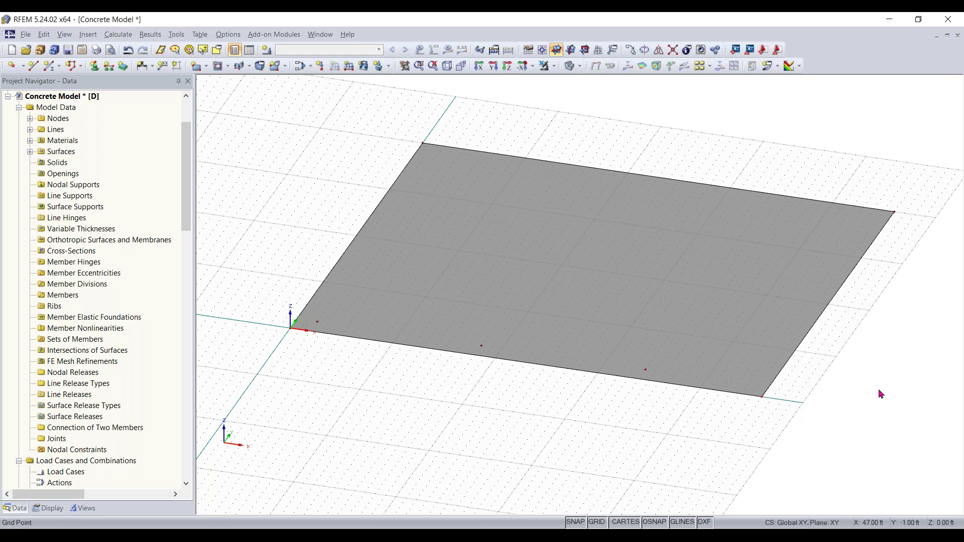
{"action": "right_click_drag", "start_coordinate": [863, 385], "coordinate": [810, 425]}
{"action": "left_click", "coordinate": [801, 439]}
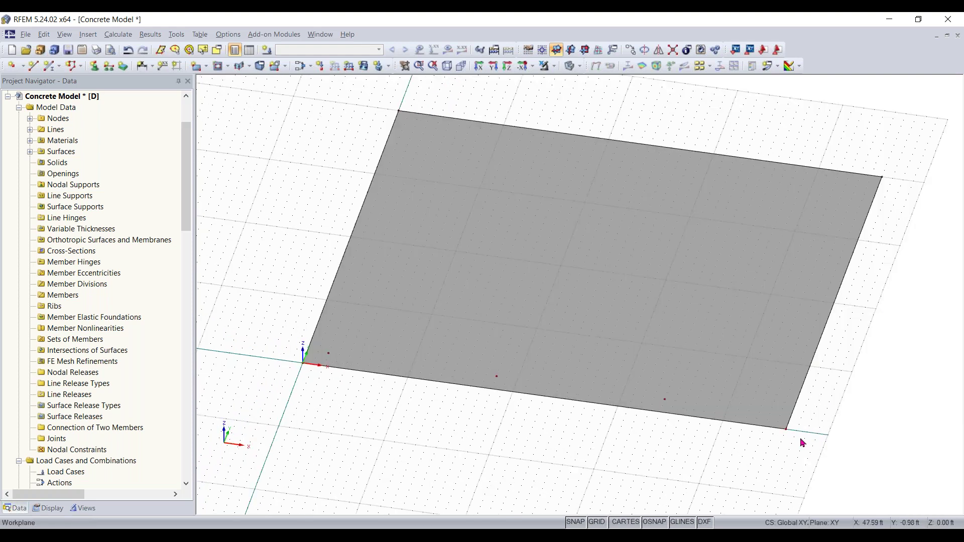
{"action": "scroll", "coordinate": [802, 442], "scroll_direction": "up", "scroll_amount": 2}
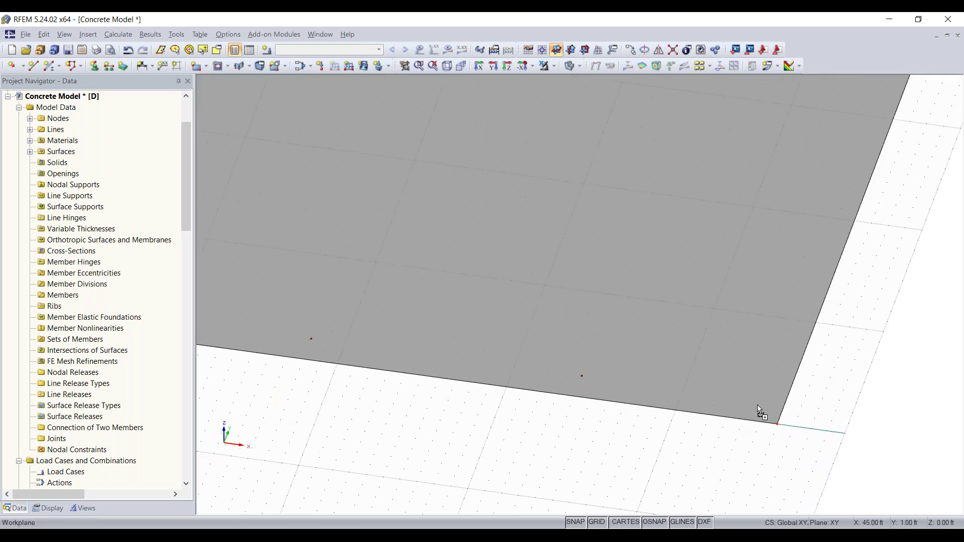
{"action": "left_click_drag", "start_coordinate": [777, 424], "coordinate": [751, 400]}
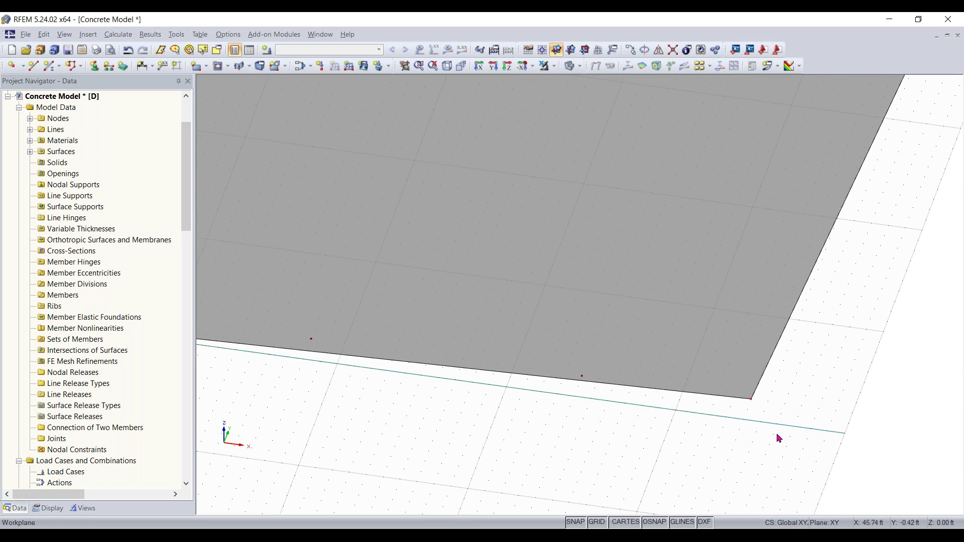
{"action": "key", "text": "ctrl+z"}
{"action": "left_click_drag", "start_coordinate": [778, 425], "coordinate": [752, 400]}
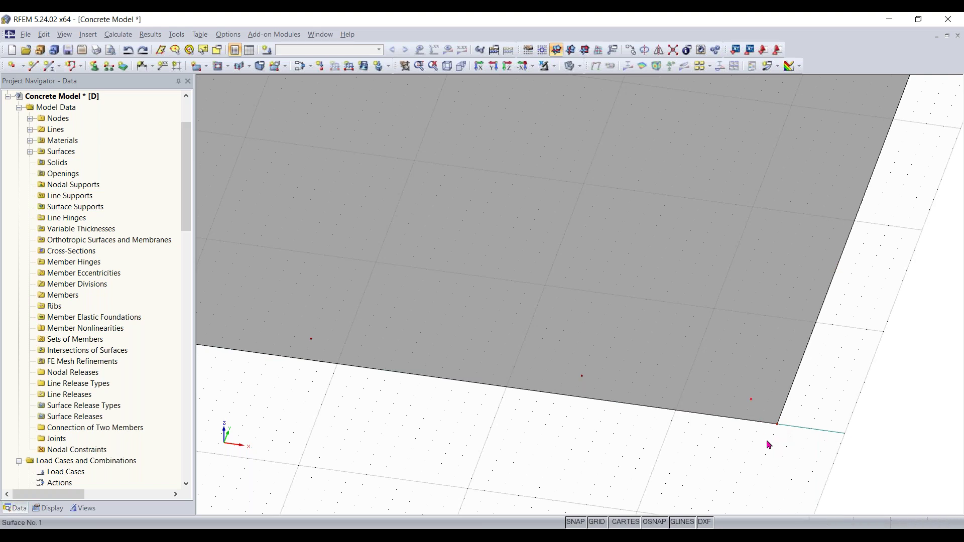
Step: Make two copies of the row of four inset nodes near the Y 0 edge, displaced 0 ft in X and 13 ft in Y
{"action": "scroll", "coordinate": [663, 456], "scroll_direction": "down", "scroll_amount": 2}
{"action": "middle_click_drag", "start_coordinate": [566, 465], "coordinate": [475, 435]}
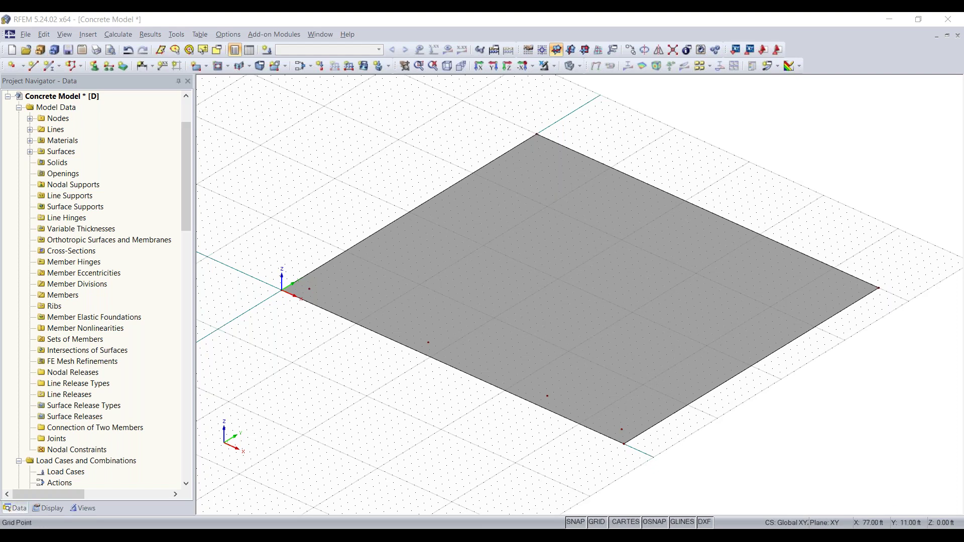
{"action": "middle_click_drag", "start_coordinate": [442, 421], "coordinate": [743, 410], "text": "ctrl"}
{"action": "right_click", "coordinate": [743, 411]}
{"action": "left_click", "coordinate": [532, 419]}
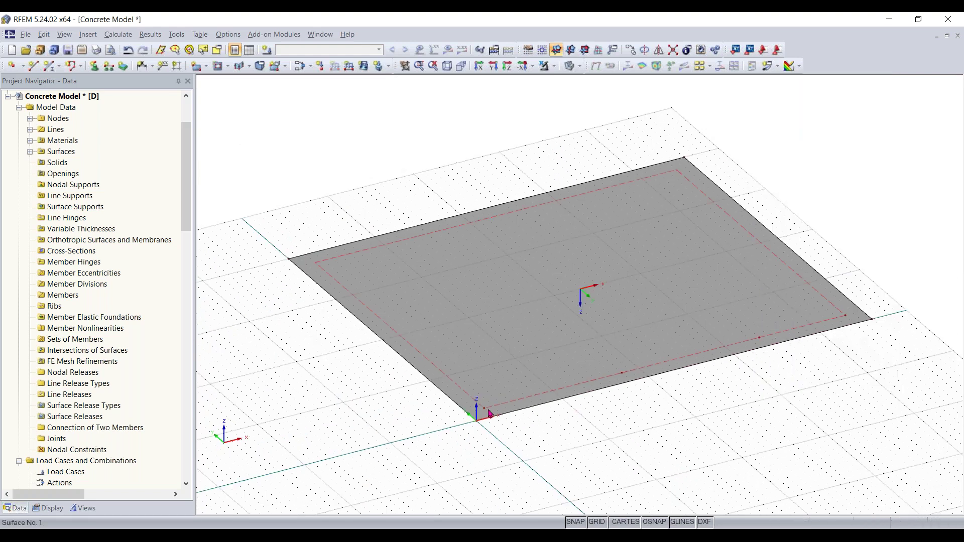
{"action": "scroll", "coordinate": [728, 368], "scroll_direction": "down", "scroll_amount": 1}
{"action": "middle_click_drag", "start_coordinate": [720, 197], "coordinate": [588, 340], "text": "ctrl"}
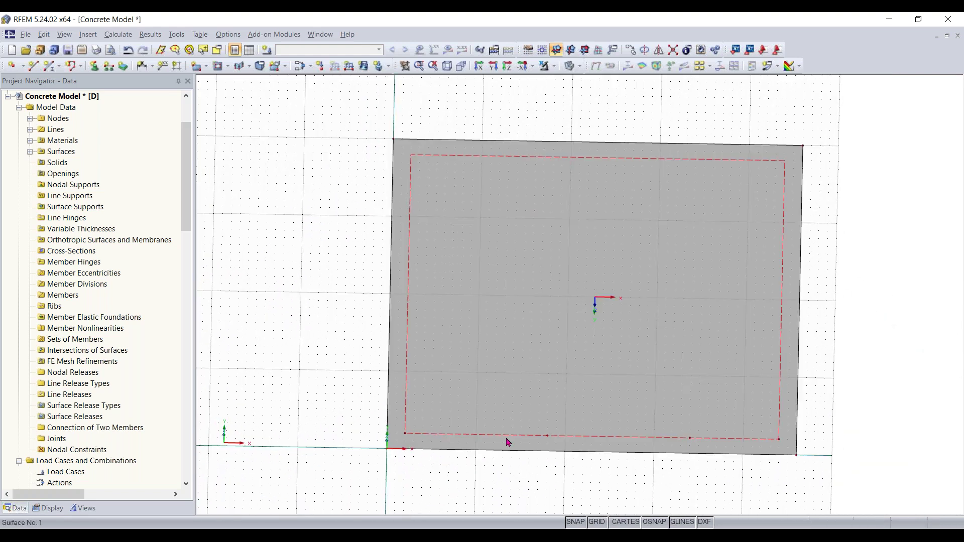
{"action": "left_click_drag", "start_coordinate": [399, 435], "coordinate": [780, 439]}
{"action": "middle_click_drag", "start_coordinate": [757, 472], "coordinate": [744, 473], "text": "ctrl"}
{"action": "key", "text": "alt"}
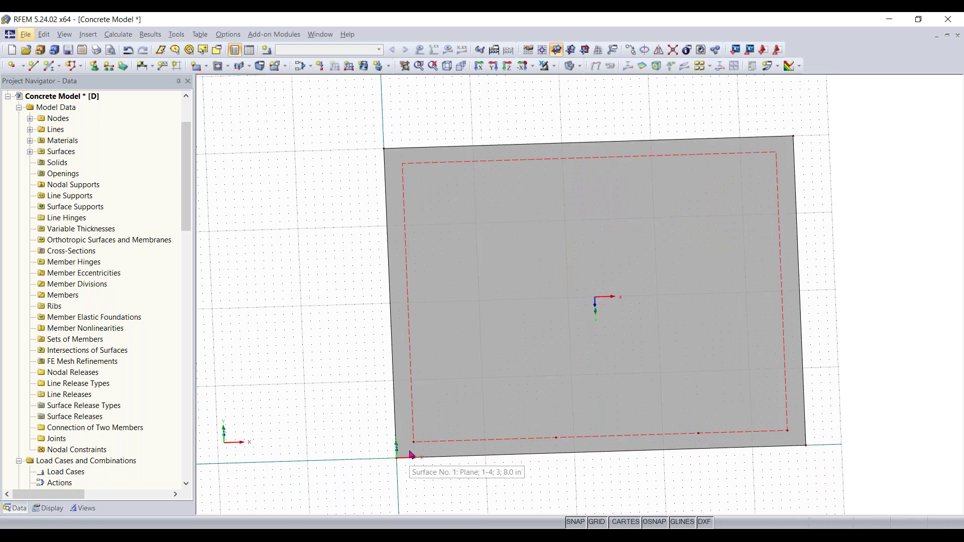
{"action": "left_click_drag", "start_coordinate": [407, 450], "coordinate": [801, 417]}
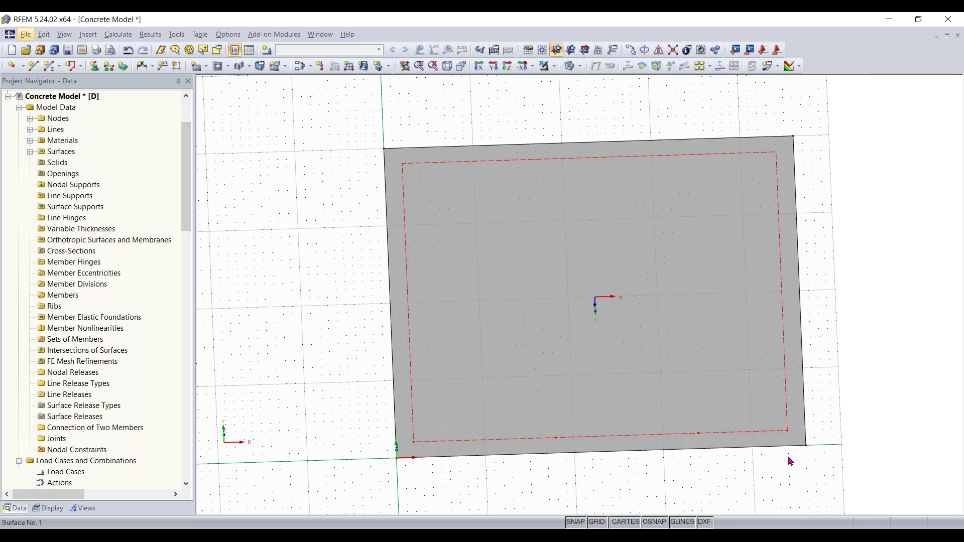
{"action": "left_click", "coordinate": [747, 446]}
{"action": "left_click", "coordinate": [630, 49]}
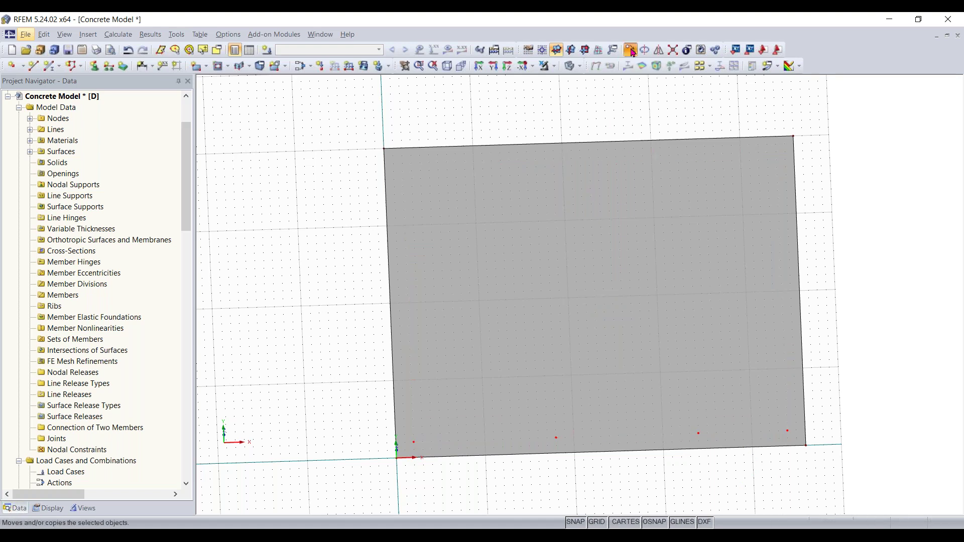
{"action": "left_click", "coordinate": [780, 227]}
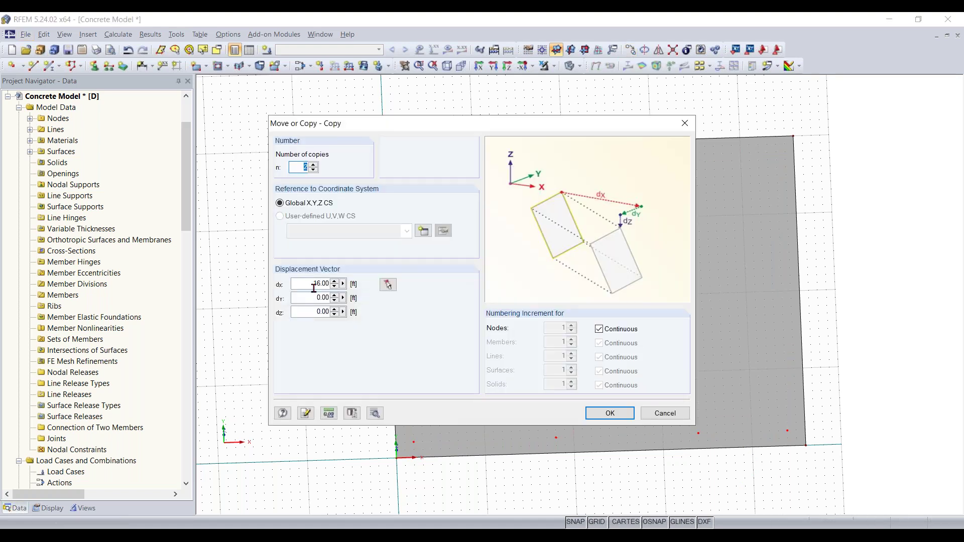
{"action": "left_click", "coordinate": [307, 285]}
{"action": "key", "text": "BackSpace"}
{"action": "key", "text": "Tab"}
{"action": "type", "text": "13"}
{"action": "key", "text": "Return"}
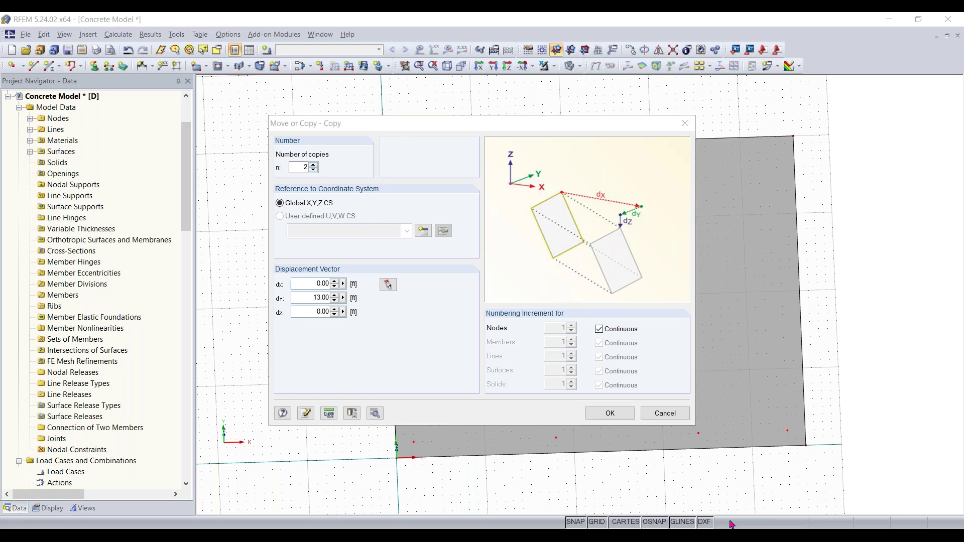
{"action": "left_click", "coordinate": [611, 414]}
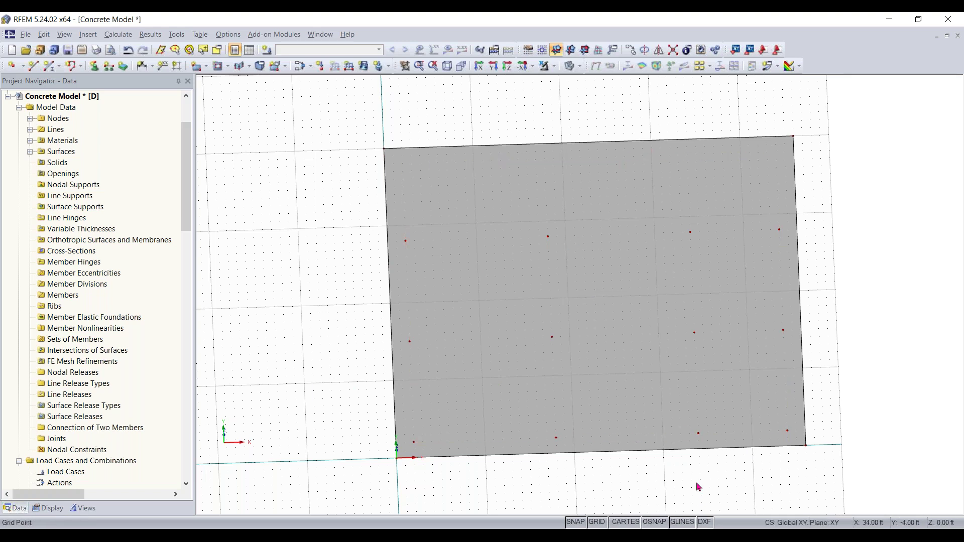
Step: Turn on the object numbering in the slab model
{"action": "right_click", "coordinate": [505, 354]}
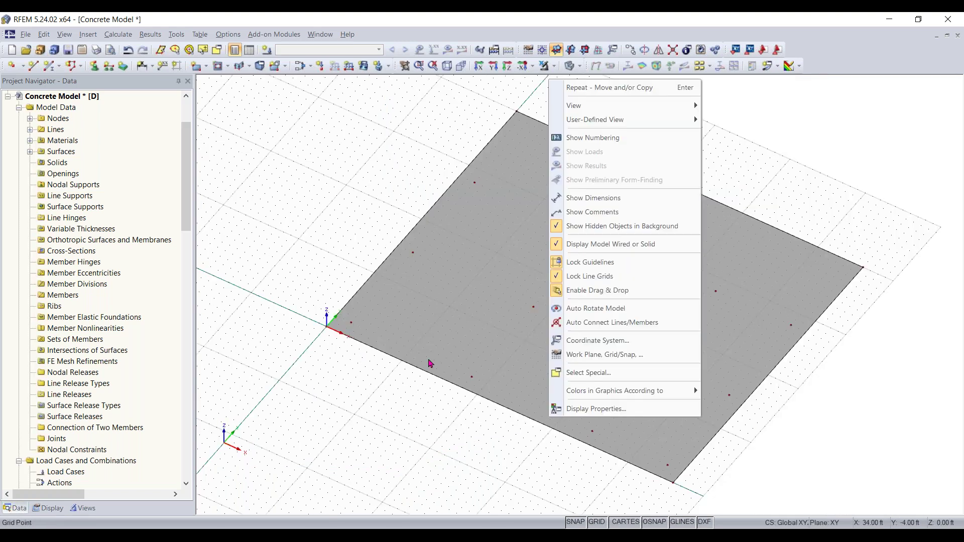
{"action": "left_click", "coordinate": [377, 238]}
{"action": "middle_click_drag", "start_coordinate": [446, 418], "coordinate": [725, 372], "text": "ctrl"}
{"action": "right_click", "coordinate": [725, 372]}
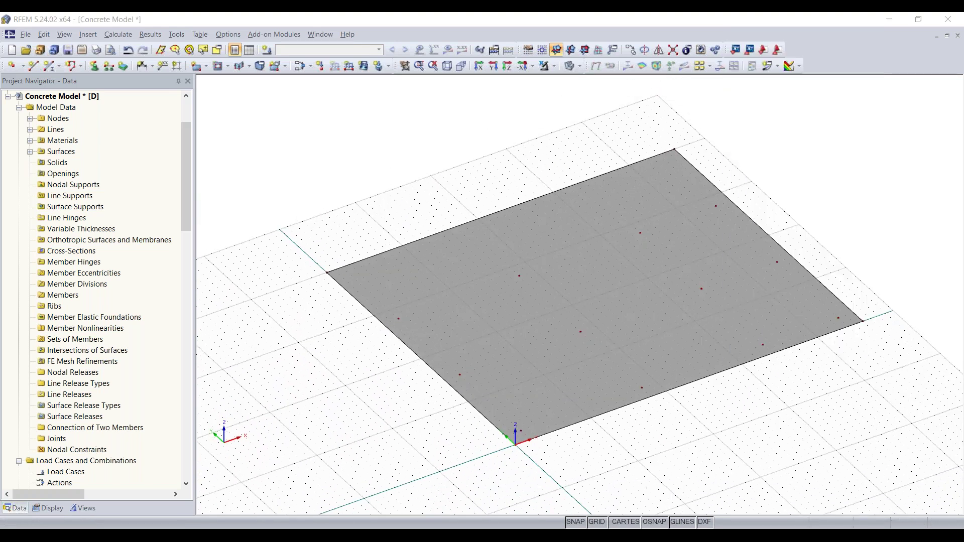
{"action": "right_click", "coordinate": [400, 130]}
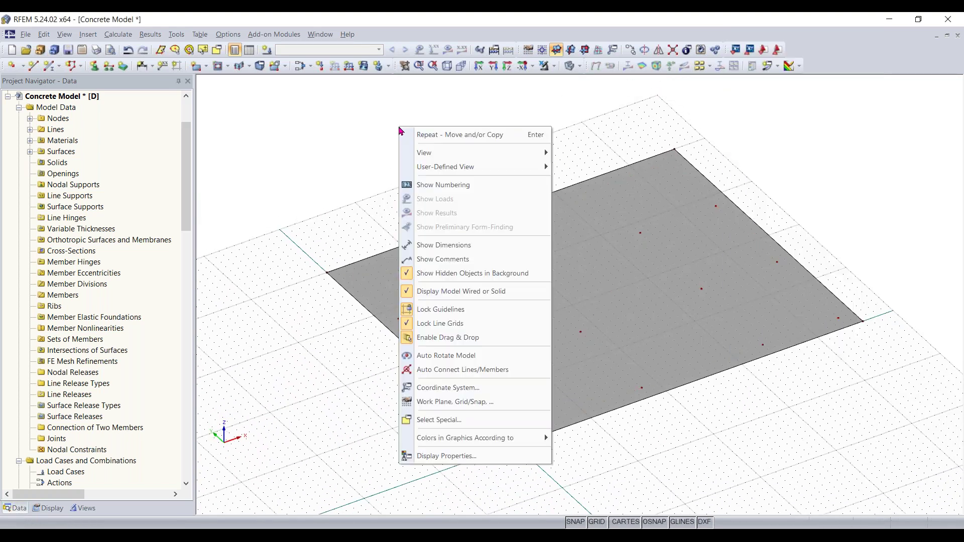
{"action": "left_click", "coordinate": [364, 165]}
{"action": "left_click", "coordinate": [784, 358]}
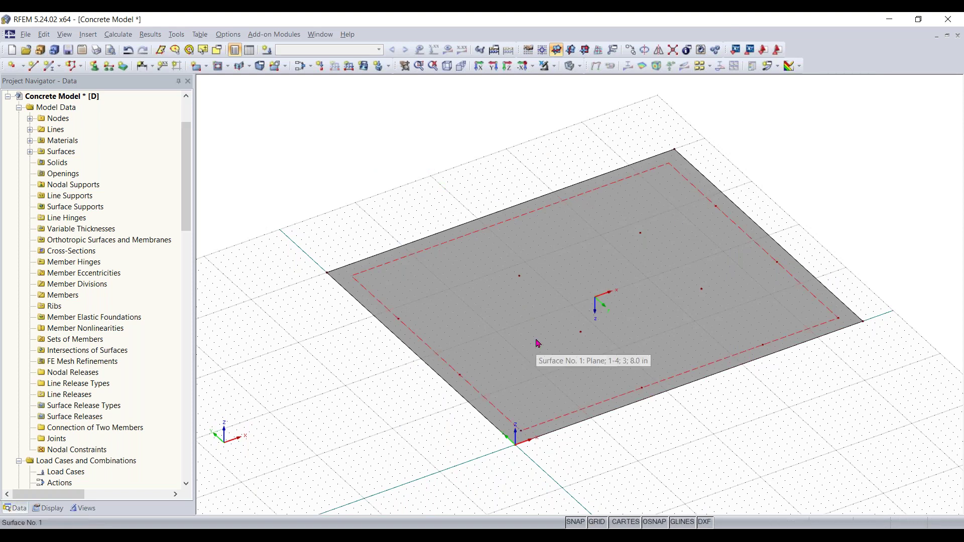
{"action": "left_click", "coordinate": [361, 168]}
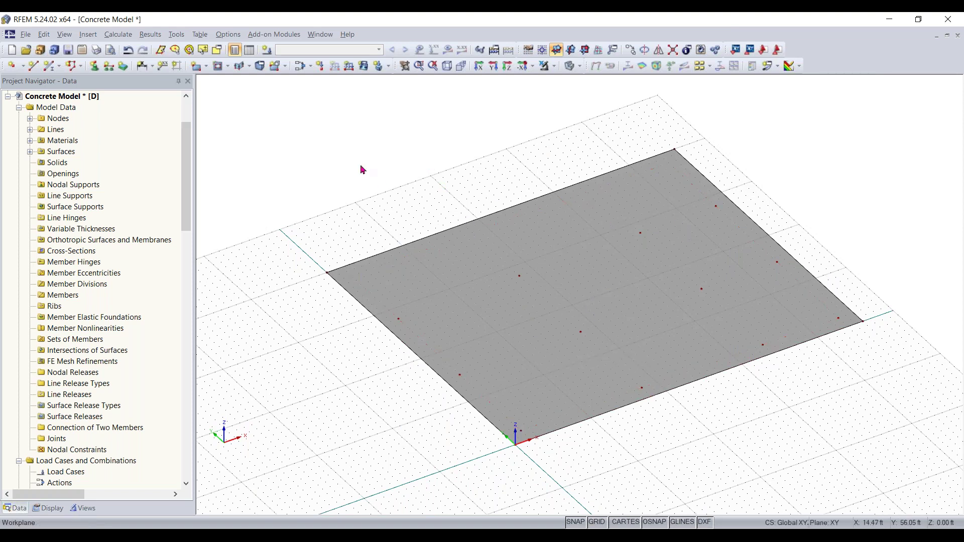
{"action": "right_click", "coordinate": [363, 168]}
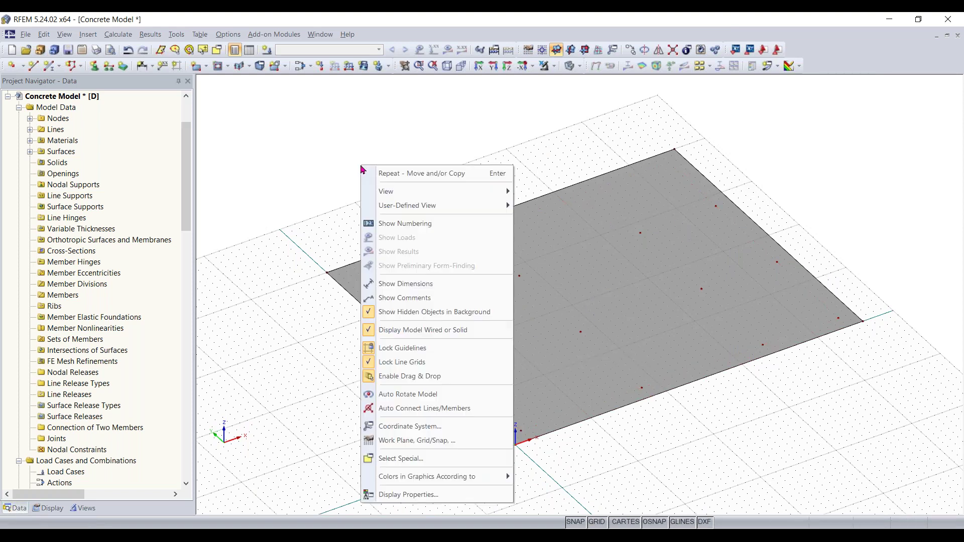
{"action": "left_click", "coordinate": [380, 222]}
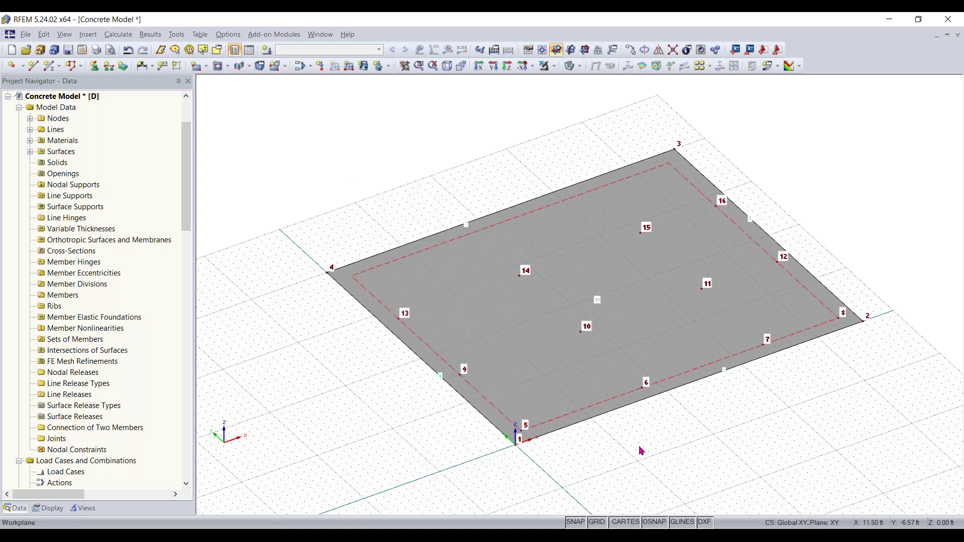
Step: Divide the slab edge between nodes 4 and 1 at a spacing of 12 ft from node 4, level with node 13
{"action": "scroll", "coordinate": [585, 327], "scroll_direction": "up", "scroll_amount": 1}
{"action": "scroll", "coordinate": [591, 332], "scroll_direction": "up", "scroll_amount": 1}
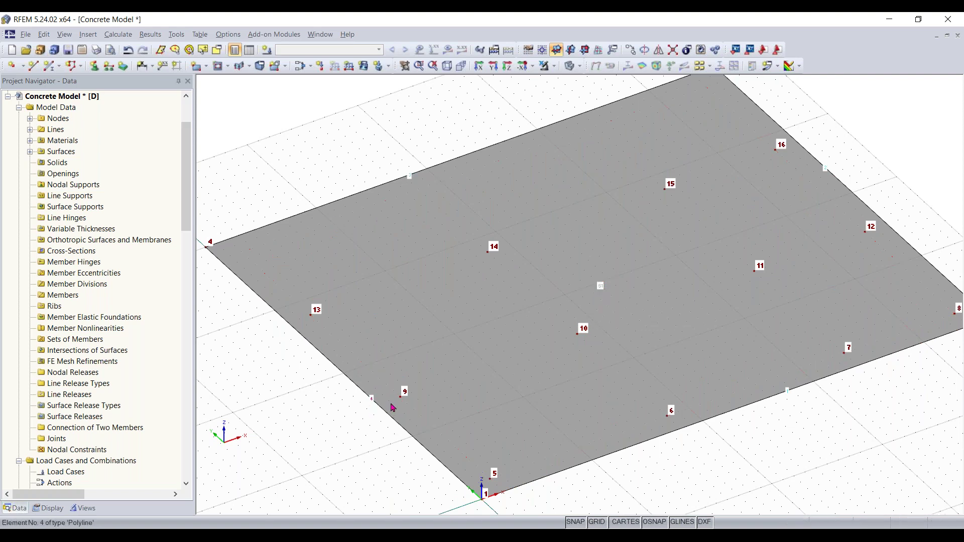
{"action": "scroll", "coordinate": [702, 466], "scroll_direction": "down", "scroll_amount": 1}
{"action": "middle_click_drag", "start_coordinate": [702, 466], "coordinate": [596, 430], "text": "ctrl"}
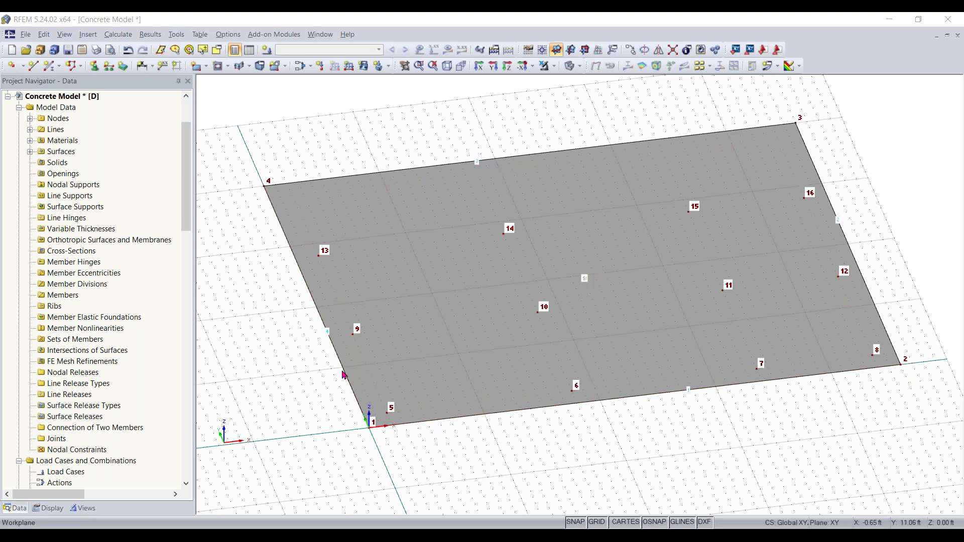
{"action": "right_click", "coordinate": [310, 295]}
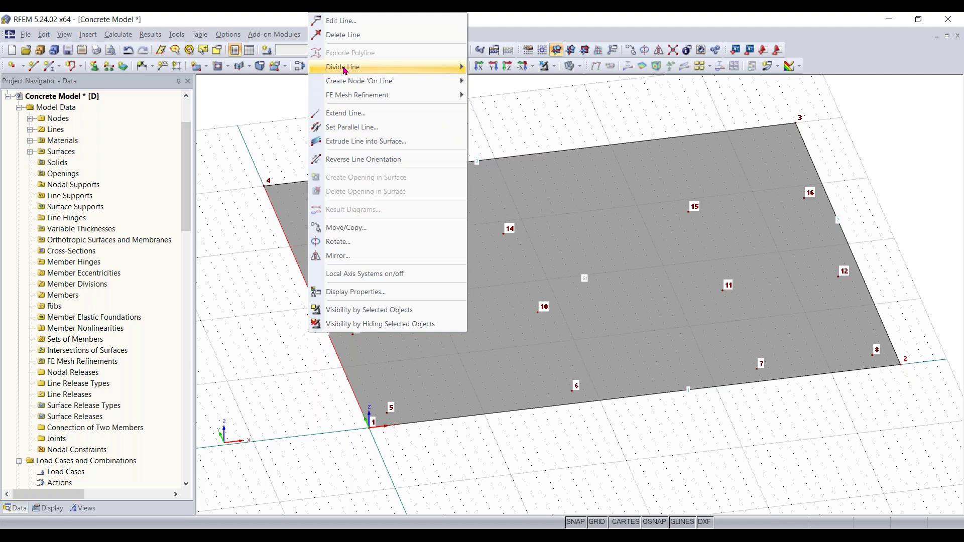
{"action": "mouse_move", "coordinate": [345, 70]}
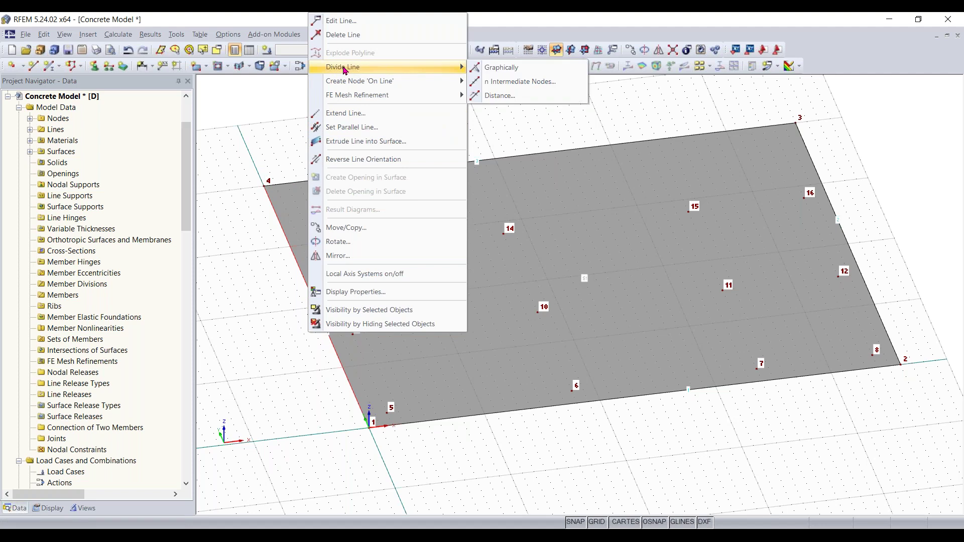
{"action": "left_click", "coordinate": [509, 78]}
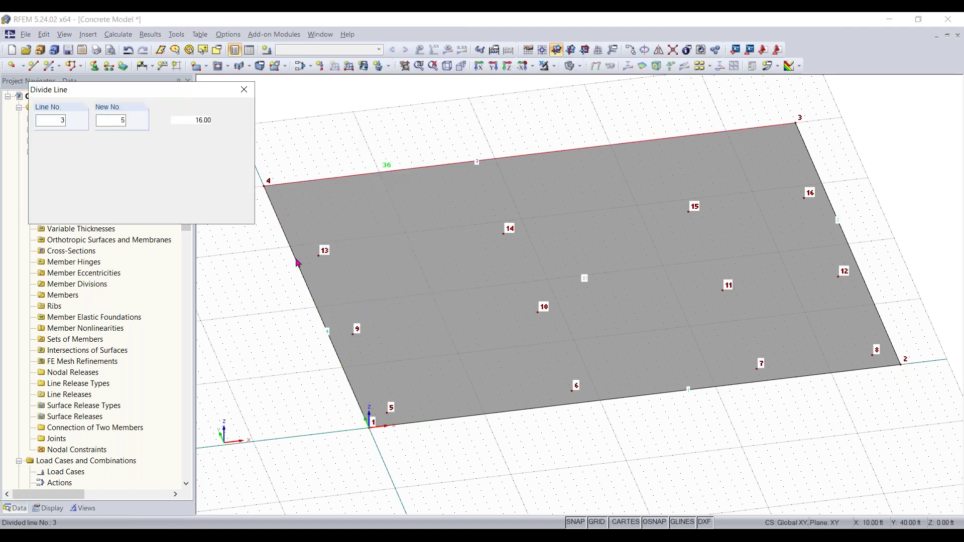
{"action": "scroll", "coordinate": [298, 262], "scroll_direction": "up", "scroll_amount": 2}
{"action": "scroll", "coordinate": [298, 263], "scroll_direction": "up", "scroll_amount": 1}
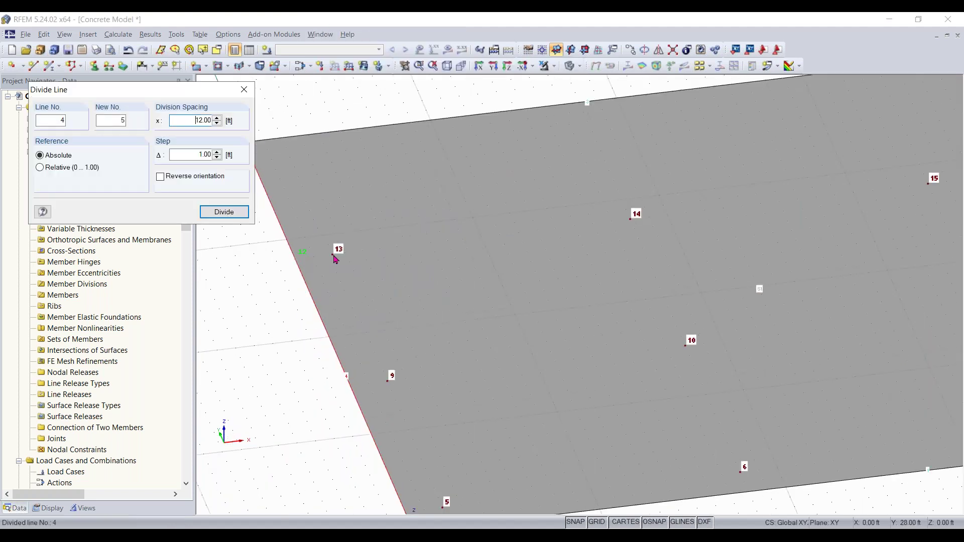
{"action": "left_click", "coordinate": [297, 260]}
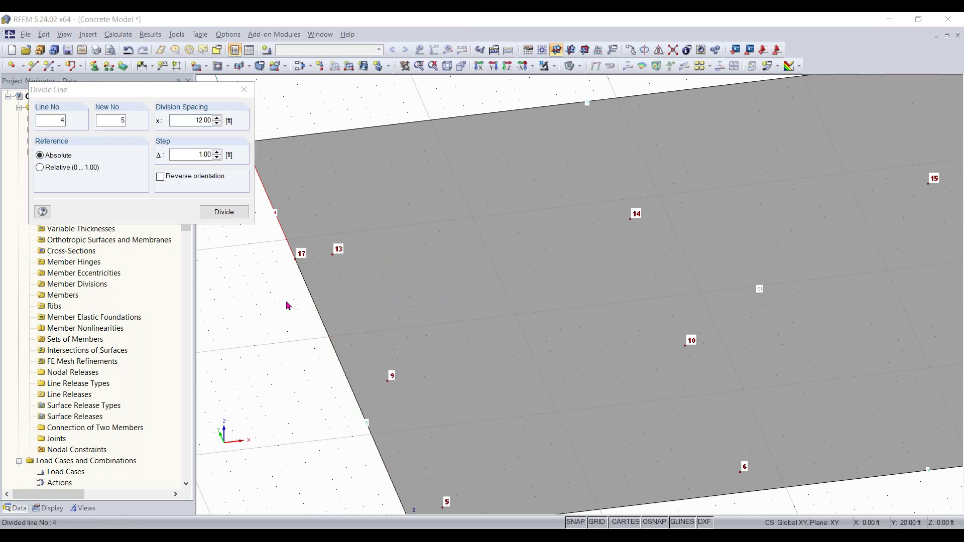
Step: Divide the slab edge between nodes 3 and 4 at a spacing of 28 ft from node 3, in line with node 14
{"action": "scroll", "coordinate": [278, 274], "scroll_direction": "down", "scroll_amount": 2}
{"action": "middle_click_drag", "start_coordinate": [278, 273], "coordinate": [293, 397]}
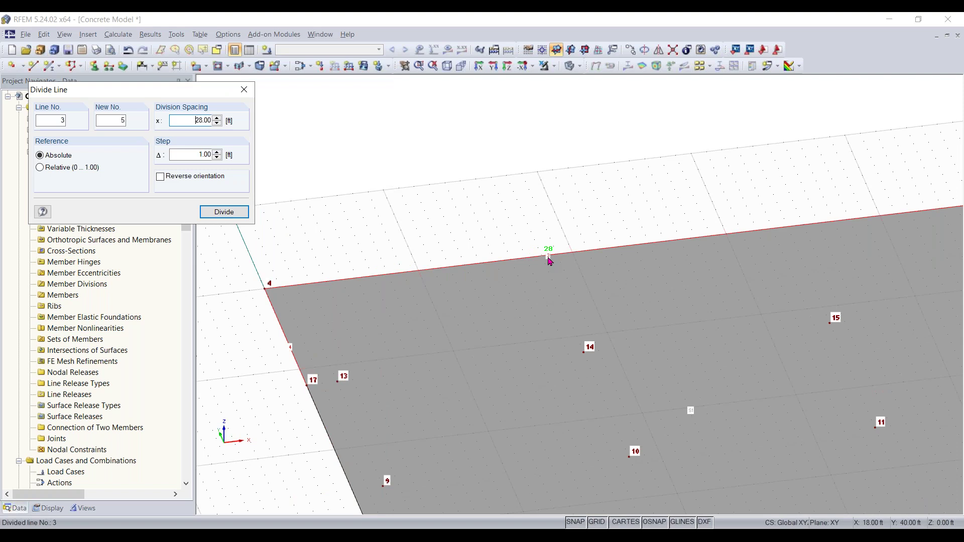
{"action": "middle_click_drag", "start_coordinate": [552, 263], "coordinate": [480, 259], "text": "ctrl"}
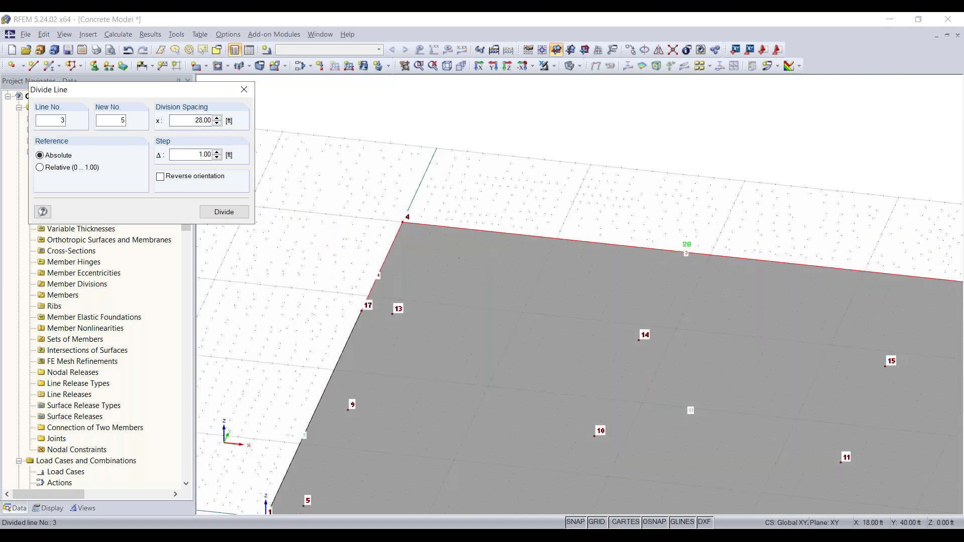
{"action": "left_click", "coordinate": [680, 257]}
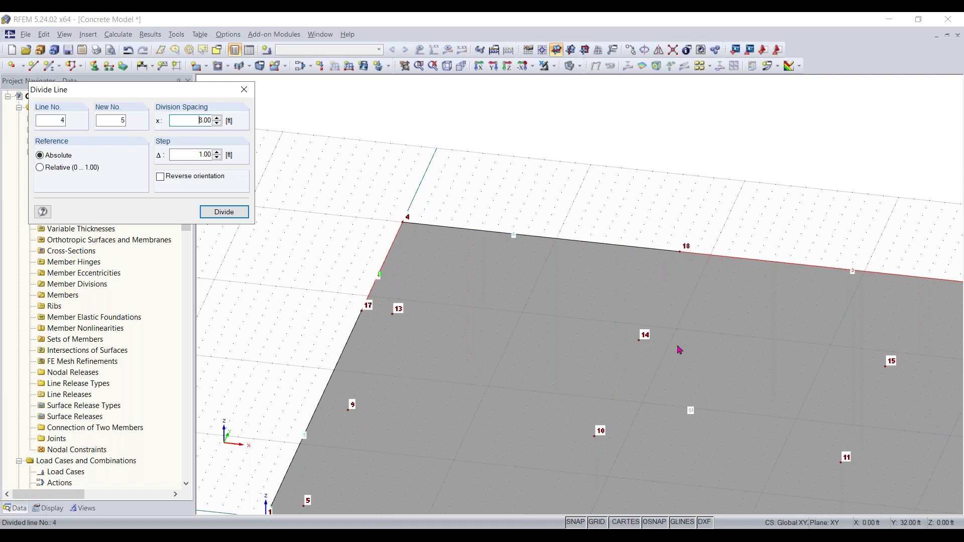
{"action": "left_click", "coordinate": [251, 90]}
Step: Add an 8 in thick semicircular surface in 4000 psi concrete, centred at X 46 ft, Y 35 ft and starting at node 3
{"action": "scroll", "coordinate": [292, 367], "scroll_direction": "down", "scroll_amount": 2}
{"action": "middle_click_drag", "start_coordinate": [291, 366], "coordinate": [462, 329], "text": "ctrl"}
{"action": "left_click", "coordinate": [406, 298]}
{"action": "middle_click_drag", "start_coordinate": [488, 402], "coordinate": [486, 316]}
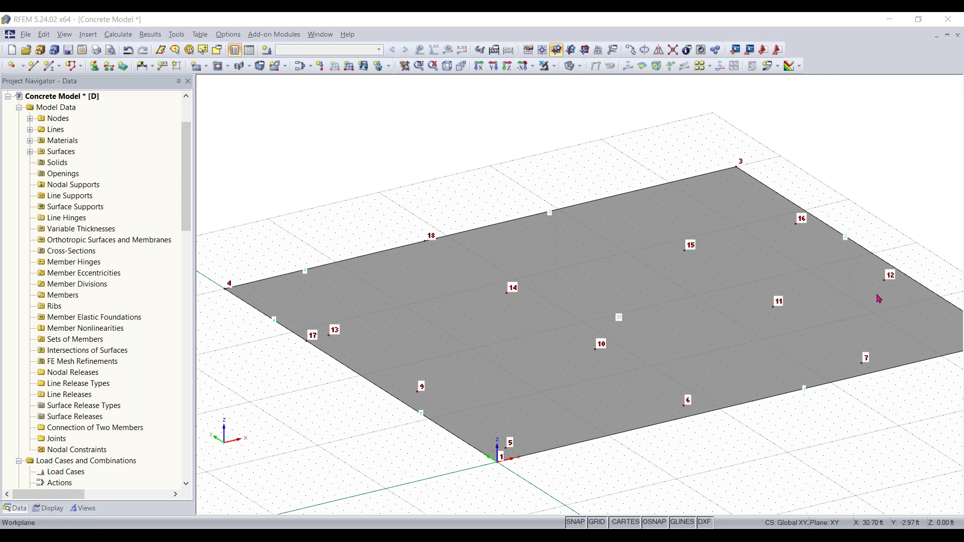
{"action": "middle_click_drag", "start_coordinate": [826, 406], "coordinate": [566, 449]}
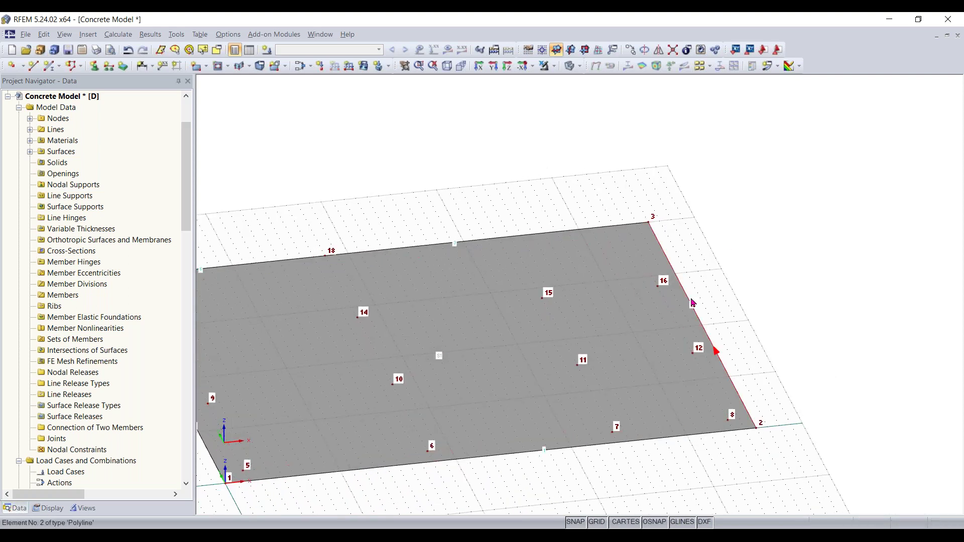
{"action": "middle_click_drag", "start_coordinate": [714, 287], "coordinate": [493, 284]}
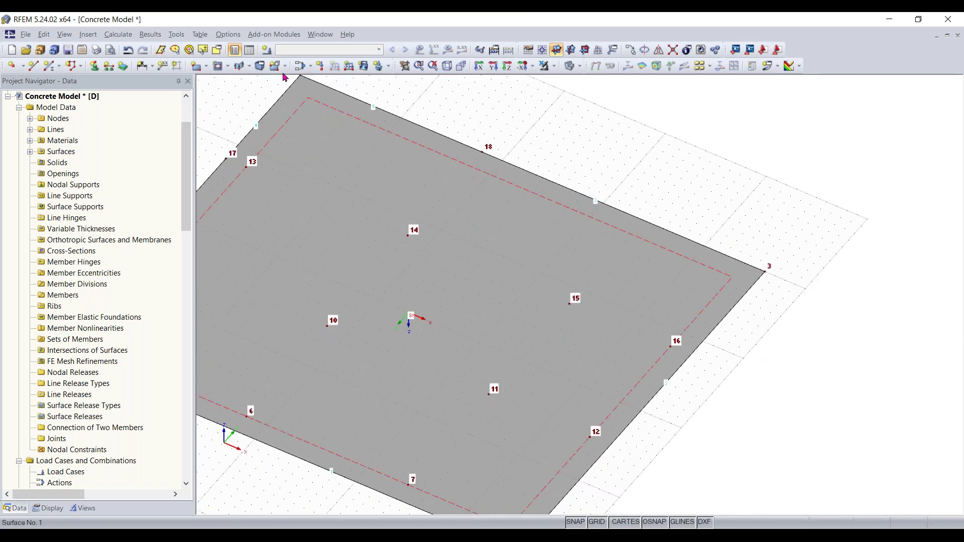
{"action": "left_click", "coordinate": [207, 68]}
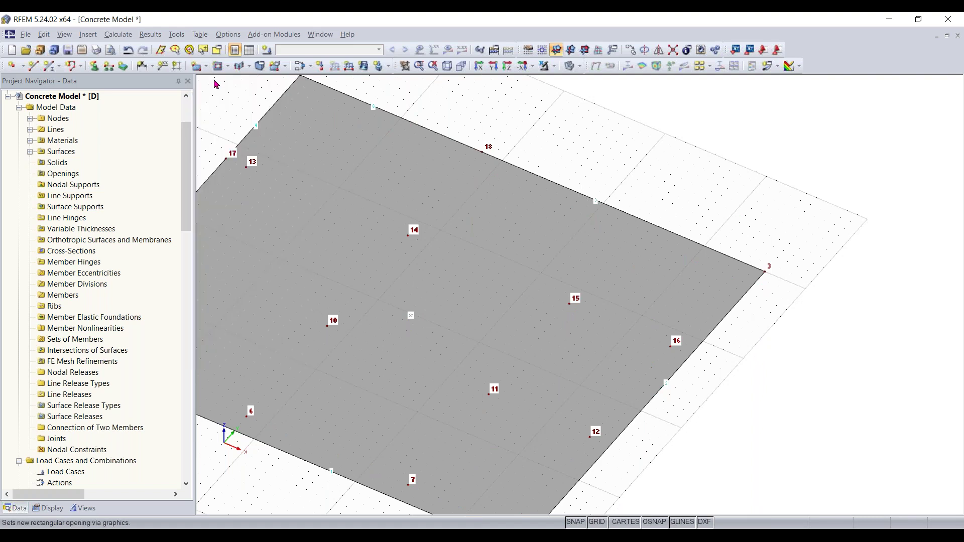
{"action": "left_click", "coordinate": [206, 69]}
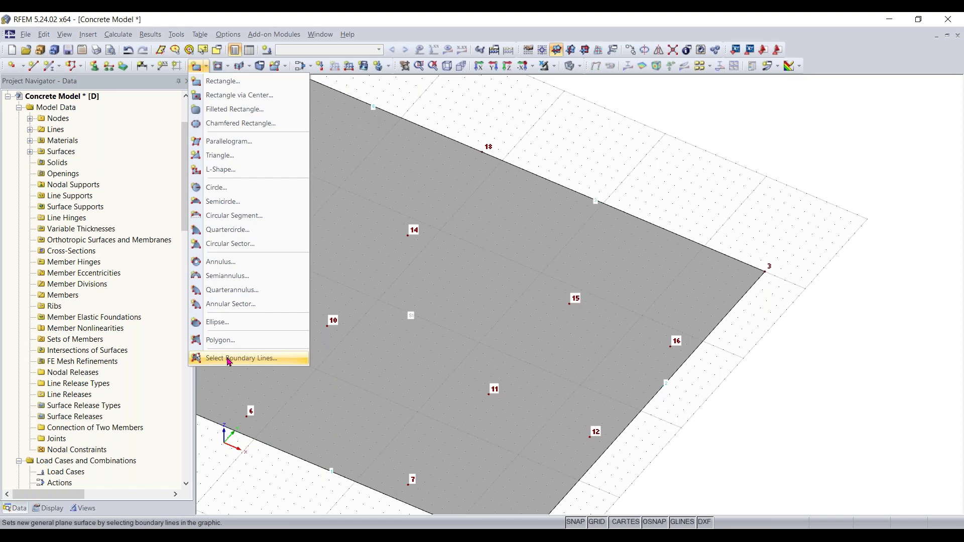
{"action": "left_click", "coordinate": [225, 201]}
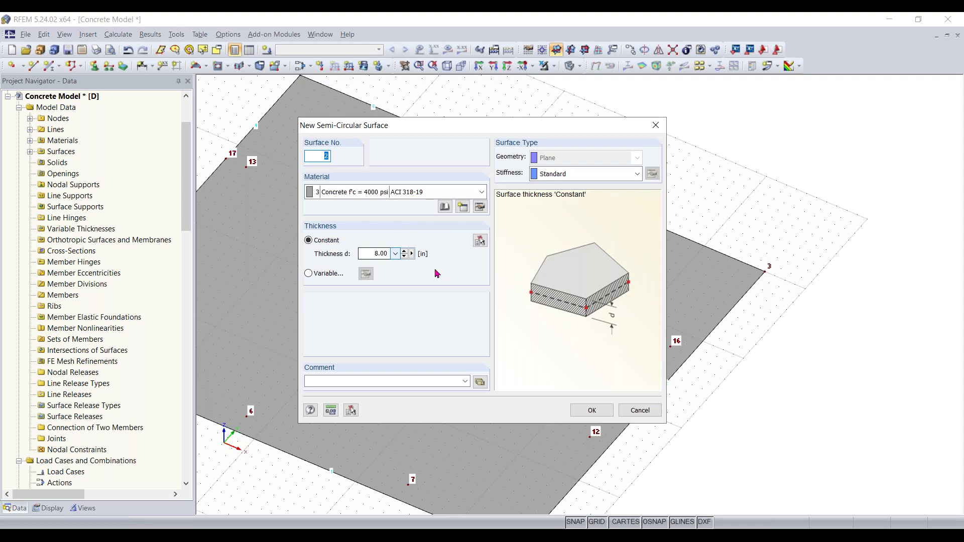
{"action": "left_click", "coordinate": [591, 411]}
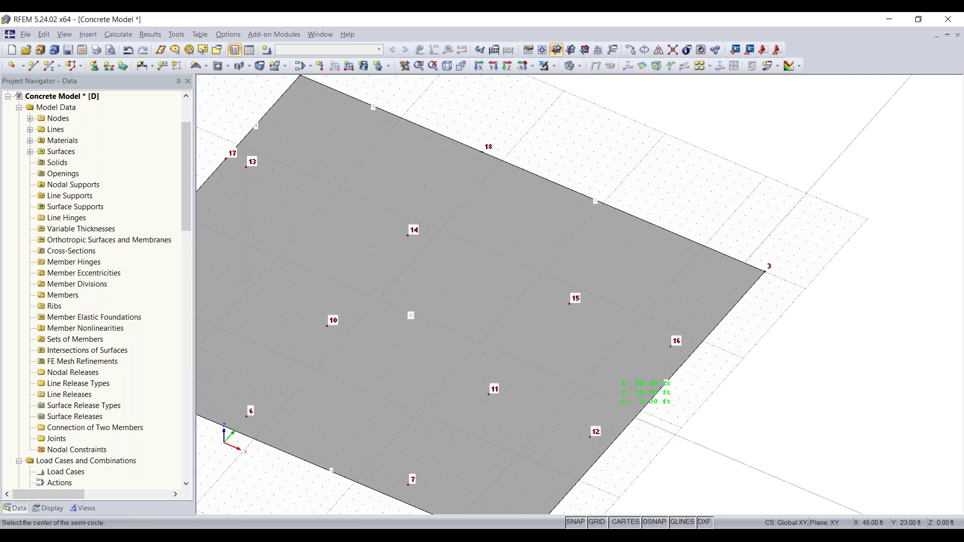
{"action": "scroll", "coordinate": [742, 329], "scroll_direction": "up", "scroll_amount": 3}
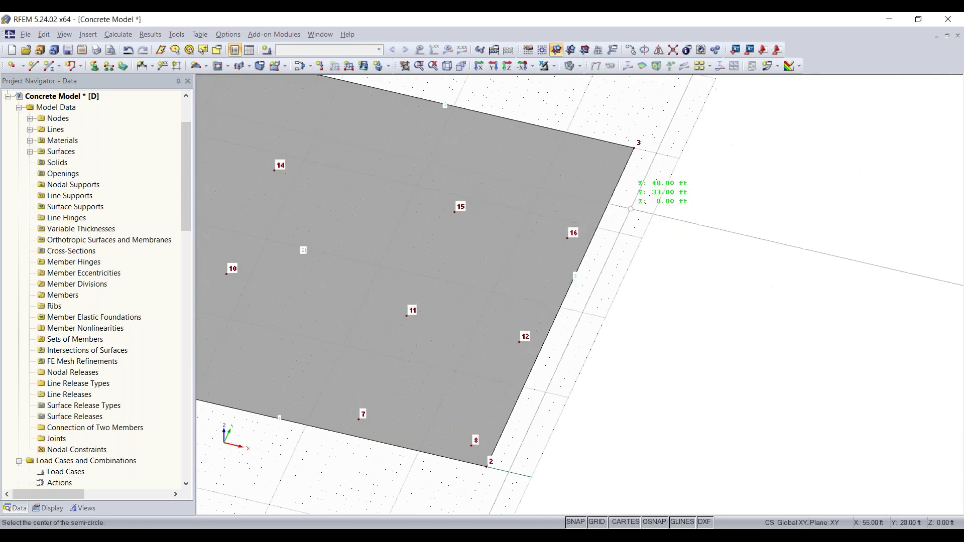
{"action": "scroll", "coordinate": [642, 136], "scroll_direction": "up", "scroll_amount": 2}
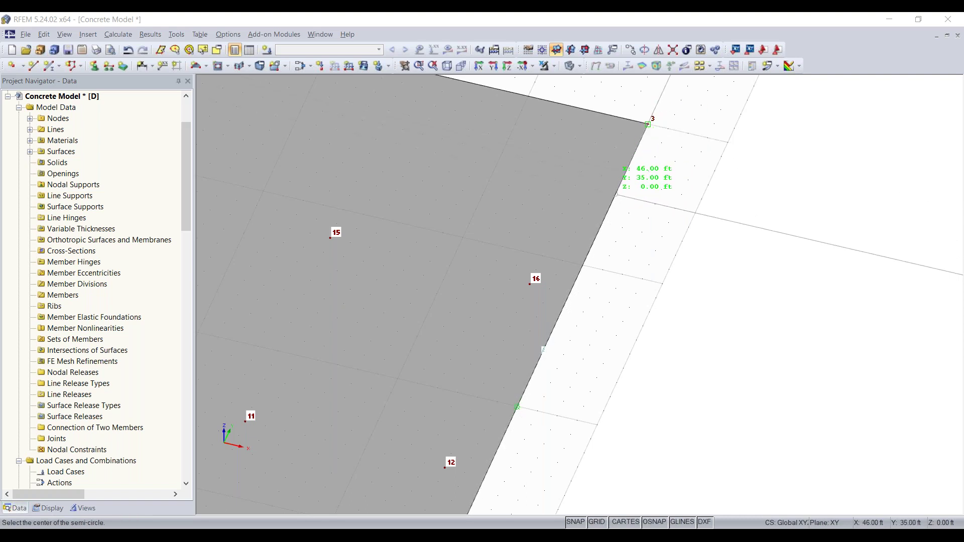
{"action": "left_click", "coordinate": [603, 223]}
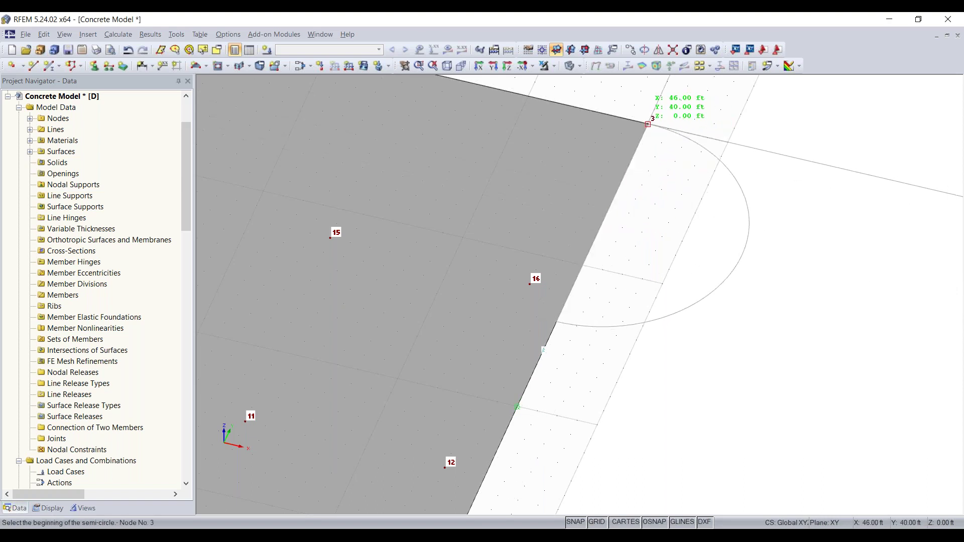
{"action": "left_click", "coordinate": [648, 124]}
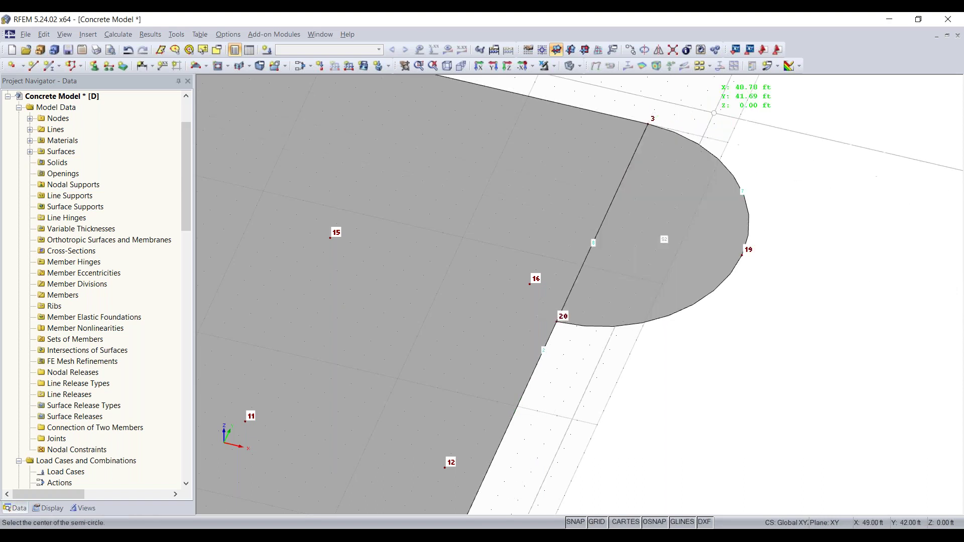
{"action": "key", "text": "Escape"}
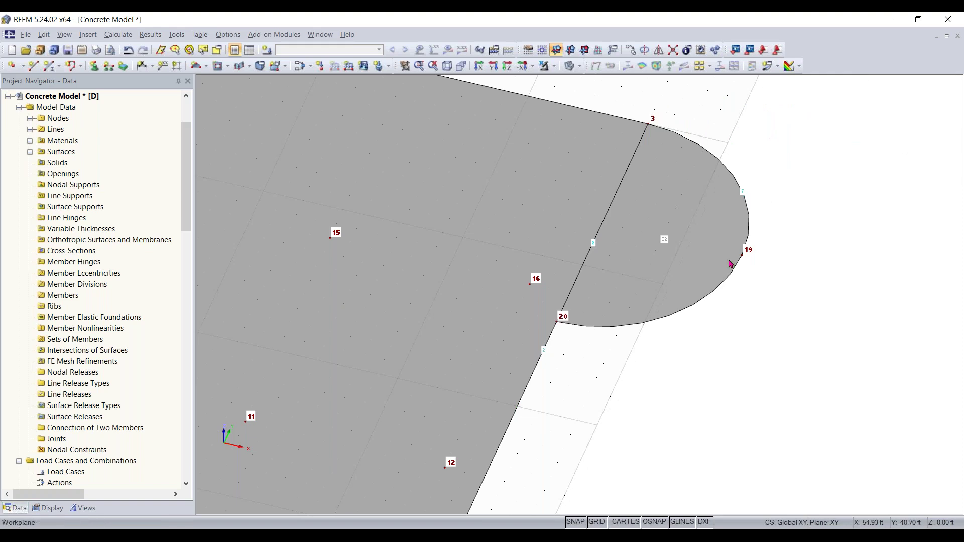
Step: Copy the whole slab, including the semicircular extension and all nodes, by 11 ft in Z with no Y displacement
{"action": "scroll", "coordinate": [696, 288], "scroll_direction": "down", "scroll_amount": 3}
{"action": "left_click", "coordinate": [695, 287]}
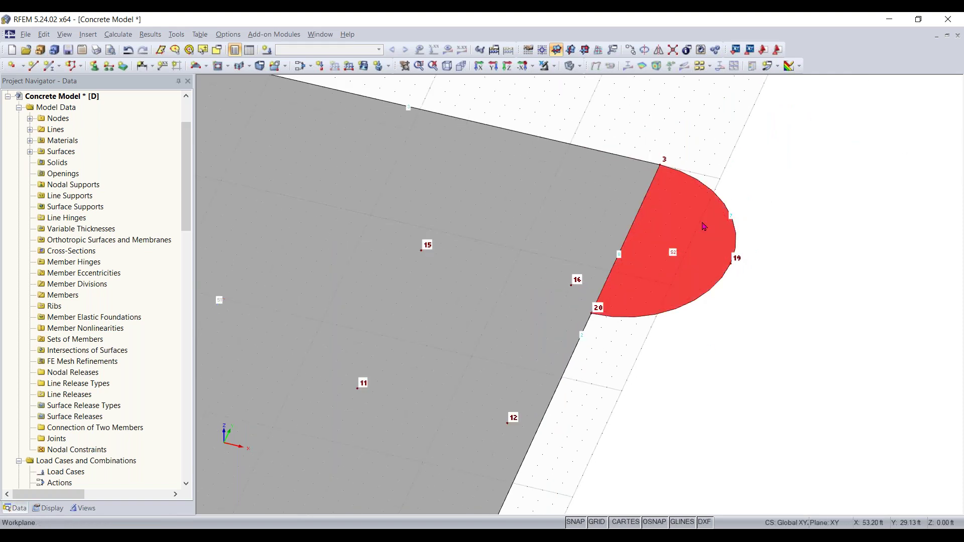
{"action": "scroll", "coordinate": [663, 362], "scroll_direction": "down", "scroll_amount": 3}
{"action": "middle_click_drag", "start_coordinate": [663, 361], "coordinate": [620, 452]}
{"action": "left_click", "coordinate": [795, 369]}
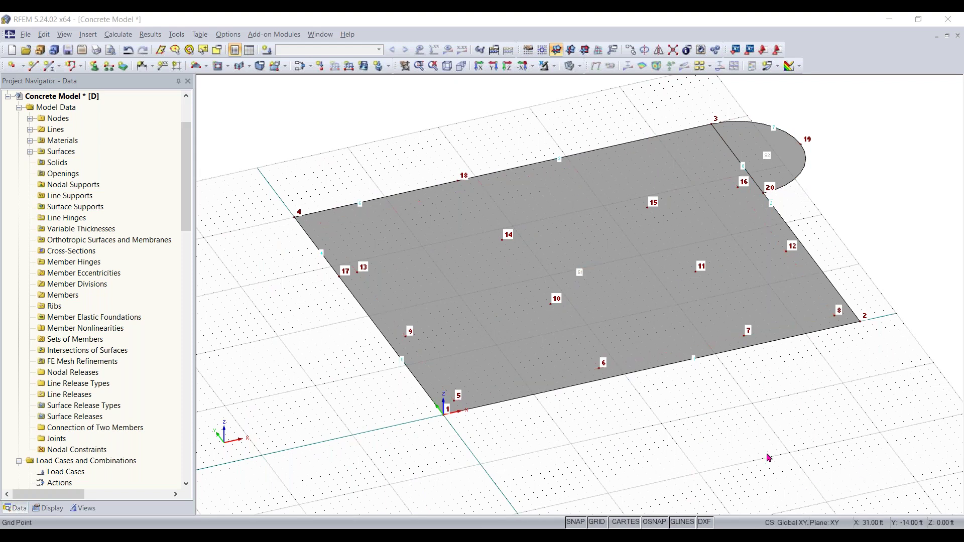
{"action": "middle_click_drag", "start_coordinate": [768, 349], "coordinate": [758, 380]}
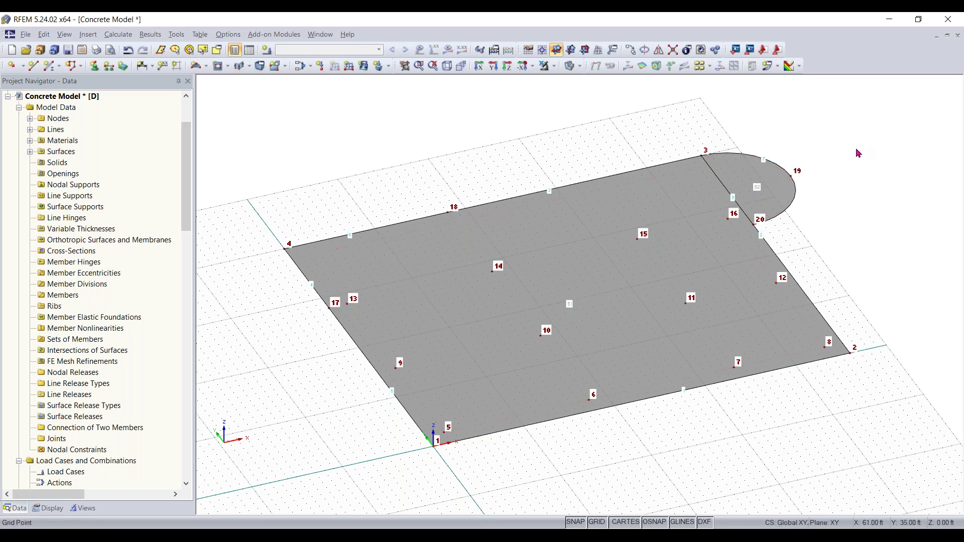
{"action": "left_click_drag", "start_coordinate": [859, 112], "coordinate": [258, 480]}
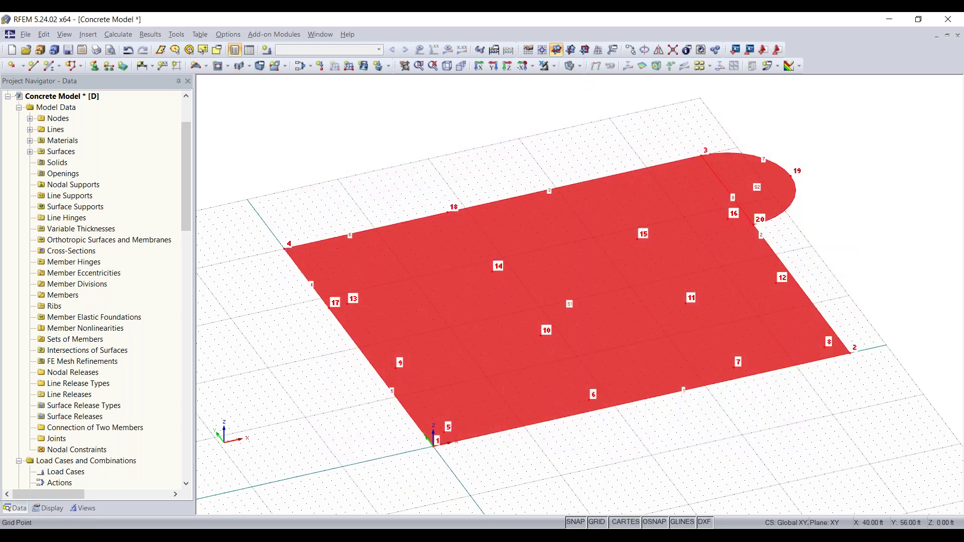
{"action": "left_click", "coordinate": [630, 49]}
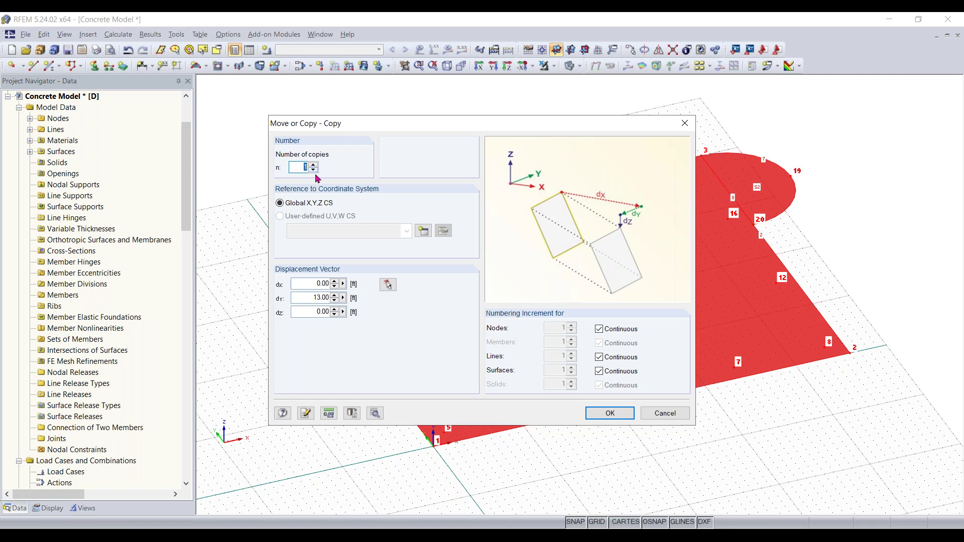
{"action": "double_click", "coordinate": [297, 298]}
{"action": "key", "text": "BackSpace"}
{"action": "key", "text": "Tab"}
{"action": "type", "text": "11"}
{"action": "left_click", "coordinate": [610, 413]}
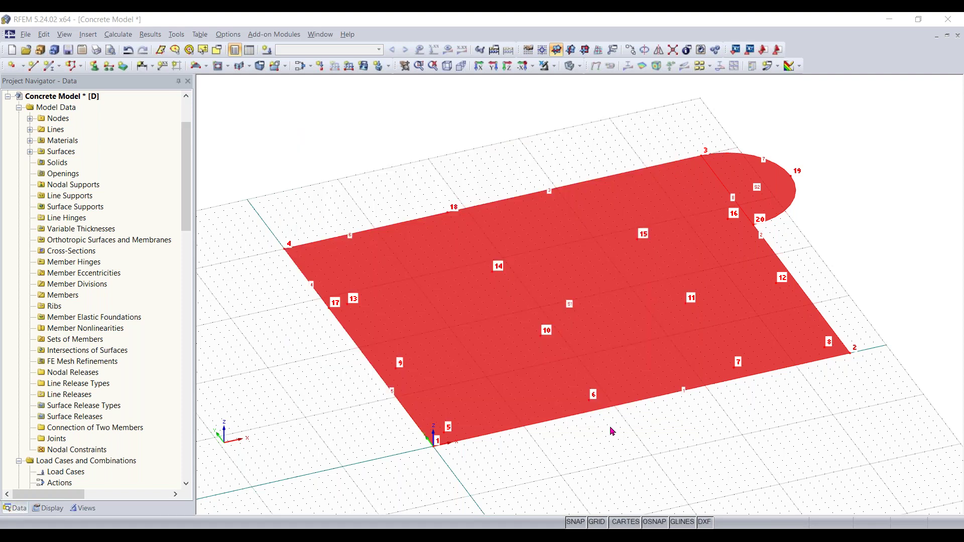
{"action": "middle_click_drag", "start_coordinate": [656, 487], "coordinate": [688, 436]}
{"action": "right_click", "coordinate": [688, 436]}
{"action": "left_click", "coordinate": [482, 180]}
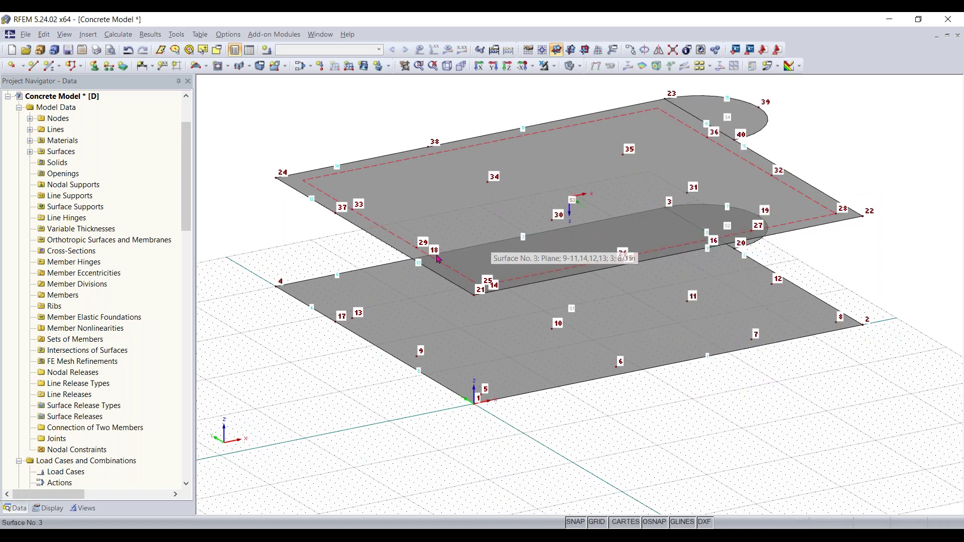
Step: Set the solid model's surface rendering to Filled incl. thickness
{"action": "scroll", "coordinate": [437, 261], "scroll_direction": "up", "scroll_amount": 3}
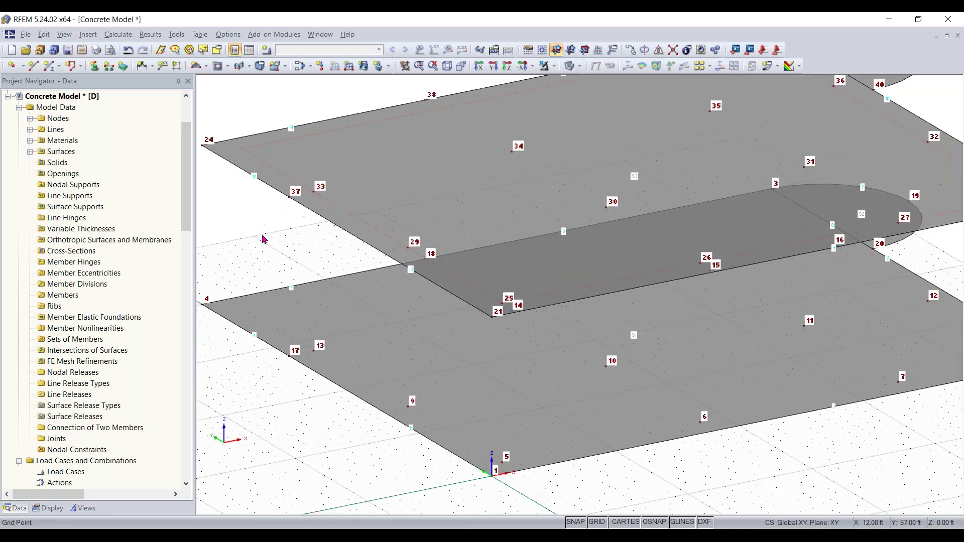
{"action": "middle_click_drag", "start_coordinate": [272, 238], "coordinate": [394, 221], "text": "ctrl"}
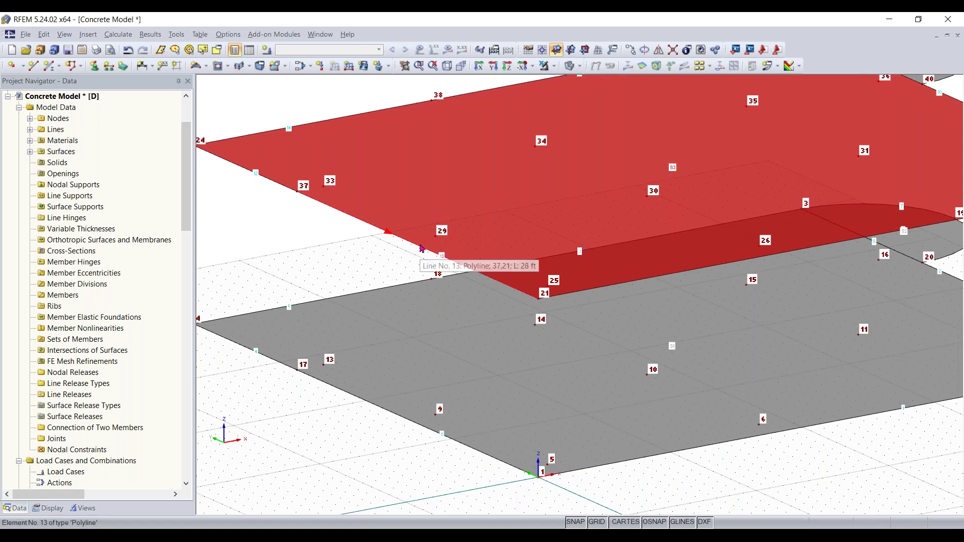
{"action": "left_click", "coordinate": [360, 239]}
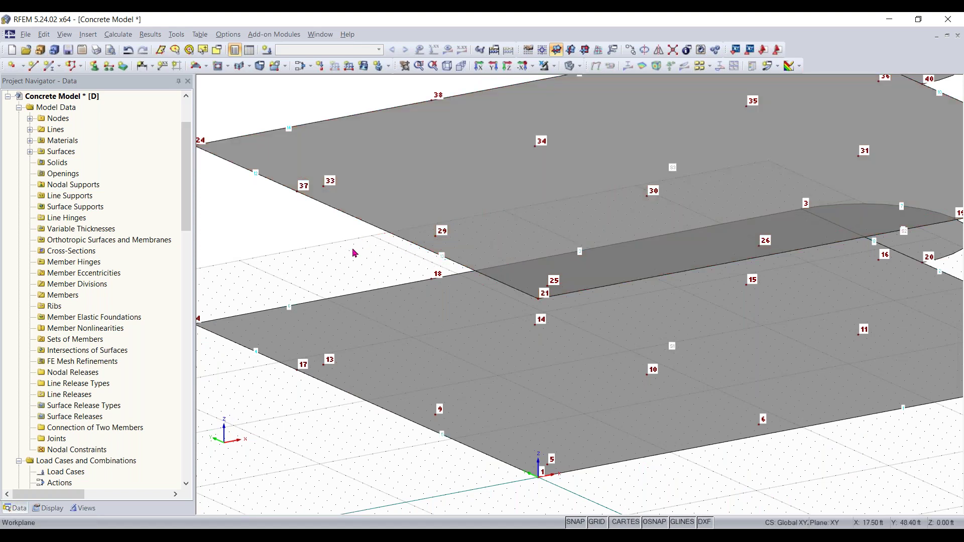
{"action": "scroll", "coordinate": [353, 252], "scroll_direction": "down", "scroll_amount": 3}
{"action": "left_click", "coordinate": [48, 508]}
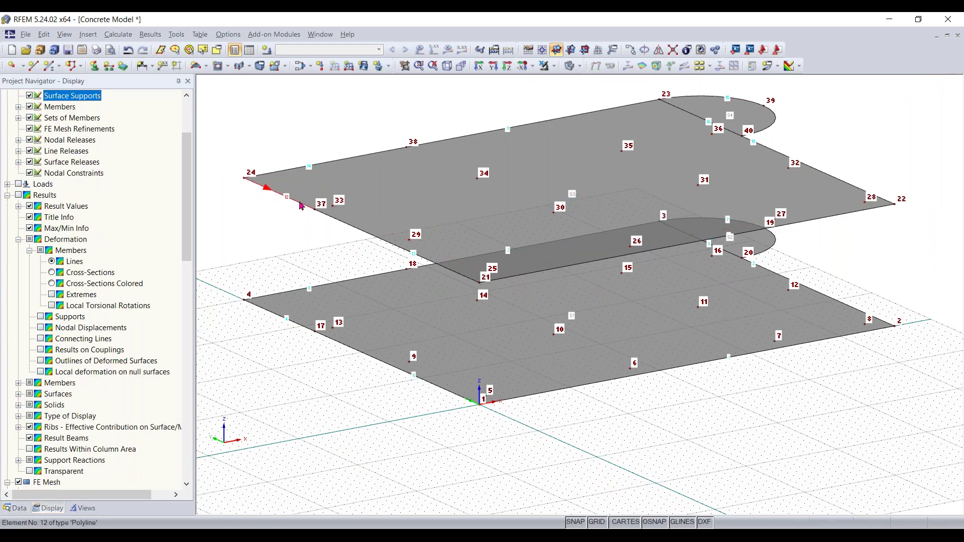
{"action": "middle_click_drag", "start_coordinate": [323, 205], "coordinate": [303, 216], "text": "ctrl"}
{"action": "scroll", "coordinate": [135, 291], "scroll_direction": "down", "scroll_amount": 7}
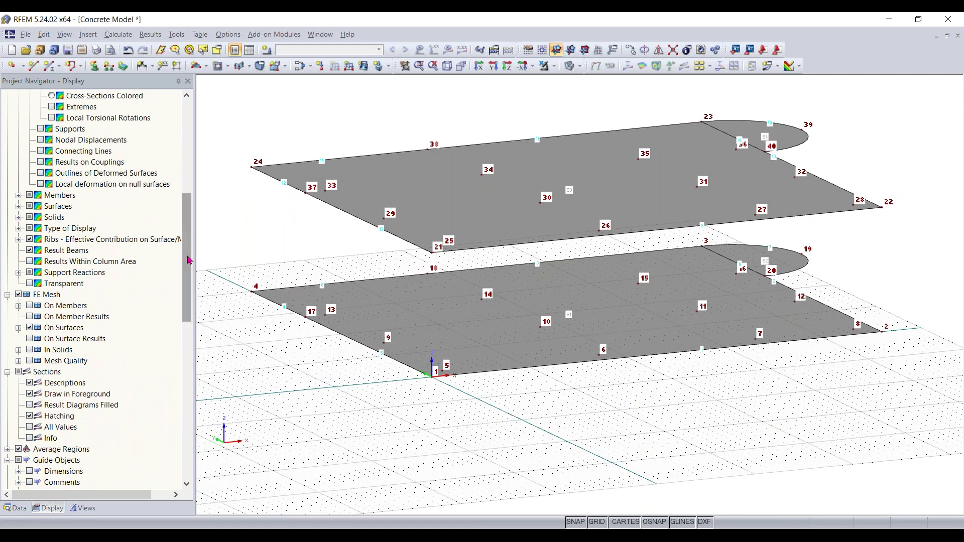
{"action": "left_click_drag", "start_coordinate": [184, 283], "coordinate": [184, 425]}
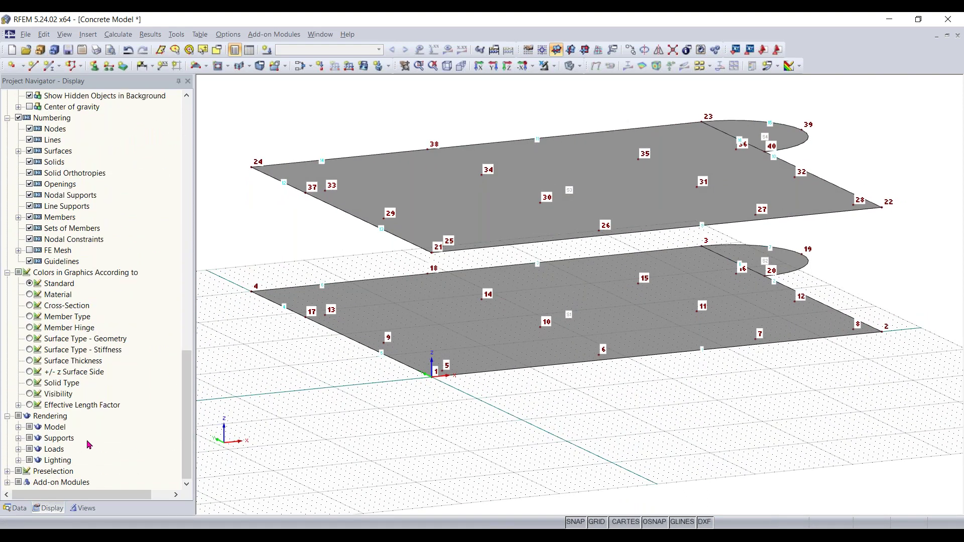
{"action": "left_click", "coordinate": [18, 428]}
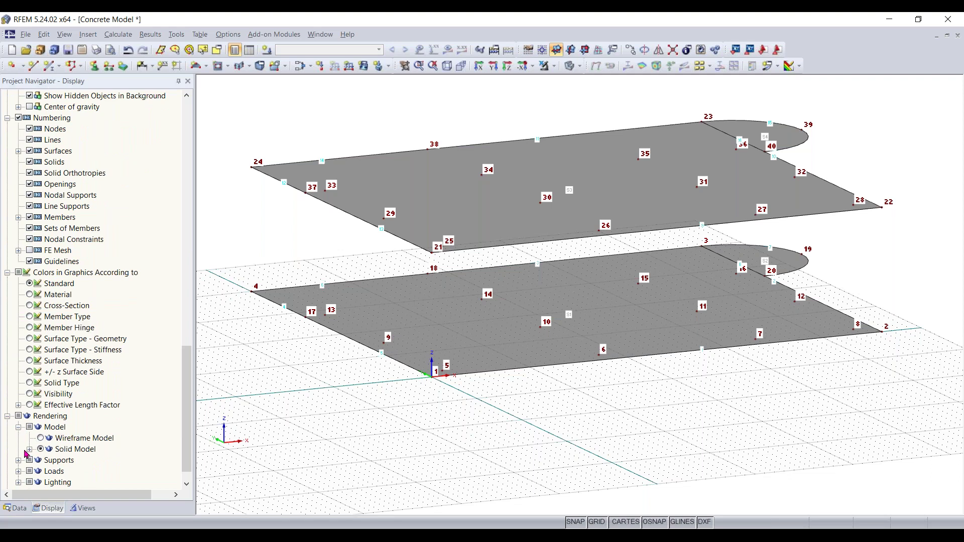
{"action": "scroll", "coordinate": [50, 463], "scroll_direction": "down", "scroll_amount": 1}
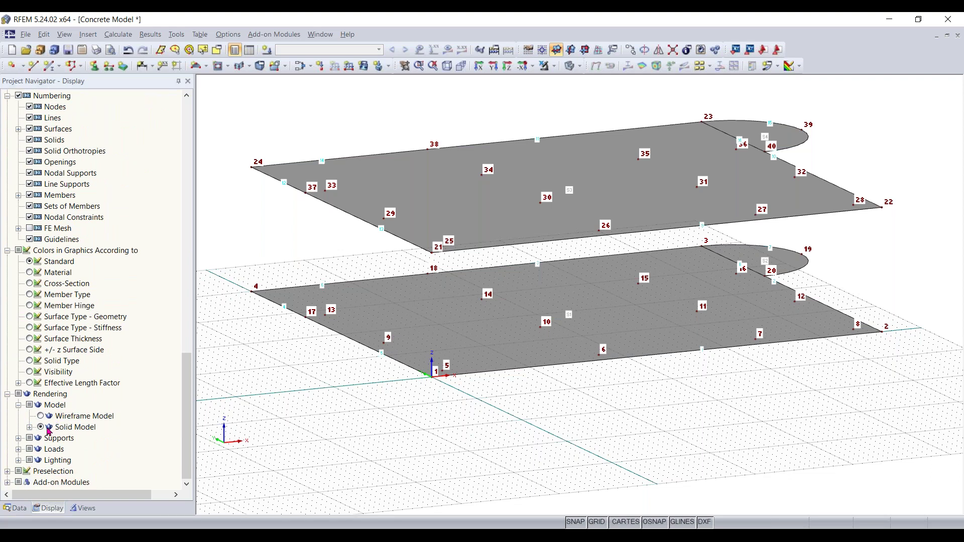
{"action": "left_click", "coordinate": [29, 427]}
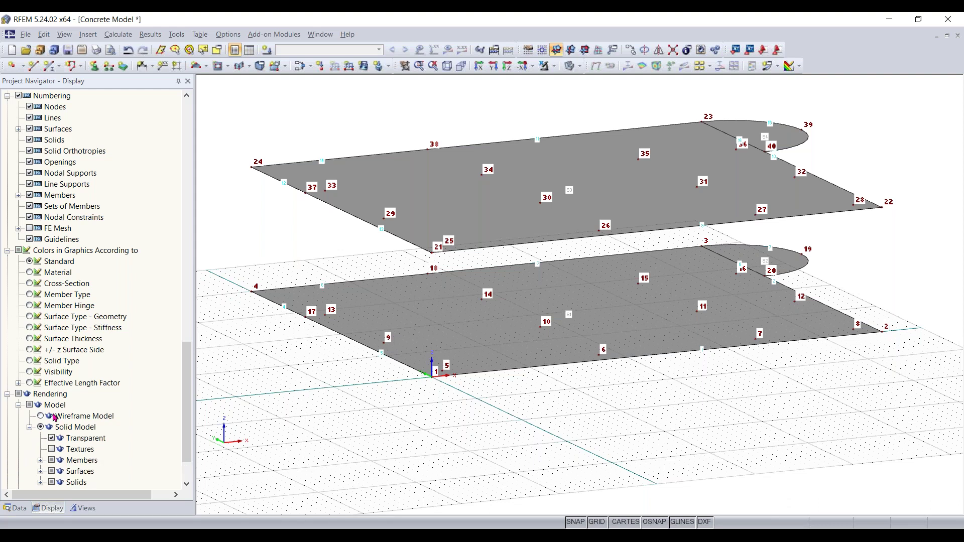
{"action": "scroll", "coordinate": [43, 435], "scroll_direction": "down", "scroll_amount": 2}
{"action": "left_click", "coordinate": [41, 428]}
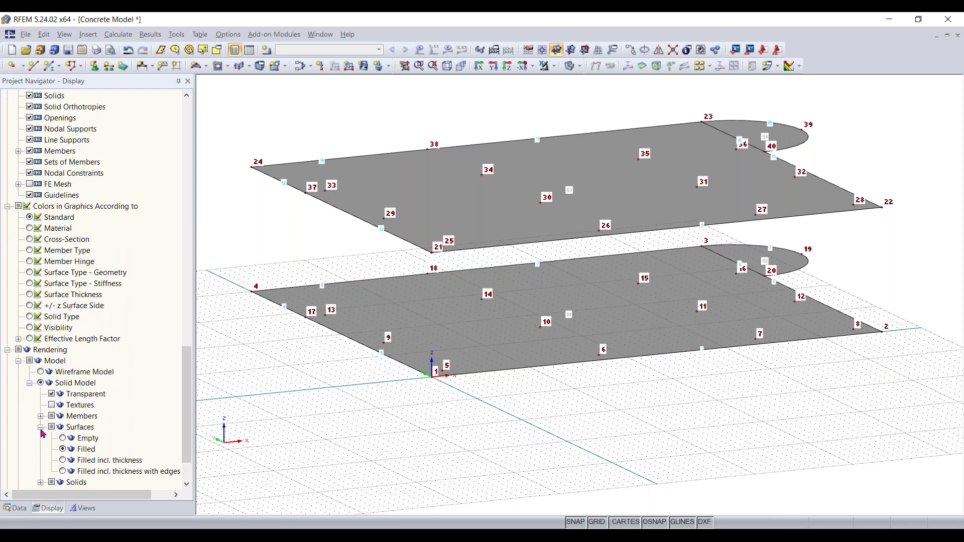
{"action": "scroll", "coordinate": [43, 434], "scroll_direction": "down", "scroll_amount": 1}
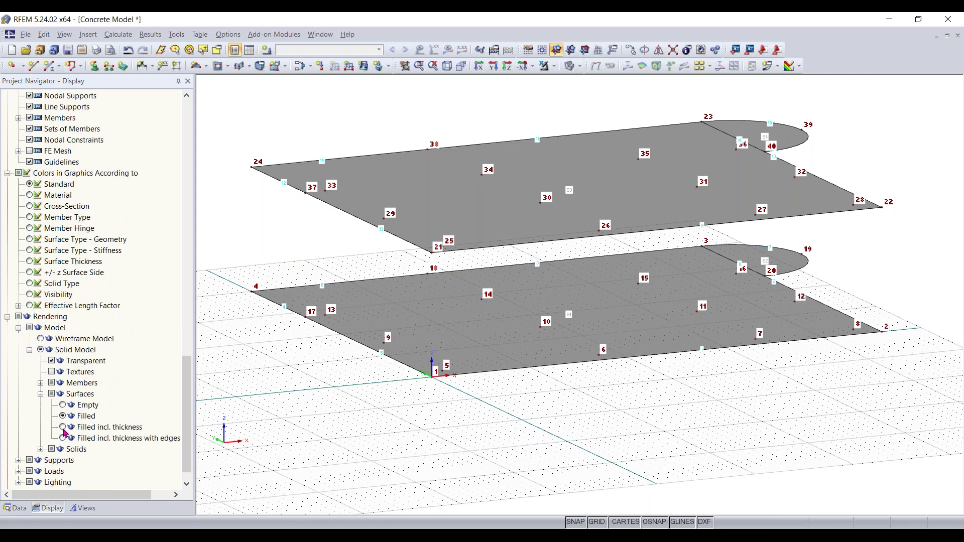
{"action": "left_click", "coordinate": [63, 428]}
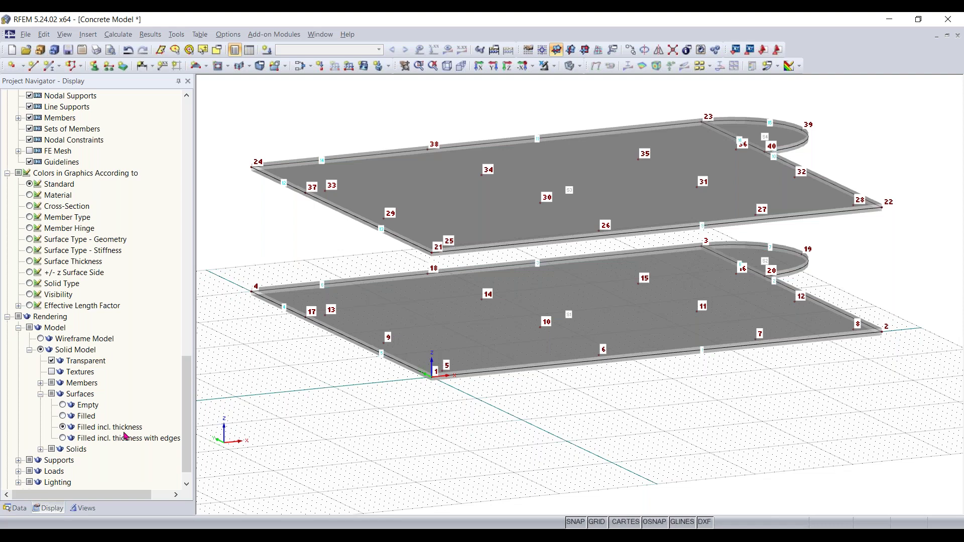
Step: Examine the rendered slab thickness at the corners and edges, and set the surface rendering back to Filled
{"action": "middle_click_drag", "start_coordinate": [323, 225], "coordinate": [313, 223], "text": "ctrl"}
{"action": "scroll", "coordinate": [313, 225], "scroll_direction": "up", "scroll_amount": 5}
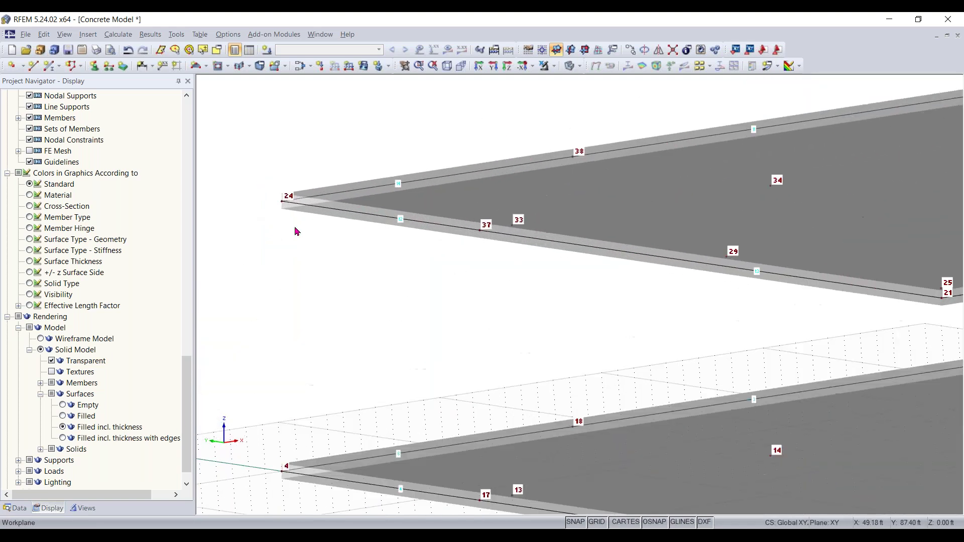
{"action": "scroll", "coordinate": [308, 191], "scroll_direction": "up", "scroll_amount": 2}
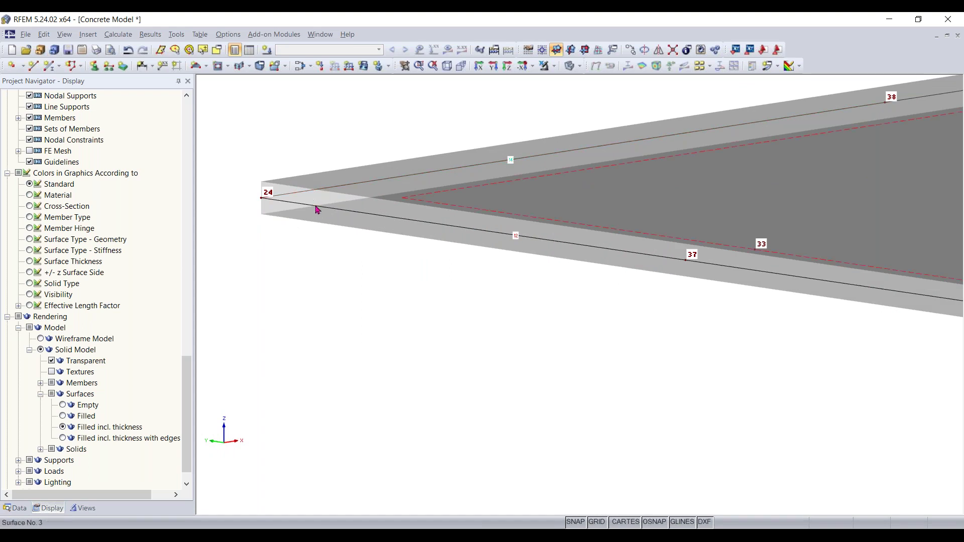
{"action": "scroll", "coordinate": [512, 230], "scroll_direction": "down", "scroll_amount": 2}
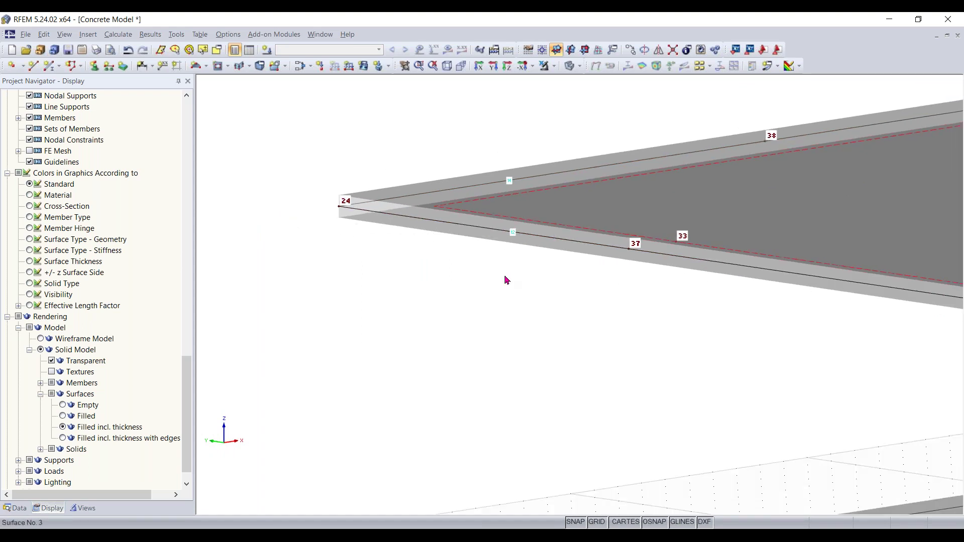
{"action": "middle_click_drag", "start_coordinate": [495, 277], "coordinate": [430, 301], "text": "ctrl"}
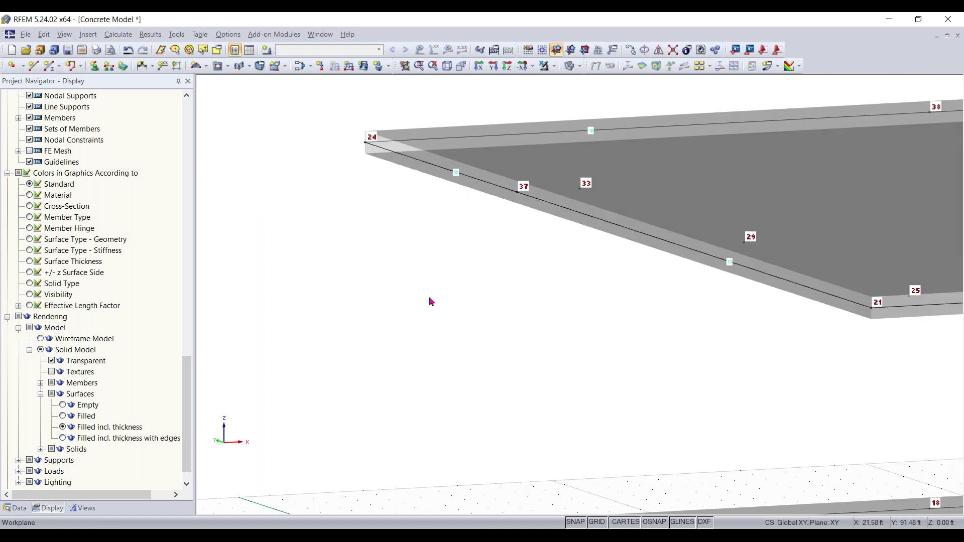
{"action": "scroll", "coordinate": [451, 312], "scroll_direction": "down", "scroll_amount": 3}
{"action": "middle_click_drag", "start_coordinate": [568, 349], "coordinate": [505, 315]}
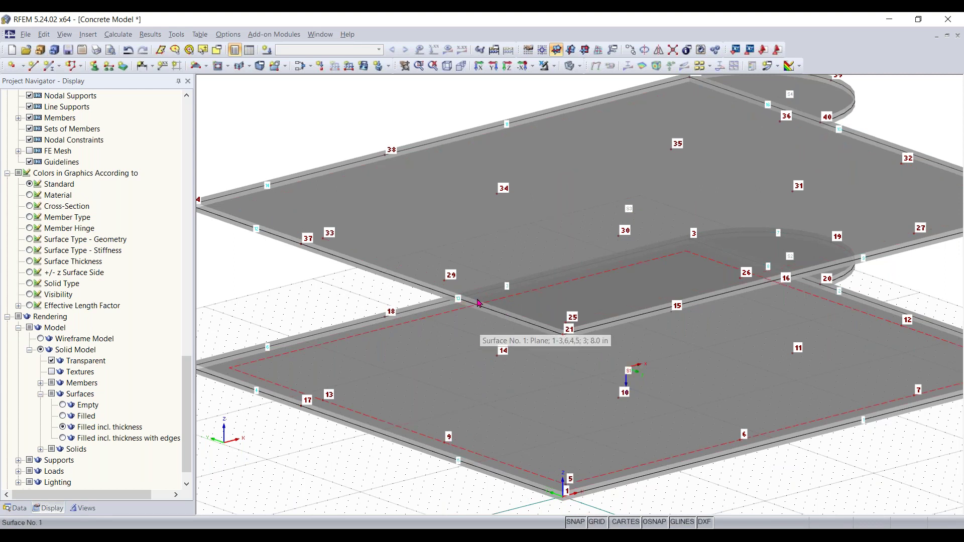
{"action": "mouse_move", "coordinate": [517, 332]}
{"action": "middle_mouse_down", "text": "ctrl"}
{"action": "mouse_move", "coordinate": [526, 314]}
{"action": "mouse_move", "coordinate": [528, 323]}
{"action": "middle_mouse_up", "text": "ctrl"}
{"action": "middle_click_drag", "start_coordinate": [493, 294], "coordinate": [369, 384], "text": "ctrl"}
{"action": "left_click", "coordinate": [63, 416]}
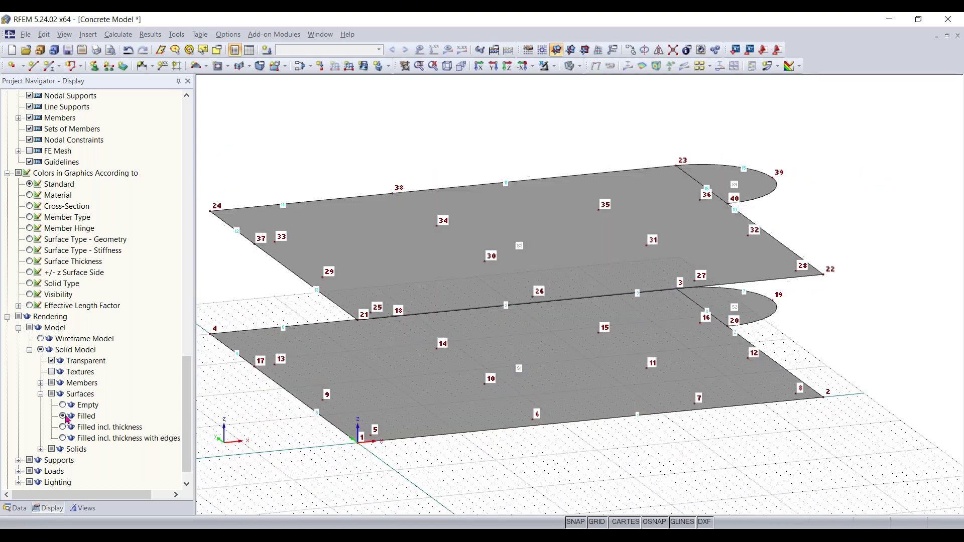
Step: Show the model data tree in the navigator and display the two slabs in the isometric view
{"action": "left_click", "coordinate": [16, 508]}
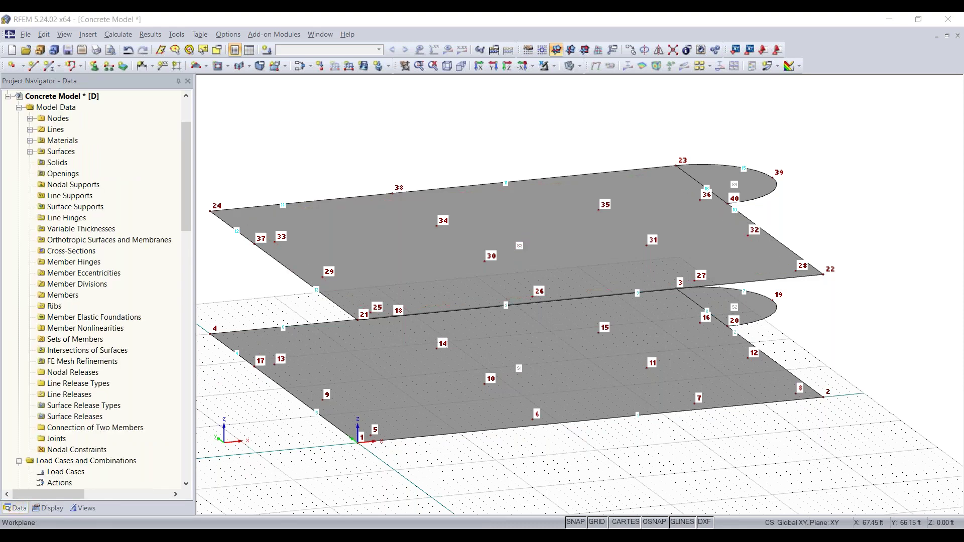
{"action": "right_click", "coordinate": [346, 61]}
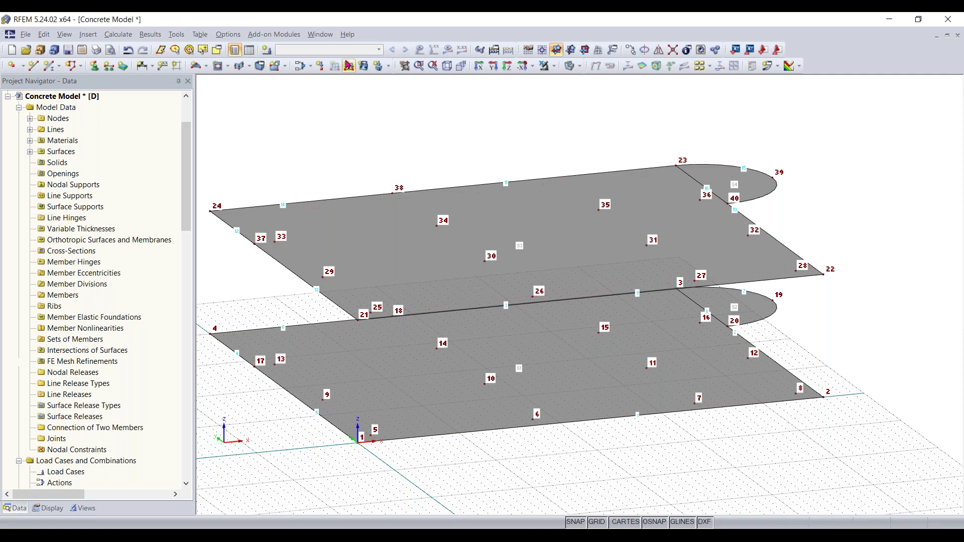
{"action": "left_click", "coordinate": [324, 120]}
{"action": "right_click_drag", "start_coordinate": [342, 120], "coordinate": [408, 130]}
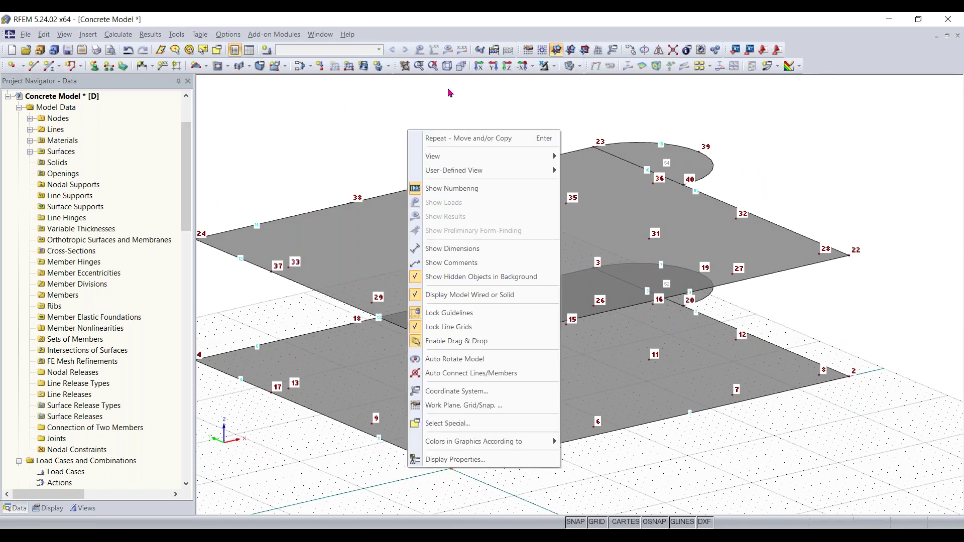
{"action": "left_click", "coordinate": [448, 84]}
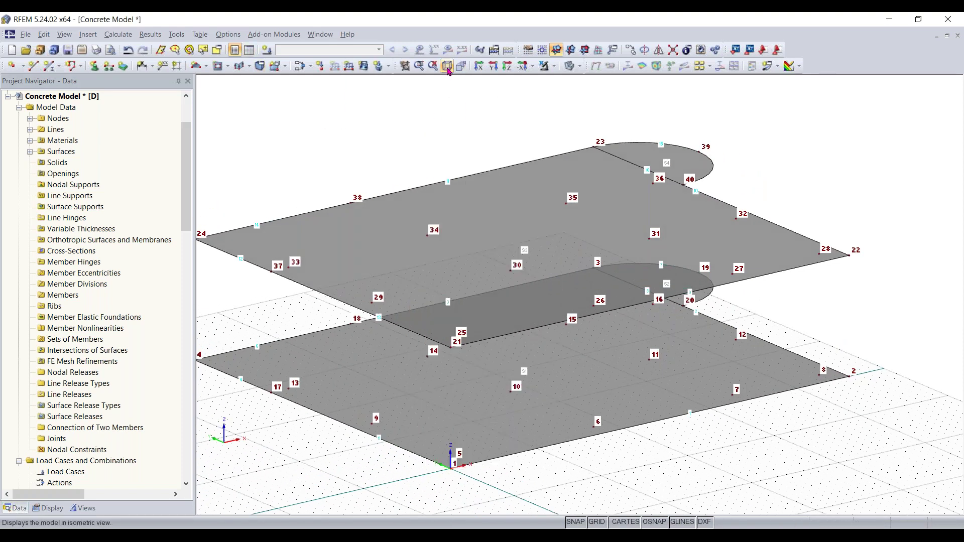
{"action": "left_click", "coordinate": [448, 67]}
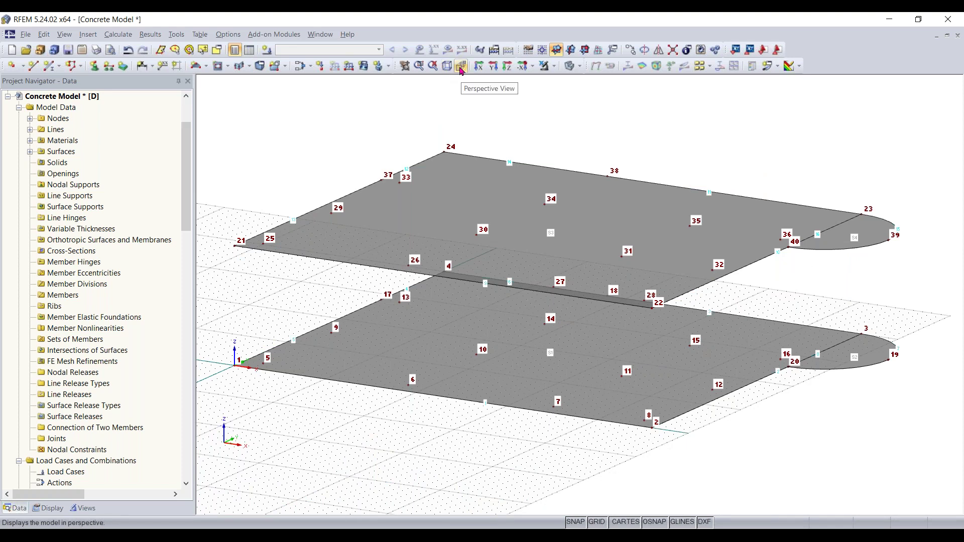
{"action": "left_click", "coordinate": [461, 67]}
{"action": "left_click", "coordinate": [461, 67]}
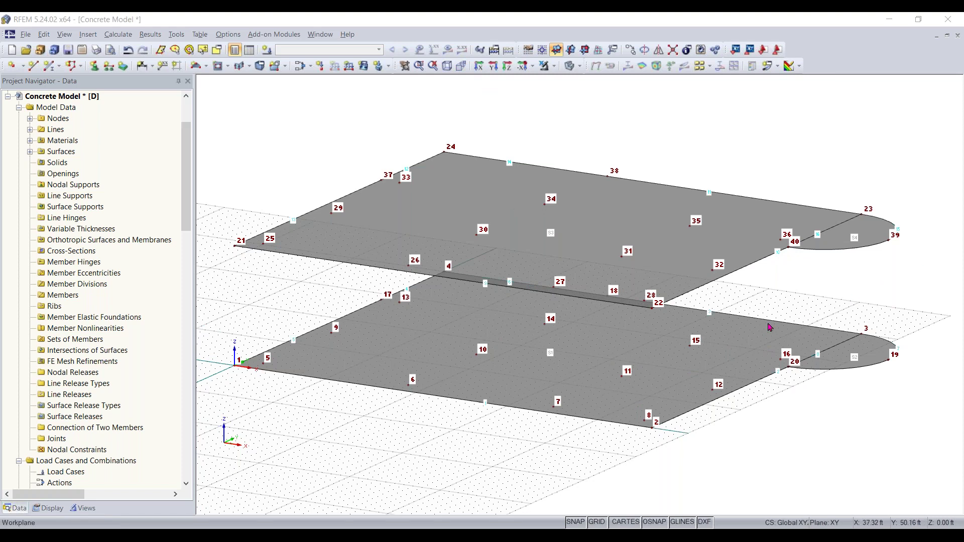
Step: View the slabs from the reverse Z-direction with perspective turned on, so the upper and lower outlines separate
{"action": "left_click", "coordinate": [533, 67]}
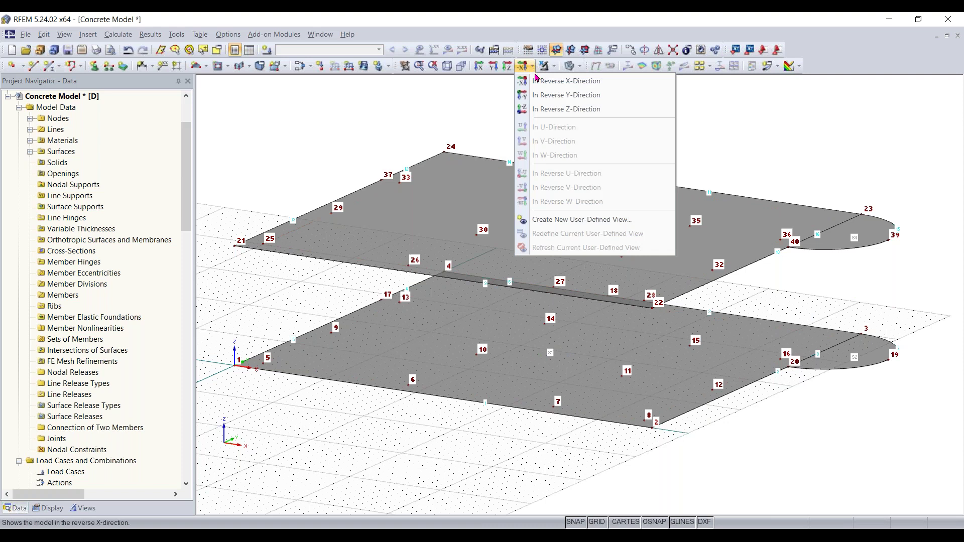
{"action": "left_click", "coordinate": [547, 111]}
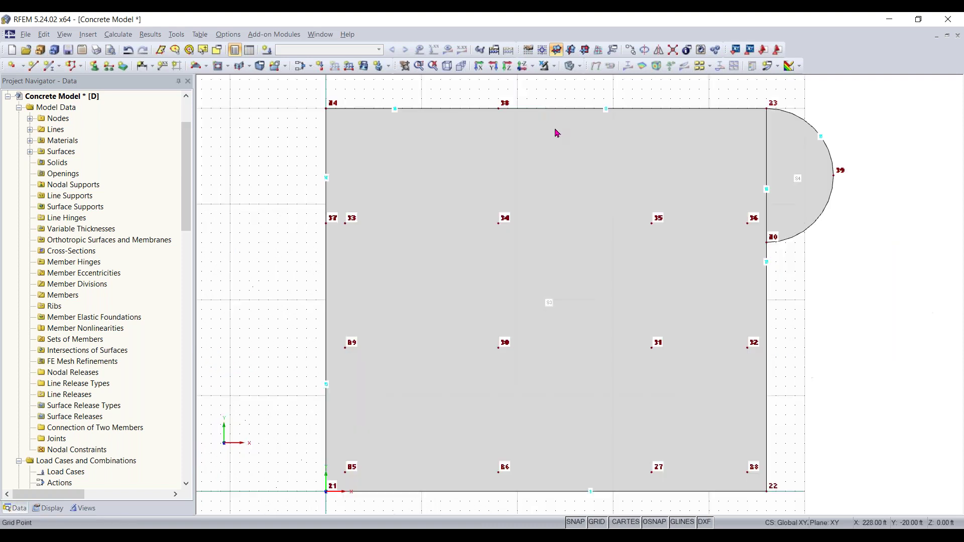
{"action": "left_click", "coordinate": [461, 67]}
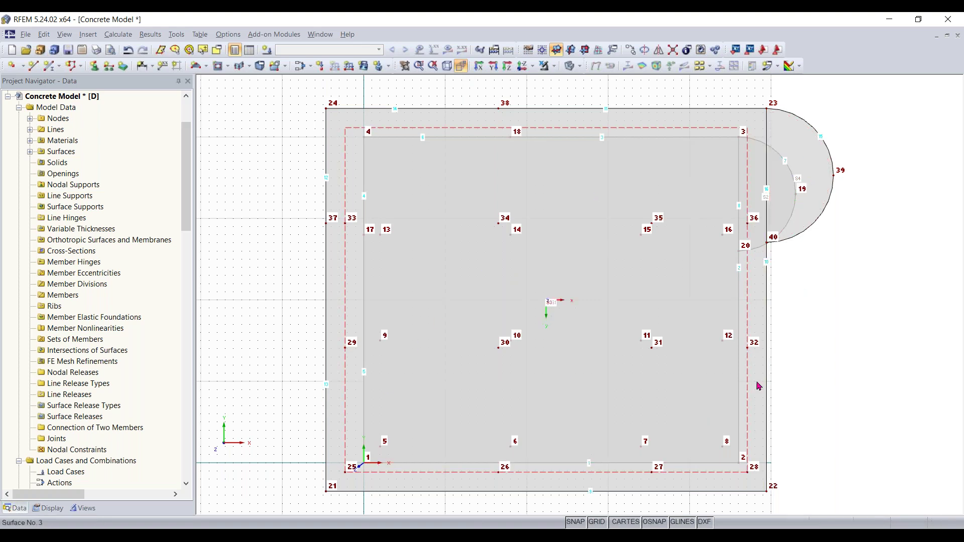
{"action": "double_click", "coordinate": [807, 206]}
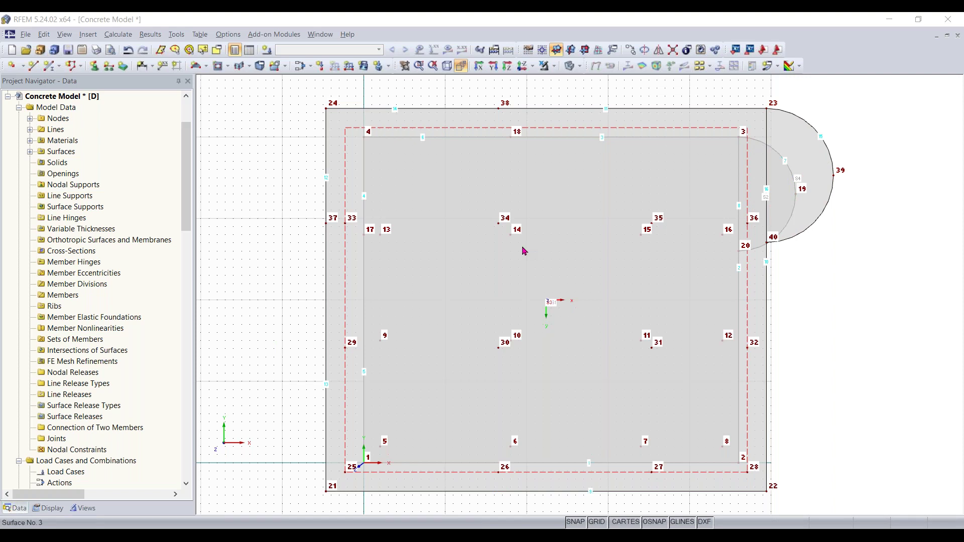
{"action": "middle_click_drag", "start_coordinate": [849, 377], "coordinate": [848, 386], "text": "ctrl"}
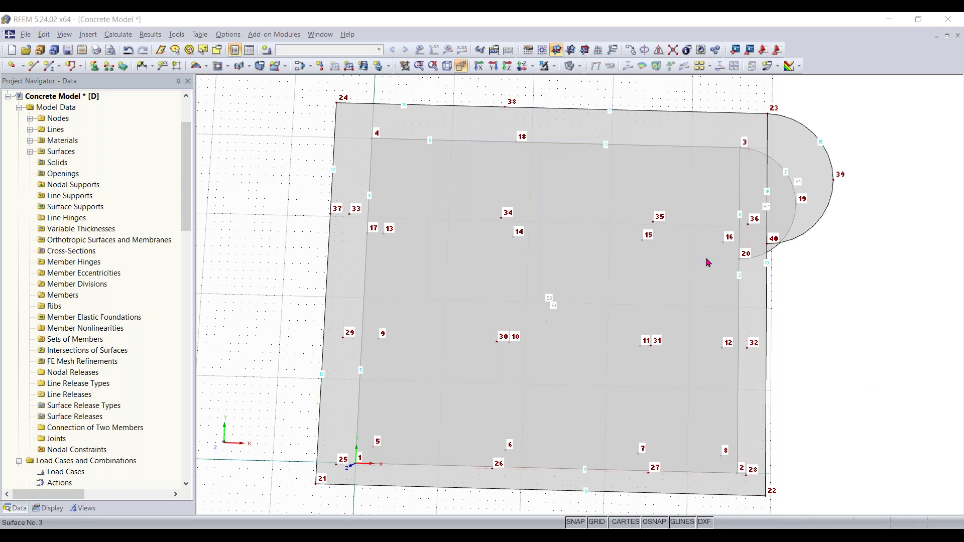
Step: Divide line 16, the upper slab's edge between nodes 23 and 40, with a new intermediate node at 50% of its length
{"action": "scroll", "coordinate": [767, 217], "scroll_direction": "up", "scroll_amount": 2}
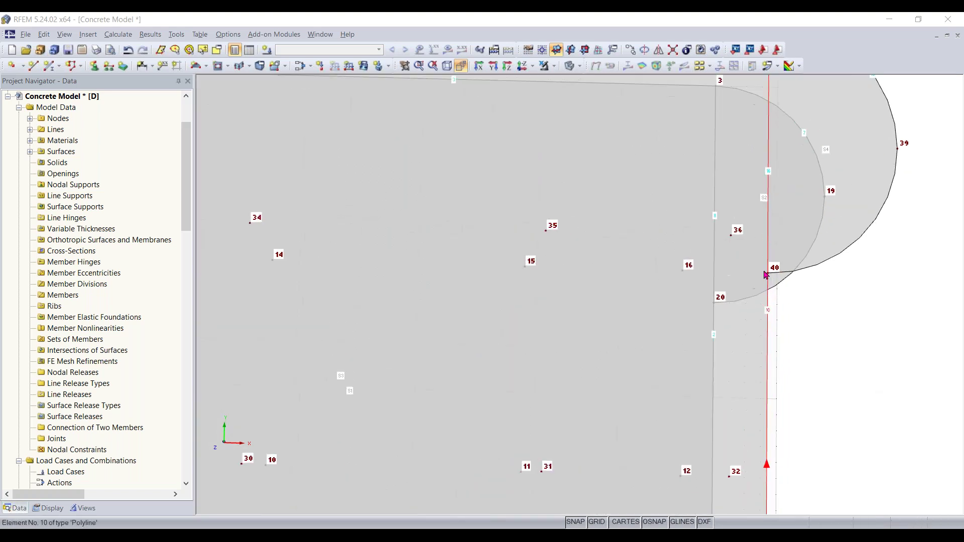
{"action": "scroll", "coordinate": [792, 330], "scroll_direction": "down", "scroll_amount": 2}
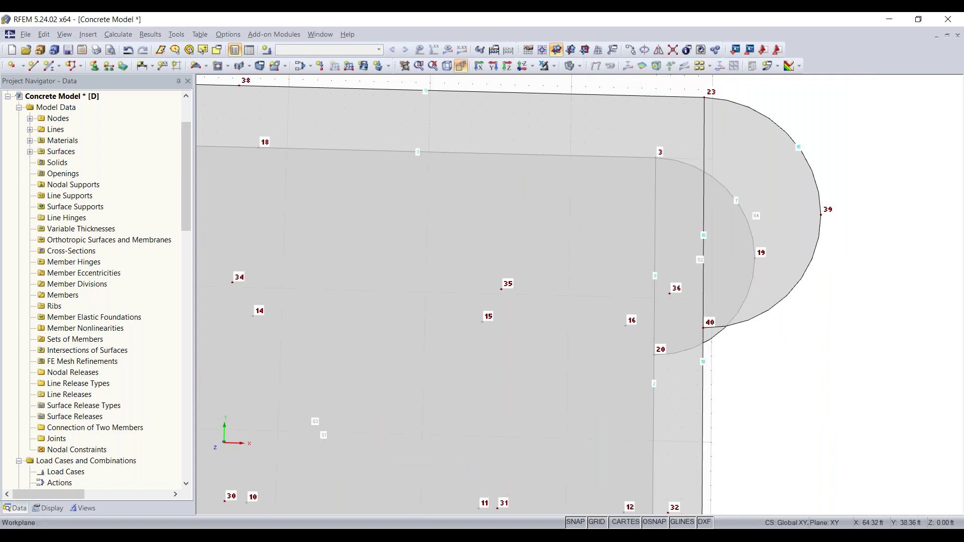
{"action": "left_click", "coordinate": [705, 211]}
{"action": "left_click", "coordinate": [427, 242]}
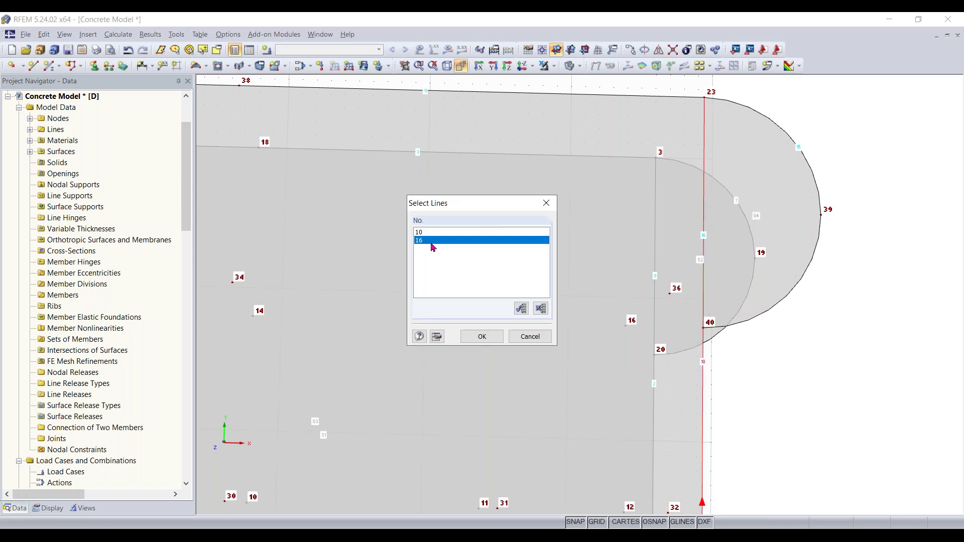
{"action": "left_click", "coordinate": [478, 335]}
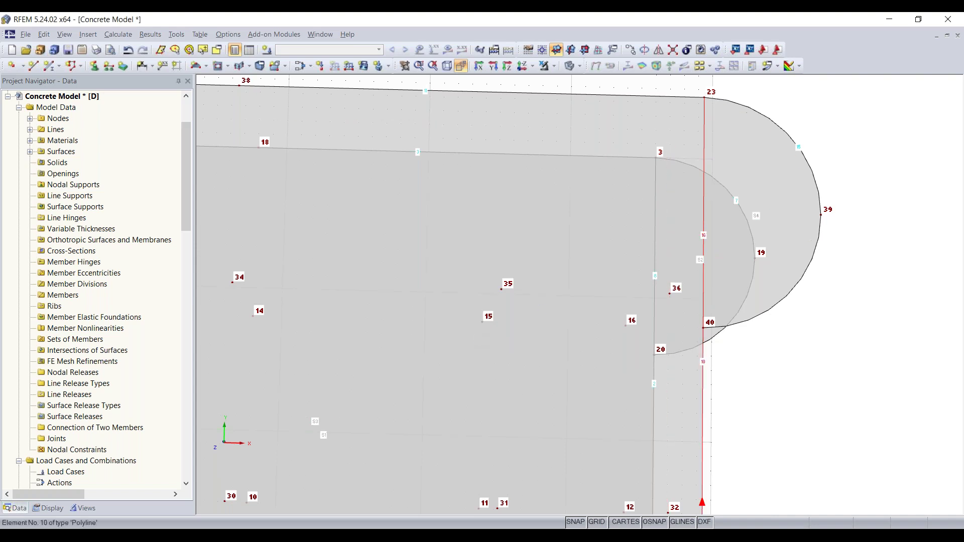
{"action": "right_click", "coordinate": [704, 257]}
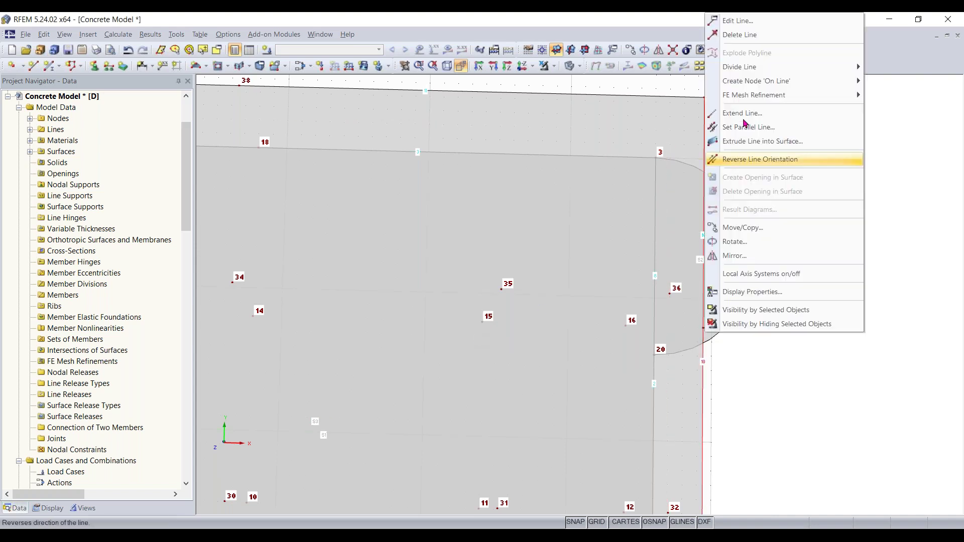
{"action": "mouse_move", "coordinate": [748, 74]}
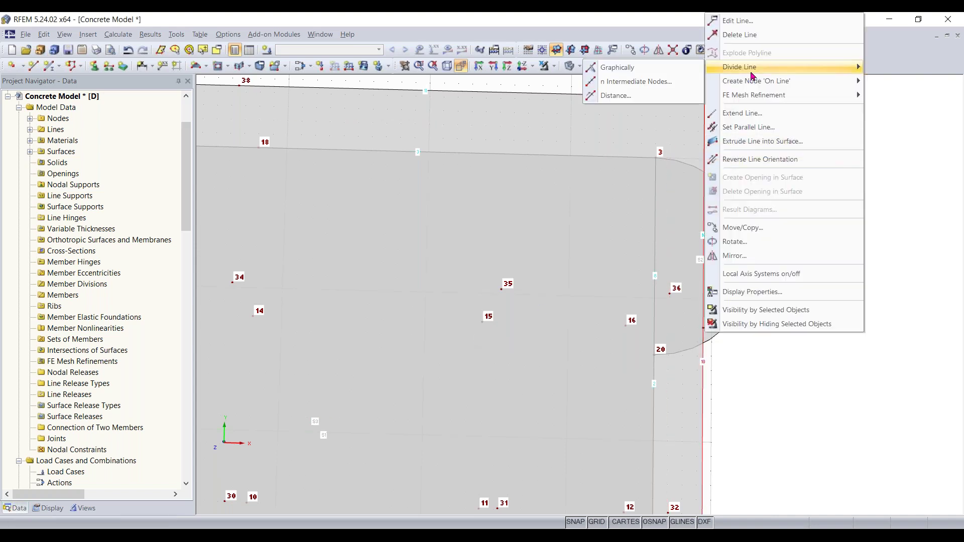
{"action": "left_click", "coordinate": [615, 95]}
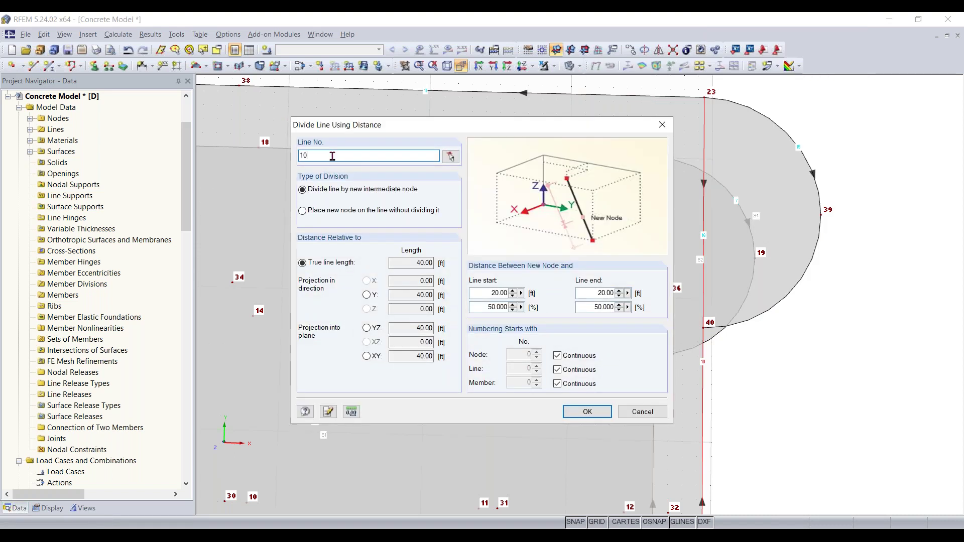
{"action": "type", "text": "116"}
{"action": "key", "text": "BackSpace"}
{"action": "key", "text": "BackSpace"}
{"action": "key", "text": "BackSpace"}
{"action": "type", "text": "16"}
{"action": "left_click", "coordinate": [587, 412]}
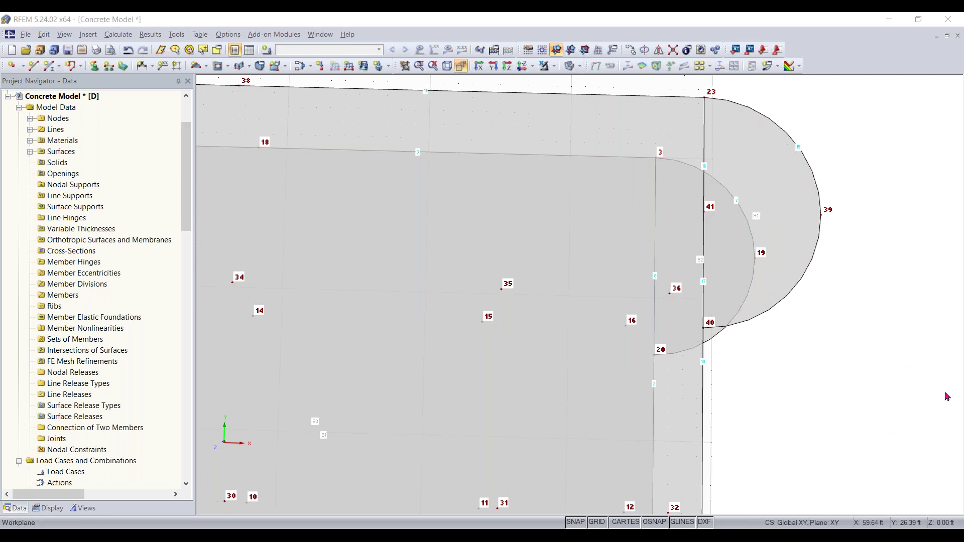
Step: Examine how line 10 runs past node 40, where the upper slab meets its semicircular extension
{"action": "right_click_drag", "start_coordinate": [719, 409], "coordinate": [666, 77]}
{"action": "left_click", "coordinate": [757, 448]}
{"action": "middle_click_drag", "start_coordinate": [757, 394], "coordinate": [691, 252]}
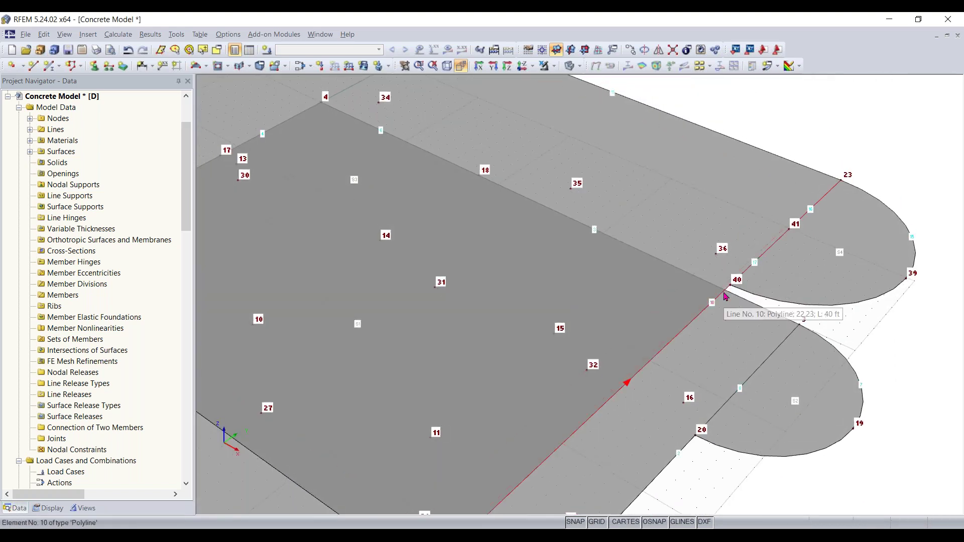
{"action": "scroll", "coordinate": [730, 294], "scroll_direction": "up", "scroll_amount": 3}
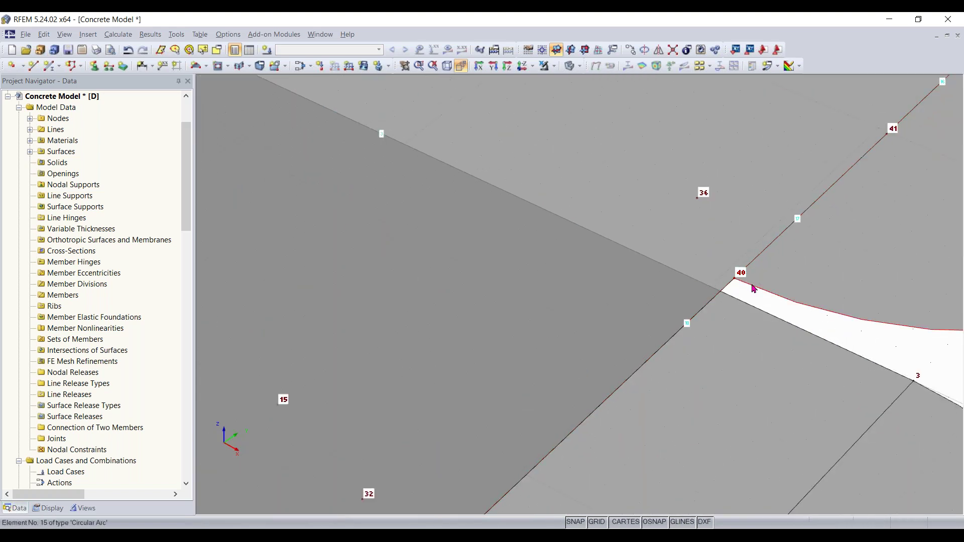
{"action": "scroll", "coordinate": [755, 287], "scroll_direction": "down", "scroll_amount": 1}
{"action": "scroll", "coordinate": [749, 289], "scroll_direction": "up", "scroll_amount": 2}
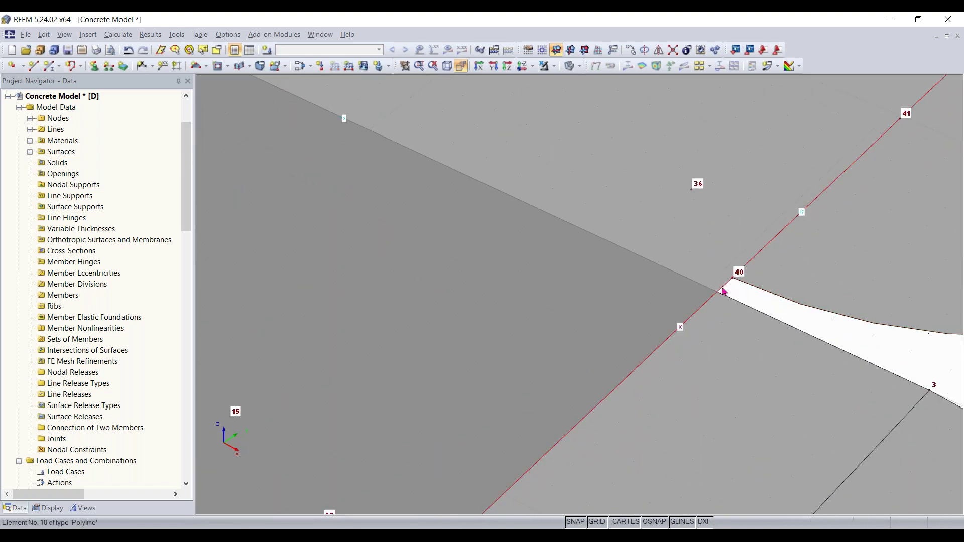
{"action": "scroll", "coordinate": [724, 291], "scroll_direction": "down", "scroll_amount": 3}
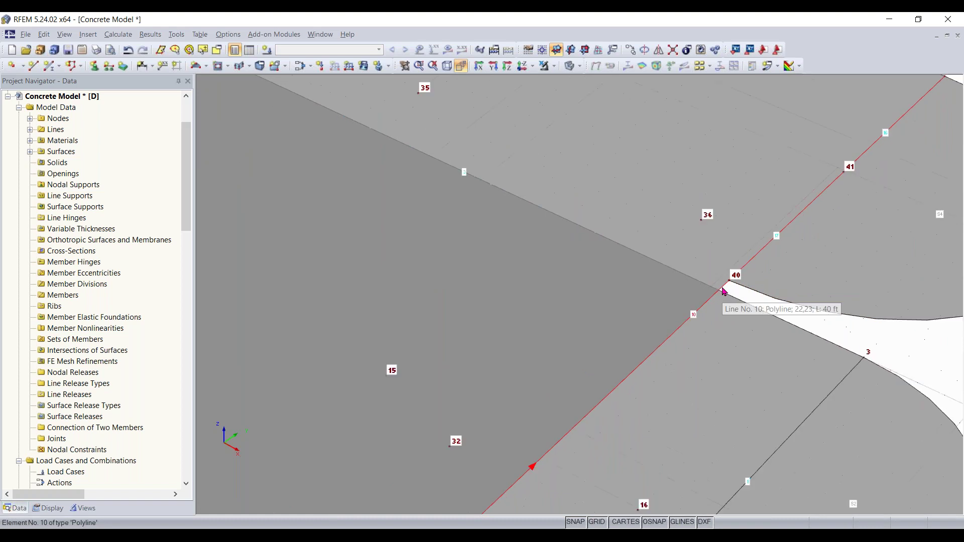
{"action": "middle_click_drag", "start_coordinate": [817, 302], "coordinate": [822, 280], "text": "ctrl"}
{"action": "right_click", "coordinate": [823, 281]}
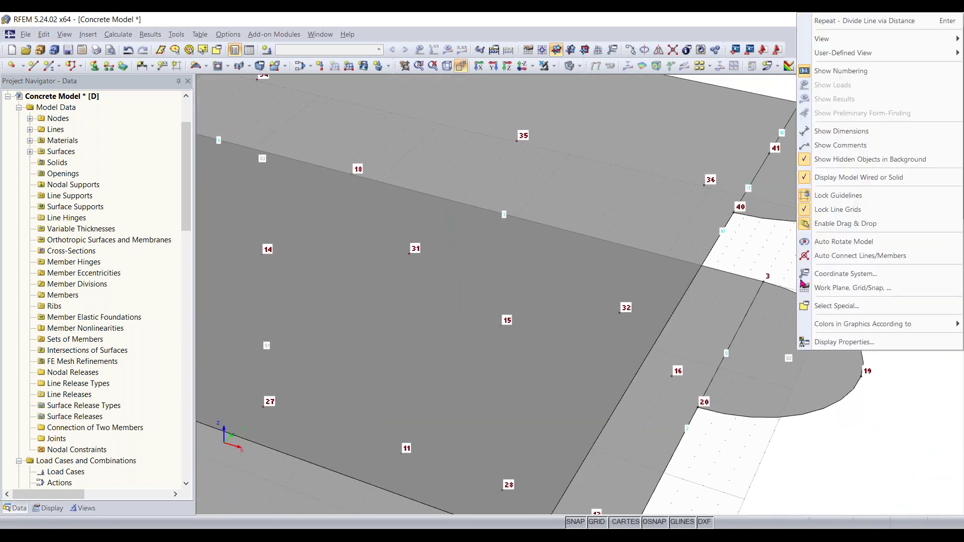
{"action": "key", "text": "Escape"}
{"action": "scroll", "coordinate": [732, 171], "scroll_direction": "up", "scroll_amount": 1}
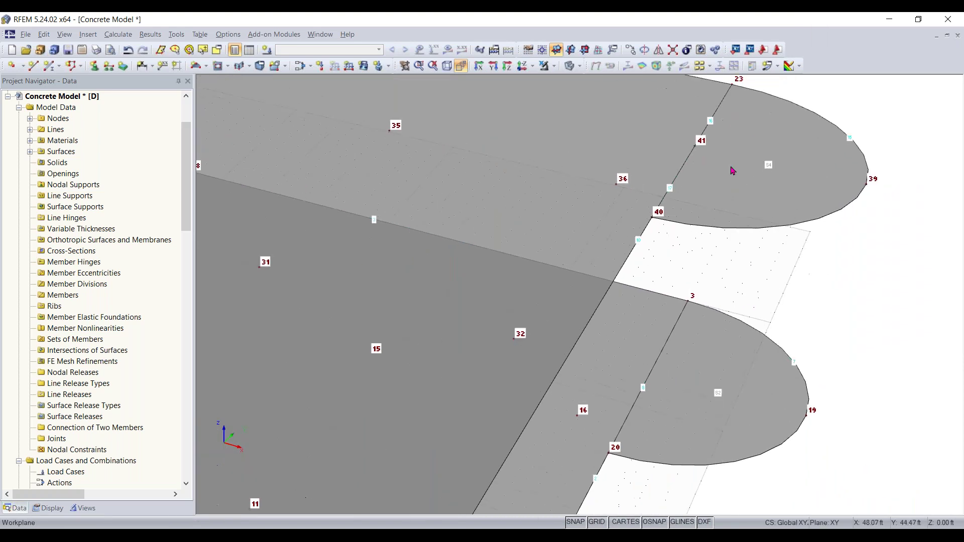
Step: Connect the overlapping lines at node 40 on the upper slab's edge using the connect lines command
{"action": "left_click", "coordinate": [677, 56]}
{"action": "left_click_drag", "start_coordinate": [646, 243], "coordinate": [666, 185]}
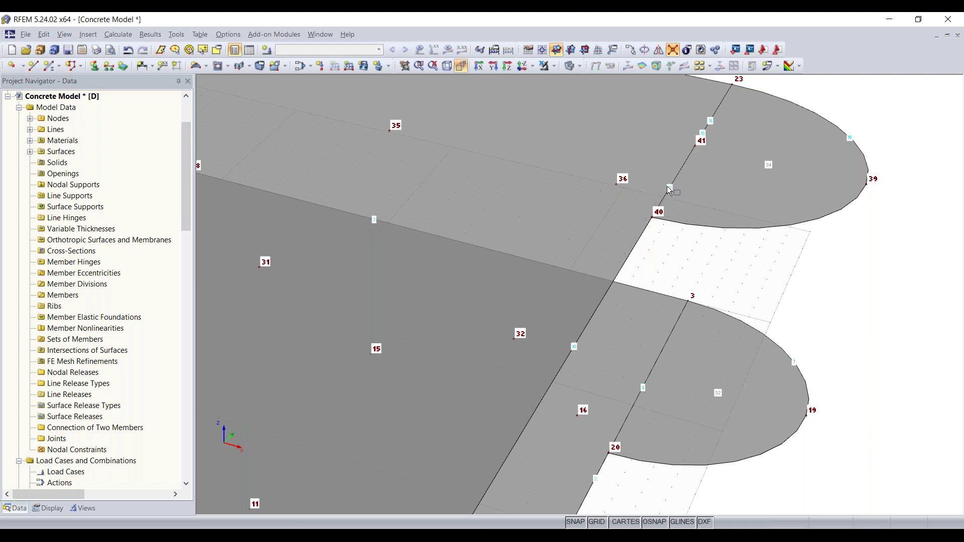
{"action": "key", "text": "Escape"}
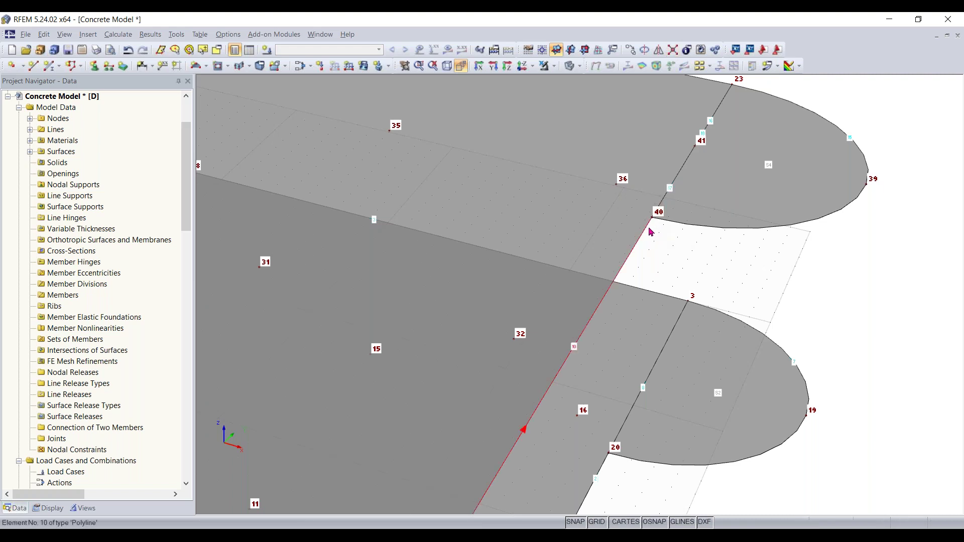
Step: Examine the upper slab's edge between nodes 22, 40, 41 and 23 for how its line segments are divided
{"action": "scroll", "coordinate": [650, 230], "scroll_direction": "up", "scroll_amount": 3}
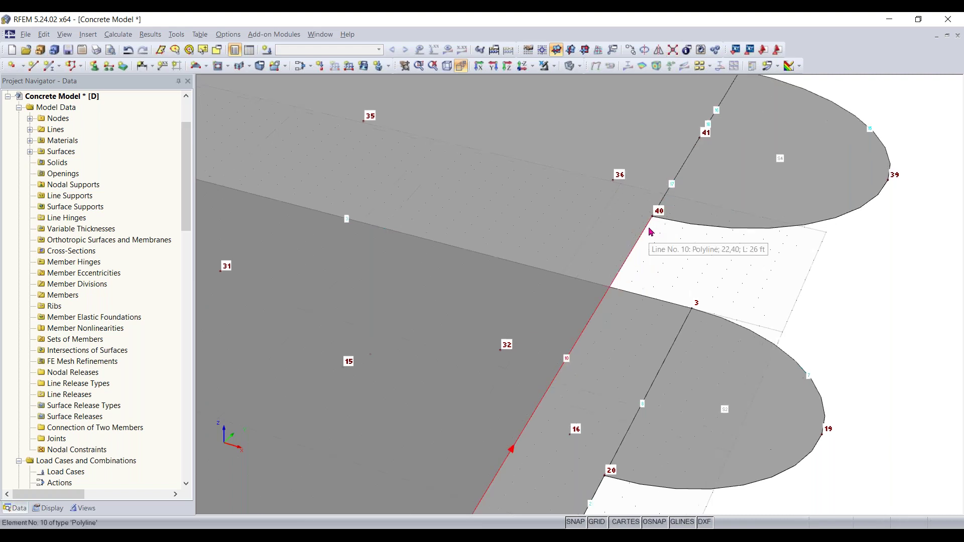
{"action": "middle_click_drag", "start_coordinate": [688, 164], "coordinate": [639, 231]}
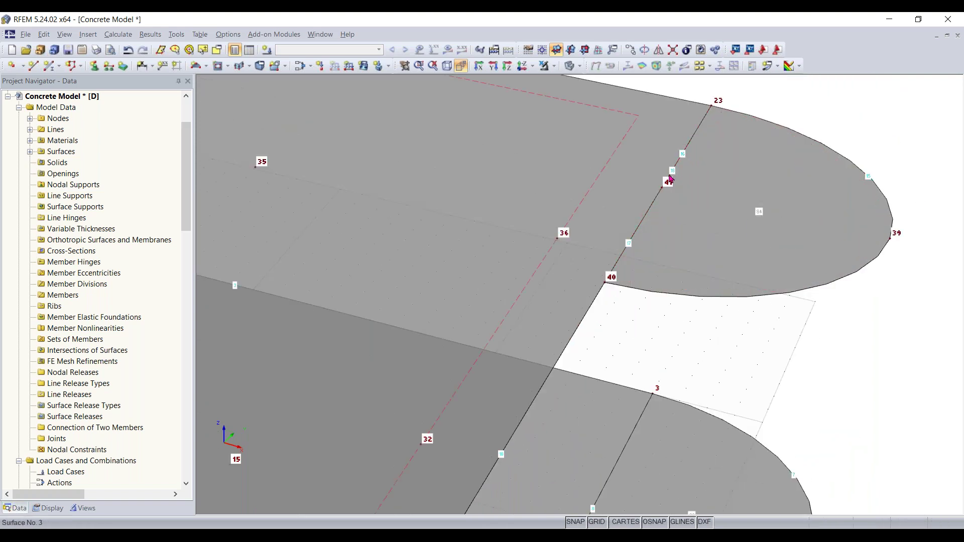
{"action": "scroll", "coordinate": [687, 382], "scroll_direction": "down", "scroll_amount": 3}
{"action": "middle_click_drag", "start_coordinate": [687, 383], "coordinate": [849, 351]}
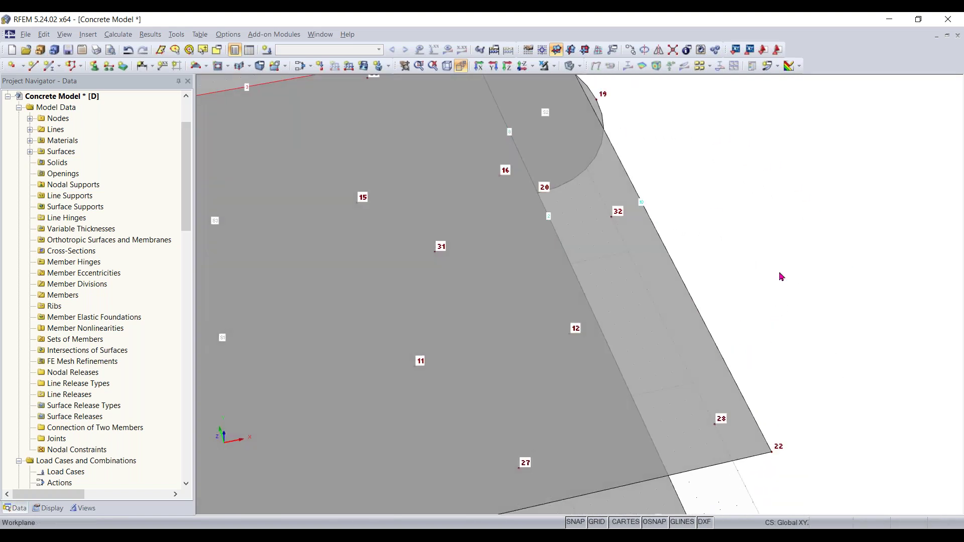
{"action": "scroll", "coordinate": [678, 190], "scroll_direction": "down", "scroll_amount": 1}
{"action": "middle_click_drag", "start_coordinate": [697, 272], "coordinate": [780, 503]}
{"action": "scroll", "coordinate": [636, 261], "scroll_direction": "up", "scroll_amount": 3}
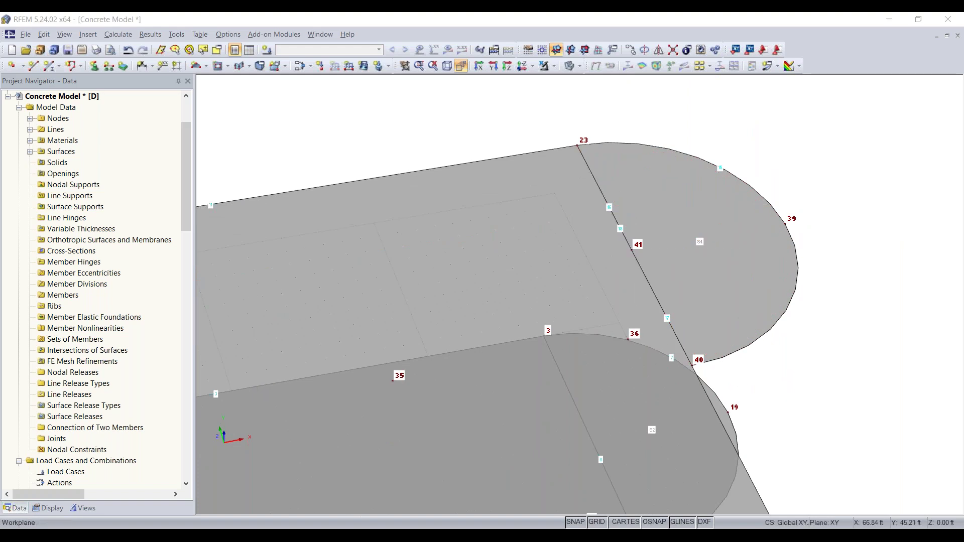
{"action": "scroll", "coordinate": [764, 400], "scroll_direction": "down", "scroll_amount": 2}
{"action": "middle_click_drag", "start_coordinate": [754, 377], "coordinate": [837, 231]}
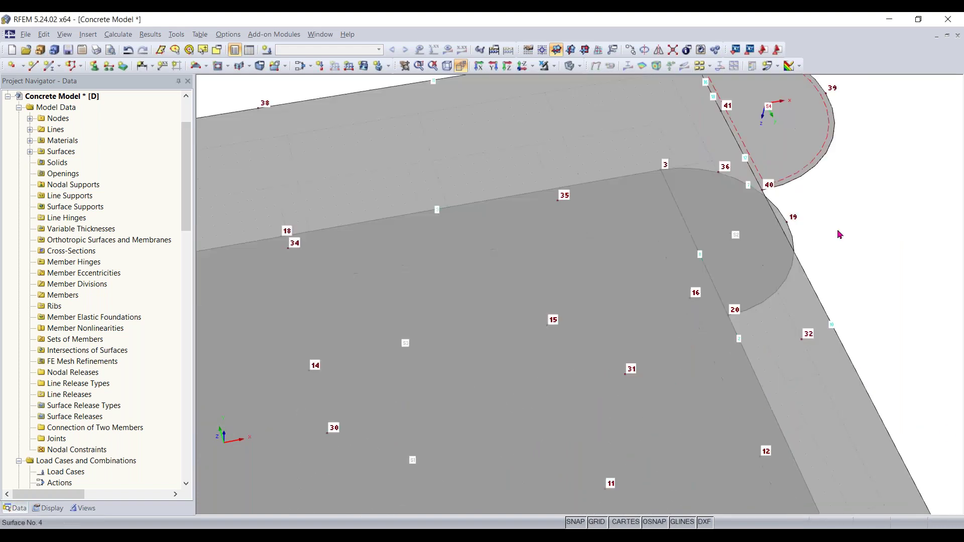
{"action": "scroll", "coordinate": [840, 236], "scroll_direction": "down", "scroll_amount": 2}
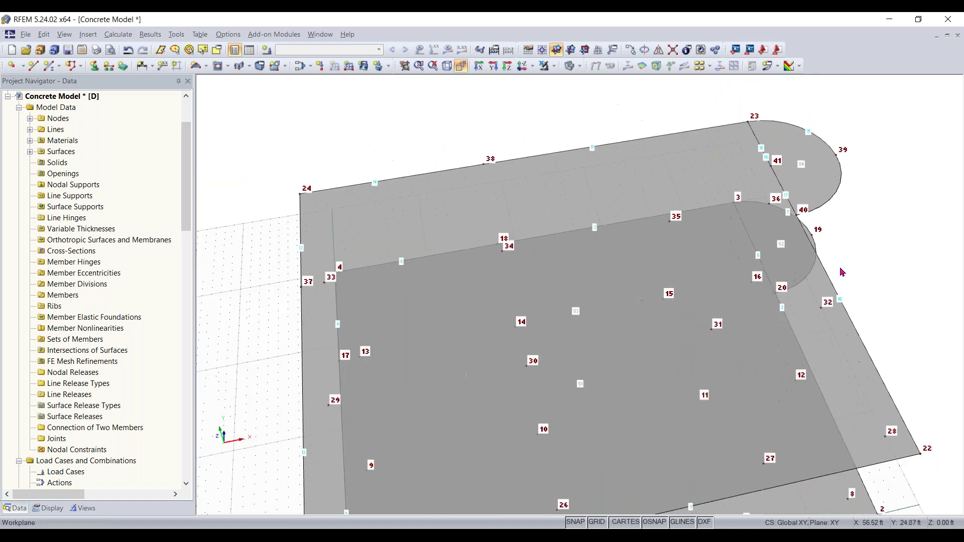
Step: Delete the upper slab's main surface and the surface of its semicircular extension
{"action": "left_click", "coordinate": [712, 165]}
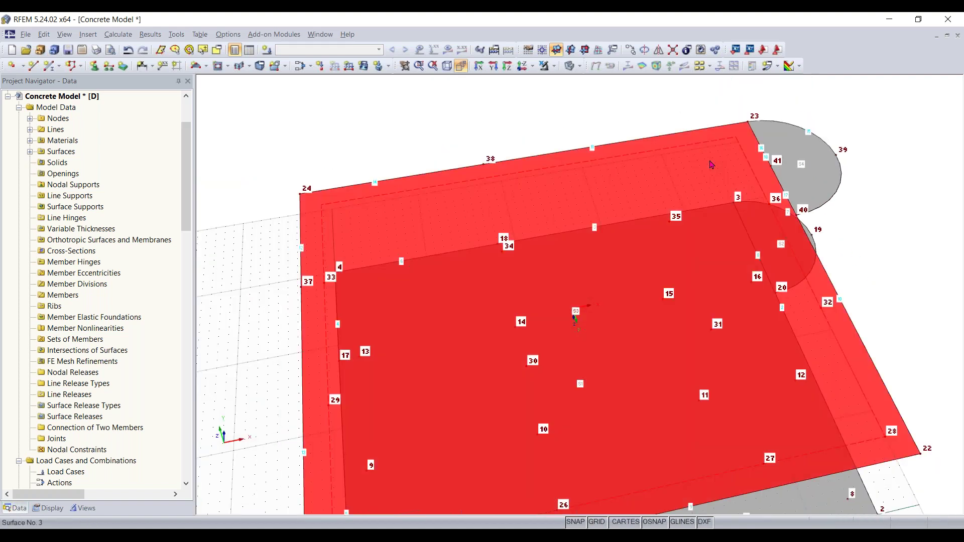
{"action": "left_click", "coordinate": [779, 161]}
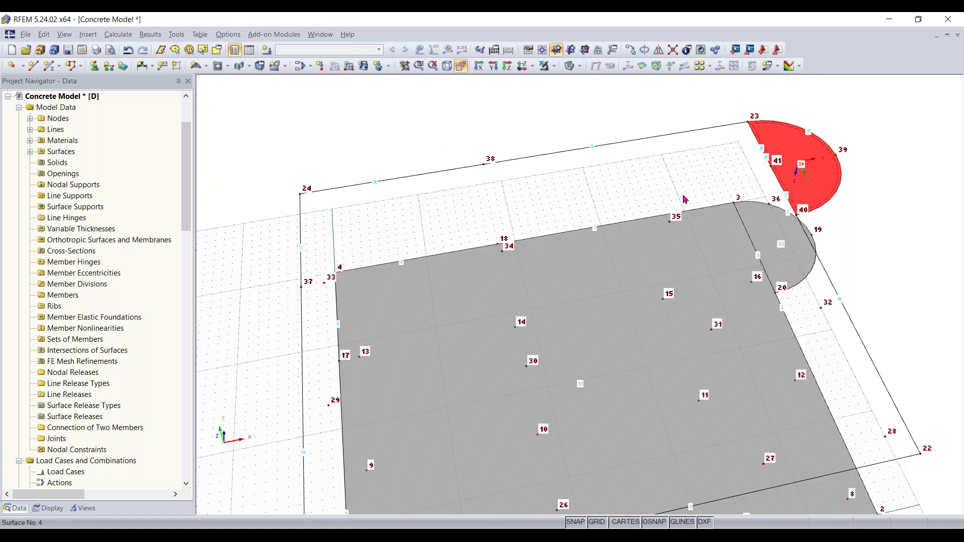
{"action": "key", "text": "Delete"}
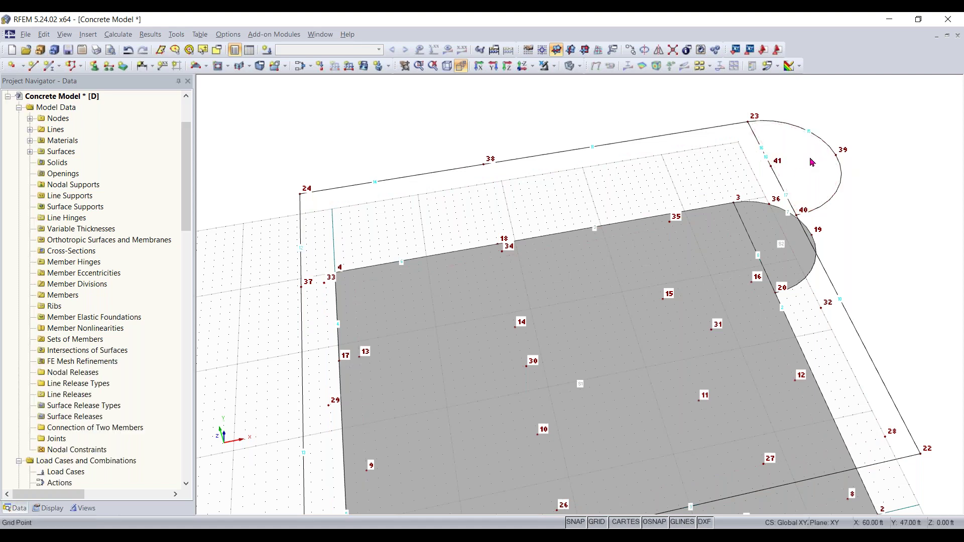
Step: Examine lines 16, 17 and 18 along the slab edge between nodes 23, 41 and 40 for overlap
{"action": "scroll", "coordinate": [789, 171], "scroll_direction": "up", "scroll_amount": 1}
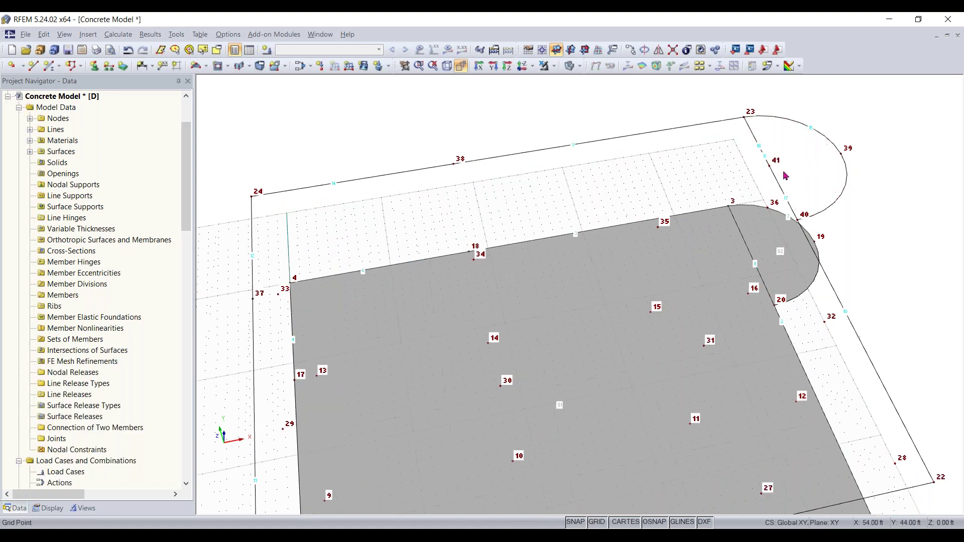
{"action": "scroll", "coordinate": [786, 176], "scroll_direction": "up", "scroll_amount": 2}
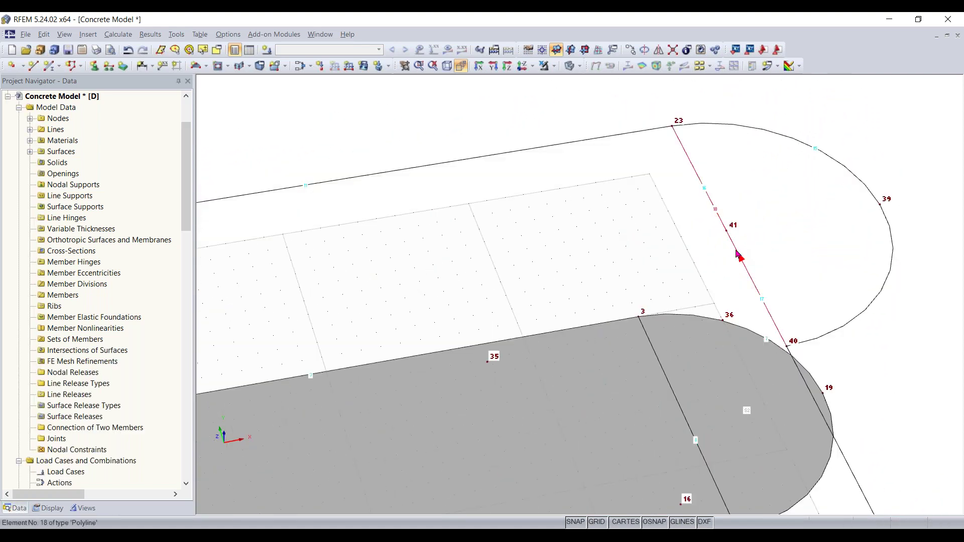
{"action": "left_click", "coordinate": [737, 256]}
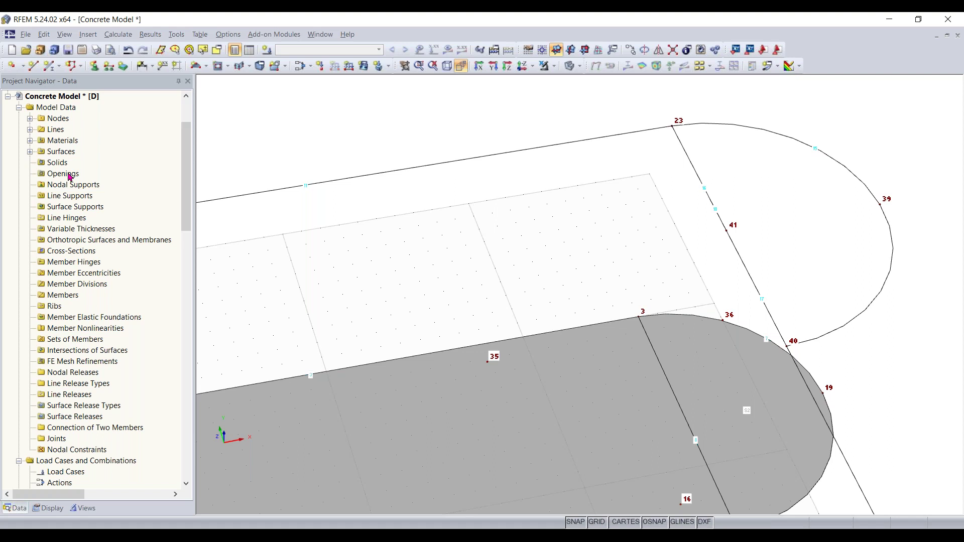
{"action": "left_click", "coordinate": [30, 130]}
{"action": "left_click", "coordinate": [100, 328]}
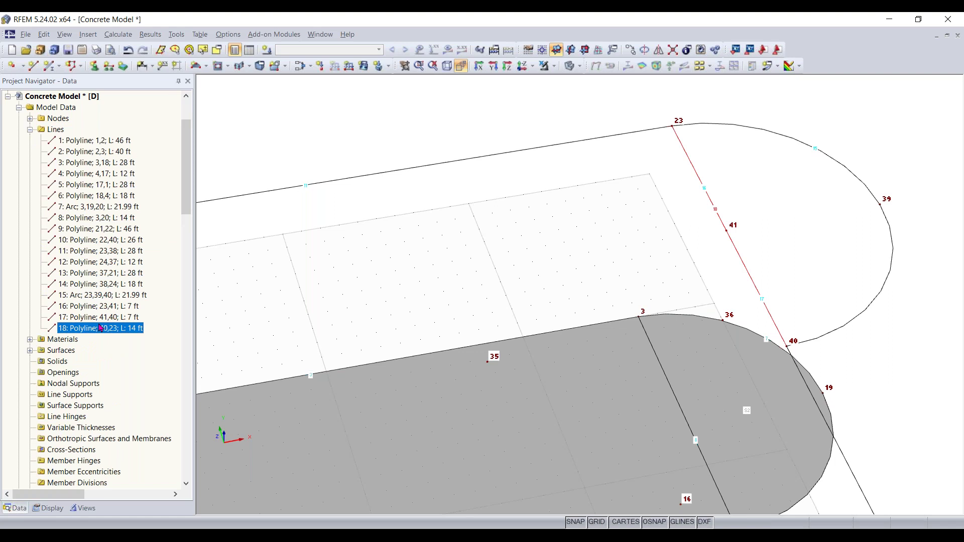
{"action": "key", "text": "Up"}
{"action": "key", "text": "Up"}
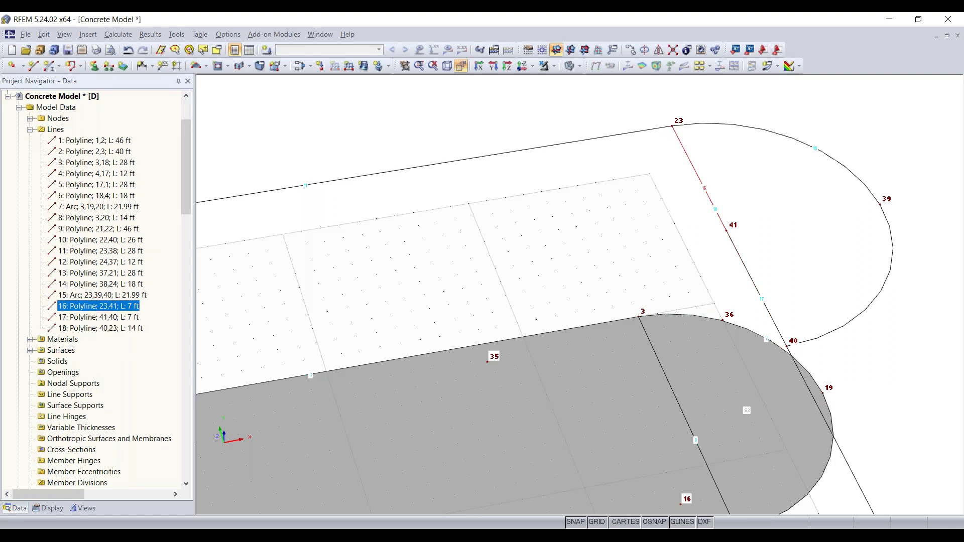
{"action": "key", "text": "Down"}
{"action": "key", "text": "Down"}
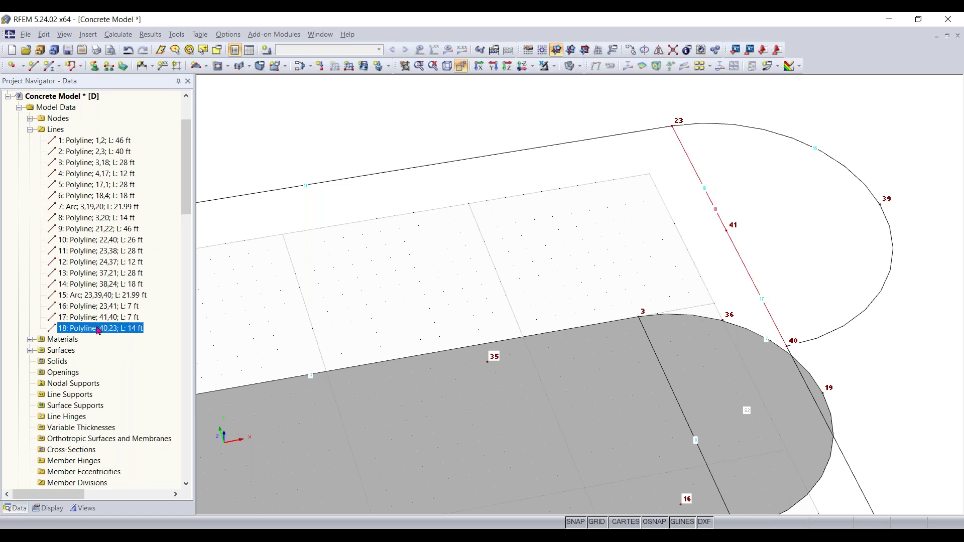
{"action": "left_click", "coordinate": [87, 308]}
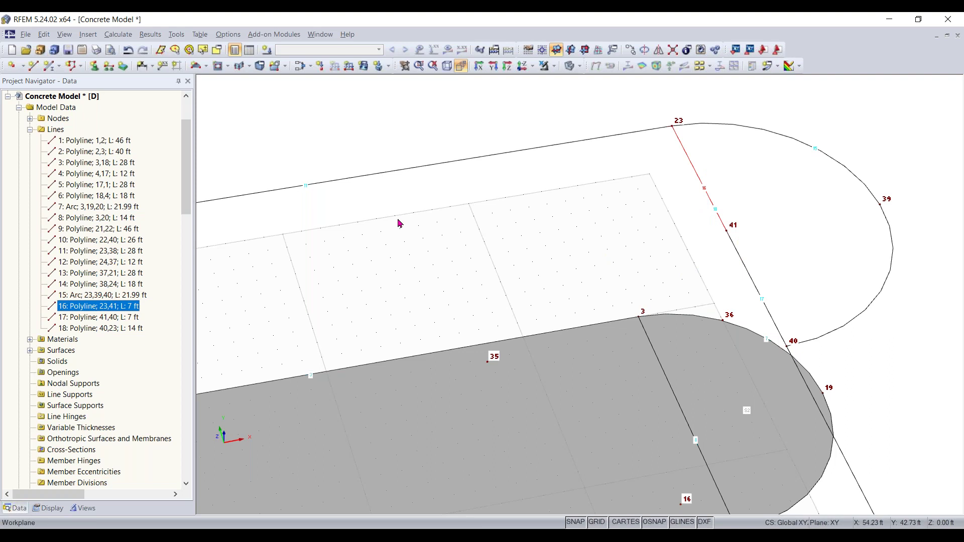
{"action": "left_click", "coordinate": [117, 319]}
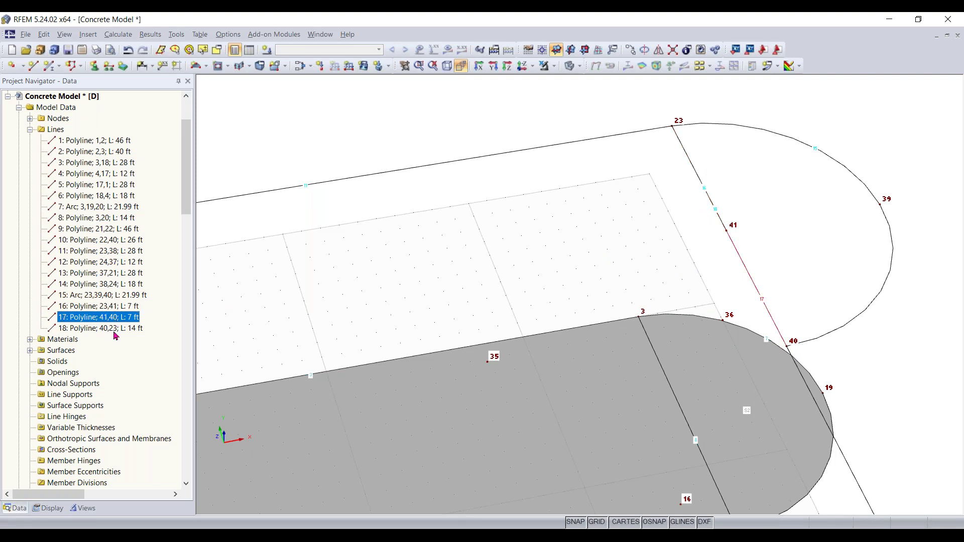
Step: Delete lines 16, 17 and 18 between nodes 23 and 40 on the upper slab
{"action": "left_click", "coordinate": [113, 308]}
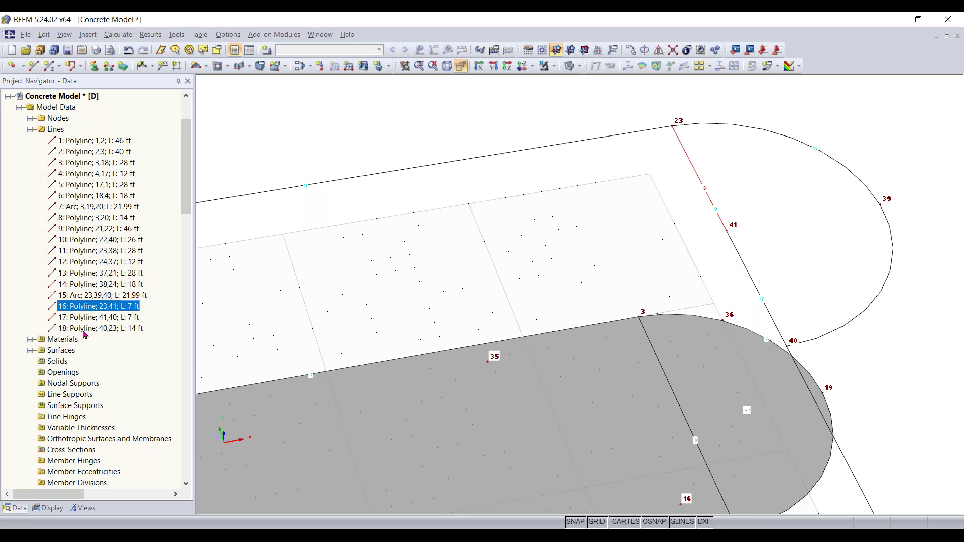
{"action": "left_click", "coordinate": [121, 331], "text": "shift"}
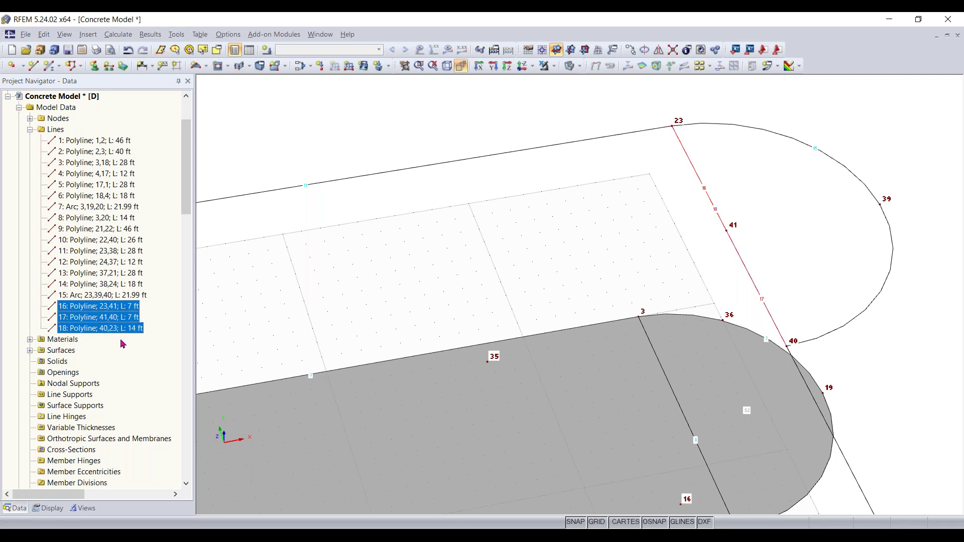
{"action": "key", "text": "Delete"}
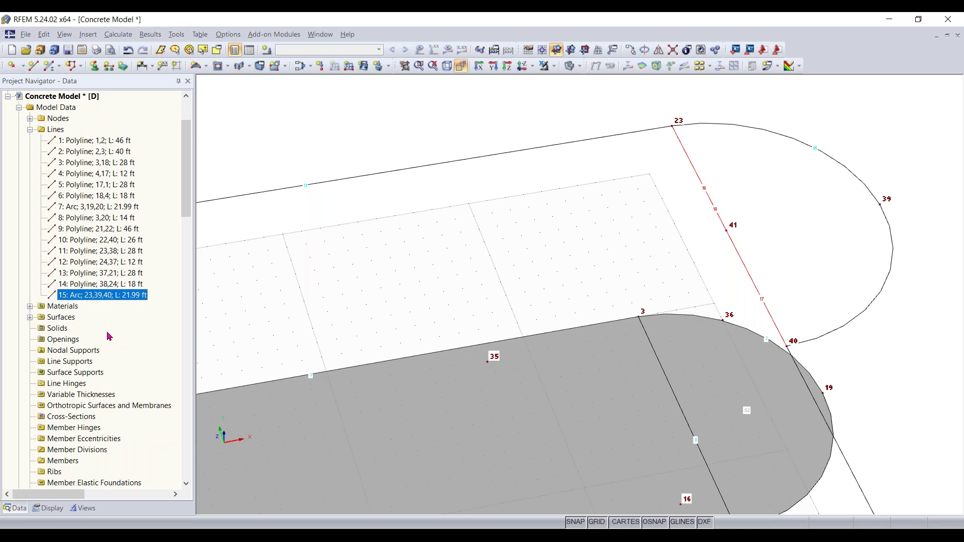
{"action": "left_click", "coordinate": [469, 246]}
Step: Set up a new plane surface by boundary lines in Concrete f'c = 4000 psi with a constant thickness of 12 in
{"action": "scroll", "coordinate": [503, 255], "scroll_direction": "down", "scroll_amount": 7}
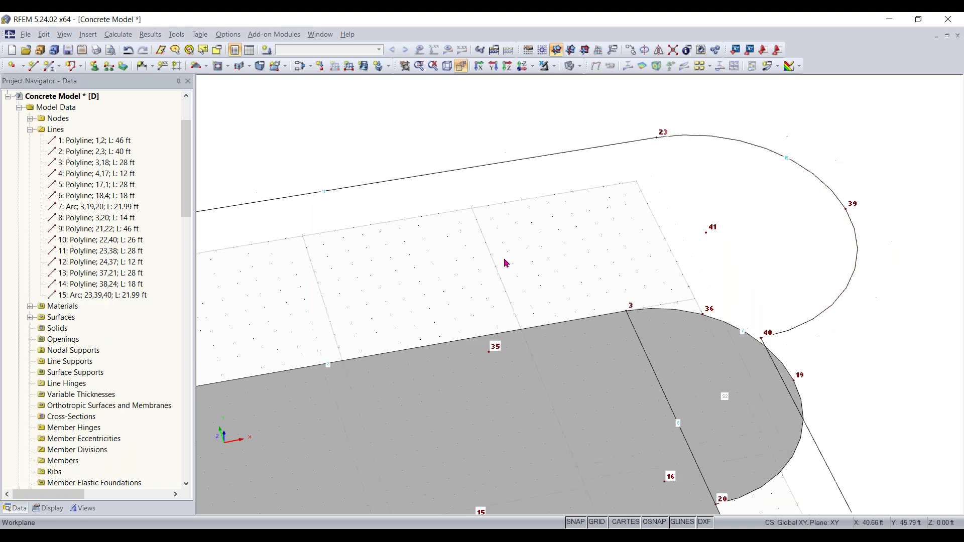
{"action": "middle_click_drag", "start_coordinate": [504, 313], "coordinate": [608, 203]}
{"action": "scroll", "coordinate": [607, 203], "scroll_direction": "down", "scroll_amount": 1}
{"action": "scroll", "coordinate": [598, 263], "scroll_direction": "down", "scroll_amount": 2}
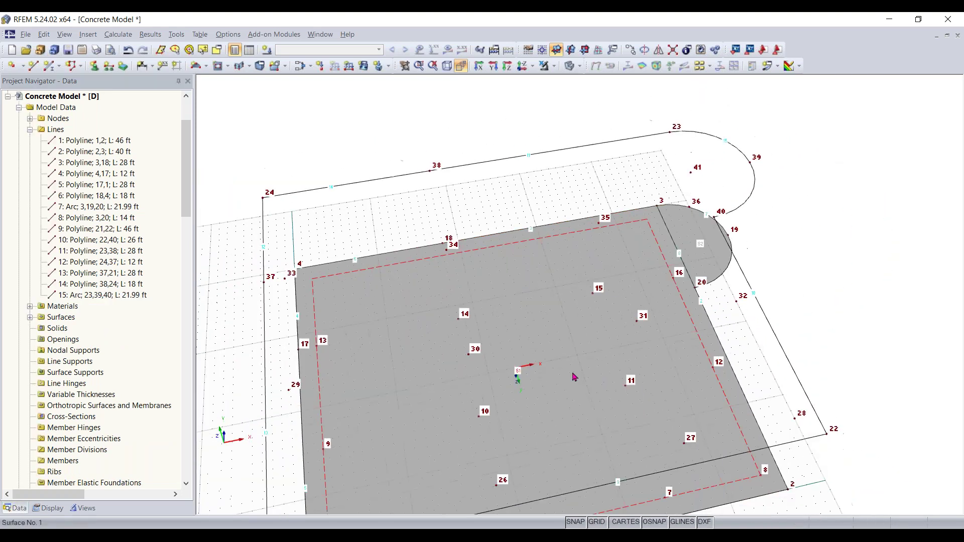
{"action": "middle_click_drag", "start_coordinate": [574, 375], "coordinate": [603, 334], "text": "ctrl"}
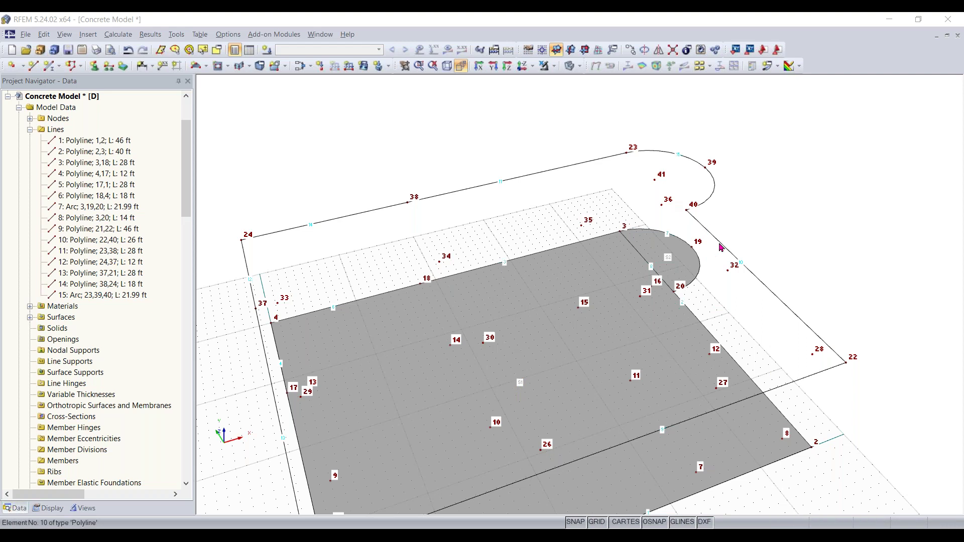
{"action": "left_click", "coordinate": [206, 67]}
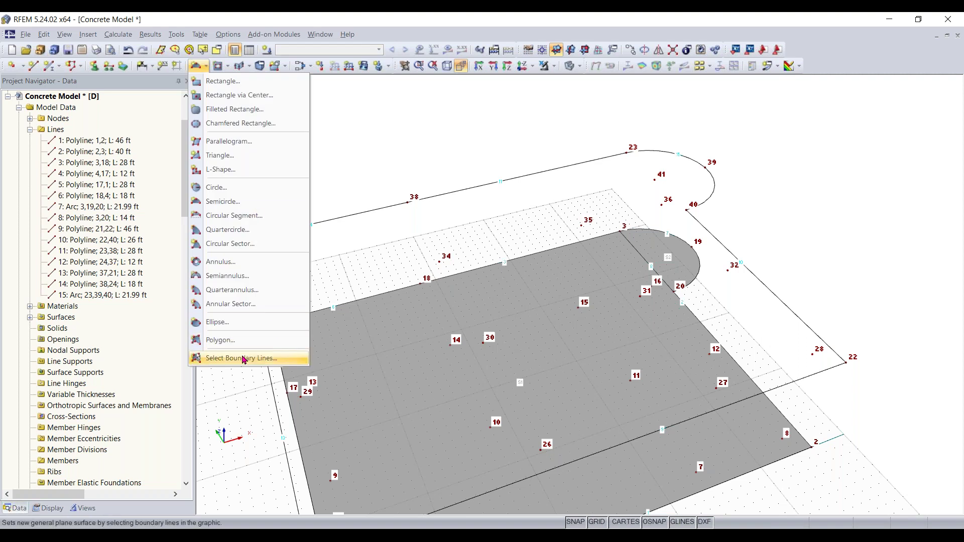
{"action": "left_click", "coordinate": [243, 359]}
{"action": "left_click", "coordinate": [374, 243]}
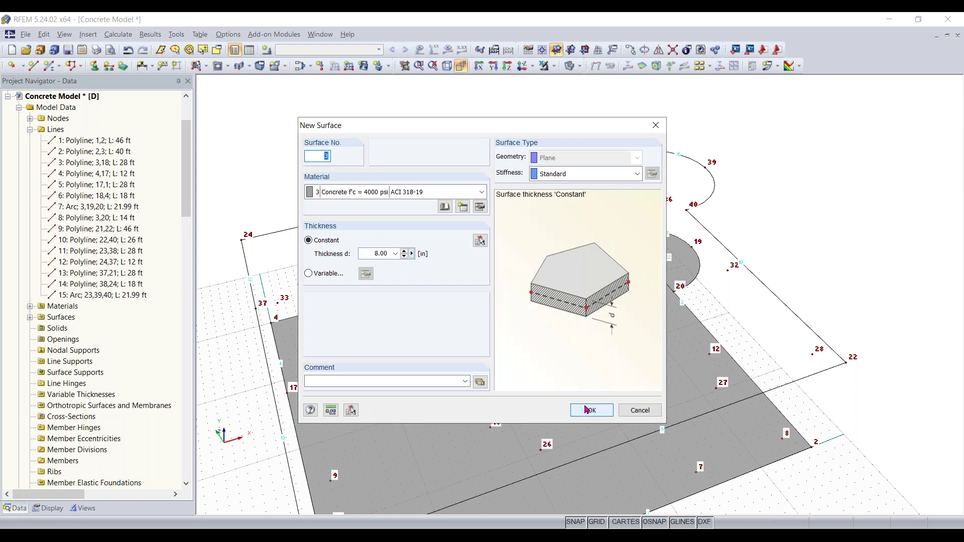
{"action": "left_click", "coordinate": [478, 241]}
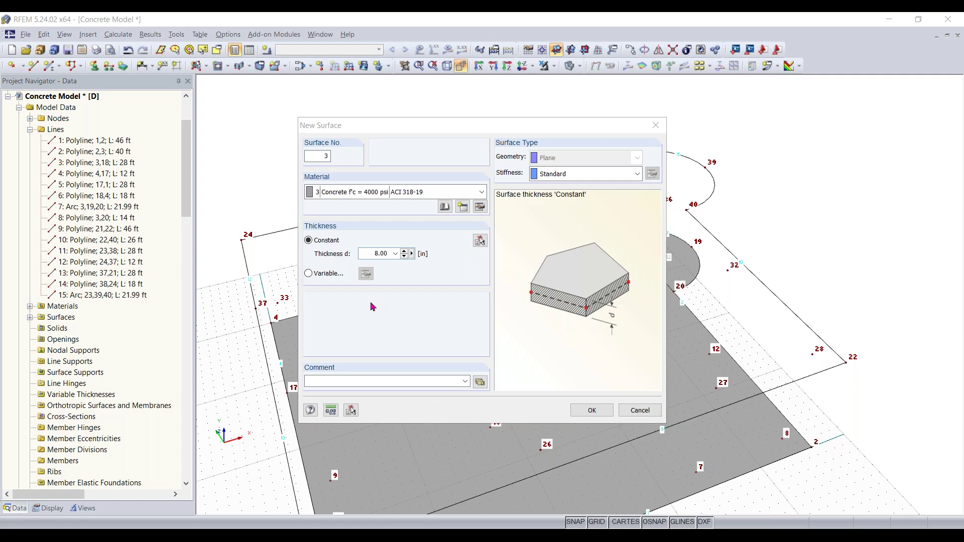
{"action": "left_click", "coordinate": [367, 253]}
{"action": "type", "text": "1"}
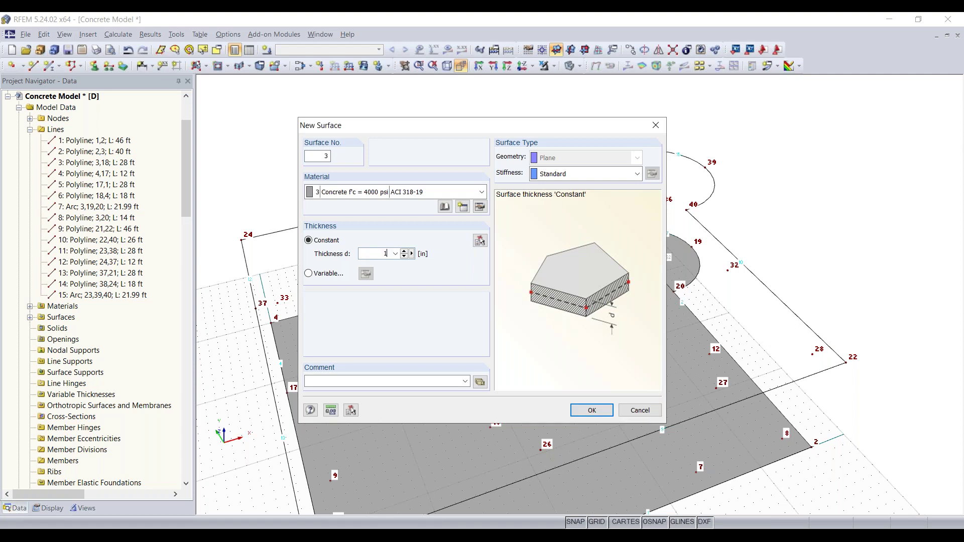
{"action": "type", "text": "2"}
{"action": "left_click", "coordinate": [592, 410]}
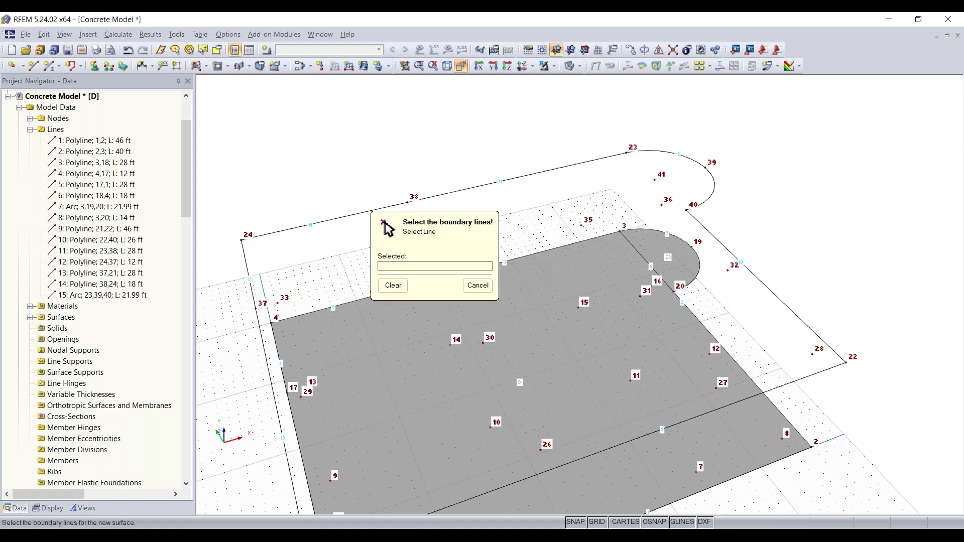
Step: Create the upper slab surface from boundary lines 11, 14, 12, 13, 9, 10 and 15, including the semicircular end
{"action": "left_click_drag", "start_coordinate": [460, 234], "coordinate": [297, 115]}
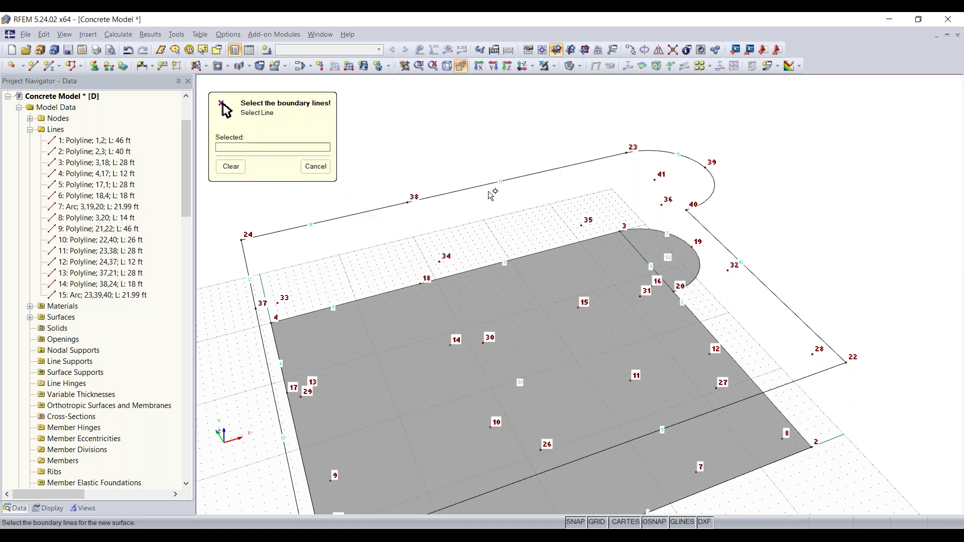
{"action": "left_click", "coordinate": [471, 186]}
{"action": "left_click", "coordinate": [470, 188]}
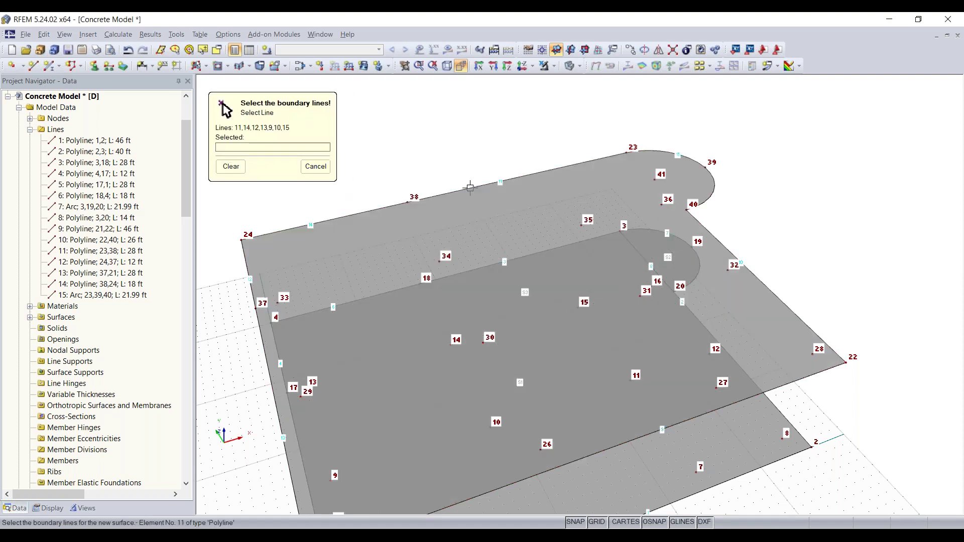
{"action": "scroll", "coordinate": [761, 323], "scroll_direction": "down", "scroll_amount": 2}
{"action": "middle_click_drag", "start_coordinate": [726, 331], "coordinate": [742, 276]}
{"action": "middle_click_drag", "start_coordinate": [742, 276], "coordinate": [814, 254], "text": "ctrl"}
{"action": "key", "text": "Escape"}
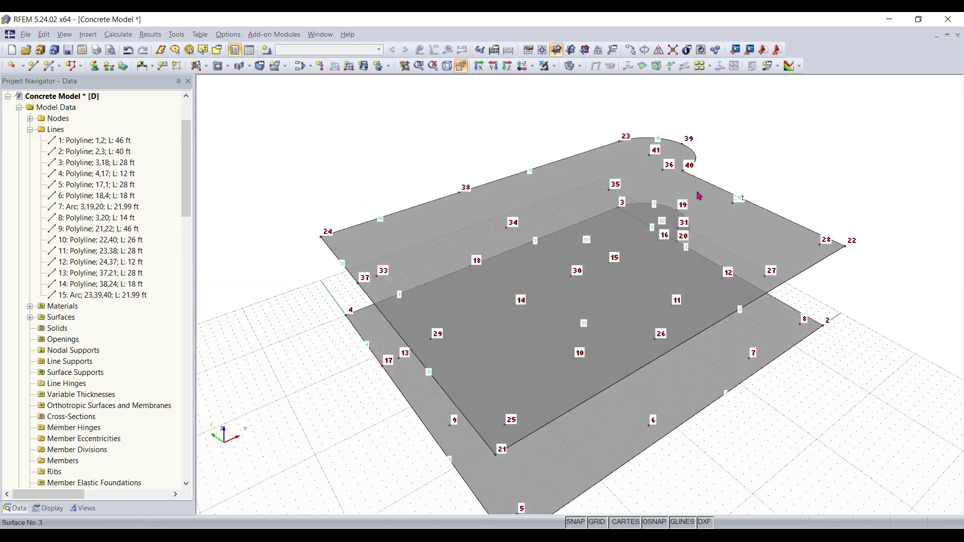
Step: Examine the recreated upper slab surface and its semicircular end from several angles
{"action": "left_click", "coordinate": [663, 172]}
{"action": "middle_click_drag", "start_coordinate": [793, 175], "coordinate": [787, 246], "text": "ctrl"}
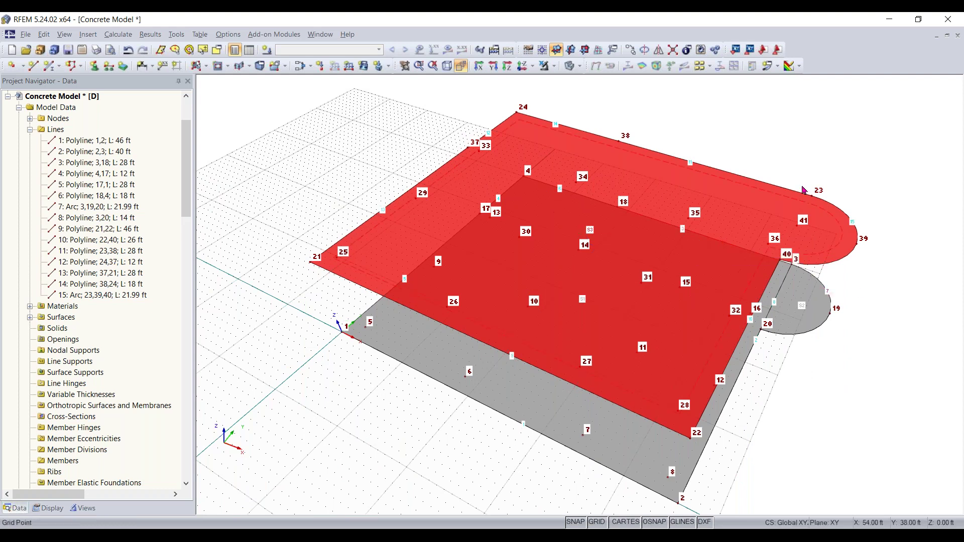
{"action": "middle_click_drag", "start_coordinate": [767, 429], "coordinate": [851, 241], "text": "ctrl"}
{"action": "right_click", "coordinate": [851, 241]}
{"action": "left_click", "coordinate": [628, 123]}
Step: Turn off the perspective display and show both slabs in an isometric view
{"action": "left_click", "coordinate": [461, 65]}
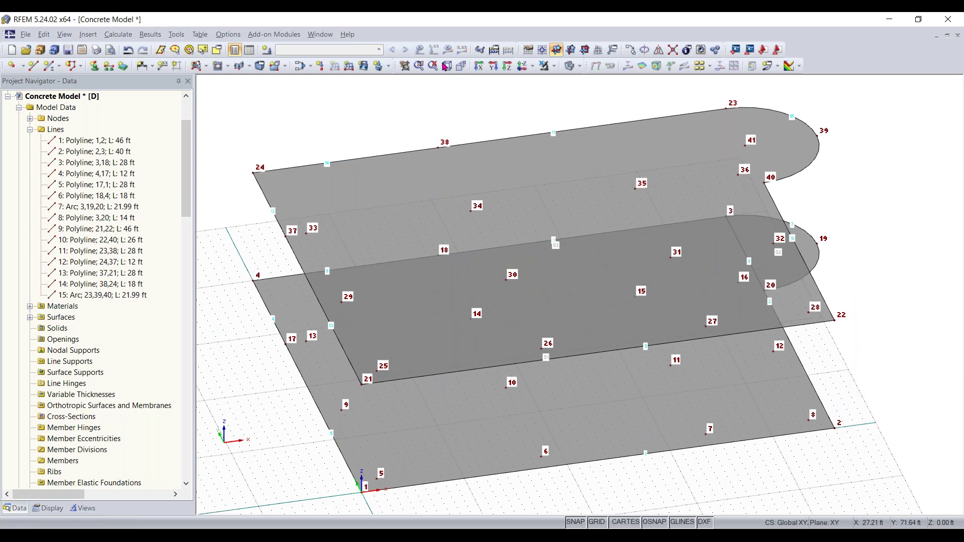
{"action": "left_click", "coordinate": [447, 65]}
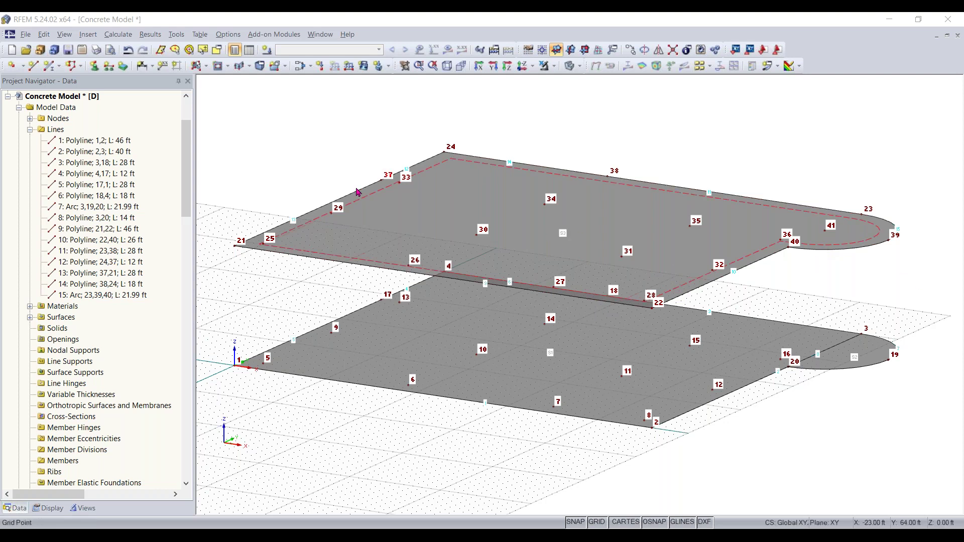
{"action": "middle_click_drag", "start_coordinate": [816, 258], "coordinate": [606, 232], "text": "ctrl"}
{"action": "right_click", "coordinate": [607, 233]}
{"action": "left_click", "coordinate": [410, 94]}
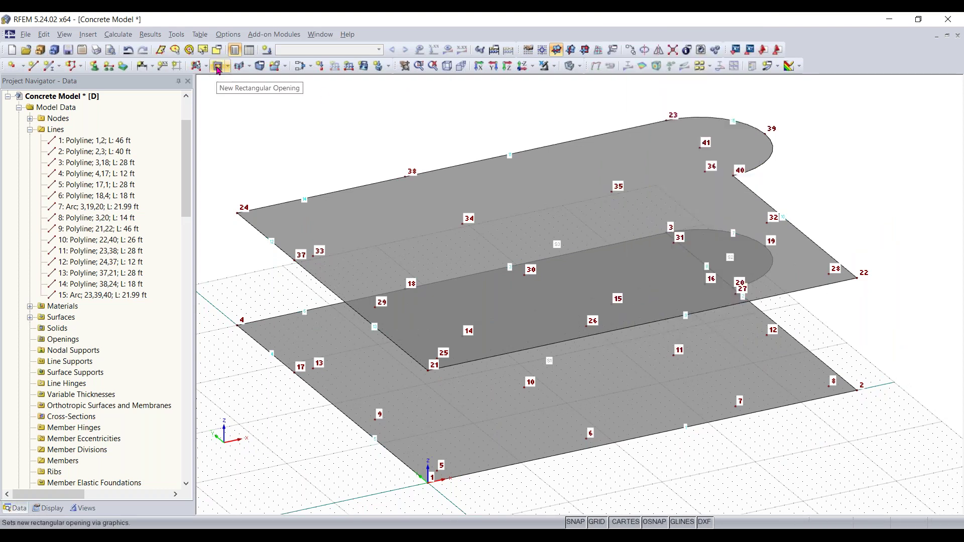
Step: Add a circular opening with a 6 ft radius centred on node 41 in the upper slab's semicircular end
{"action": "left_click", "coordinate": [239, 66]}
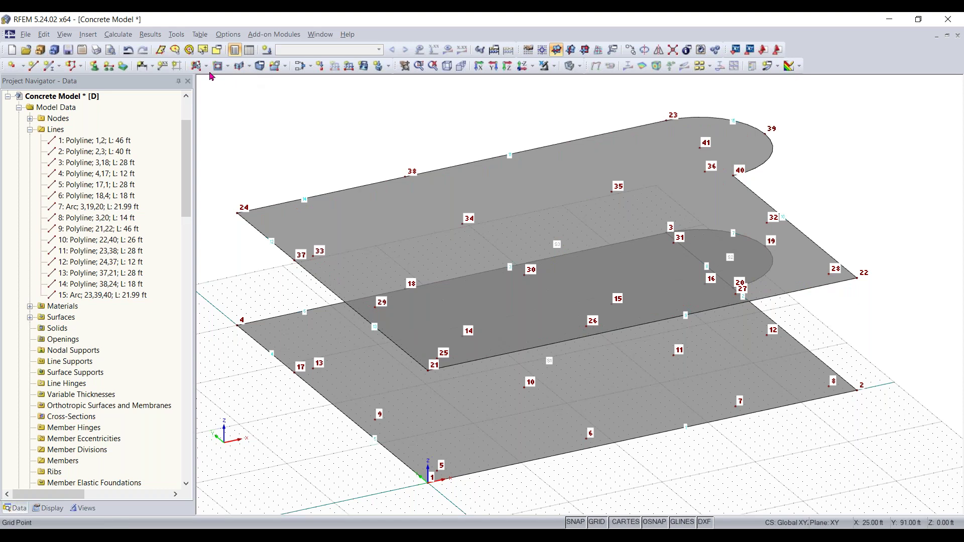
{"action": "left_click", "coordinate": [228, 67]}
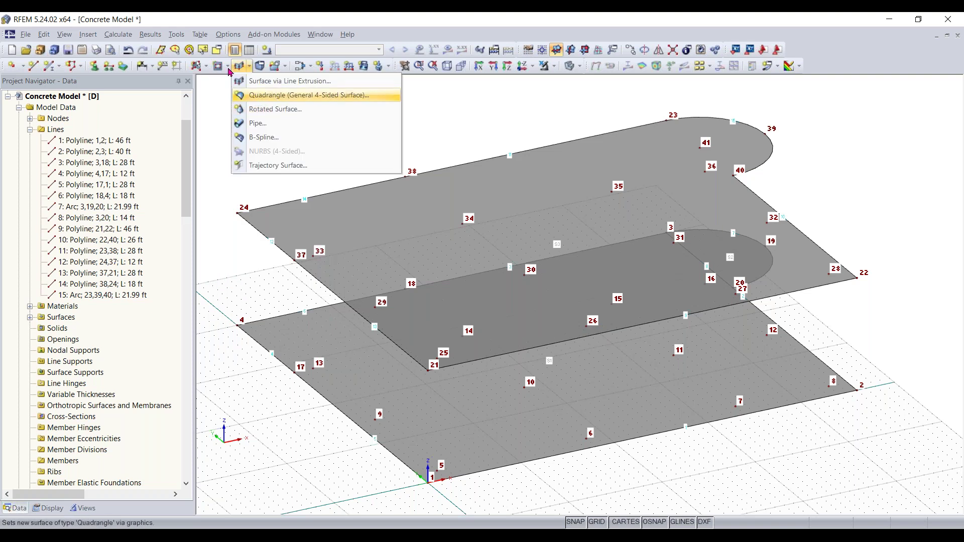
{"action": "left_click", "coordinate": [245, 190]}
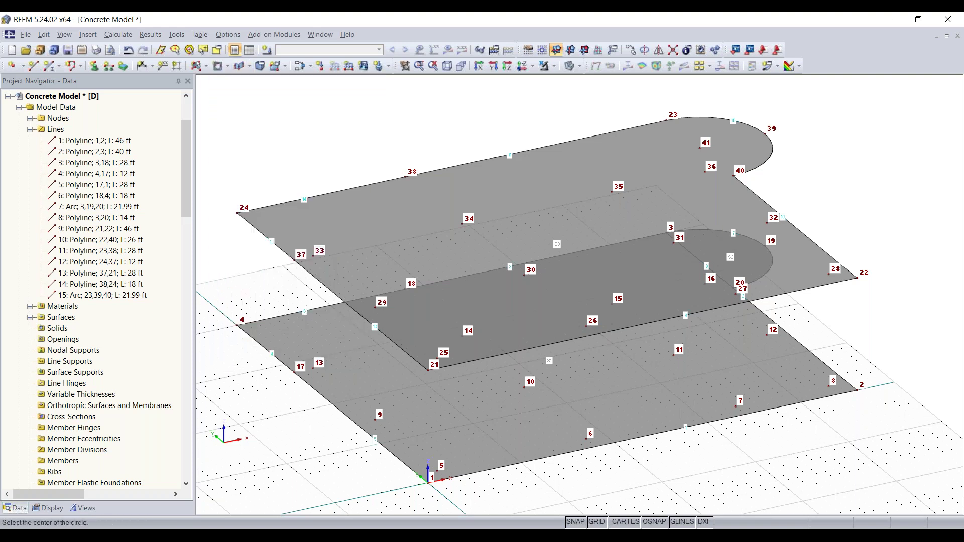
{"action": "middle_click_drag", "start_coordinate": [814, 174], "coordinate": [688, 257], "text": "ctrl"}
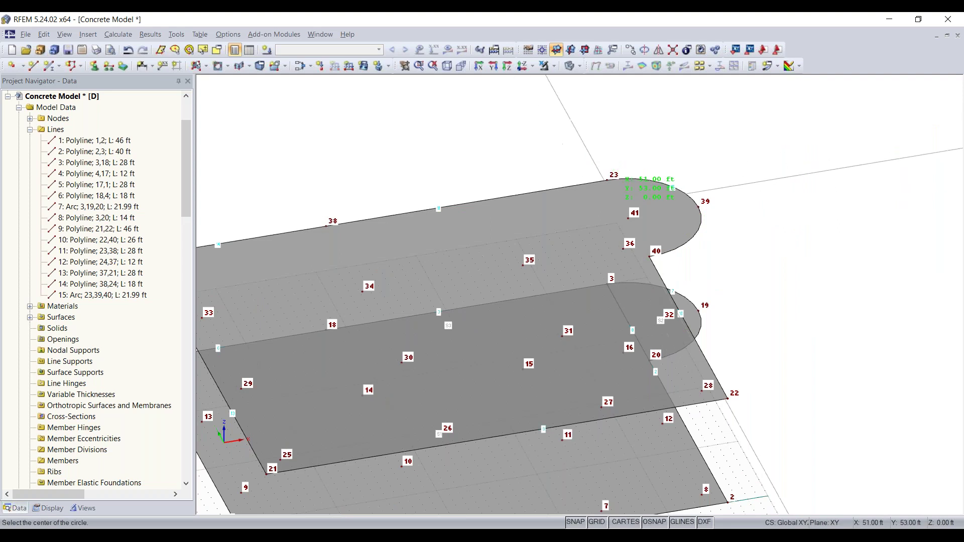
{"action": "scroll", "coordinate": [629, 221], "scroll_direction": "up", "scroll_amount": 4}
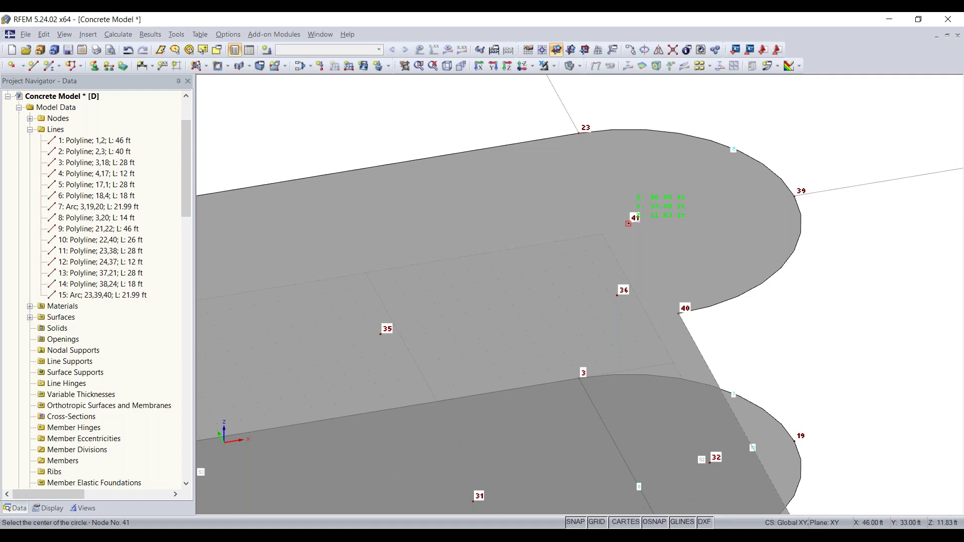
{"action": "left_click", "coordinate": [629, 224]}
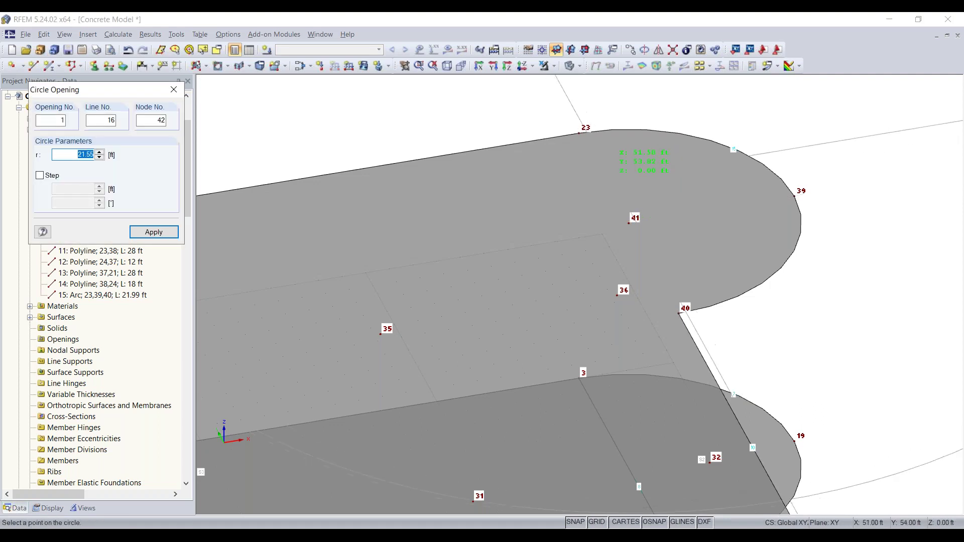
{"action": "type", "text": "6"}
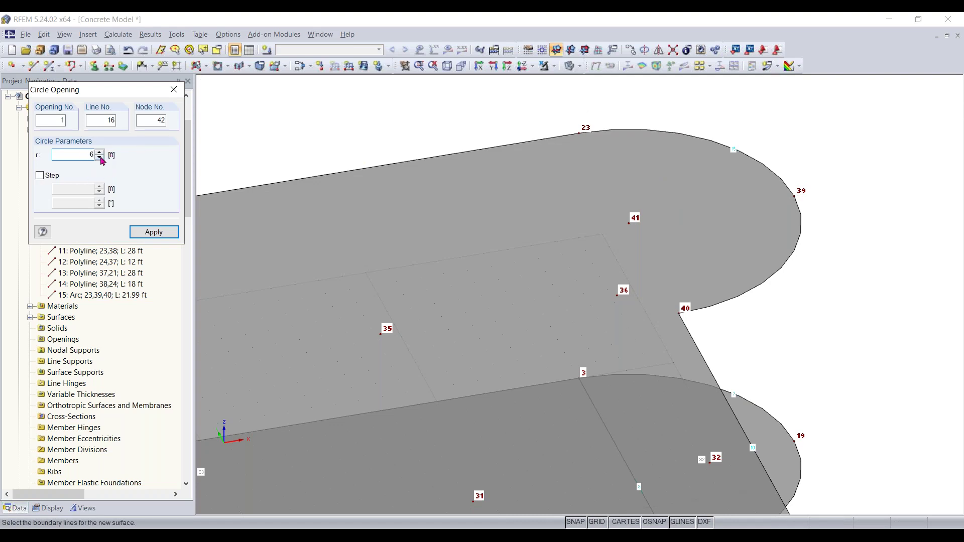
{"action": "key", "text": "Return"}
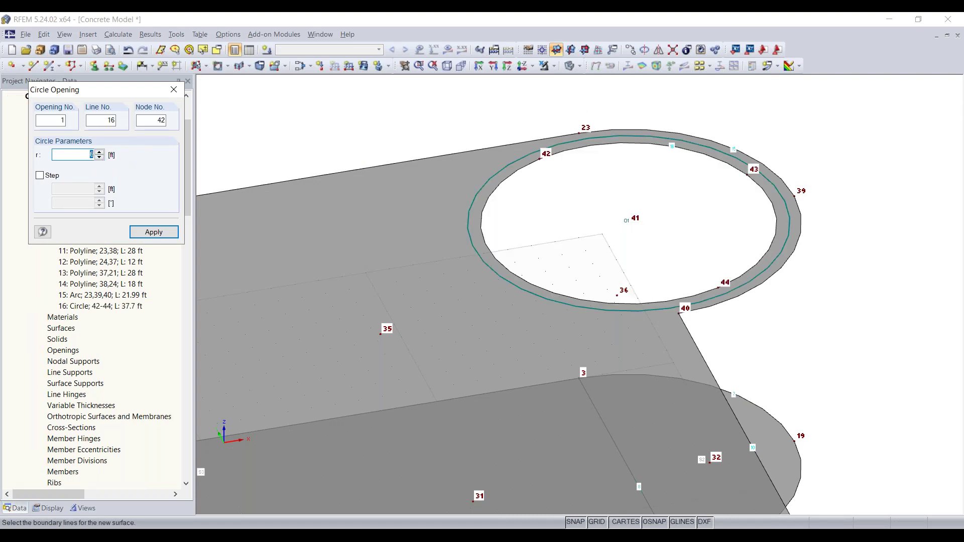
{"action": "left_click", "coordinate": [174, 90]}
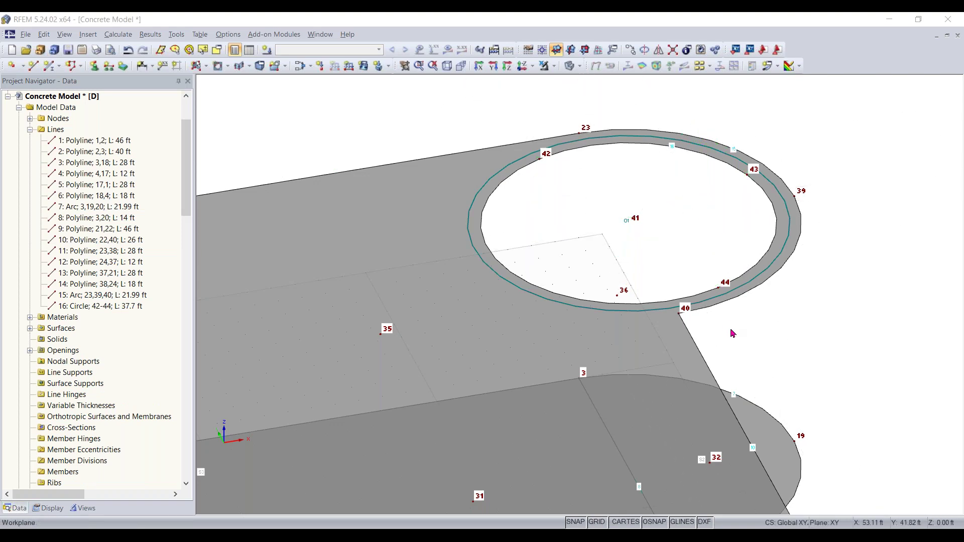
Step: Examine the circular opening and the edges of both slabs from several angles
{"action": "scroll", "coordinate": [767, 342], "scroll_direction": "down", "scroll_amount": 3}
{"action": "middle_click_drag", "start_coordinate": [833, 433], "coordinate": [871, 324]}
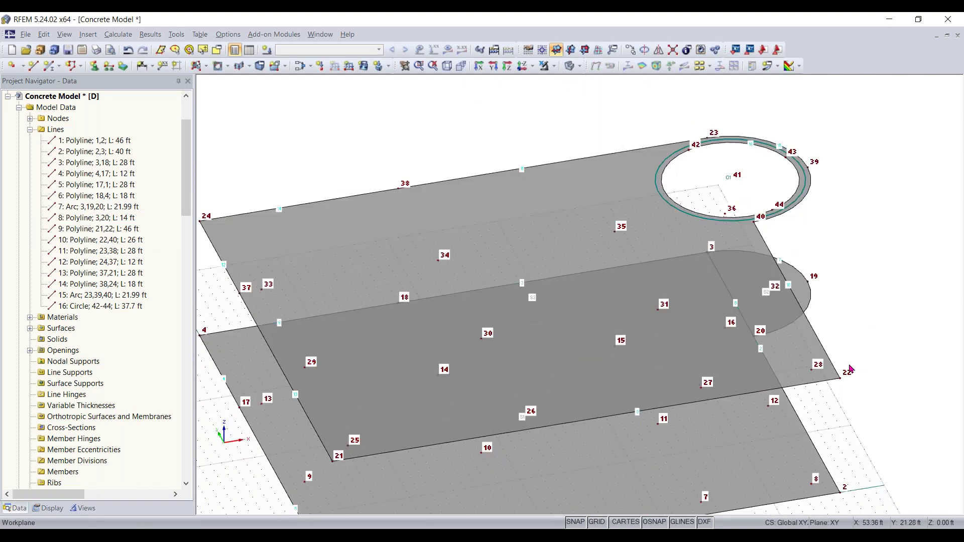
{"action": "middle_click_drag", "start_coordinate": [746, 307], "coordinate": [902, 345], "text": "ctrl"}
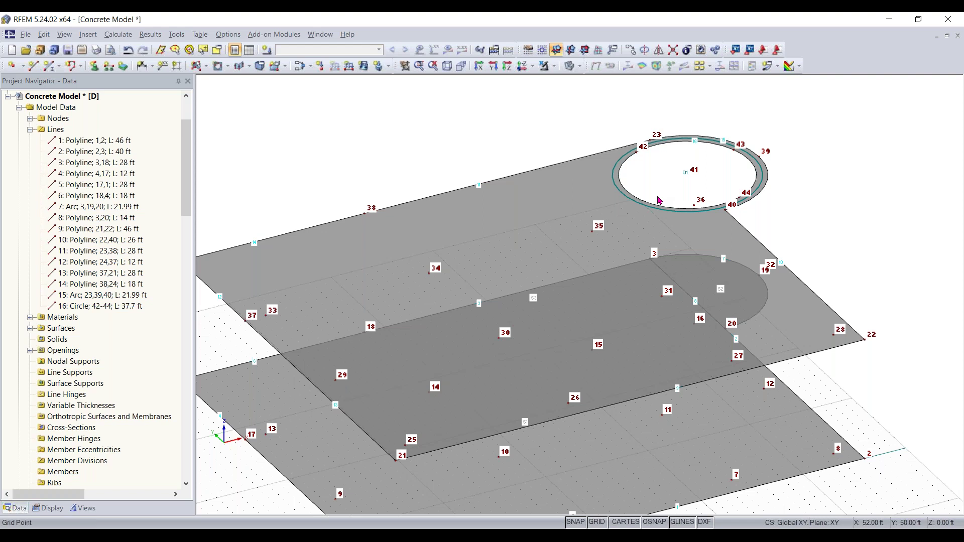
{"action": "scroll", "coordinate": [714, 233], "scroll_direction": "down", "scroll_amount": 1}
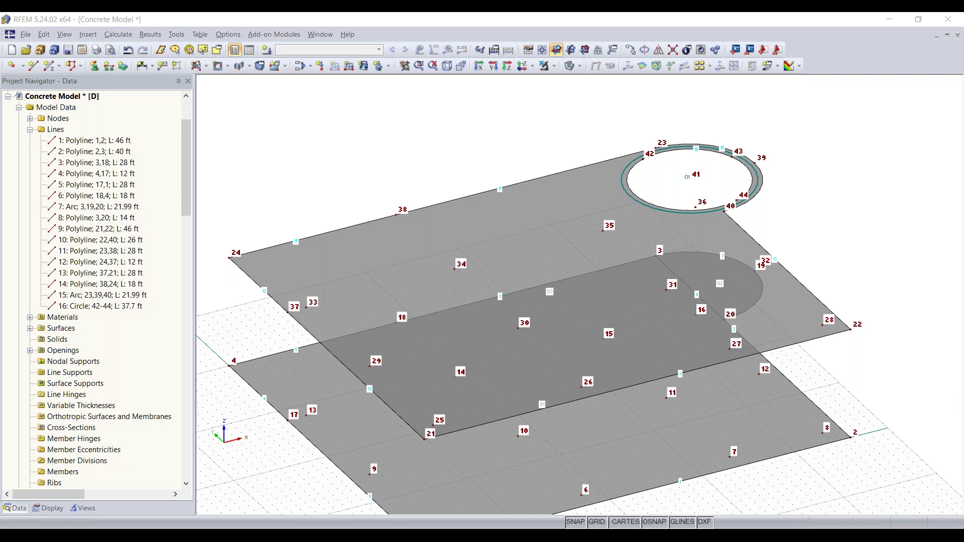
{"action": "middle_click_drag", "start_coordinate": [276, 425], "coordinate": [352, 416], "text": "ctrl"}
{"action": "middle_click_drag", "start_coordinate": [553, 346], "coordinate": [764, 356], "text": "ctrl"}
{"action": "middle_click_drag", "start_coordinate": [507, 432], "coordinate": [379, 387]}
{"action": "middle_click_drag", "start_coordinate": [379, 387], "coordinate": [728, 457], "text": "ctrl"}
{"action": "left_click", "coordinate": [566, 414]}
{"action": "left_click", "coordinate": [556, 436]}
{"action": "middle_click_drag", "start_coordinate": [534, 431], "coordinate": [468, 497]}
{"action": "middle_click_drag", "start_coordinate": [468, 496], "coordinate": [506, 440]}
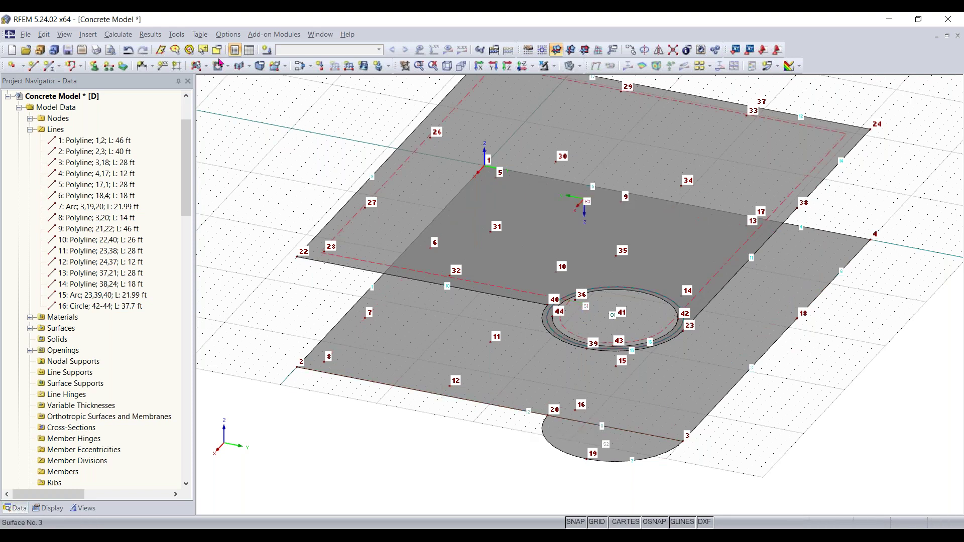
{"action": "scroll", "coordinate": [485, 416], "scroll_direction": "up", "scroll_amount": 1}
{"action": "scroll", "coordinate": [485, 416], "scroll_direction": "up", "scroll_amount": 1}
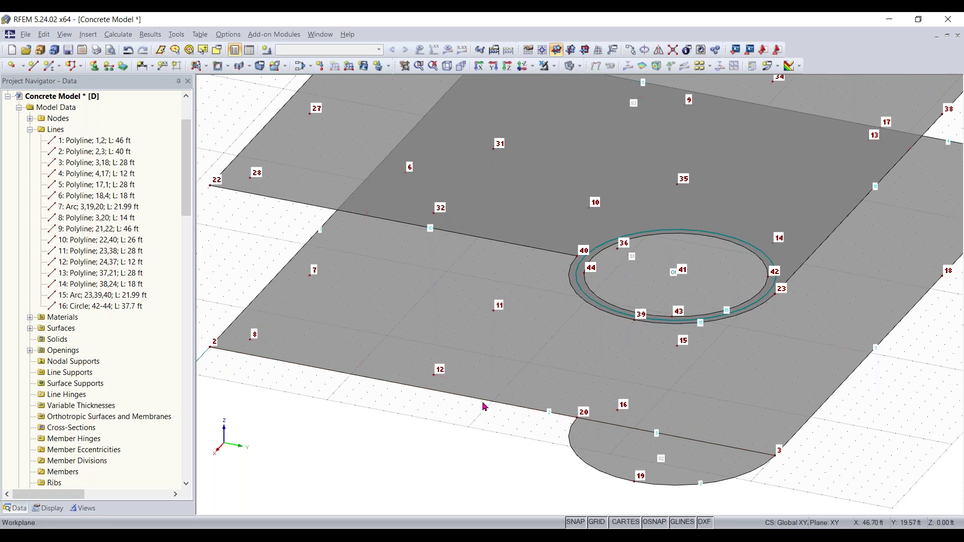
{"action": "double_click", "coordinate": [511, 395]}
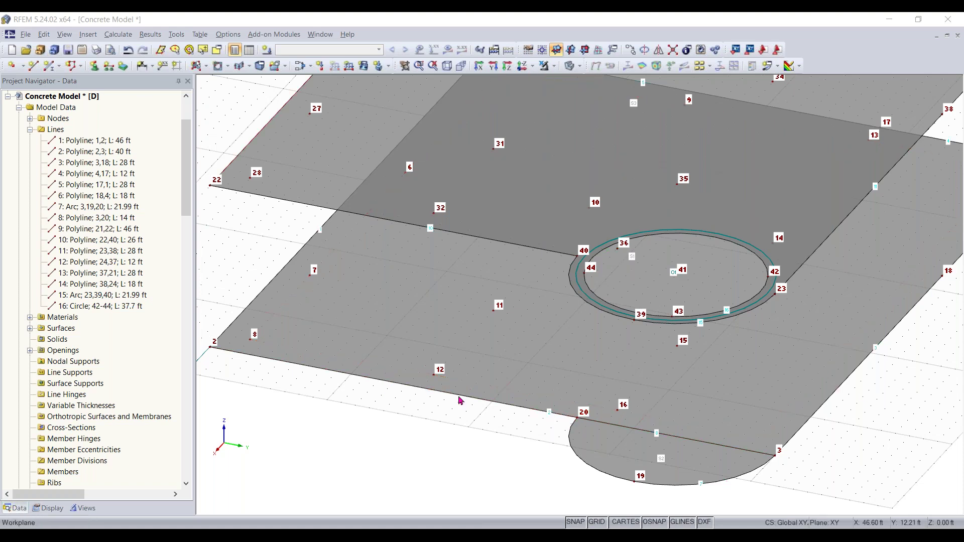
Step: Draw a vertical line from the lower slab edge between nodes 2 and 20, at X 46 ft, Y 19 ft, to the upper slab edge
{"action": "left_click", "coordinate": [33, 66]}
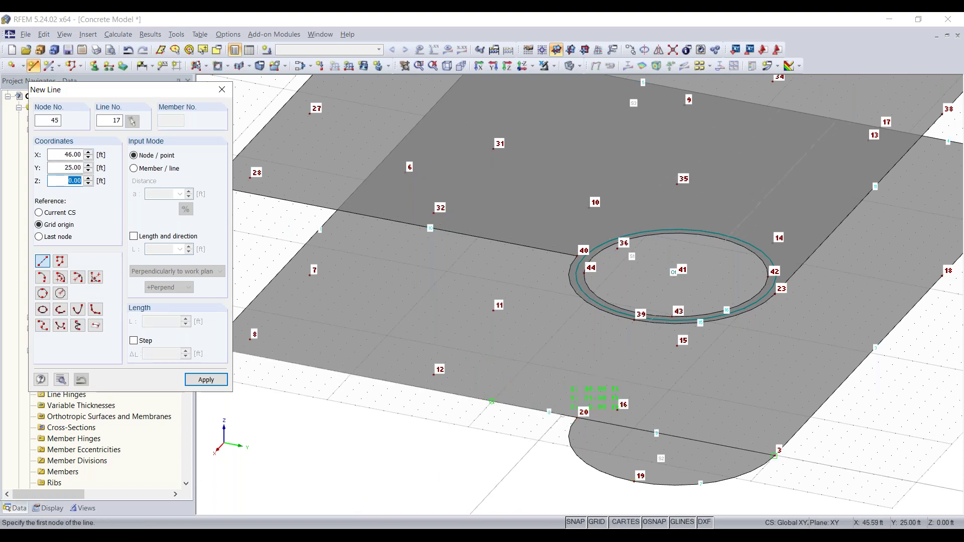
{"action": "left_click", "coordinate": [493, 402]}
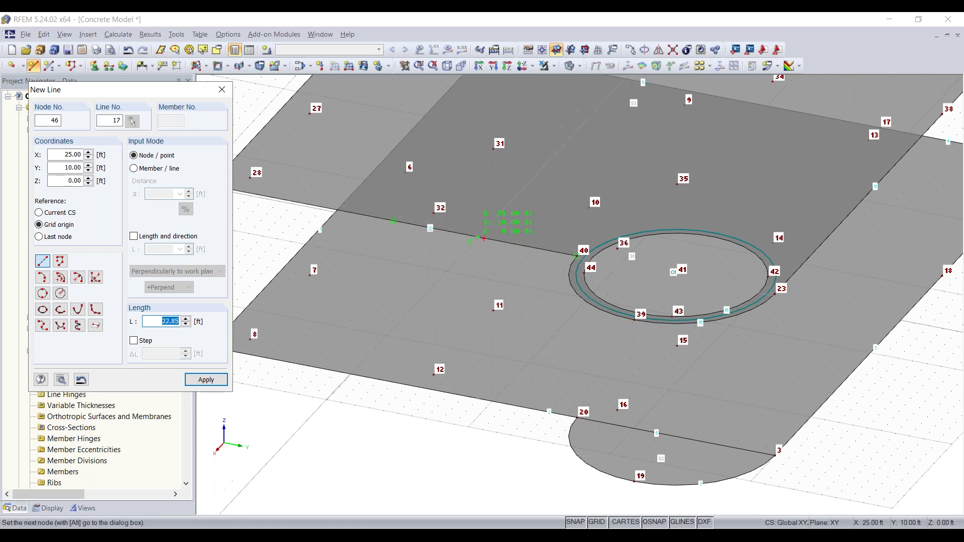
{"action": "scroll", "coordinate": [485, 239], "scroll_direction": "up", "scroll_amount": 4}
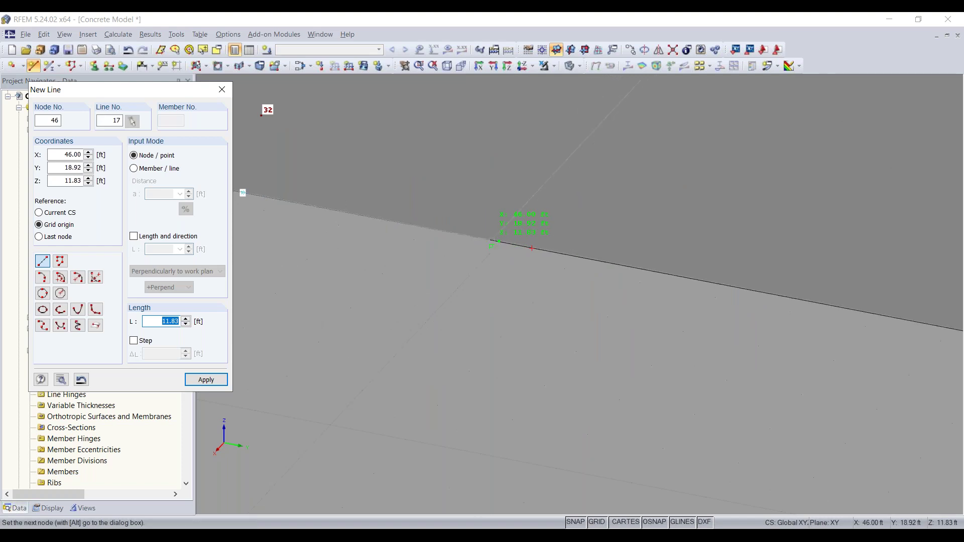
{"action": "left_click", "coordinate": [499, 241]}
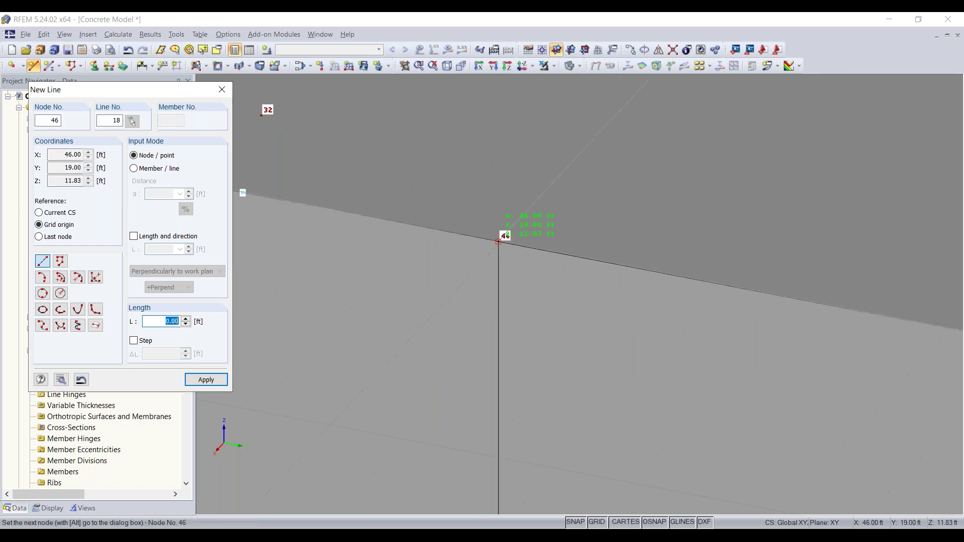
{"action": "scroll", "coordinate": [520, 289], "scroll_direction": "down", "scroll_amount": 3}
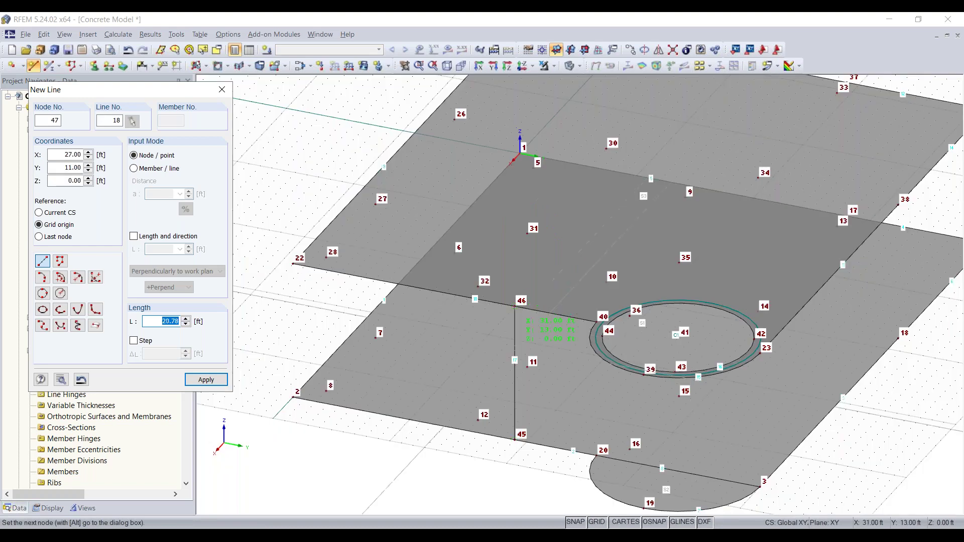
{"action": "scroll", "coordinate": [520, 432], "scroll_direction": "down", "scroll_amount": 2}
{"action": "right_click", "coordinate": [519, 471]}
Step: Draw a vertical line from the lower slab edge between nodes 3 and 18, at X 34 ft, Y 40 ft, to the upper slab edge
{"action": "middle_click_drag", "start_coordinate": [519, 471], "coordinate": [448, 446], "text": "ctrl"}
{"action": "scroll", "coordinate": [508, 421], "scroll_direction": "up", "scroll_amount": 3}
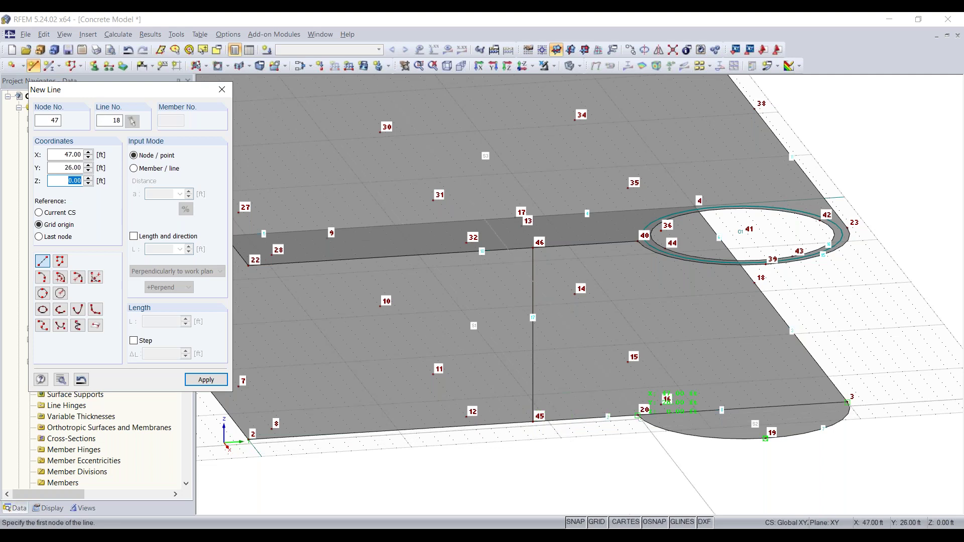
{"action": "scroll", "coordinate": [638, 414], "scroll_direction": "up", "scroll_amount": 3}
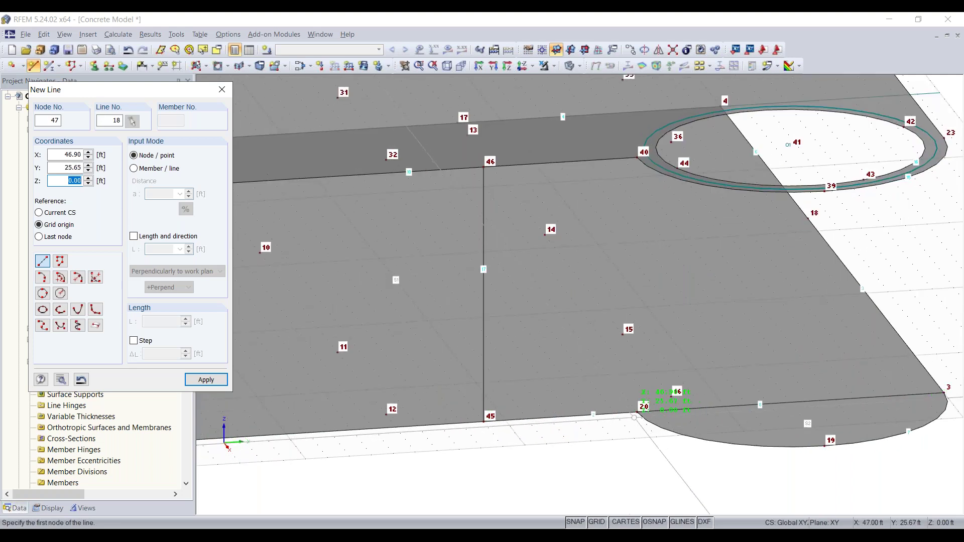
{"action": "scroll", "coordinate": [704, 427], "scroll_direction": "down", "scroll_amount": 4}
{"action": "scroll", "coordinate": [827, 440], "scroll_direction": "up", "scroll_amount": 5}
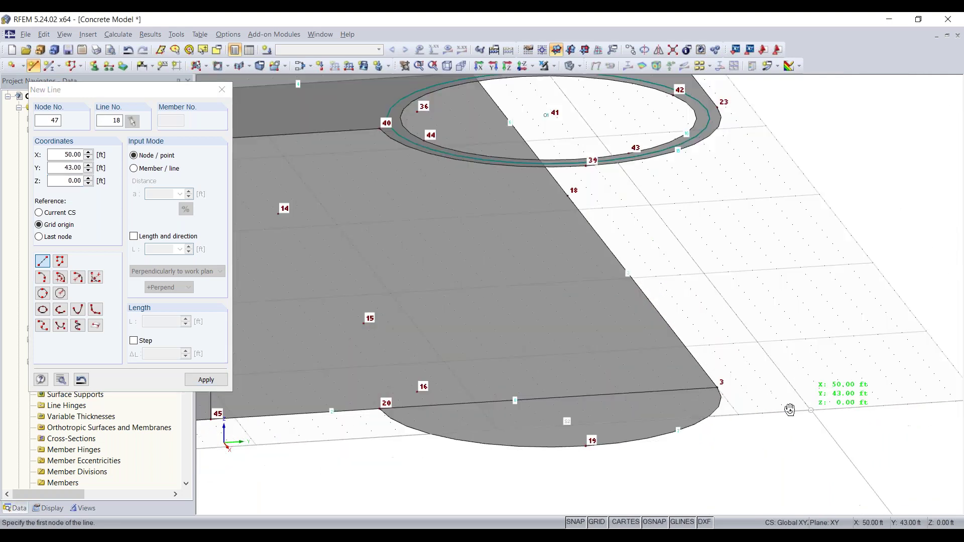
{"action": "middle_click_drag", "start_coordinate": [743, 397], "coordinate": [775, 438]}
{"action": "scroll", "coordinate": [648, 408], "scroll_direction": "down", "scroll_amount": 2}
{"action": "scroll", "coordinate": [701, 429], "scroll_direction": "down", "scroll_amount": 1}
{"action": "scroll", "coordinate": [701, 428], "scroll_direction": "down", "scroll_amount": 1}
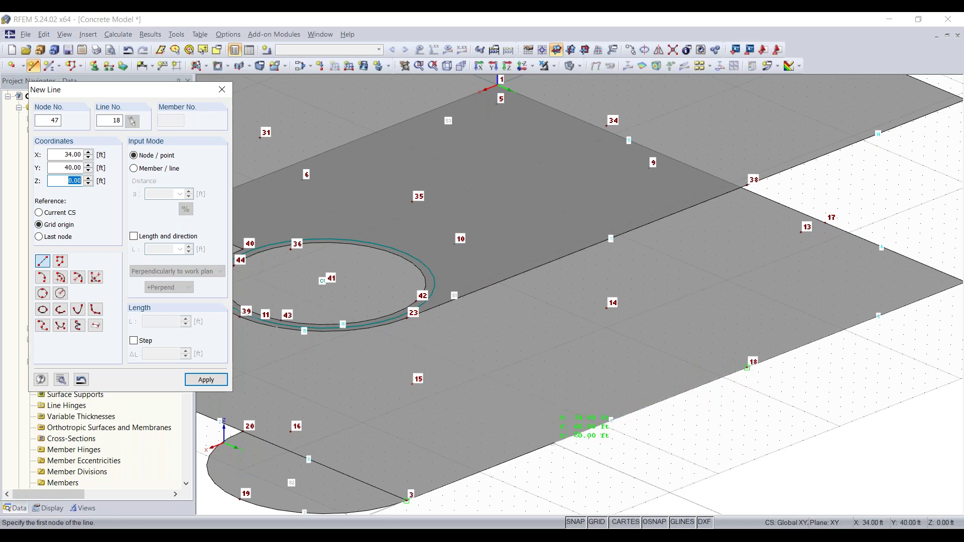
{"action": "left_click", "coordinate": [748, 367]}
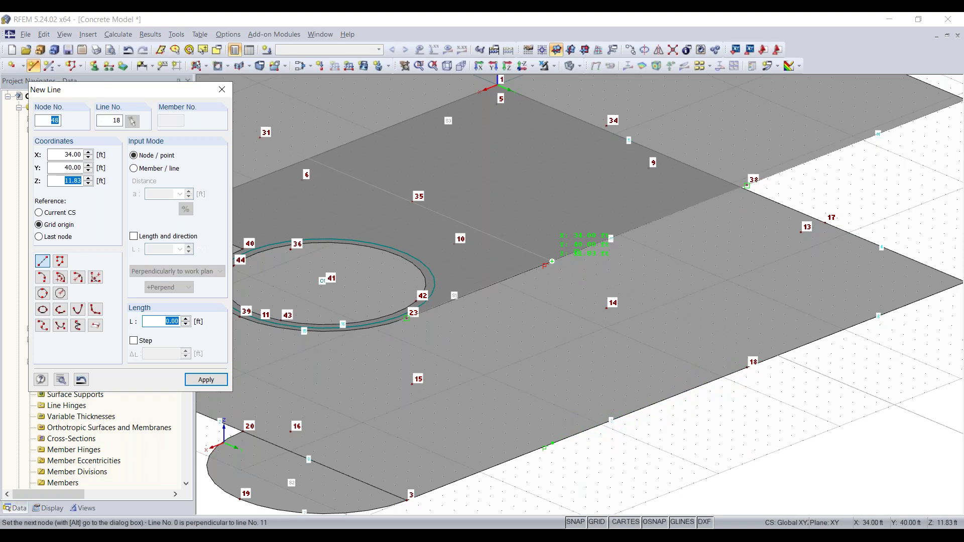
{"action": "left_click", "coordinate": [552, 261]}
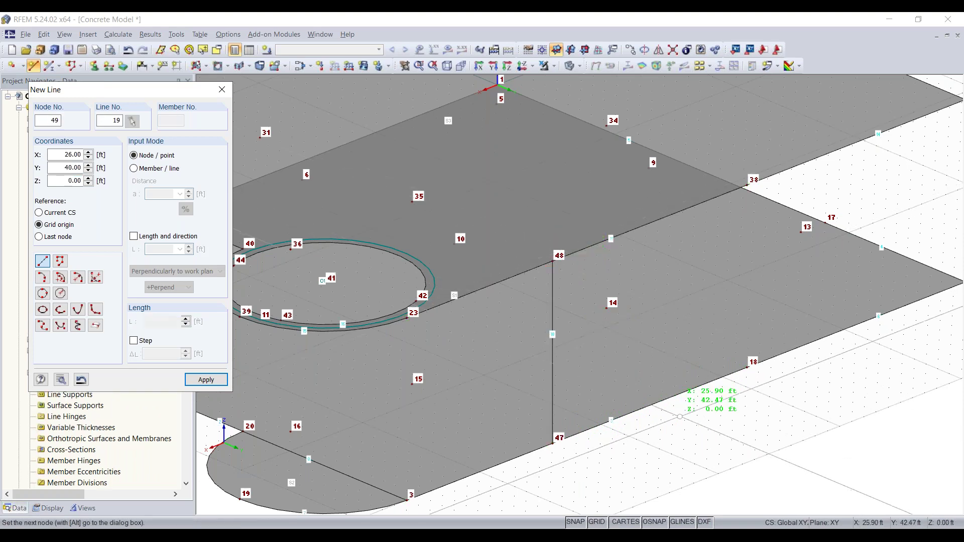
{"action": "scroll", "coordinate": [553, 413], "scroll_direction": "down", "scroll_amount": 3}
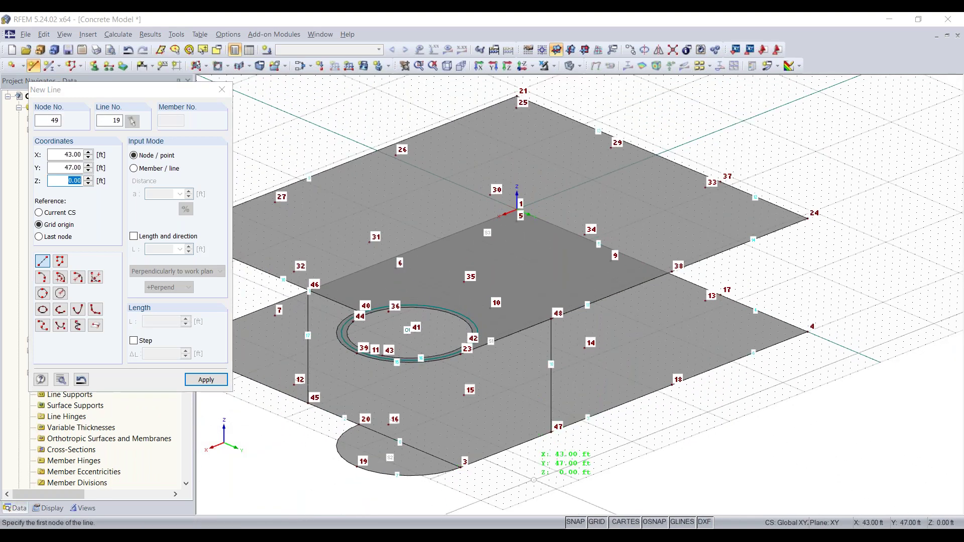
Step: Draw vertical lines at both ends of the semicircle, from node 20 to node 40 and from node 3 to node 23
{"action": "middle_click_drag", "start_coordinate": [534, 480], "coordinate": [644, 411], "text": "ctrl"}
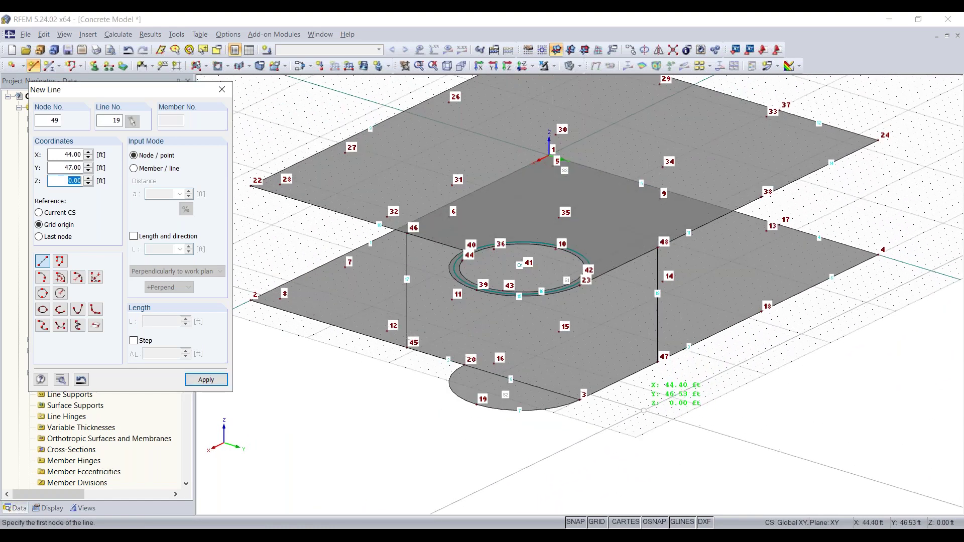
{"action": "left_click", "coordinate": [465, 365]}
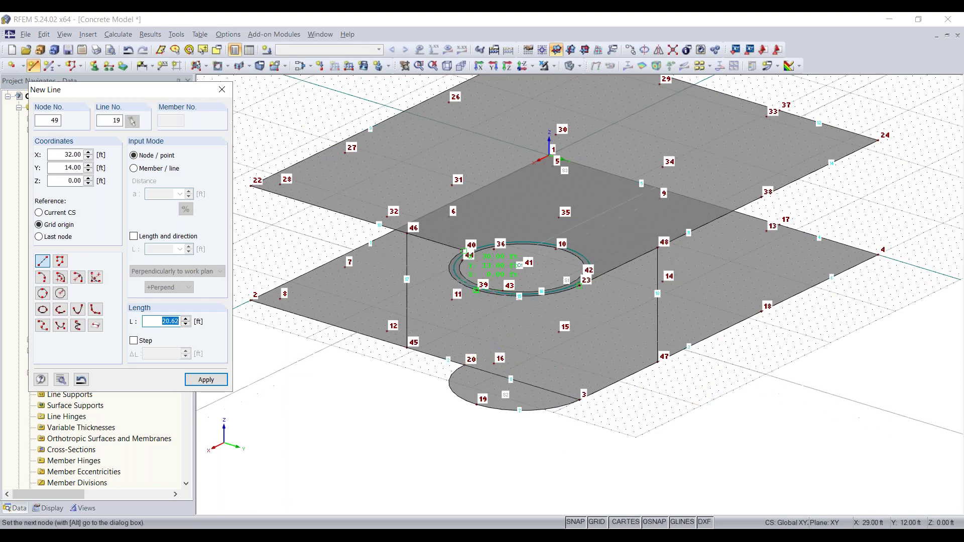
{"action": "scroll", "coordinate": [483, 278], "scroll_direction": "up", "scroll_amount": 5}
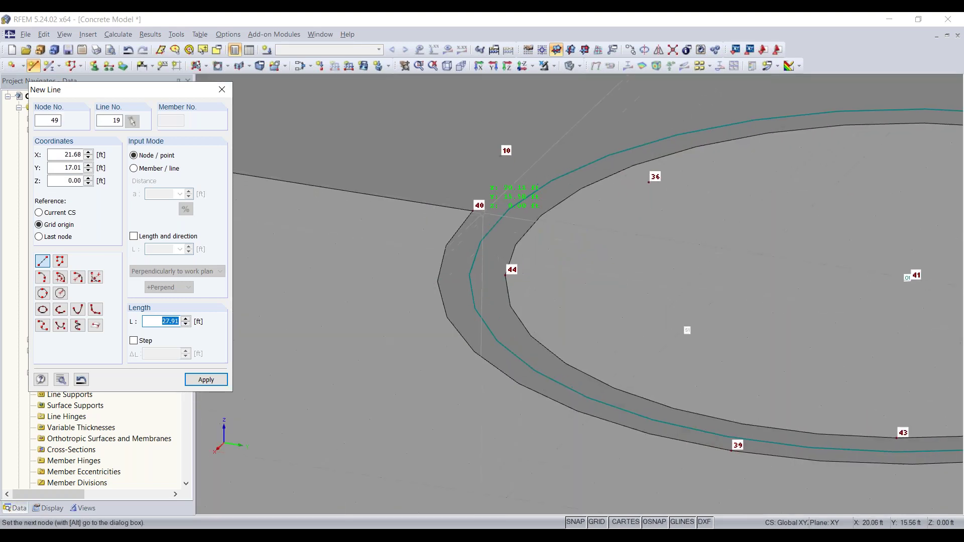
{"action": "left_click", "coordinate": [472, 210]}
{"action": "scroll", "coordinate": [475, 214], "scroll_direction": "down", "scroll_amount": 5}
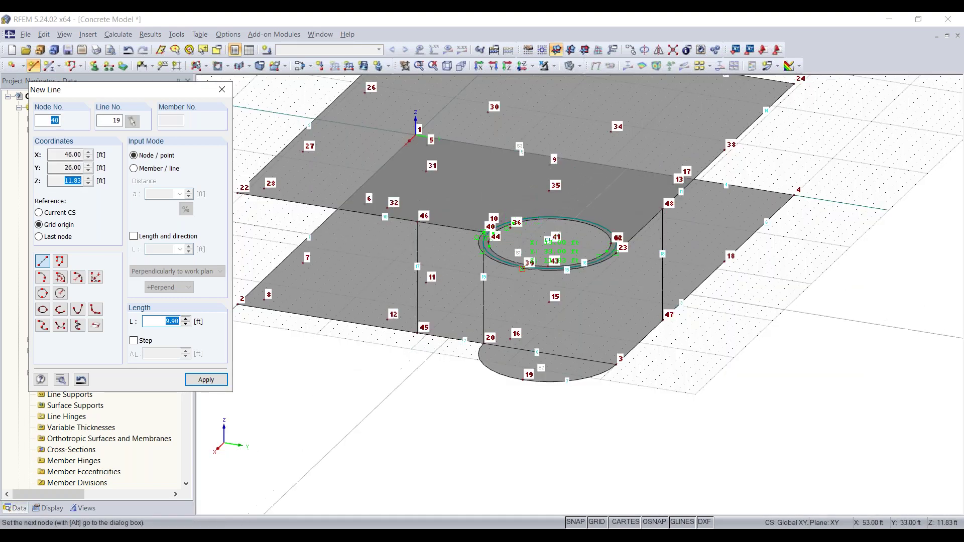
{"action": "right_click", "coordinate": [623, 370]}
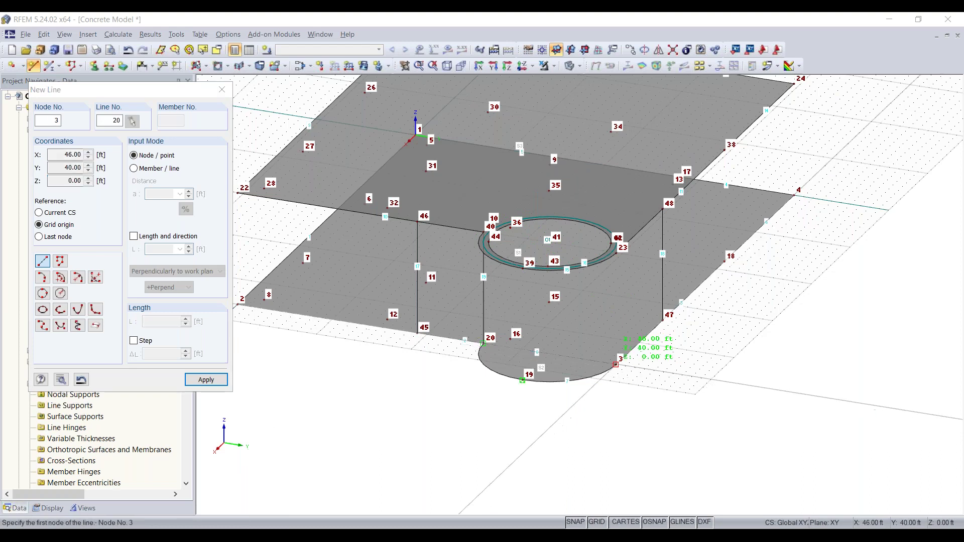
{"action": "left_click", "coordinate": [617, 365]}
{"action": "left_click", "coordinate": [617, 245]}
{"action": "right_click", "coordinate": [723, 295]}
Step: Draw a vertical line from node 18 on the lower slab edge to node 38 on the upper slab edge
{"action": "middle_click_drag", "start_coordinate": [736, 269], "coordinate": [478, 373]}
{"action": "scroll", "coordinate": [595, 402], "scroll_direction": "up", "scroll_amount": 2}
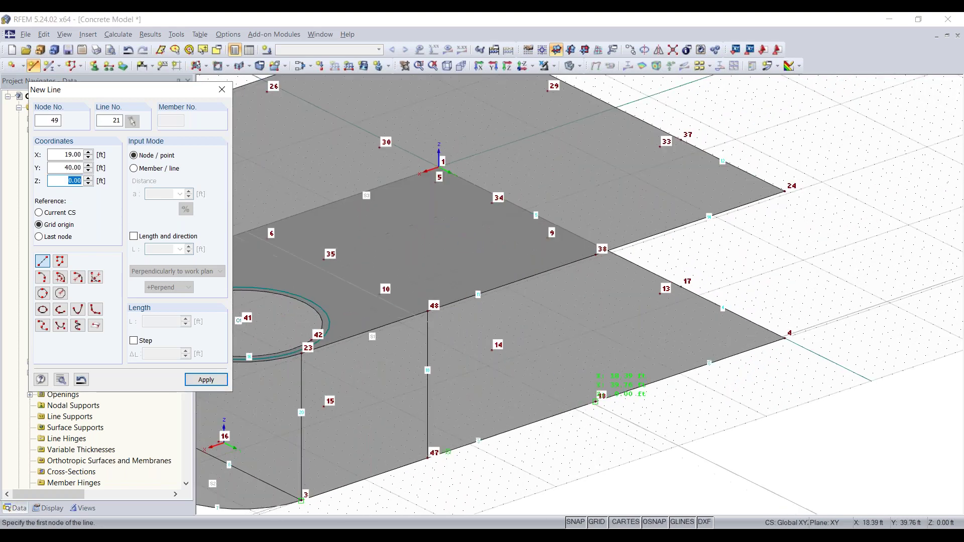
{"action": "left_click", "coordinate": [595, 401]}
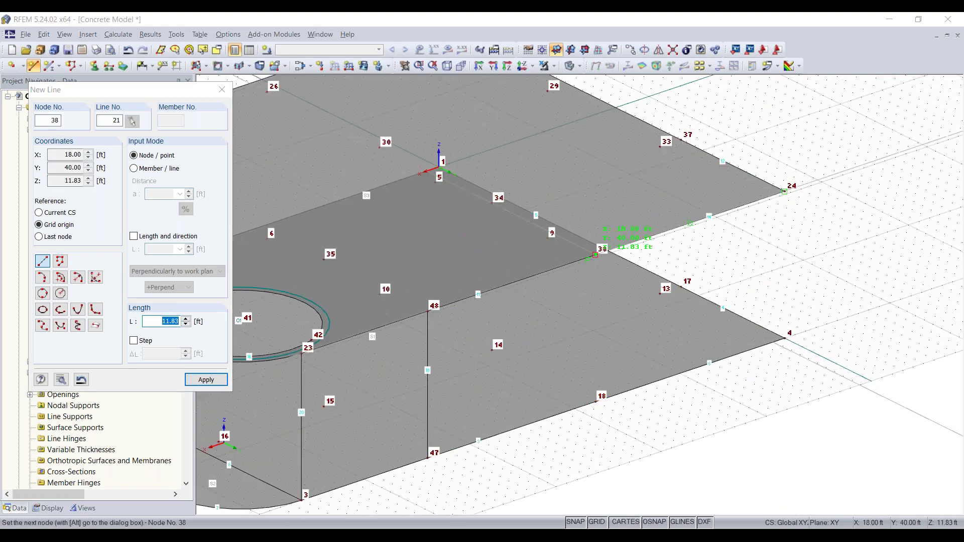
{"action": "left_click", "coordinate": [595, 255]}
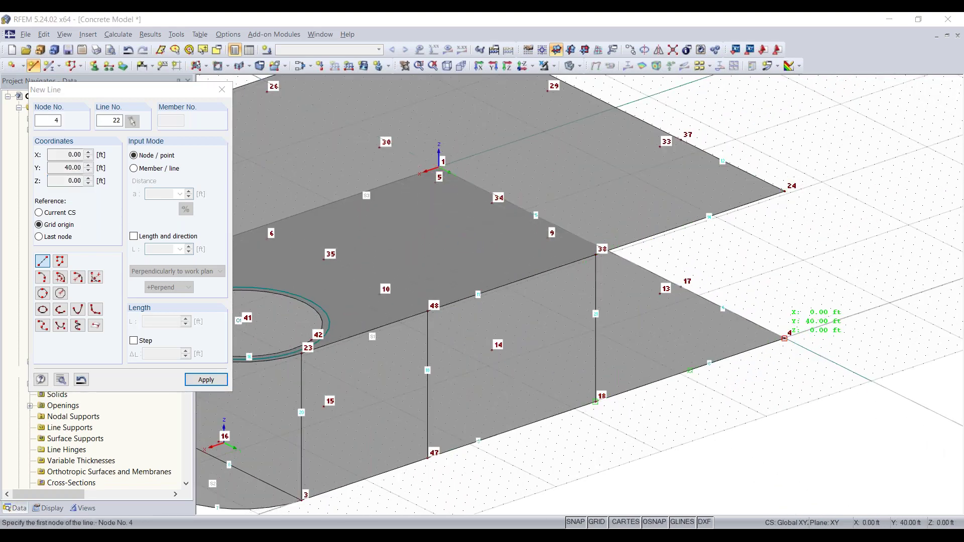
Step: Draw vertical lines from node 4 to node 24 and from node 17 to node 37
{"action": "left_click", "coordinate": [785, 338]}
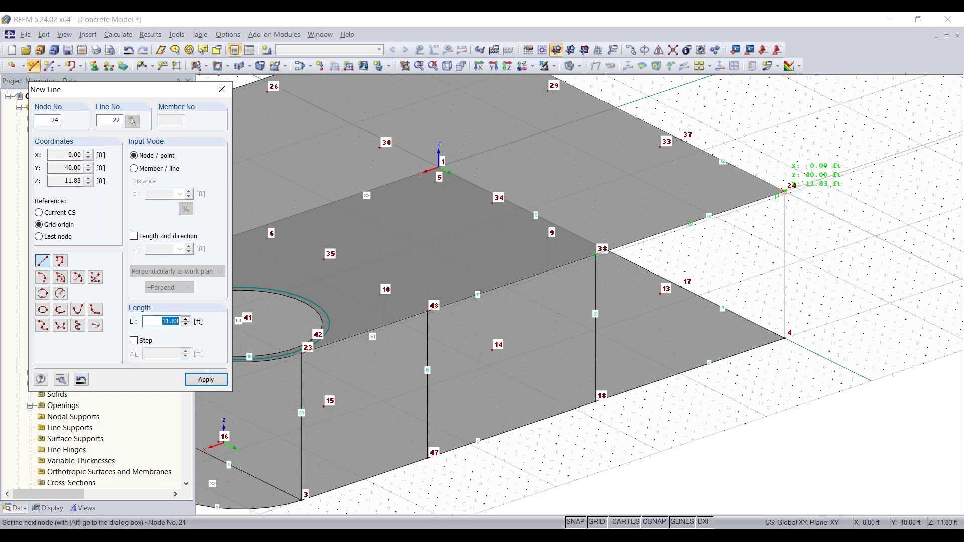
{"action": "left_click", "coordinate": [785, 191]}
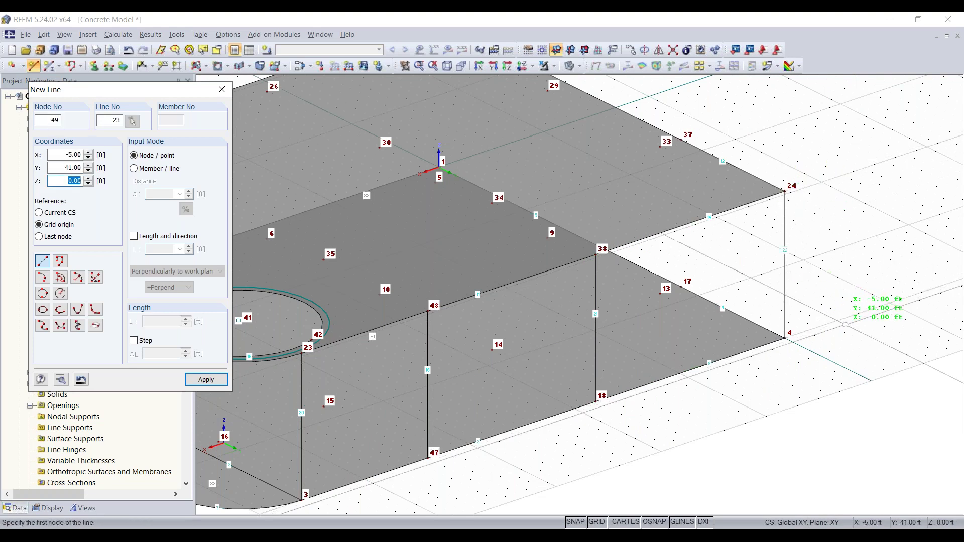
{"action": "middle_click_drag", "start_coordinate": [573, 309], "coordinate": [375, 302], "text": "ctrl"}
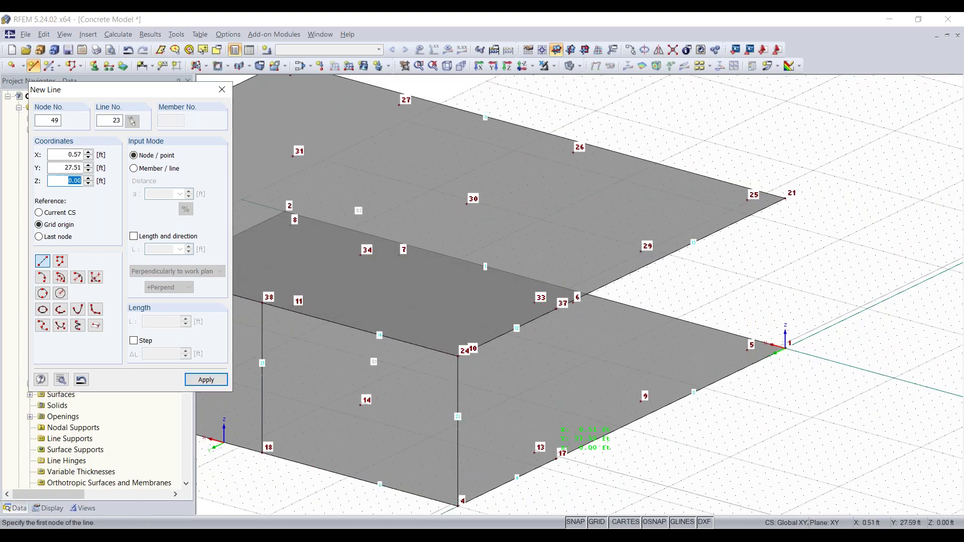
{"action": "left_click", "coordinate": [557, 457]}
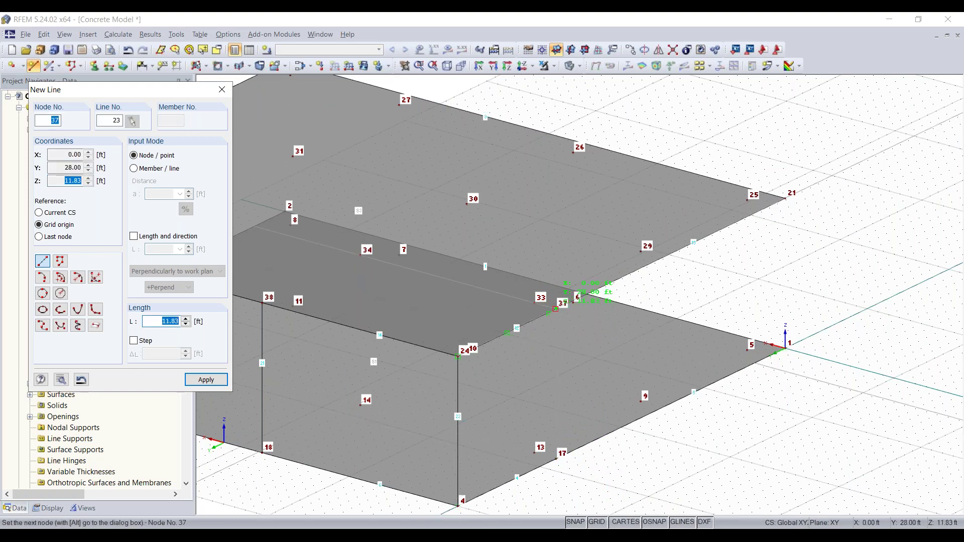
{"action": "left_click", "coordinate": [558, 308]}
{"action": "scroll", "coordinate": [615, 431], "scroll_direction": "down", "scroll_amount": 5}
{"action": "scroll", "coordinate": [391, 476], "scroll_direction": "up", "scroll_amount": 3}
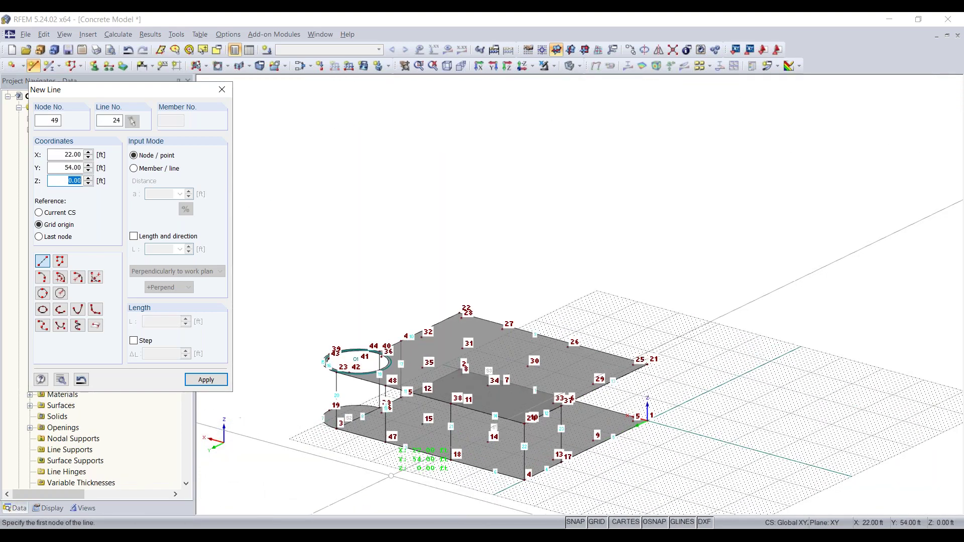
{"action": "scroll", "coordinate": [391, 475], "scroll_direction": "up", "scroll_amount": 1}
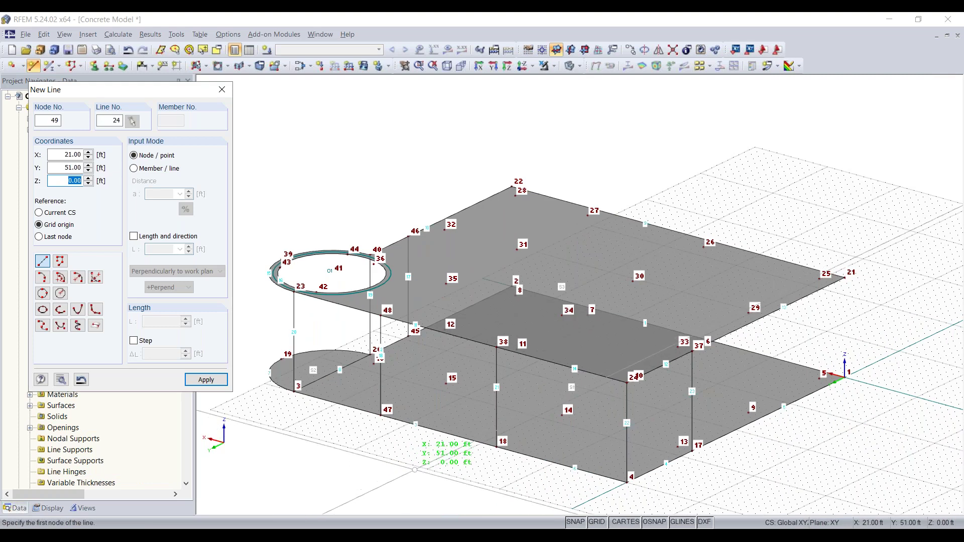
{"action": "key", "text": "Escape"}
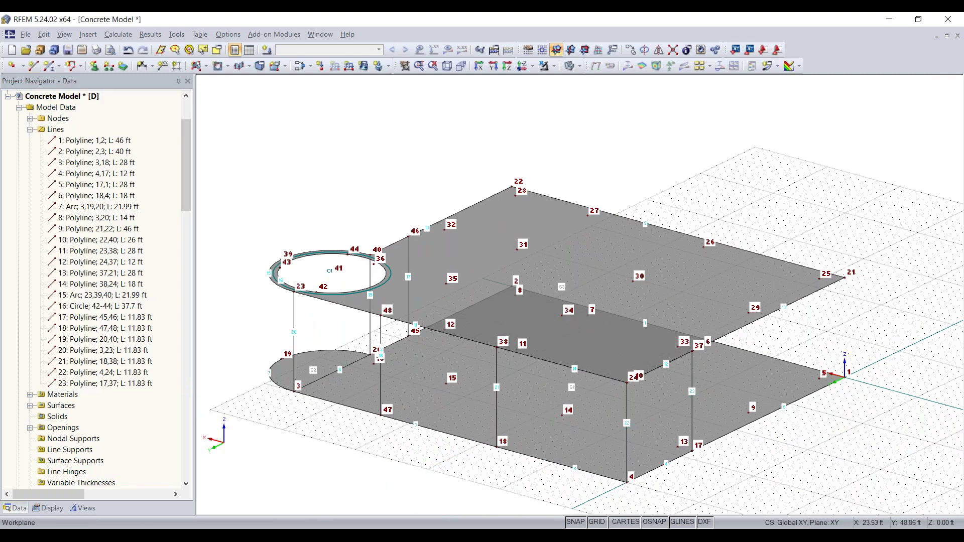
Step: Connect the lines of the whole model so the slab edges are divided at the vertical lines' end nodes
{"action": "middle_click_drag", "start_coordinate": [433, 463], "coordinate": [816, 439], "text": "ctrl"}
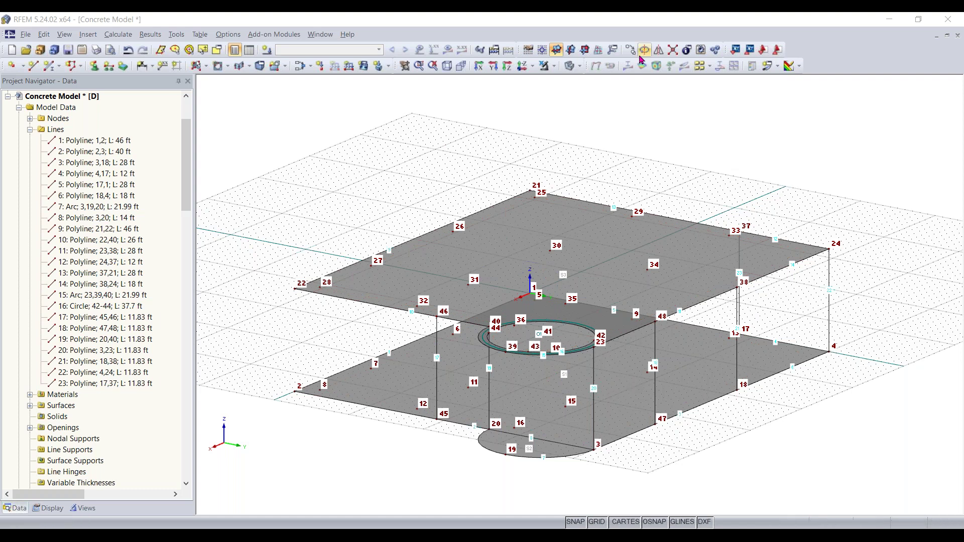
{"action": "left_click", "coordinate": [673, 52]}
{"action": "left_click_drag", "start_coordinate": [879, 136], "coordinate": [245, 480]}
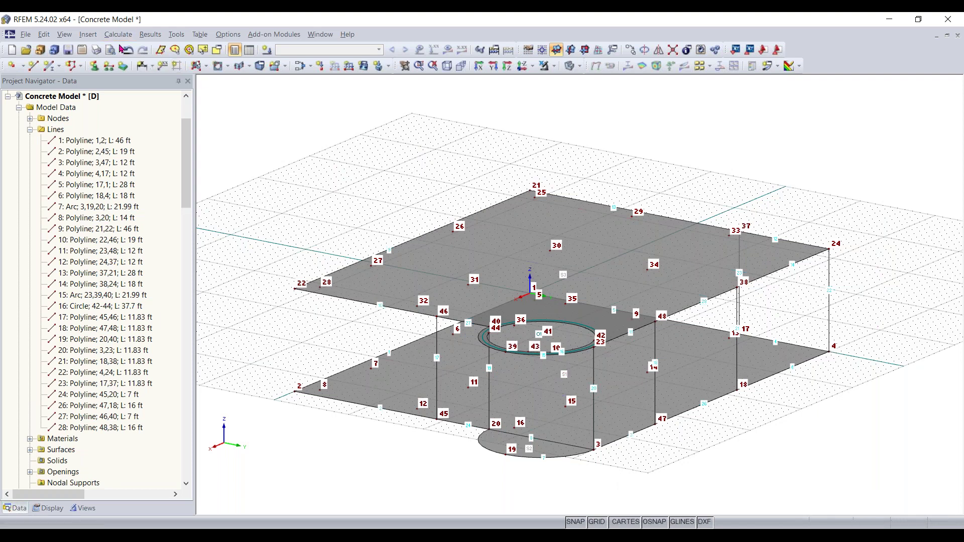
Step: Create 8 in thick walls of Concrete f'c = 4000 psi from boundary lines at nodes 45, 20, 40, 46 and nodes 3, 47, 48, 23
{"action": "left_click", "coordinate": [206, 66]}
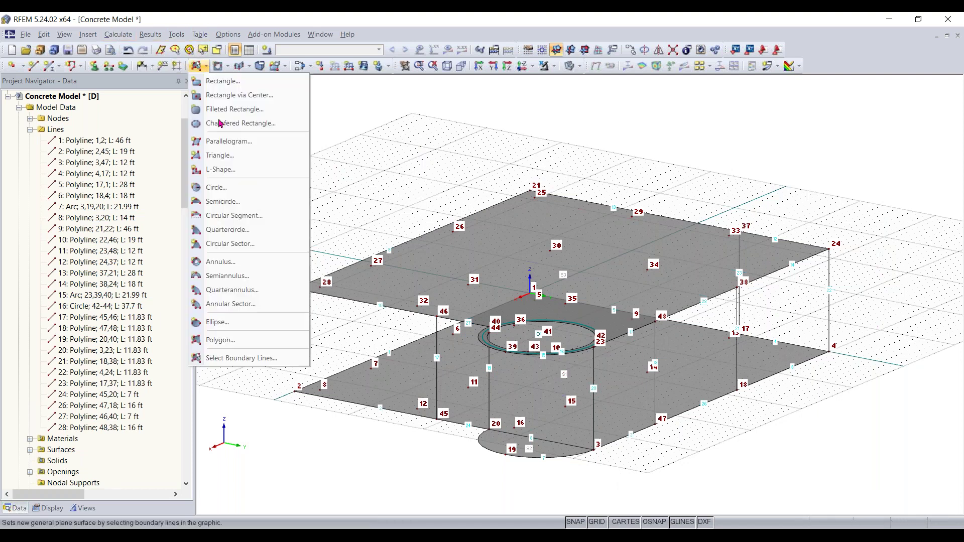
{"action": "left_click", "coordinate": [243, 360]}
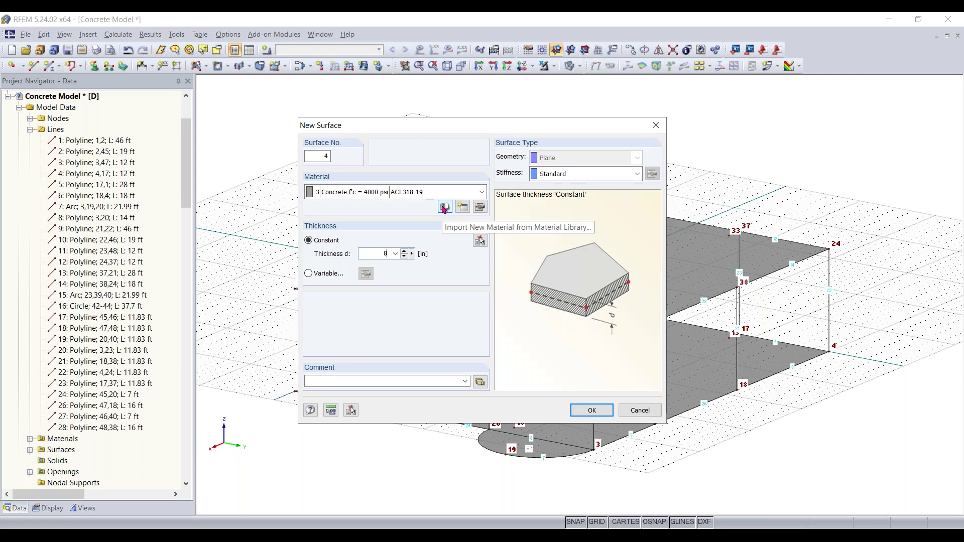
{"action": "left_click", "coordinate": [589, 410]}
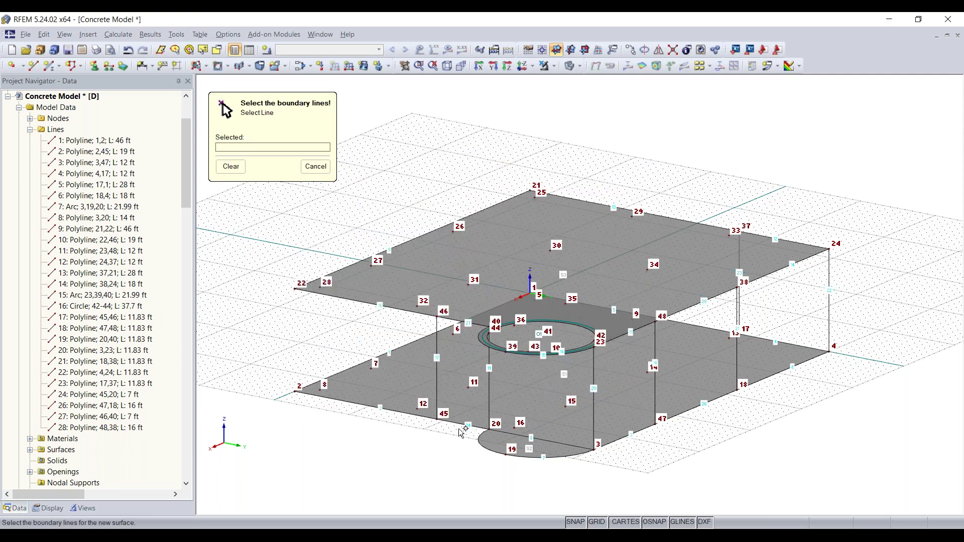
{"action": "scroll", "coordinate": [467, 430], "scroll_direction": "up", "scroll_amount": 4}
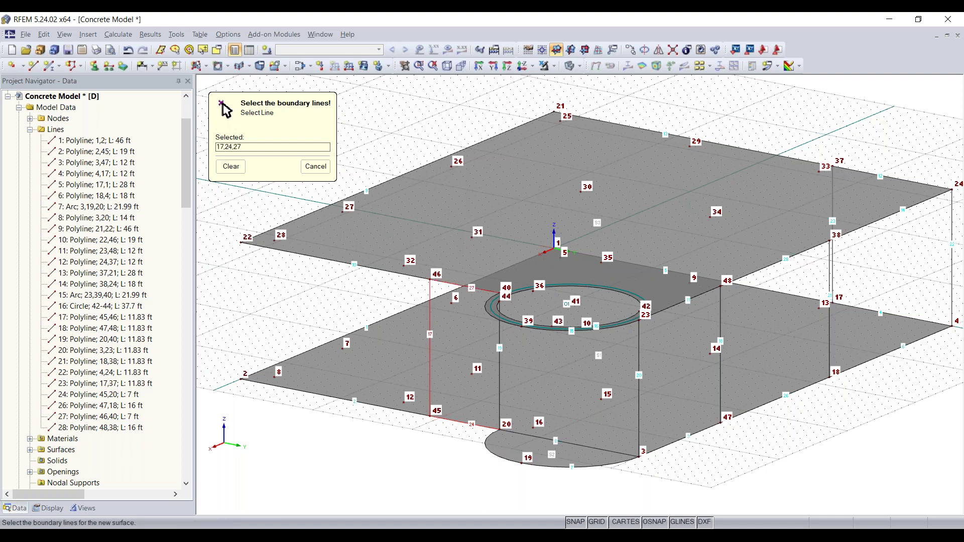
{"action": "left_click", "coordinate": [500, 387]}
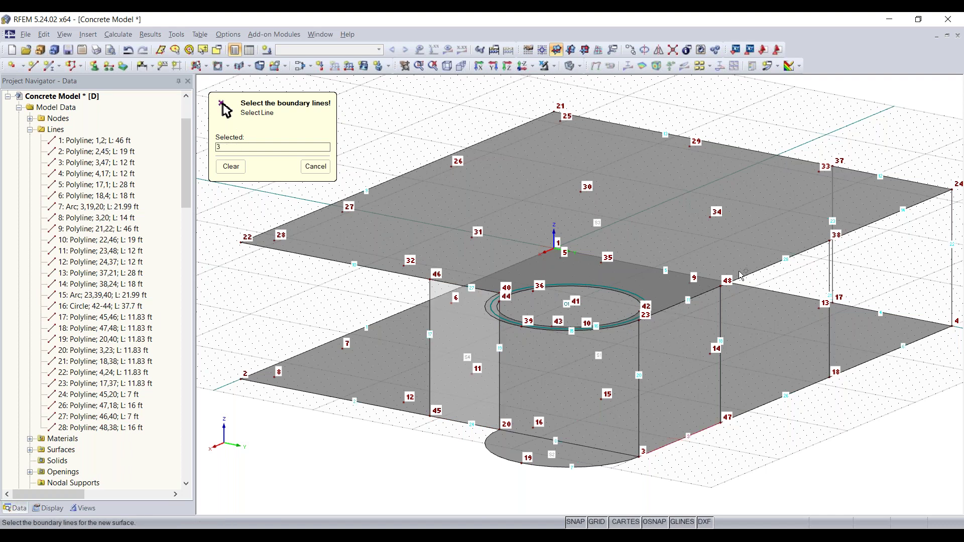
{"action": "left_click", "coordinate": [642, 360]}
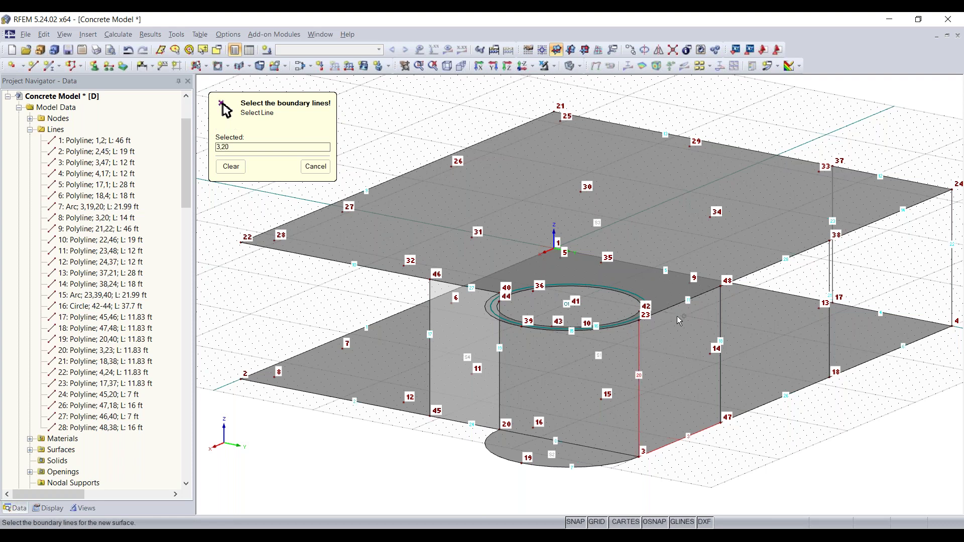
{"action": "left_click", "coordinate": [724, 314]}
Step: Create a wall surface from the boundary lines between nodes 18, 4, 24 and 38
{"action": "middle_click_drag", "start_coordinate": [814, 447], "coordinate": [739, 447], "text": "ctrl"}
{"action": "middle_click_drag", "start_coordinate": [852, 416], "coordinate": [734, 439]}
{"action": "scroll", "coordinate": [734, 438], "scroll_direction": "up", "scroll_amount": 2}
{"action": "left_click", "coordinate": [737, 400]}
{"action": "left_click", "coordinate": [904, 271]}
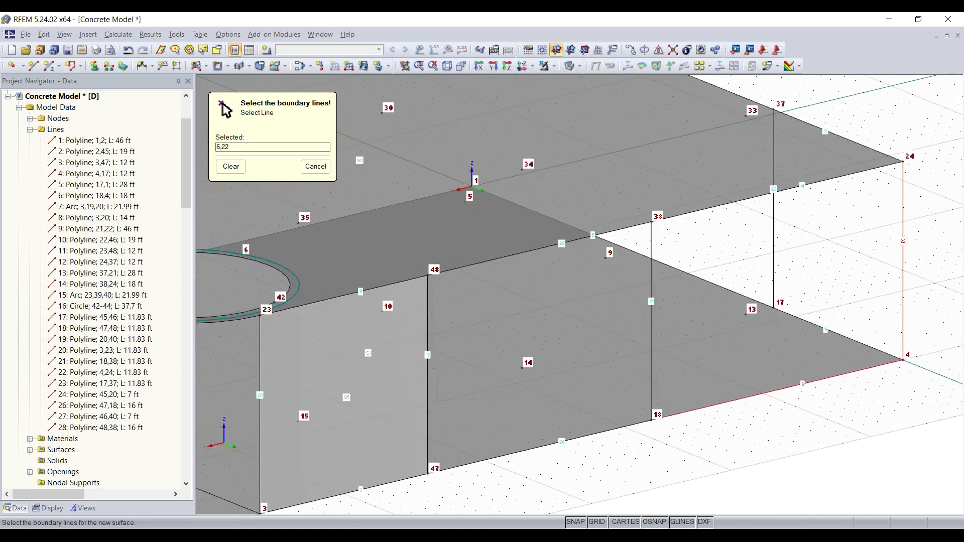
{"action": "left_click", "coordinate": [839, 177]}
{"action": "left_click", "coordinate": [656, 259]}
Step: Create a wall surface from the boundary lines between nodes 4, 17, 37 and 24, and finish the boundary line selection
{"action": "middle_click_drag", "start_coordinate": [657, 258], "coordinate": [600, 342], "text": "ctrl"}
{"action": "left_click", "coordinate": [574, 452]}
{"action": "left_click", "coordinate": [612, 391]}
{"action": "left_click", "coordinate": [525, 259]}
{"action": "left_click", "coordinate": [451, 321]}
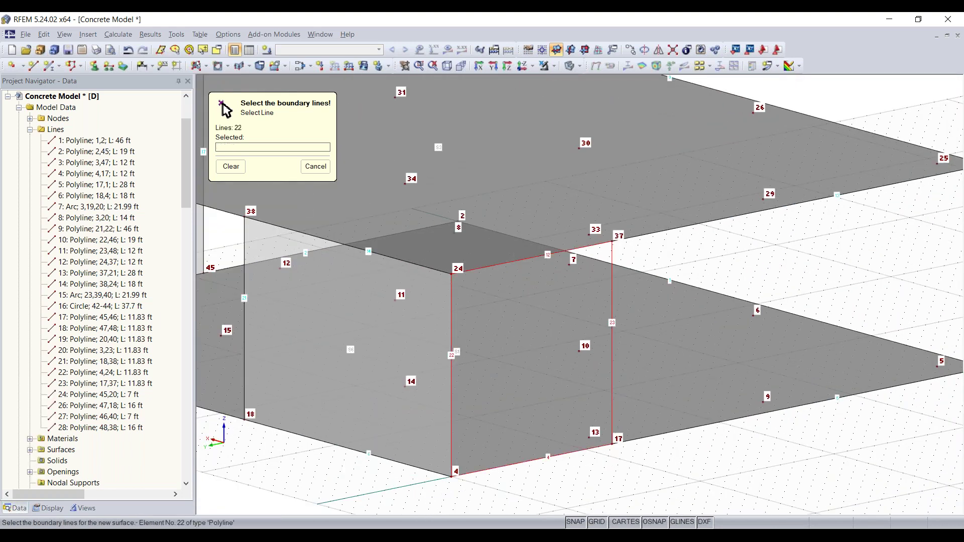
{"action": "scroll", "coordinate": [394, 449], "scroll_direction": "down", "scroll_amount": 3}
{"action": "middle_click_drag", "start_coordinate": [395, 449], "coordinate": [630, 445]}
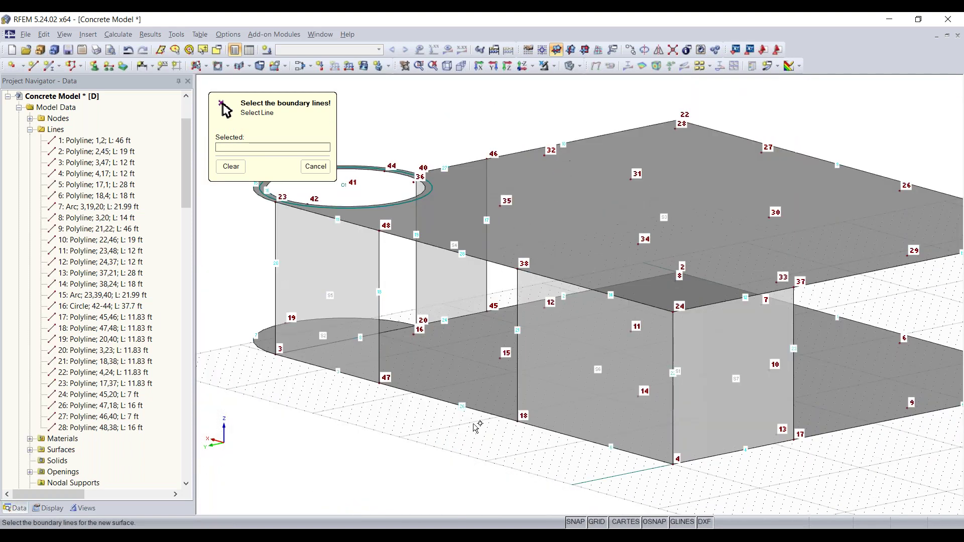
{"action": "key", "text": "Escape"}
Step: Create an 8 in thick curved quadrangle wall of Concrete f'c = 4000 psi between the two semicircular slab edges and their vertical end lines
{"action": "middle_click_drag", "start_coordinate": [386, 397], "coordinate": [577, 373], "text": "ctrl"}
{"action": "middle_click_drag", "start_coordinate": [813, 392], "coordinate": [775, 347]}
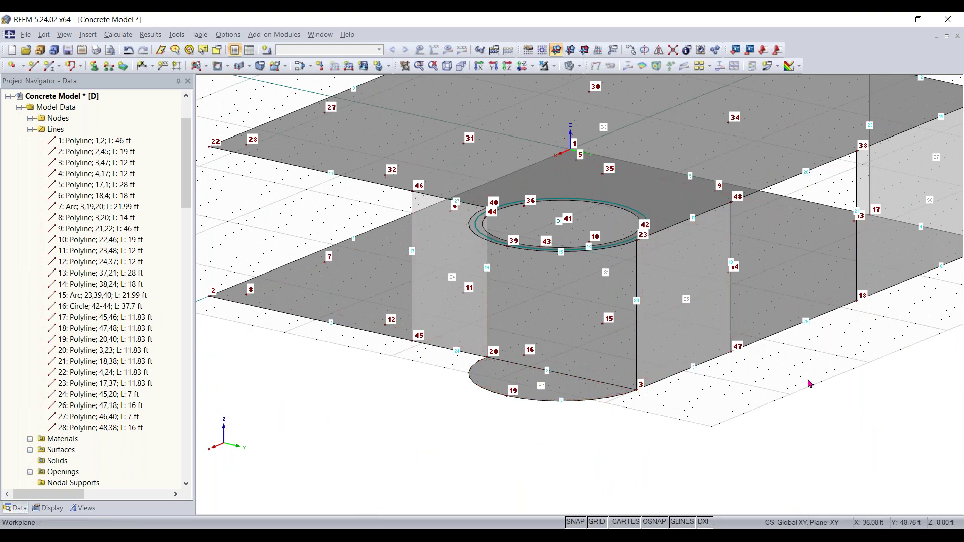
{"action": "left_click", "coordinate": [205, 67]}
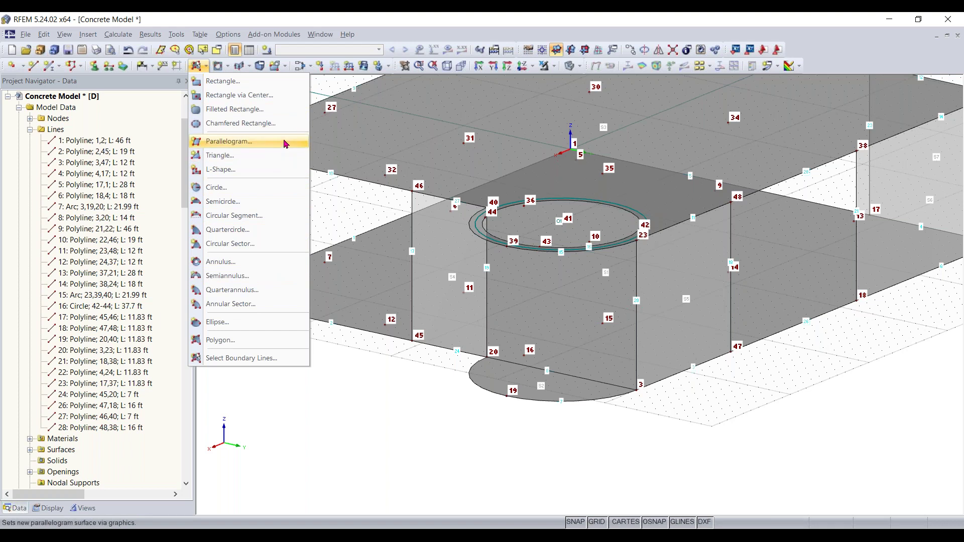
{"action": "left_click", "coordinate": [285, 66]}
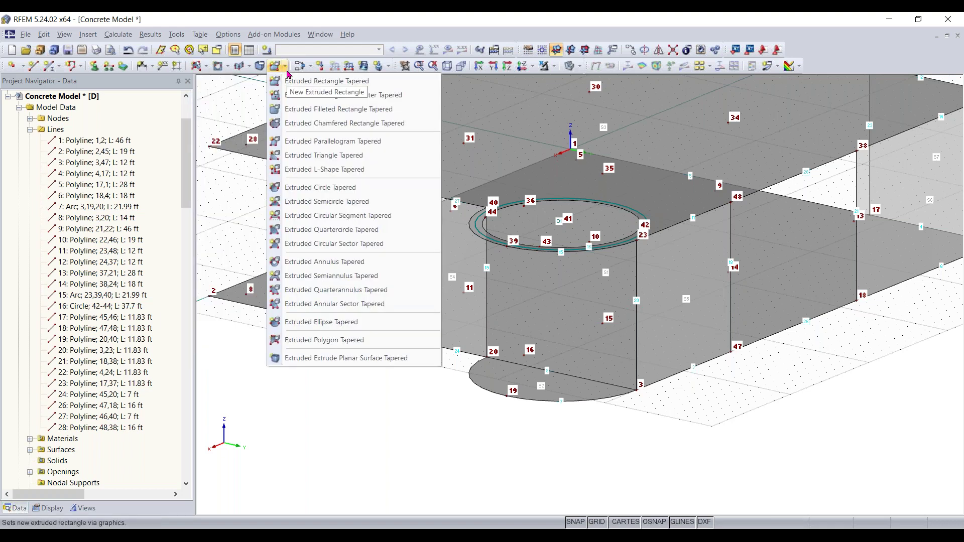
{"action": "left_click", "coordinate": [249, 68]}
{"action": "left_click", "coordinate": [250, 69]}
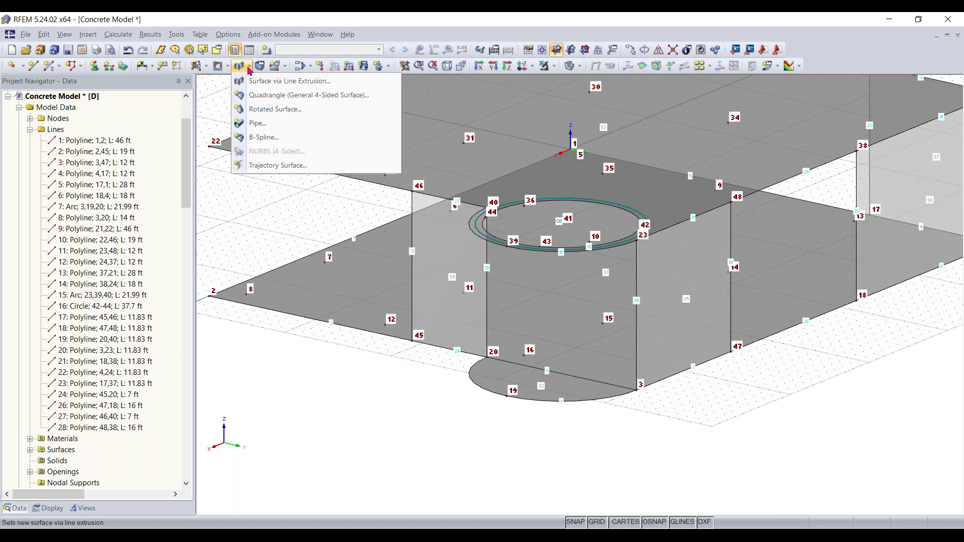
{"action": "left_click", "coordinate": [275, 102]}
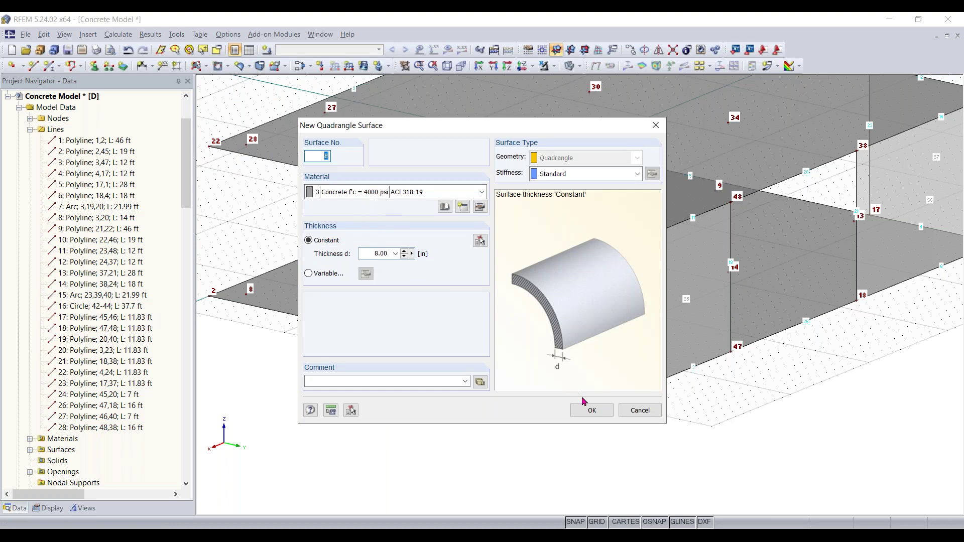
{"action": "left_click", "coordinate": [591, 409]}
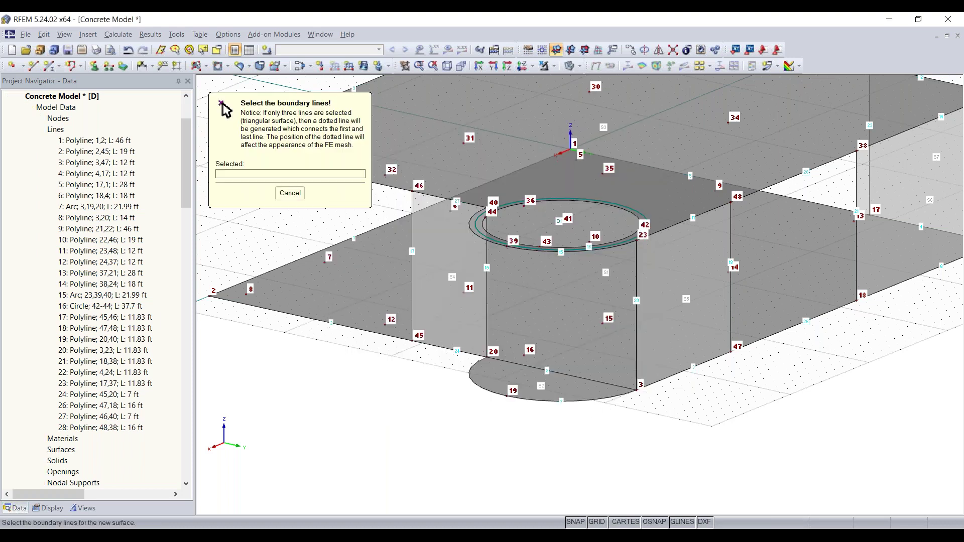
{"action": "left_click", "coordinate": [585, 400]}
{"action": "left_click", "coordinate": [636, 352]}
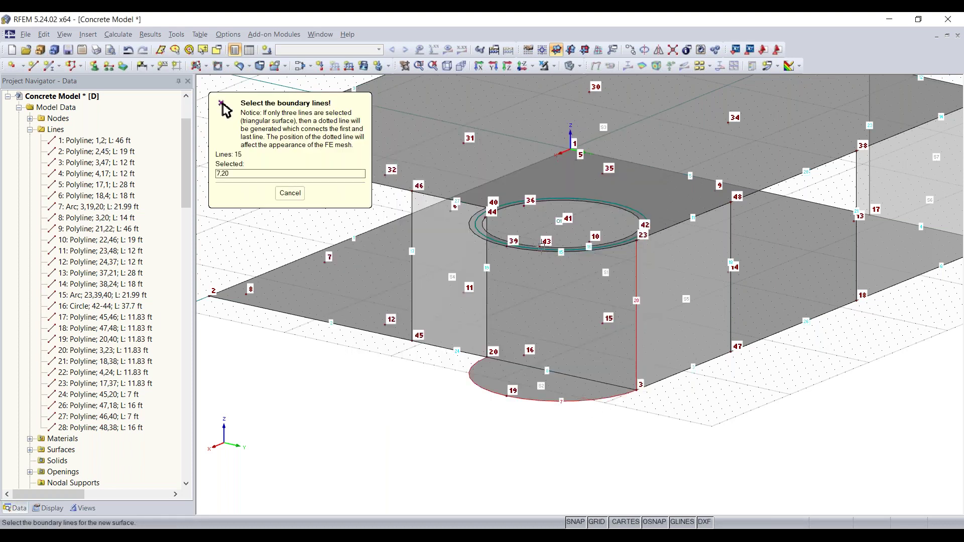
{"action": "left_click", "coordinate": [535, 250]}
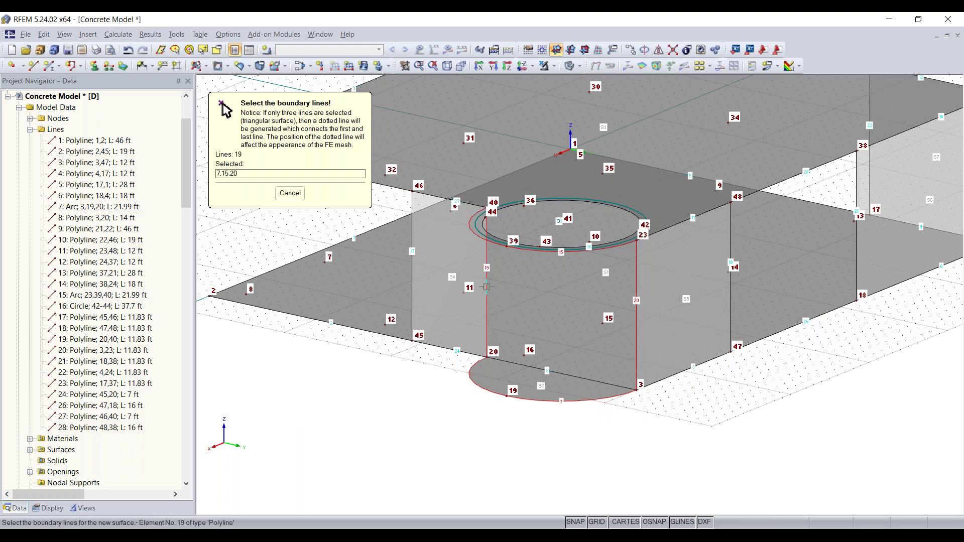
{"action": "left_click", "coordinate": [486, 311]}
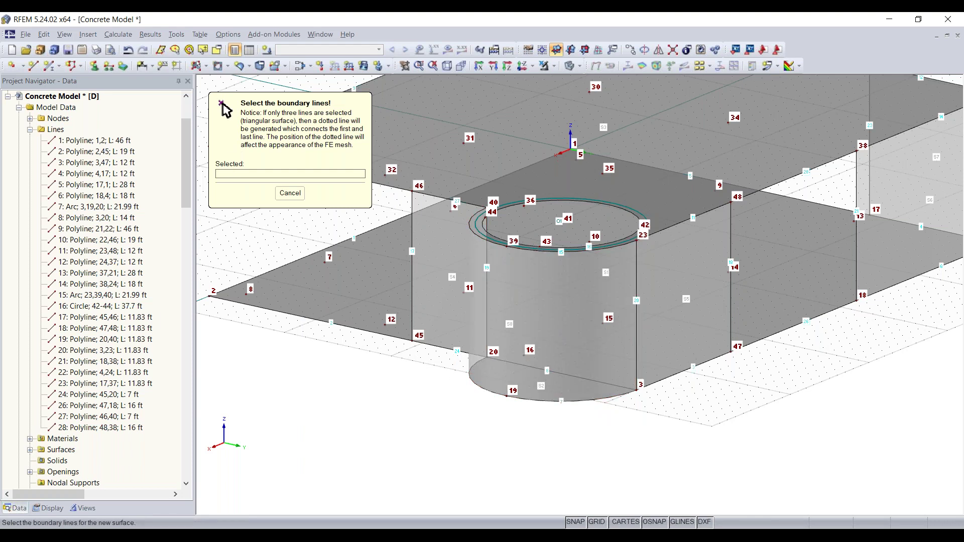
{"action": "key", "text": "Escape"}
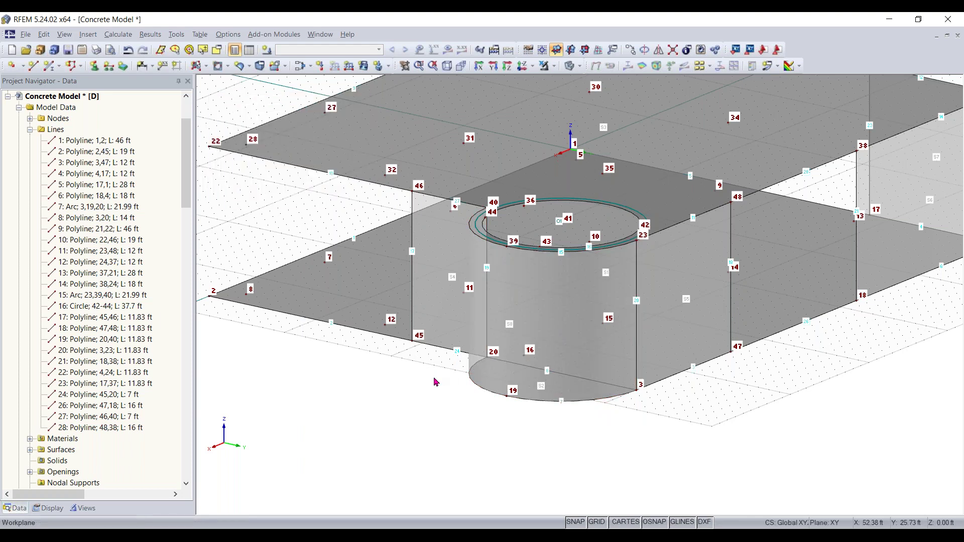
Step: Examine the curved wall, the flat walls and both slabs from several sides
{"action": "middle_click_drag", "start_coordinate": [681, 437], "coordinate": [337, 454]}
{"action": "right_click", "coordinate": [337, 455]}
{"action": "left_click", "coordinate": [347, 458]}
{"action": "middle_click_drag", "start_coordinate": [293, 383], "coordinate": [609, 442]}
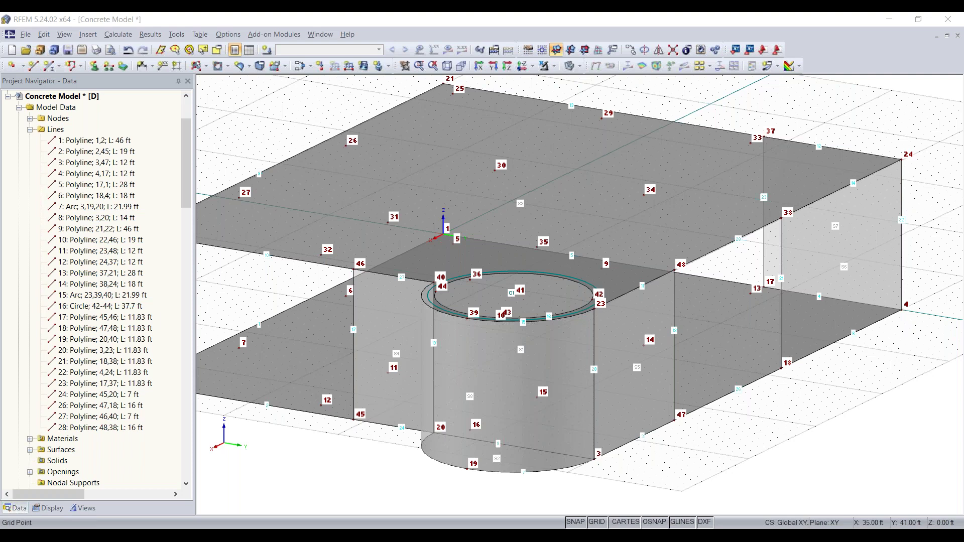
{"action": "left_click", "coordinate": [555, 418]}
{"action": "middle_click_drag", "start_coordinate": [556, 418], "coordinate": [844, 386], "text": "ctrl"}
{"action": "scroll", "coordinate": [255, 336], "scroll_direction": "down", "scroll_amount": 1}
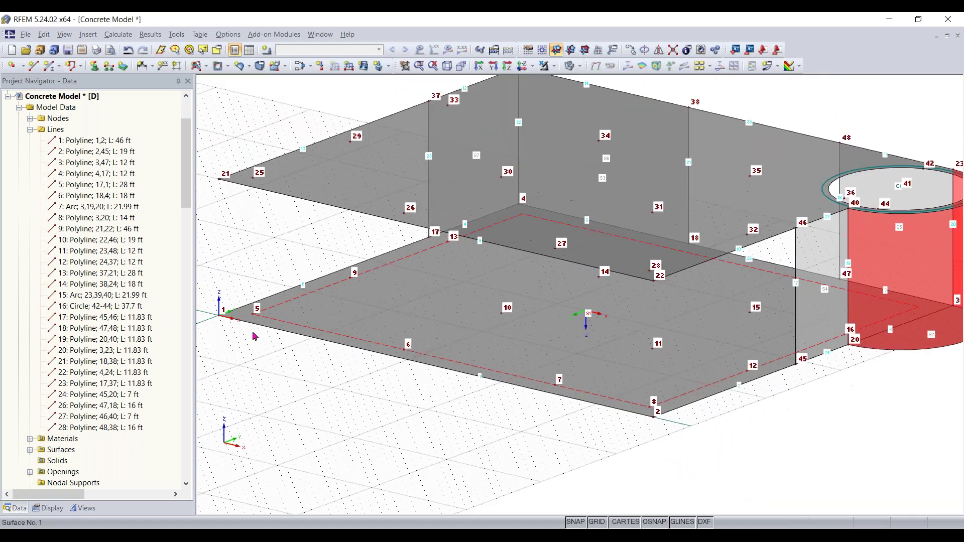
{"action": "middle_click_drag", "start_coordinate": [261, 345], "coordinate": [455, 400]}
{"action": "middle_click_drag", "start_coordinate": [804, 366], "coordinate": [659, 362]}
{"action": "left_click", "coordinate": [859, 425]}
{"action": "scroll", "coordinate": [652, 275], "scroll_direction": "up", "scroll_amount": 3}
{"action": "left_click", "coordinate": [653, 276]}
{"action": "scroll", "coordinate": [654, 276], "scroll_direction": "up", "scroll_amount": 1}
{"action": "scroll", "coordinate": [690, 341], "scroll_direction": "down", "scroll_amount": 1}
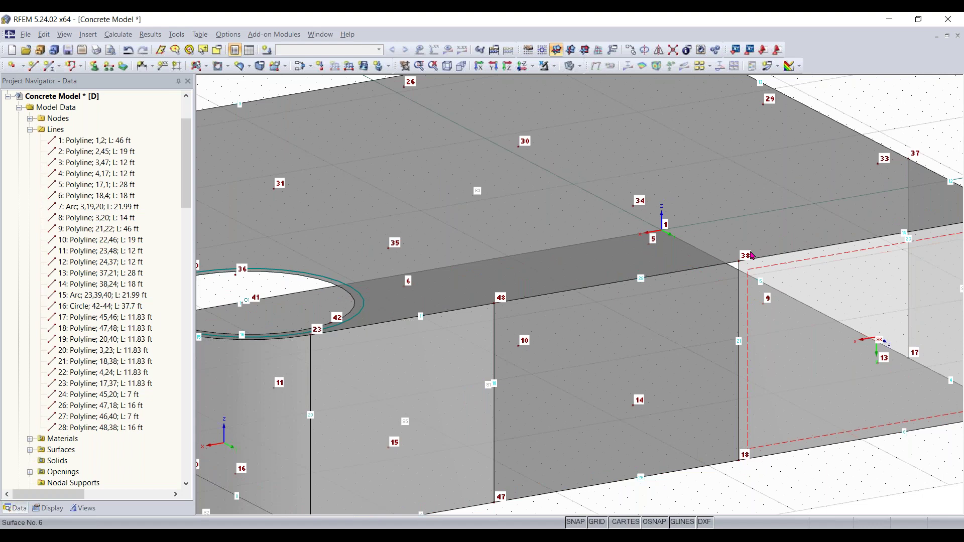
{"action": "middle_click_drag", "start_coordinate": [646, 417], "coordinate": [711, 456]}
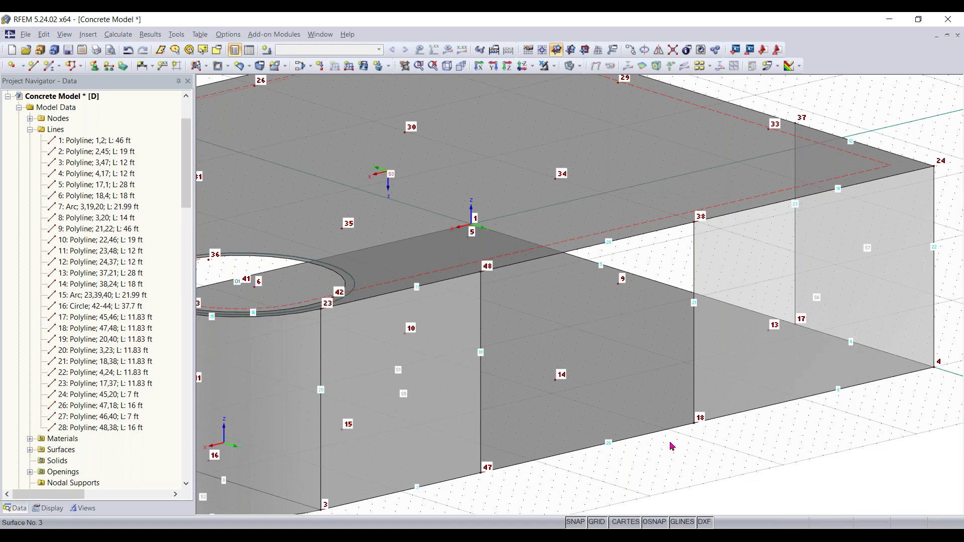
Step: Set the work plane to YZ
{"action": "left_click", "coordinate": [206, 66]}
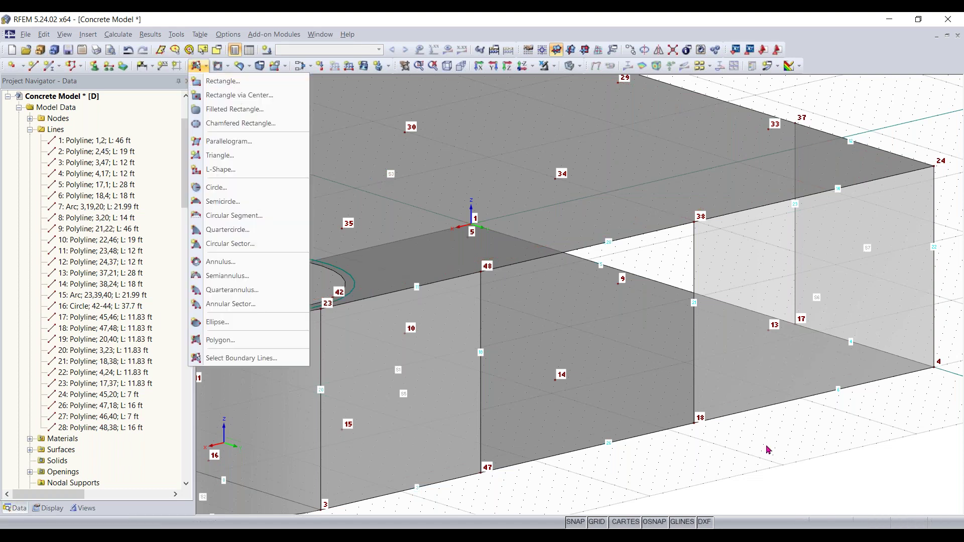
{"action": "left_click", "coordinate": [243, 108]}
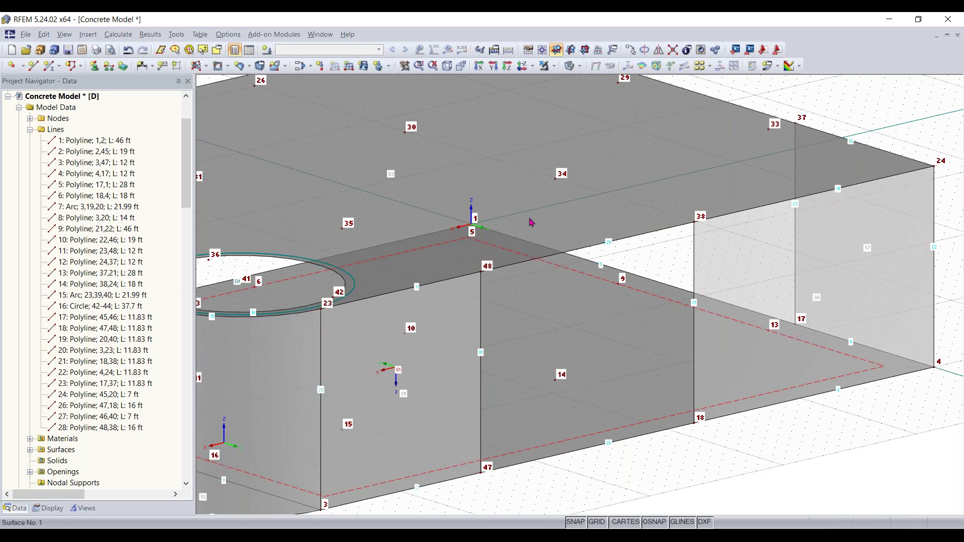
{"action": "left_click", "coordinate": [575, 52]}
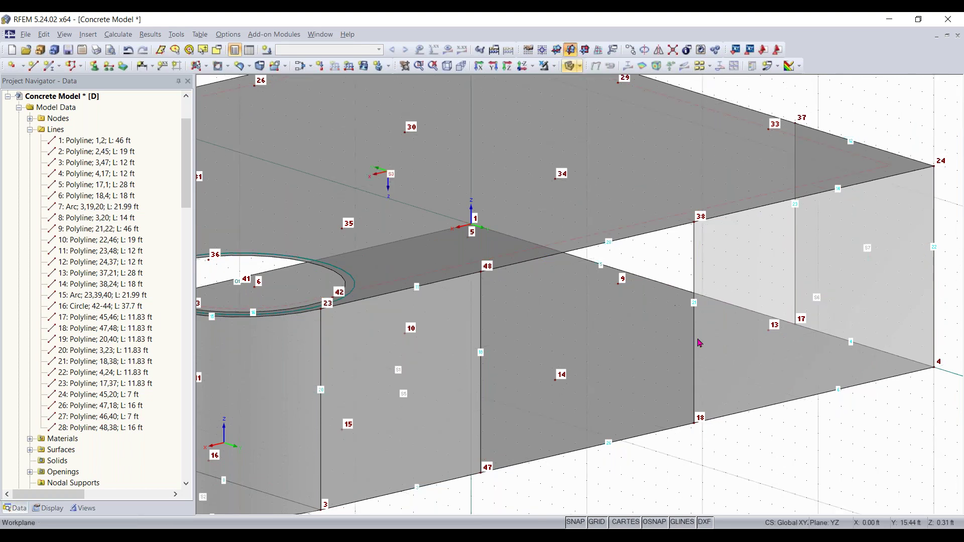
Step: Move the work plane origin to node 18 at the lower slab's edge
{"action": "scroll", "coordinate": [701, 351], "scroll_direction": "down", "scroll_amount": 2}
{"action": "middle_click_drag", "start_coordinate": [708, 364], "coordinate": [820, 459], "text": "ctrl"}
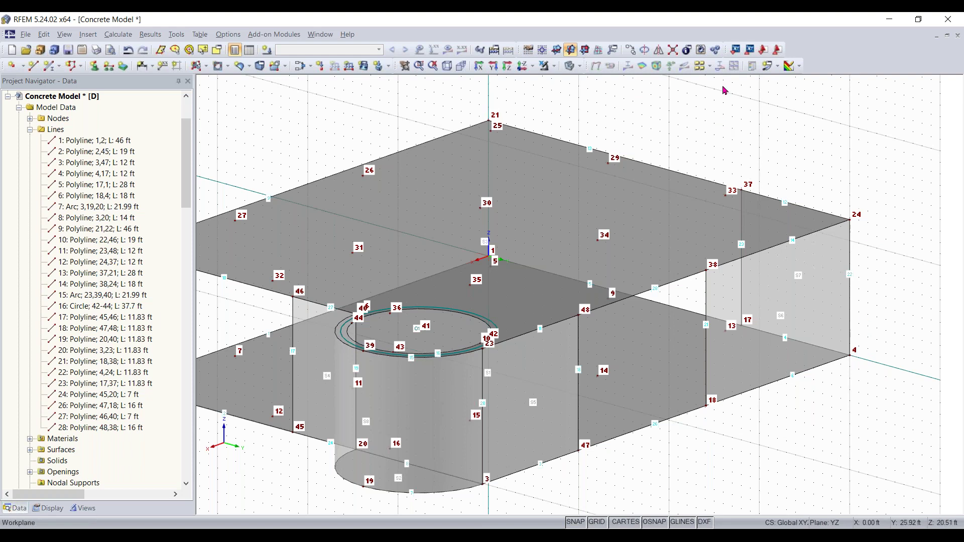
{"action": "left_click", "coordinate": [542, 50]}
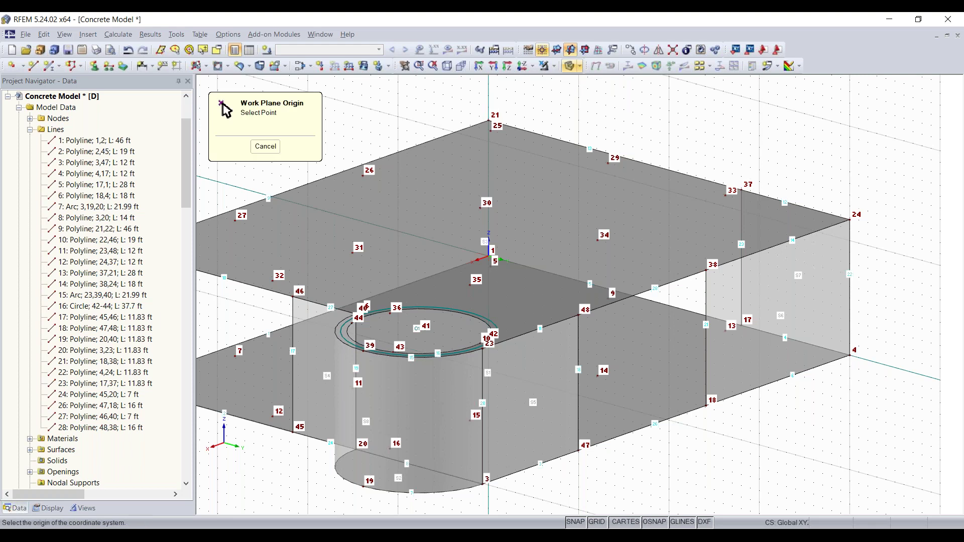
{"action": "scroll", "coordinate": [708, 406], "scroll_direction": "up", "scroll_amount": 3}
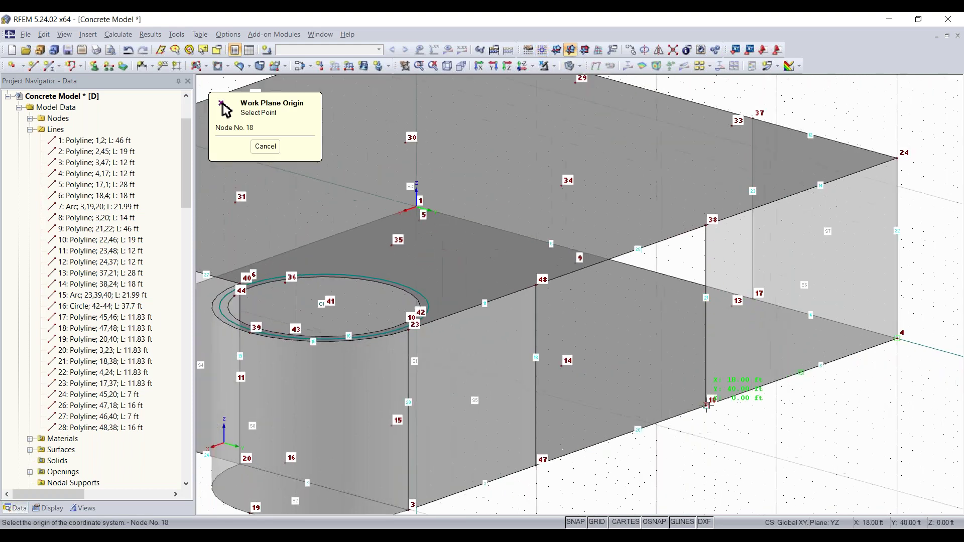
{"action": "left_click", "coordinate": [708, 400]}
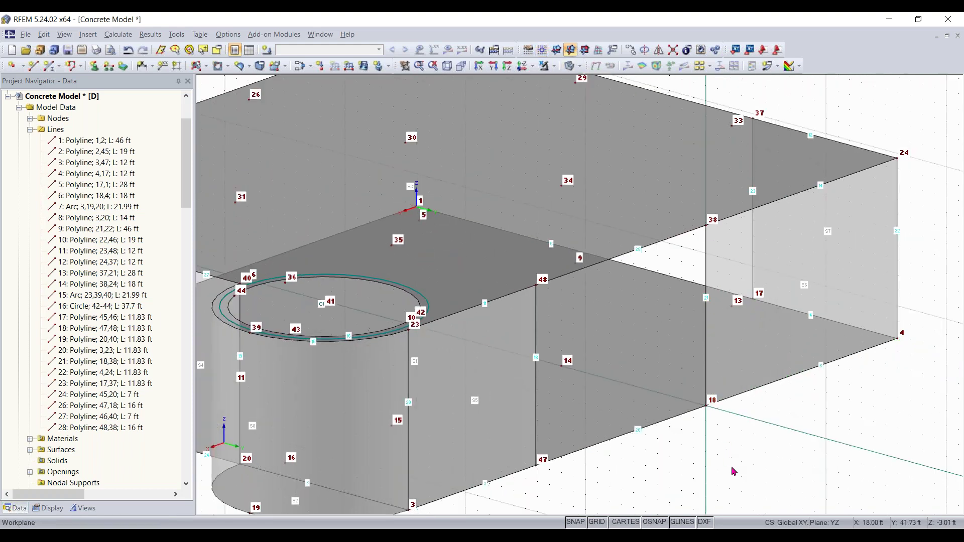
Step: Create an 8 in thick rectangular wall surface of Concrete f'c = 4000 psi from node 18 to node 34
{"action": "middle_click_drag", "start_coordinate": [739, 453], "coordinate": [561, 430], "text": "ctrl"}
{"action": "right_click_drag", "start_coordinate": [561, 430], "coordinate": [726, 444]}
{"action": "left_click", "coordinate": [712, 464]}
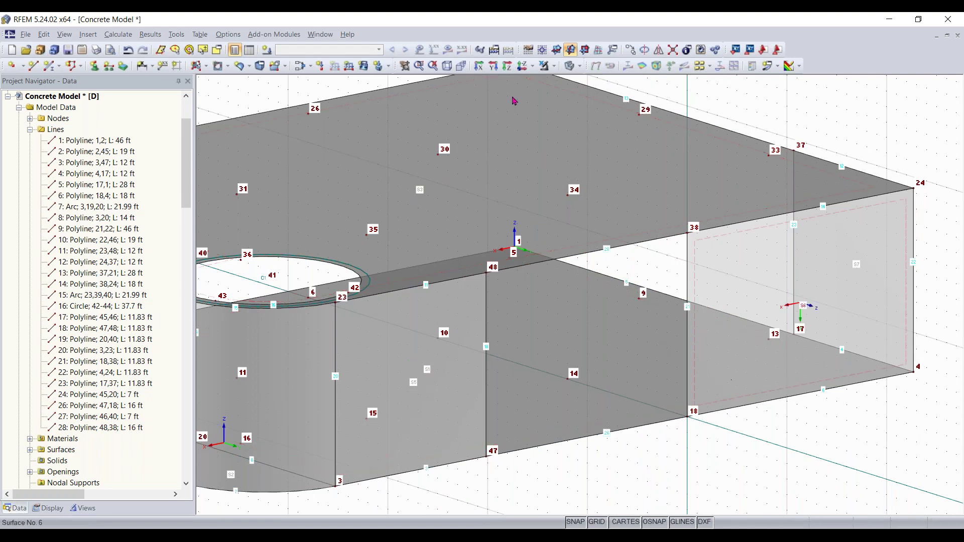
{"action": "left_click", "coordinate": [205, 66]}
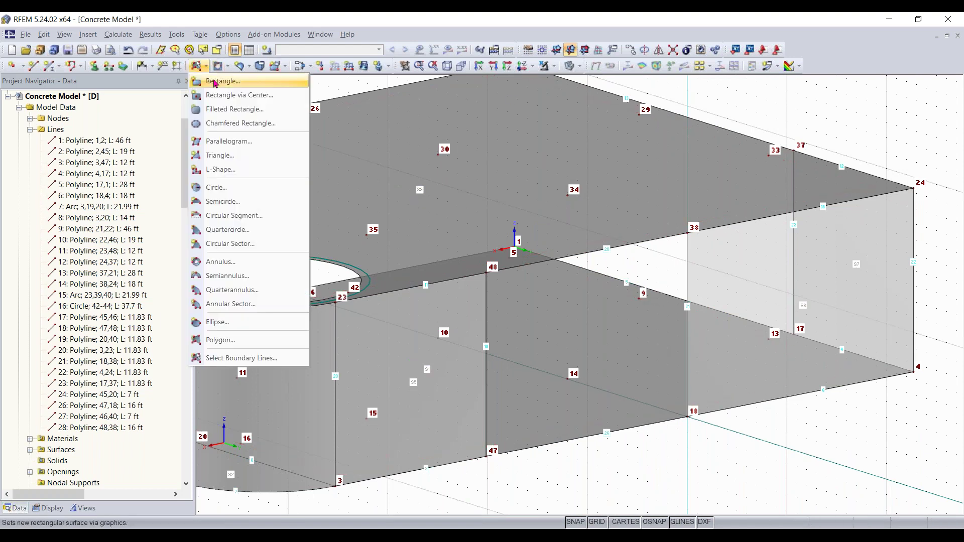
{"action": "left_click", "coordinate": [214, 82]}
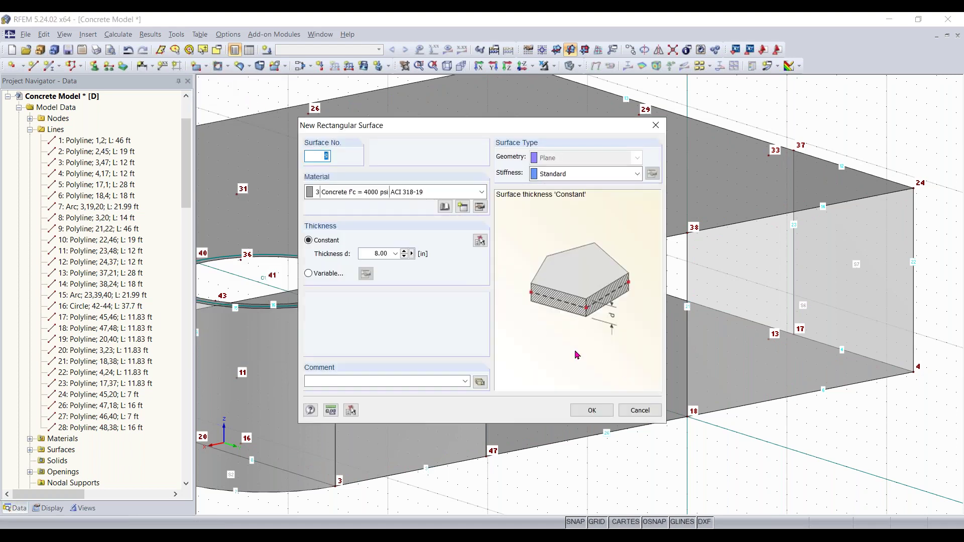
{"action": "left_click", "coordinate": [592, 411]}
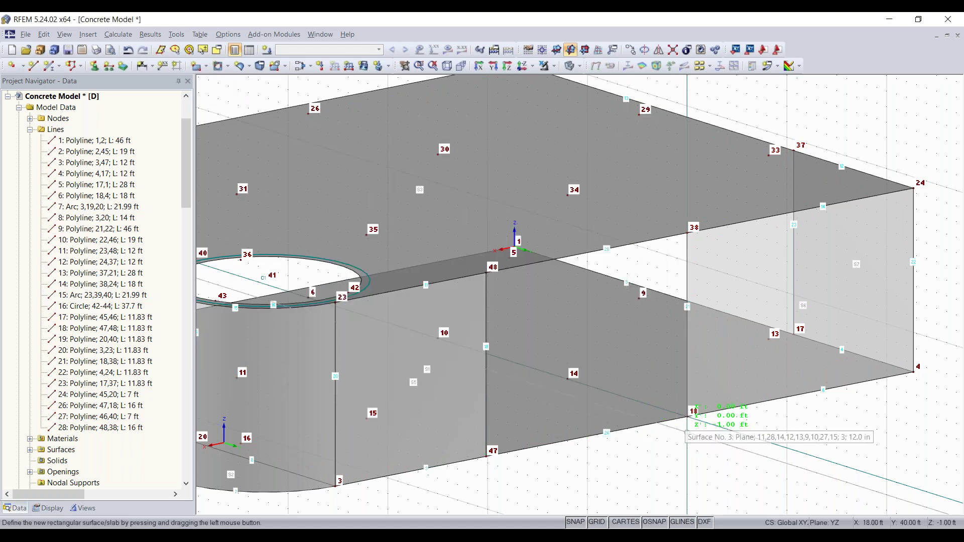
{"action": "left_click", "coordinate": [688, 417]}
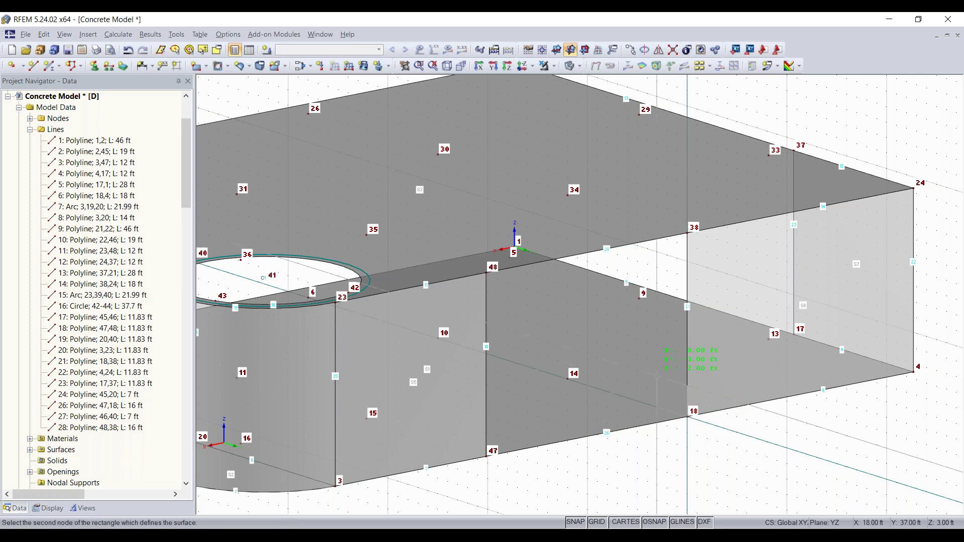
{"action": "left_click", "coordinate": [567, 195]}
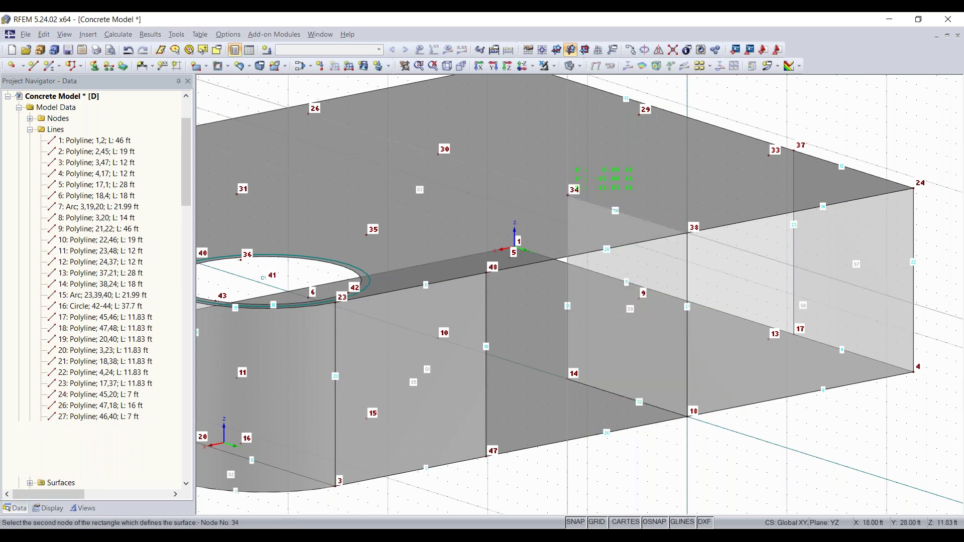
{"action": "right_click", "coordinate": [771, 439]}
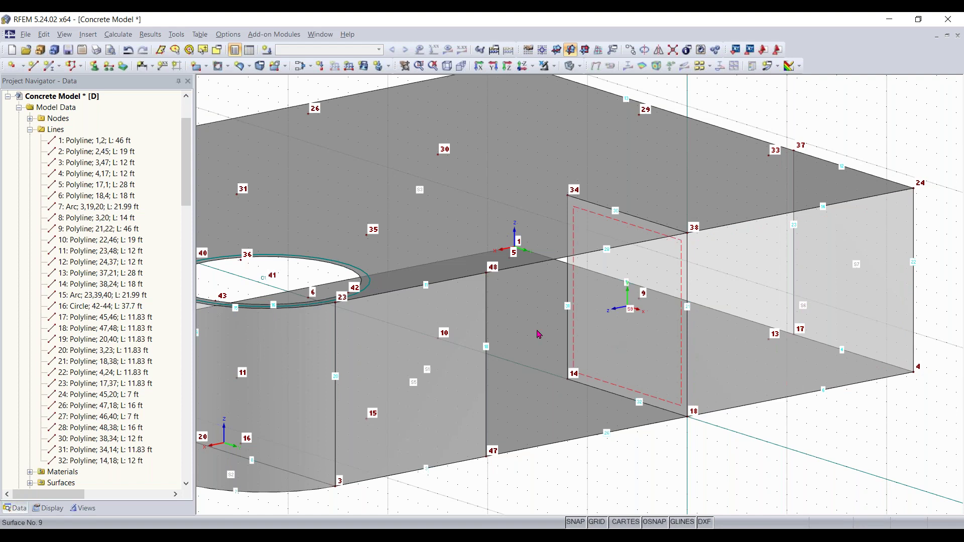
Step: Set the work plane to XY
{"action": "scroll", "coordinate": [558, 377], "scroll_direction": "down", "scroll_amount": 3}
{"action": "middle_click_drag", "start_coordinate": [558, 377], "coordinate": [587, 385]}
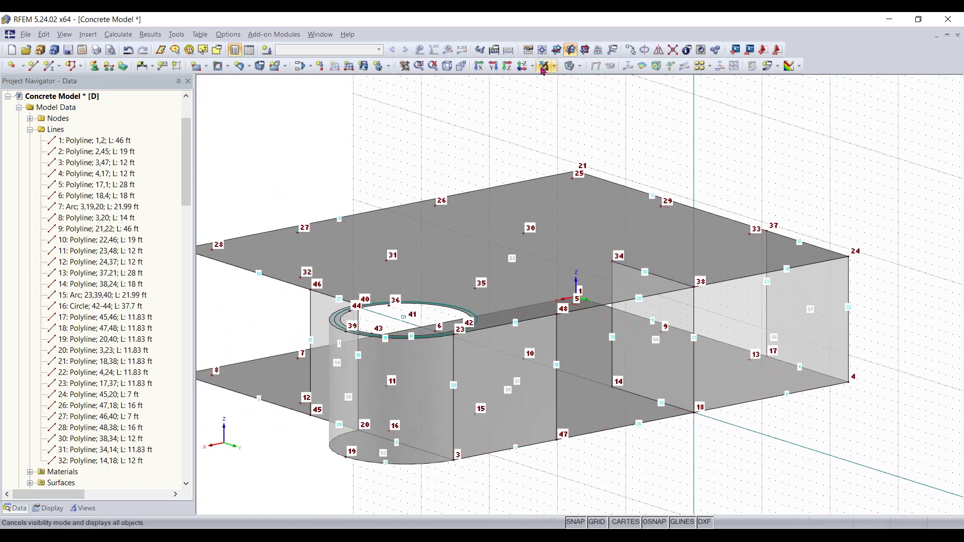
{"action": "left_click", "coordinate": [447, 67]}
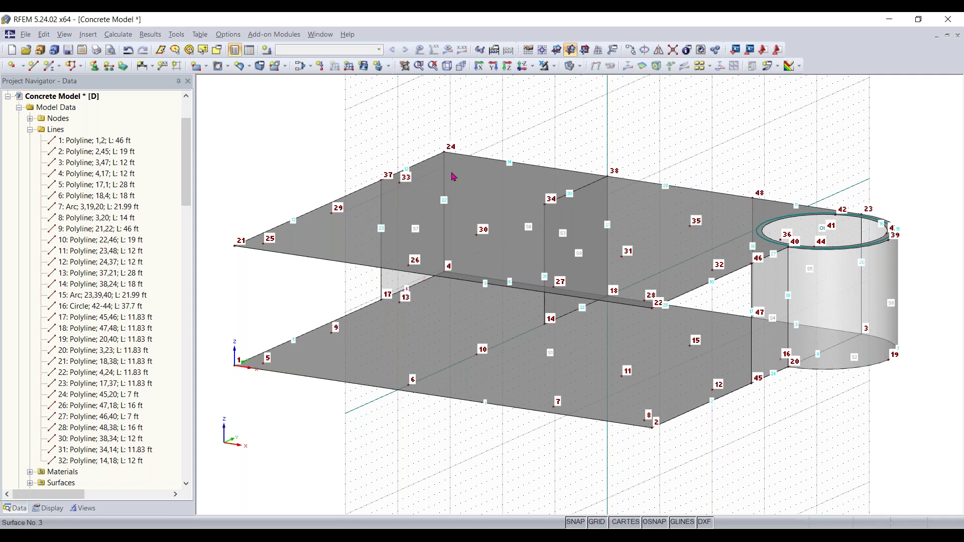
{"action": "left_click", "coordinate": [556, 49]}
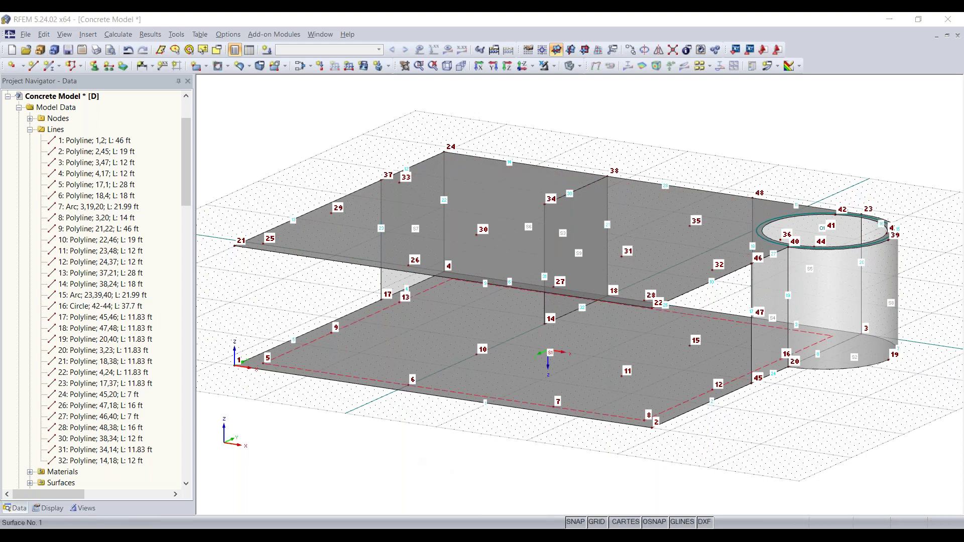
Step: Draw a vertical line from node 5 on the lower slab to node 25 on the upper slab
{"action": "middle_click_drag", "start_coordinate": [371, 446], "coordinate": [711, 435], "text": "ctrl"}
{"action": "right_click_drag", "start_coordinate": [711, 435], "coordinate": [675, 411]}
{"action": "left_click", "coordinate": [684, 464]}
{"action": "scroll", "coordinate": [690, 444], "scroll_direction": "up", "scroll_amount": 5}
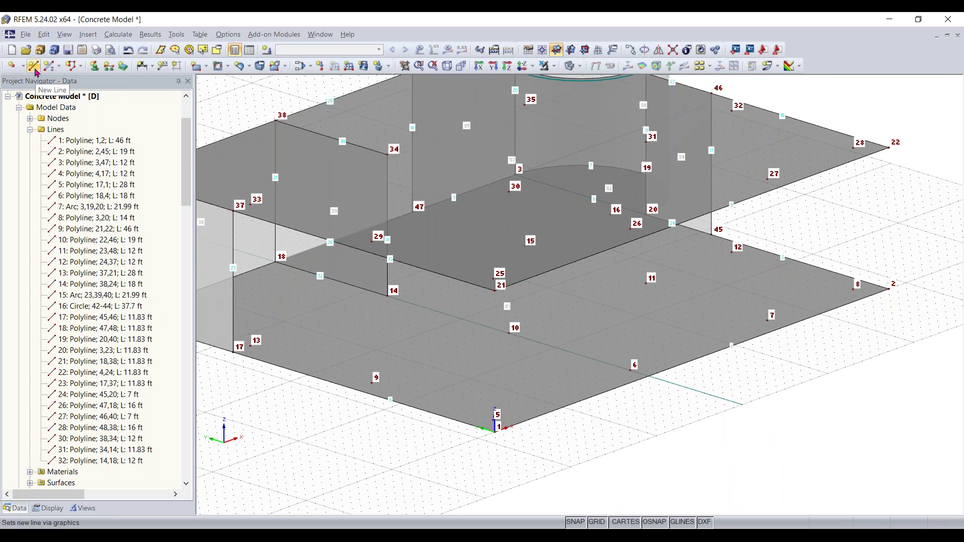
{"action": "left_click", "coordinate": [34, 67]}
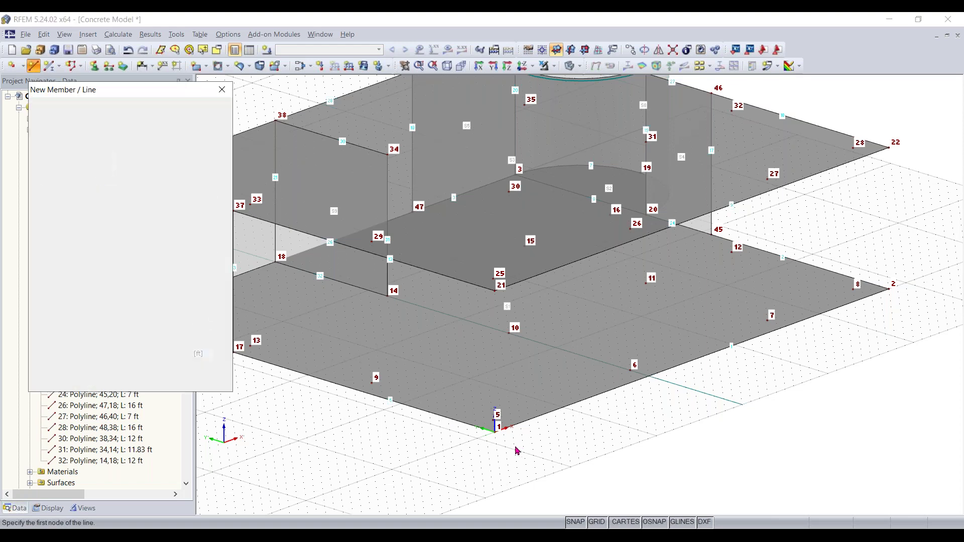
{"action": "left_click", "coordinate": [495, 432]}
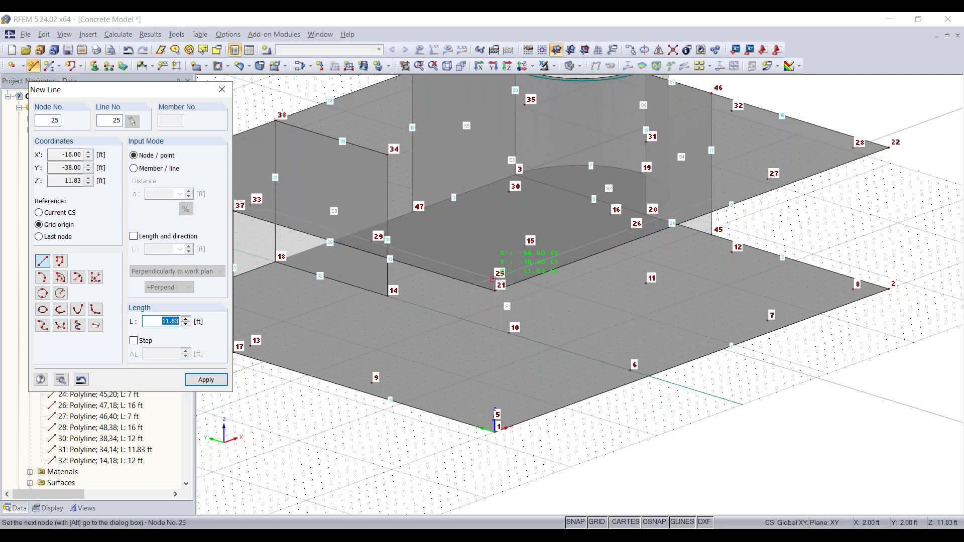
{"action": "left_click", "coordinate": [493, 280]}
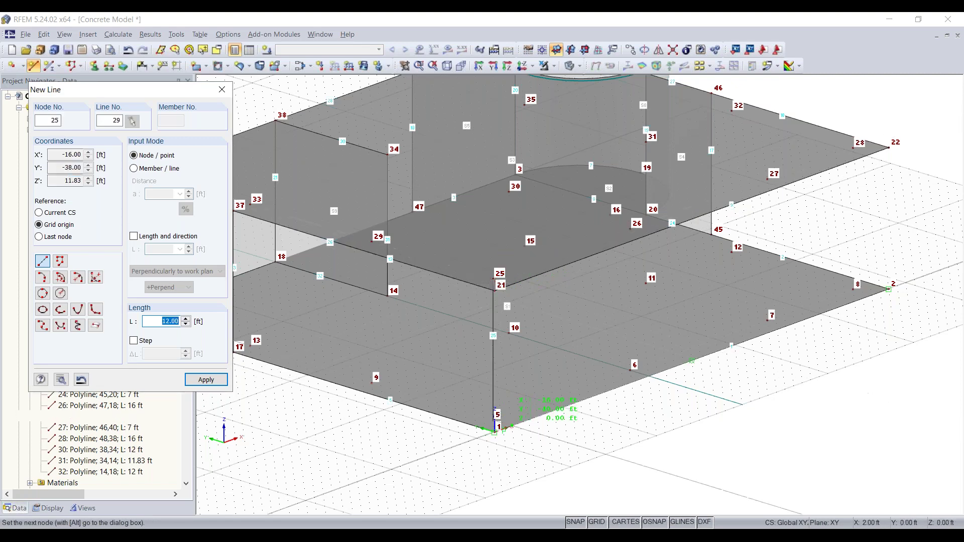
{"action": "scroll", "coordinate": [522, 397], "scroll_direction": "up", "scroll_amount": 3}
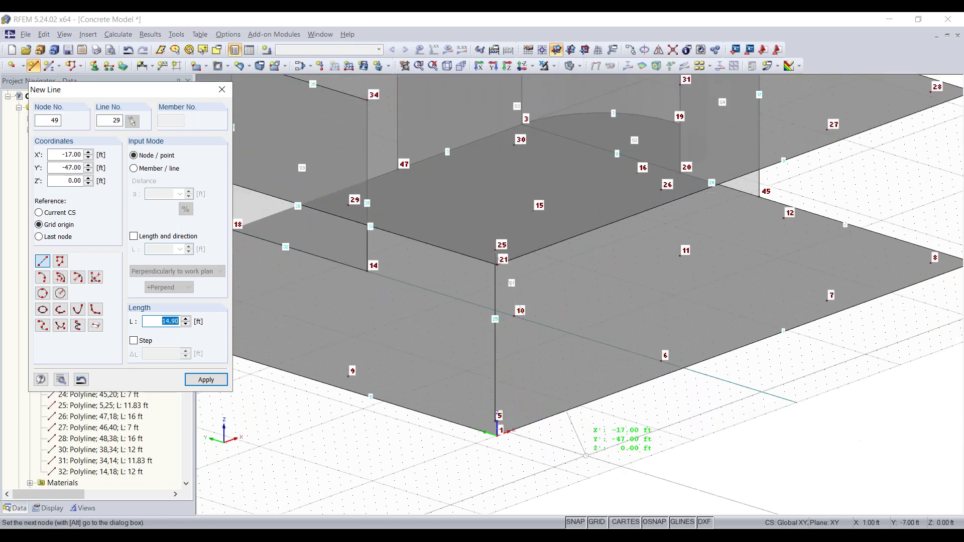
{"action": "right_click", "coordinate": [600, 458]}
{"action": "right_click", "coordinate": [631, 463]}
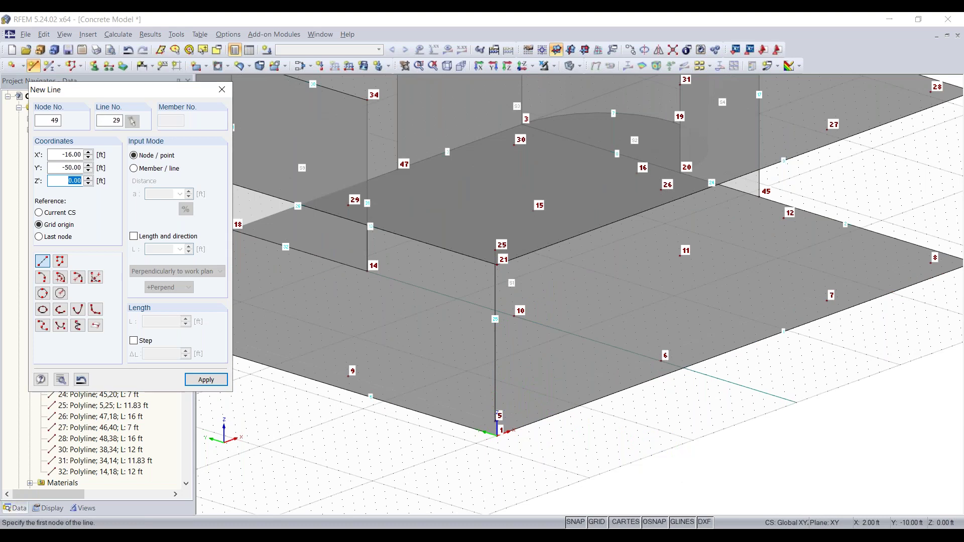
Step: Edit the vertical line between nodes 5 and 25 to make a beam member available on it
{"action": "middle_click_drag", "start_coordinate": [594, 446], "coordinate": [691, 399], "text": "ctrl"}
{"action": "right_click_drag", "start_coordinate": [691, 399], "coordinate": [693, 397]}
{"action": "left_click", "coordinate": [593, 447]}
{"action": "middle_click_drag", "start_coordinate": [617, 442], "coordinate": [522, 502]}
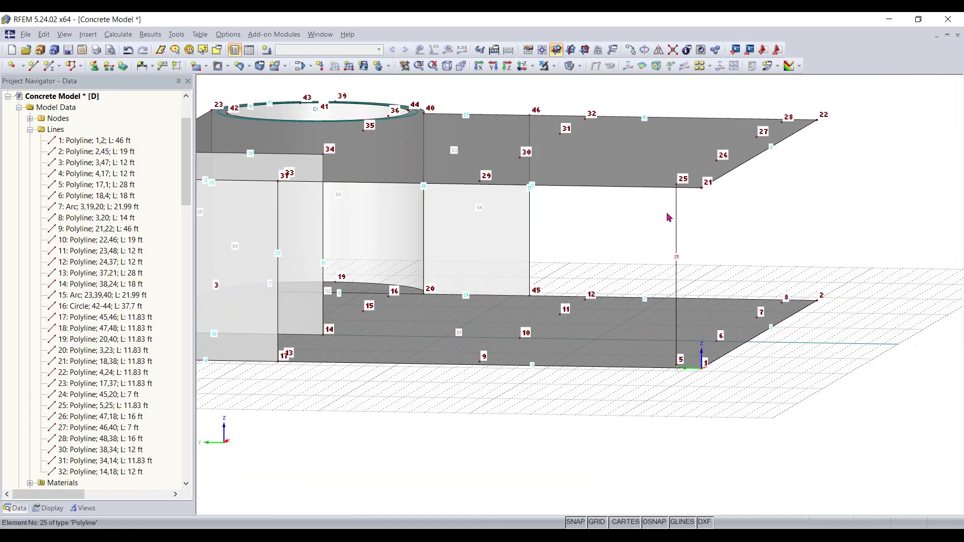
{"action": "double_click", "coordinate": [677, 251]}
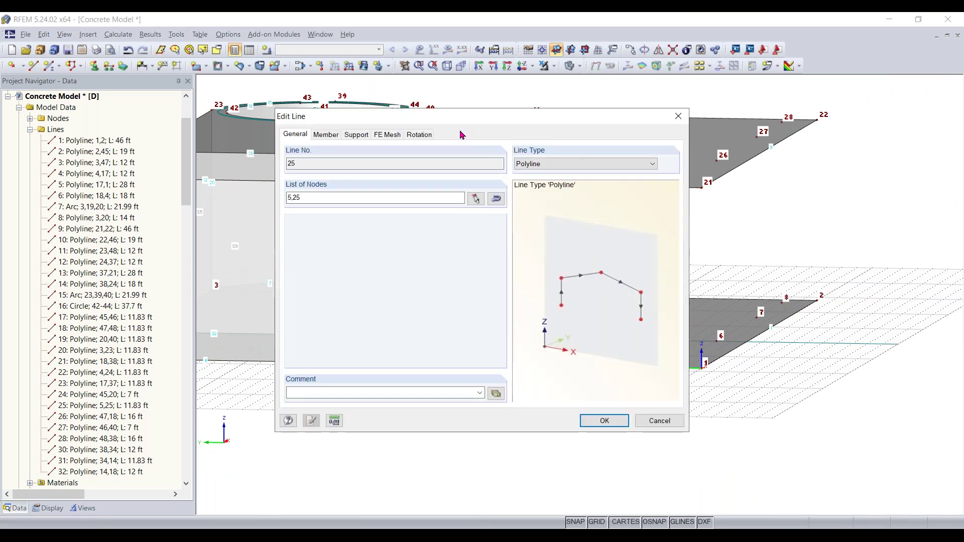
{"action": "left_click_drag", "start_coordinate": [337, 124], "coordinate": [331, 121]}
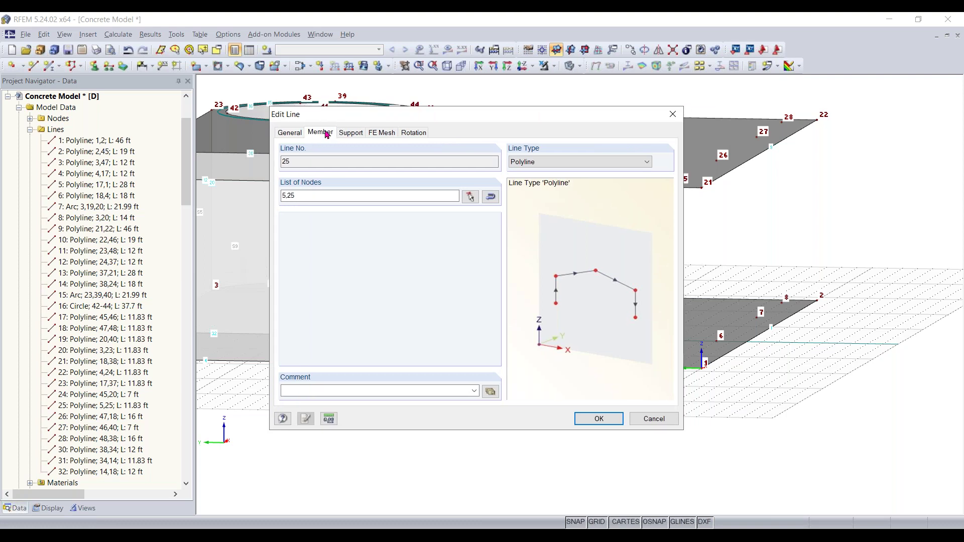
{"action": "left_click", "coordinate": [327, 134]}
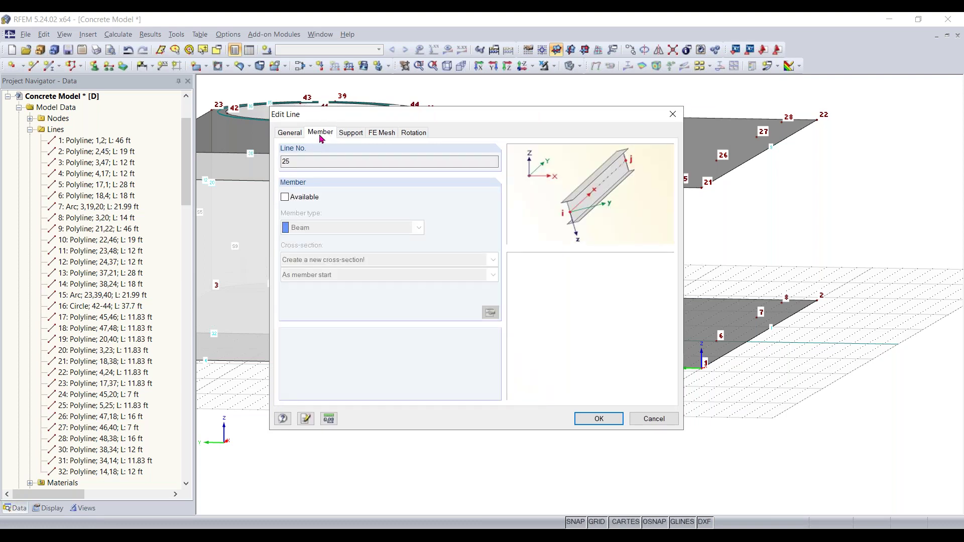
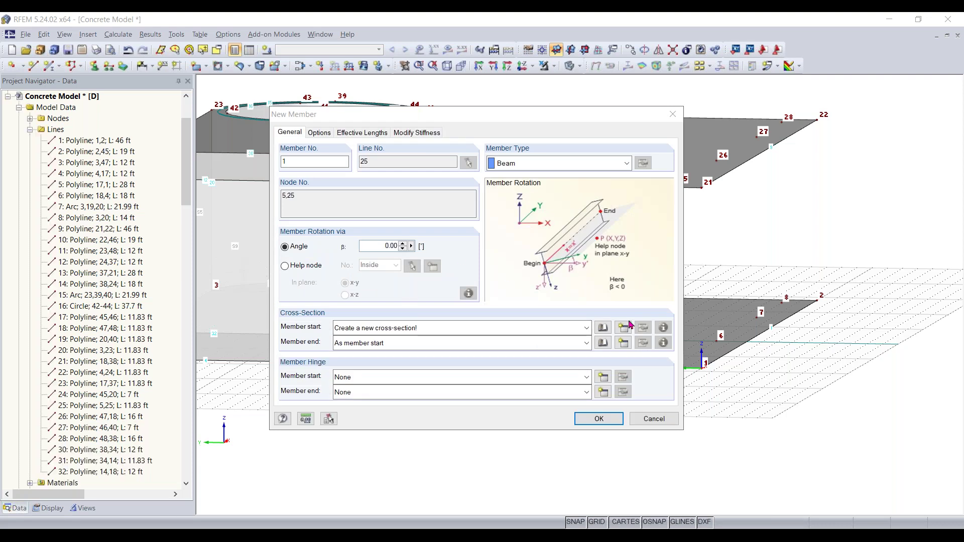
Step: Give the new member a 14 by 14 in solid rectangular cross-section of Concrete f'c = 4000 psi and finish editing the line
{"action": "left_click", "coordinate": [604, 334]}
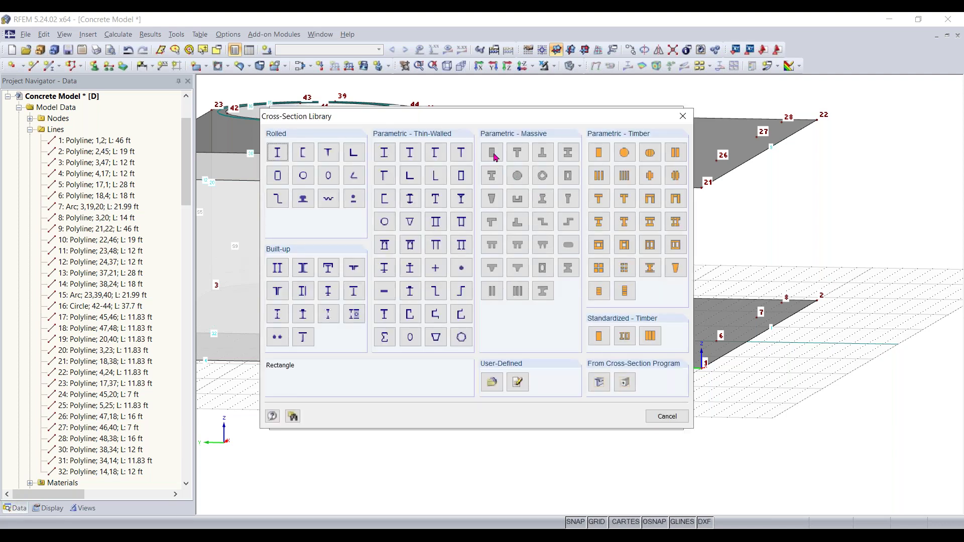
{"action": "left_click", "coordinate": [493, 153]}
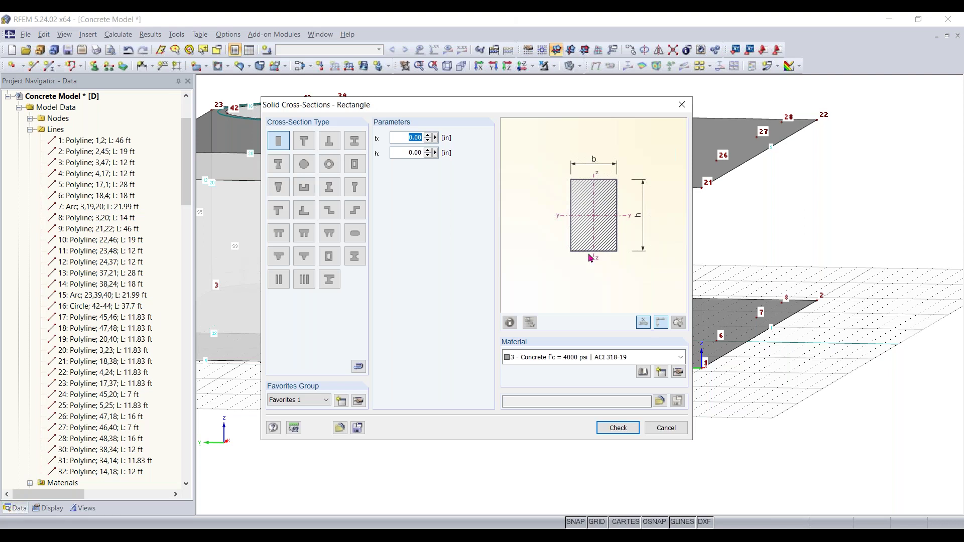
{"action": "type", "text": "14"}
{"action": "key", "text": "Tab"}
{"action": "type", "text": "14"}
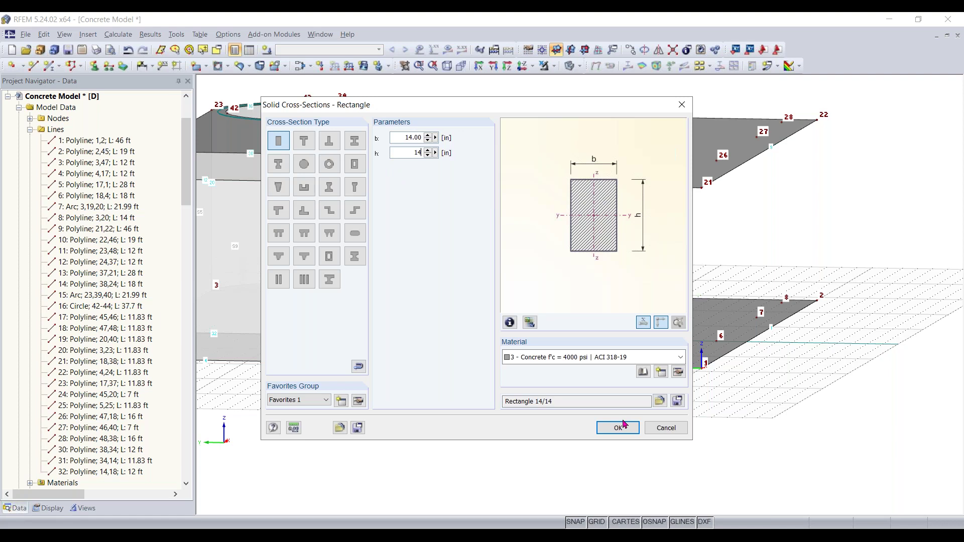
{"action": "key", "text": "Return"}
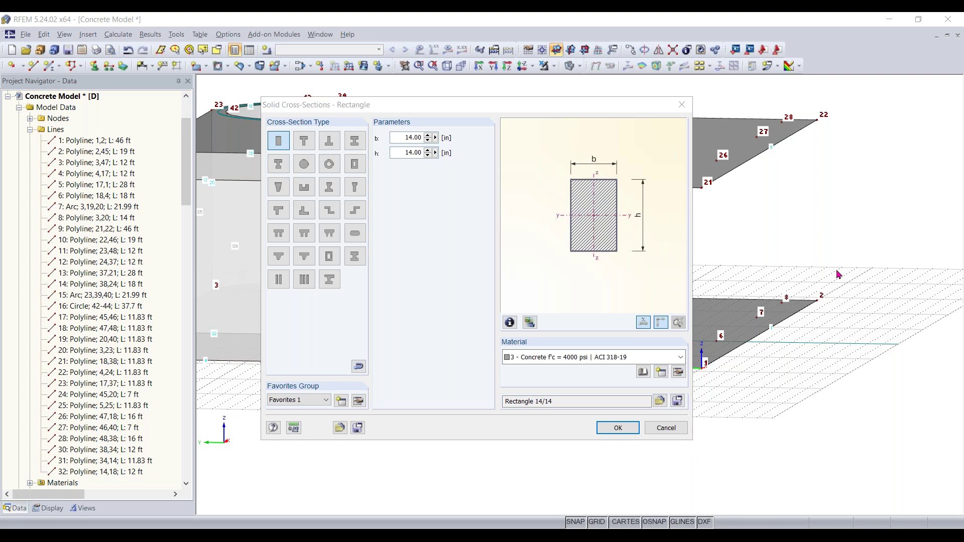
{"action": "left_click", "coordinate": [614, 428]}
{"action": "left_click", "coordinate": [610, 422]}
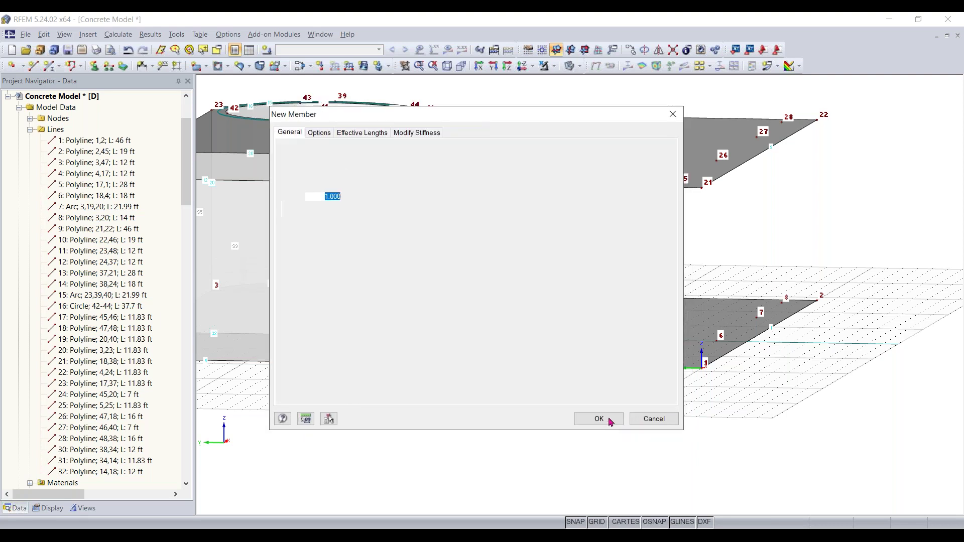
{"action": "left_click", "coordinate": [610, 421]}
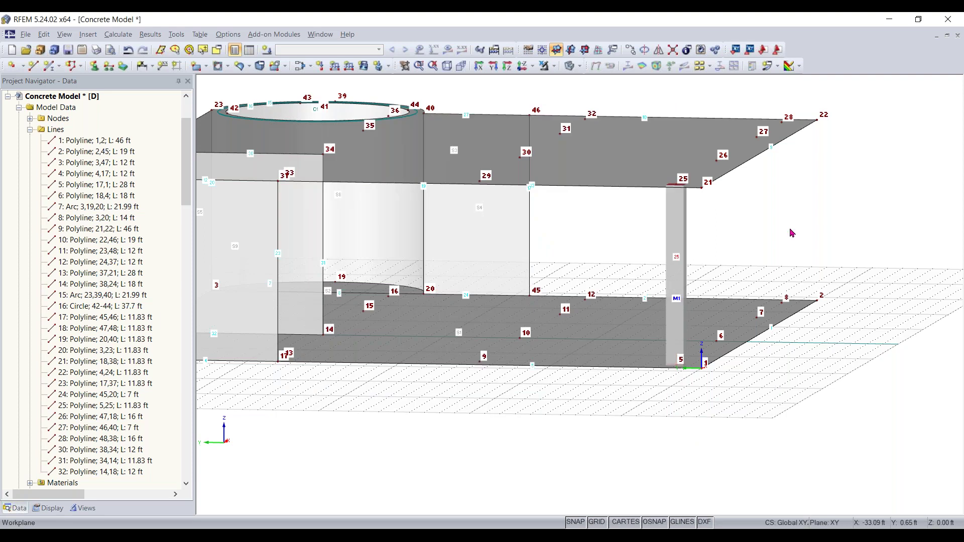
Step: Enable Drag & Drop for objects in the model graphics
{"action": "middle_click_drag", "start_coordinate": [779, 221], "coordinate": [760, 224]}
{"action": "right_click", "coordinate": [761, 225]}
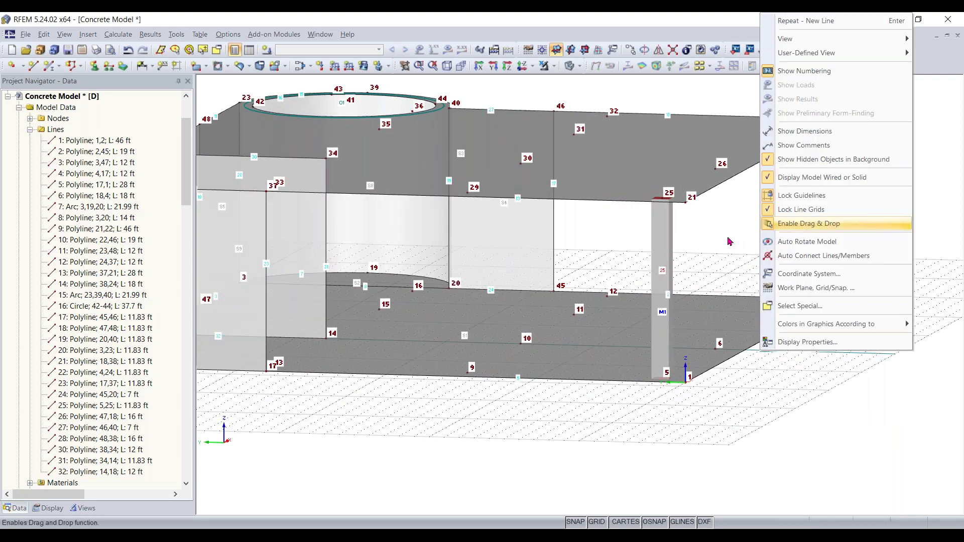
{"action": "left_click", "coordinate": [793, 224]}
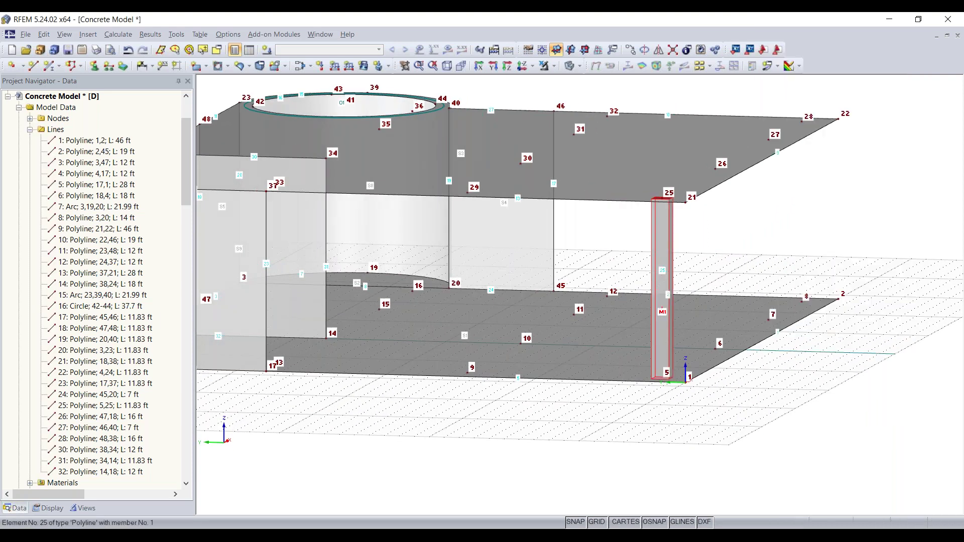
Step: Copy the column at node 5 to node 6 so it spans up to node 26
{"action": "middle_click_drag", "start_coordinate": [758, 383], "coordinate": [635, 400]}
{"action": "right_click", "coordinate": [635, 400]}
{"action": "left_click", "coordinate": [592, 438]}
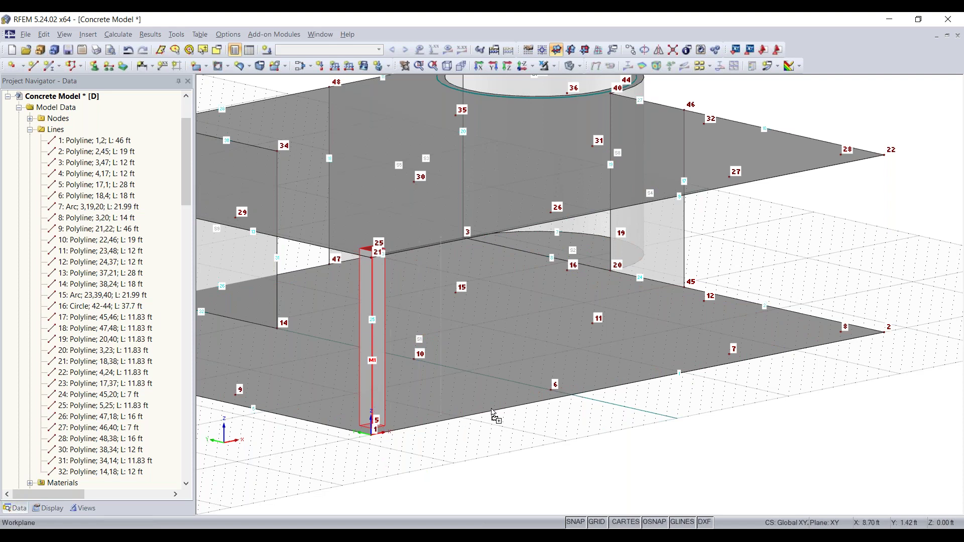
{"action": "mouse_move", "coordinate": [372, 426]}
{"action": "left_mouse_down"}
{"action": "mouse_move", "coordinate": [551, 390]}
{"action": "mouse_move", "coordinate": [369, 427]}
{"action": "left_mouse_up"}
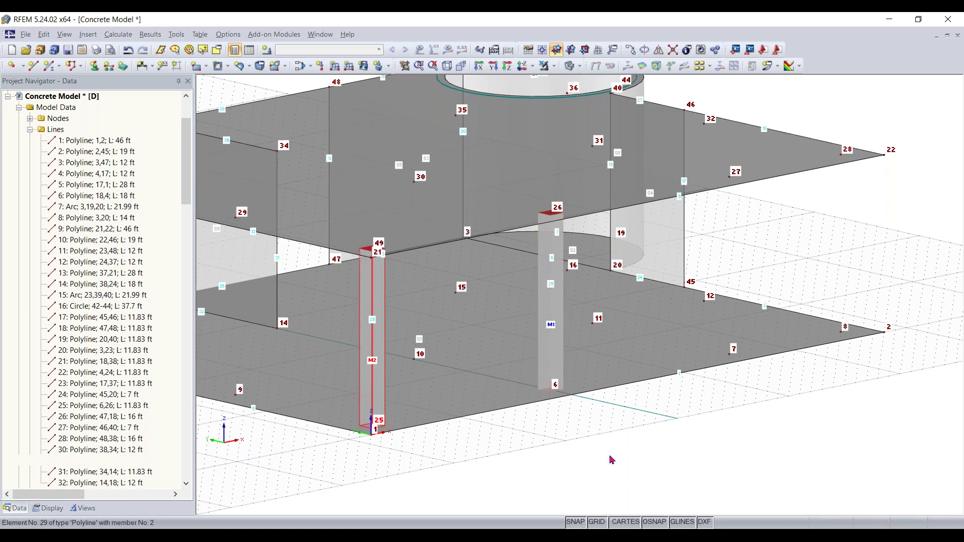
Step: Move the column from node 6 to node 7 and place a copy of it back at its former position
{"action": "middle_click_drag", "start_coordinate": [495, 493], "coordinate": [648, 475]}
{"action": "right_click", "coordinate": [447, 510]}
{"action": "left_click", "coordinate": [559, 453]}
{"action": "left_click", "coordinate": [539, 462]}
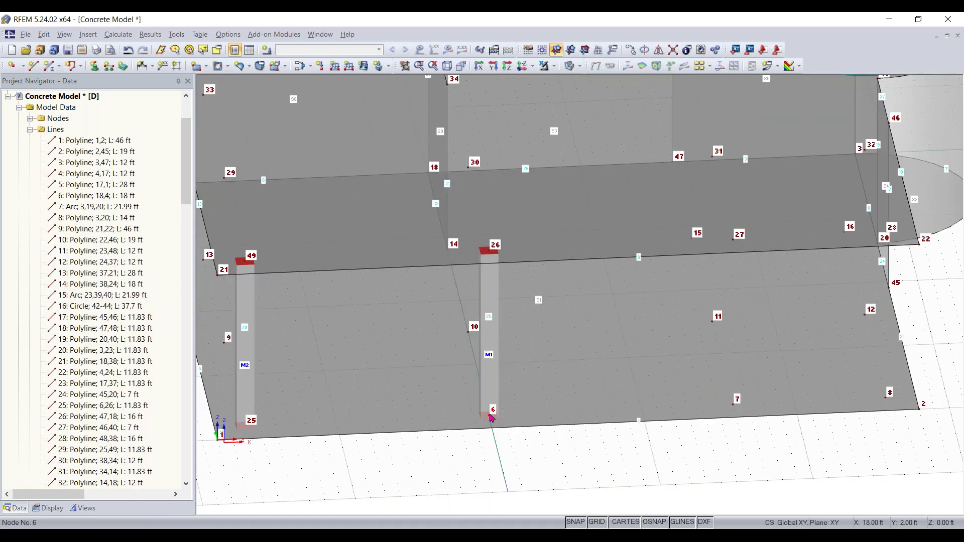
{"action": "left_click_drag", "start_coordinate": [533, 409], "coordinate": [734, 404]}
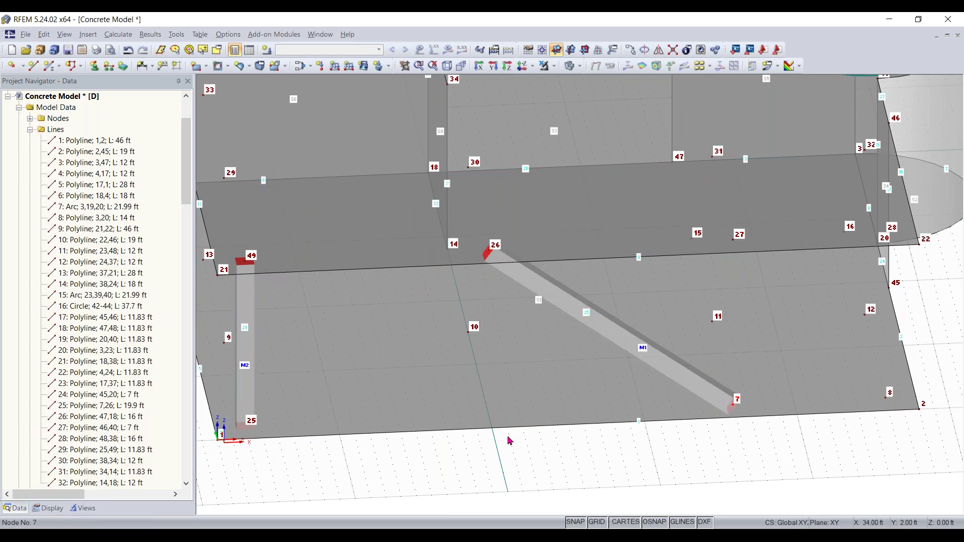
{"action": "key", "text": "ctrl+z"}
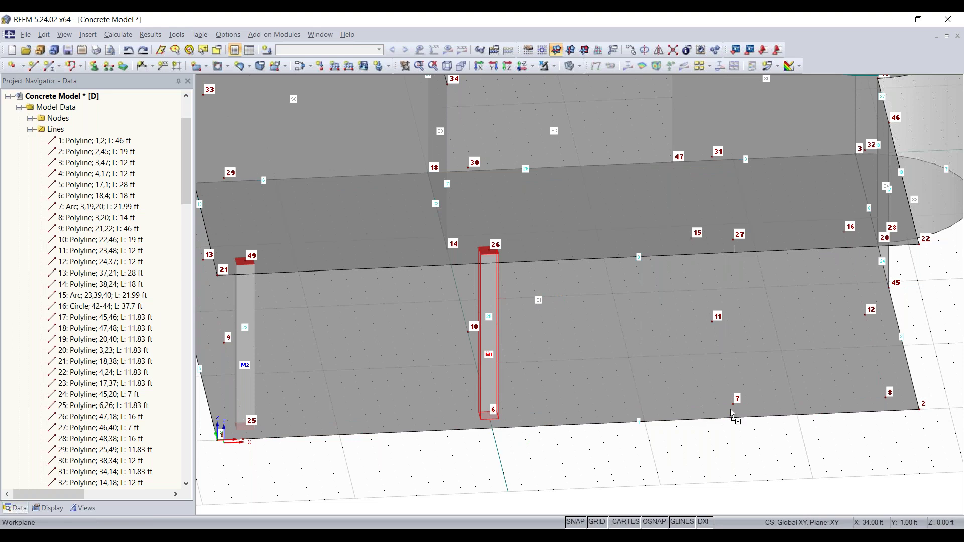
{"action": "left_click_drag", "start_coordinate": [731, 410], "coordinate": [737, 403]}
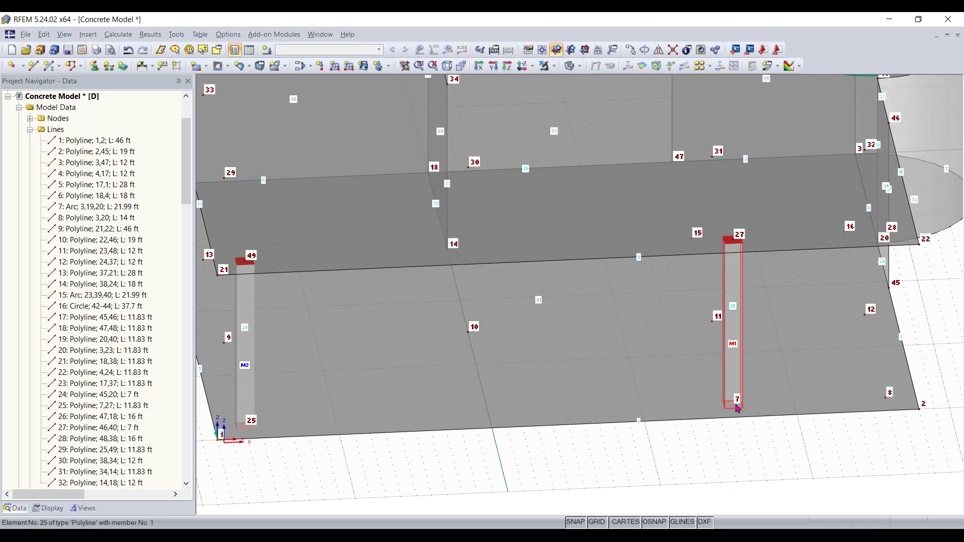
{"action": "left_click", "coordinate": [490, 423]}
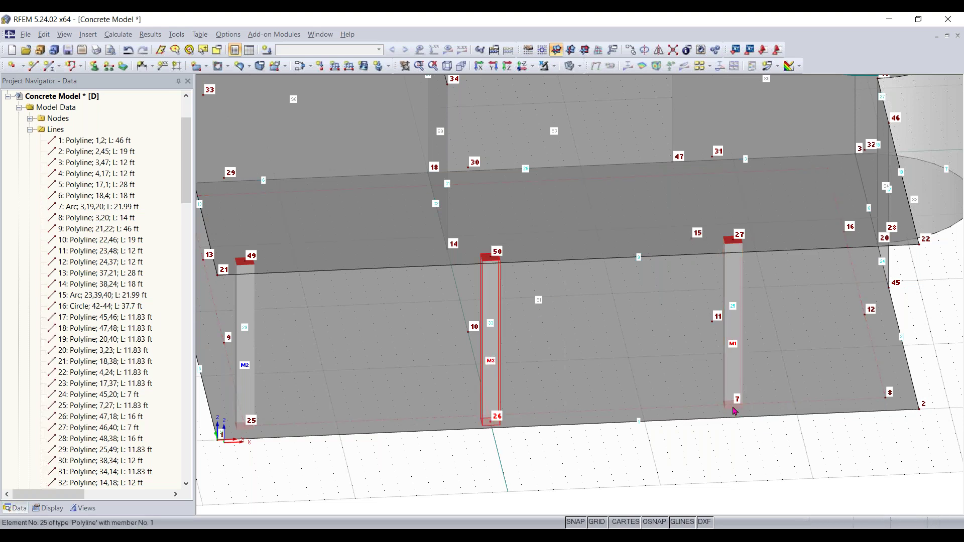
{"action": "left_click", "coordinate": [749, 452]}
{"action": "left_click", "coordinate": [734, 405]}
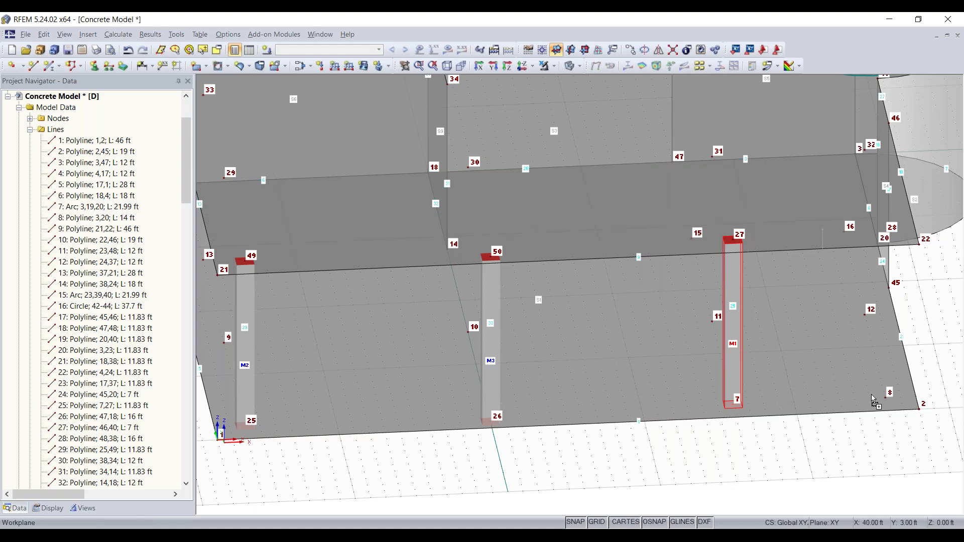
{"action": "left_click_drag", "start_coordinate": [735, 388], "coordinate": [887, 381]}
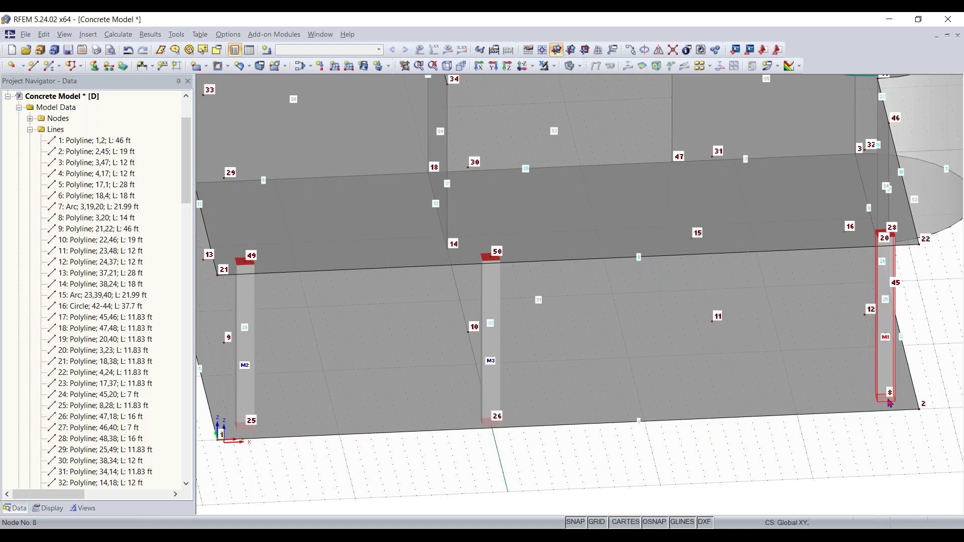
{"action": "left_click", "coordinate": [742, 405]}
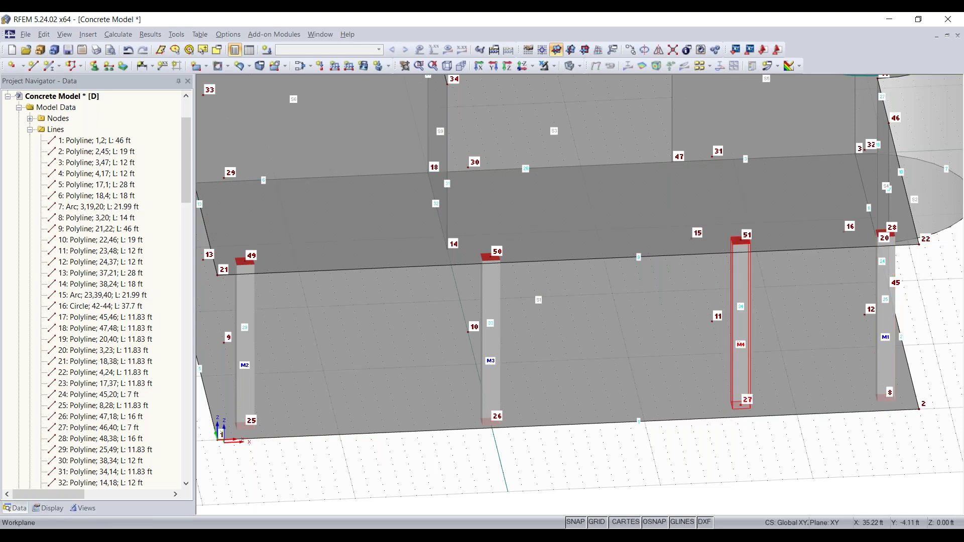
{"action": "key", "text": "ctrl+z"}
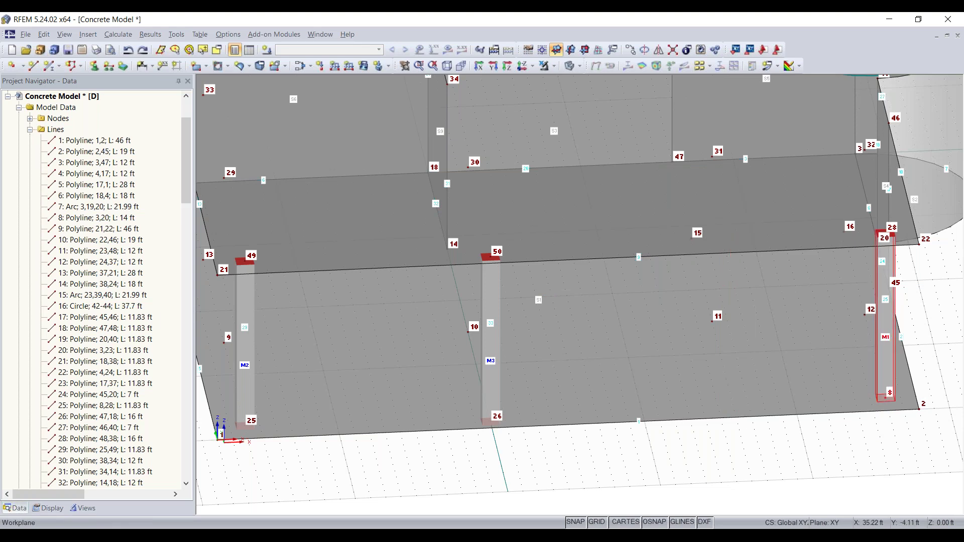
{"action": "key", "text": "ctrl+z"}
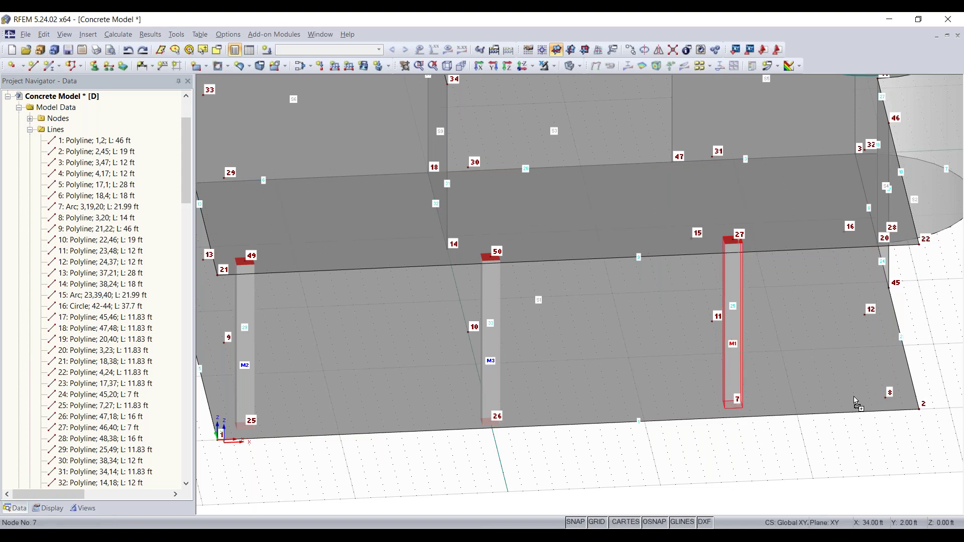
Step: Copy the column at node 7 to node 8 so it spans up to node 28
{"action": "left_click_drag", "start_coordinate": [885, 396], "coordinate": [885, 398], "text": "ctrl"}
{"action": "left_click", "coordinate": [884, 440]}
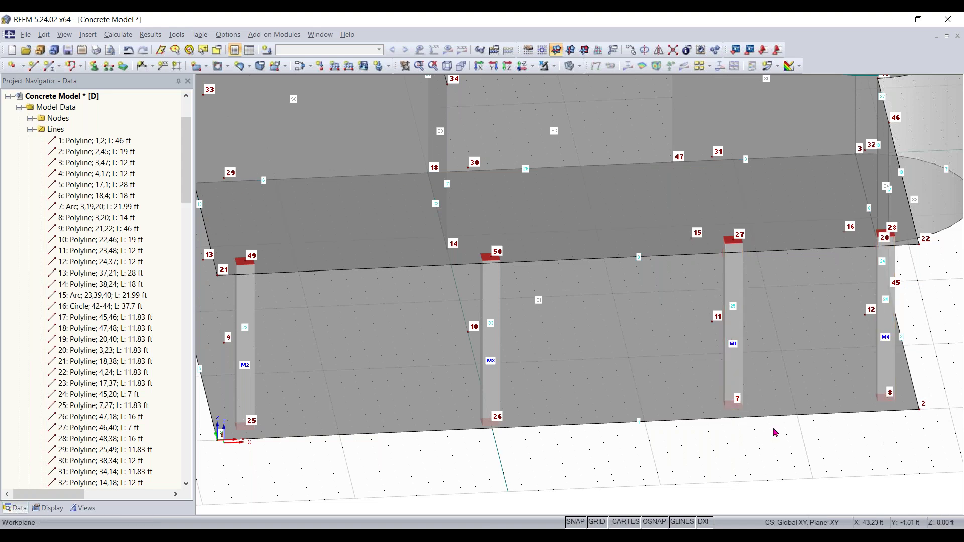
{"action": "middle_click_drag", "start_coordinate": [572, 454], "coordinate": [673, 426], "text": "ctrl"}
{"action": "right_click", "coordinate": [674, 426]}
{"action": "left_click", "coordinate": [624, 424]}
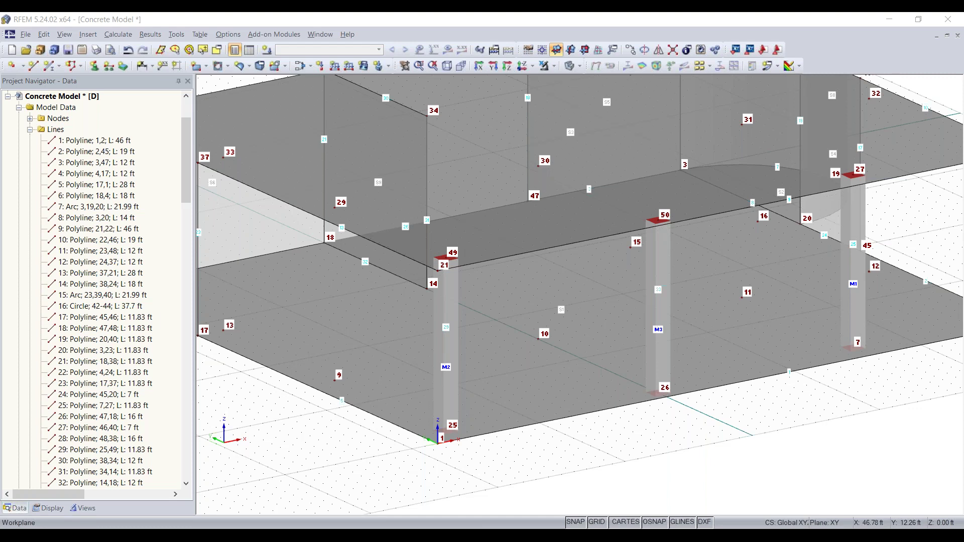
{"action": "middle_click_drag", "start_coordinate": [701, 456], "coordinate": [562, 337]}
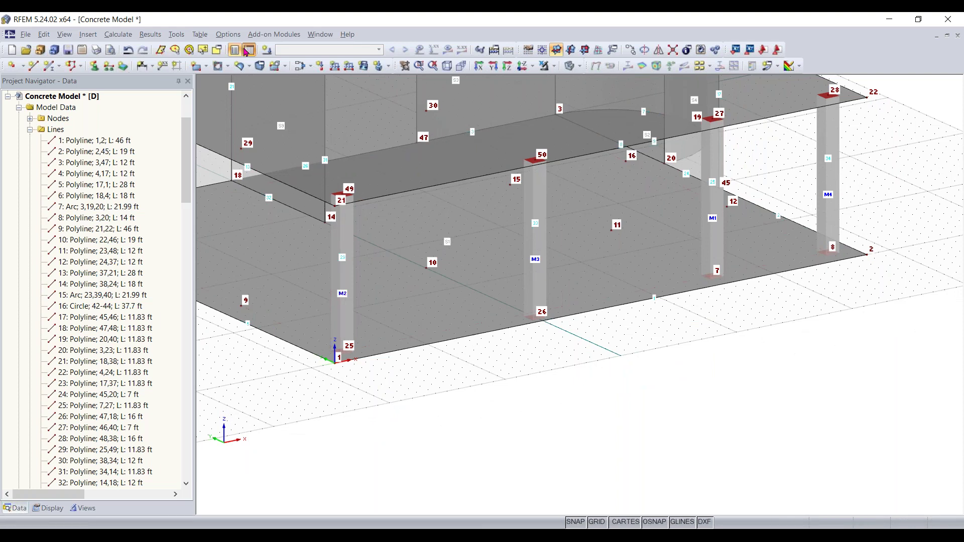
Step: Show the data tables and delete the Steel A992 and Aluminum 6061-T6 materials, keeping Concrete f'c = 4000 psi
{"action": "left_click", "coordinate": [249, 50]}
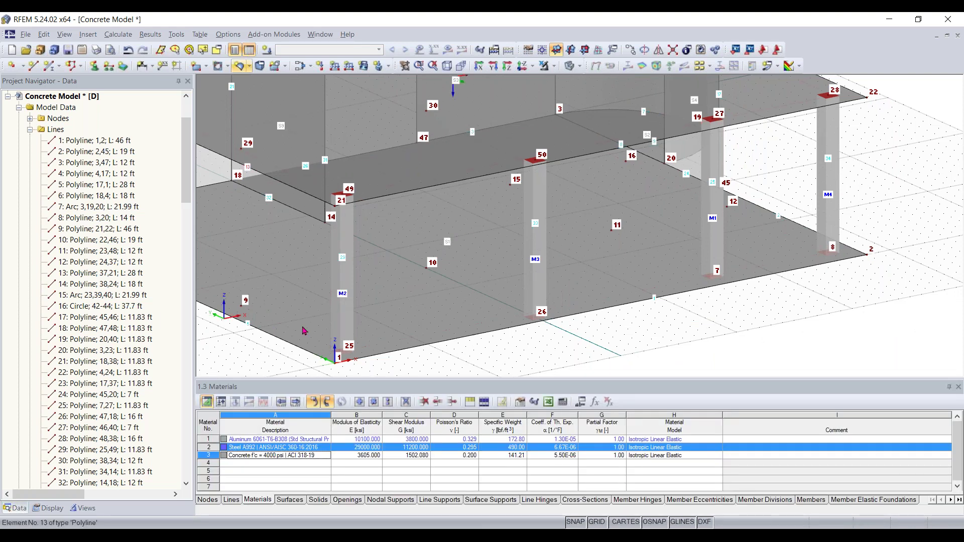
{"action": "left_click", "coordinate": [276, 455]}
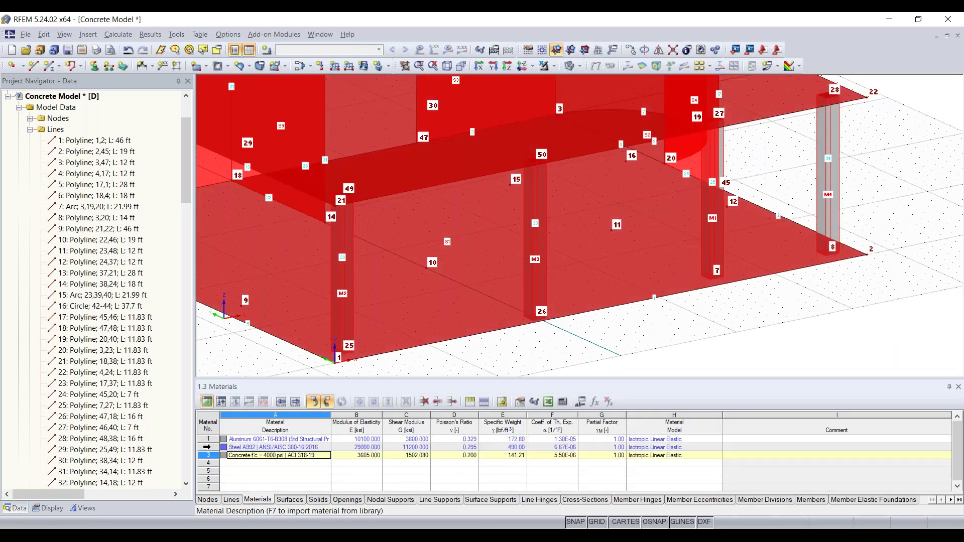
{"action": "left_click", "coordinate": [258, 479]}
{"action": "left_click", "coordinate": [210, 447]}
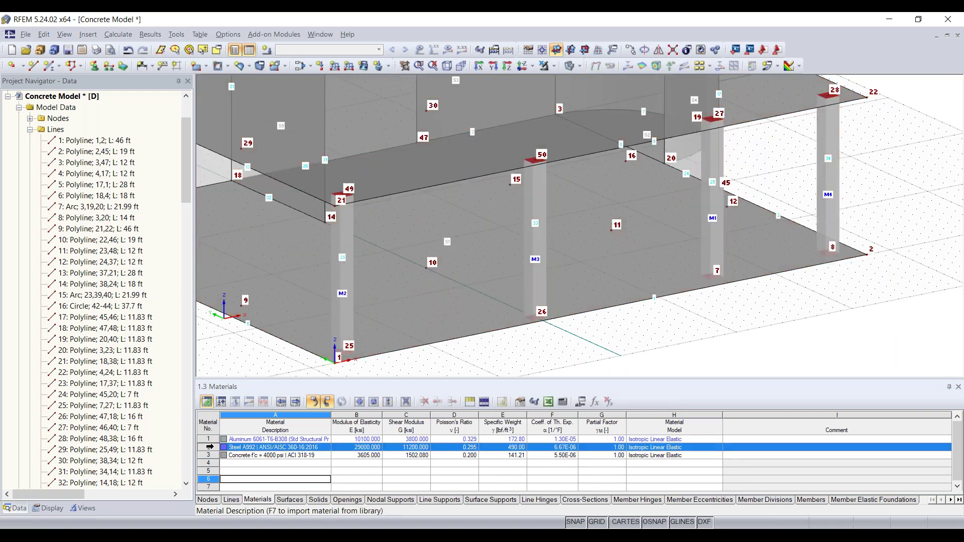
{"action": "key", "text": "Delete"}
{"action": "left_click", "coordinate": [210, 440]}
{"action": "key", "text": "Delete"}
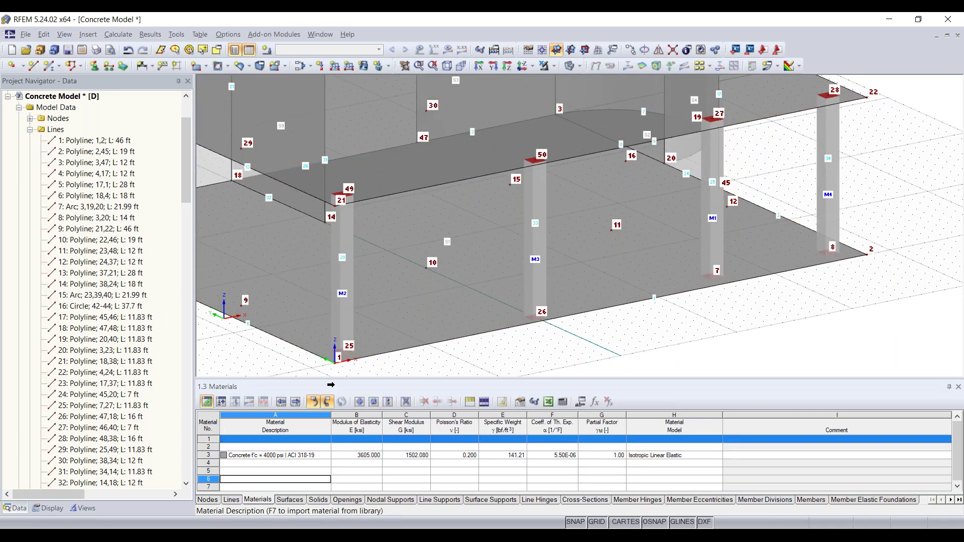
Step: Enlarge the table area and highlight the model objects that use Concrete f'c = 4000 psi
{"action": "scroll", "coordinate": [529, 351], "scroll_direction": "down", "scroll_amount": 3}
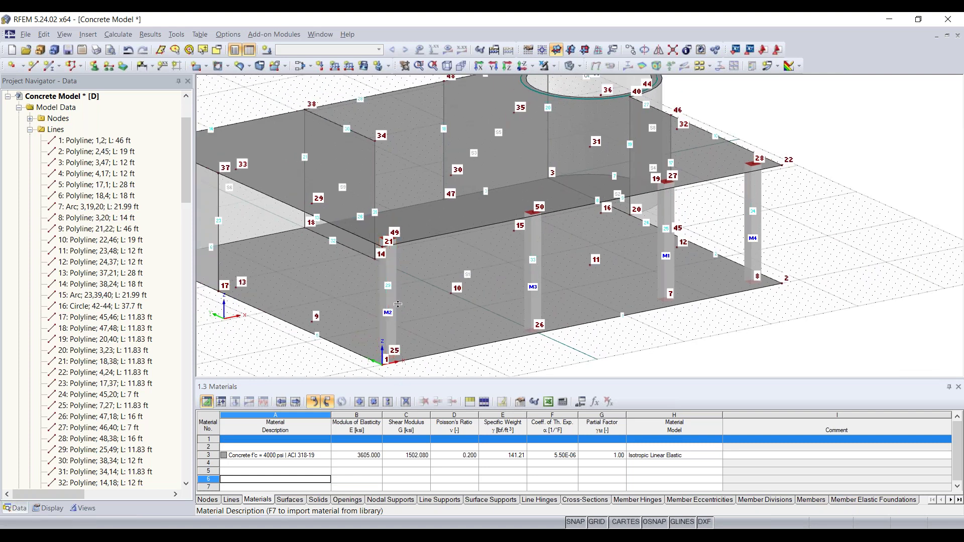
{"action": "left_click_drag", "start_coordinate": [398, 379], "coordinate": [397, 297]}
{"action": "middle_click_drag", "start_coordinate": [471, 279], "coordinate": [513, 223]}
{"action": "scroll", "coordinate": [508, 253], "scroll_direction": "down", "scroll_amount": 5}
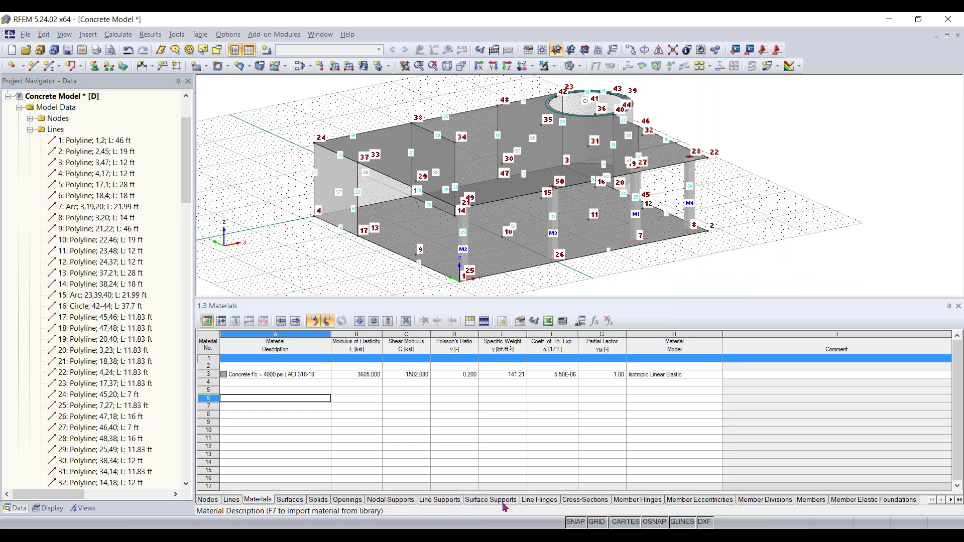
{"action": "left_click", "coordinate": [254, 375]}
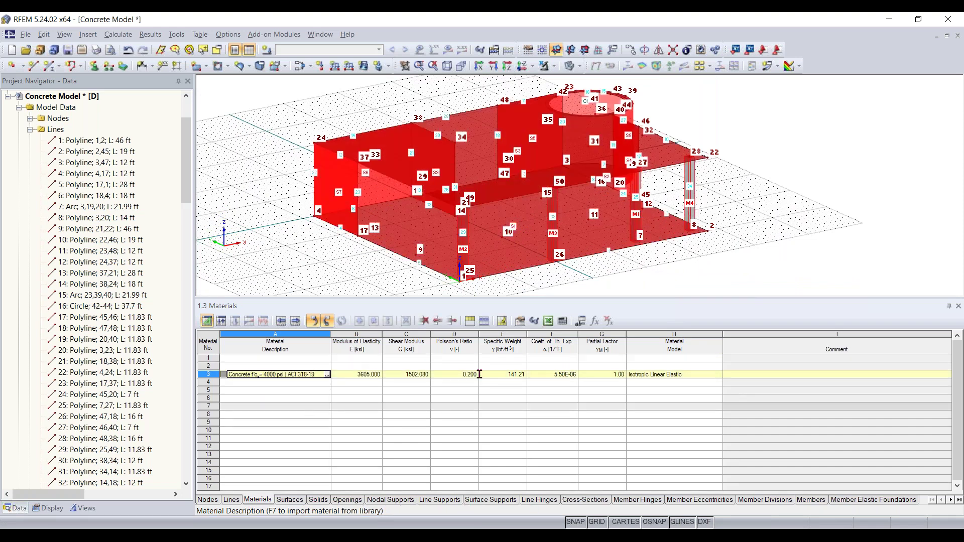
{"action": "left_click", "coordinate": [509, 423]}
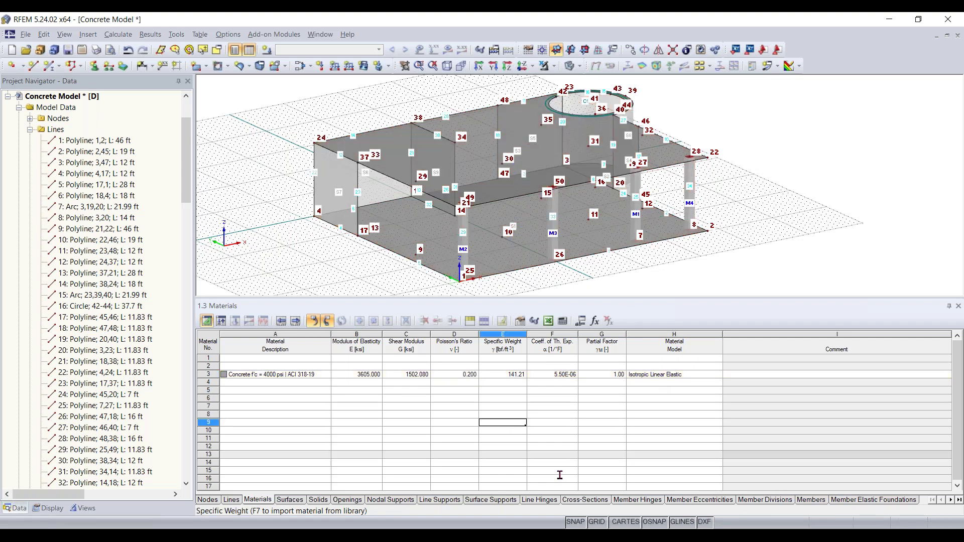
Step: Review the members table, checking each column's member type and the available type options
{"action": "left_click", "coordinate": [811, 500]}
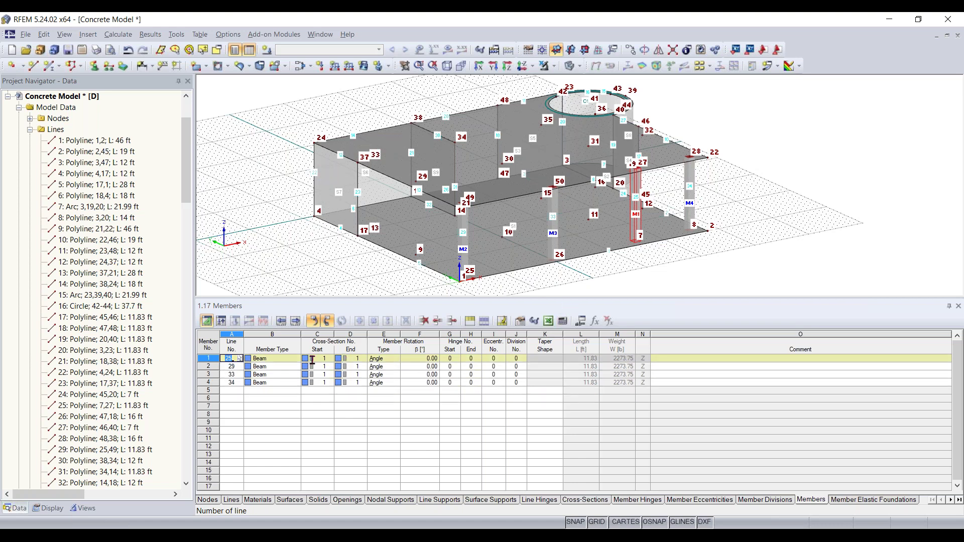
{"action": "left_click", "coordinate": [272, 367]}
{"action": "left_click", "coordinate": [272, 384]}
{"action": "left_click", "coordinate": [275, 375]}
{"action": "left_click", "coordinate": [276, 368]}
{"action": "left_click", "coordinate": [276, 360]}
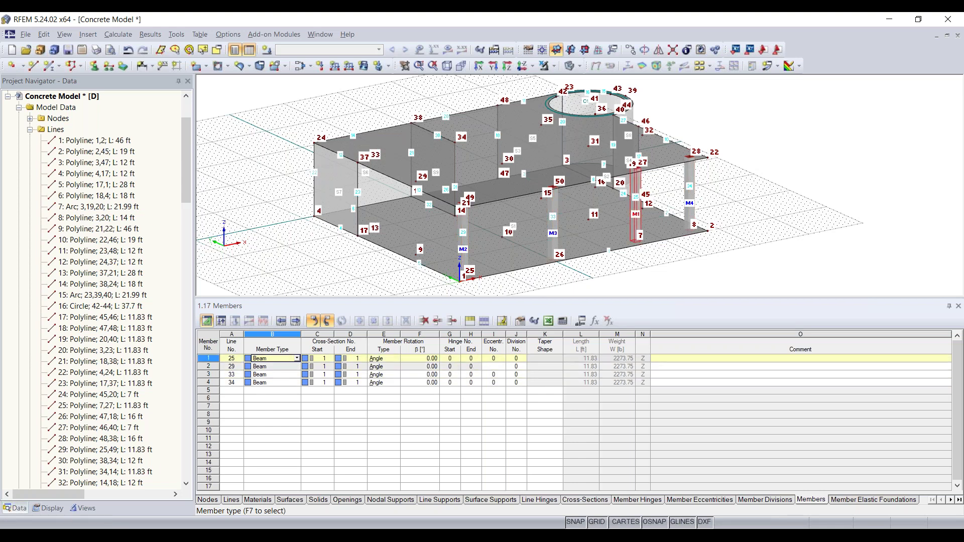
{"action": "left_click", "coordinate": [297, 358]}
{"action": "left_click", "coordinate": [296, 359]}
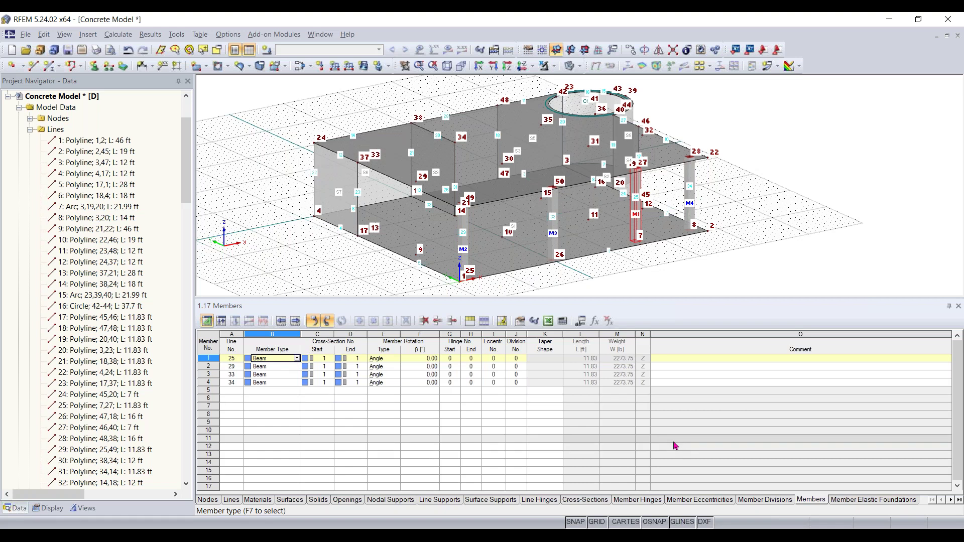
Step: Review the data tables for line supports, nodal supports, openings, solids, surfaces, lines and nodes
{"action": "left_click", "coordinate": [449, 500]}
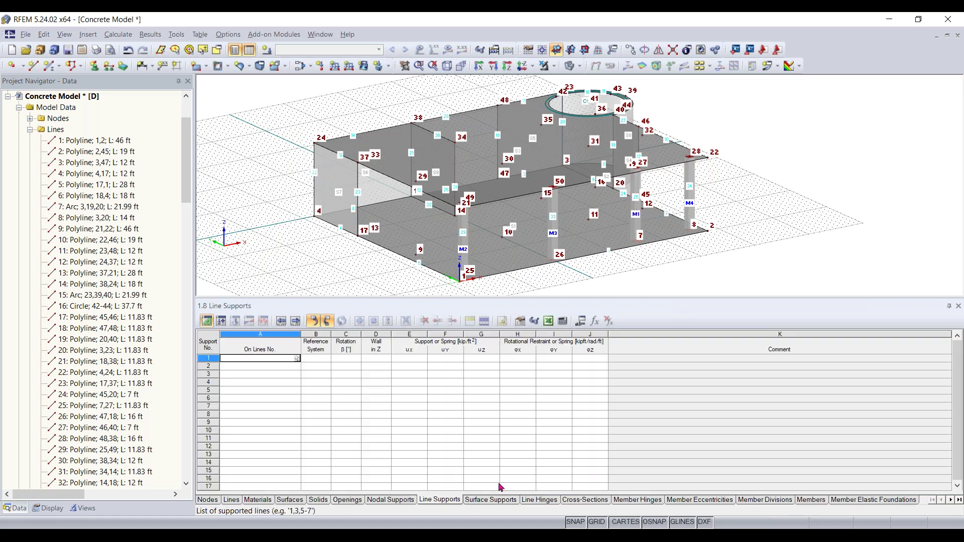
{"action": "scroll", "coordinate": [555, 197], "scroll_direction": "down", "scroll_amount": 2}
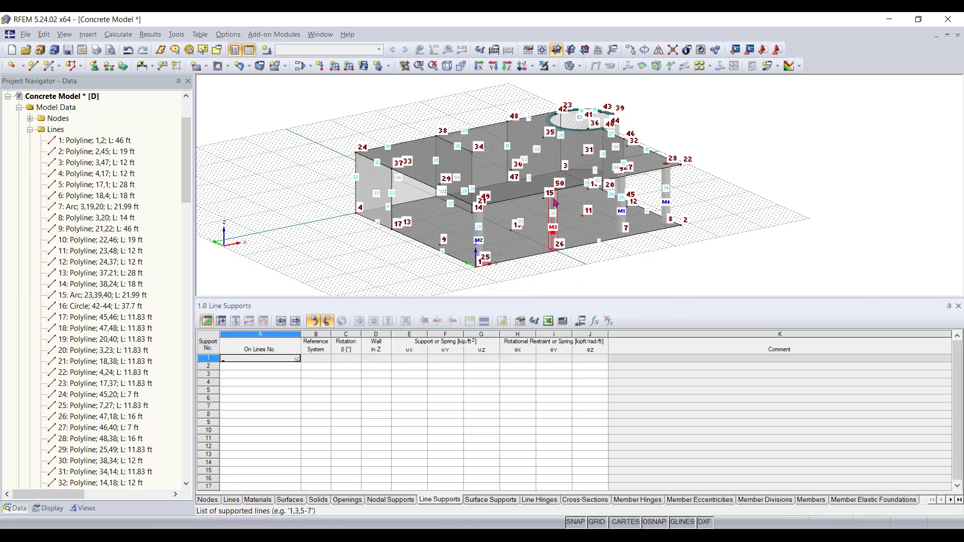
{"action": "left_click", "coordinate": [384, 500]}
{"action": "left_click", "coordinate": [344, 501]}
{"action": "left_click", "coordinate": [318, 500]}
{"action": "left_click", "coordinate": [289, 500]}
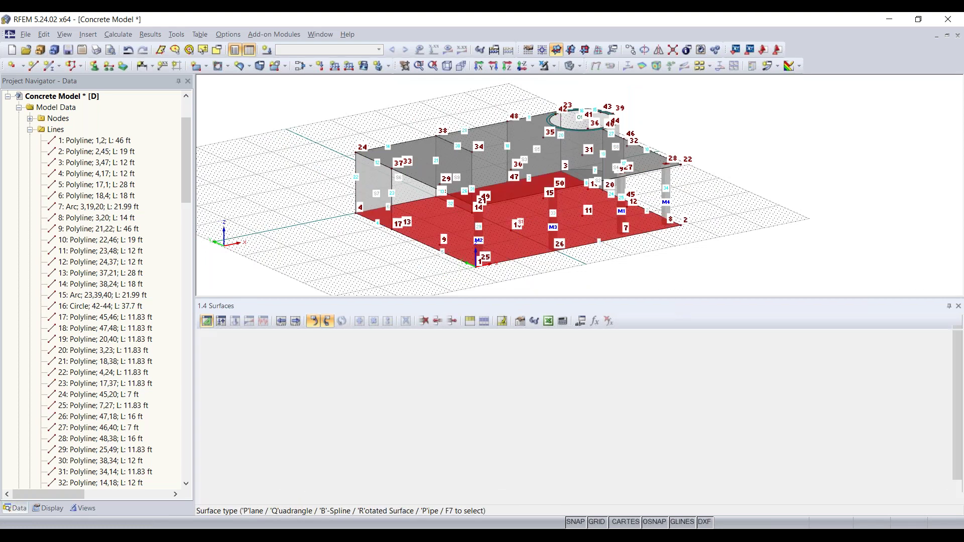
{"action": "left_click", "coordinate": [231, 500]}
{"action": "left_click", "coordinate": [208, 500]}
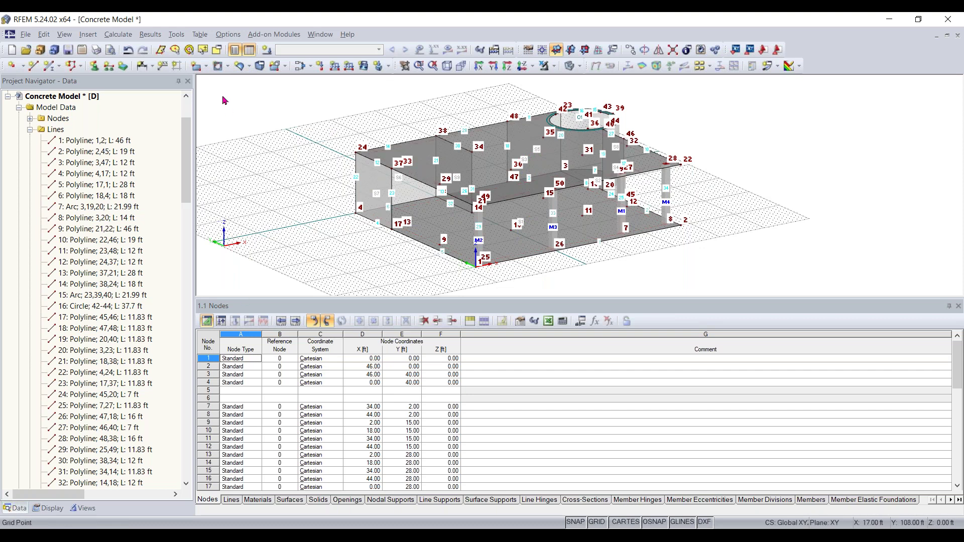
Step: Hide the data tables to give the model graphics the full work area
{"action": "left_click", "coordinate": [249, 49]}
{"action": "middle_click_drag", "start_coordinate": [540, 318], "coordinate": [565, 384]}
{"action": "scroll", "coordinate": [526, 376], "scroll_direction": "up", "scroll_amount": 2}
{"action": "scroll", "coordinate": [565, 384], "scroll_direction": "up", "scroll_amount": 1}
{"action": "scroll", "coordinate": [567, 379], "scroll_direction": "up", "scroll_amount": 1}
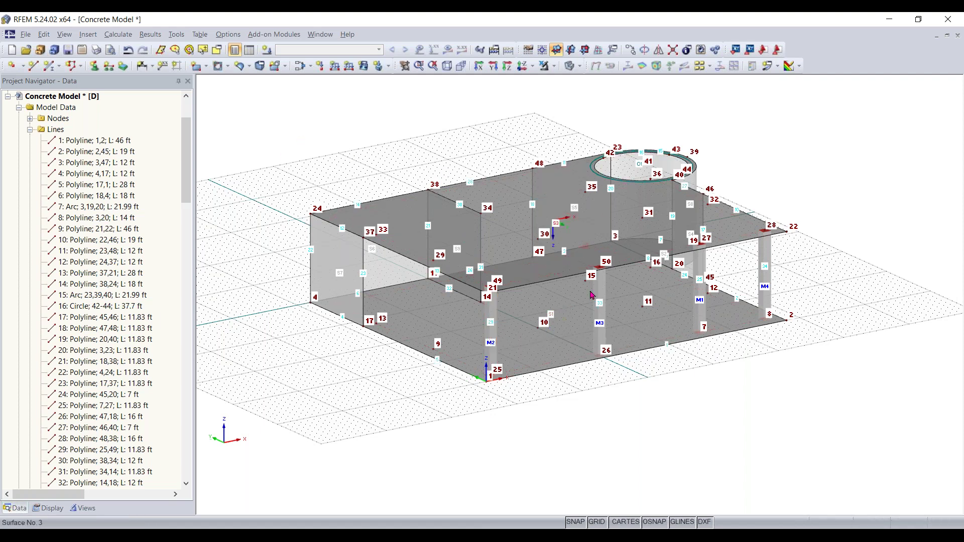
Step: Select all members with cross-section 1: Rectangle 14/14, Concrete f'c = 4000 psi, using Special Selection
{"action": "left_click", "coordinate": [217, 50]}
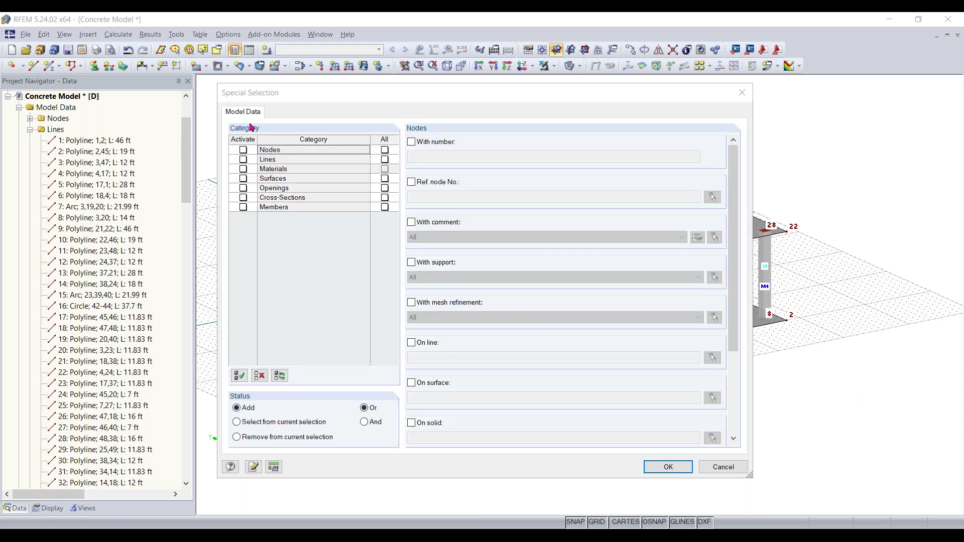
{"action": "left_click", "coordinate": [244, 208]}
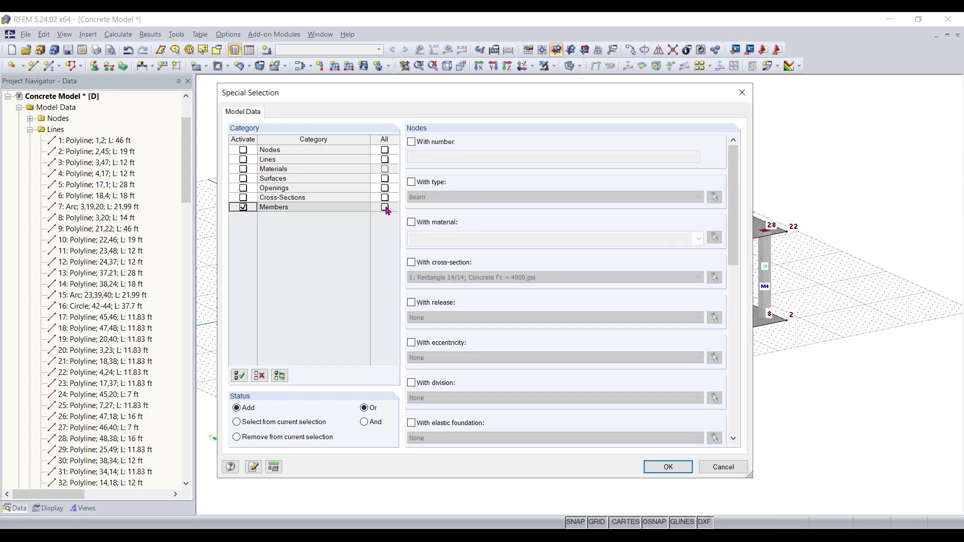
{"action": "left_click", "coordinate": [384, 207]}
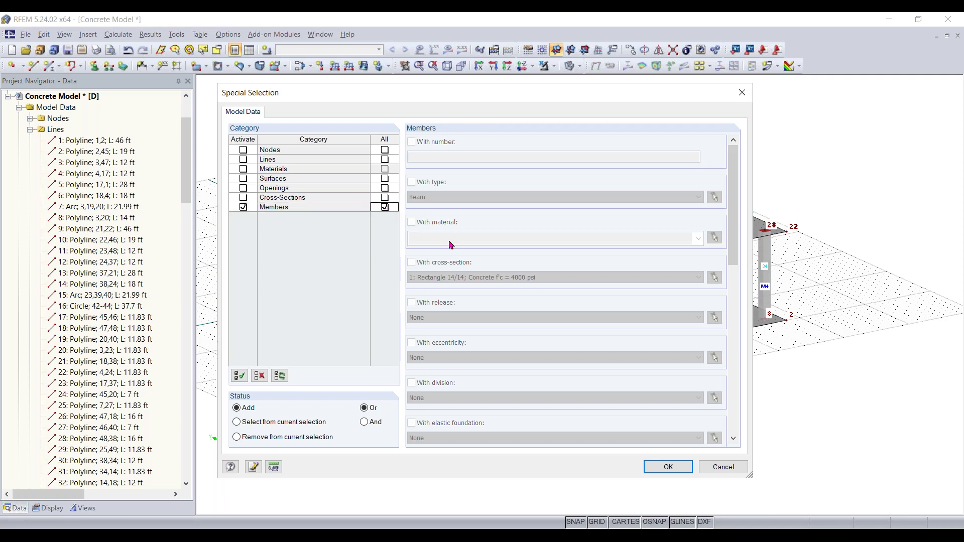
{"action": "left_click", "coordinate": [386, 207]}
{"action": "left_click", "coordinate": [243, 207]}
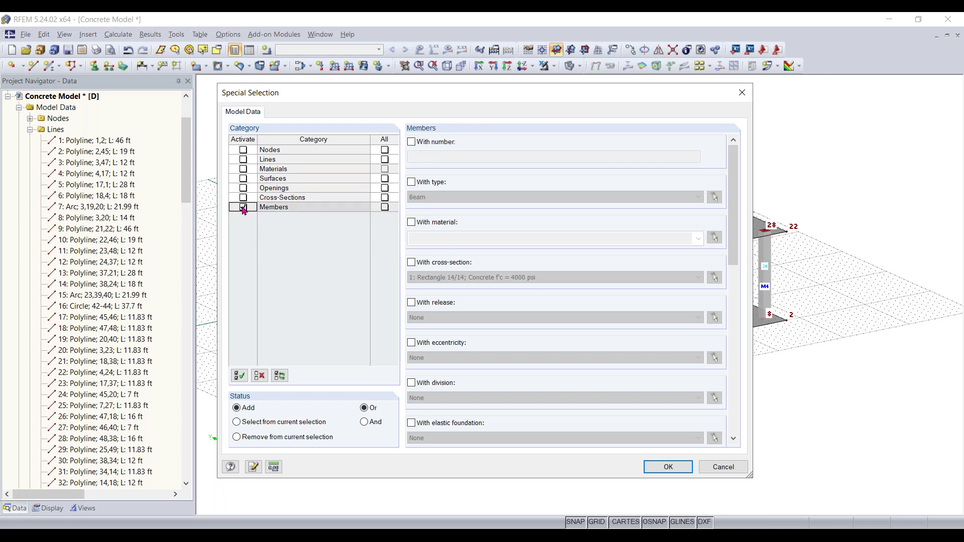
{"action": "left_click", "coordinate": [432, 263]}
{"action": "left_click", "coordinate": [472, 278]}
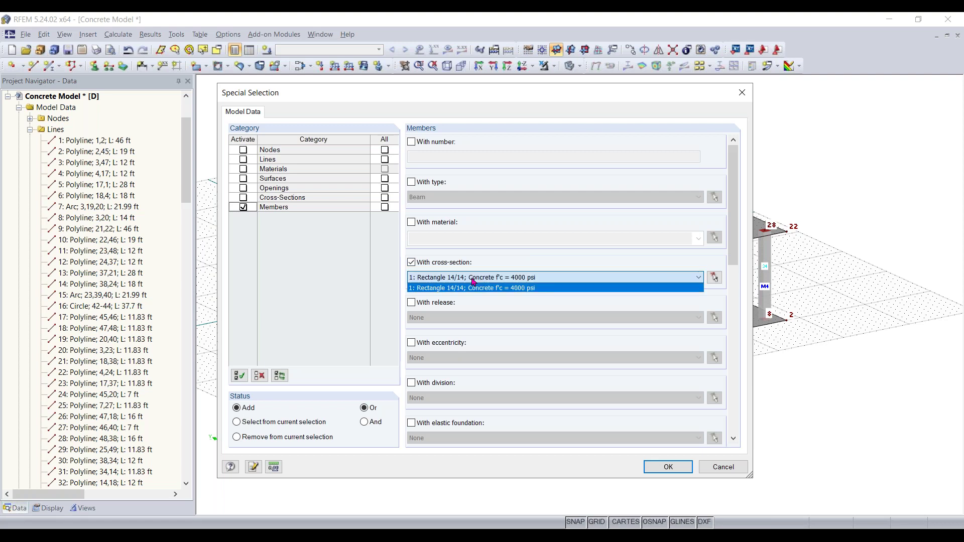
{"action": "left_click", "coordinate": [486, 282]}
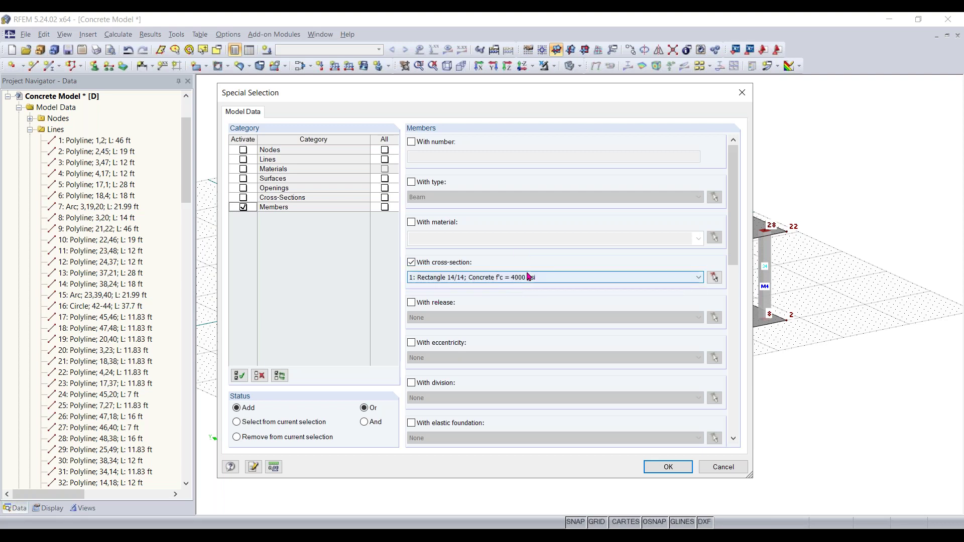
{"action": "left_click", "coordinate": [669, 468]}
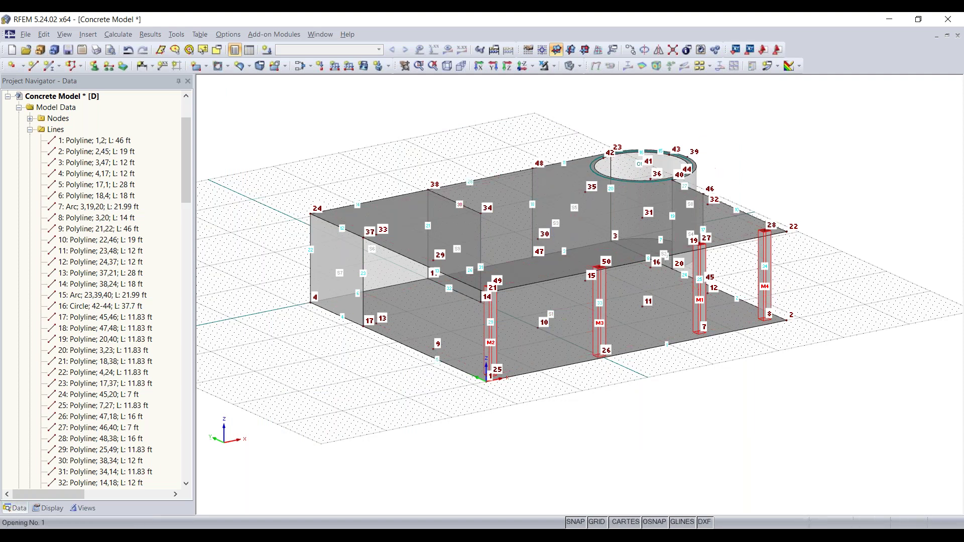
Step: Try to shift the four selected front-row columns so the column at node 26 lands on node 10, undoing each attempt
{"action": "scroll", "coordinate": [497, 373], "scroll_direction": "up", "scroll_amount": 2}
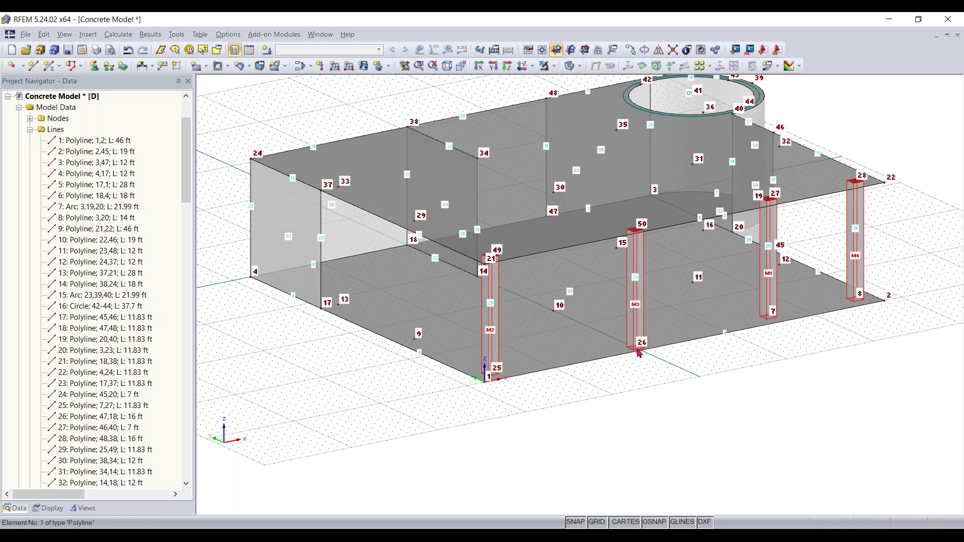
{"action": "scroll", "coordinate": [637, 350], "scroll_direction": "up", "scroll_amount": 3}
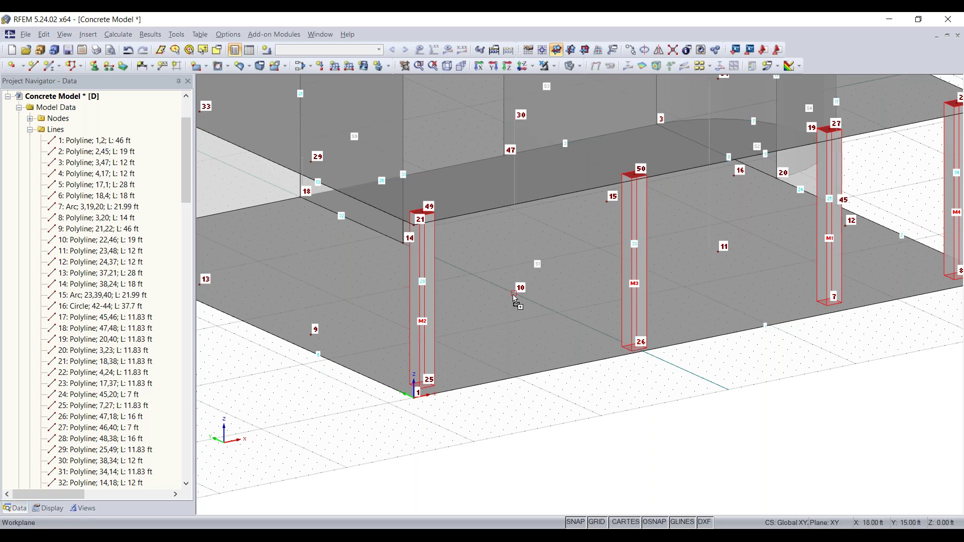
{"action": "left_click_drag", "start_coordinate": [515, 298], "coordinate": [516, 297]}
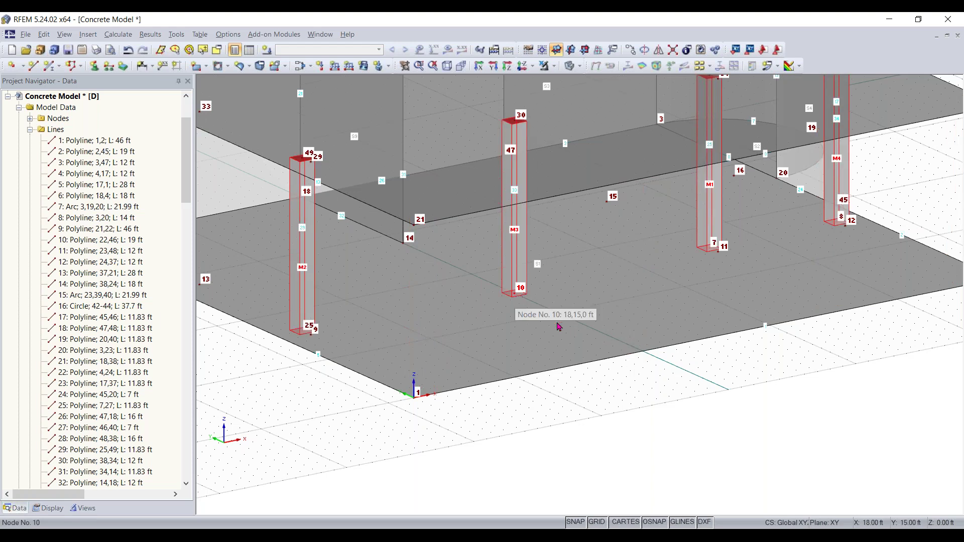
{"action": "key", "text": "ctrl+z"}
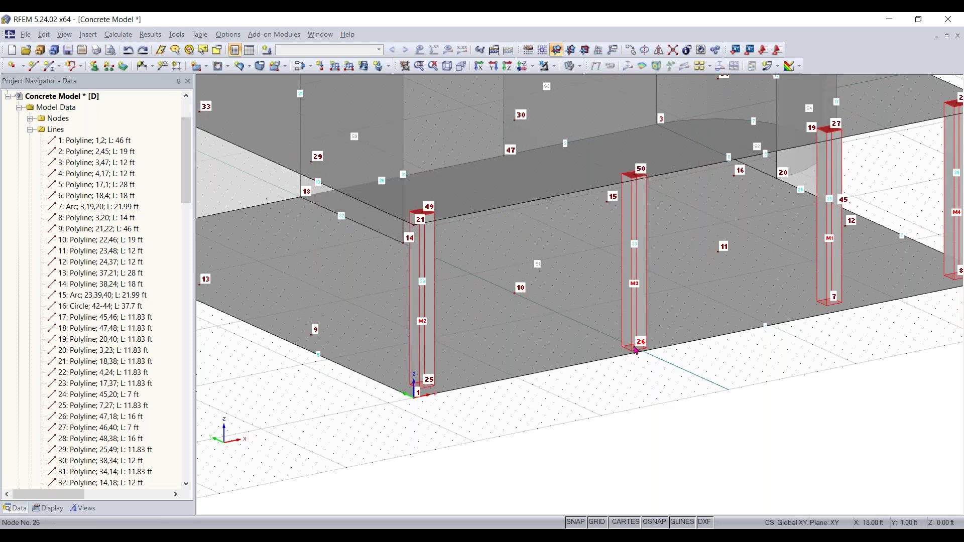
{"action": "left_click_drag", "start_coordinate": [540, 303], "coordinate": [515, 296]}
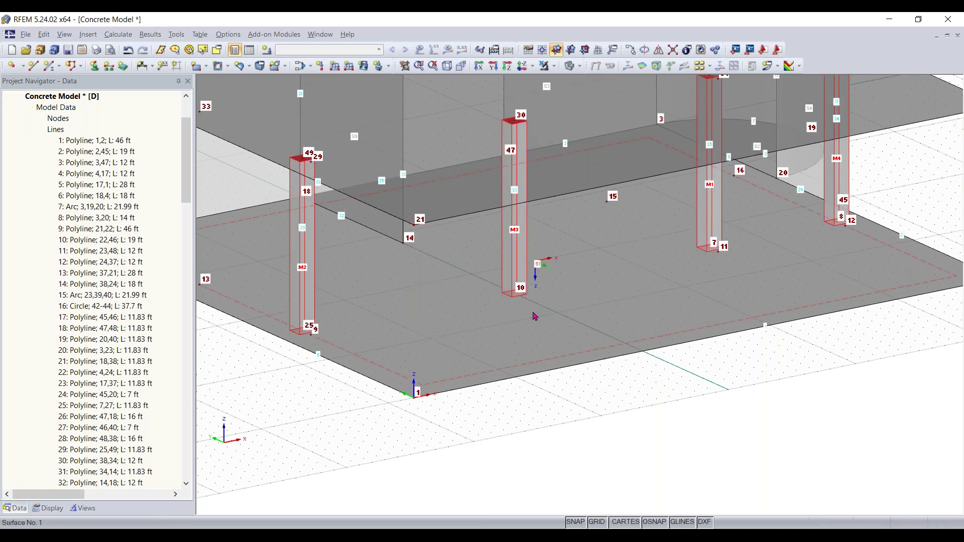
{"action": "key", "text": "ctrl+z"}
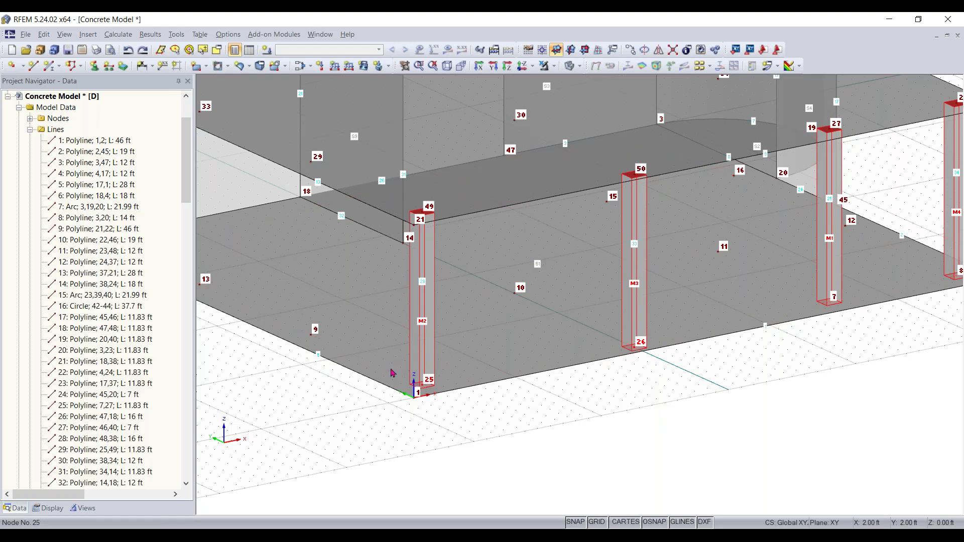
Step: Copy the four selected front-row columns from node 25 to node 9 to form a second column row
{"action": "left_click", "coordinate": [310, 333]}
{"action": "left_click", "coordinate": [369, 435]}
{"action": "scroll", "coordinate": [502, 454], "scroll_direction": "down", "scroll_amount": 3}
{"action": "middle_click_drag", "start_coordinate": [502, 452], "coordinate": [583, 451], "text": "ctrl"}
{"action": "middle_click_drag", "start_coordinate": [771, 403], "coordinate": [438, 443], "text": "ctrl"}
{"action": "right_click", "coordinate": [437, 454]}
{"action": "left_click", "coordinate": [728, 450]}
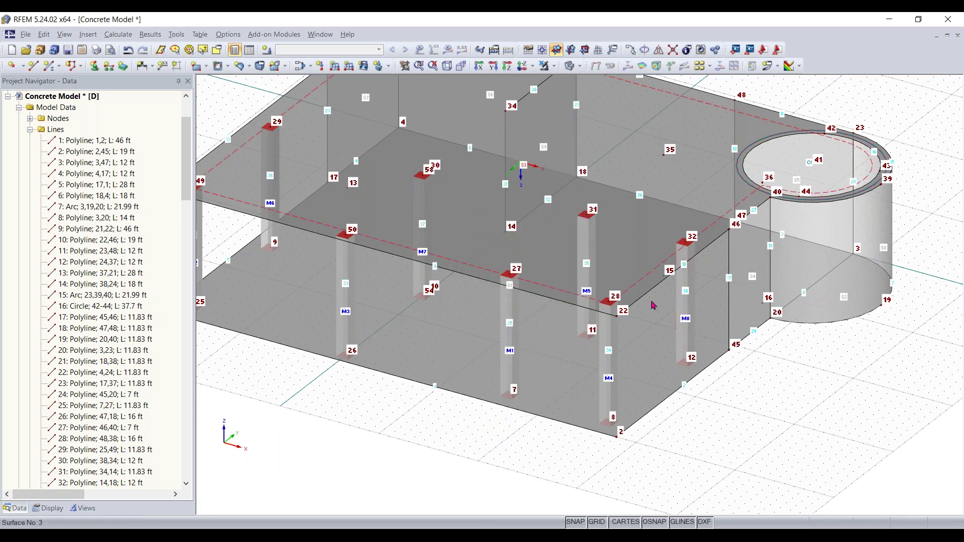
Step: Try to place the second-row column from node 11 at node 15, and undo the move
{"action": "scroll", "coordinate": [572, 271], "scroll_direction": "up", "scroll_amount": 3}
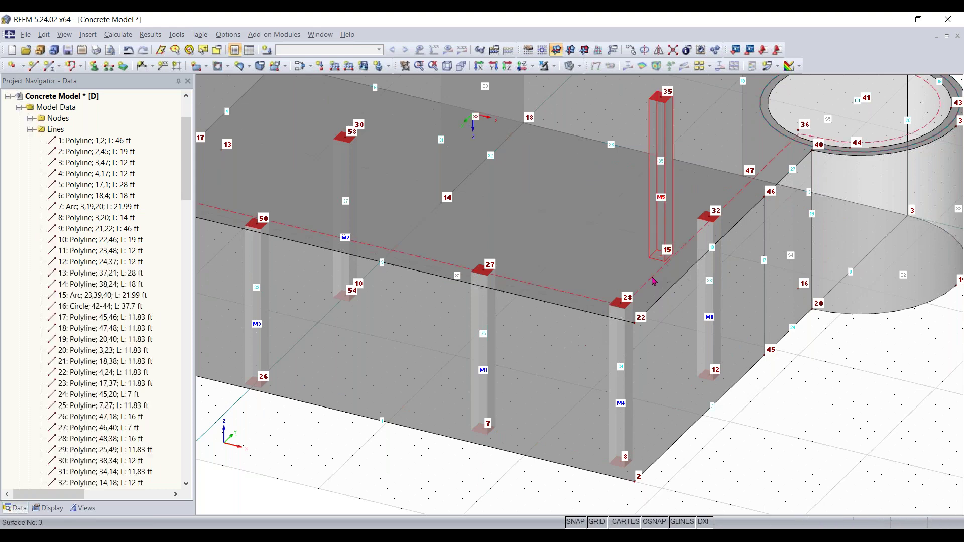
{"action": "key", "text": "ctrl+z"}
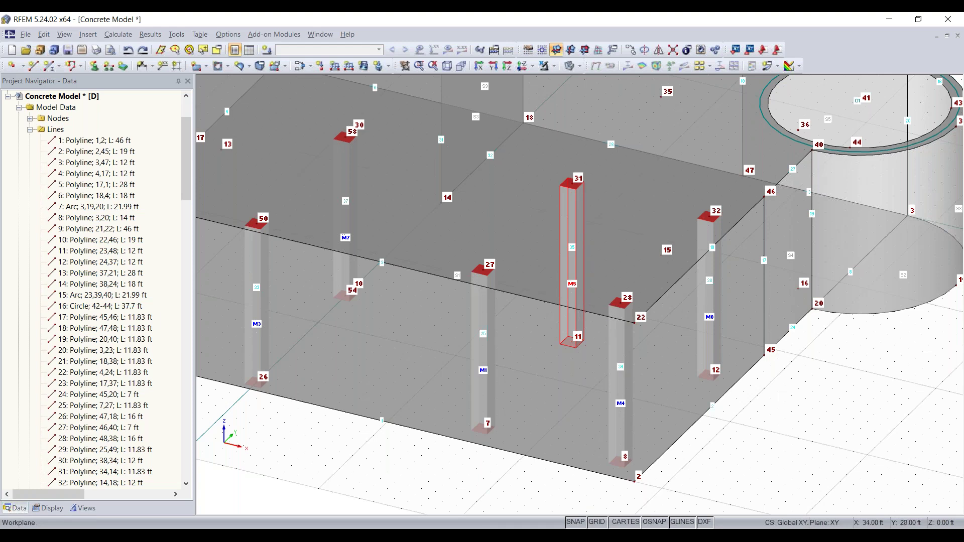
{"action": "key", "text": "ctrl+y"}
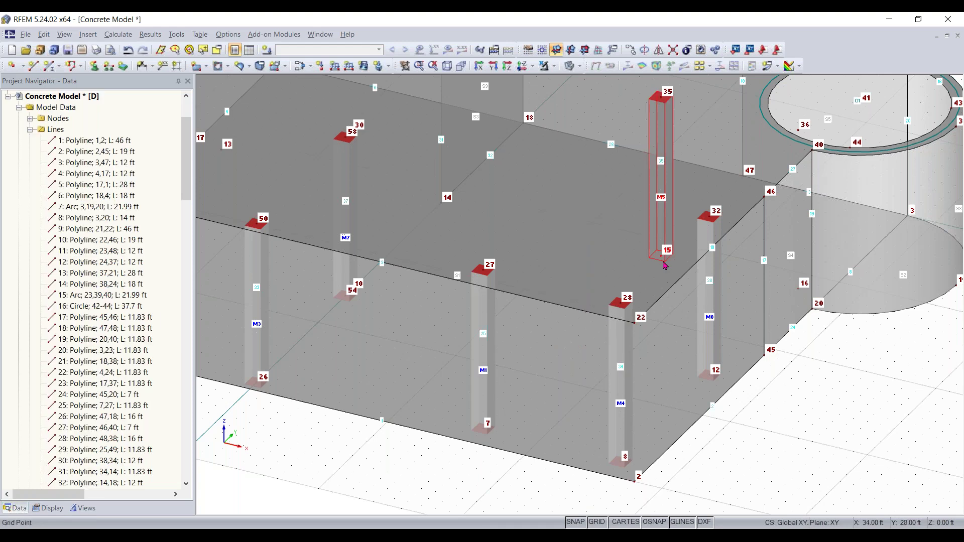
{"action": "key", "text": "ctrl+z"}
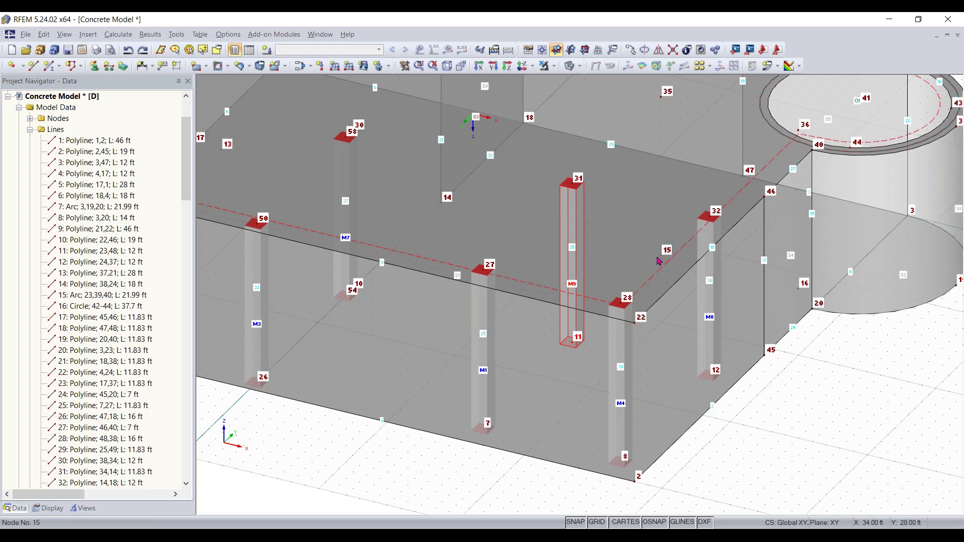
Step: Paste a copy of the column at node 11 with a 0.00 ft offset in X, Y and Z
{"action": "key", "text": "ctrl+v"}
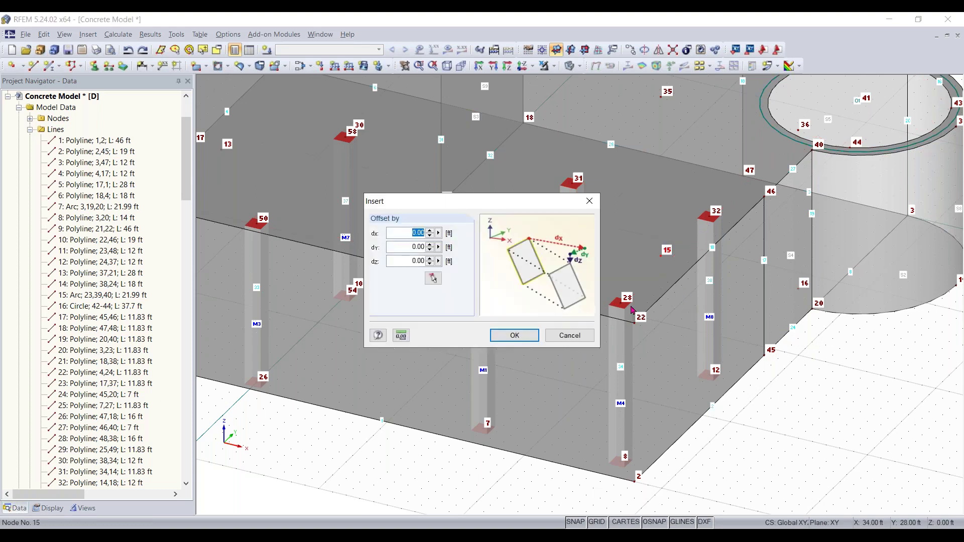
{"action": "left_click", "coordinate": [524, 338]}
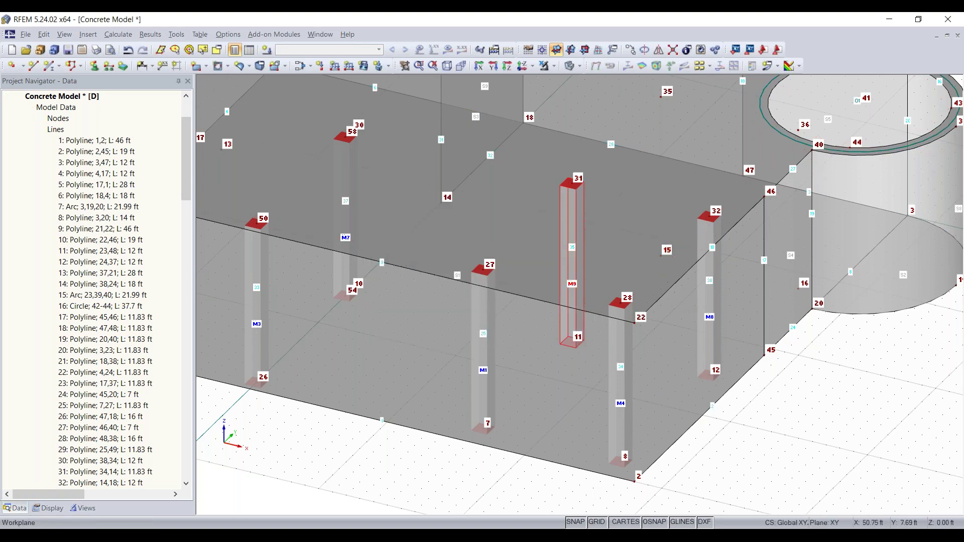
{"action": "left_click", "coordinate": [596, 343]}
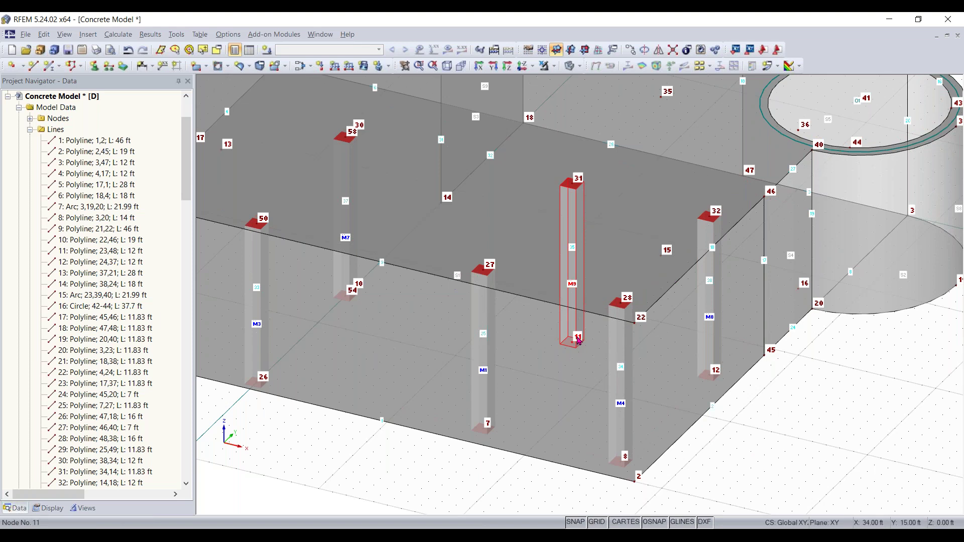
Step: Try to move the pasted column from node 11 to node 15, and undo the move
{"action": "left_click_drag", "start_coordinate": [578, 338], "coordinate": [667, 251]}
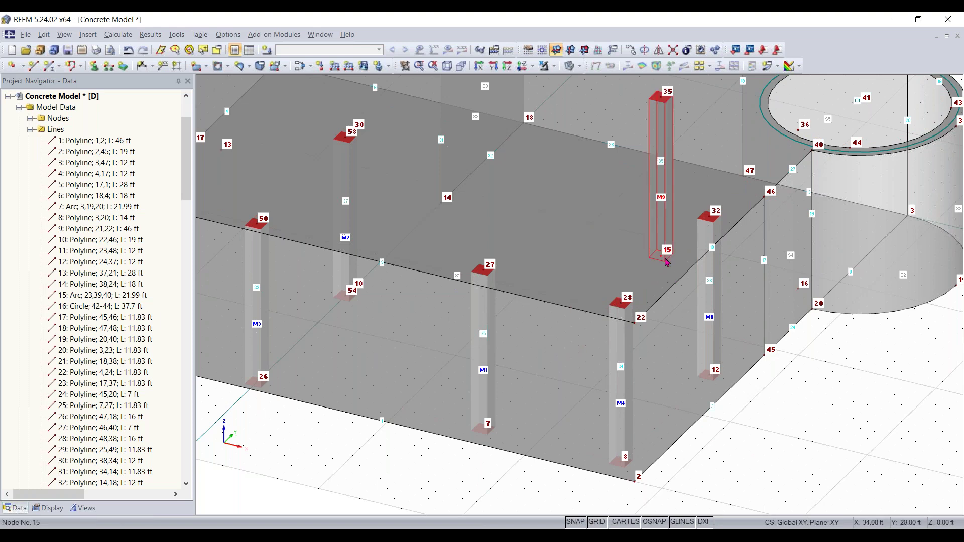
{"action": "key", "text": "ctrl+z"}
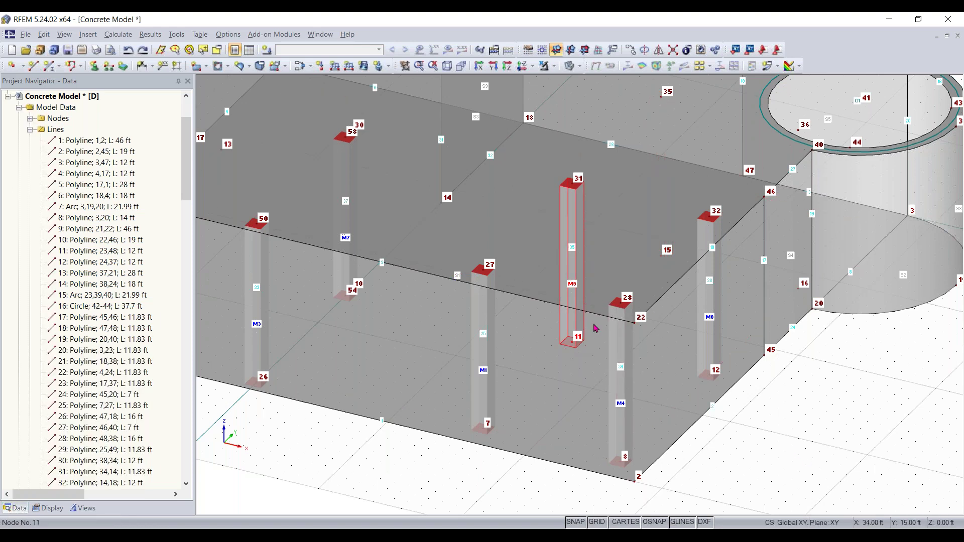
{"action": "key", "text": "ctrl+y"}
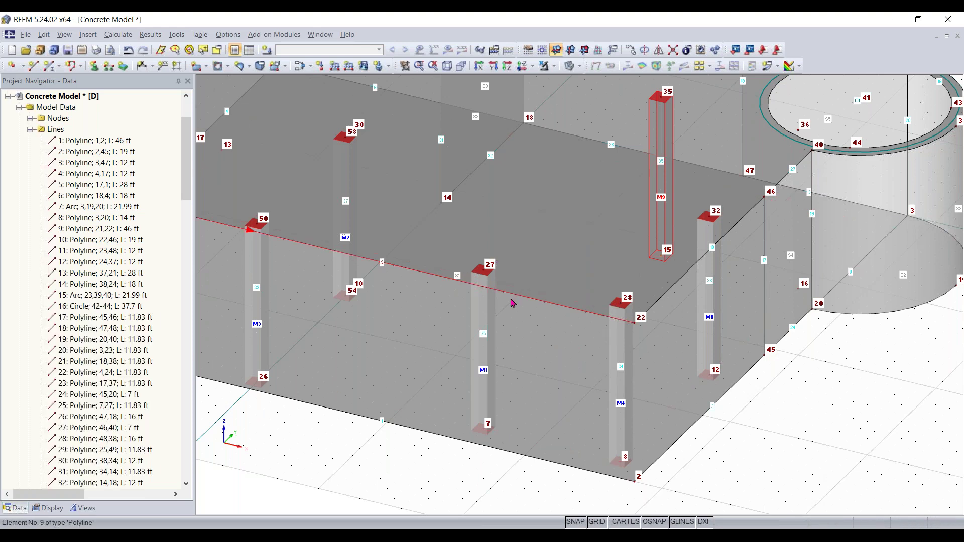
{"action": "key", "text": "ctrl+z"}
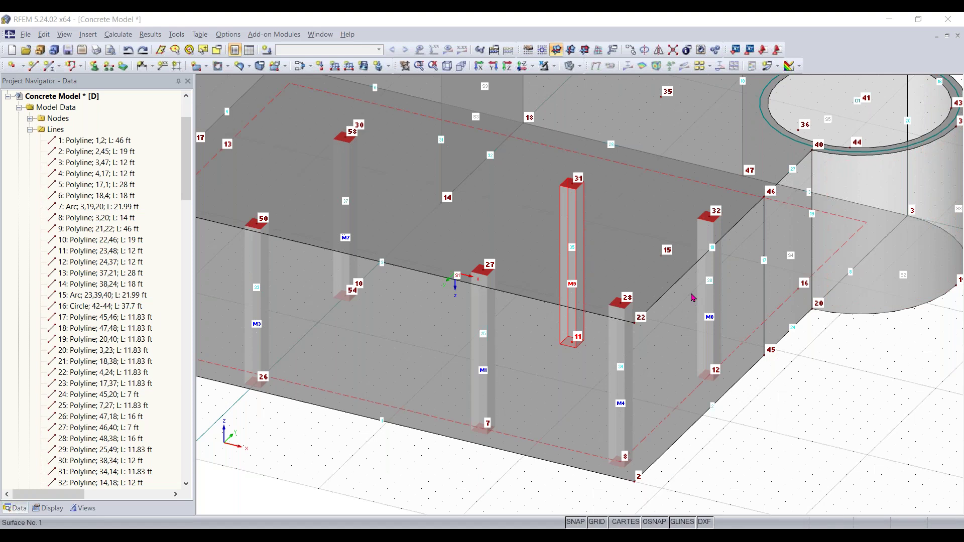
Step: Draw a single beam-type member with cross-section Rectangle 14/14, Concrete f'c = 4000 psi, from node 15 up to node 35
{"action": "scroll", "coordinate": [457, 275], "scroll_direction": "down", "scroll_amount": 1}
{"action": "left_click", "coordinate": [49, 68]}
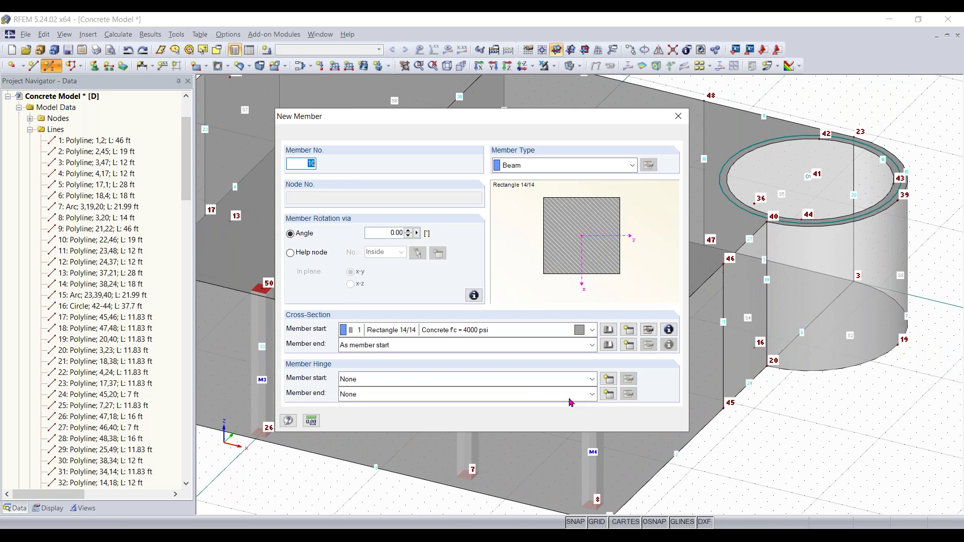
{"action": "left_click", "coordinate": [609, 422]}
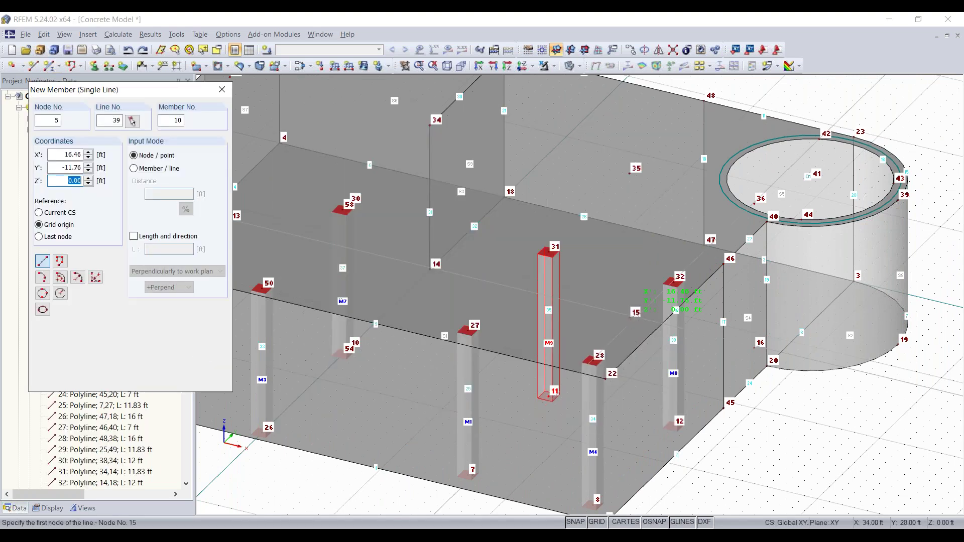
{"action": "left_click", "coordinate": [633, 311]}
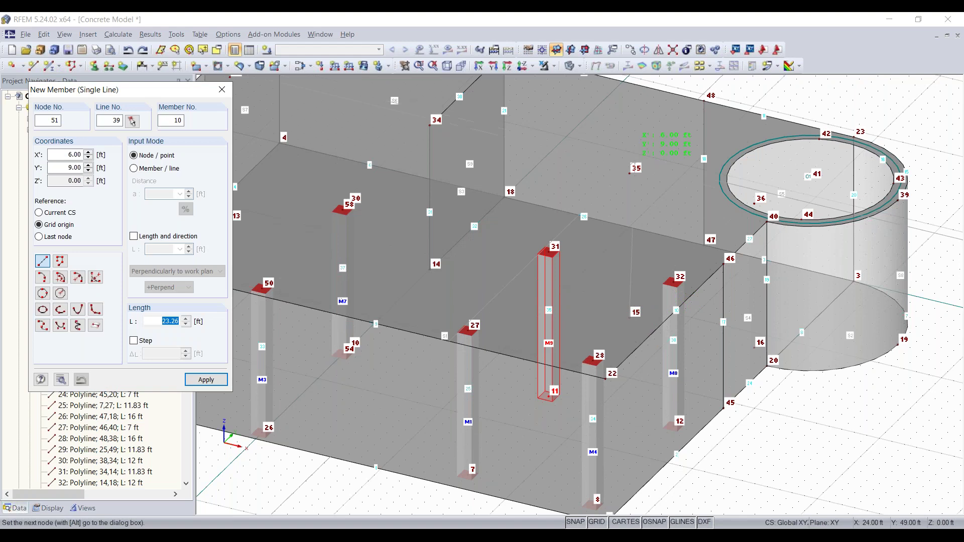
{"action": "left_click", "coordinate": [629, 174]}
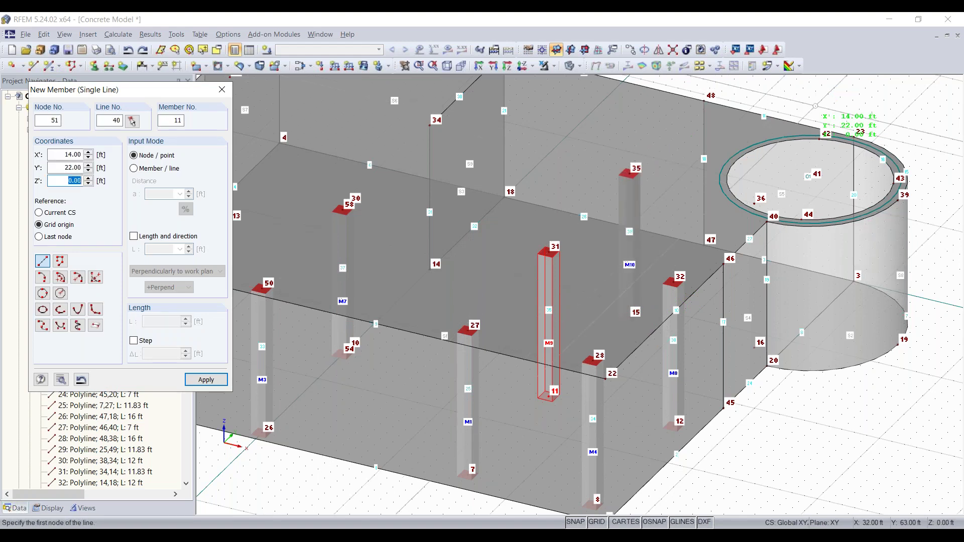
{"action": "key", "text": "Escape"}
Step: Define a solid rectangular cross-section 12 in wide and 12 in high in Concrete f'c = 4000 psi for a new member
{"action": "scroll", "coordinate": [658, 348], "scroll_direction": "down", "scroll_amount": 3}
{"action": "middle_click_drag", "start_coordinate": [658, 352], "coordinate": [873, 348], "text": "ctrl"}
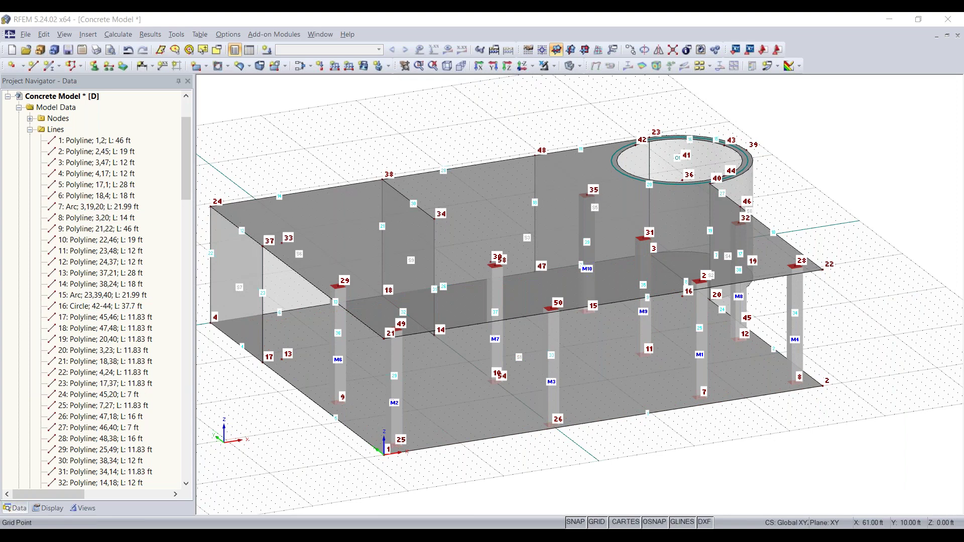
{"action": "left_click", "coordinate": [315, 368]}
{"action": "middle_click_drag", "start_coordinate": [316, 368], "coordinate": [392, 390], "text": "ctrl"}
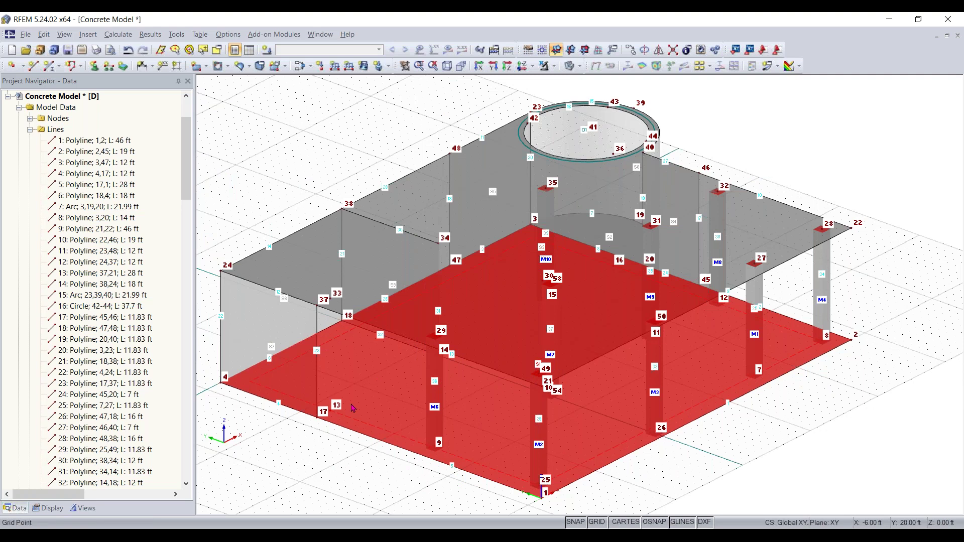
{"action": "key", "text": "Escape"}
{"action": "scroll", "coordinate": [350, 298], "scroll_direction": "up", "scroll_amount": 2}
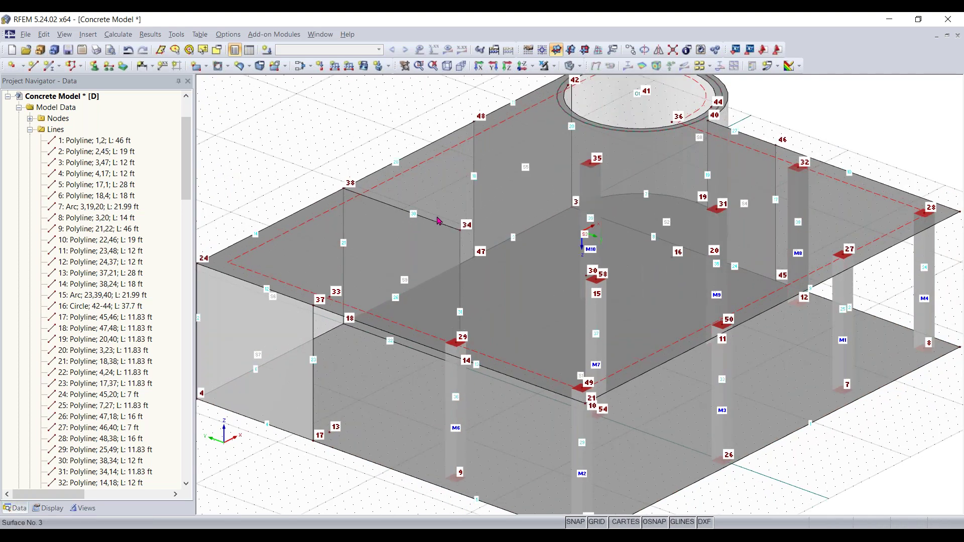
{"action": "scroll", "coordinate": [341, 297], "scroll_direction": "up", "scroll_amount": 1}
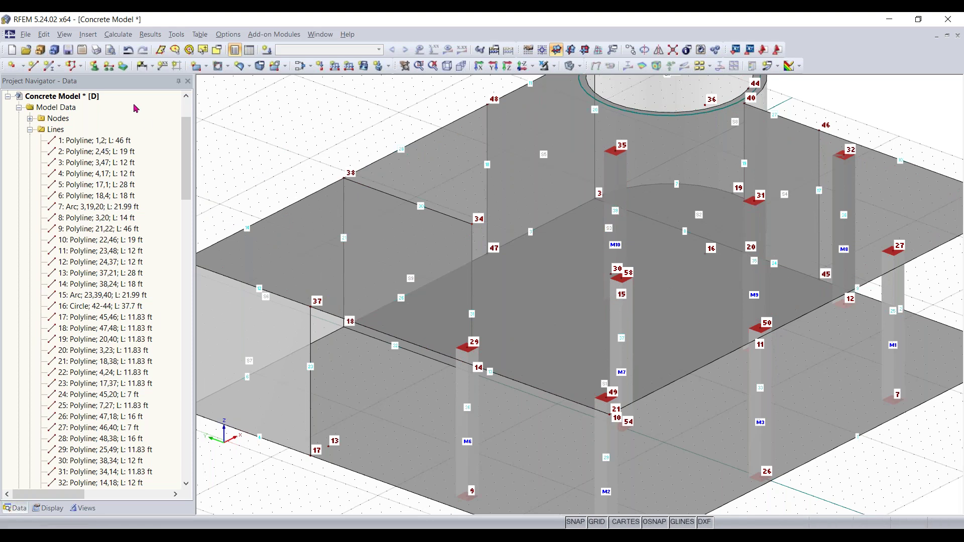
{"action": "left_click", "coordinate": [49, 71]}
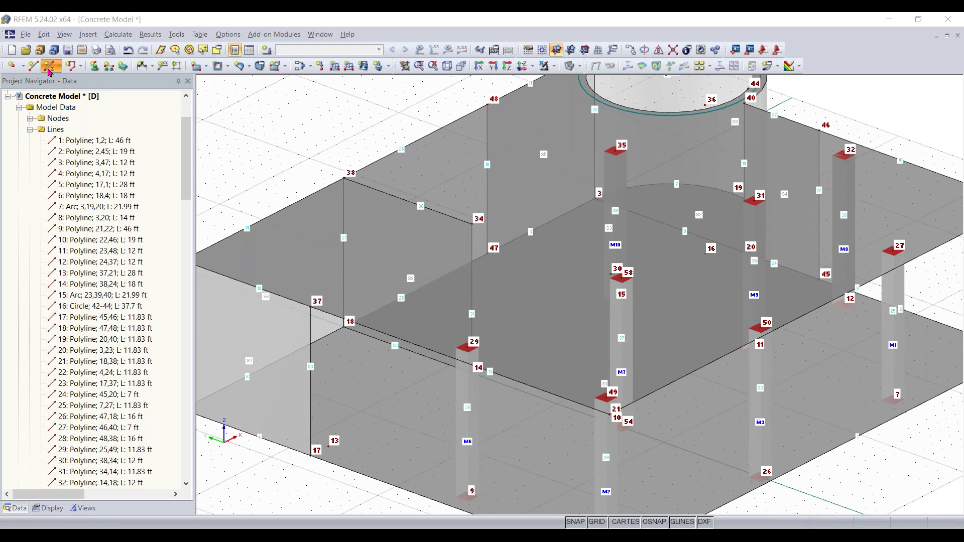
{"action": "left_click", "coordinate": [49, 70]}
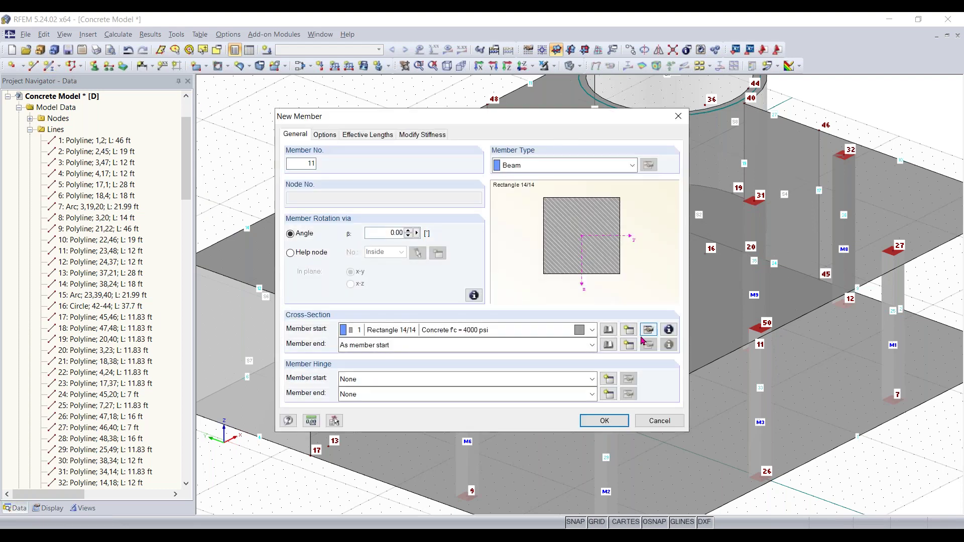
{"action": "left_click", "coordinate": [608, 332]}
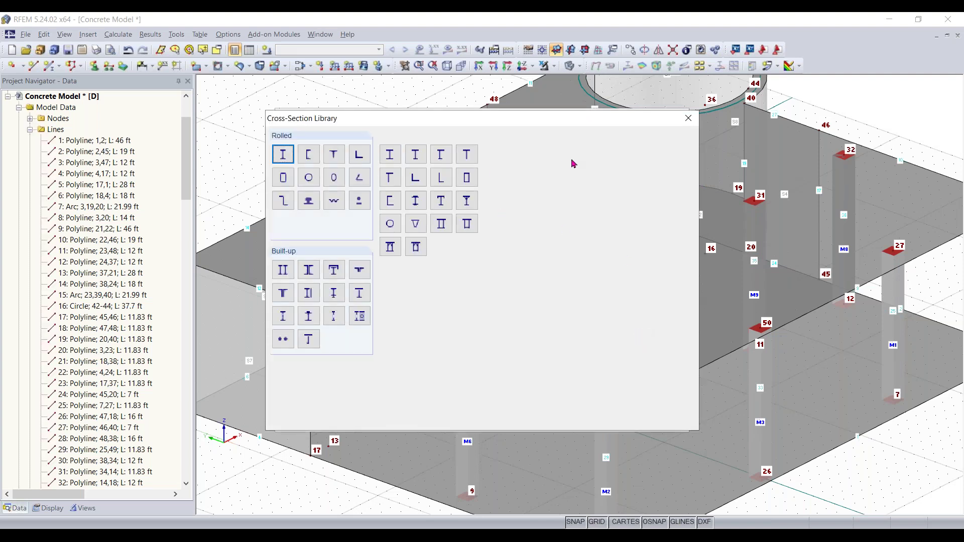
{"action": "left_click", "coordinate": [502, 158]}
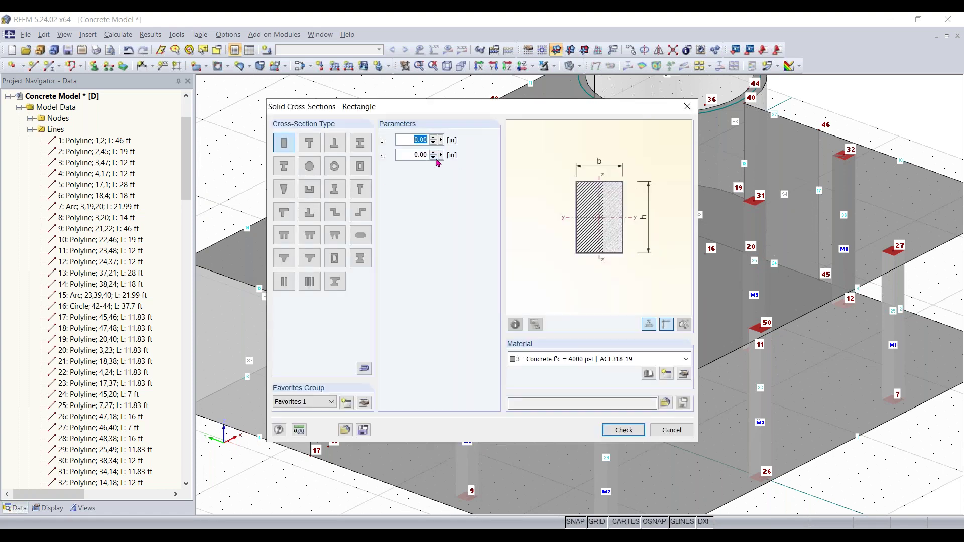
{"action": "type", "text": "12"}
{"action": "left_click", "coordinate": [408, 155]}
{"action": "type", "text": "12"}
{"action": "key", "text": "Return"}
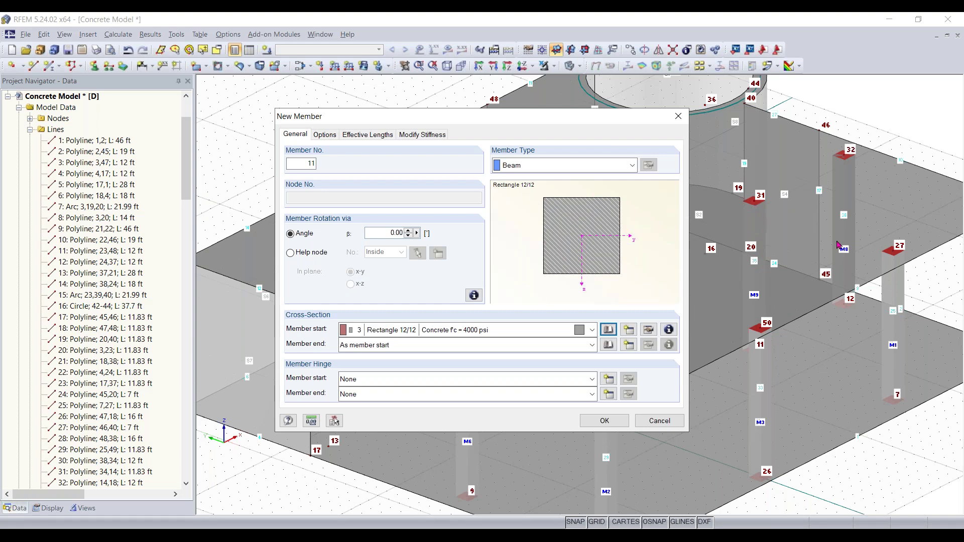
Step: Set the member type to Rib on the +z-side of the surface, with an integration width of L/8 on both sides
{"action": "left_click", "coordinate": [611, 167]}
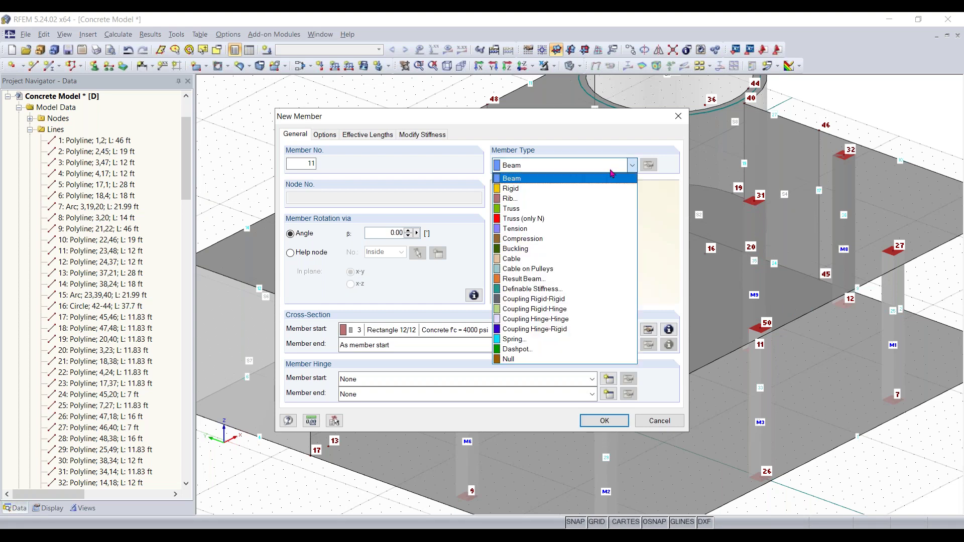
{"action": "left_click", "coordinate": [608, 198]}
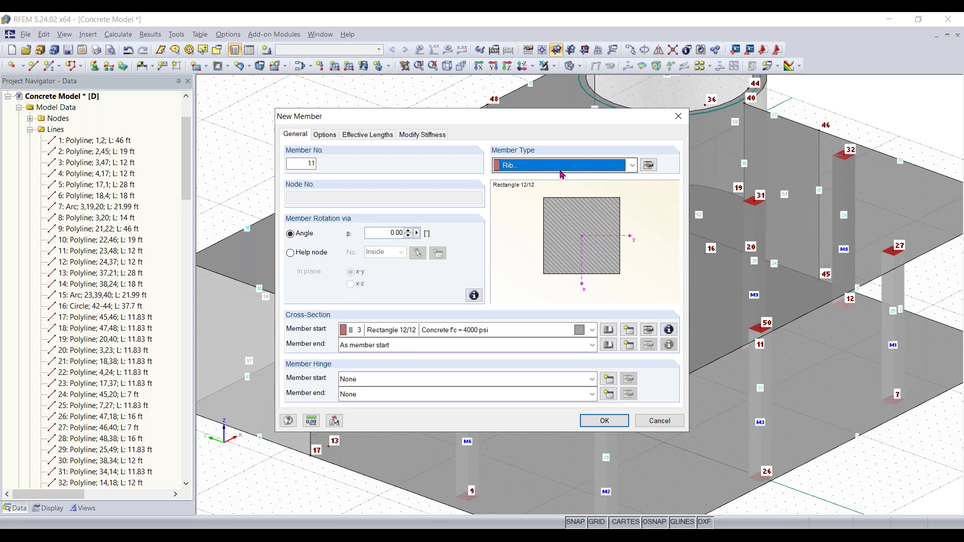
{"action": "left_click", "coordinate": [648, 166]}
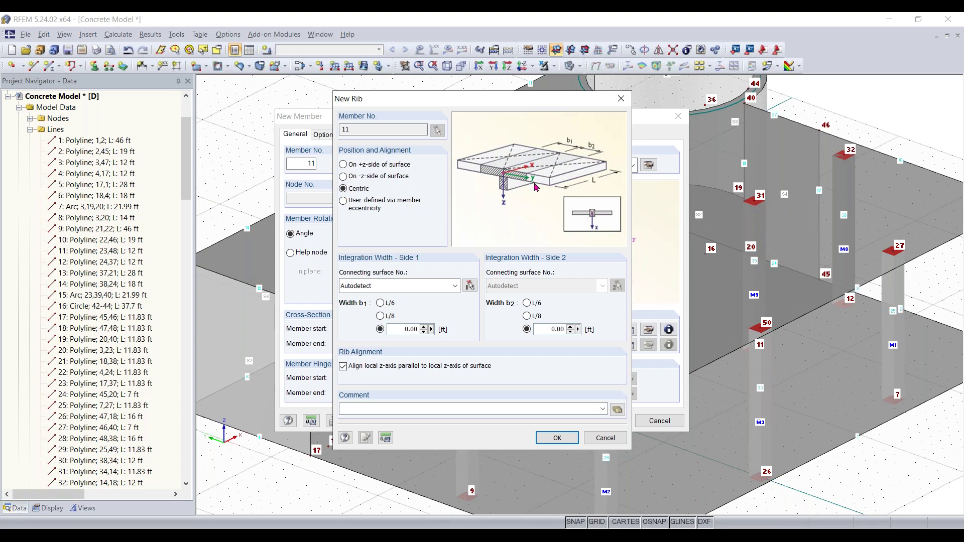
{"action": "left_click", "coordinate": [351, 167]}
{"action": "left_click", "coordinate": [370, 177]}
{"action": "left_click", "coordinate": [366, 166]}
{"action": "left_click", "coordinate": [381, 317]}
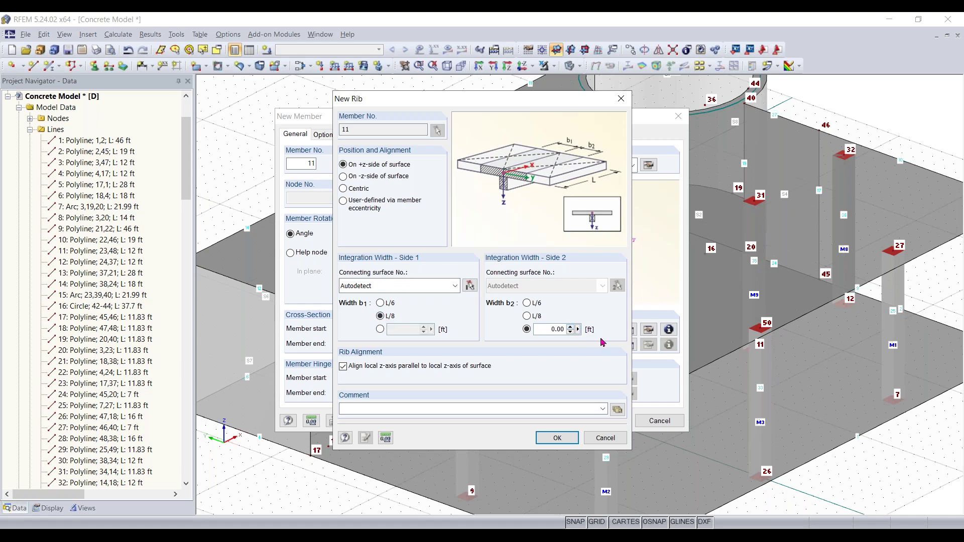
{"action": "left_click", "coordinate": [527, 316]}
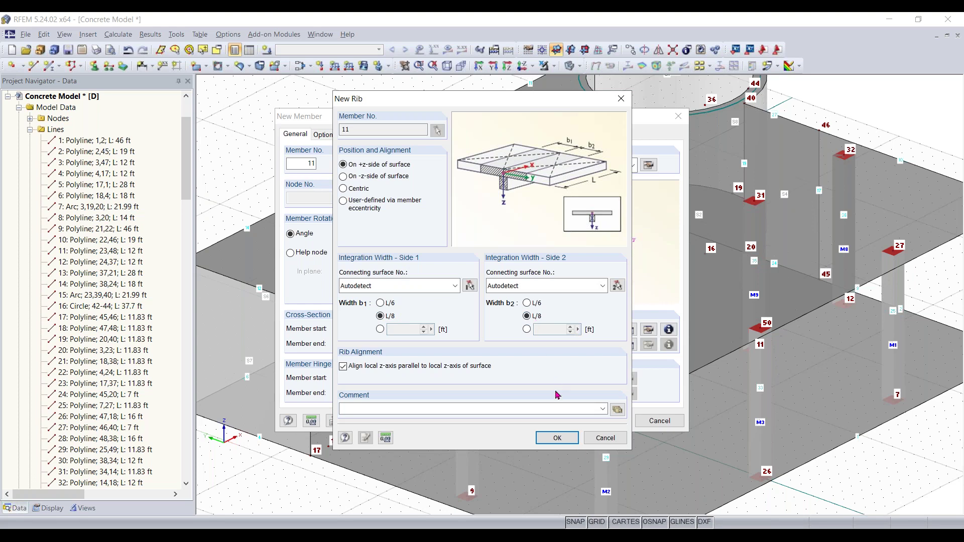
{"action": "left_click", "coordinate": [556, 437]}
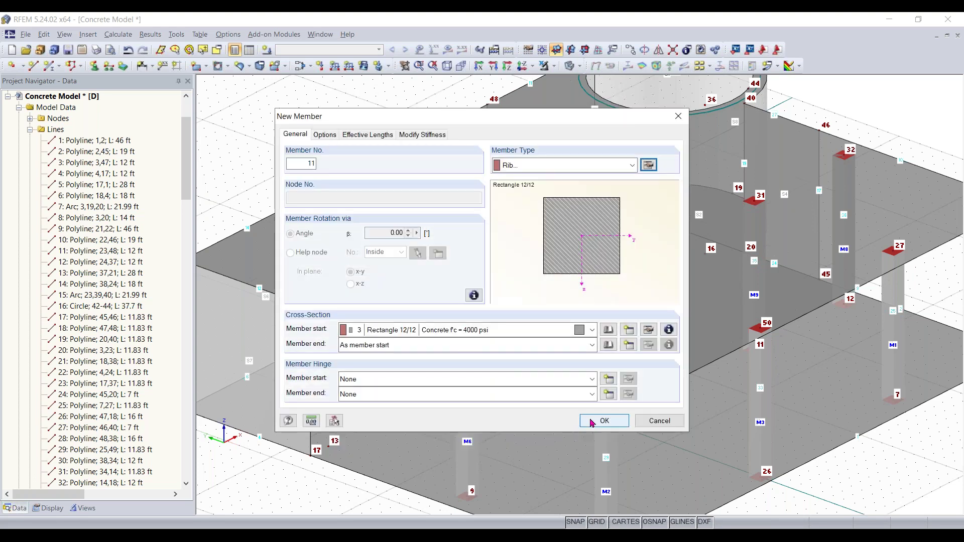
{"action": "left_click", "coordinate": [592, 421]}
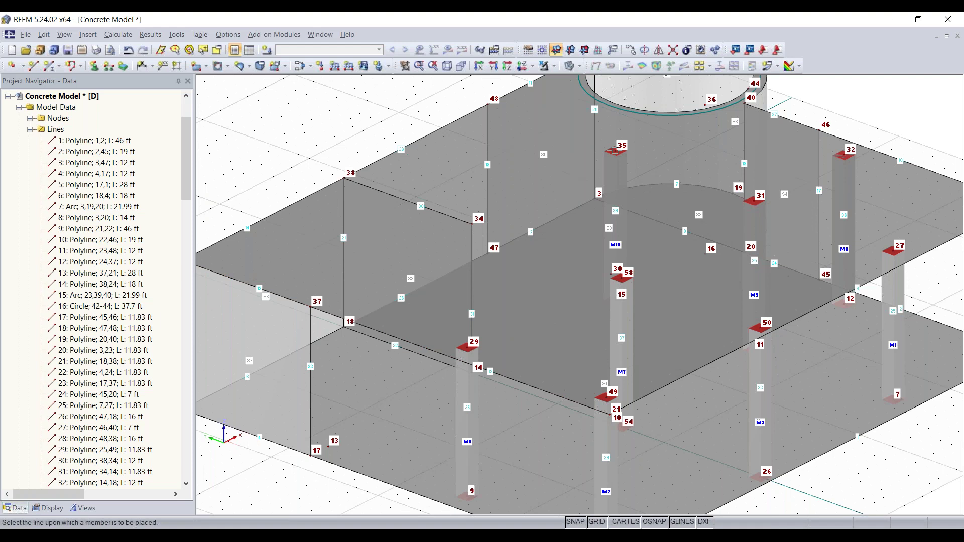
{"action": "right_click", "coordinate": [420, 322]}
{"action": "middle_click_drag", "start_coordinate": [420, 322], "coordinate": [360, 310], "text": "ctrl"}
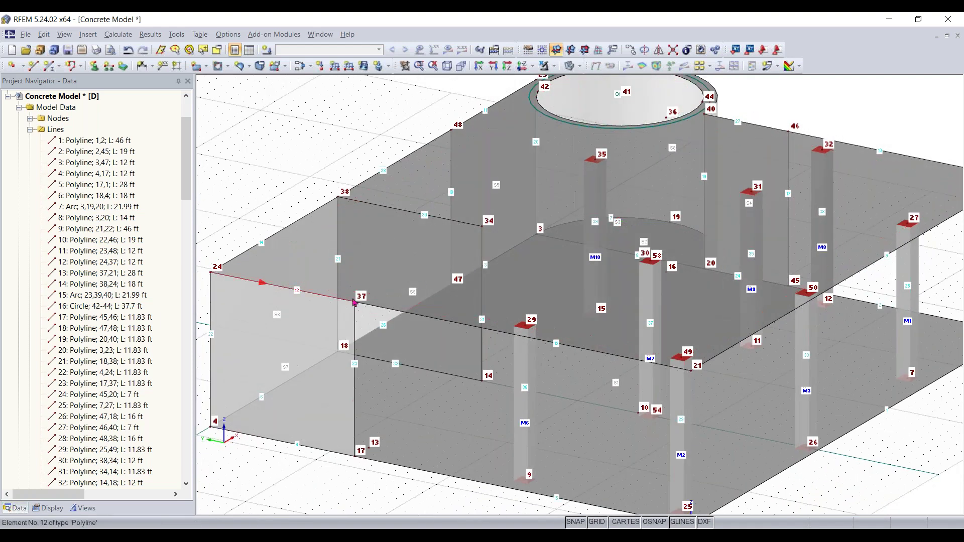
{"action": "left_click", "coordinate": [49, 67]}
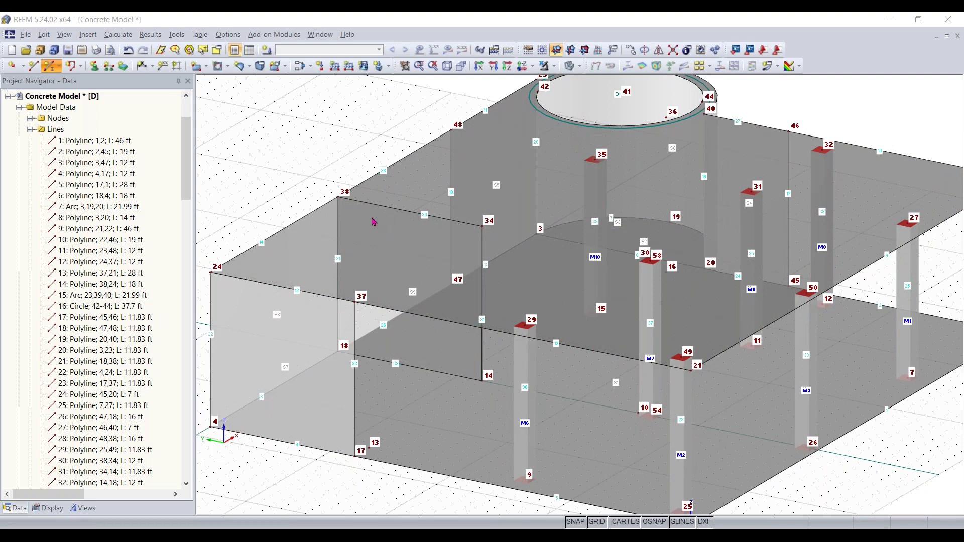
{"action": "left_click", "coordinate": [604, 421]}
{"action": "left_click", "coordinate": [480, 291]}
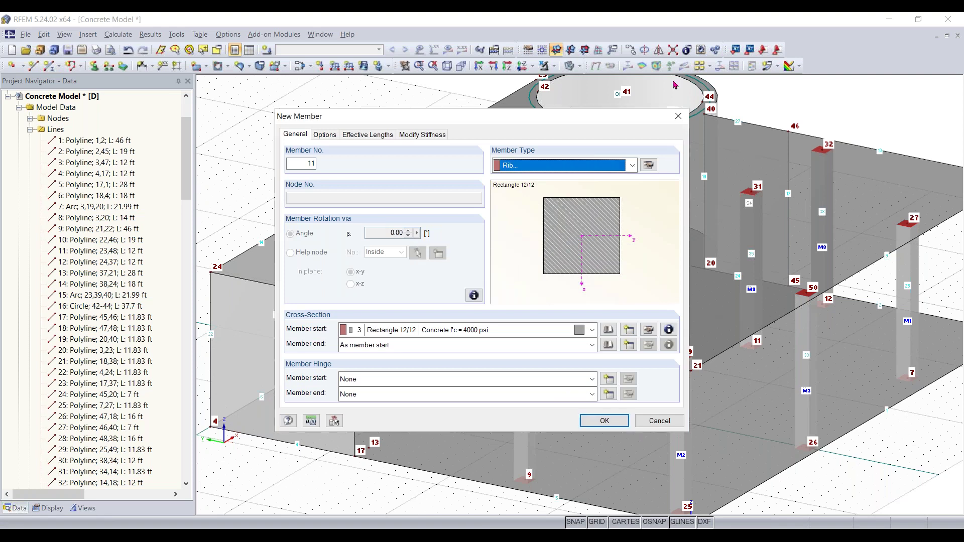
{"action": "left_click", "coordinate": [678, 116]}
Step: Draw lines on the upper slab from node 37 to node 34 and on to node 35
{"action": "left_click", "coordinate": [33, 66]}
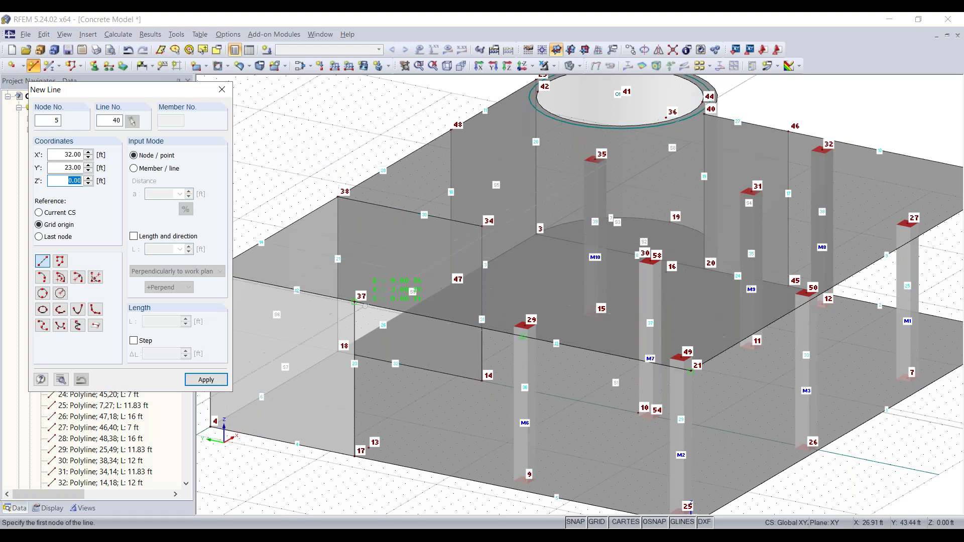
{"action": "left_click", "coordinate": [355, 303]}
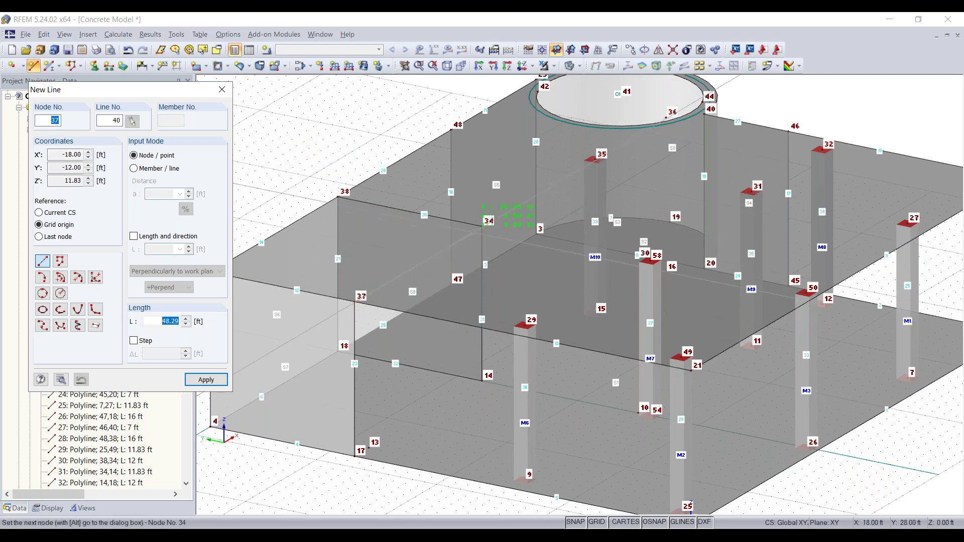
{"action": "left_click", "coordinate": [482, 226]}
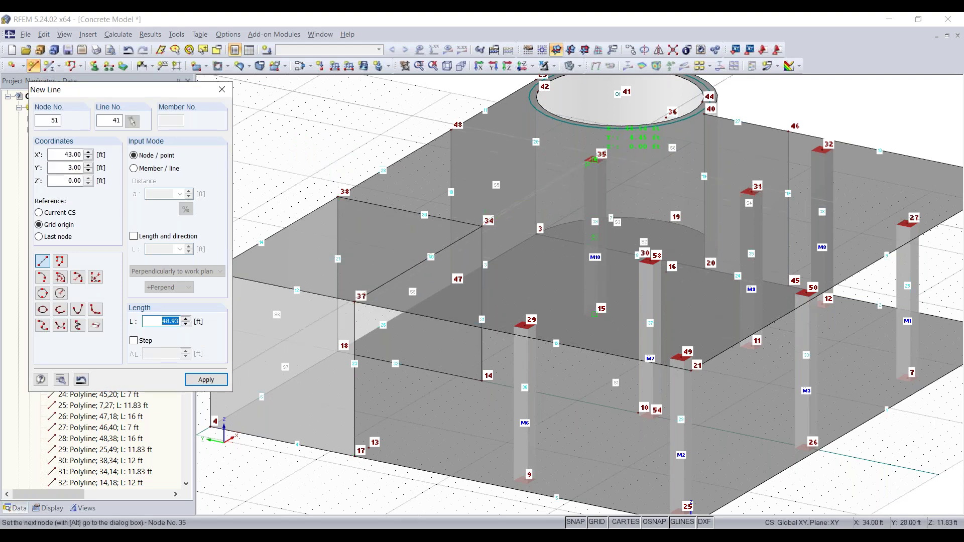
{"action": "left_click", "coordinate": [595, 160]}
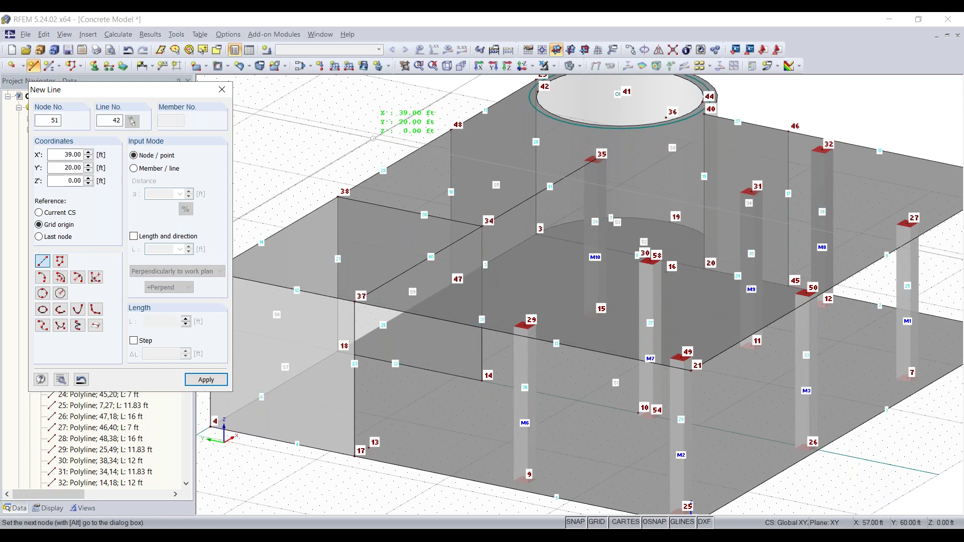
{"action": "key", "text": "Escape"}
Step: Edit the two lines between nodes 37, 34 and 35 together, adding a member with cross-section Rectangle 12/12, Concrete f'c = 4000 psi
{"action": "left_click", "coordinate": [510, 209]}
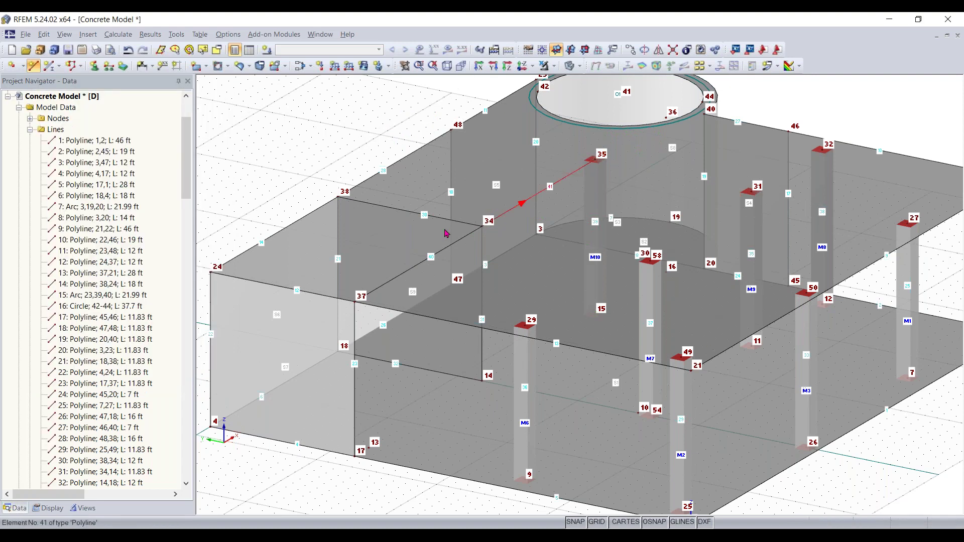
{"action": "double_click", "coordinate": [460, 239], "text": "ctrl"}
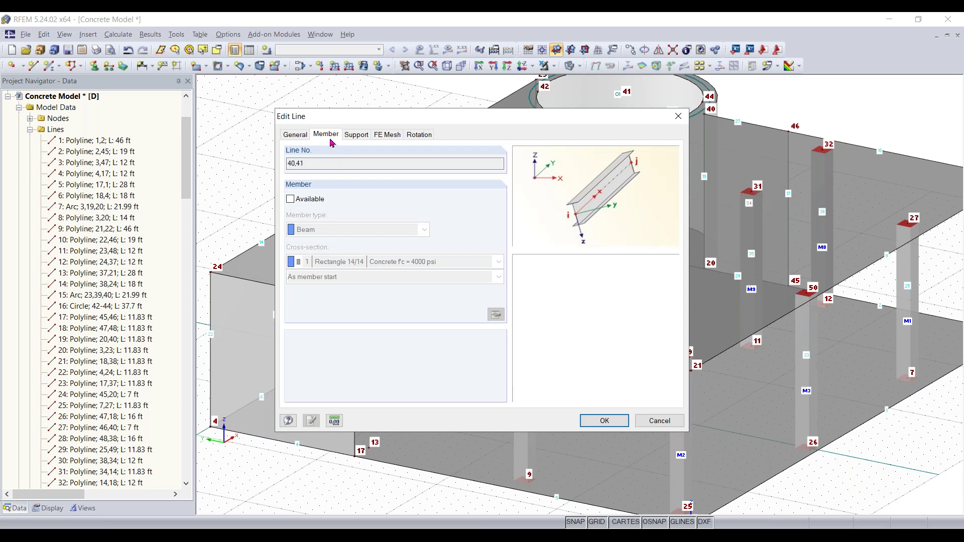
{"action": "left_click", "coordinate": [299, 138]}
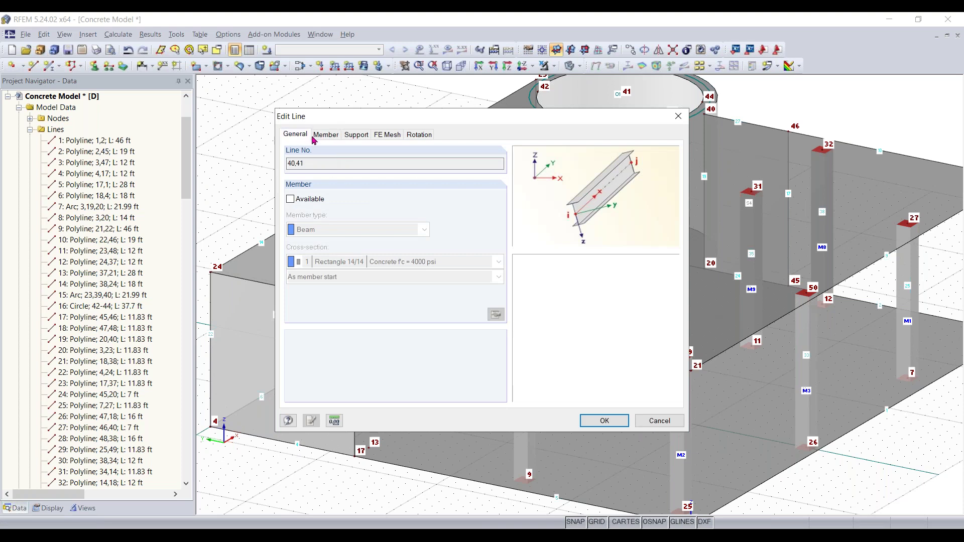
{"action": "left_click", "coordinate": [318, 136]}
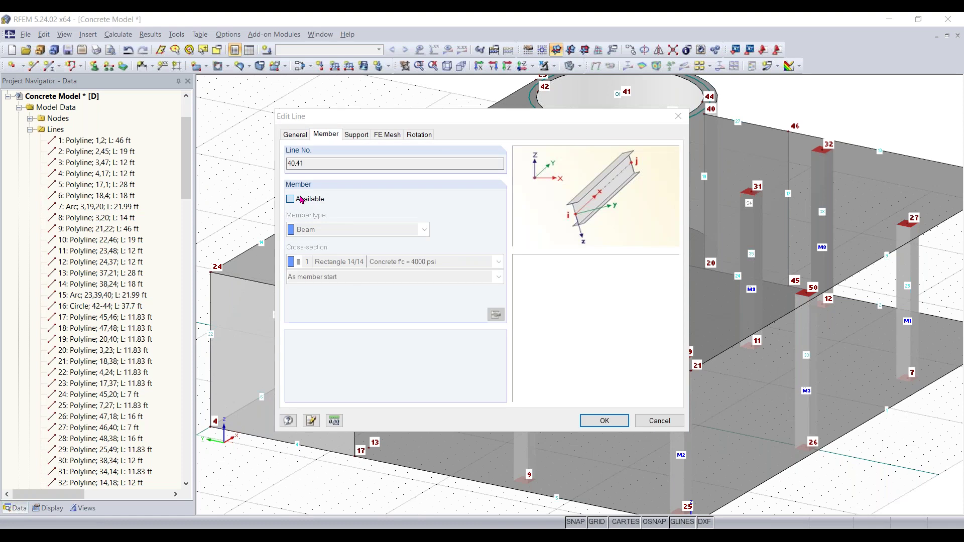
{"action": "left_click", "coordinate": [301, 200]}
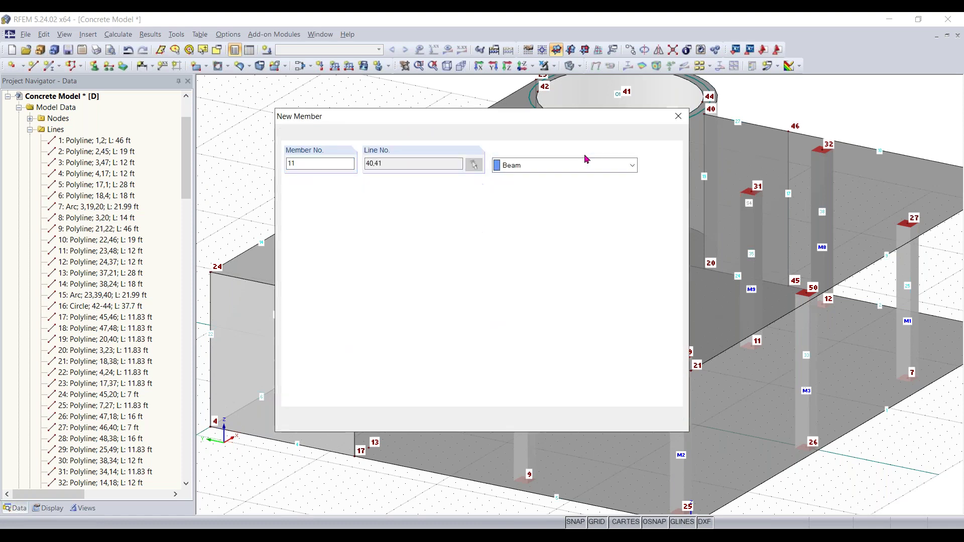
{"action": "left_click", "coordinate": [537, 330]}
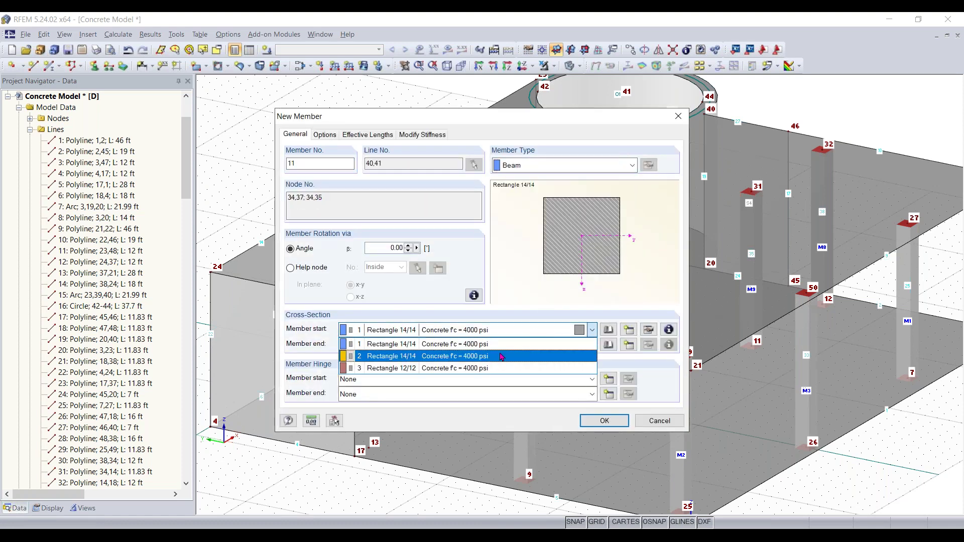
{"action": "left_click", "coordinate": [496, 369]}
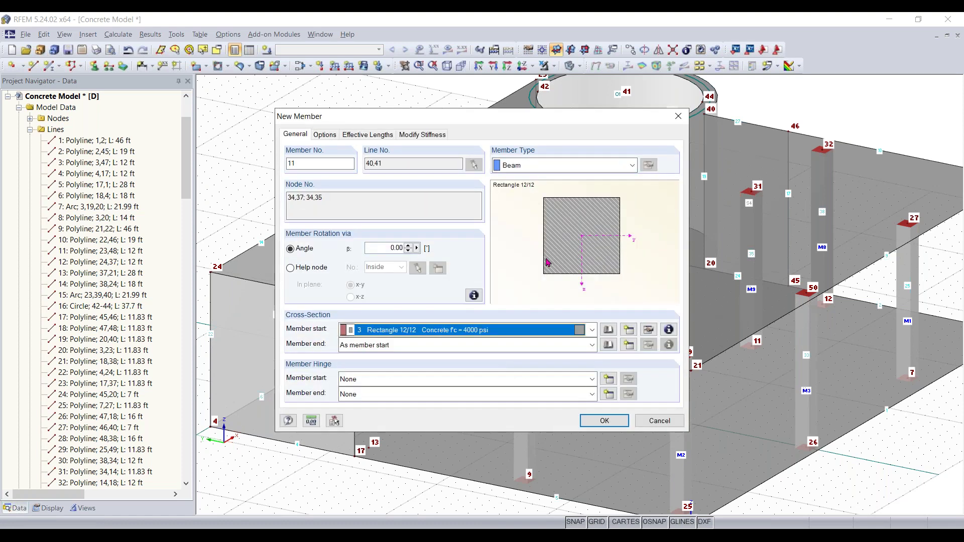
Step: Set the member type of both lines to Rib, accept the rib on the +z-side with L/8 widths, and apply the line changes
{"action": "left_click", "coordinate": [601, 170]}
{"action": "left_click", "coordinate": [535, 201]}
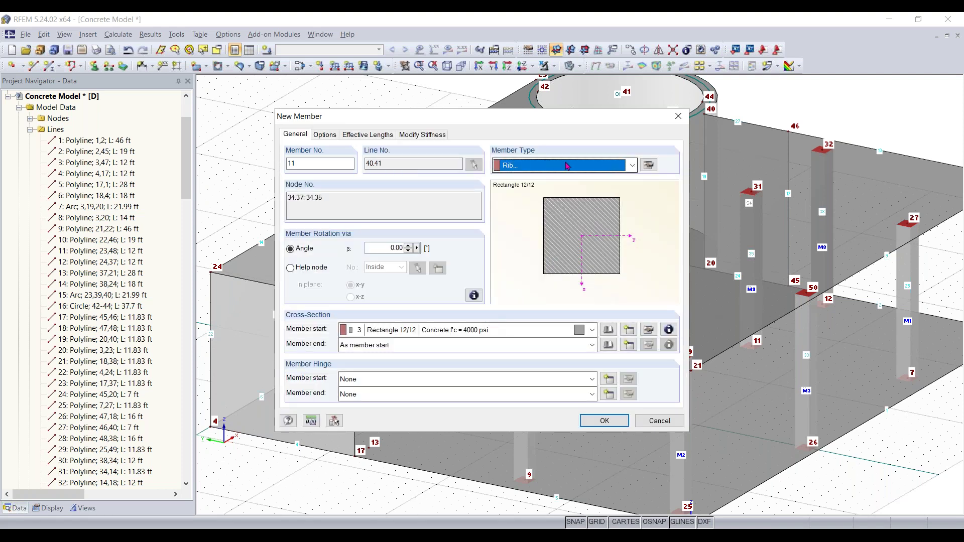
{"action": "left_click", "coordinate": [654, 167]}
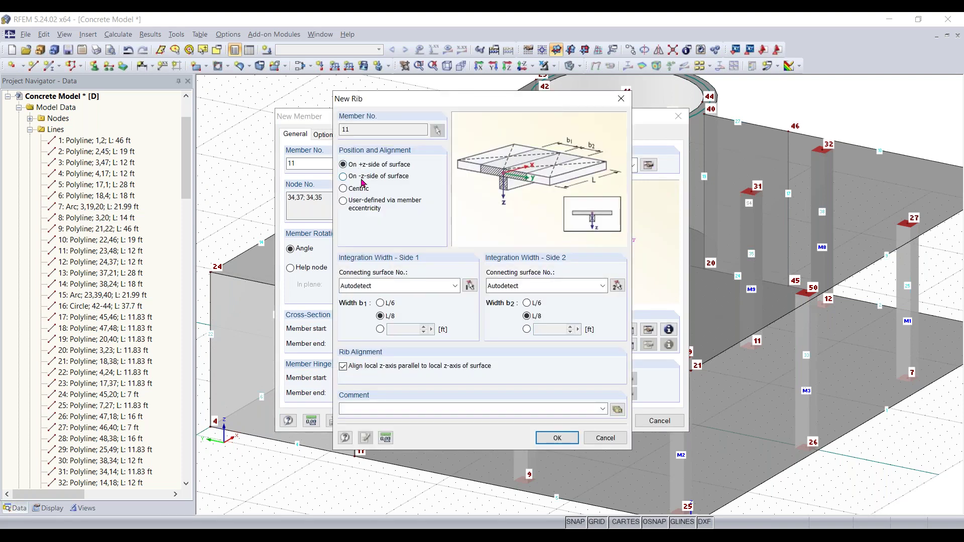
{"action": "left_click", "coordinate": [546, 440]}
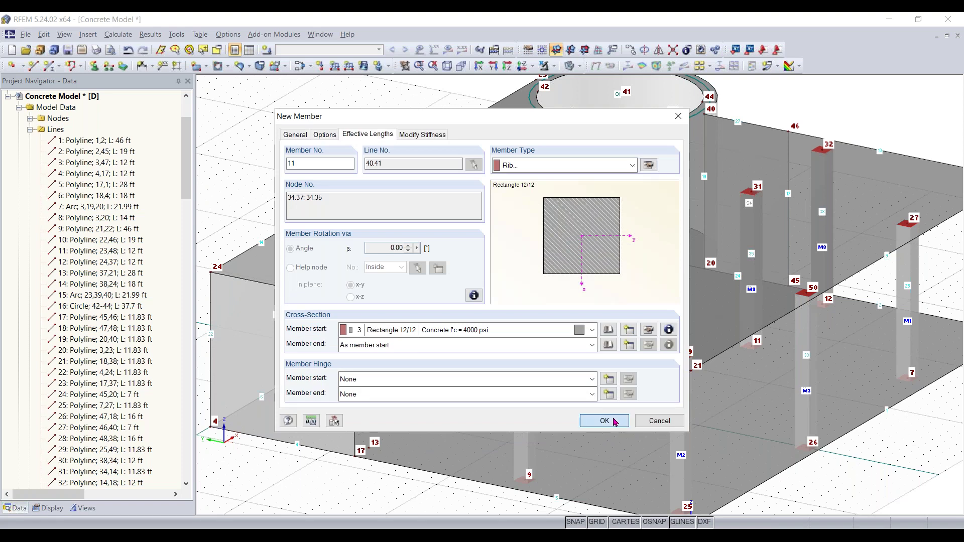
{"action": "left_click", "coordinate": [604, 421]}
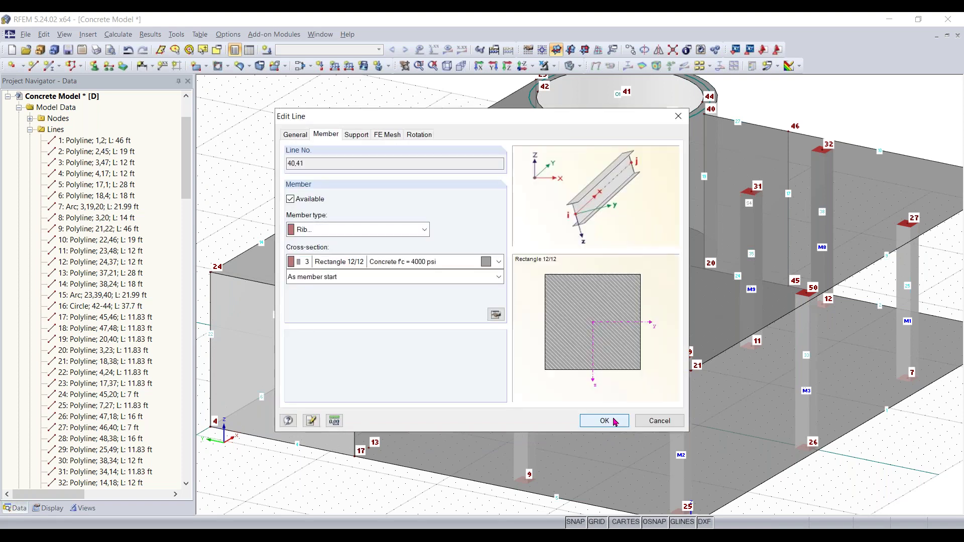
{"action": "left_click", "coordinate": [615, 421]}
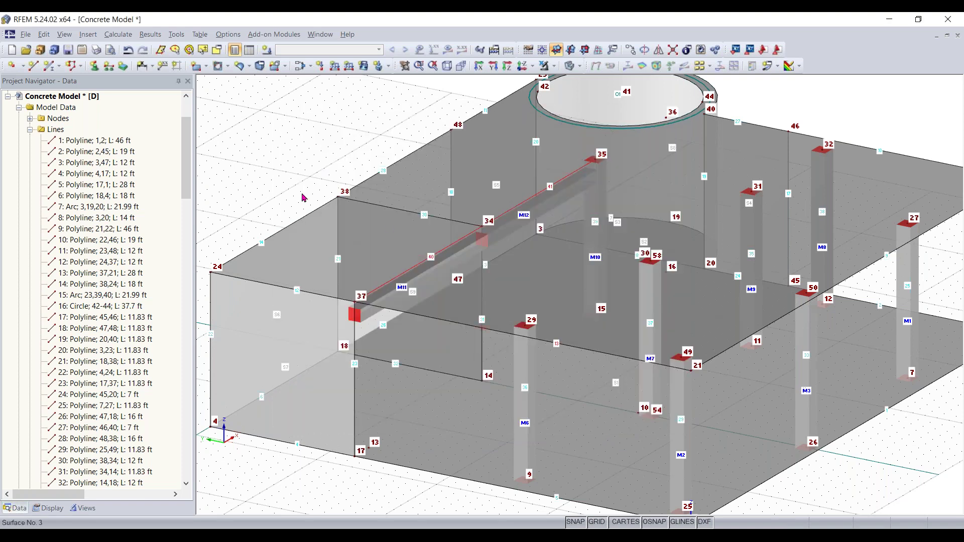
Step: Examine the rib members under the upper slab from several angles, up close and from afar
{"action": "middle_click_drag", "start_coordinate": [404, 472], "coordinate": [509, 305], "text": "ctrl"}
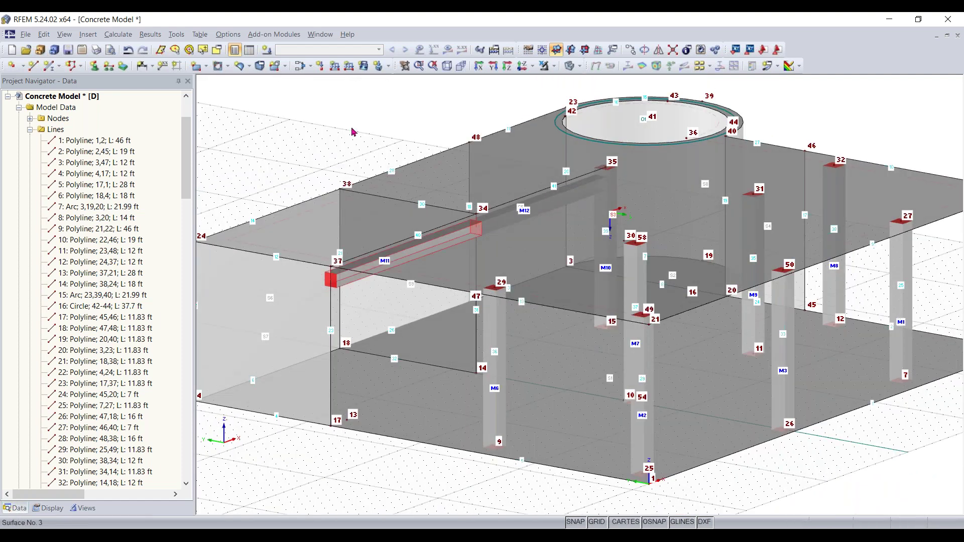
{"action": "scroll", "coordinate": [573, 207], "scroll_direction": "down", "scroll_amount": 2}
{"action": "middle_click_drag", "start_coordinate": [574, 207], "coordinate": [399, 125], "text": "ctrl"}
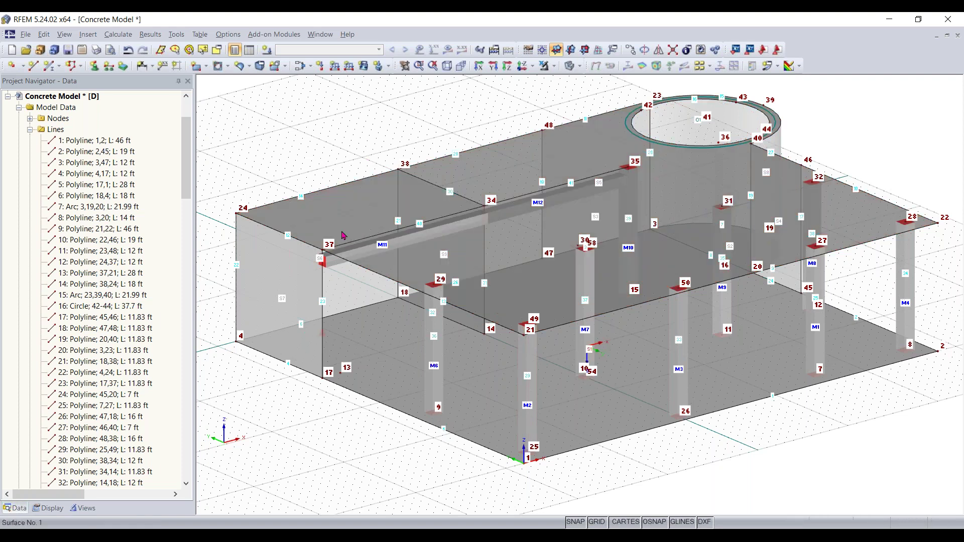
{"action": "scroll", "coordinate": [340, 275], "scroll_direction": "up", "scroll_amount": 5}
{"action": "mouse_move", "coordinate": [340, 260]}
{"action": "middle_mouse_down", "text": "ctrl"}
{"action": "mouse_move", "coordinate": [340, 213]}
{"action": "mouse_move", "coordinate": [337, 259]}
{"action": "middle_mouse_up", "text": "ctrl"}
{"action": "scroll", "coordinate": [427, 307], "scroll_direction": "down", "scroll_amount": 6}
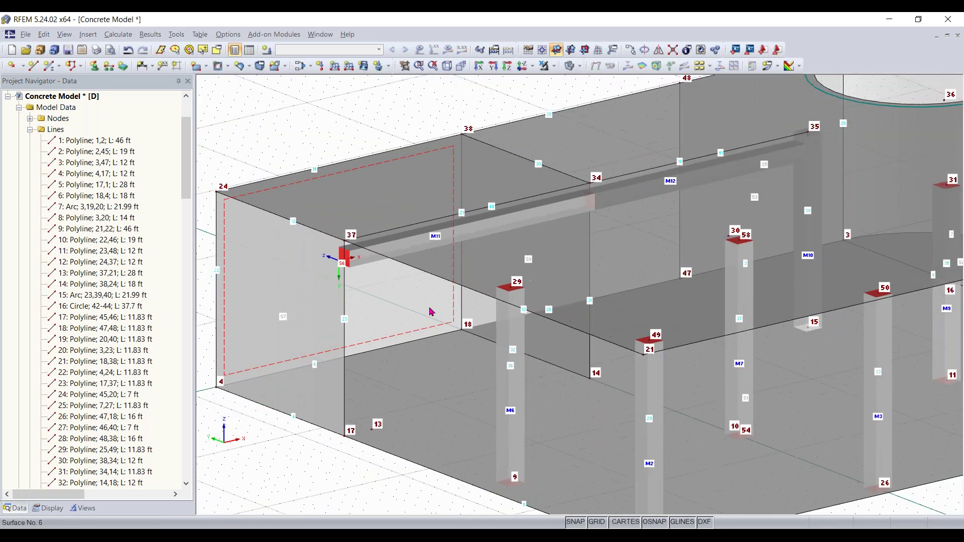
{"action": "middle_click_drag", "start_coordinate": [421, 306], "coordinate": [433, 314], "text": "ctrl"}
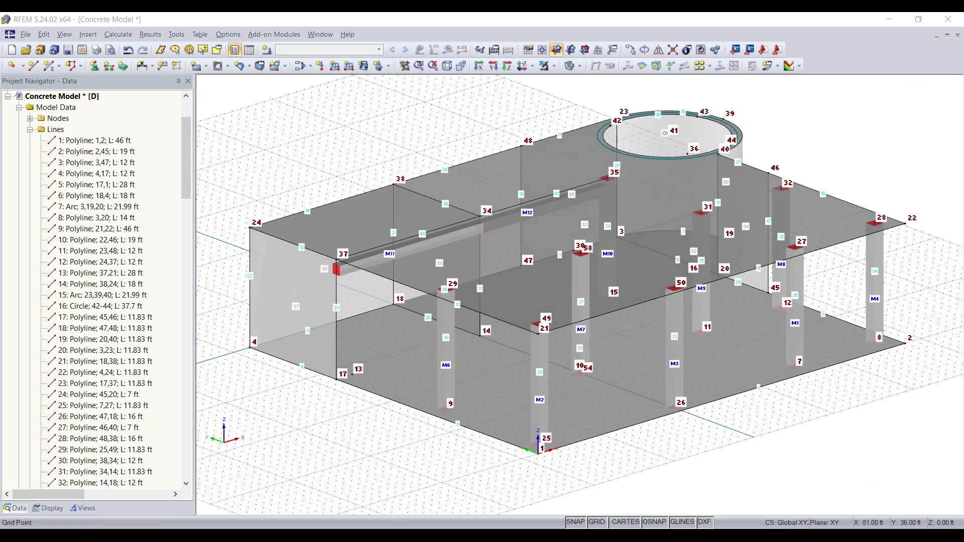
Step: Set the XZ plane as work plane and place its origin at node 4, the base corner of the outer wall
{"action": "middle_click_drag", "start_coordinate": [282, 433], "coordinate": [777, 424], "text": "ctrl"}
{"action": "right_click", "coordinate": [776, 424]}
{"action": "middle_click", "coordinate": [694, 457]}
{"action": "scroll", "coordinate": [667, 426], "scroll_direction": "up", "scroll_amount": 5}
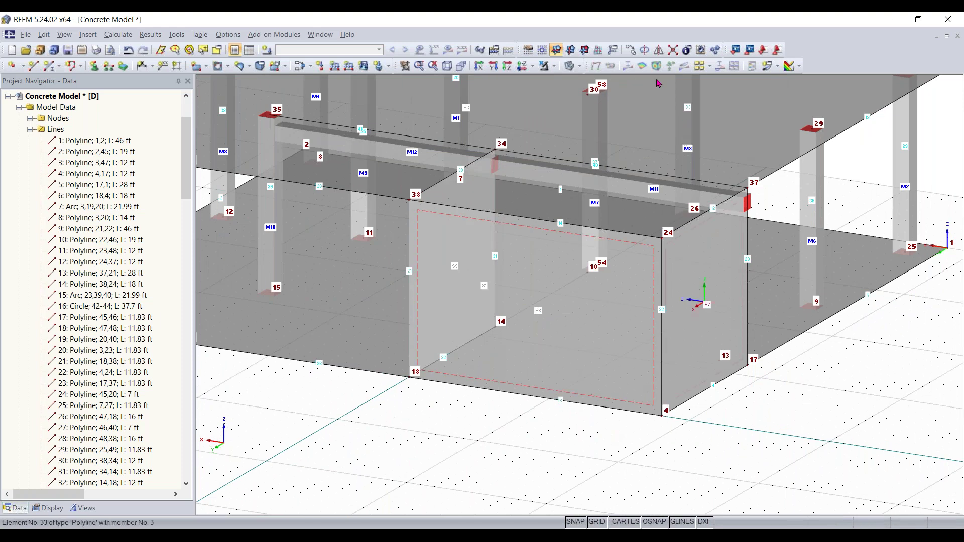
{"action": "left_click", "coordinate": [586, 50]}
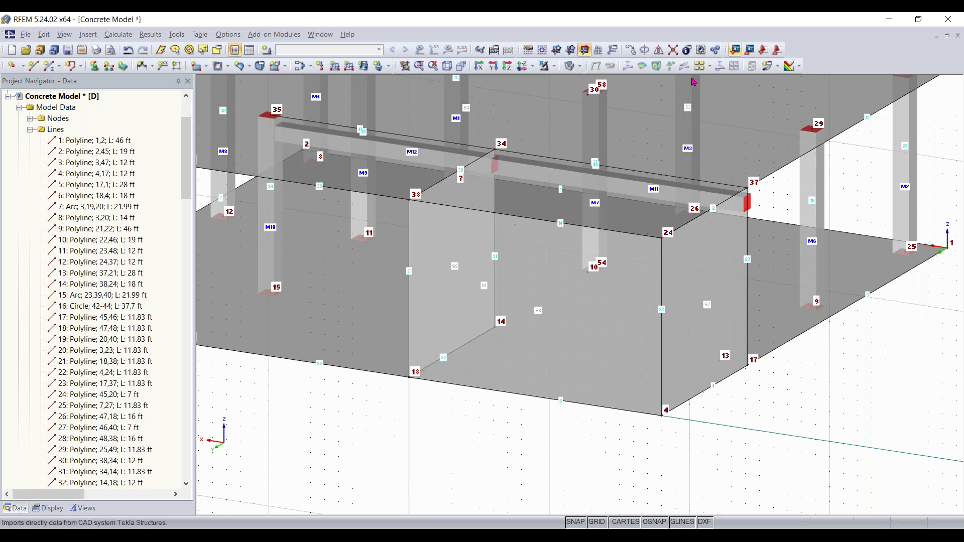
{"action": "left_click", "coordinate": [542, 50]}
{"action": "left_click", "coordinate": [662, 415]}
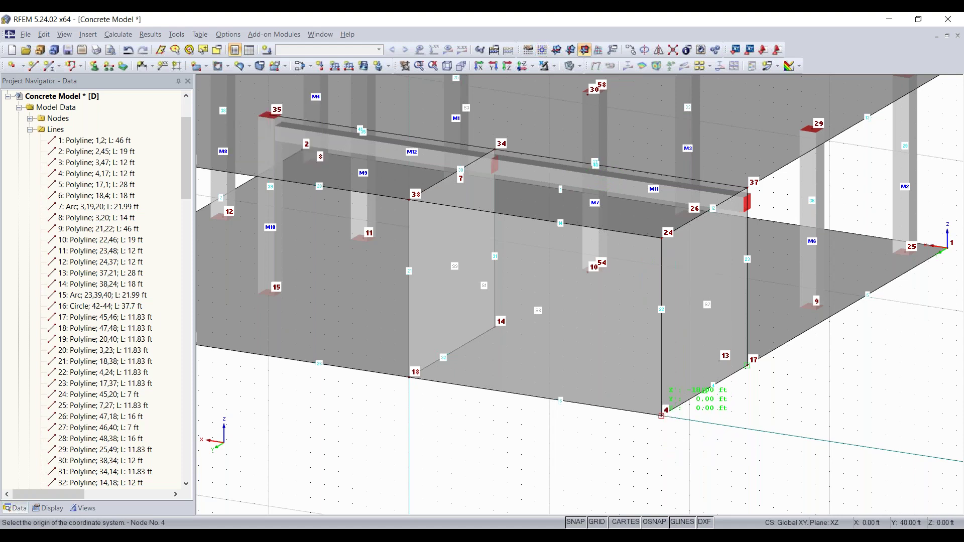
{"action": "left_click", "coordinate": [662, 415]}
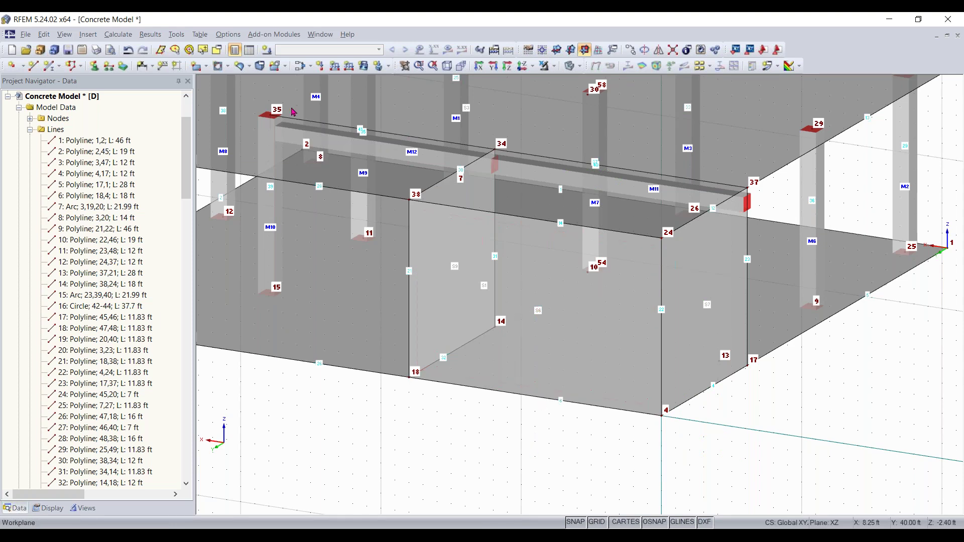
Step: Cut a rectangular opening in the wall above nodes 4 and 18, from X' 5, Z' 3 ft to X' 14, Z' 8 ft, and restore solid transparent display
{"action": "left_click", "coordinate": [227, 66]}
{"action": "left_click", "coordinate": [227, 68]}
{"action": "left_click", "coordinate": [226, 66]}
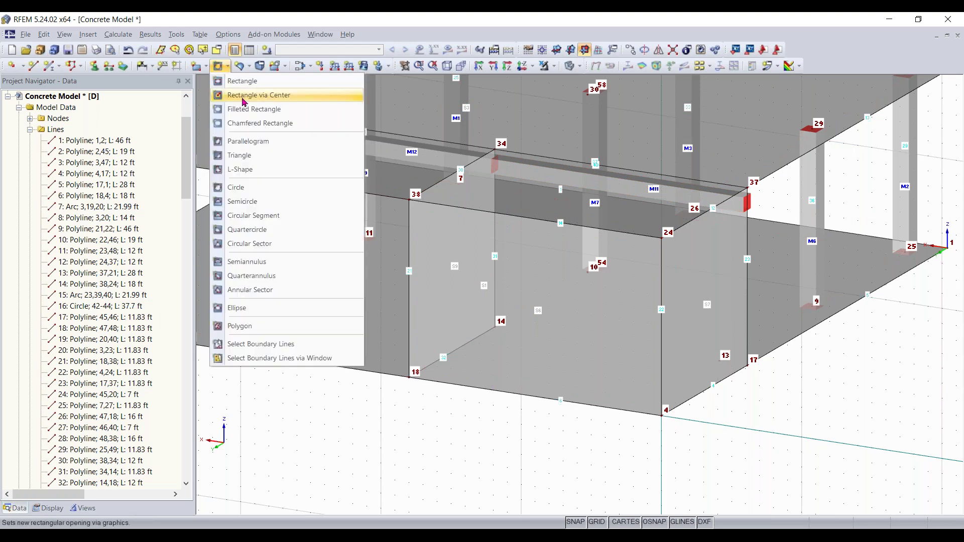
{"action": "left_click", "coordinate": [244, 82]}
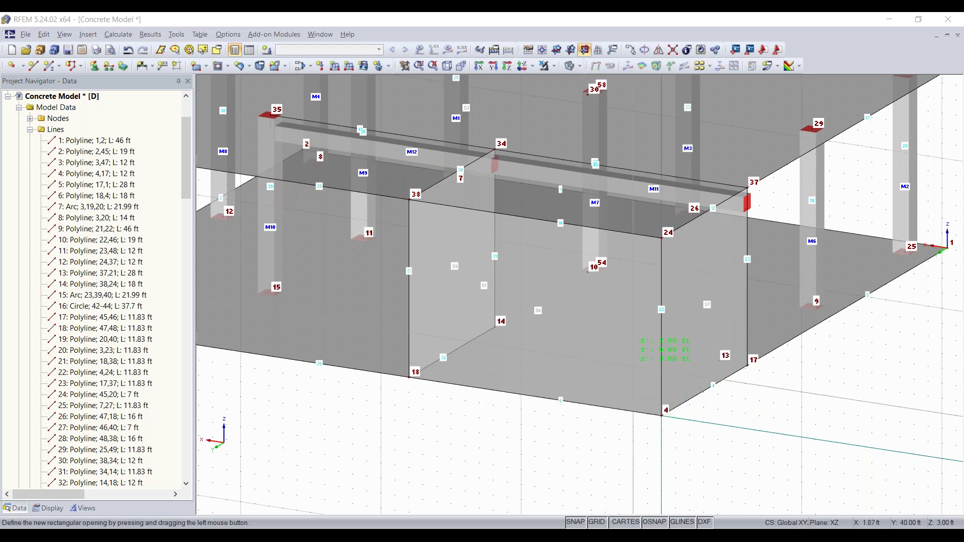
{"action": "scroll", "coordinate": [632, 379], "scroll_direction": "up", "scroll_amount": 2}
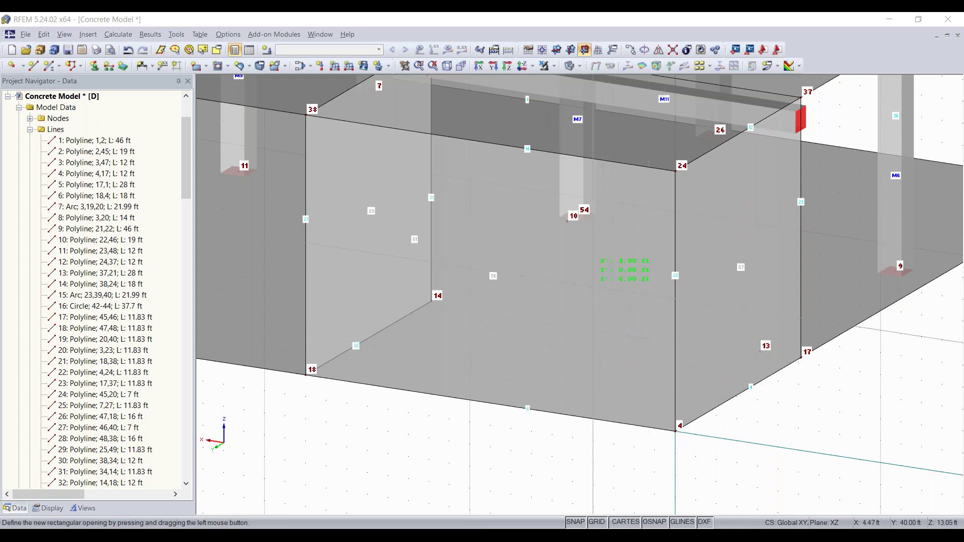
{"action": "left_click", "coordinate": [569, 65]}
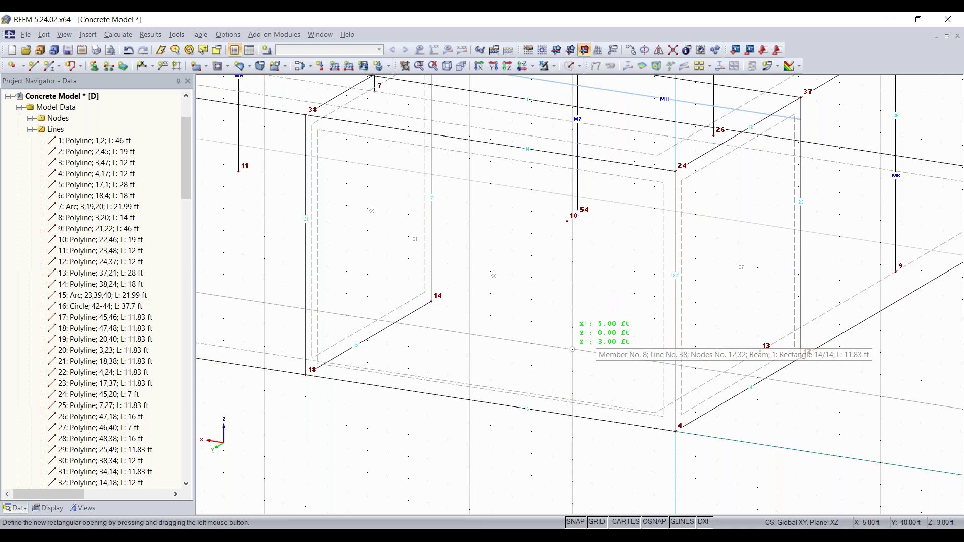
{"action": "left_click_drag", "start_coordinate": [573, 349], "coordinate": [367, 186]}
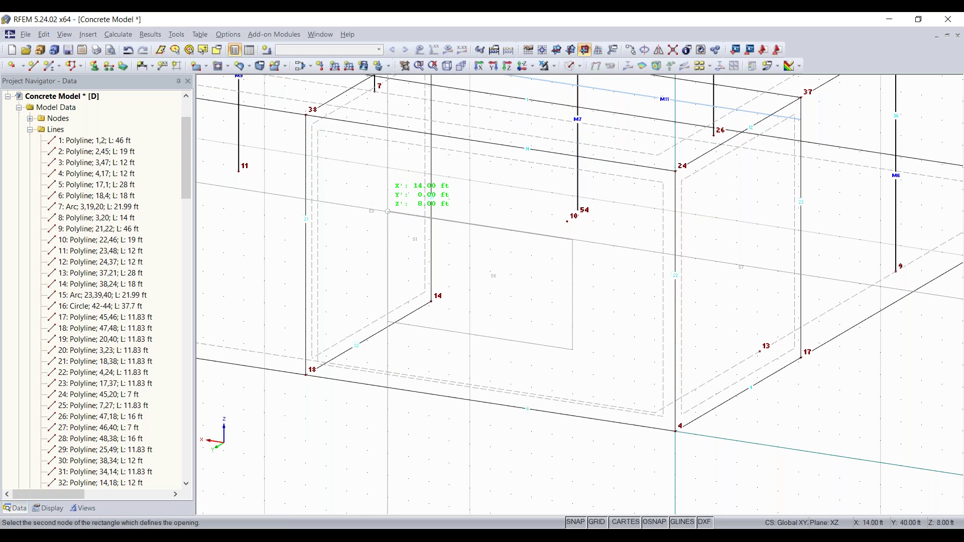
{"action": "left_click", "coordinate": [388, 212]}
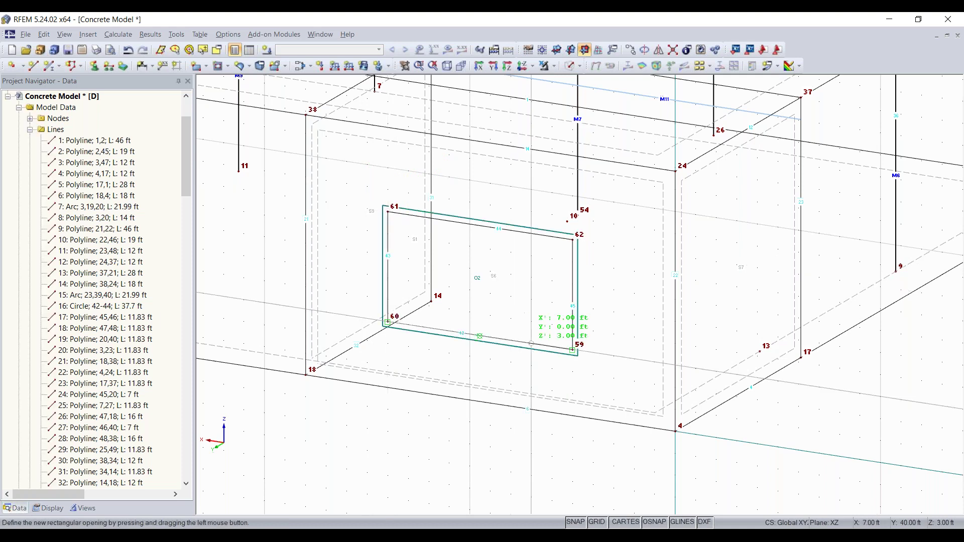
{"action": "left_click", "coordinate": [570, 65]}
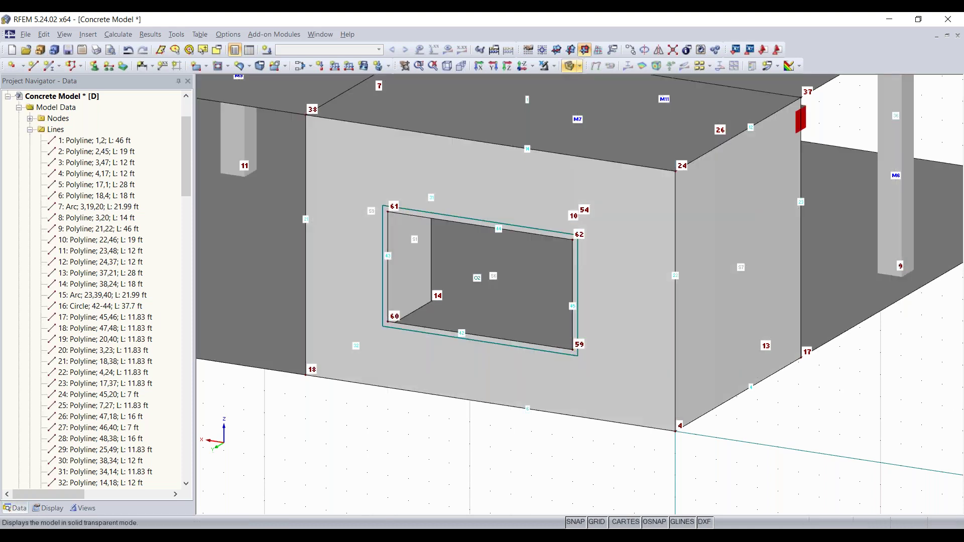
{"action": "left_click", "coordinate": [592, 100]}
Step: Set the XY plane as the current work plane again
{"action": "scroll", "coordinate": [463, 416], "scroll_direction": "down", "scroll_amount": 4}
{"action": "middle_click_drag", "start_coordinate": [421, 440], "coordinate": [373, 431], "text": "ctrl"}
{"action": "right_click", "coordinate": [373, 431]}
{"action": "left_click", "coordinate": [375, 427]}
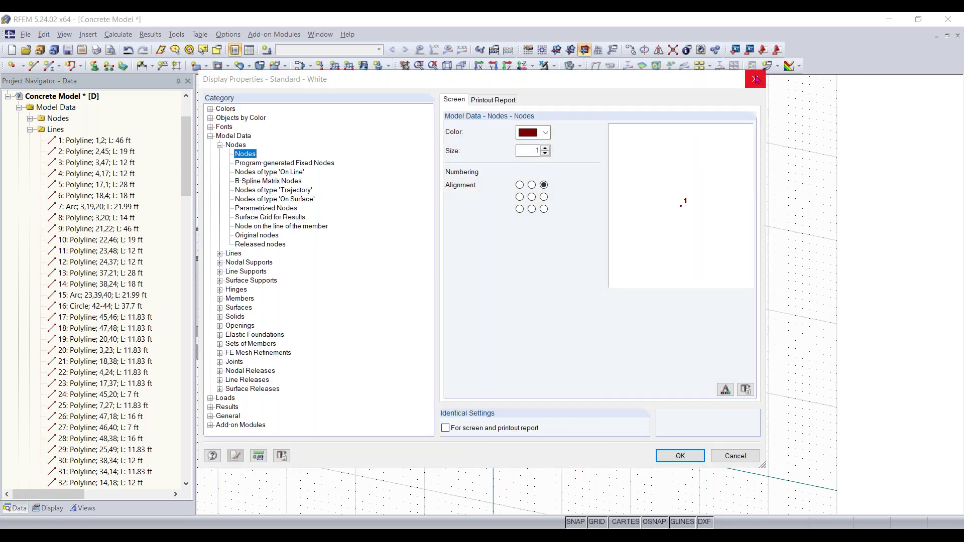
{"action": "left_click", "coordinate": [756, 79]}
{"action": "middle_click_drag", "start_coordinate": [836, 264], "coordinate": [470, 256]}
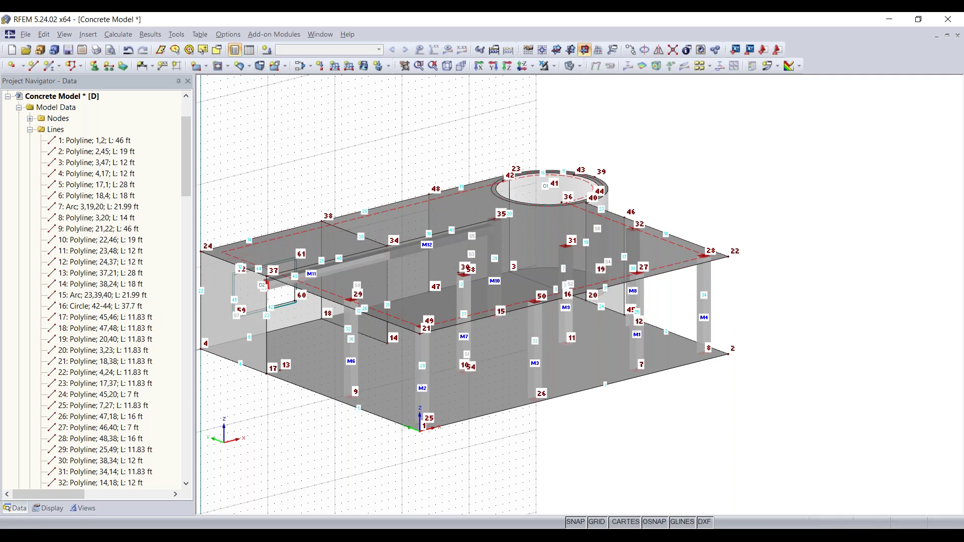
{"action": "middle_click_drag", "start_coordinate": [389, 162], "coordinate": [450, 158]}
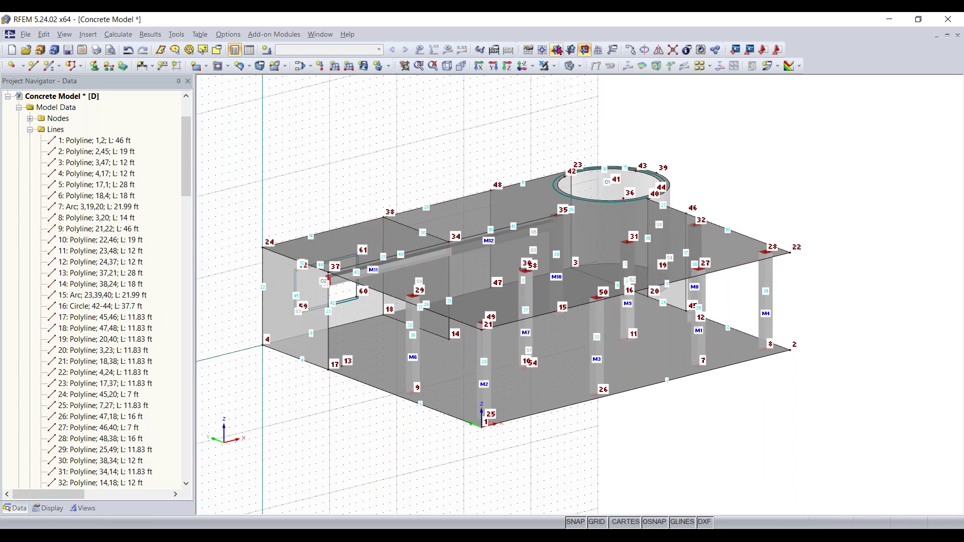
{"action": "left_click", "coordinate": [566, 51]}
{"action": "left_click", "coordinate": [558, 51]}
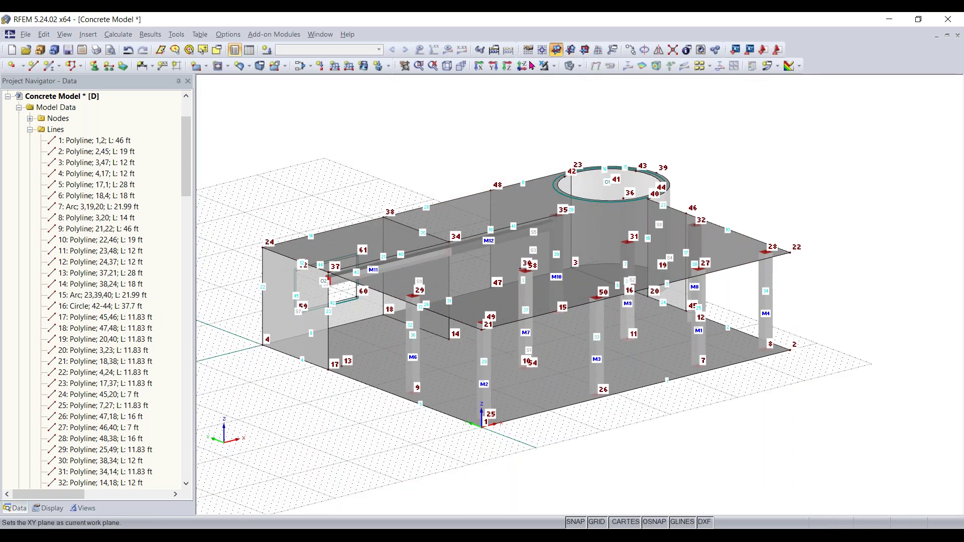
Step: Define a new line support type in global axes with only uZ supported, releasing uX and uY
{"action": "middle_click_drag", "start_coordinate": [472, 463], "coordinate": [482, 437], "text": "ctrl"}
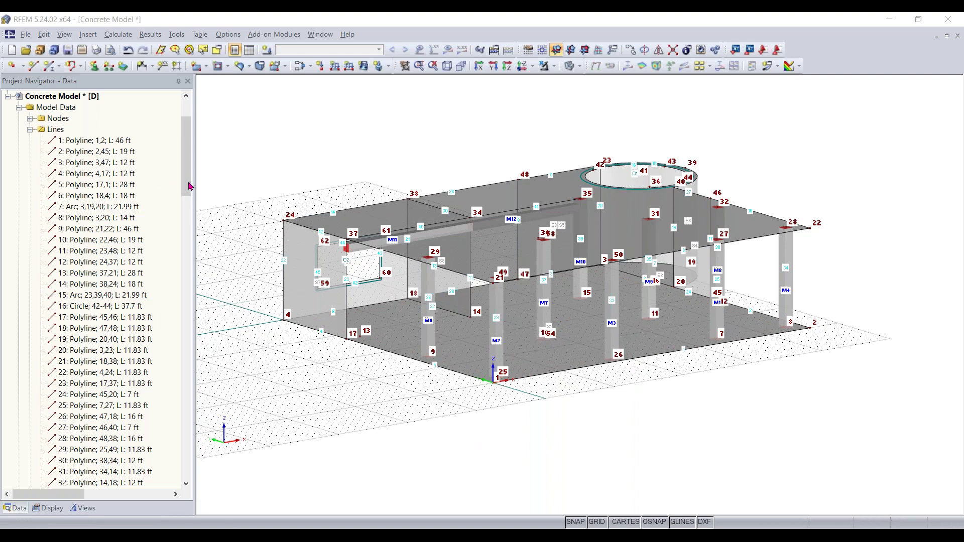
{"action": "left_click", "coordinate": [108, 66]}
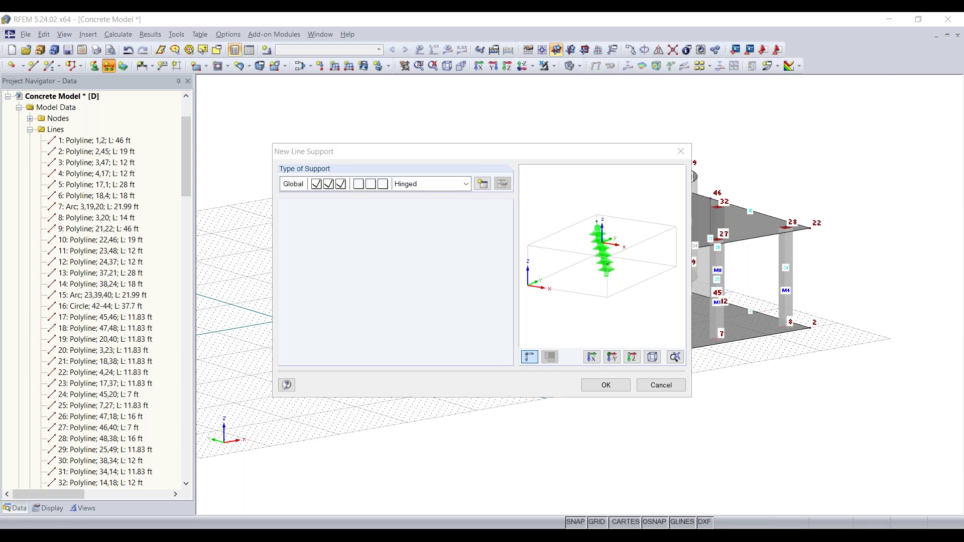
{"action": "left_click", "coordinate": [482, 184]}
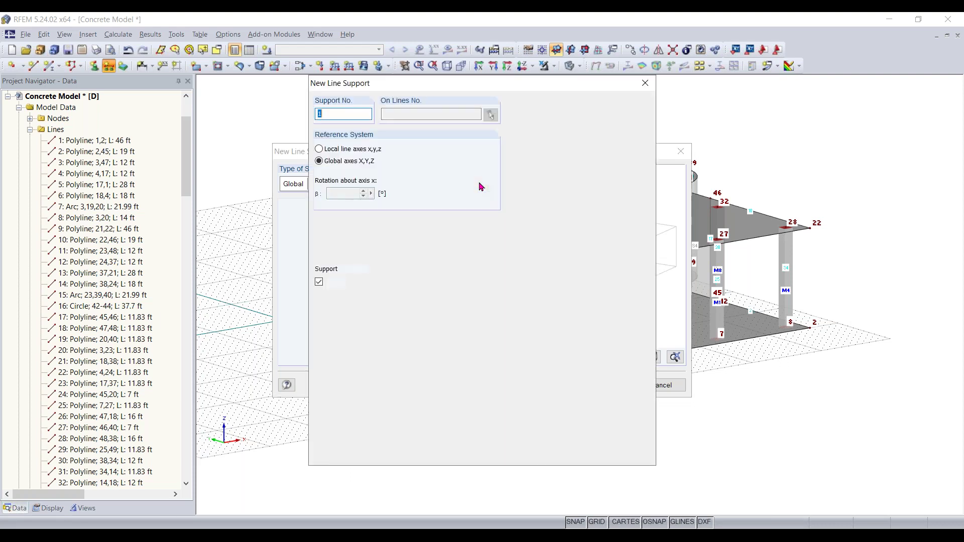
{"action": "left_click", "coordinate": [321, 285]}
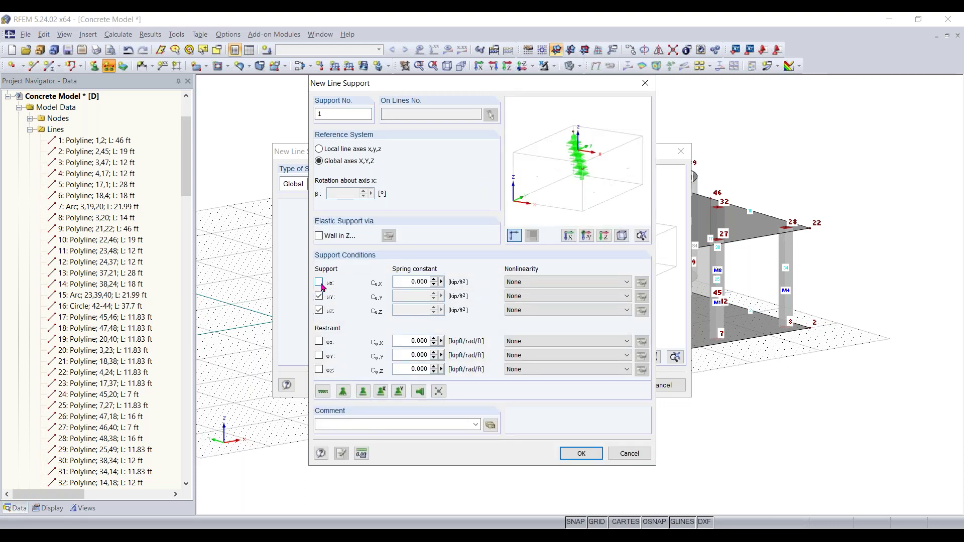
{"action": "left_click", "coordinate": [320, 297]}
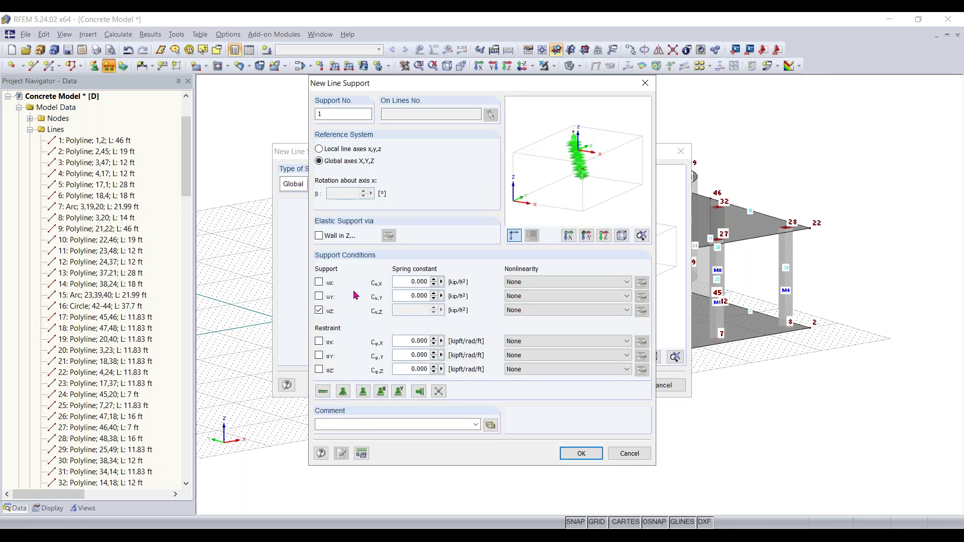
{"action": "left_click", "coordinate": [571, 455]}
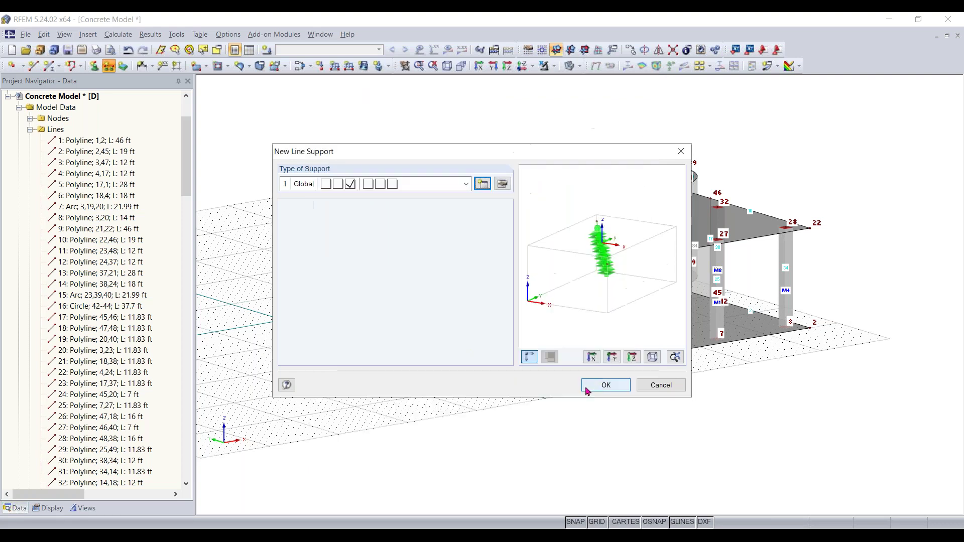
{"action": "left_click", "coordinate": [596, 385]}
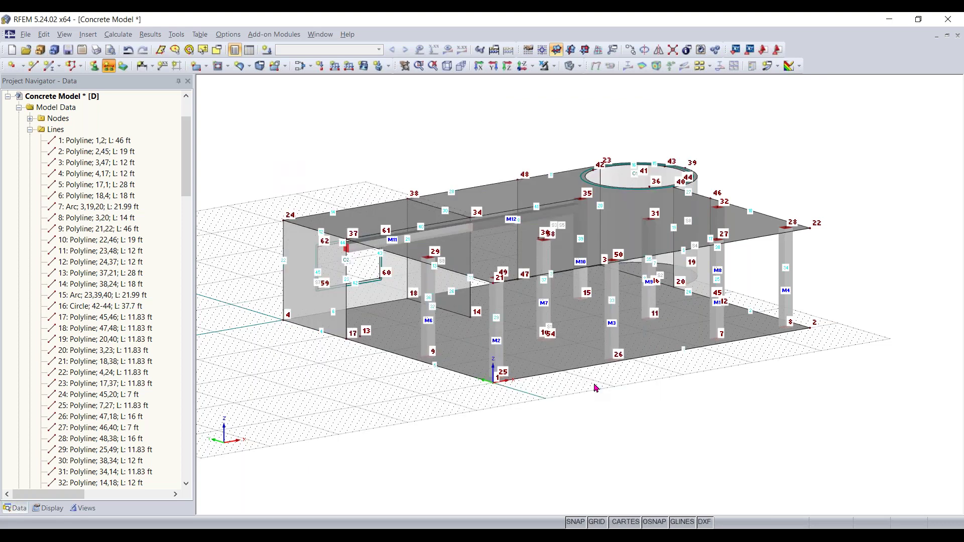
Step: Place the line support on the lower slab's edge lines between nodes 1 and 17 and between nodes 17 and 4
{"action": "left_click", "coordinate": [448, 370]}
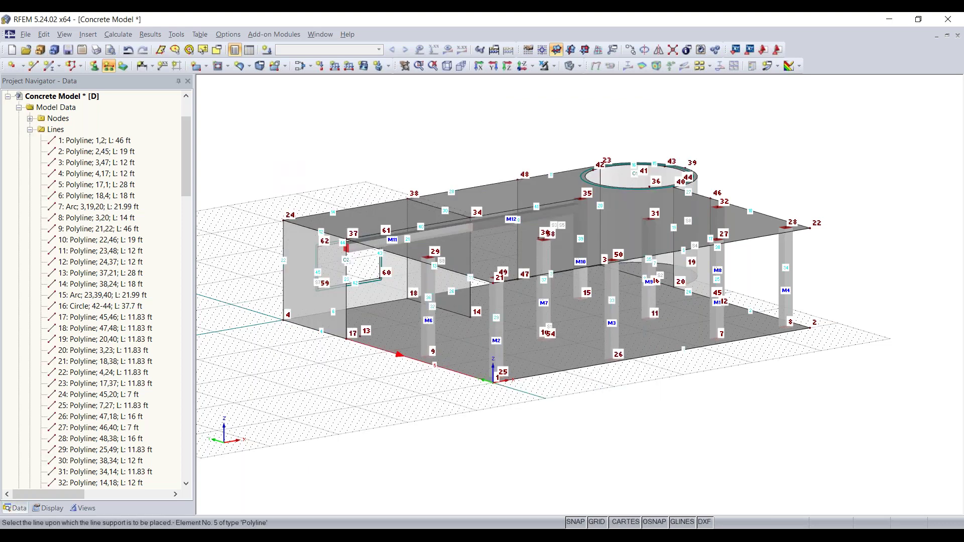
{"action": "left_click", "coordinate": [437, 366]}
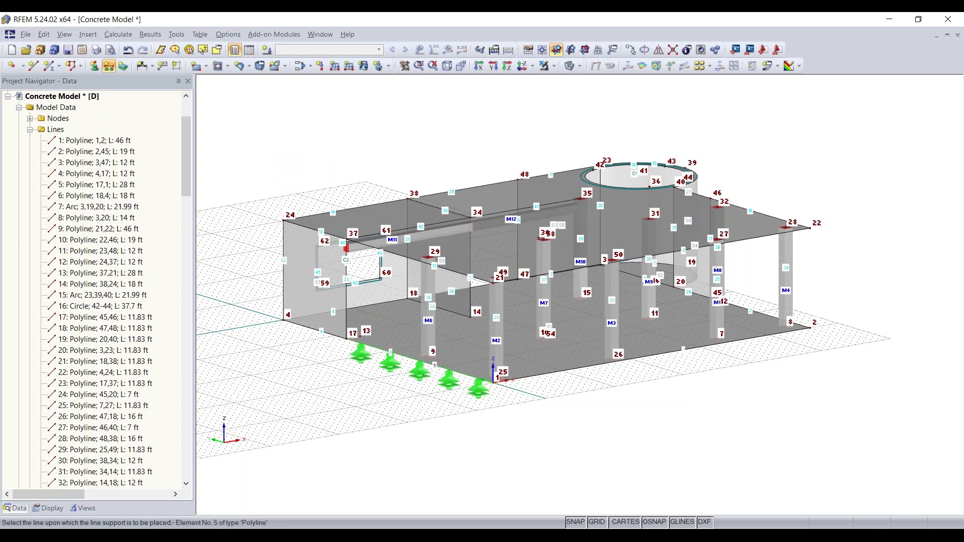
{"action": "left_click", "coordinate": [330, 335]}
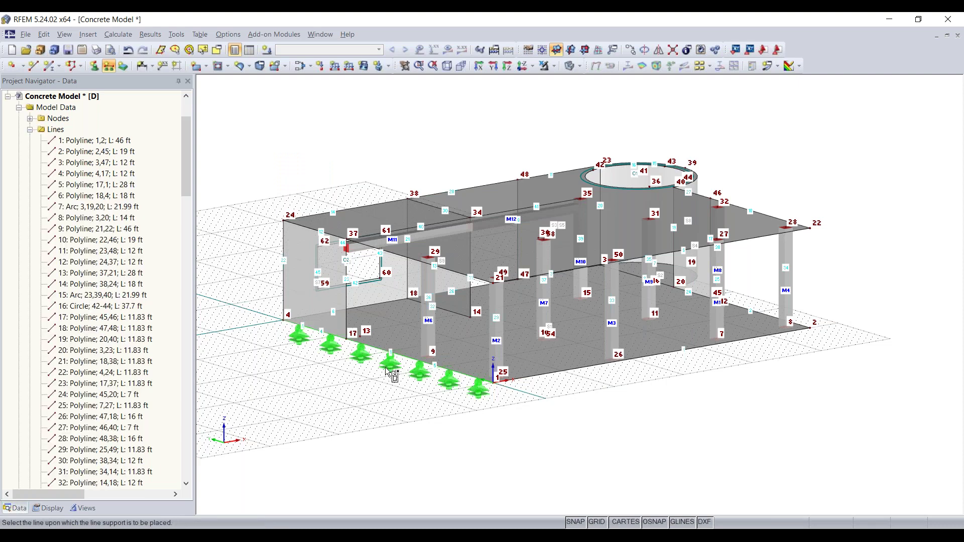
{"action": "key", "text": "Escape"}
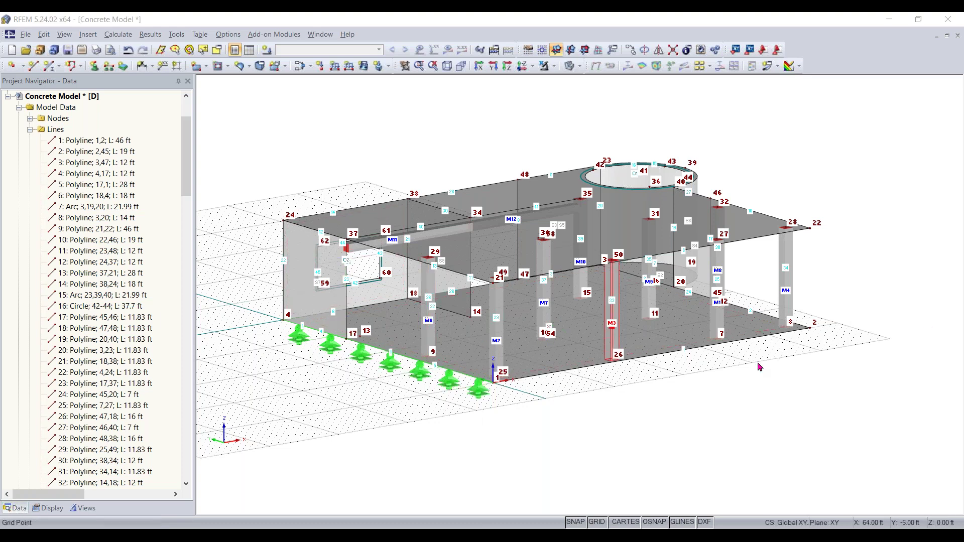
Step: Edit the lower slab, surface 1, and make a surface support available for it with a new support type
{"action": "middle_click_drag", "start_coordinate": [684, 407], "coordinate": [551, 432], "text": "ctrl"}
{"action": "right_click_drag", "start_coordinate": [551, 432], "coordinate": [508, 392]}
{"action": "left_click", "coordinate": [517, 399]}
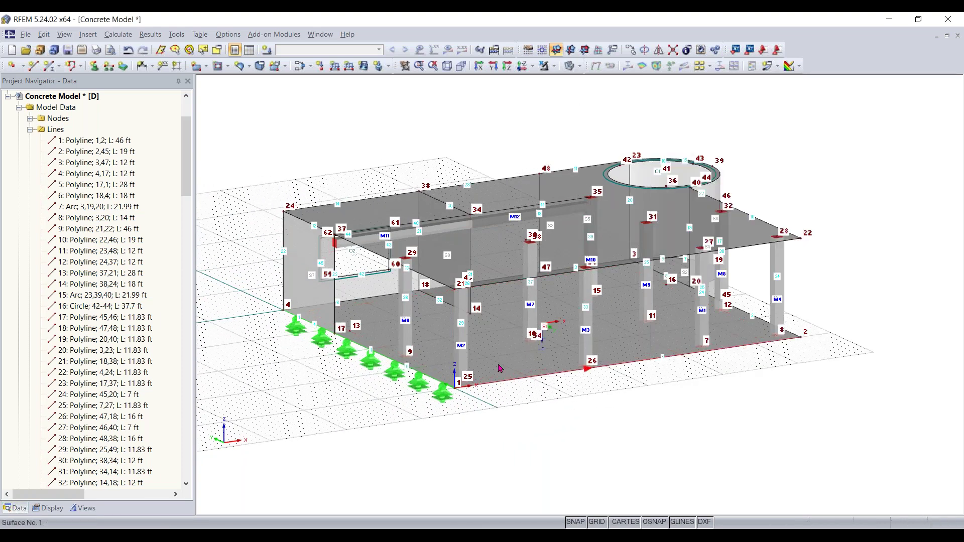
{"action": "left_click", "coordinate": [499, 367]}
{"action": "double_click", "coordinate": [499, 368]}
{"action": "left_click", "coordinate": [336, 138]}
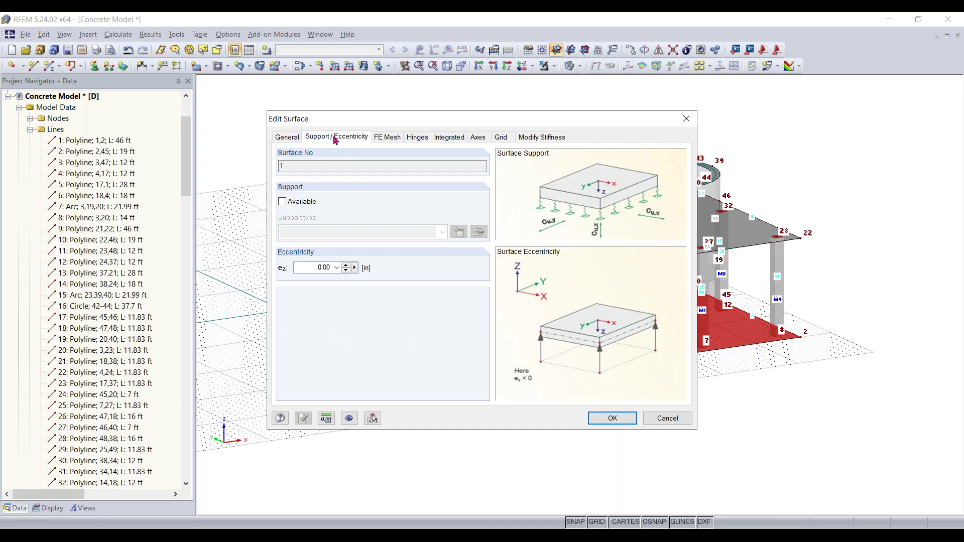
{"action": "left_click", "coordinate": [295, 204]}
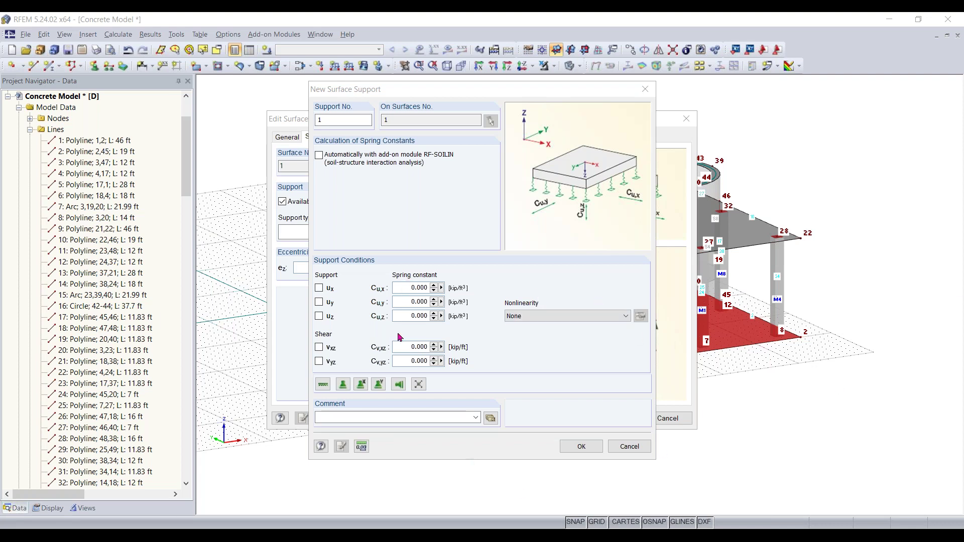
Step: Set the surface support's spring constants Cu,x, Cu,y and Cu,z to 640 kip/ft³ each
{"action": "left_click_drag", "start_coordinate": [396, 288], "coordinate": [450, 288]}
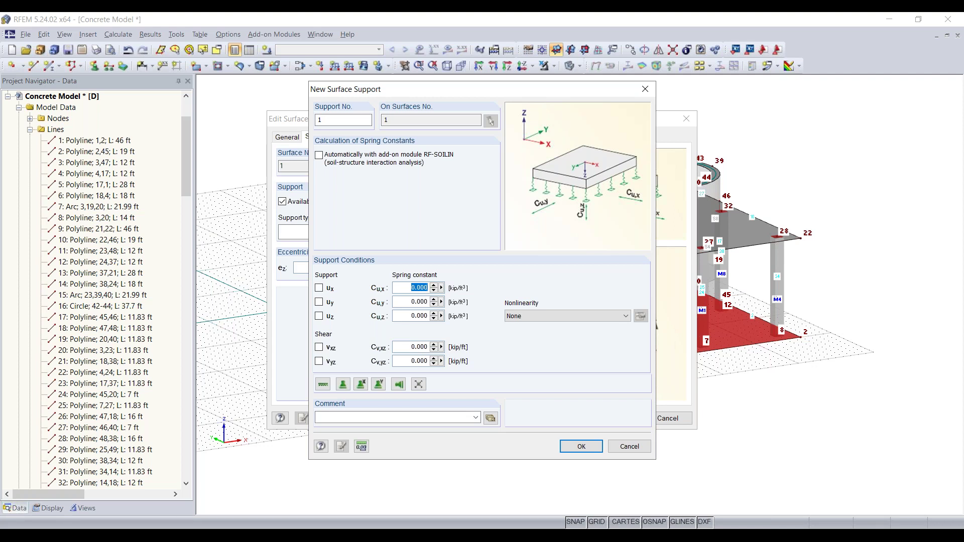
{"action": "type", "text": "640"}
{"action": "left_click", "coordinate": [408, 300]}
{"action": "type", "text": "640"}
{"action": "left_click", "coordinate": [405, 316]}
{"action": "type", "text": "640"}
{"action": "left_click", "coordinate": [887, 313]}
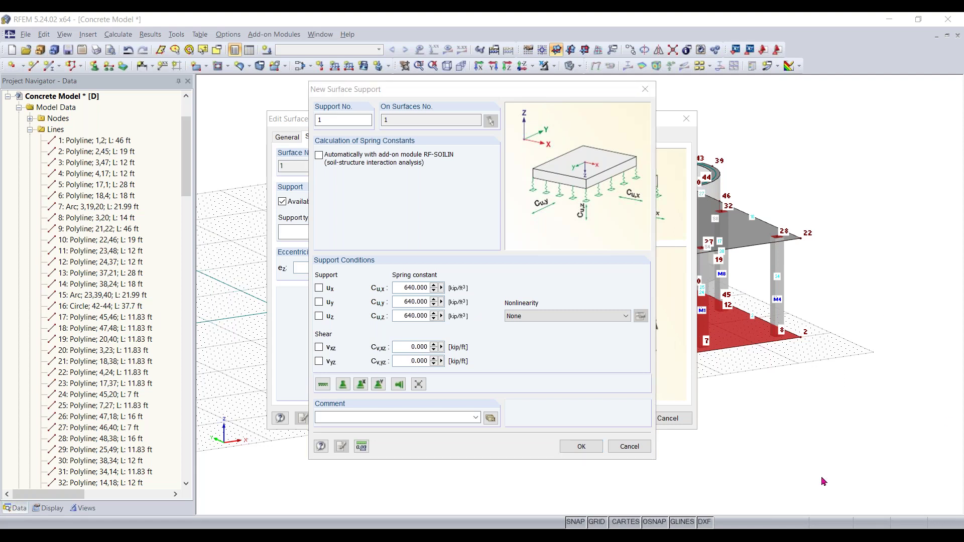
Step: Set the surface support's shear spring constants Cv,xz and Cv,yz to 32 kip/ft each
{"action": "left_click", "coordinate": [413, 347]}
{"action": "type", "text": "32"}
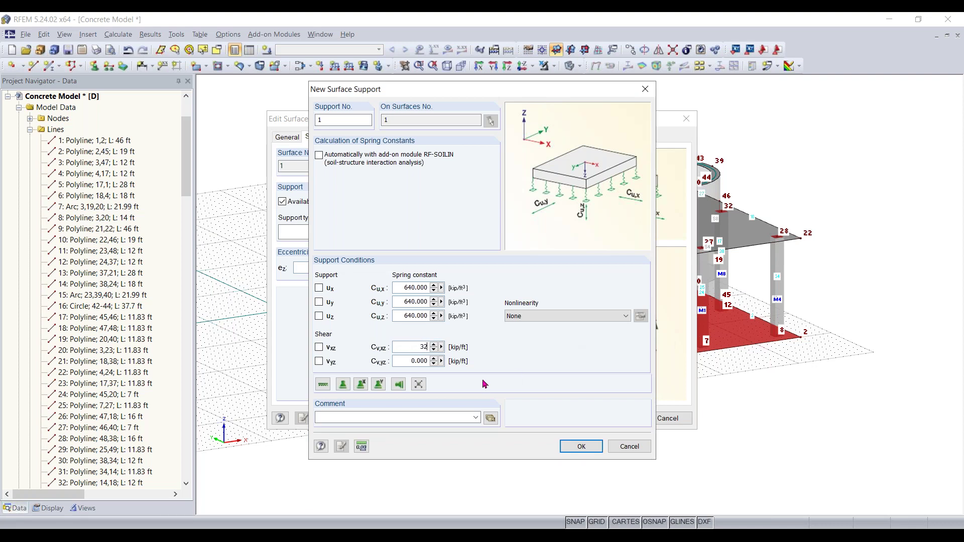
{"action": "left_click", "coordinate": [408, 361]}
{"action": "type", "text": "32"}
Step: Give the surface support the nonlinearity Failure if negative contact stress in z and apply it to the lower slab, surface 1
{"action": "left_click", "coordinate": [573, 317]}
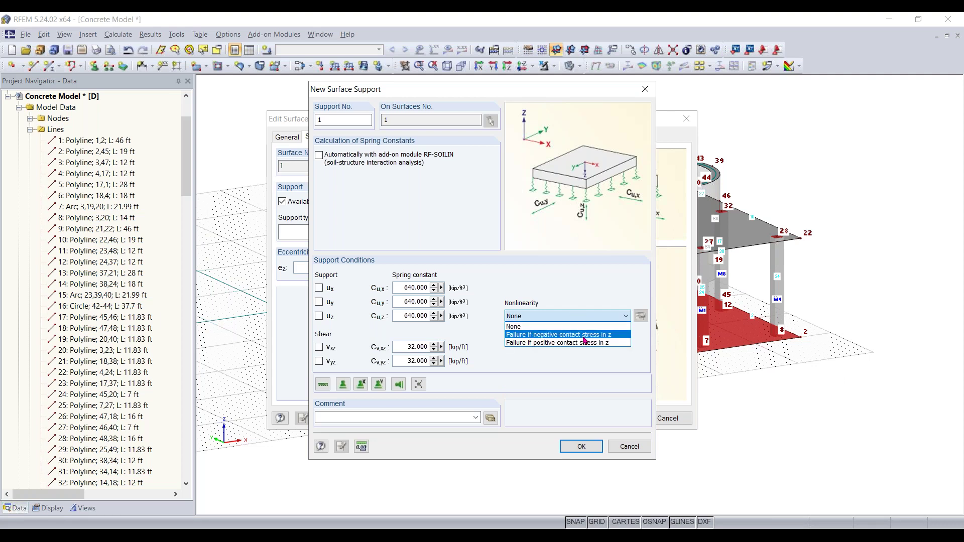
{"action": "left_click", "coordinate": [582, 336]}
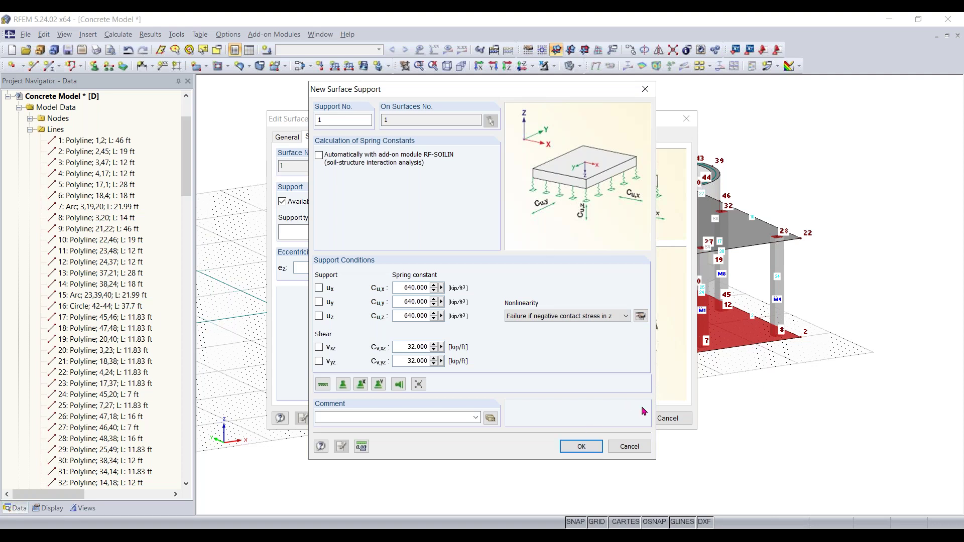
{"action": "left_click", "coordinate": [578, 447]}
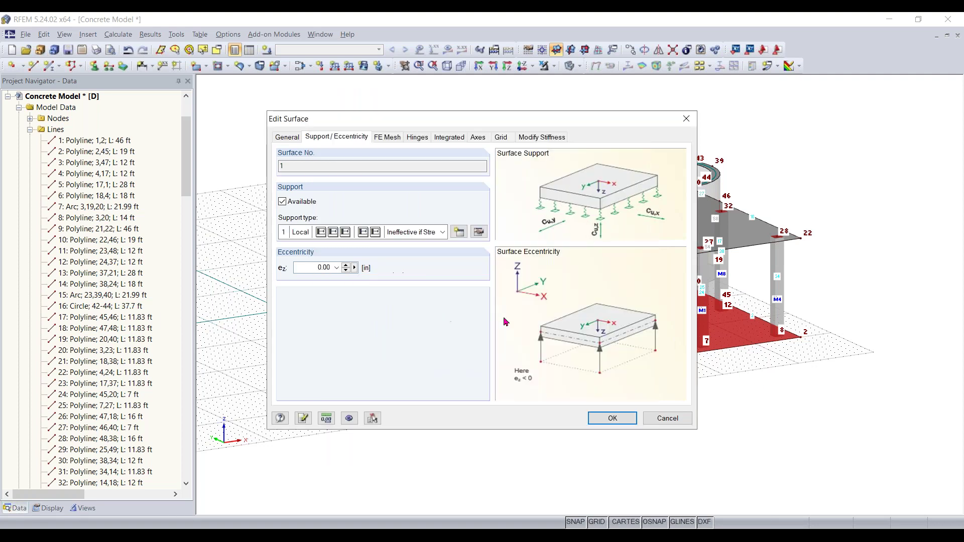
{"action": "left_click", "coordinate": [615, 418]}
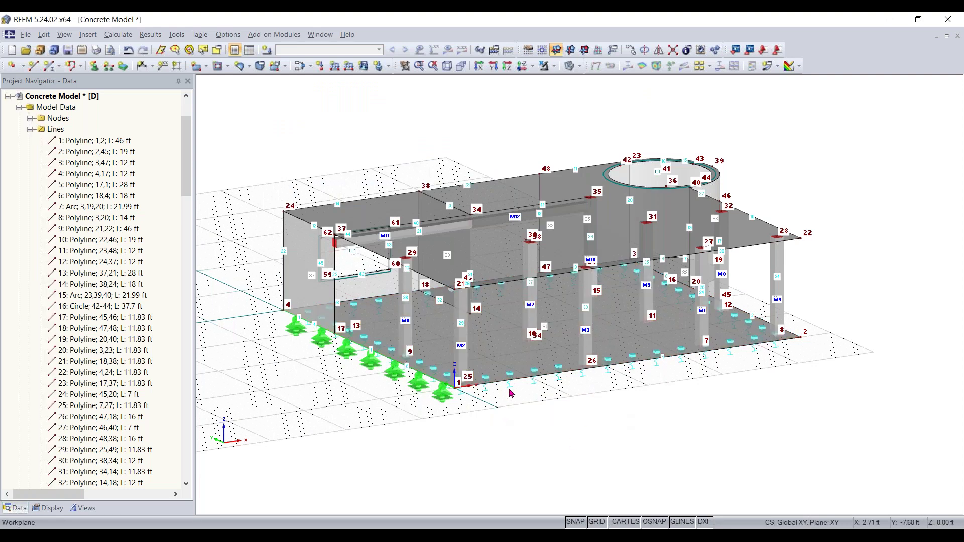
{"action": "scroll", "coordinate": [505, 417], "scroll_direction": "up", "scroll_amount": 5}
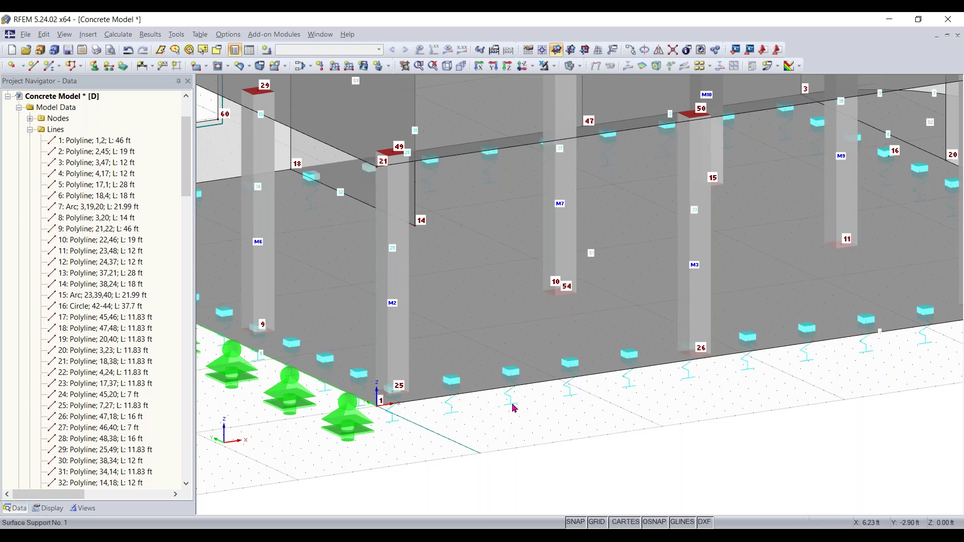
{"action": "scroll", "coordinate": [514, 408], "scroll_direction": "down", "scroll_amount": 1}
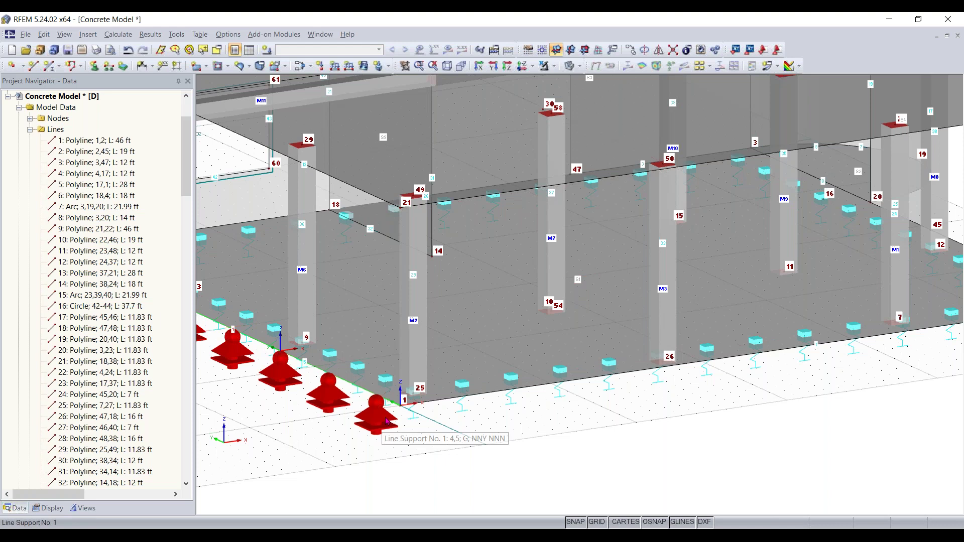
{"action": "scroll", "coordinate": [535, 423], "scroll_direction": "down", "scroll_amount": 5}
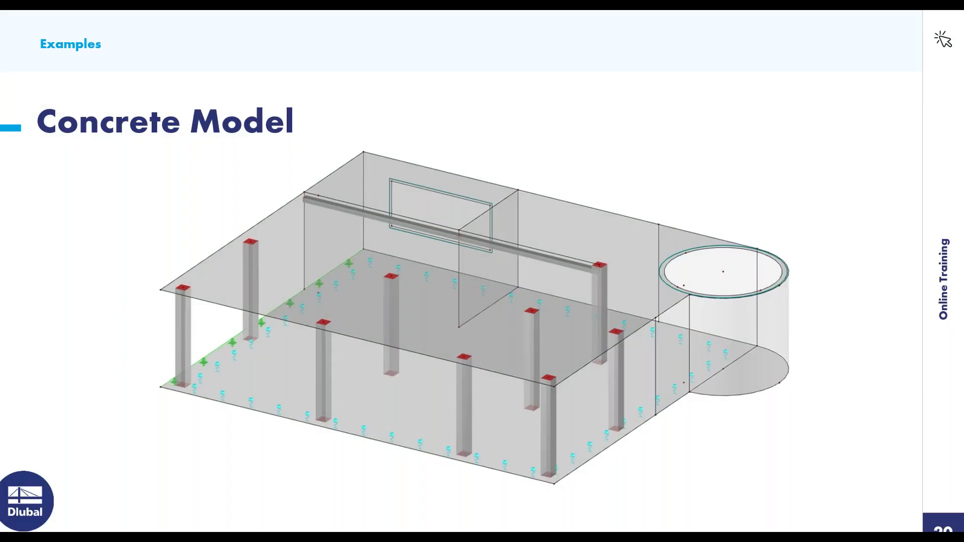
{"action": "key", "text": "Right"}
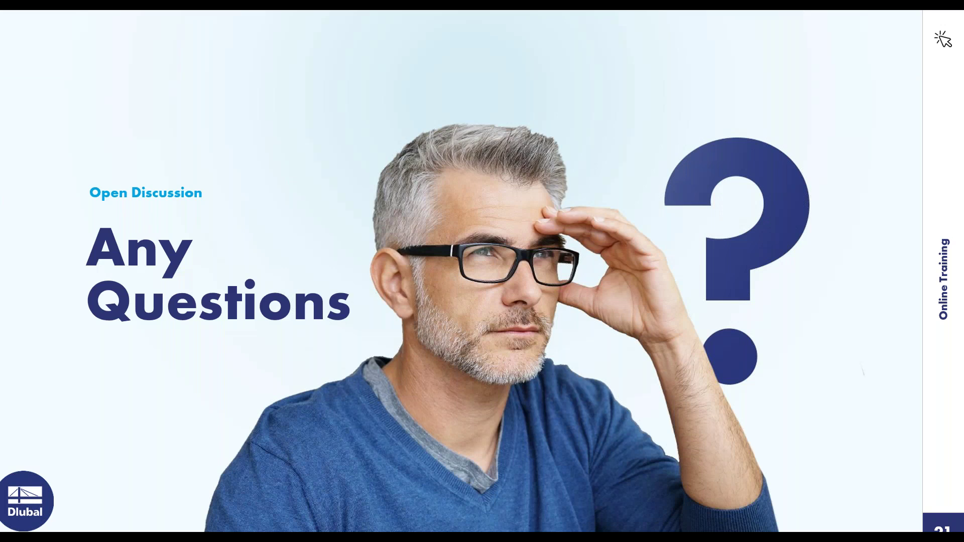